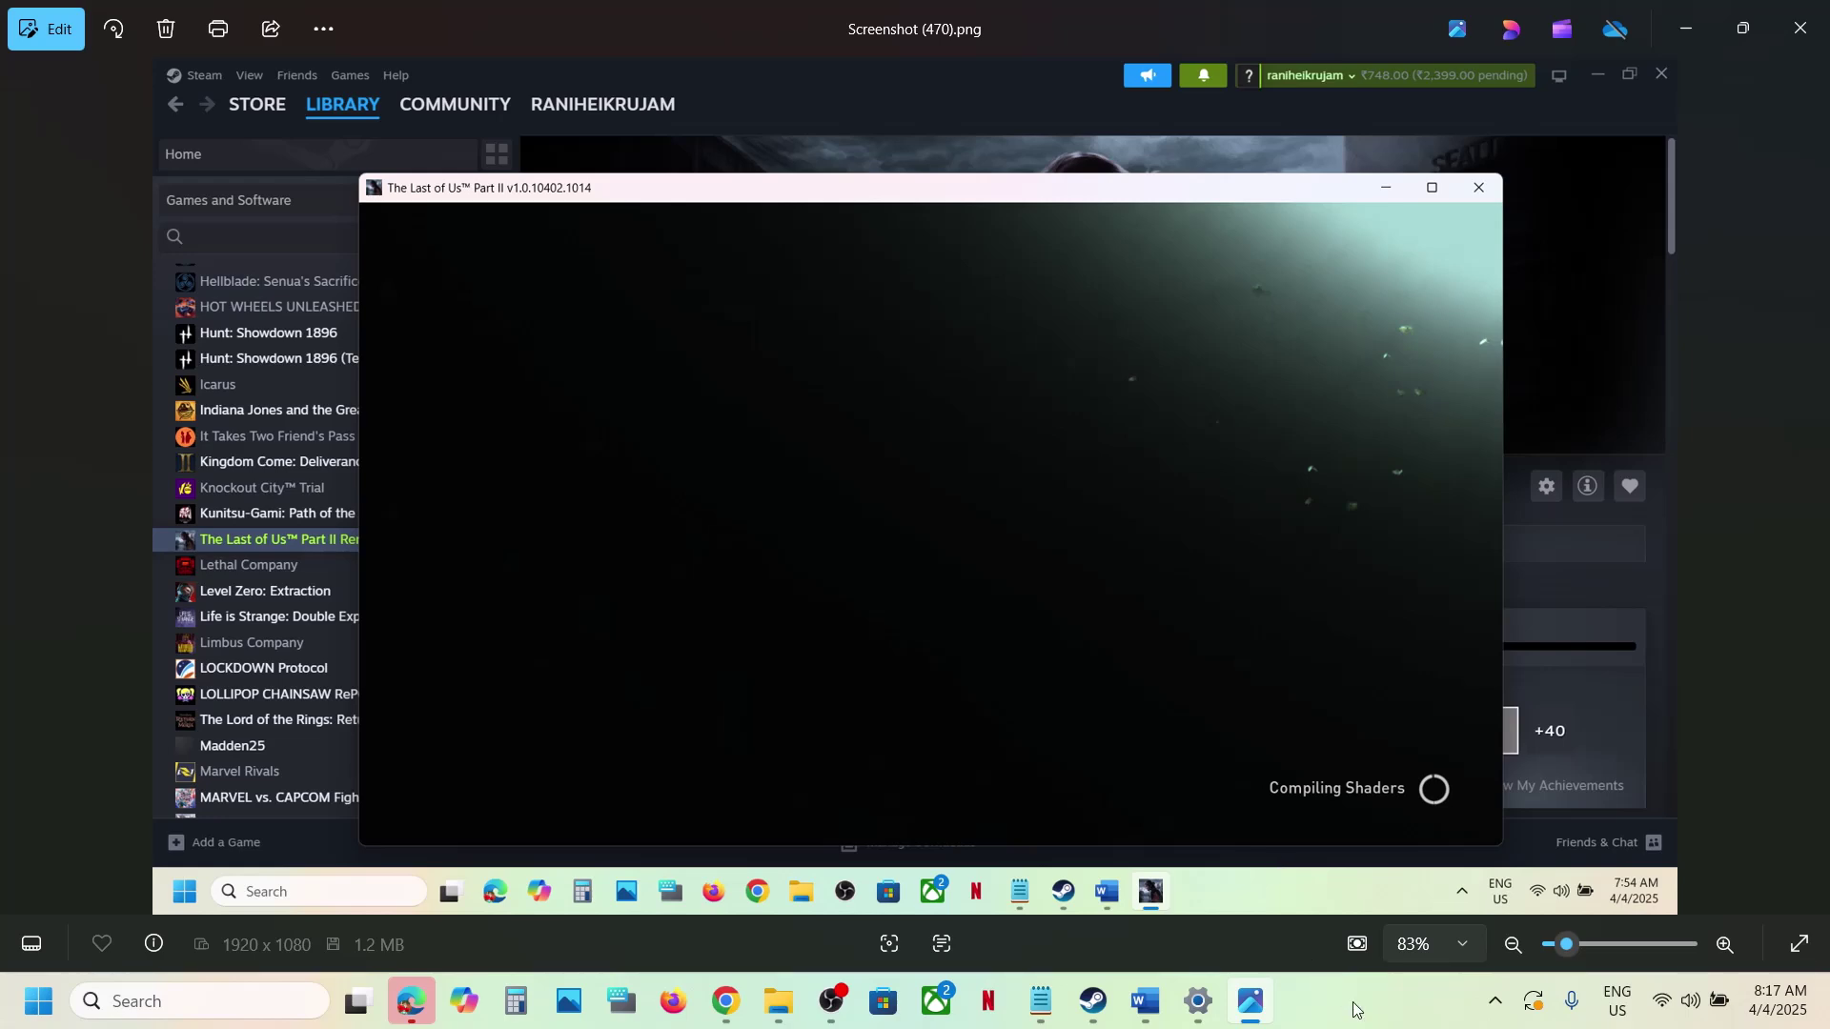
Switch to the Word document and copy the text "AMD Adrenalin Edition 25.3.2" from the Step 1 line
click(1352, 1010)
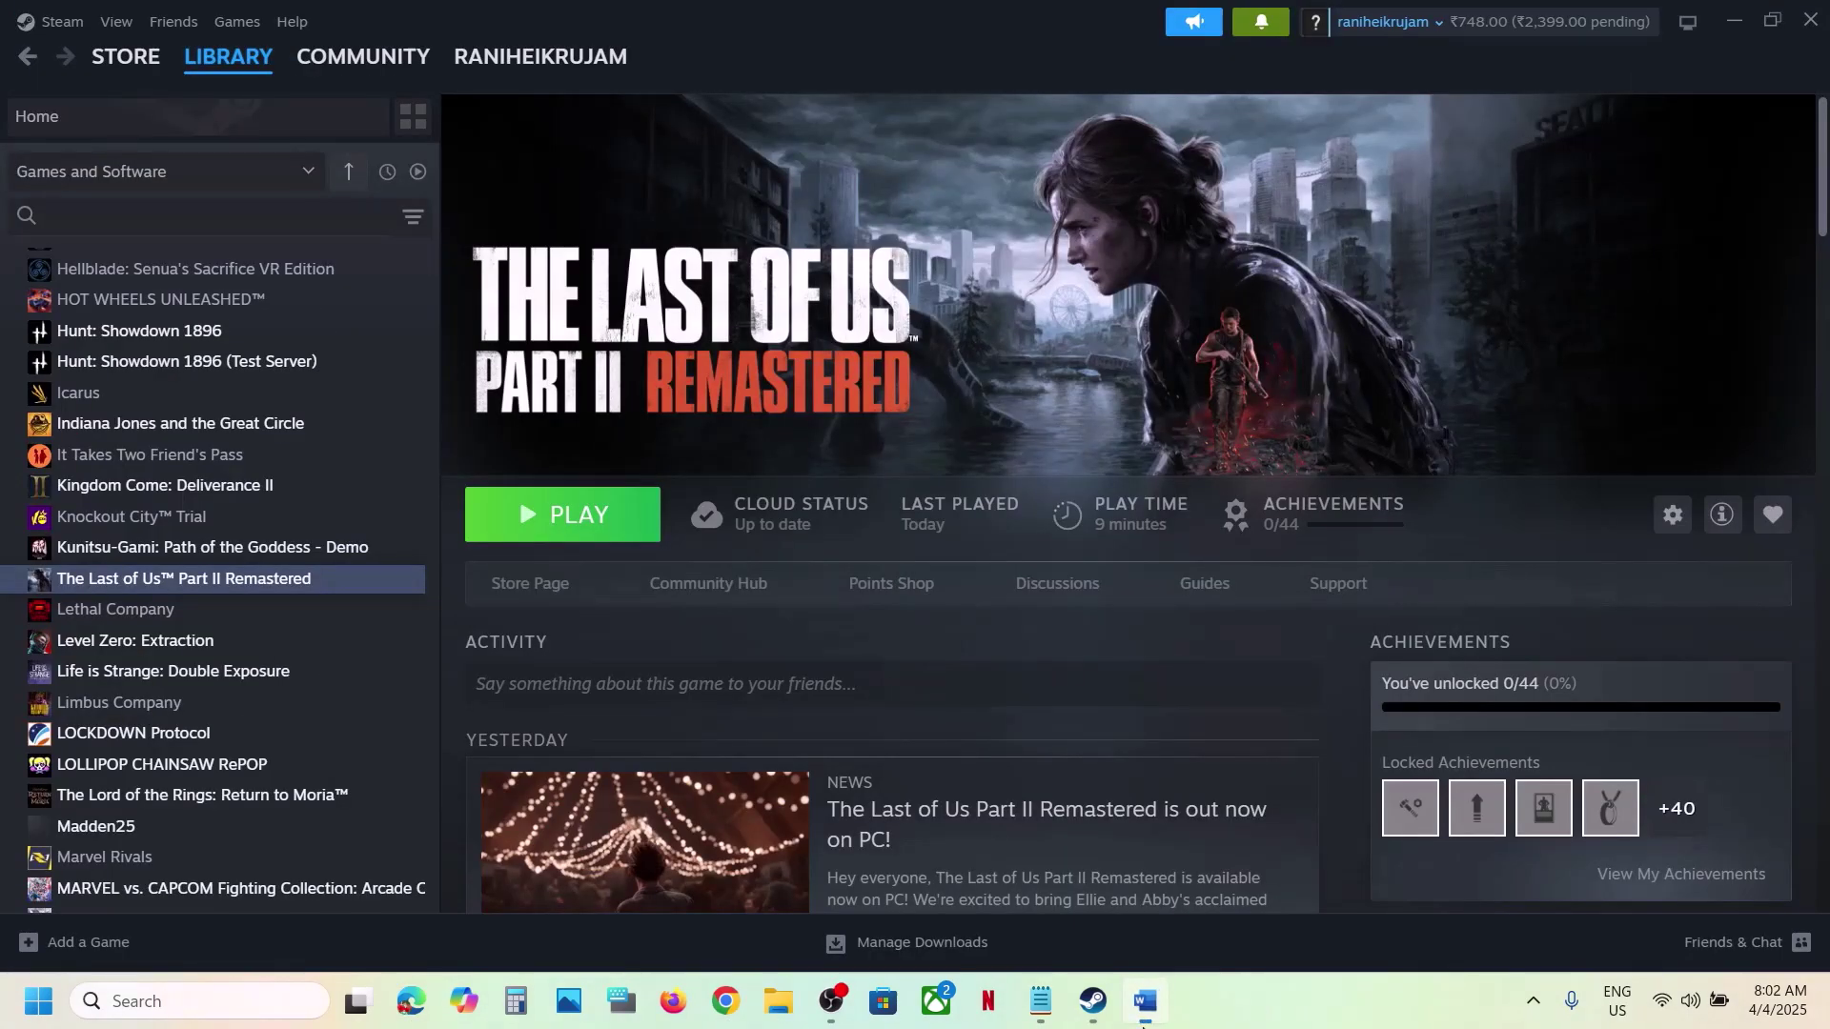
click(1144, 1001)
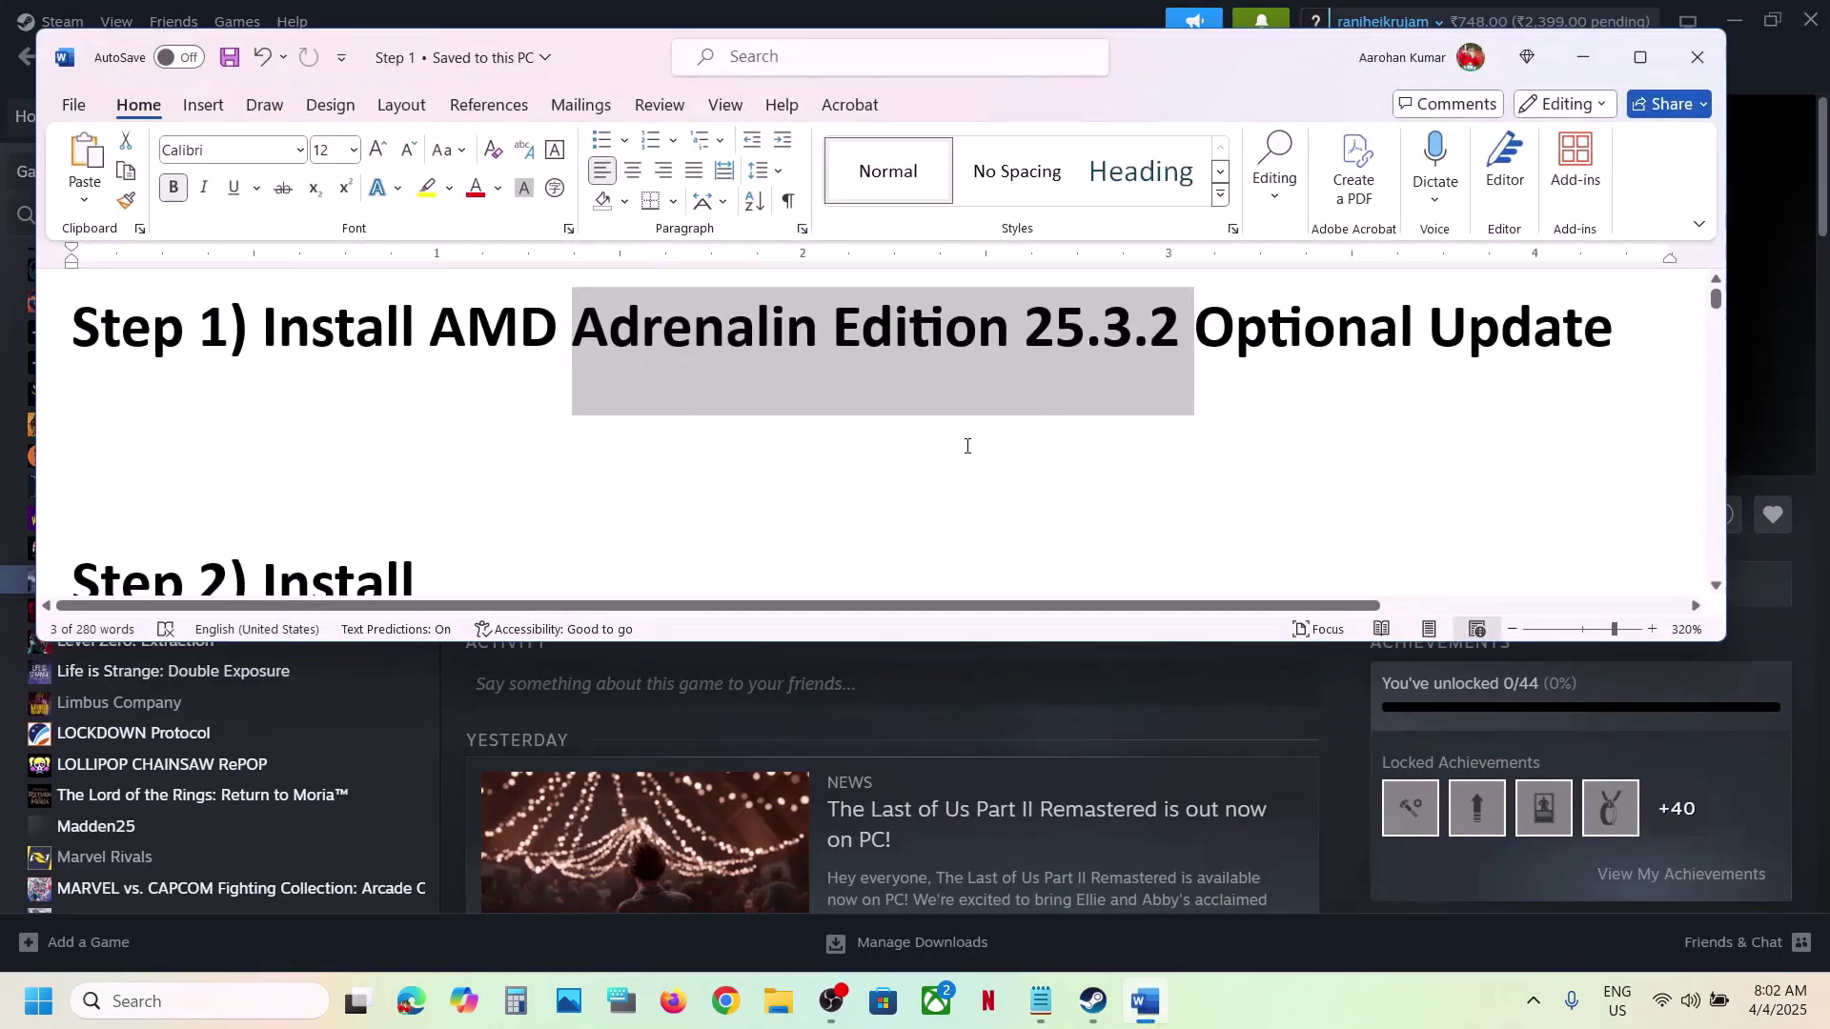
click(521, 341)
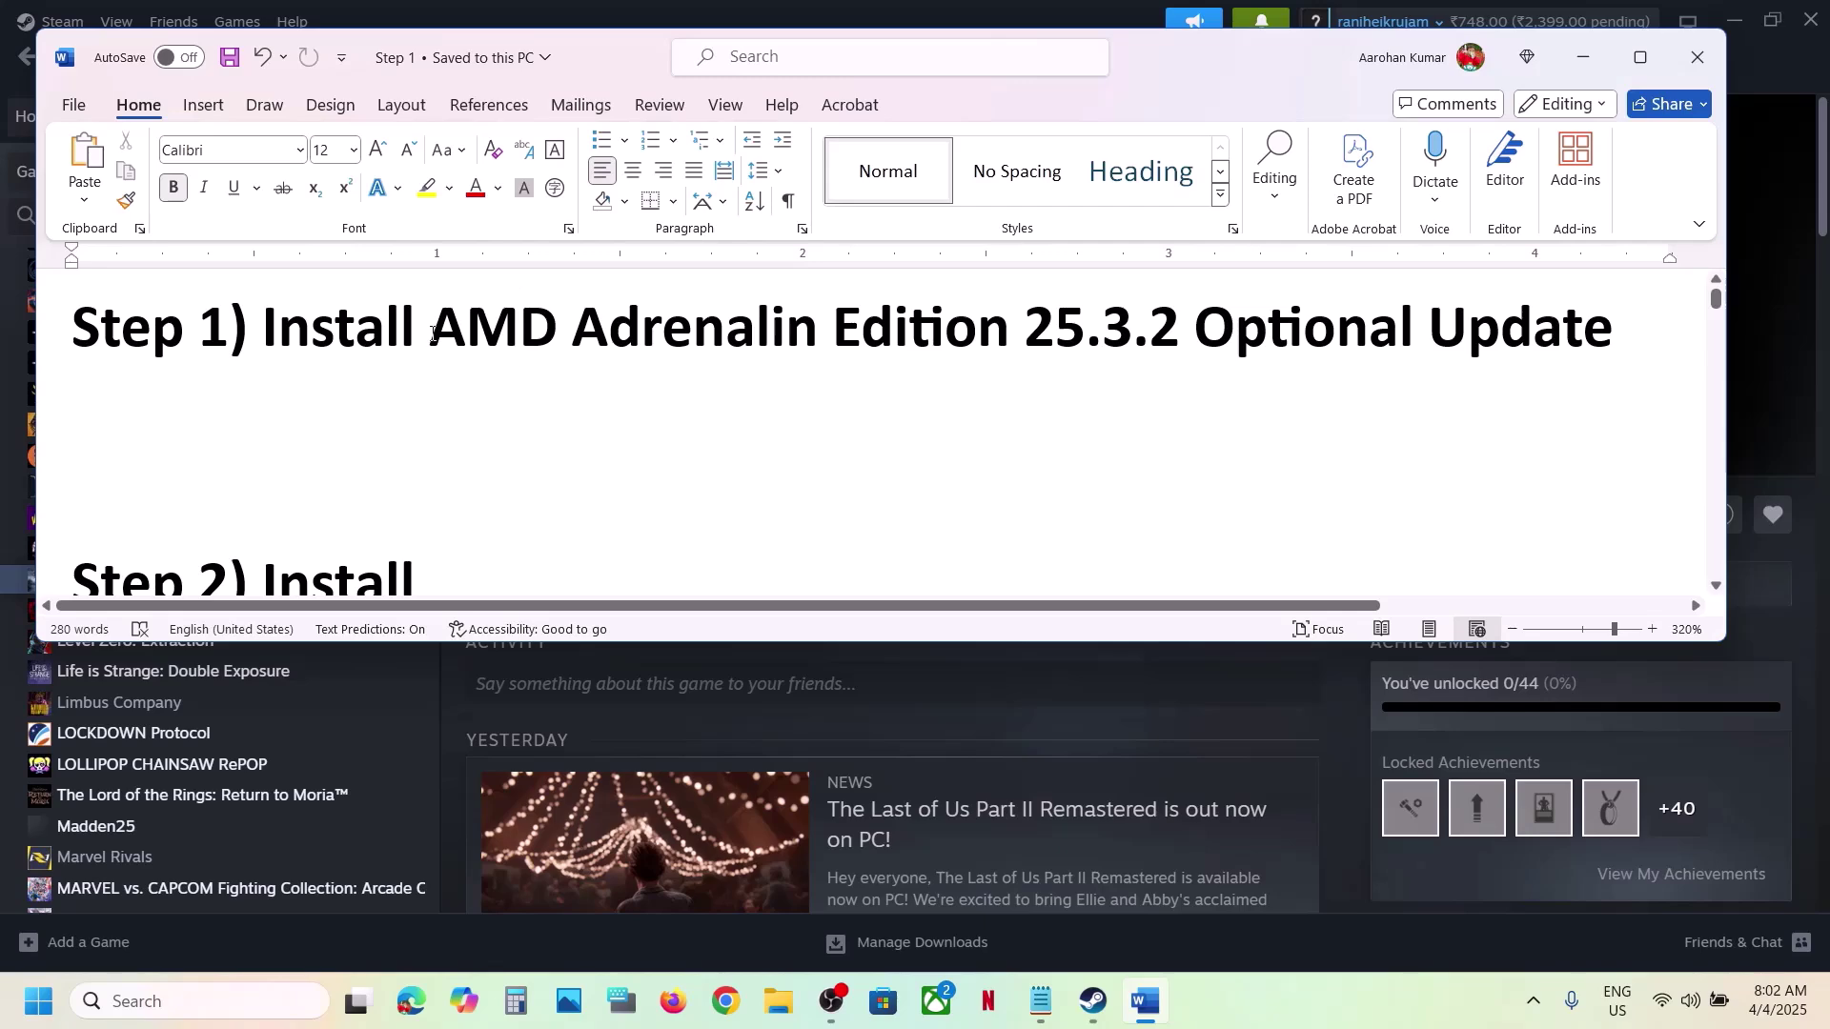
drag(432, 333, 1193, 339)
key(ctrl+c)
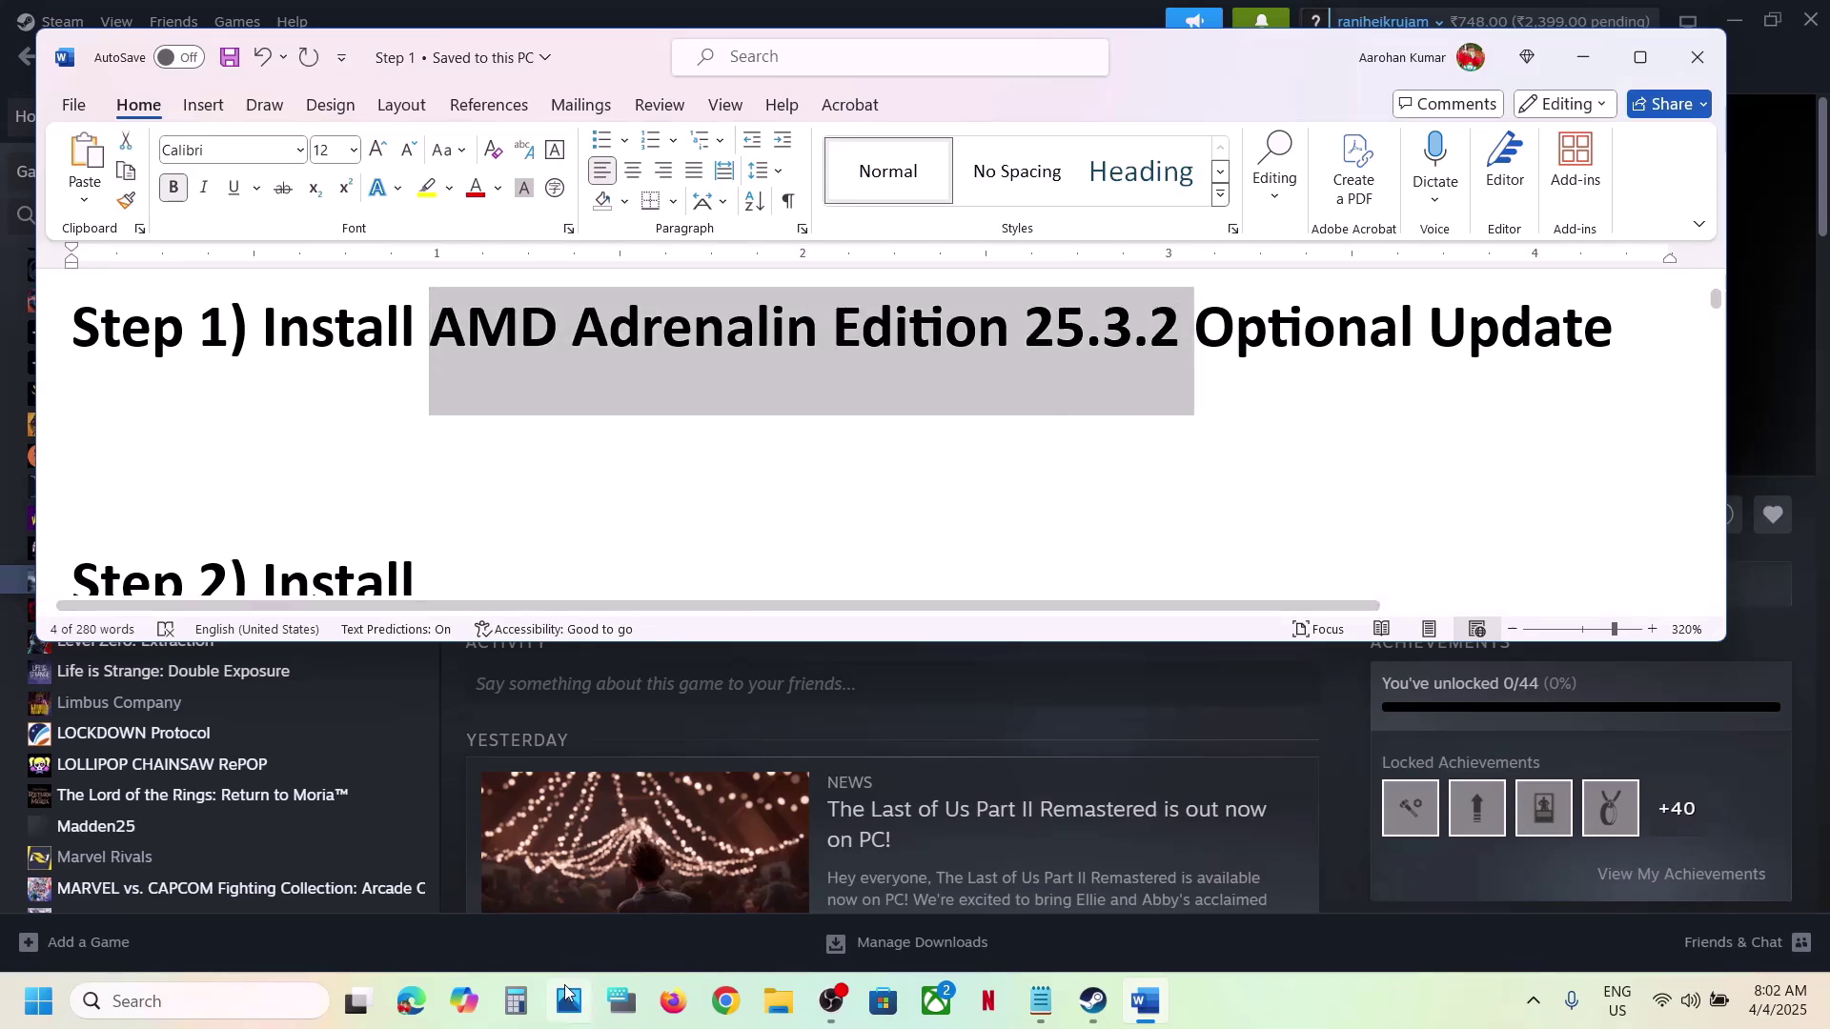
Switch to Chrome, search Google for "AMD Adrenalin Edition 25.3.2" and open AMD's own release notes page for the Optional Update
click(726, 1001)
key(ctrl+v)
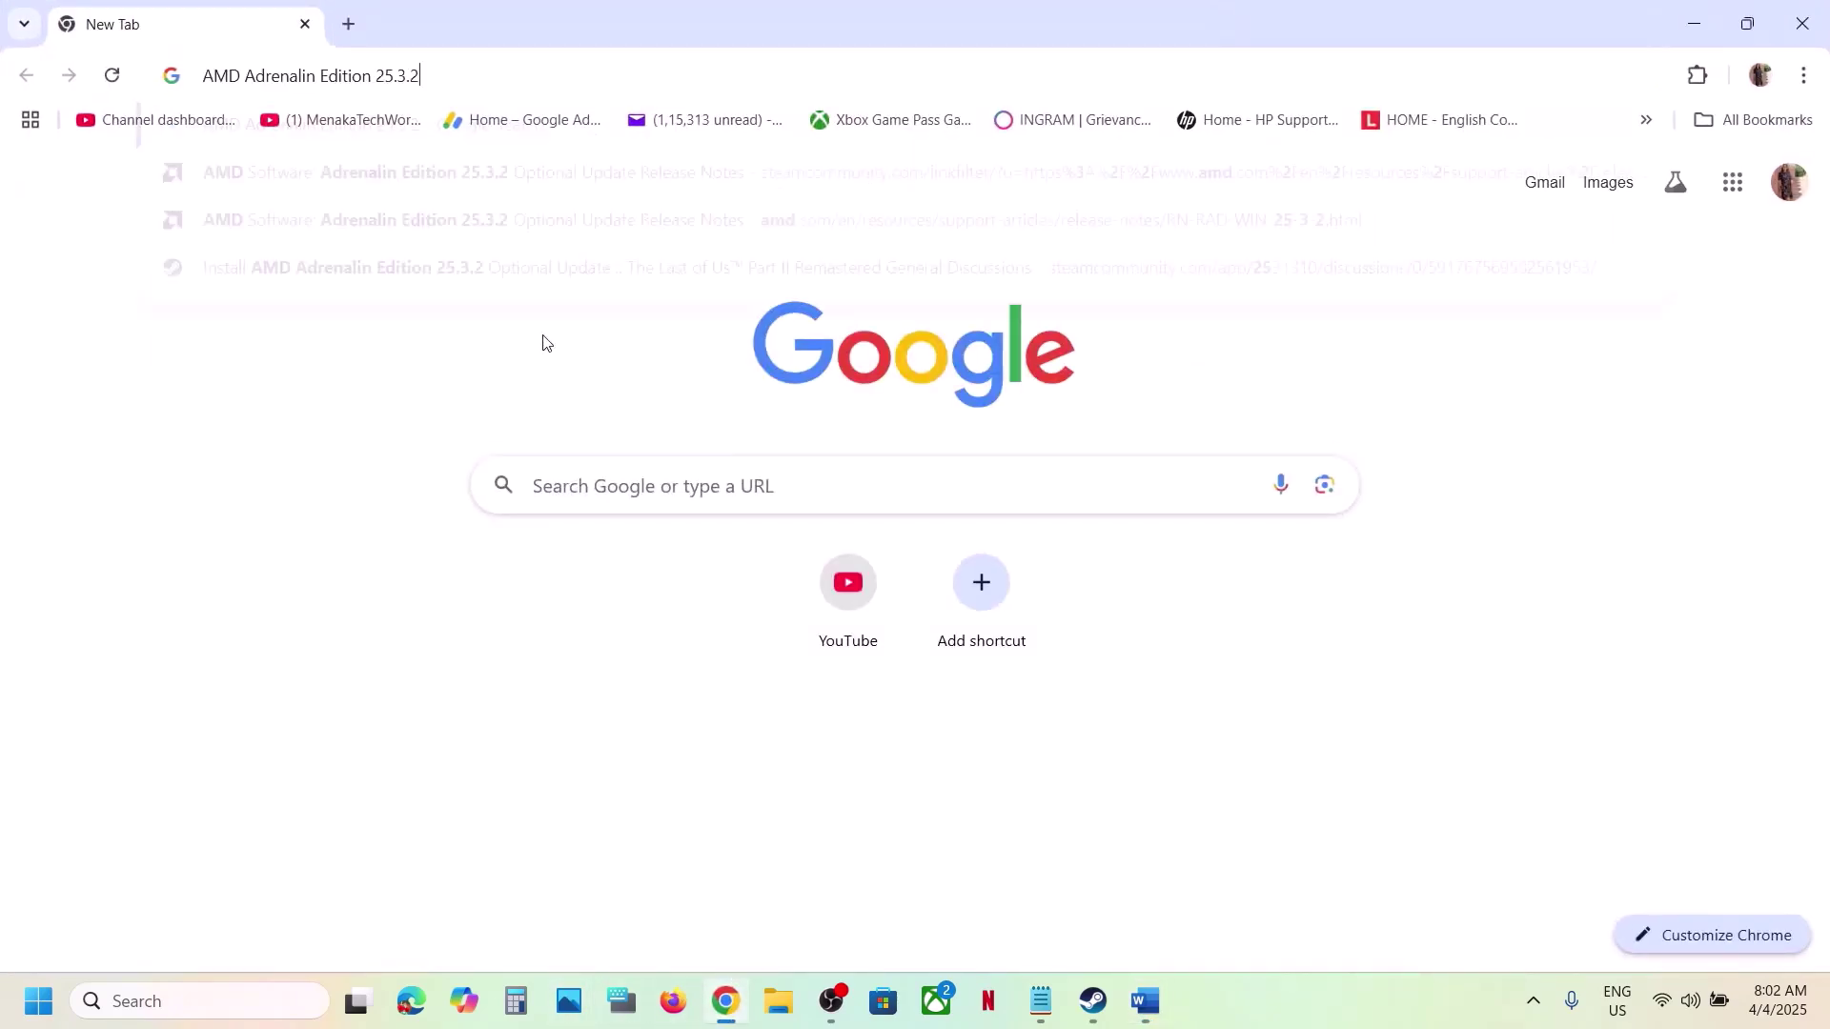
key(Return)
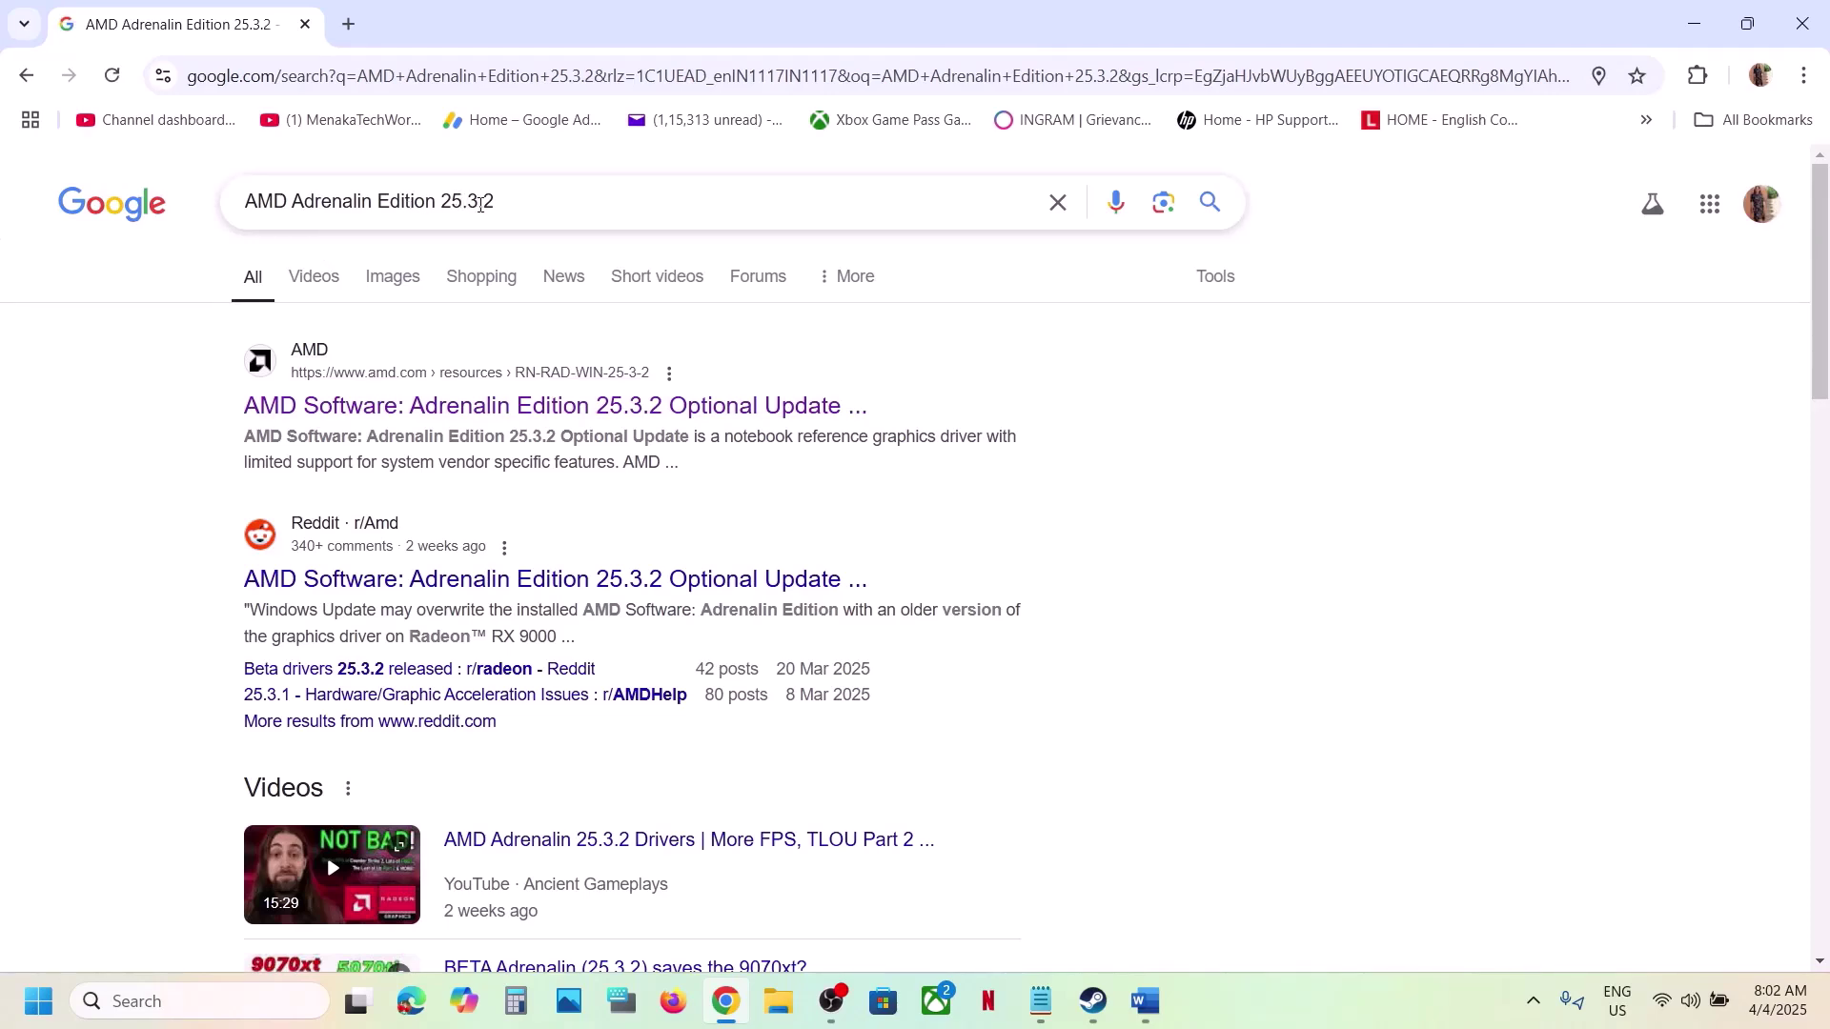
click(426, 408)
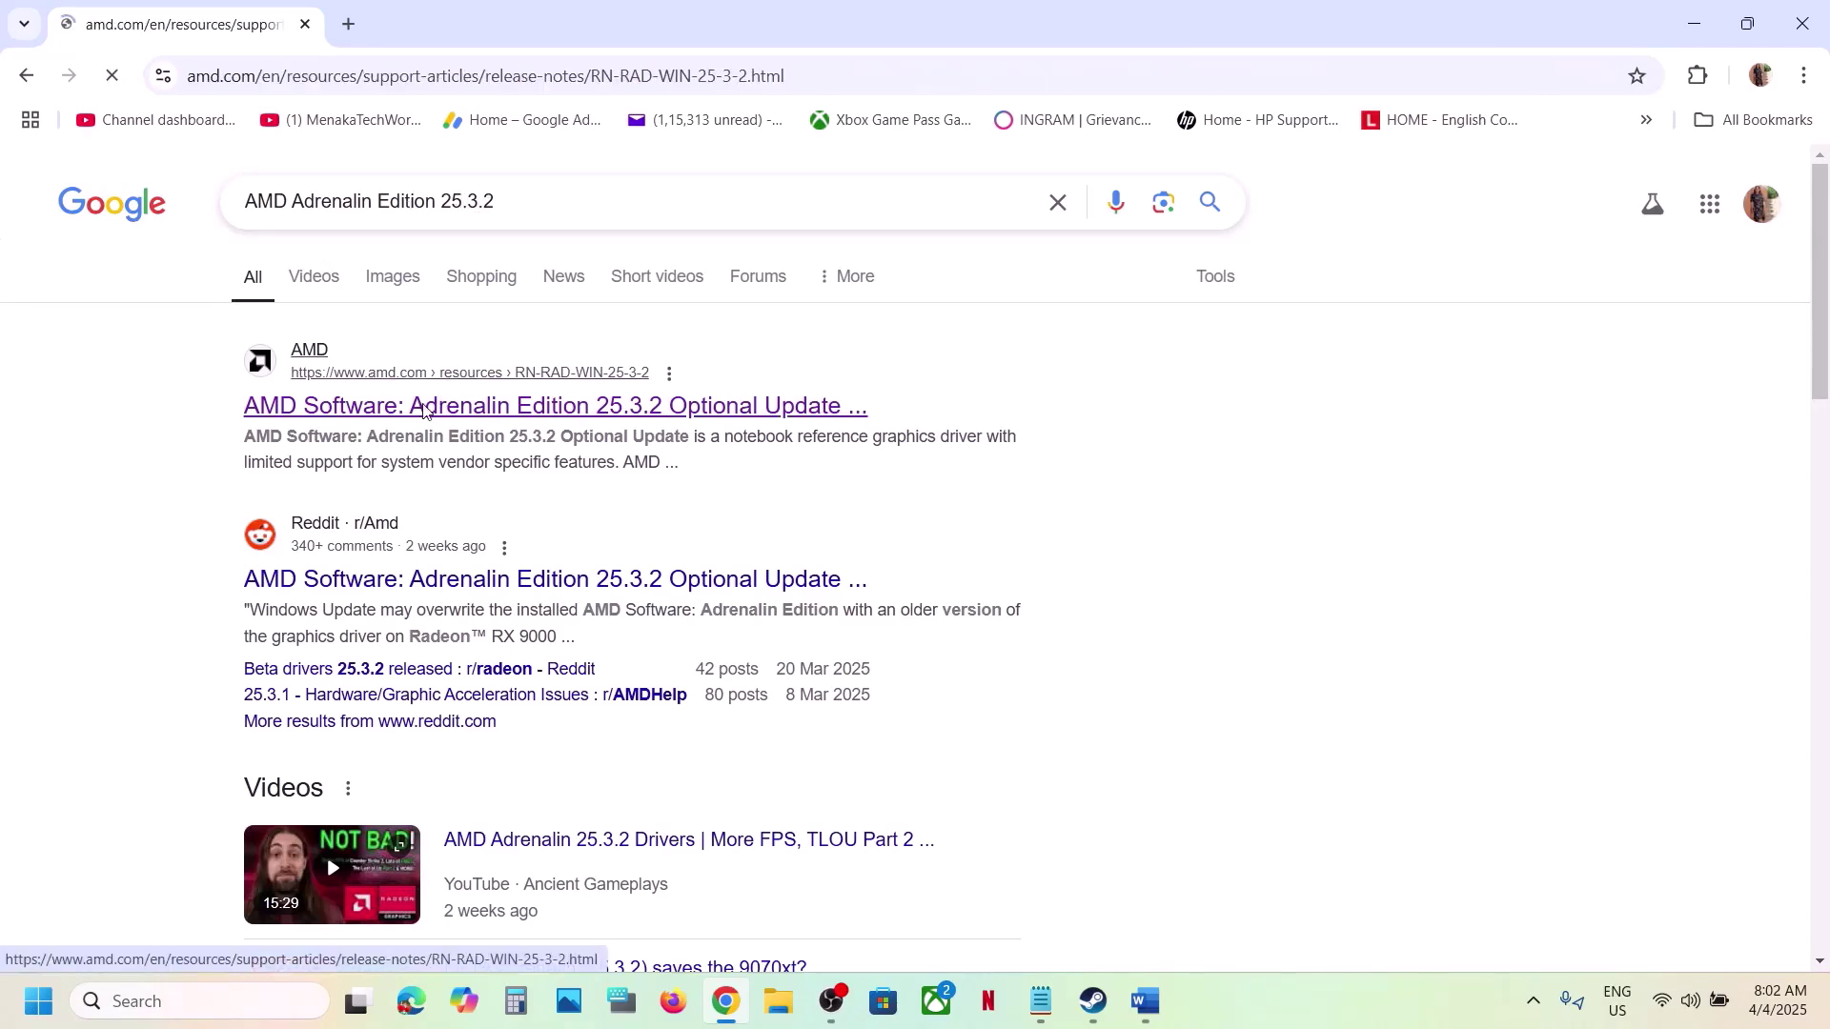
Download the Adrenalin Edition 25.3.2 Optional Update driver for Windows 10 and 11 64-bit and check its download progress
scroll(901, 572, down, 10)
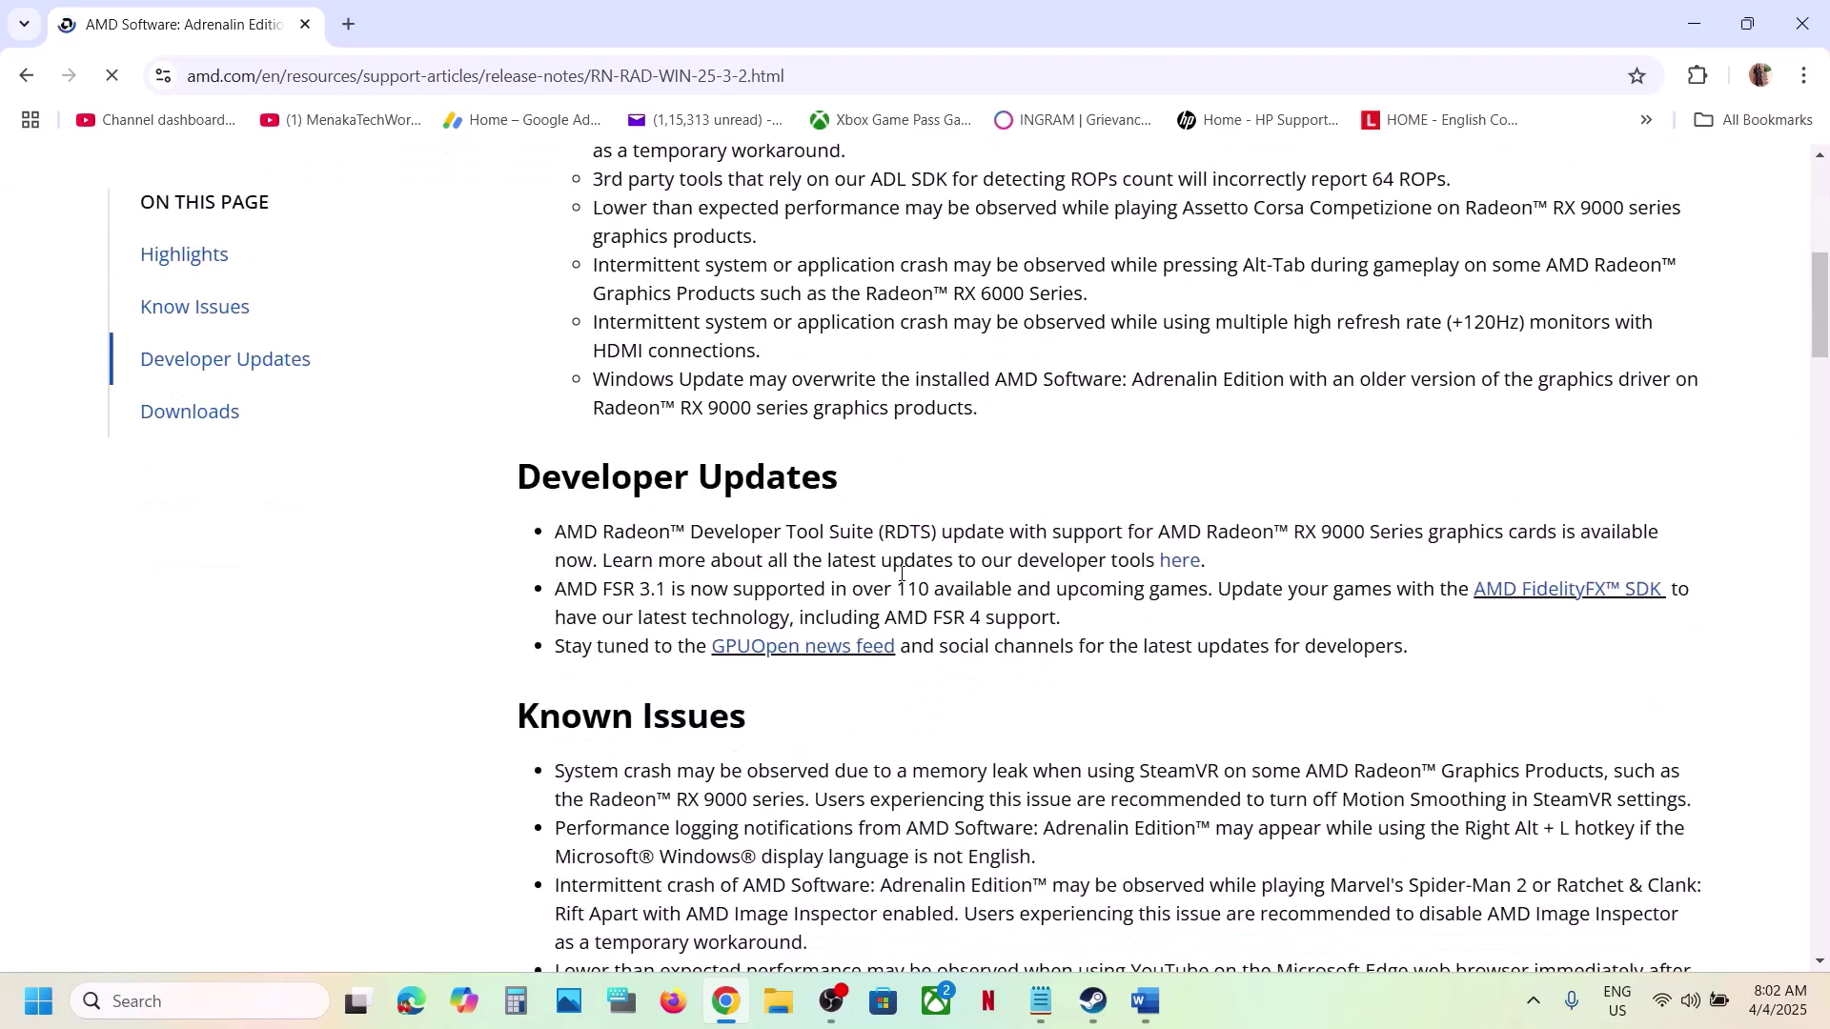
scroll(901, 573, down, 10)
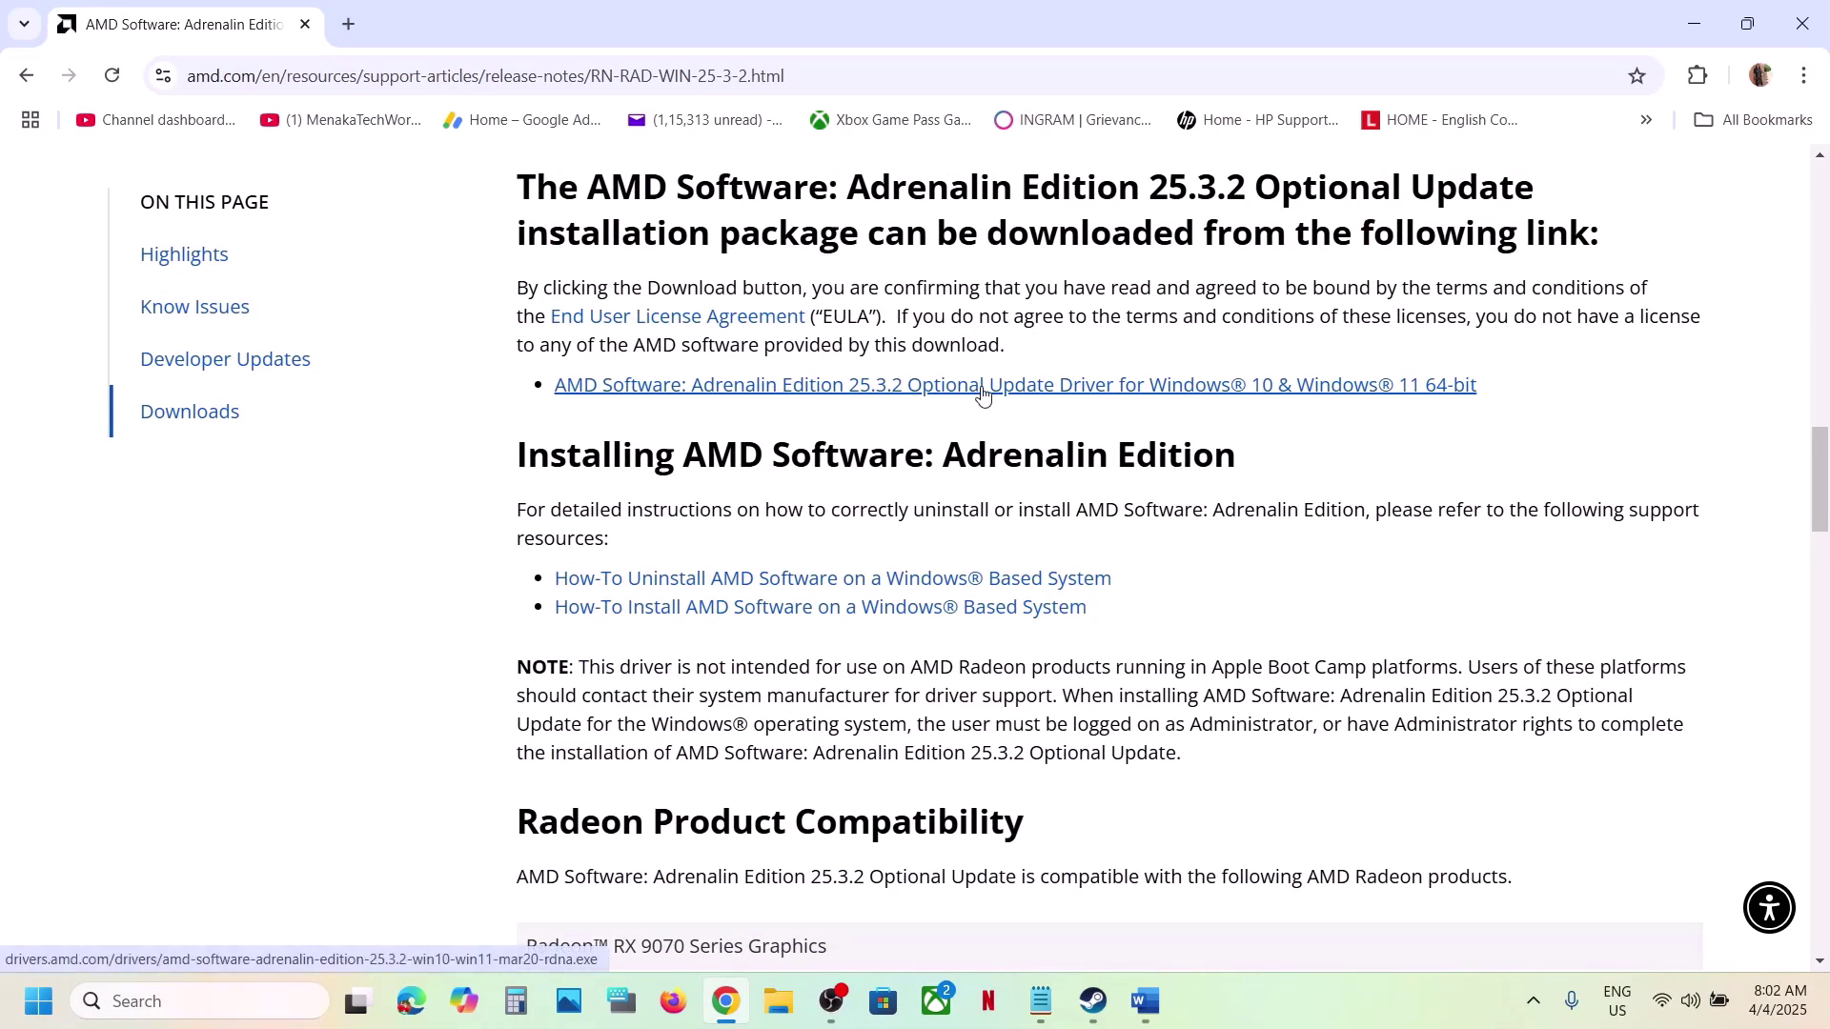
click(991, 387)
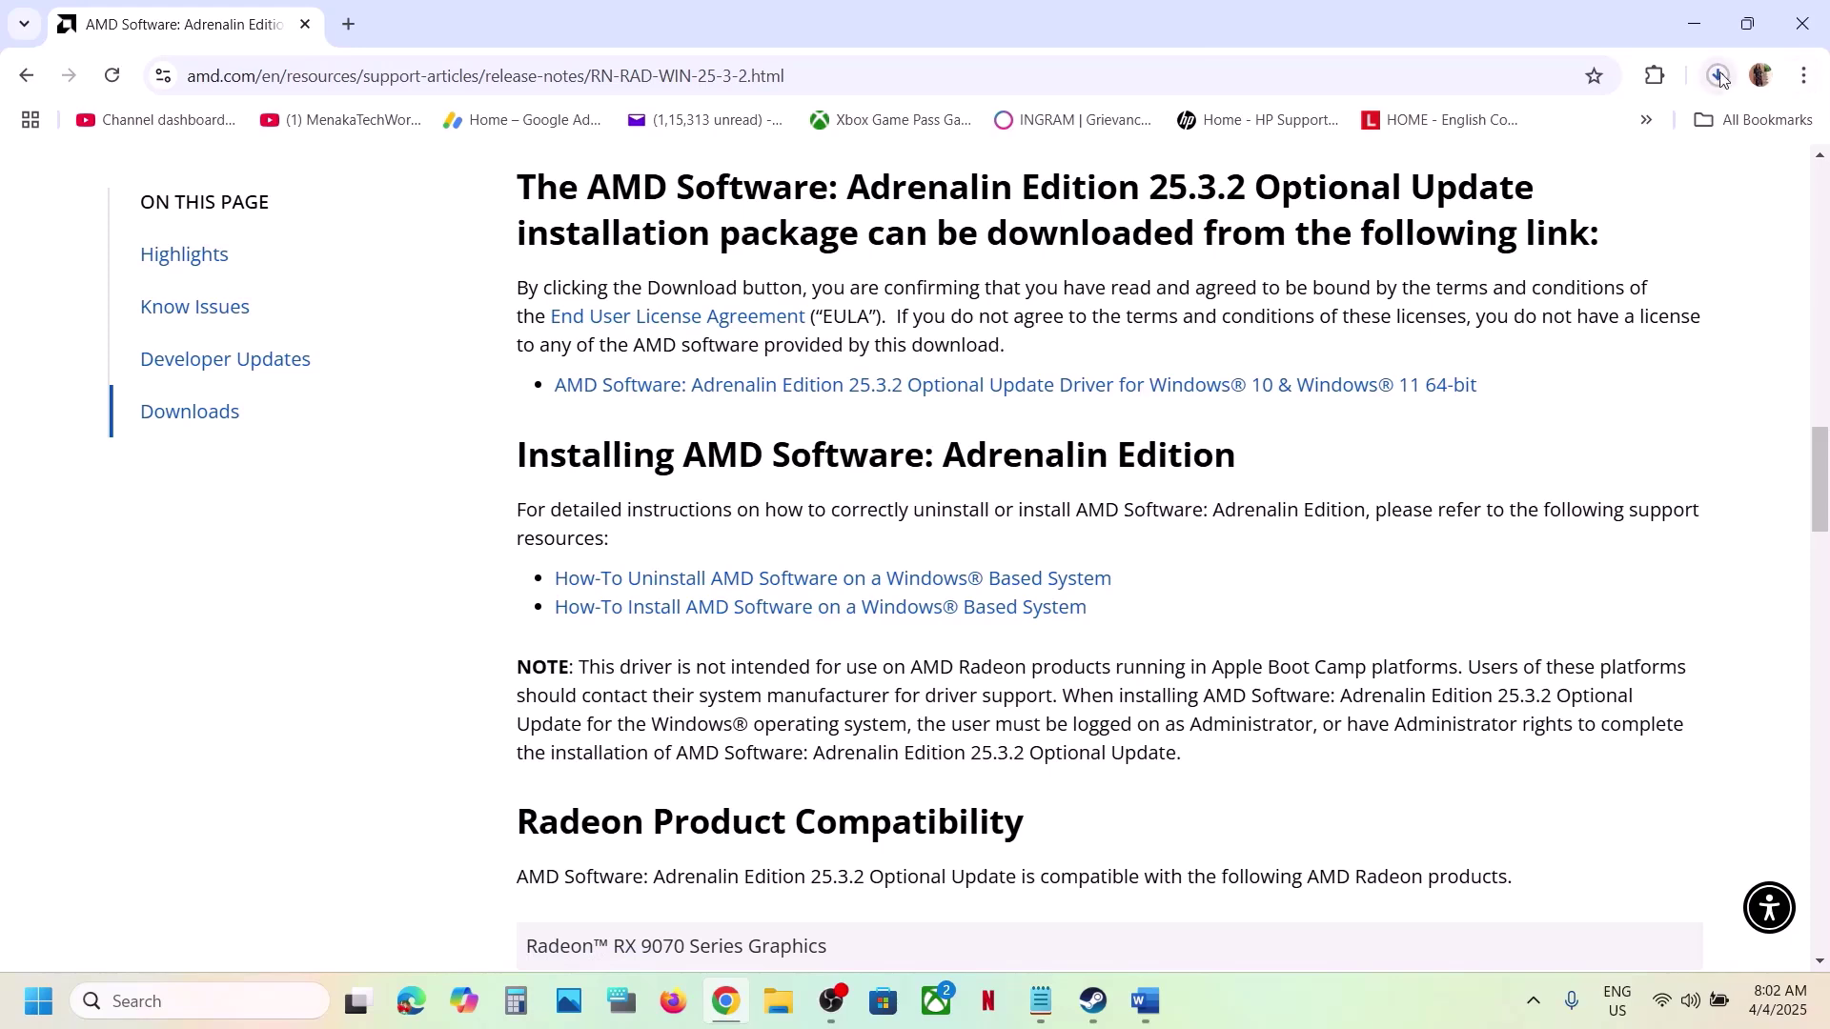
click(1718, 78)
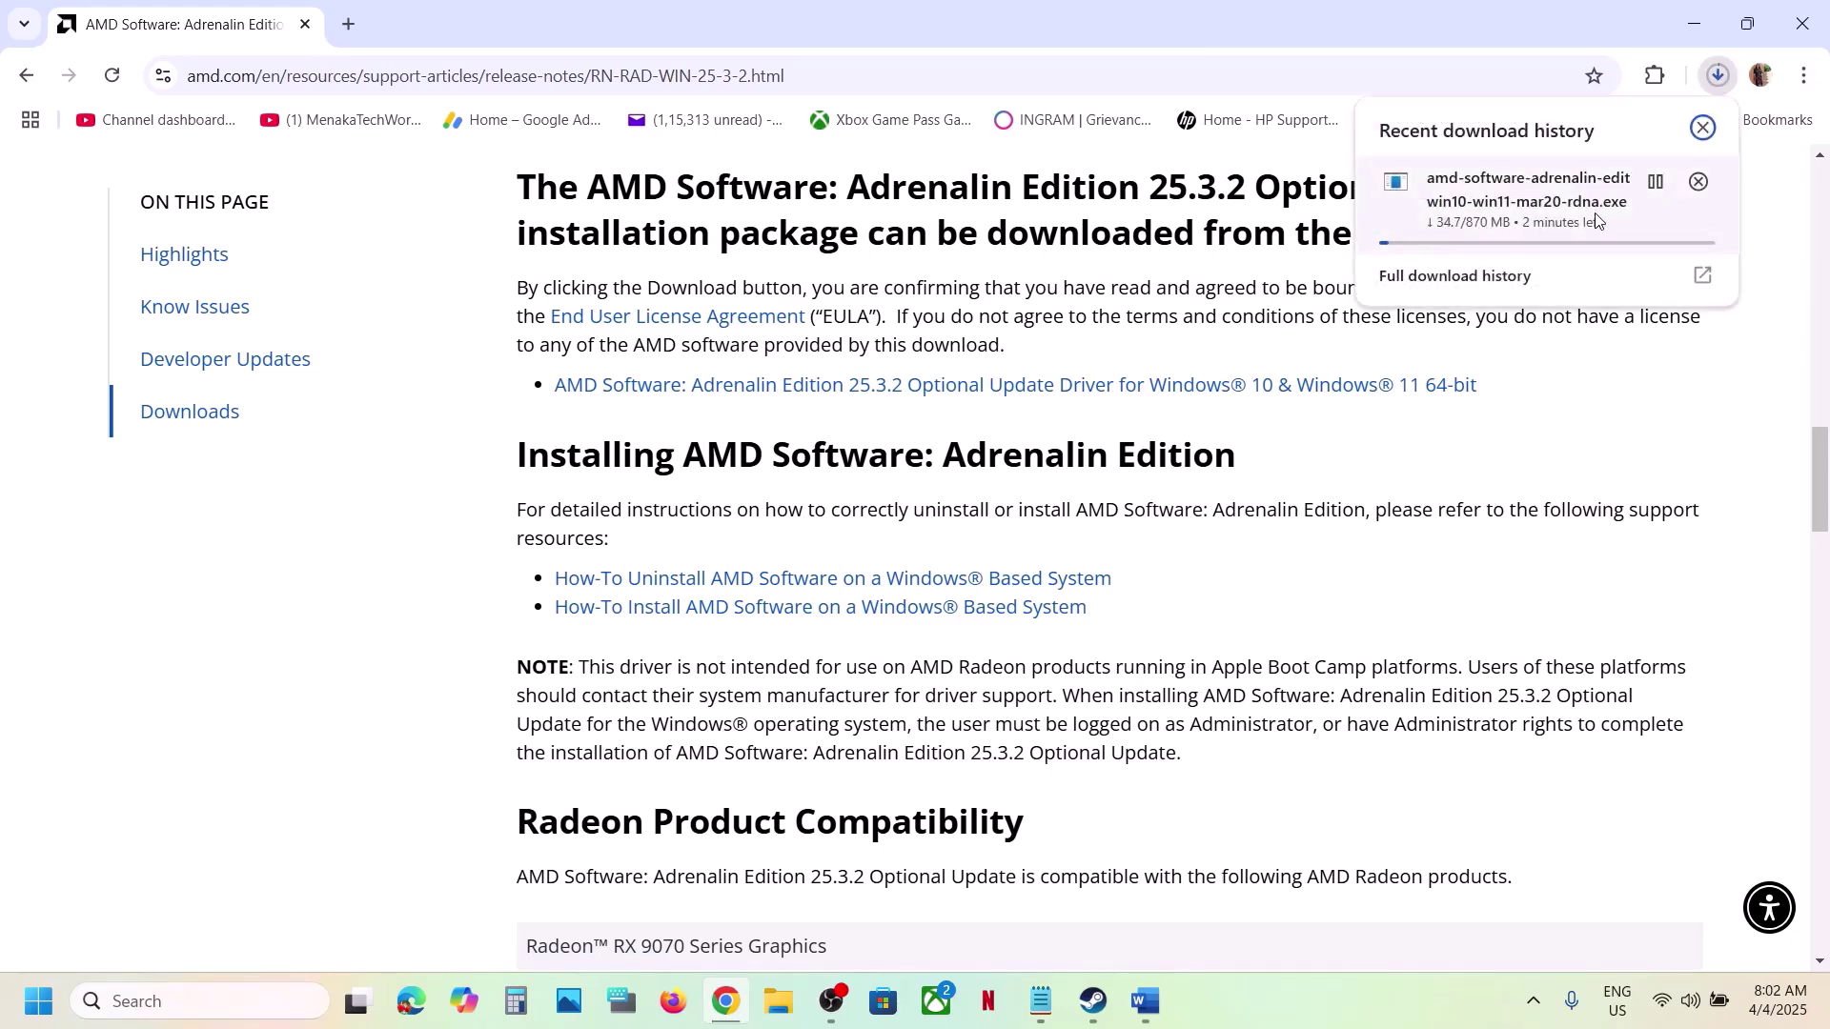
click(419, 618)
key(super)
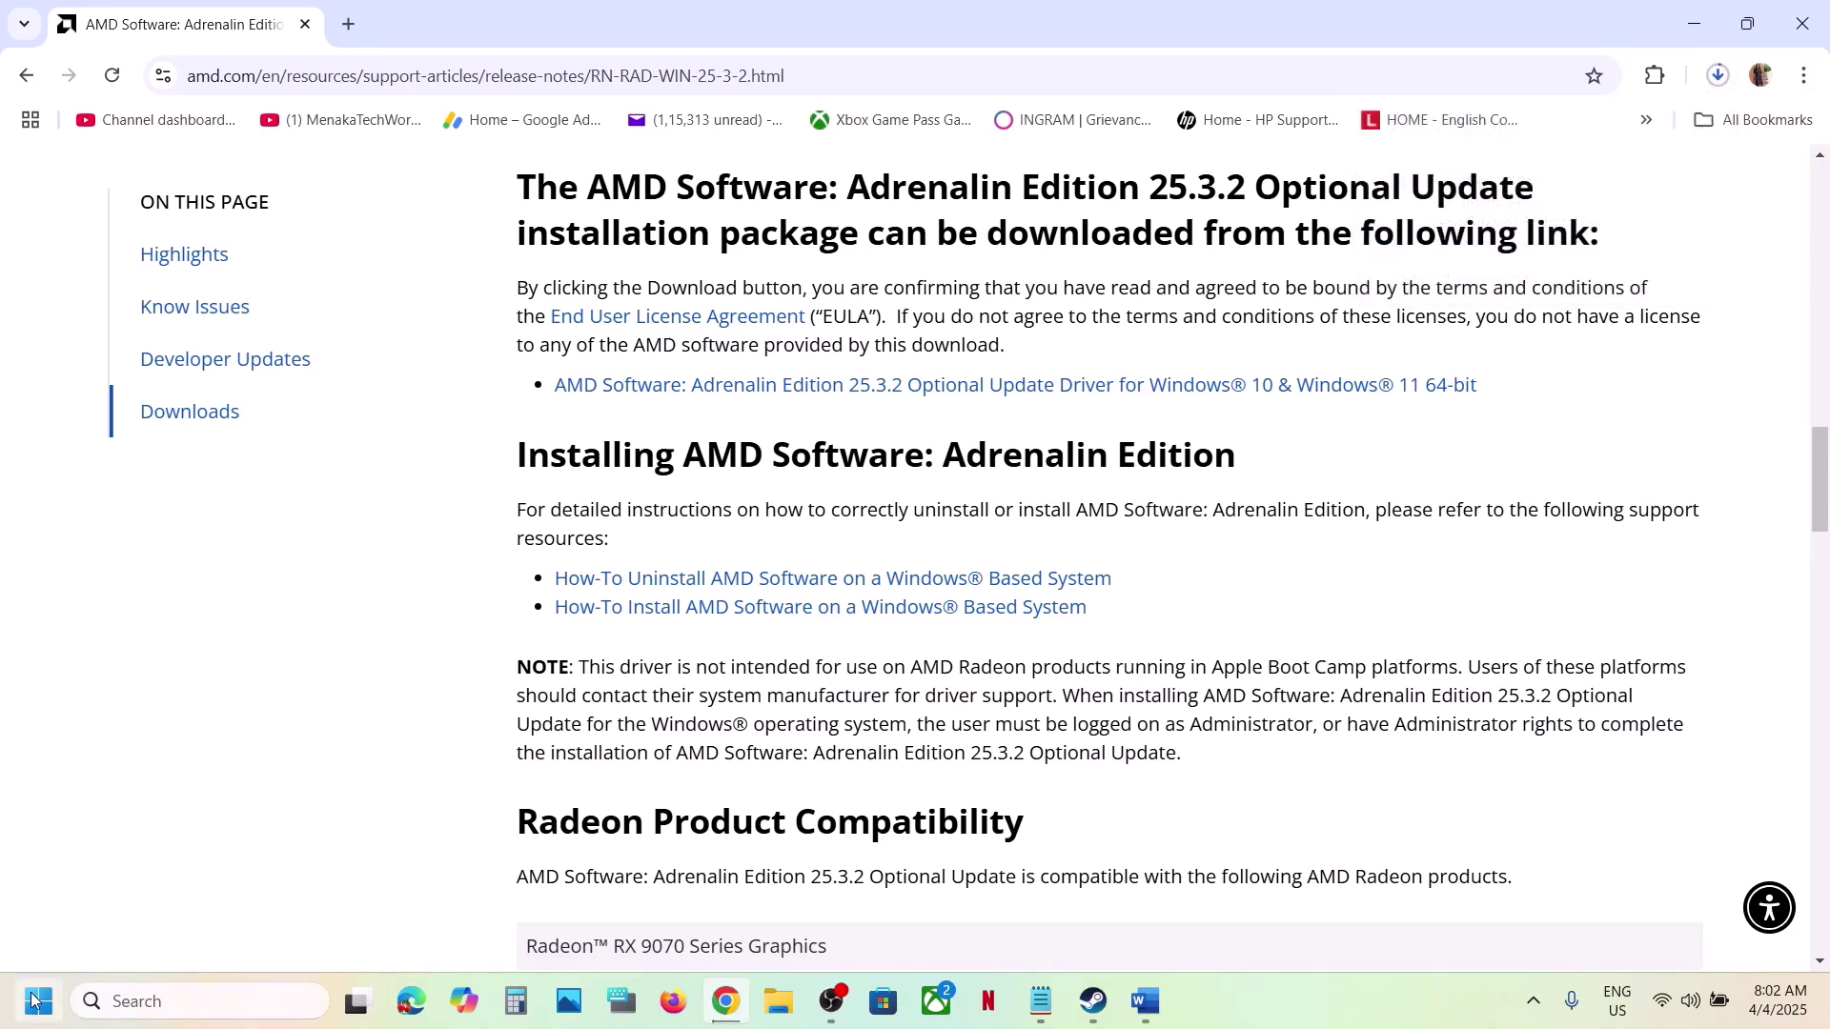
click(693, 918)
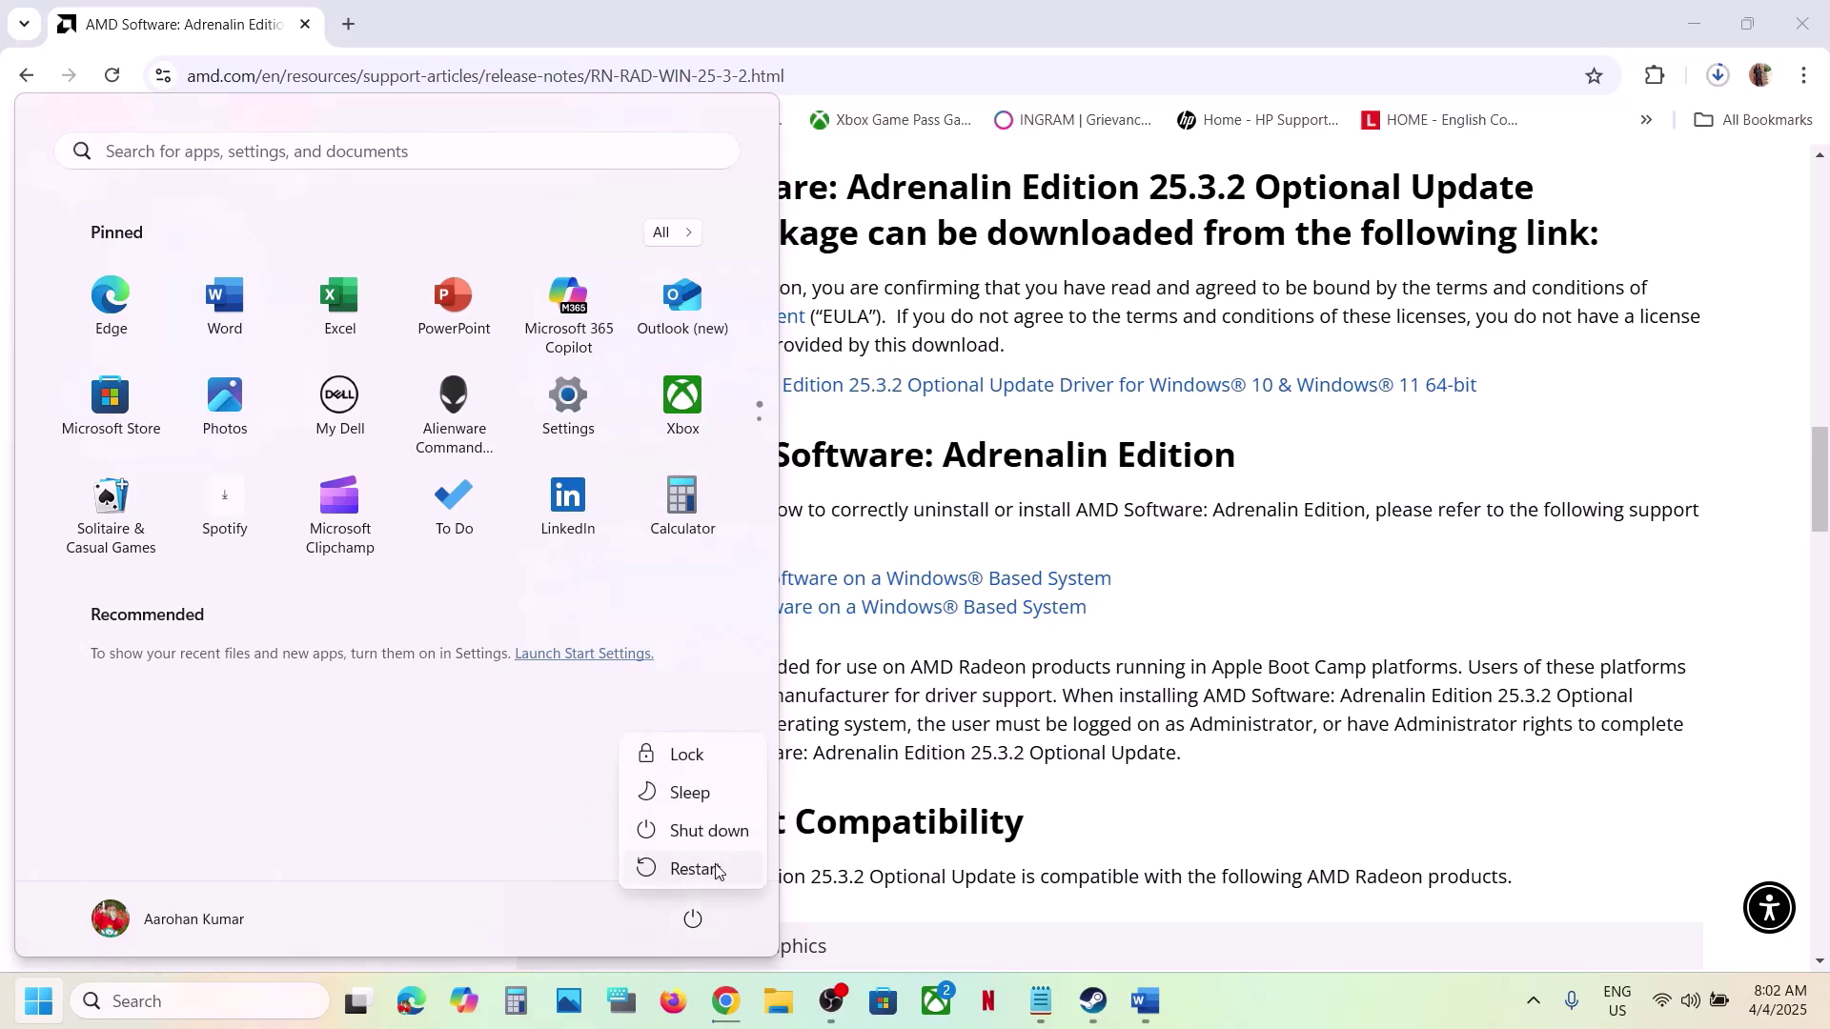
key(Escape)
Return to the Word document and highlight the "Verify the game files." line under Step 2
click(1093, 1000)
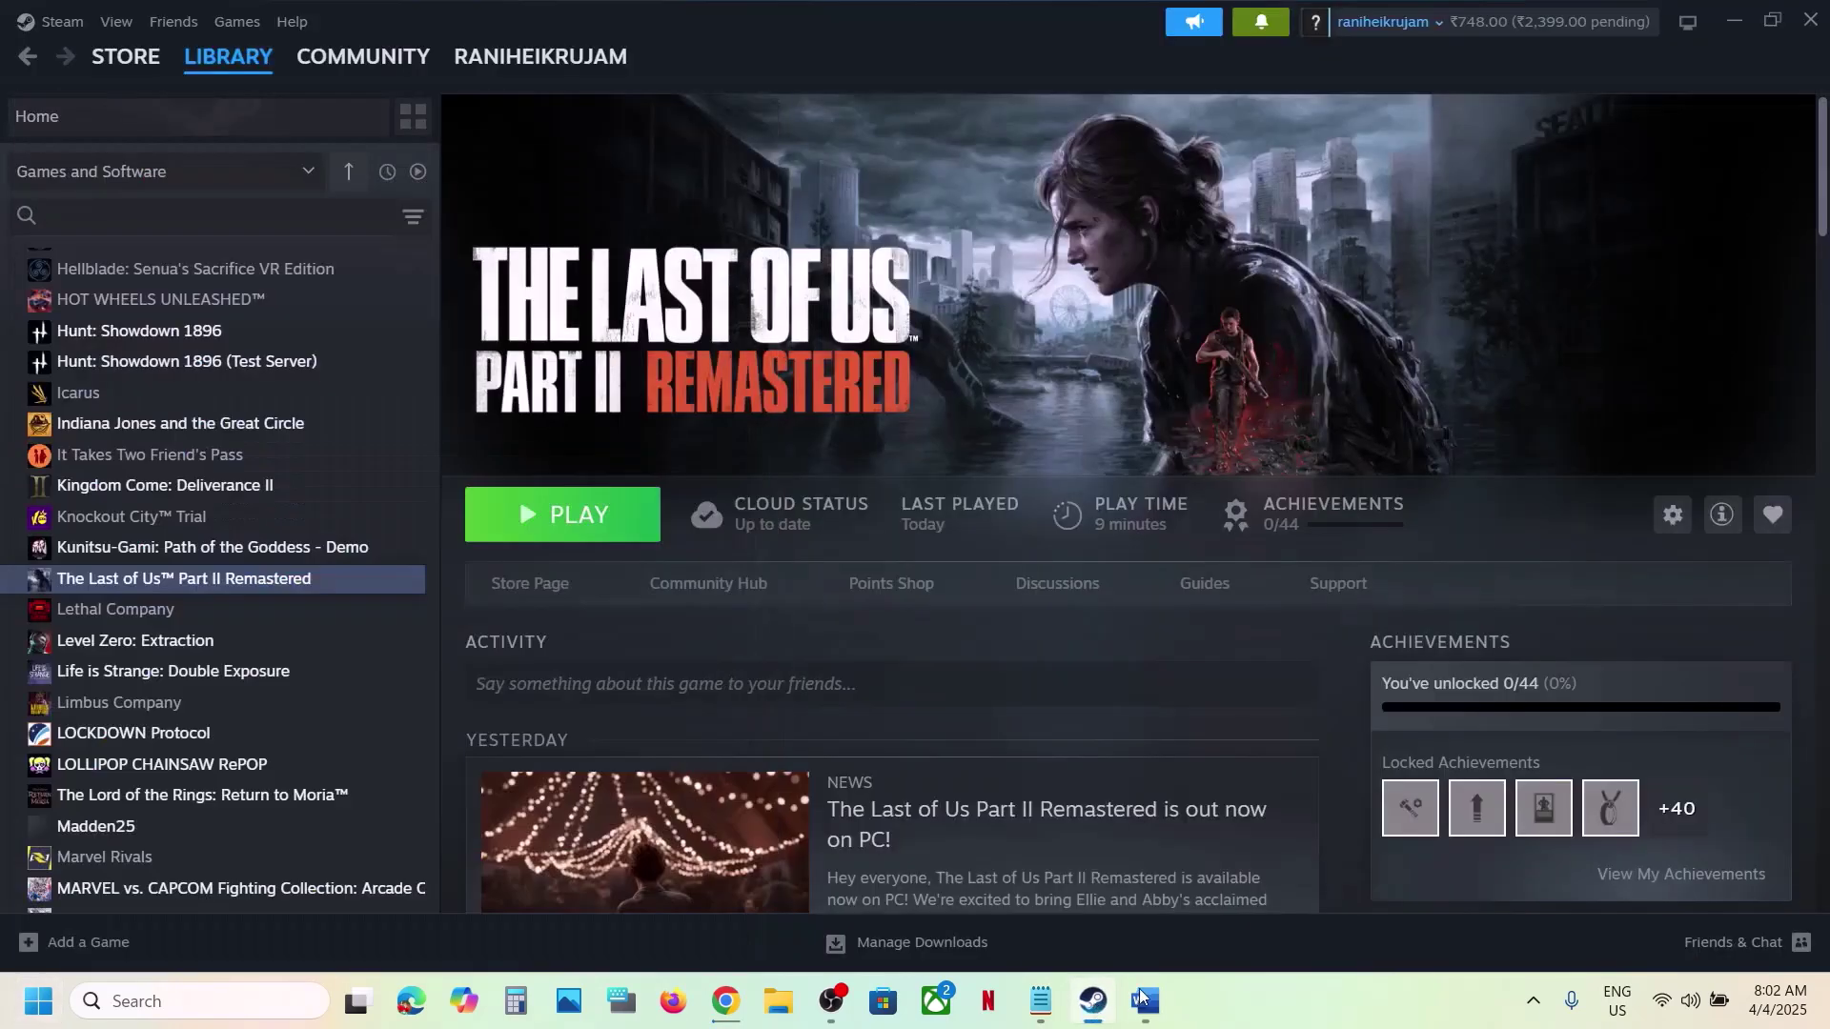
click(1144, 999)
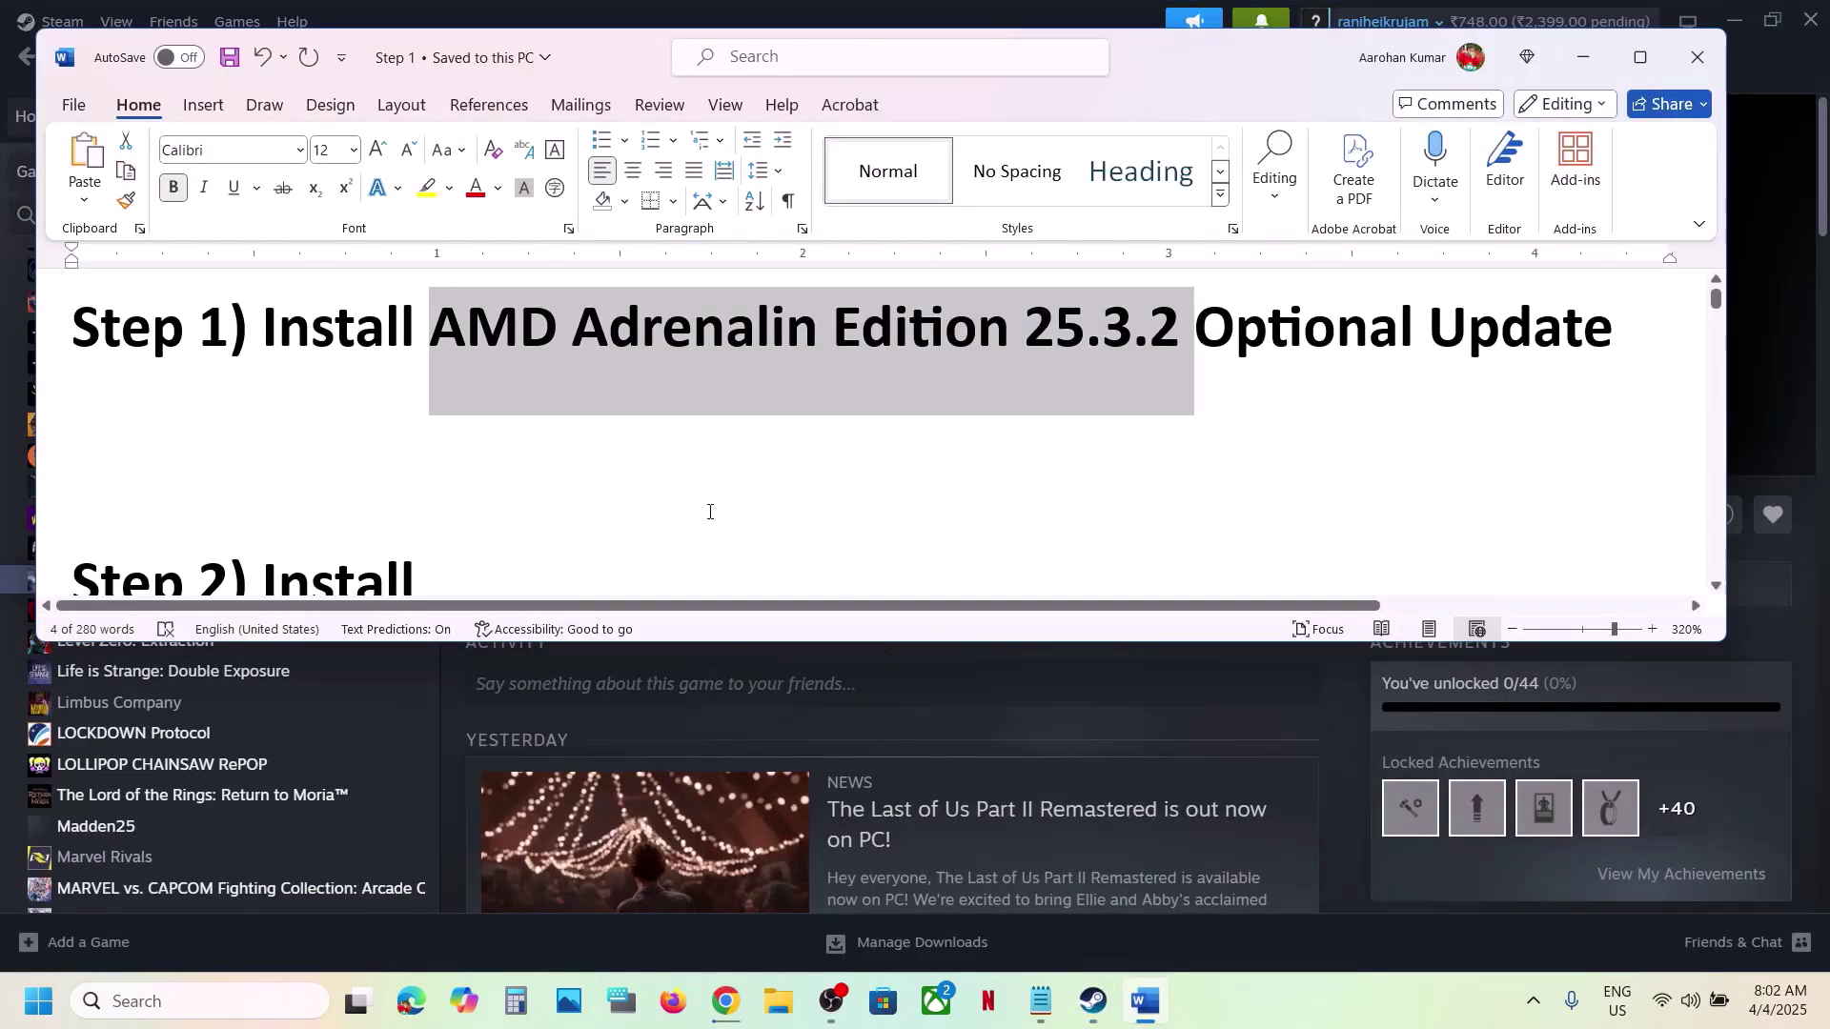
scroll(709, 512, down, 3)
scroll(709, 512, down, 1)
drag(625, 441, 68, 443)
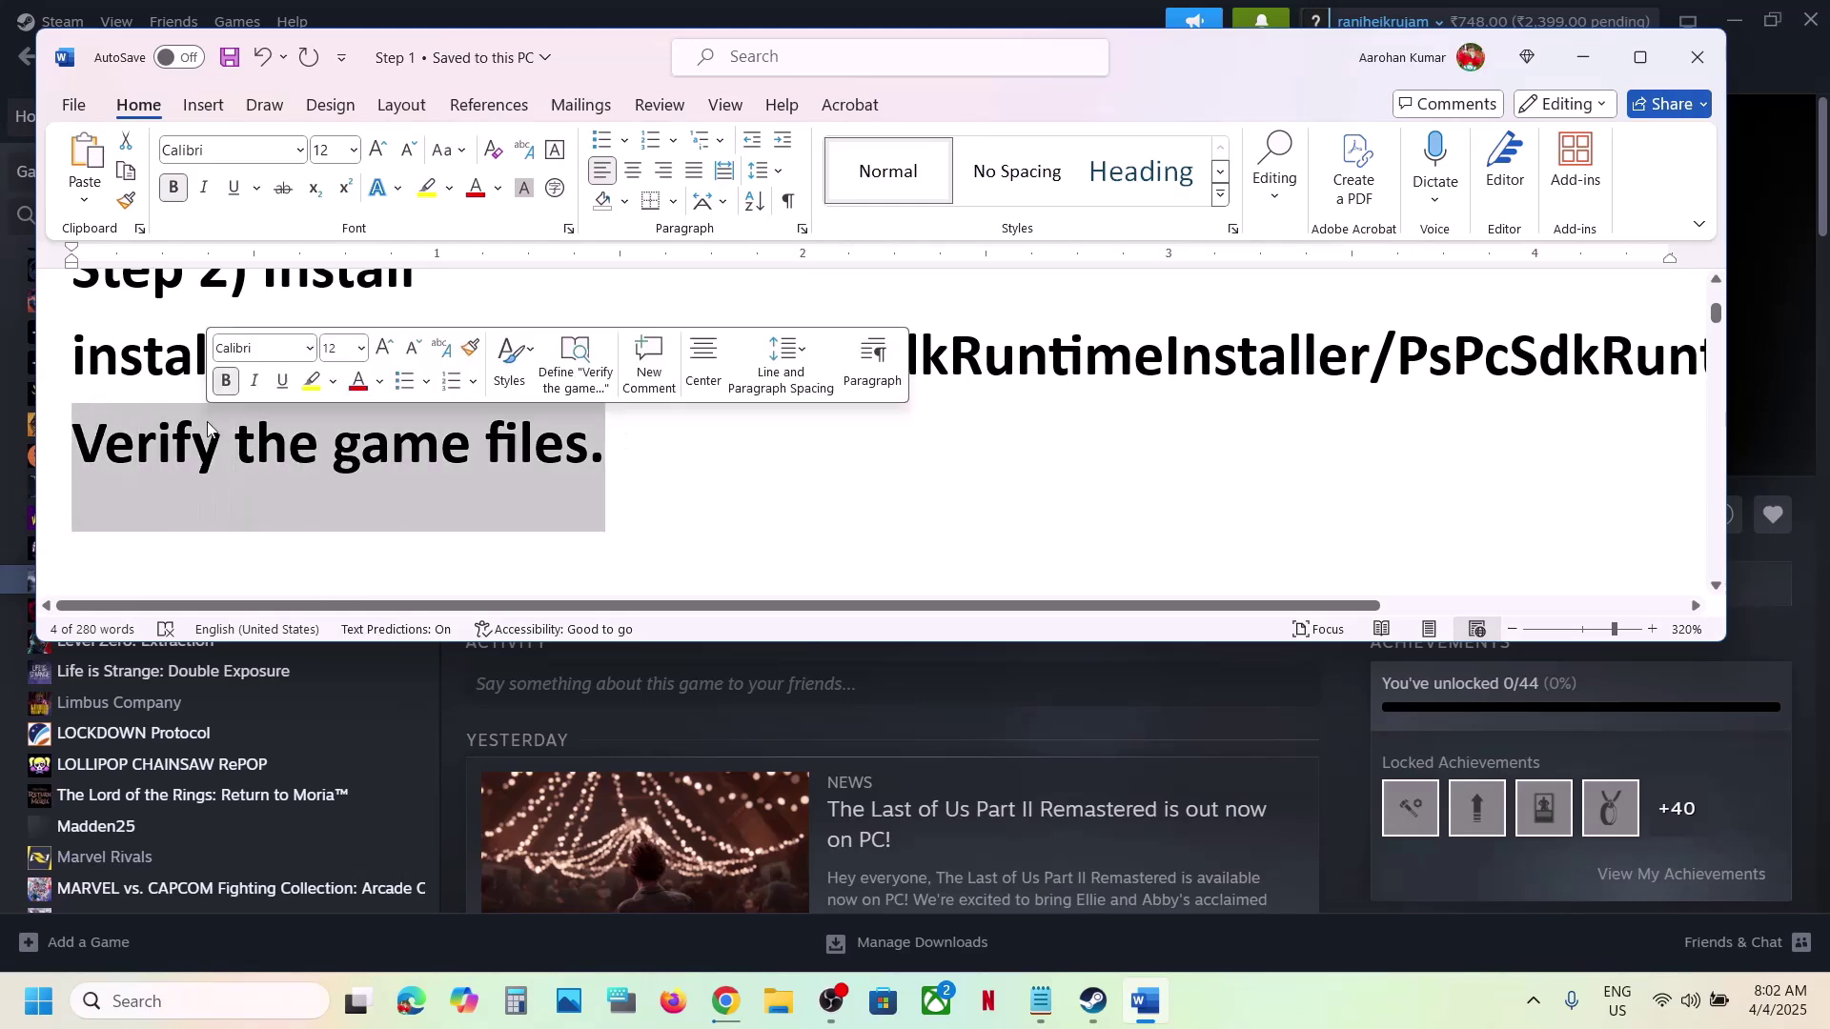
Switch to Steam and open the local files folder of The Last of Us Part II Remastered
click(797, 10)
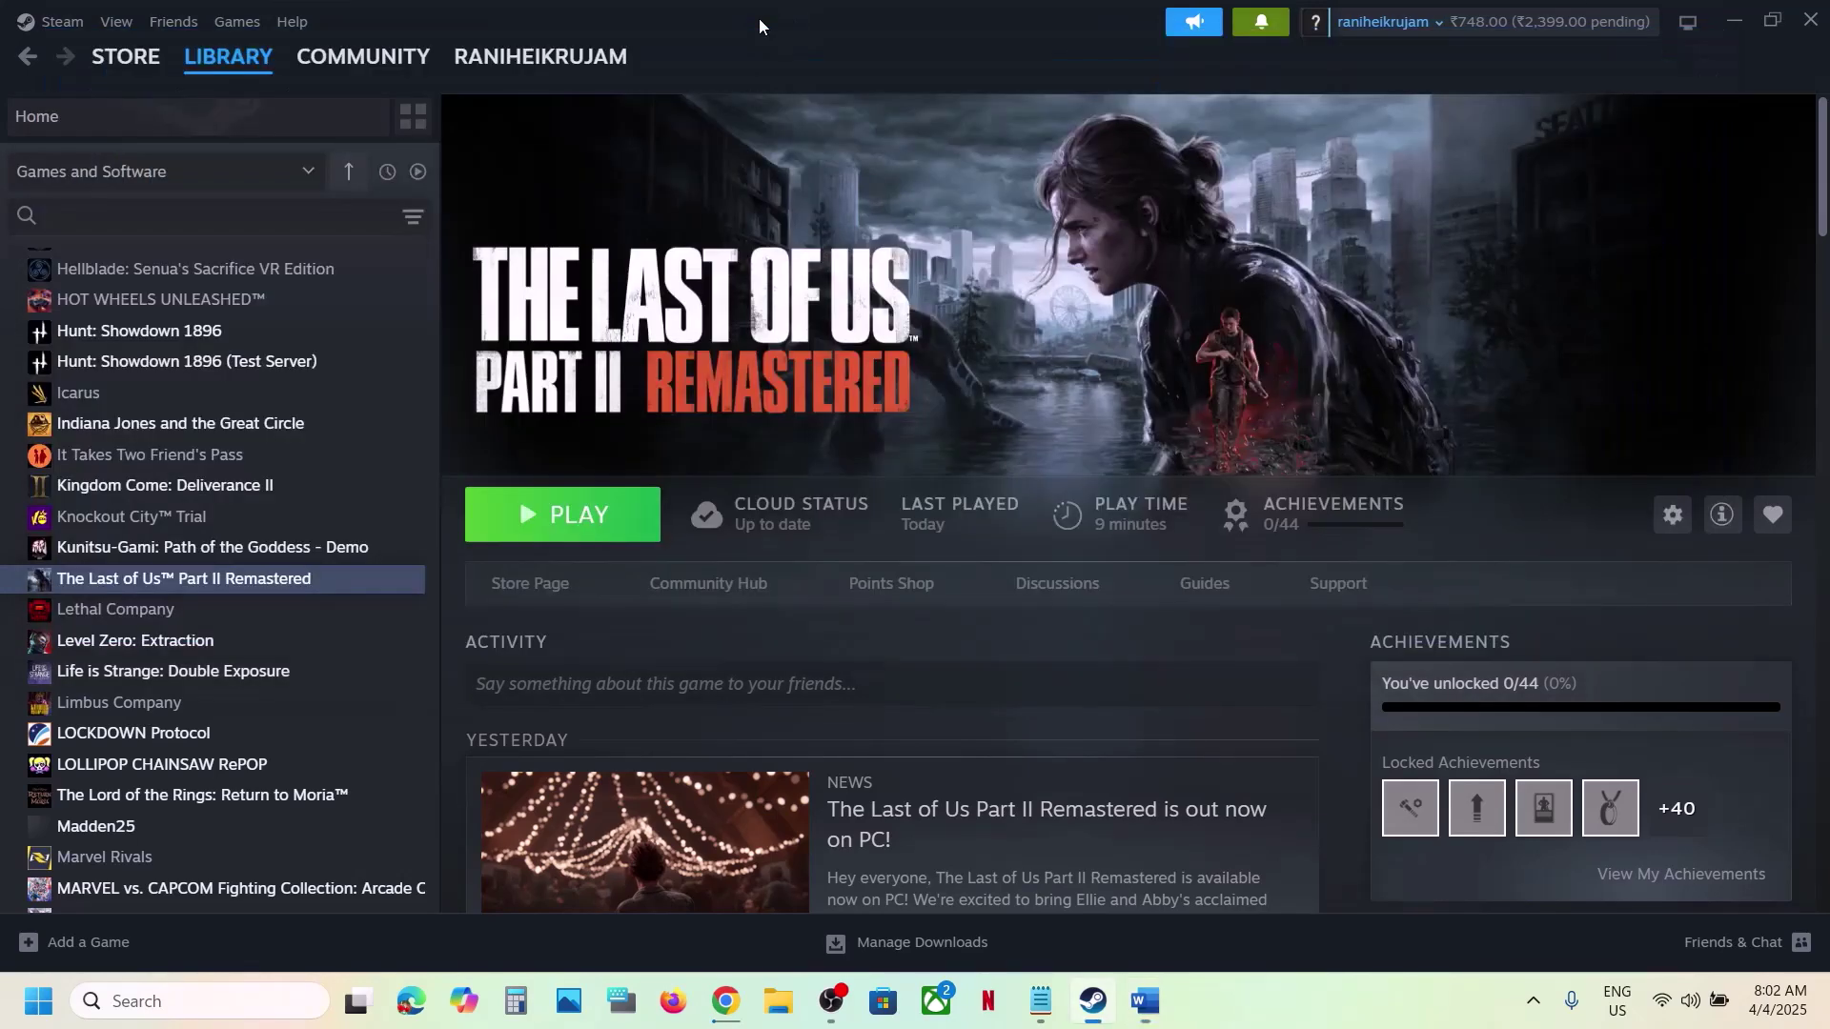
right_click(199, 586)
mouse_move(287, 729)
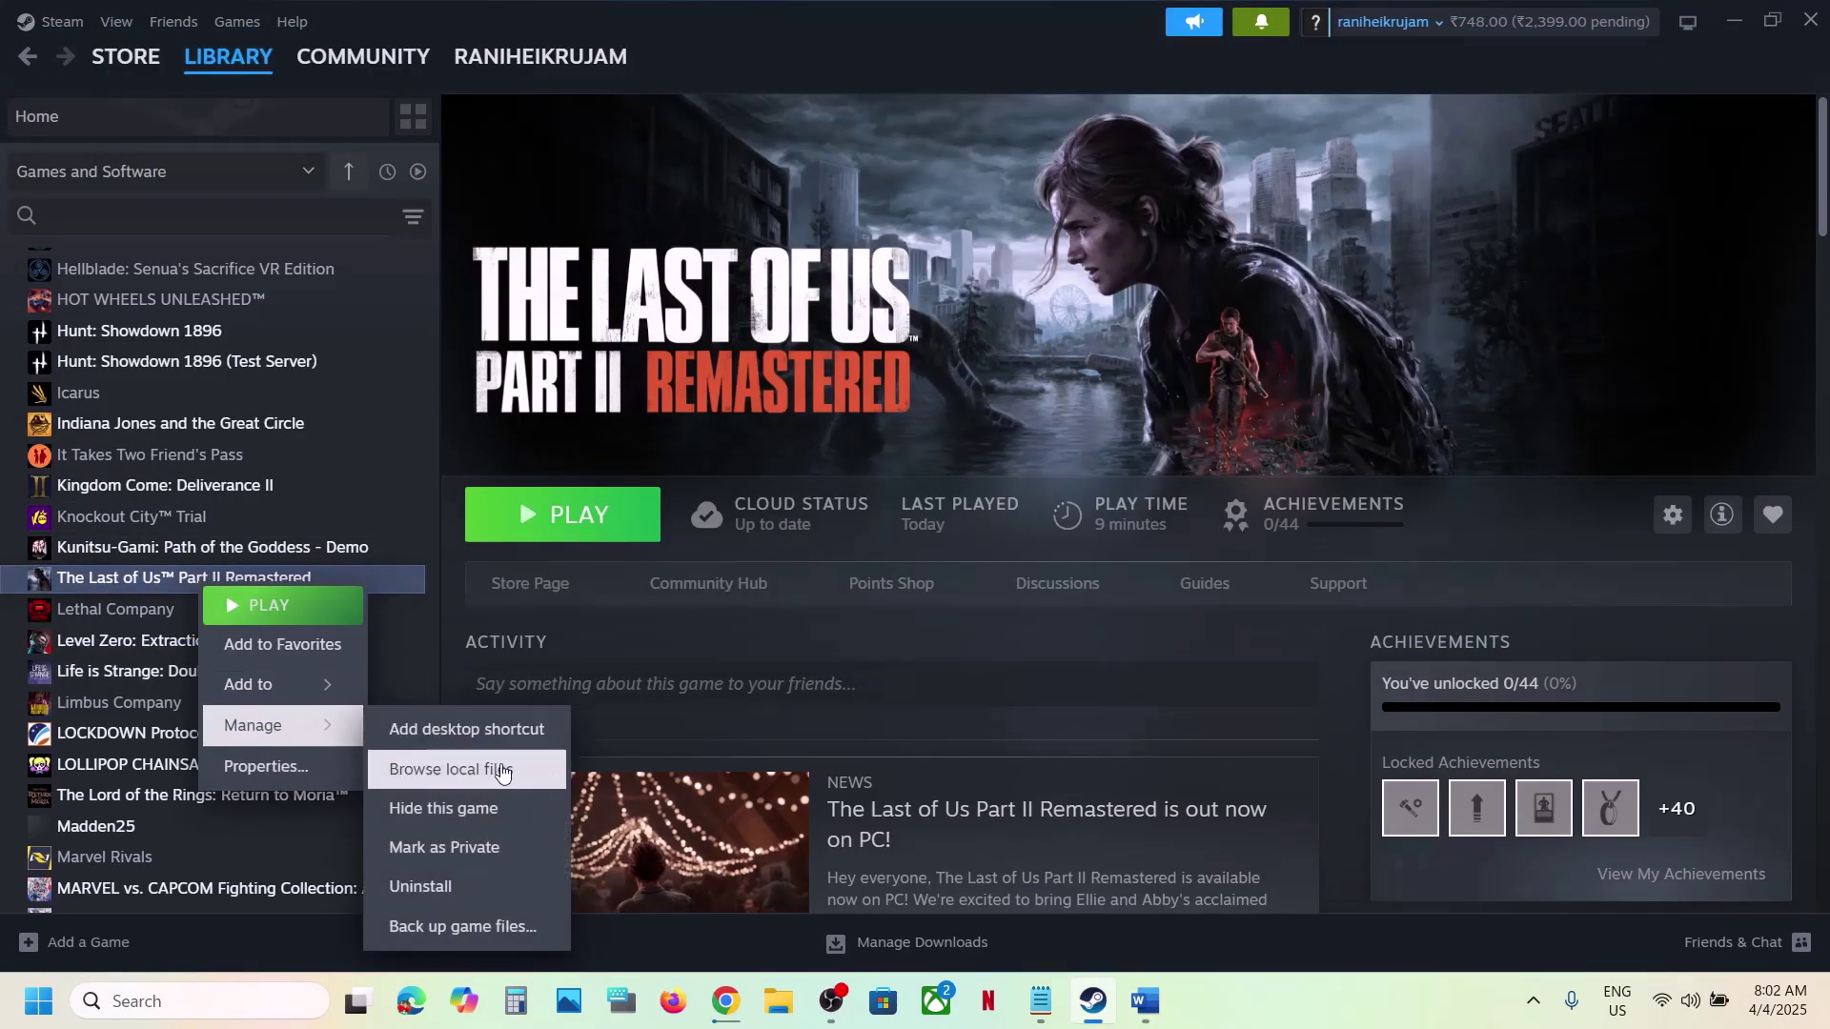
click(457, 768)
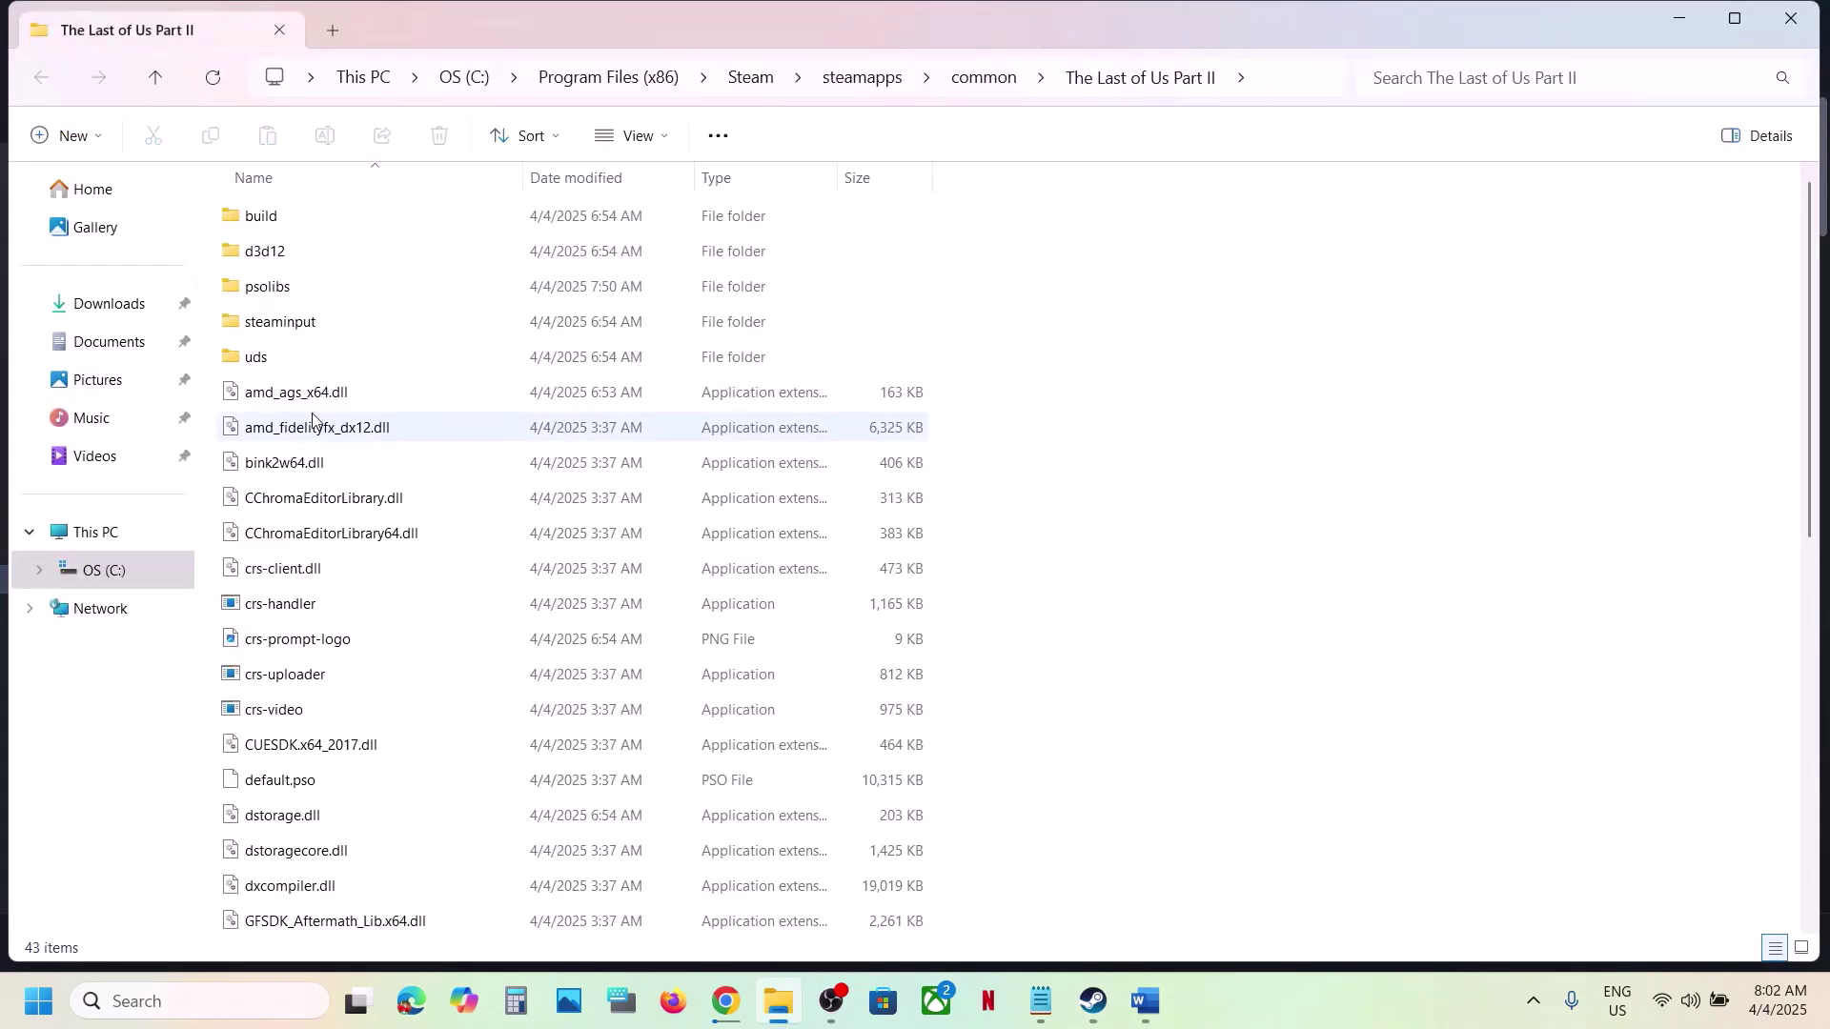
Run the install_pspc_sdk_runtime batch file as administrator and dismiss its console window once the installation ends
scroll(312, 413, down, 5)
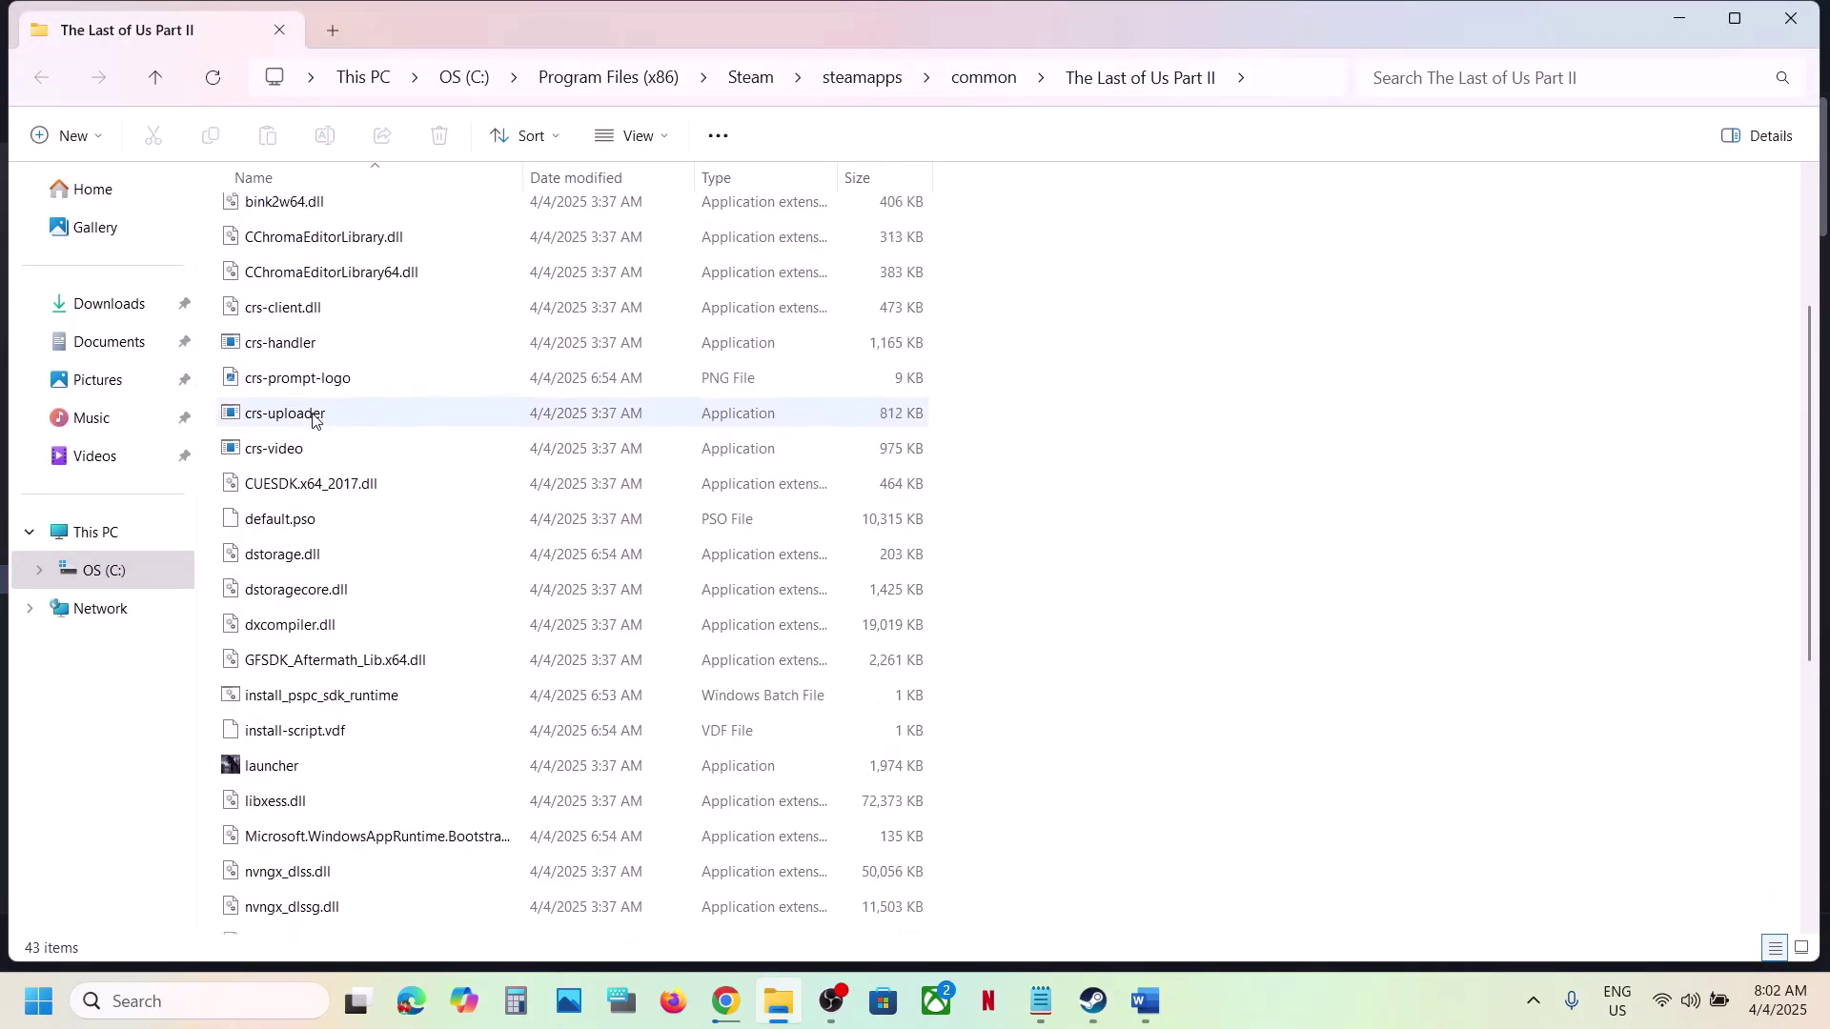
scroll(419, 419, down, 3)
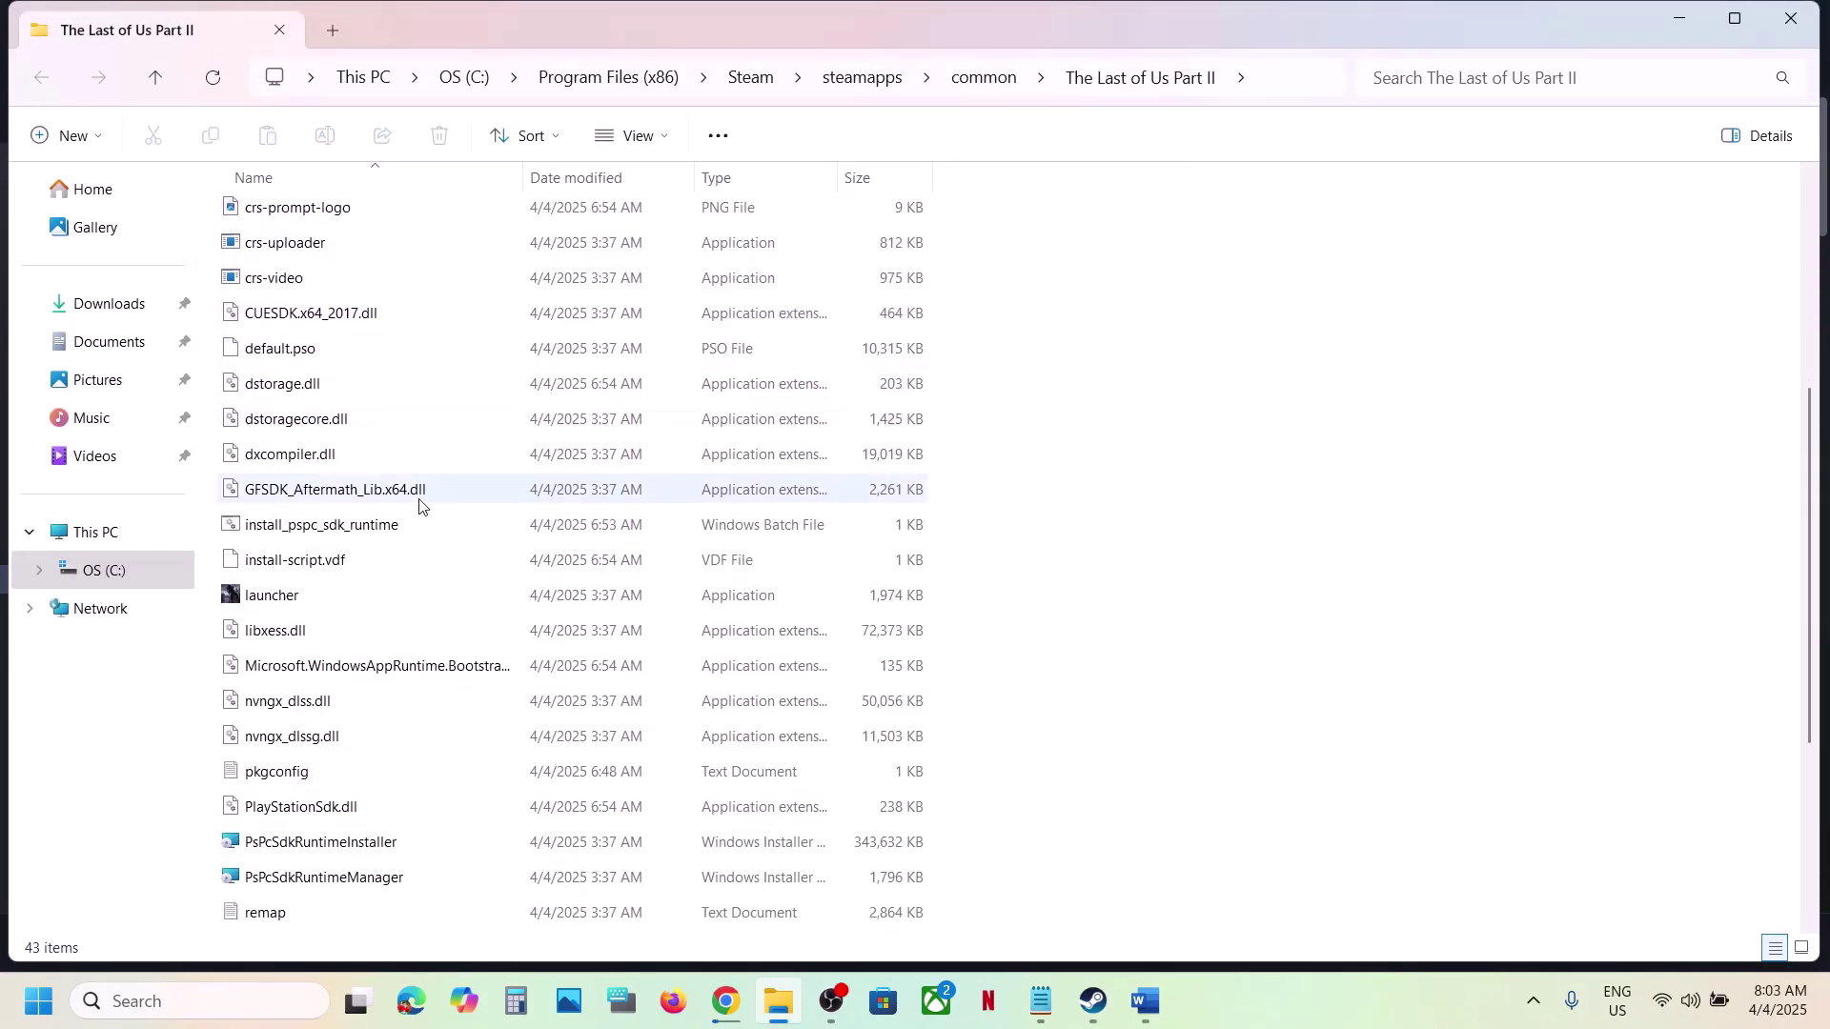
click(331, 532)
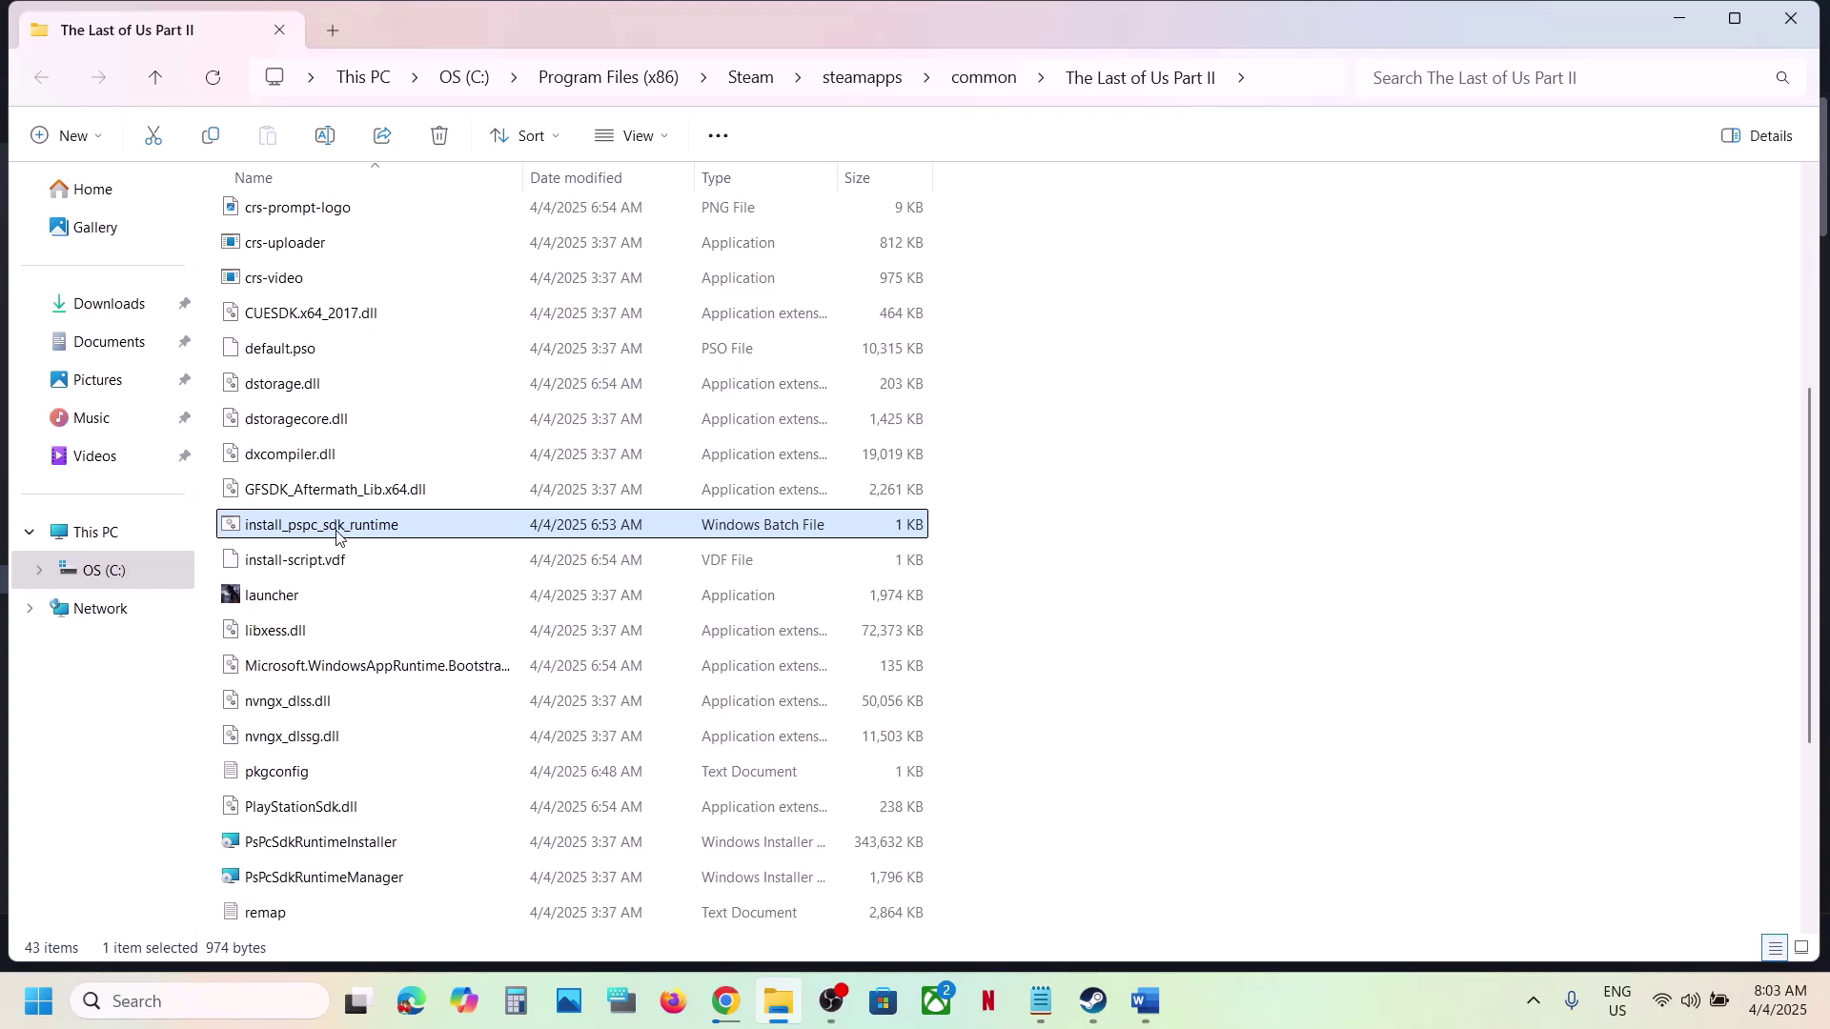
right_click(401, 530)
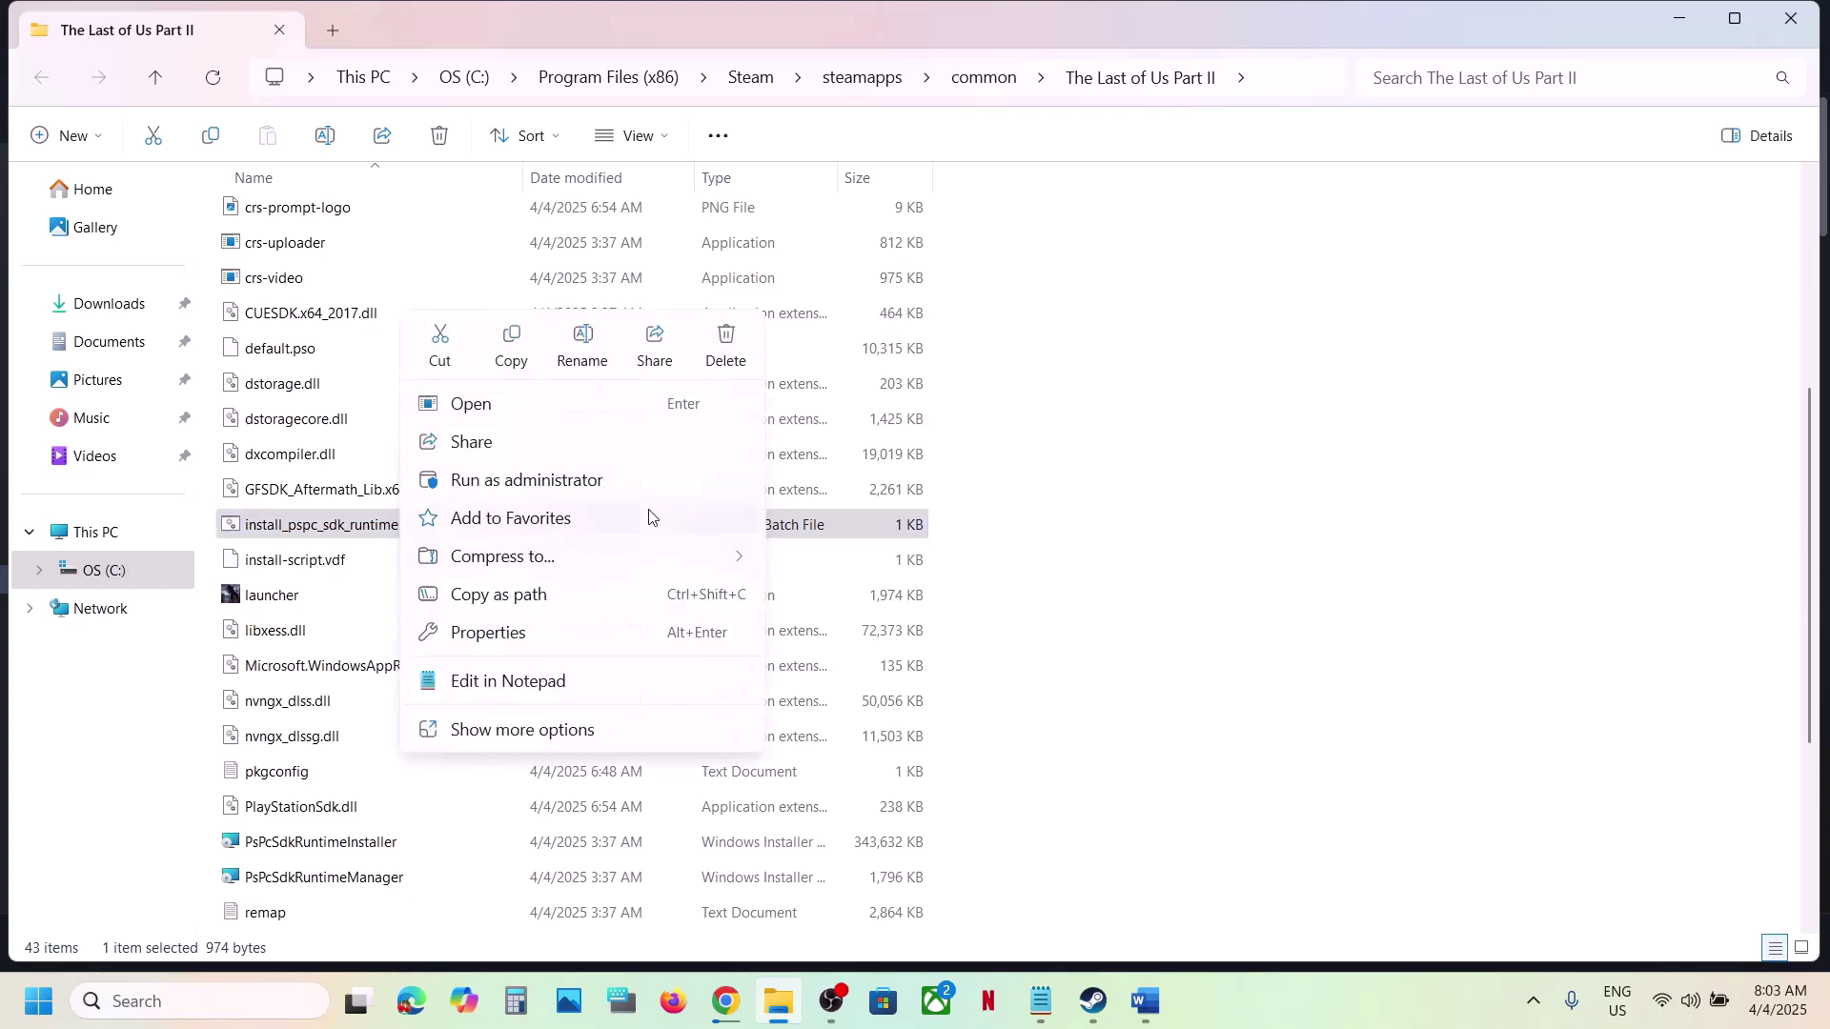
click(572, 482)
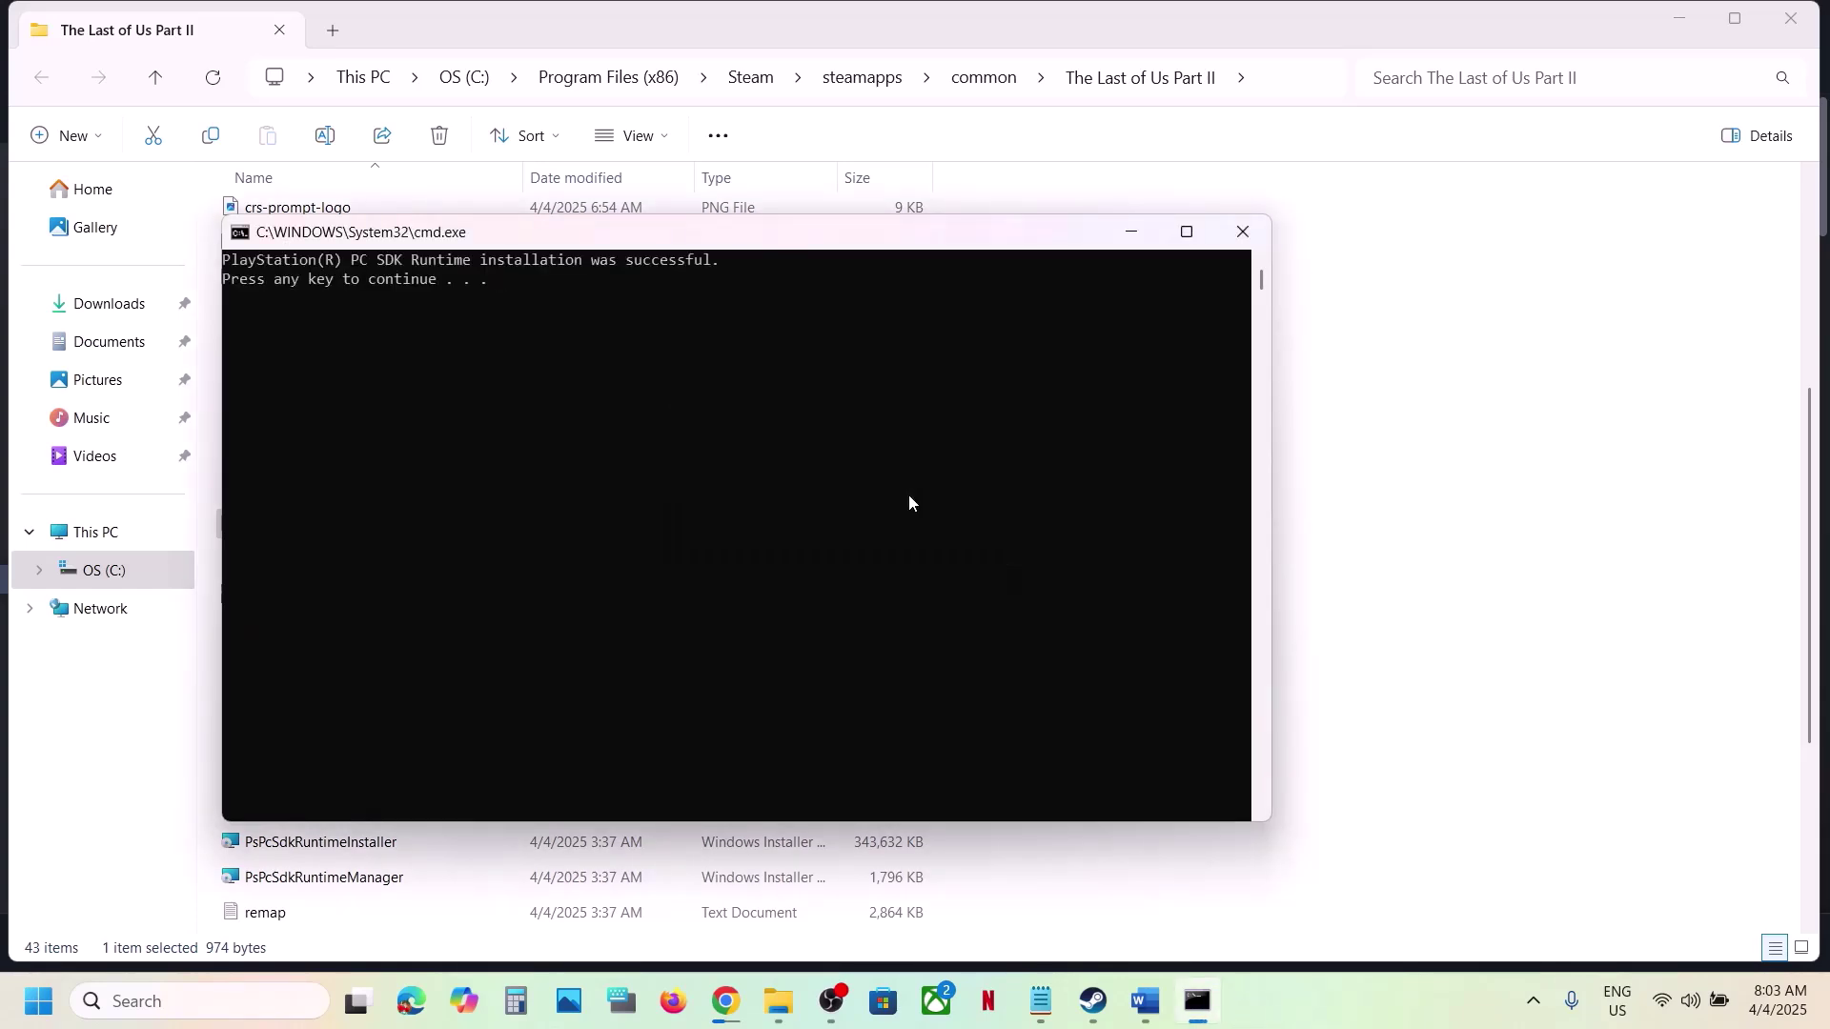
click(607, 474)
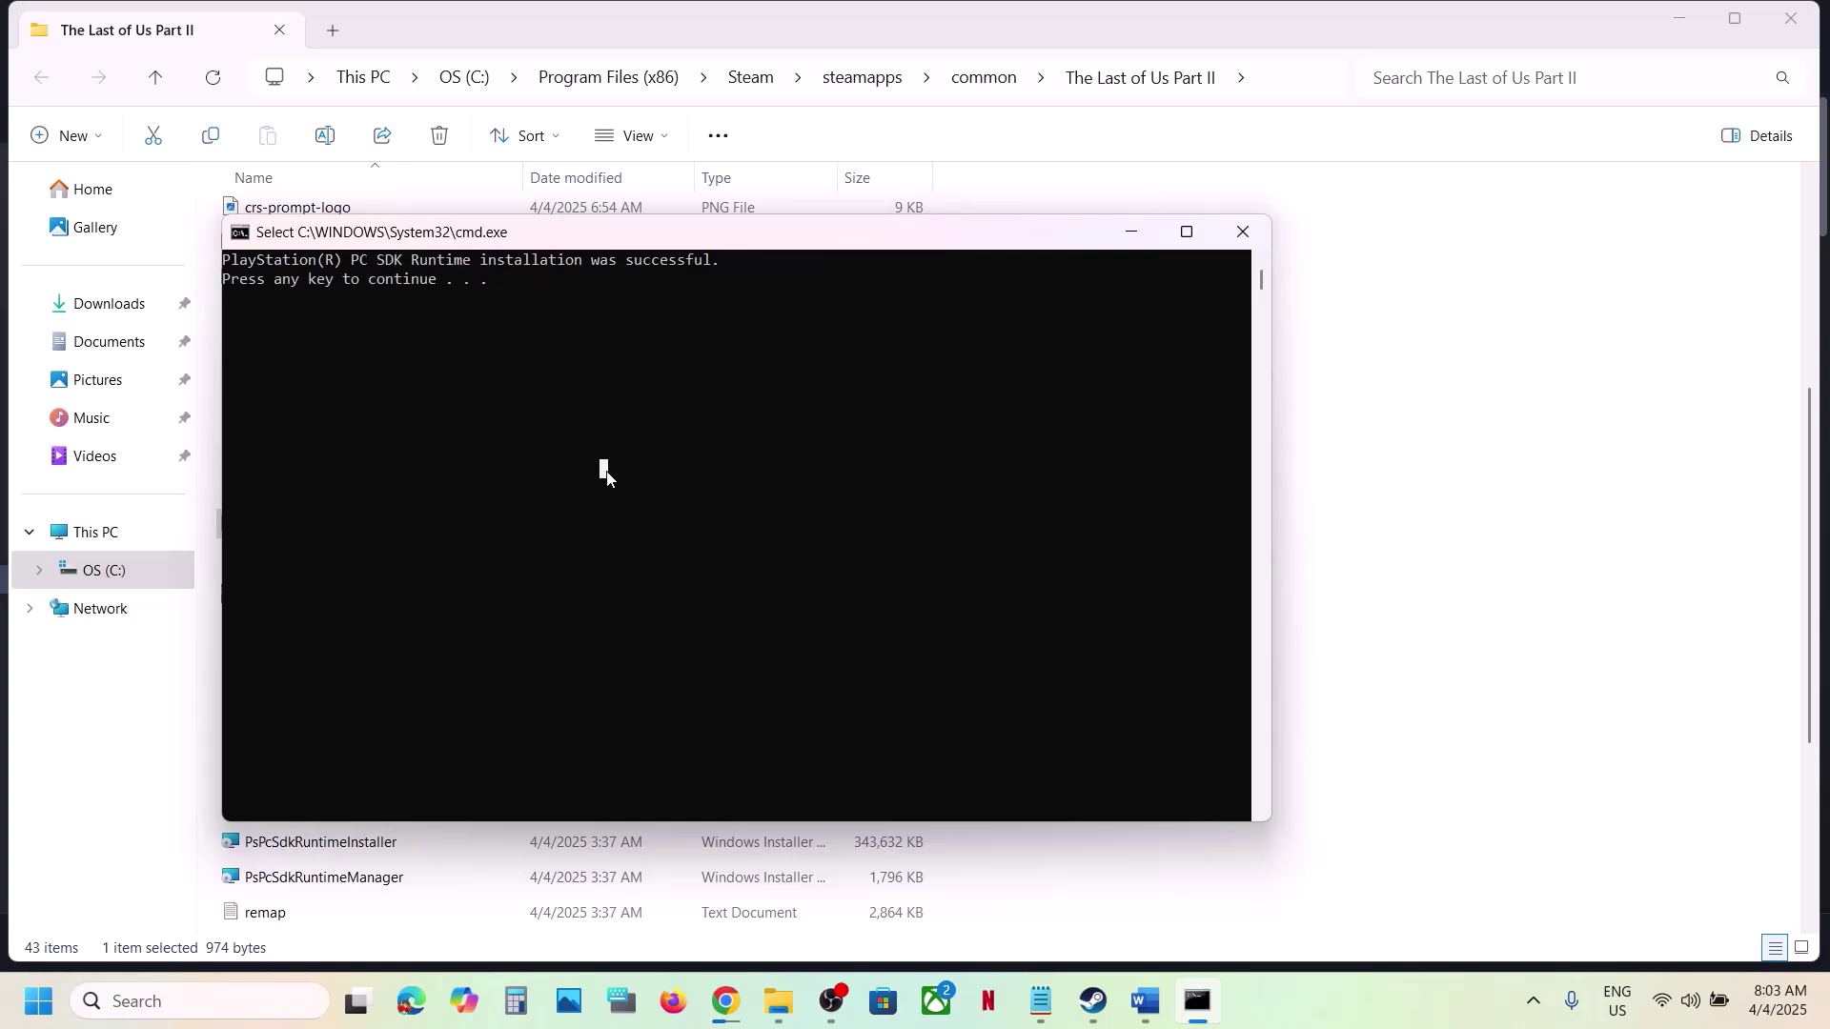
key(Return)
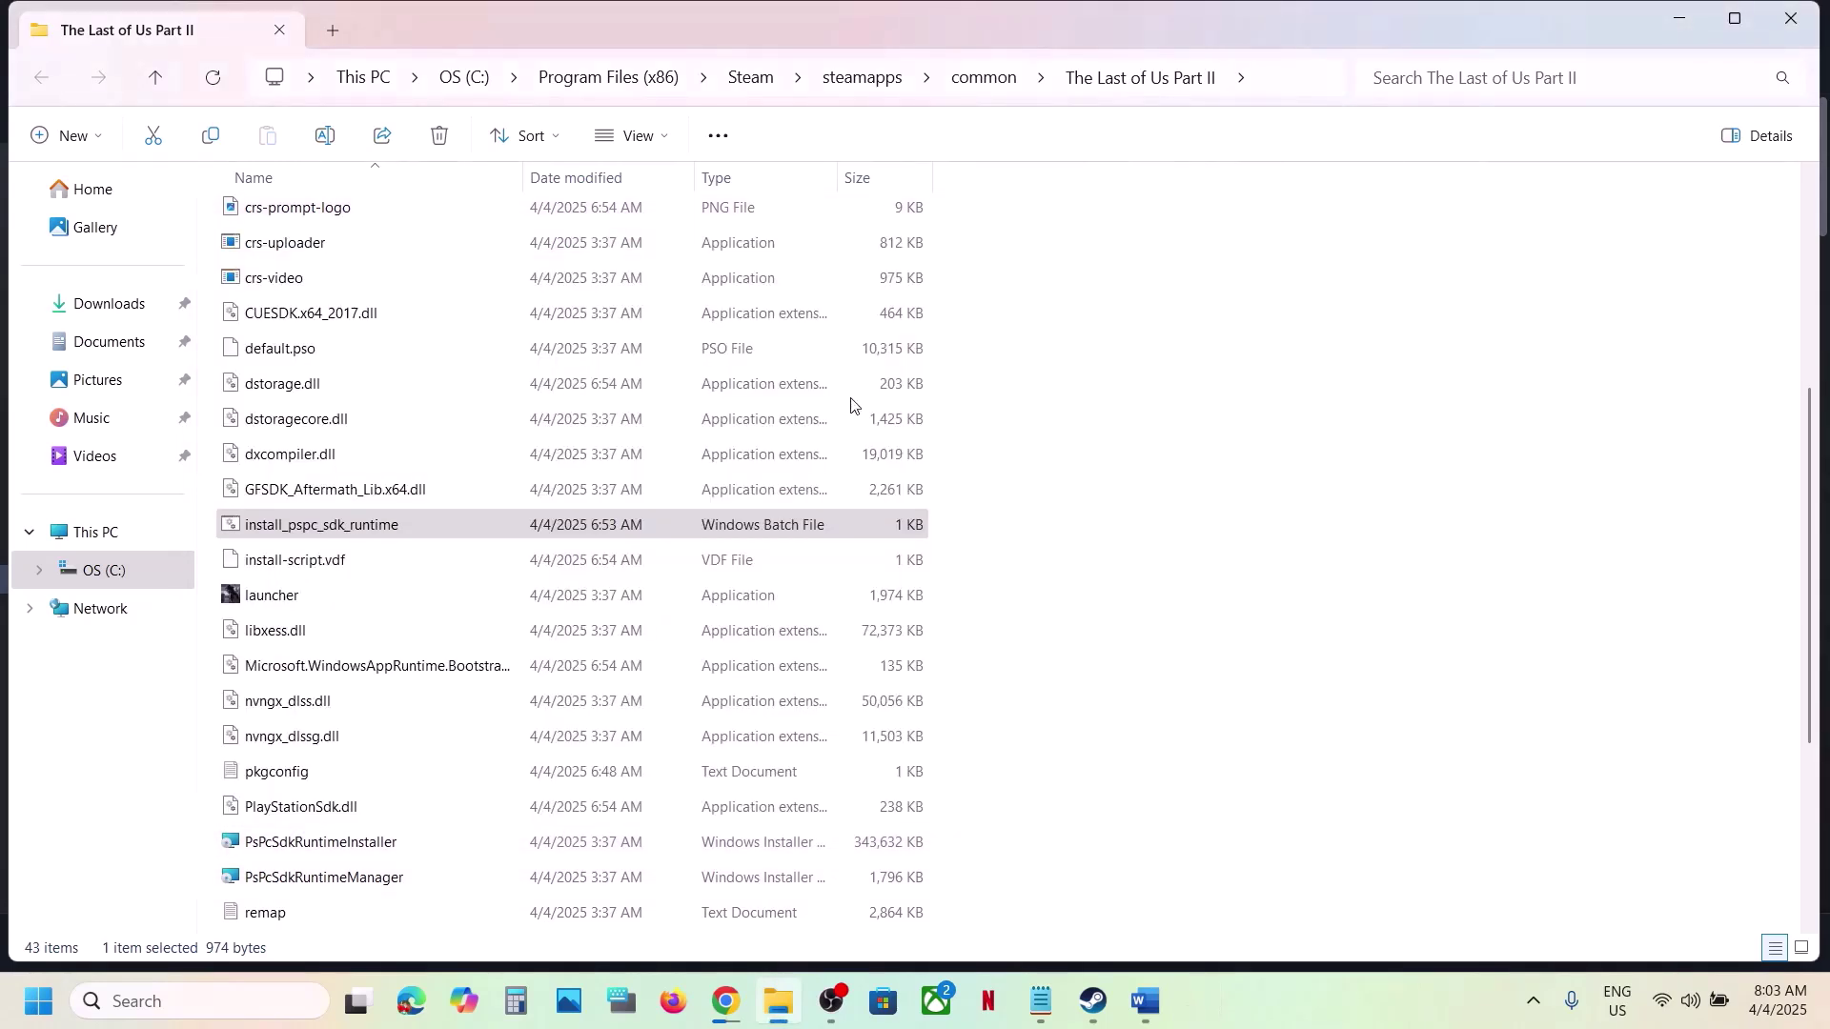
Run the PsPcSdkRuntimeInstaller package from the game folder
click(1094, 1000)
click(1093, 1000)
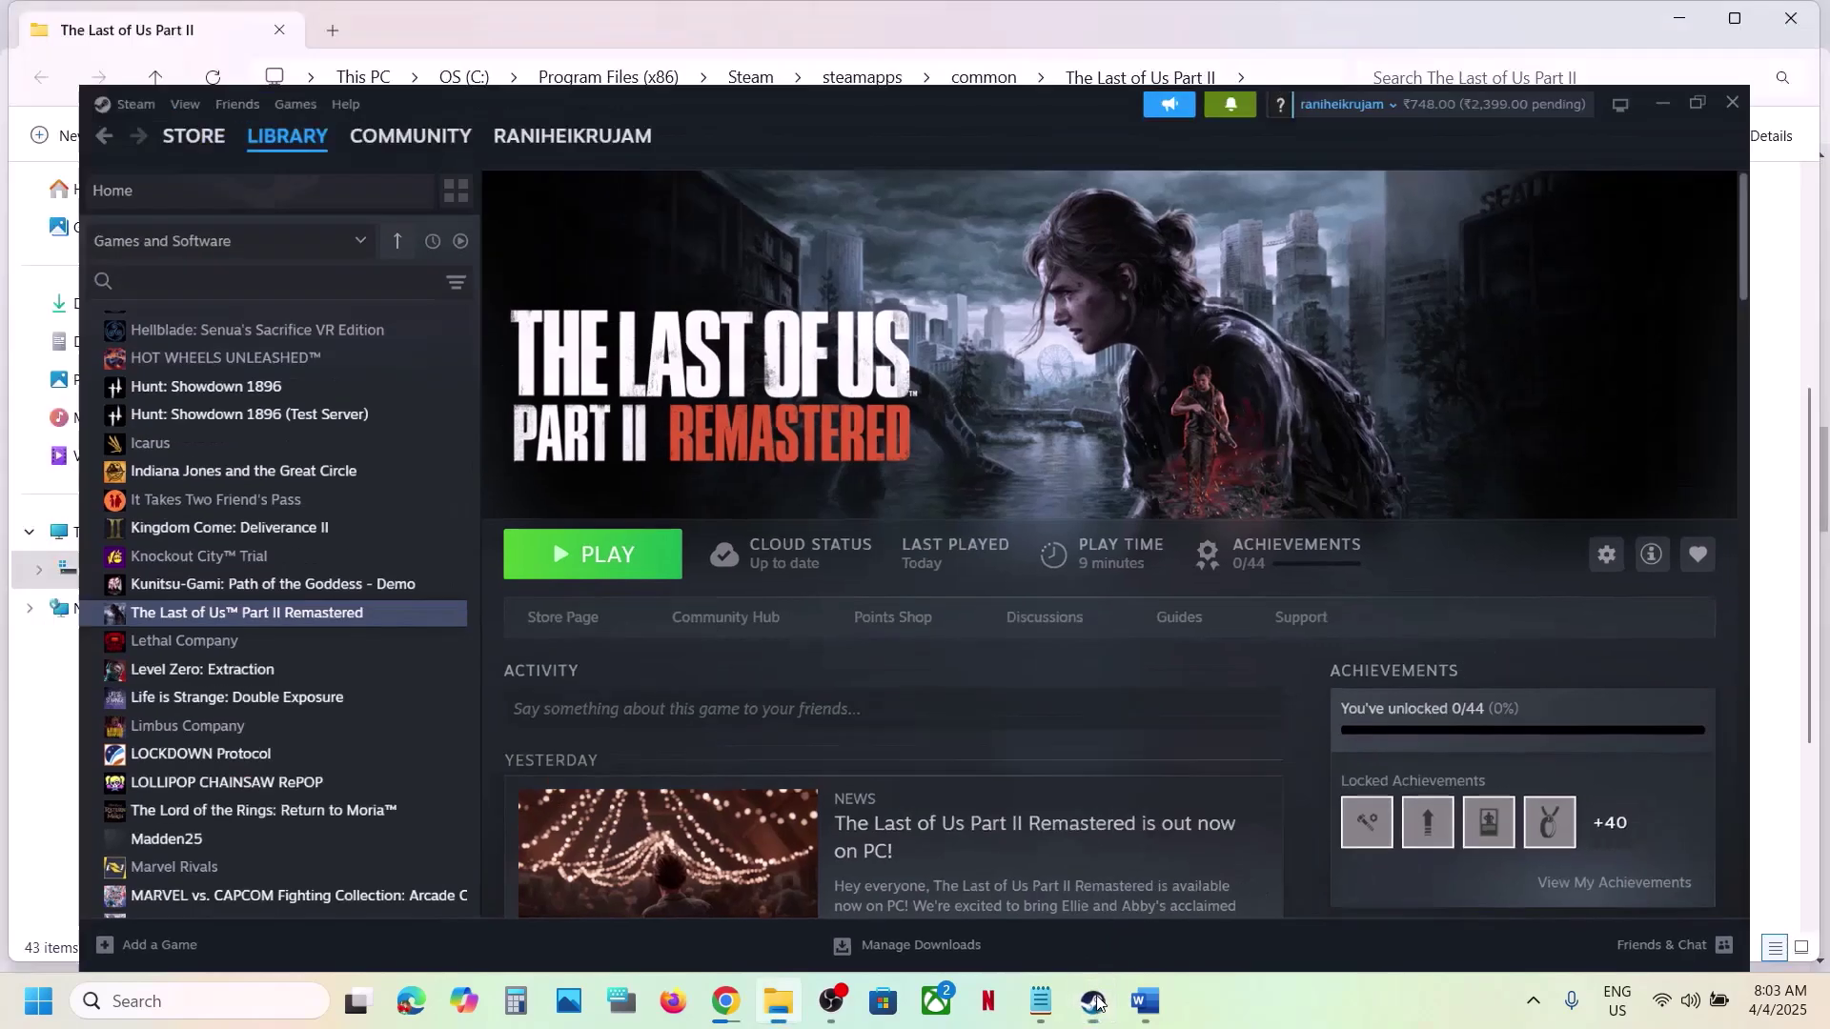
scroll(505, 570, down, 2)
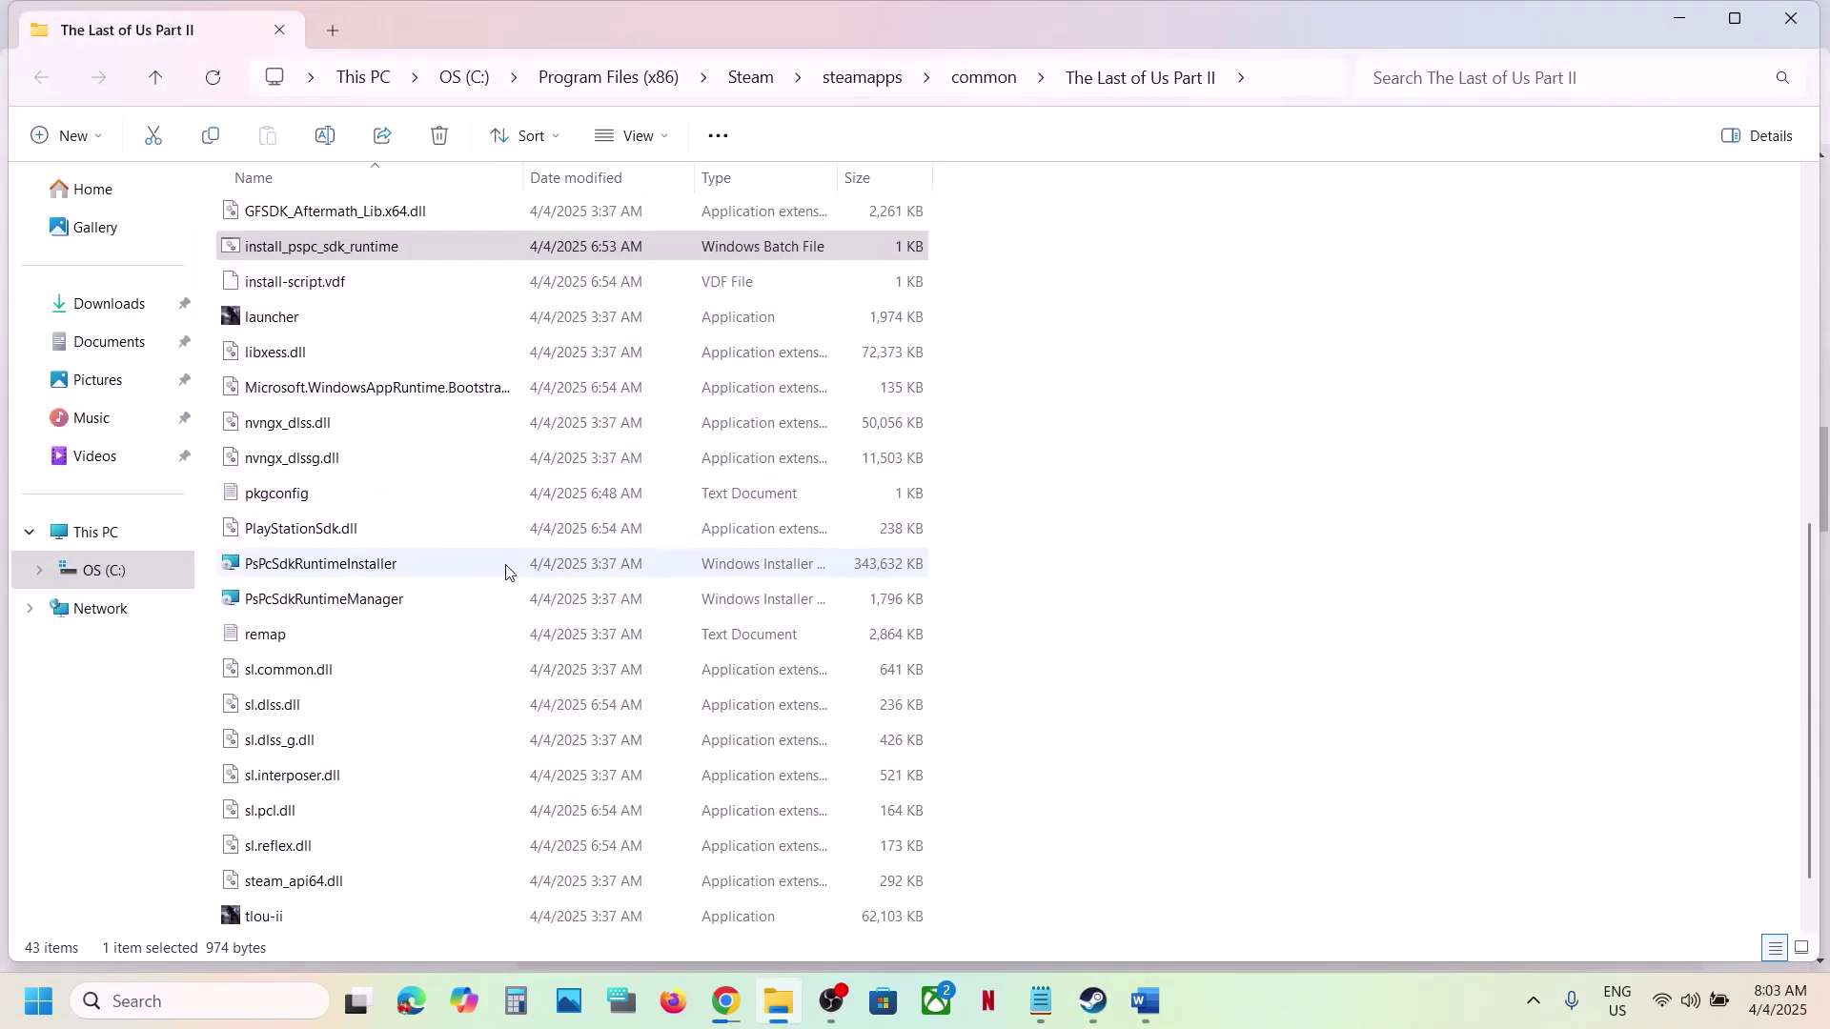
click(268, 544)
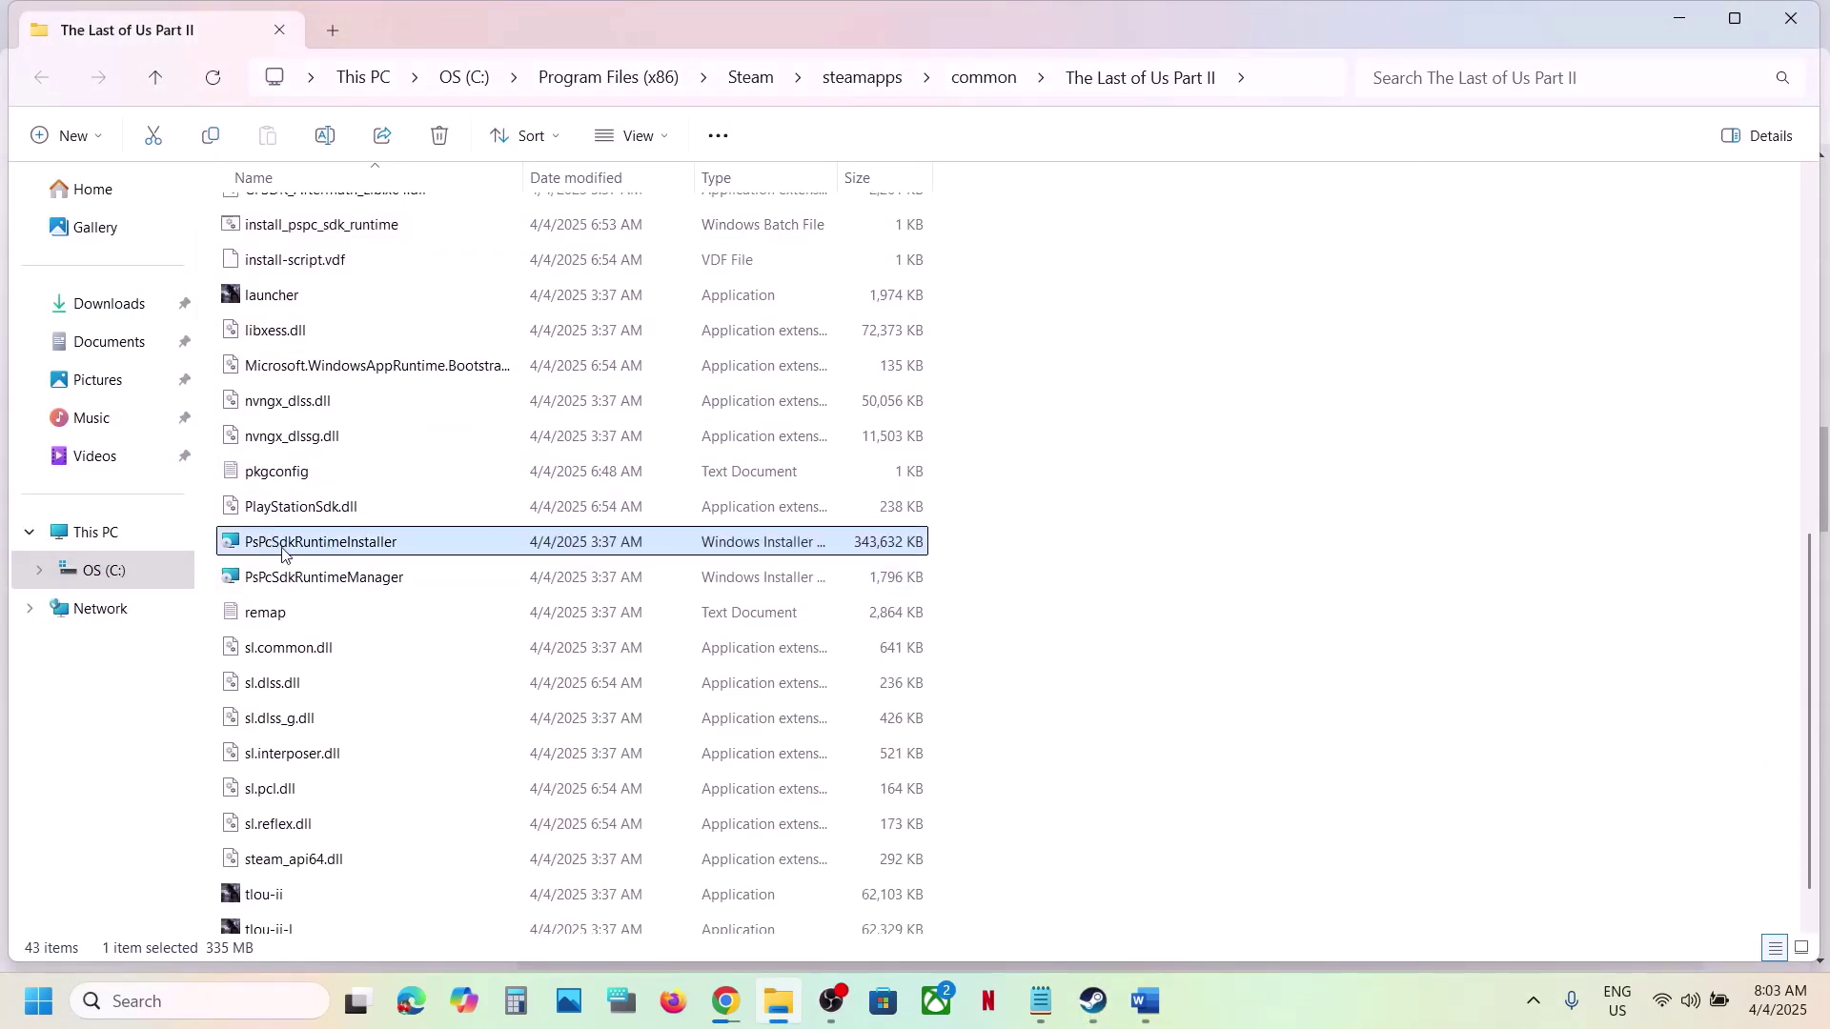
right_click(335, 556)
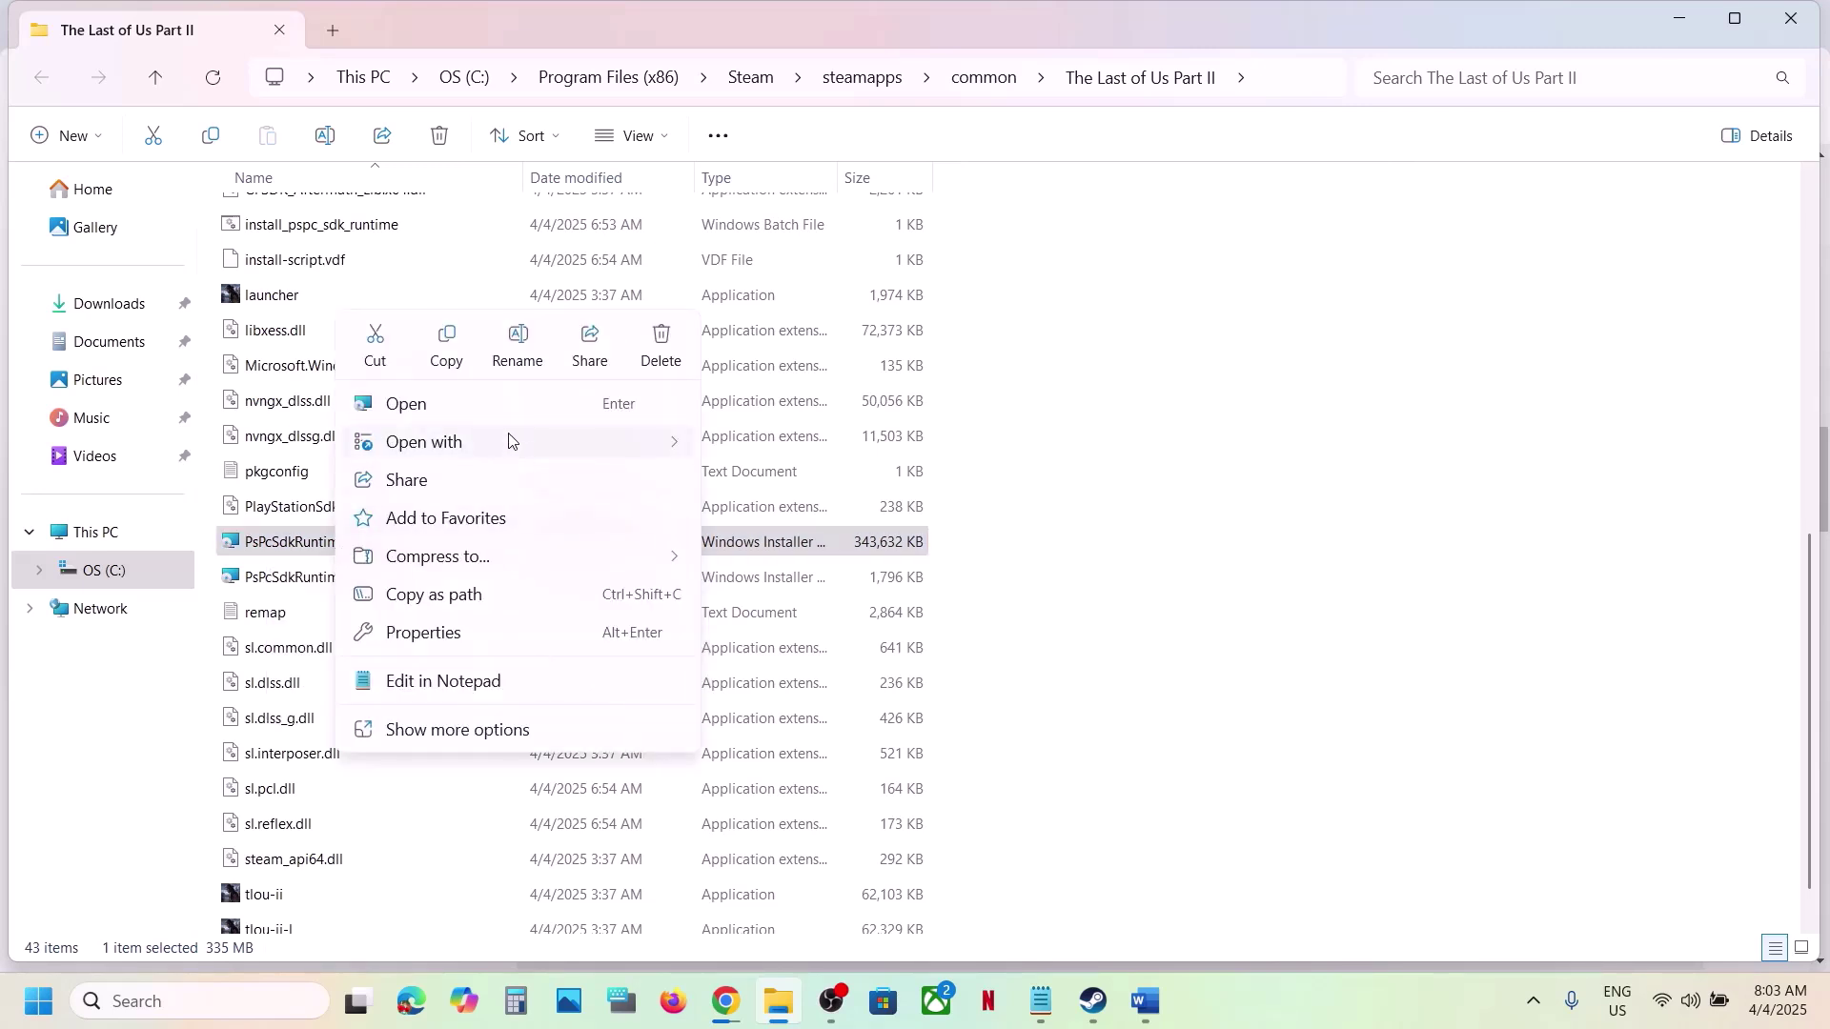
double_click(288, 555)
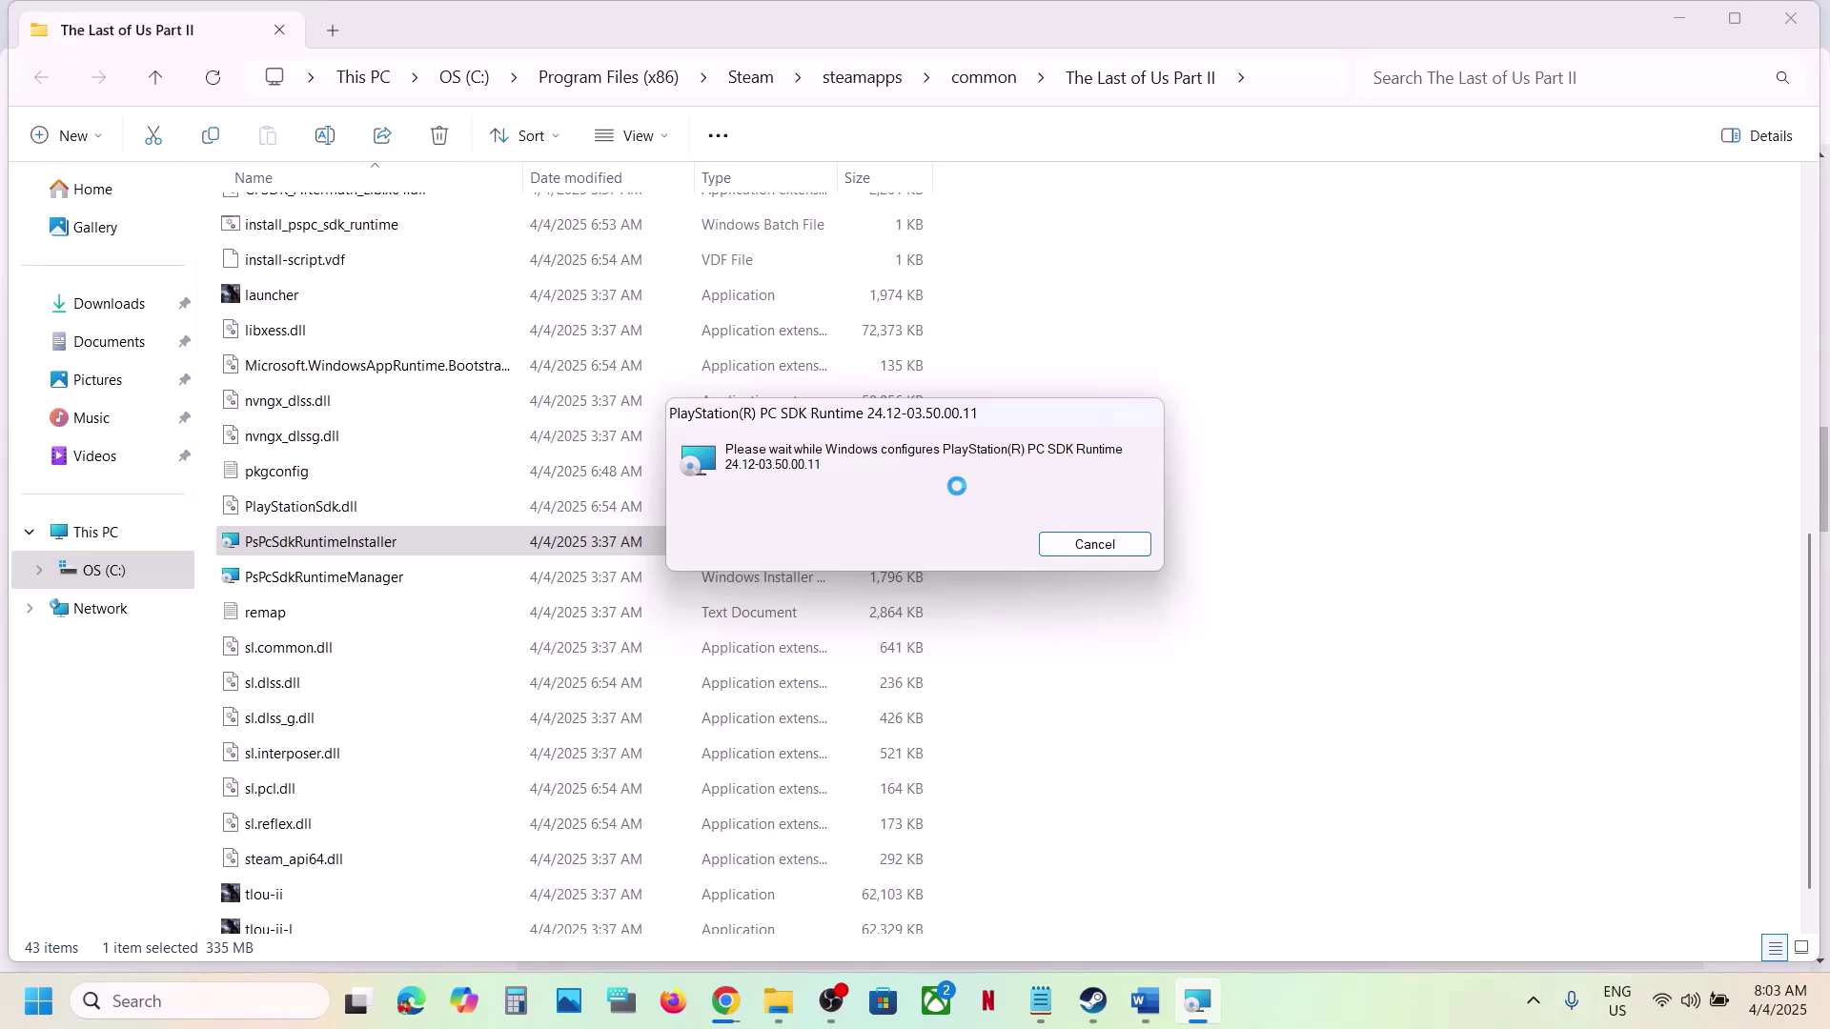
Try to run the PsPcSdkRuntimeManager package and cancel its installation
click(395, 588)
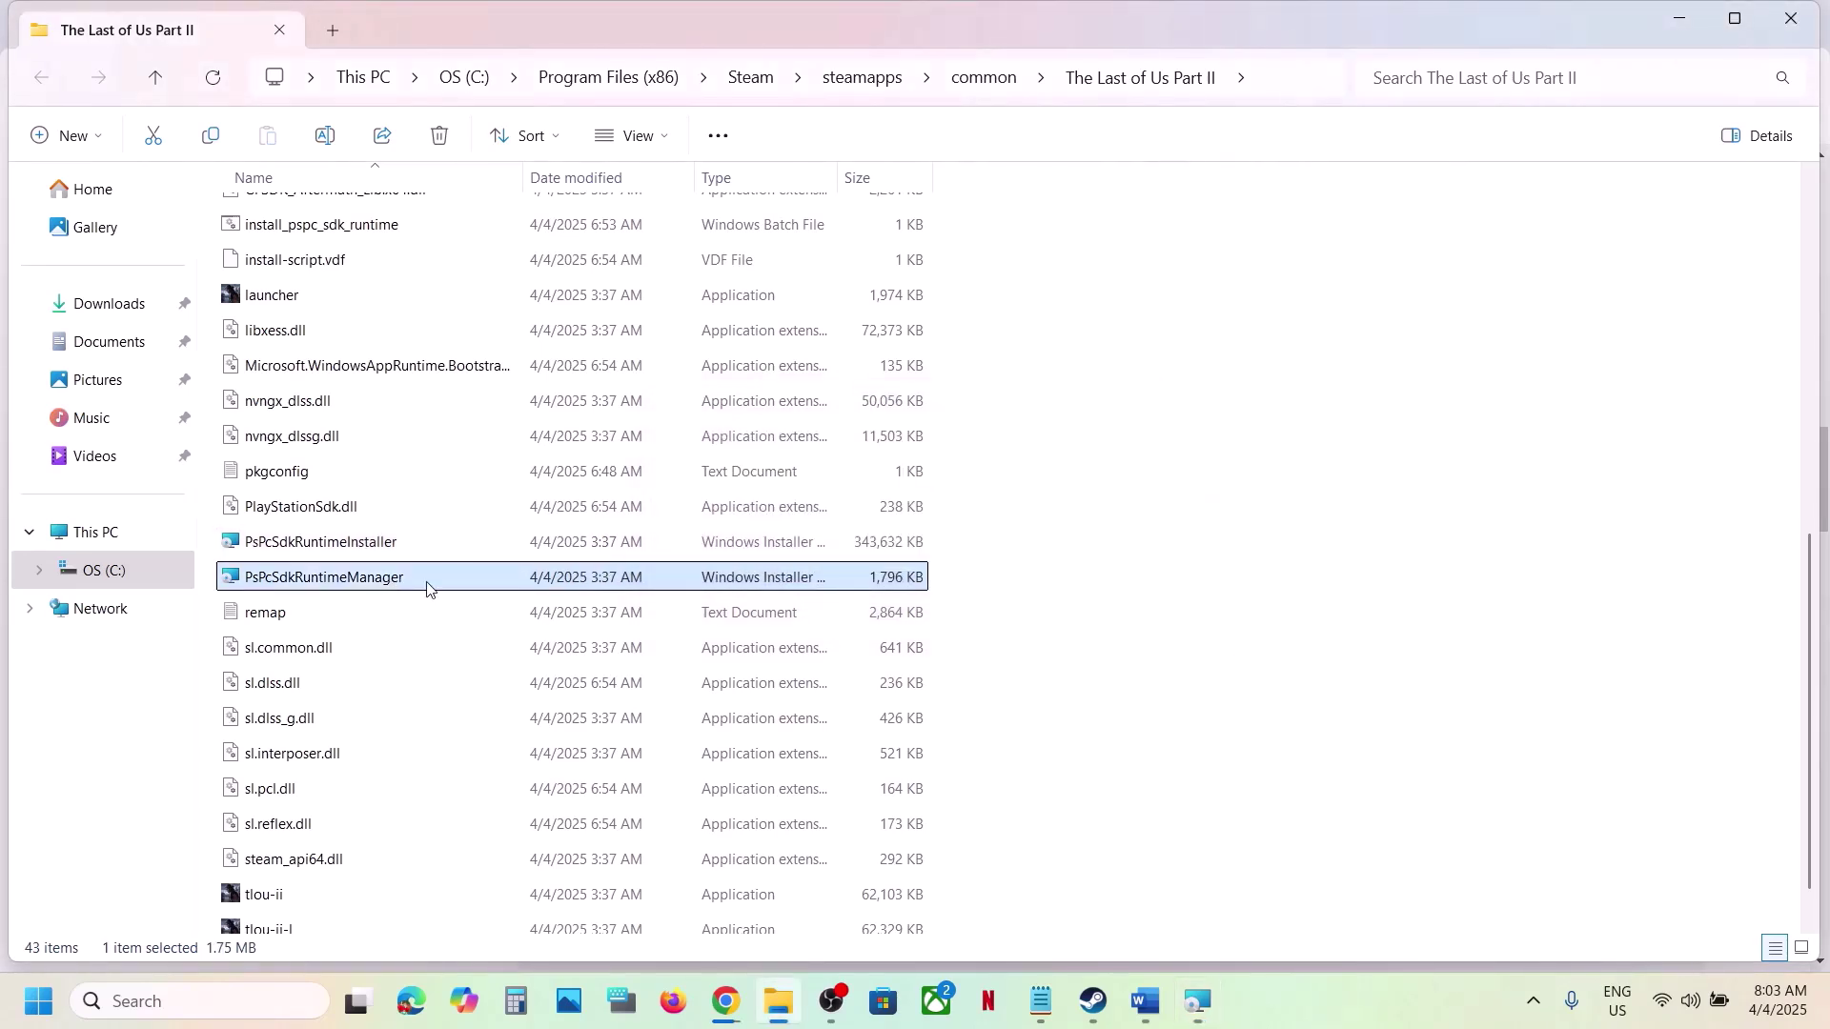
double_click(382, 586)
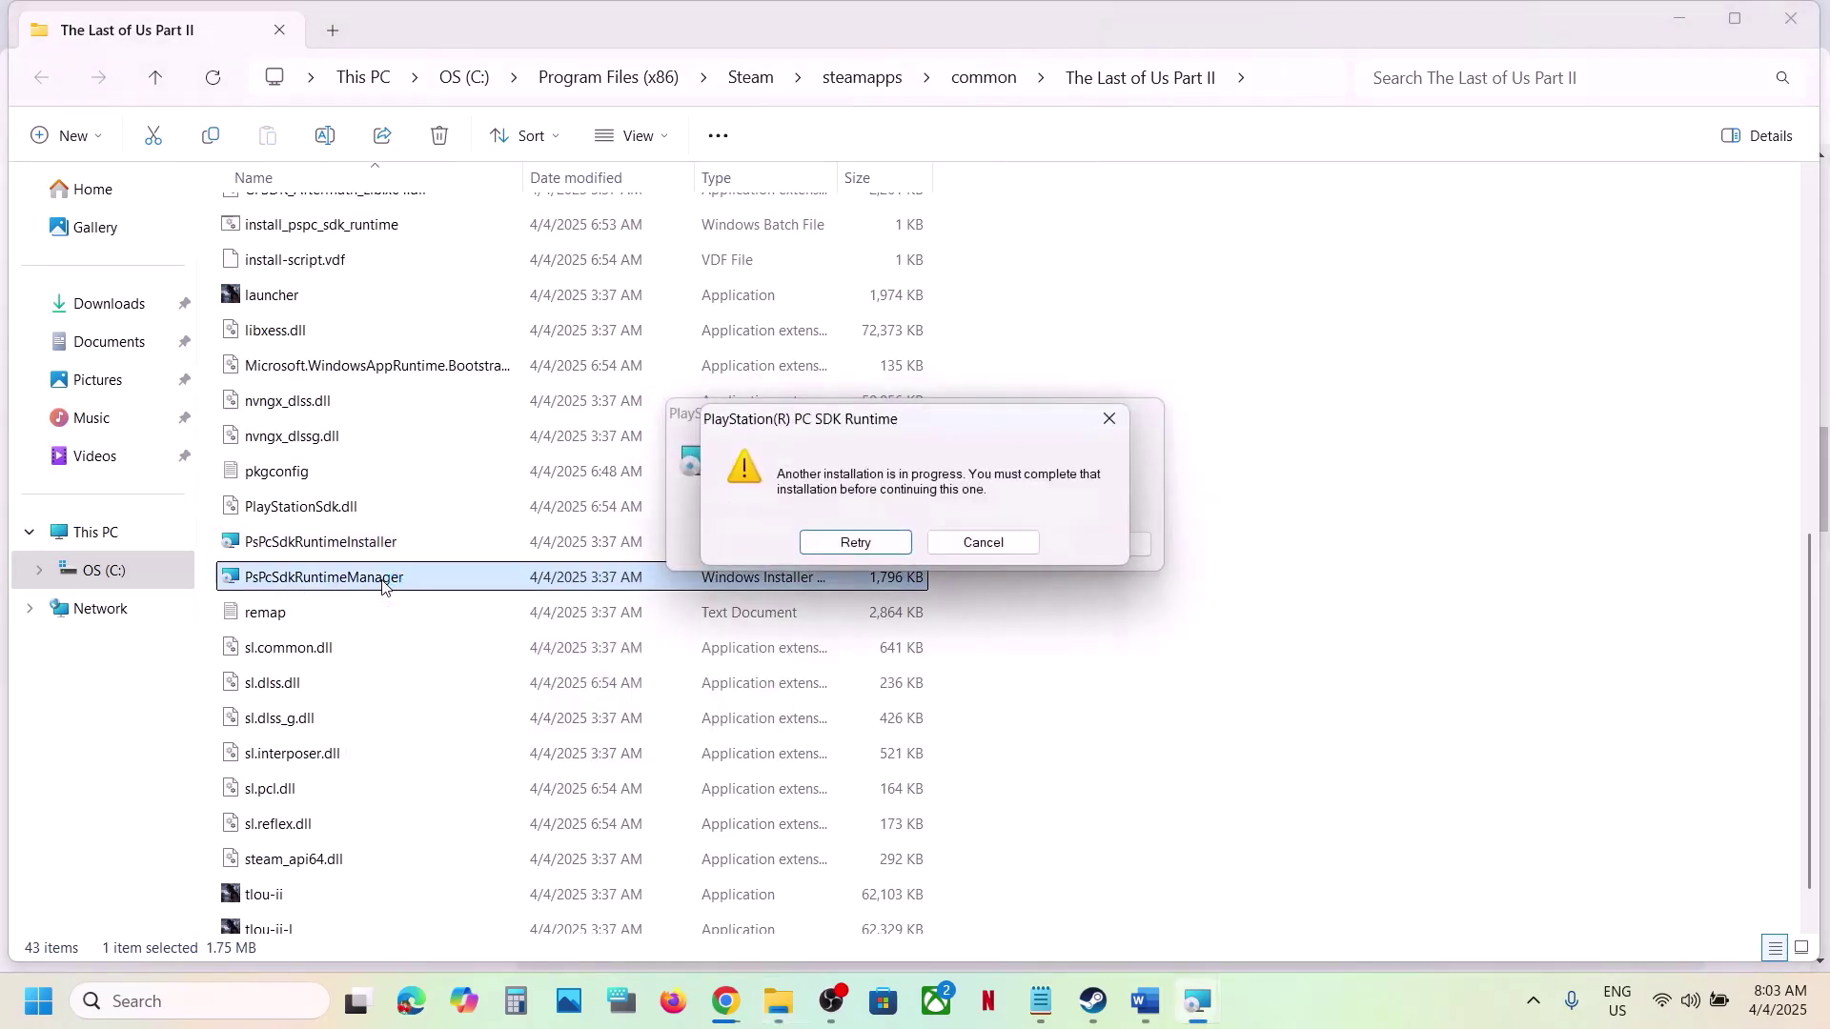
click(1001, 543)
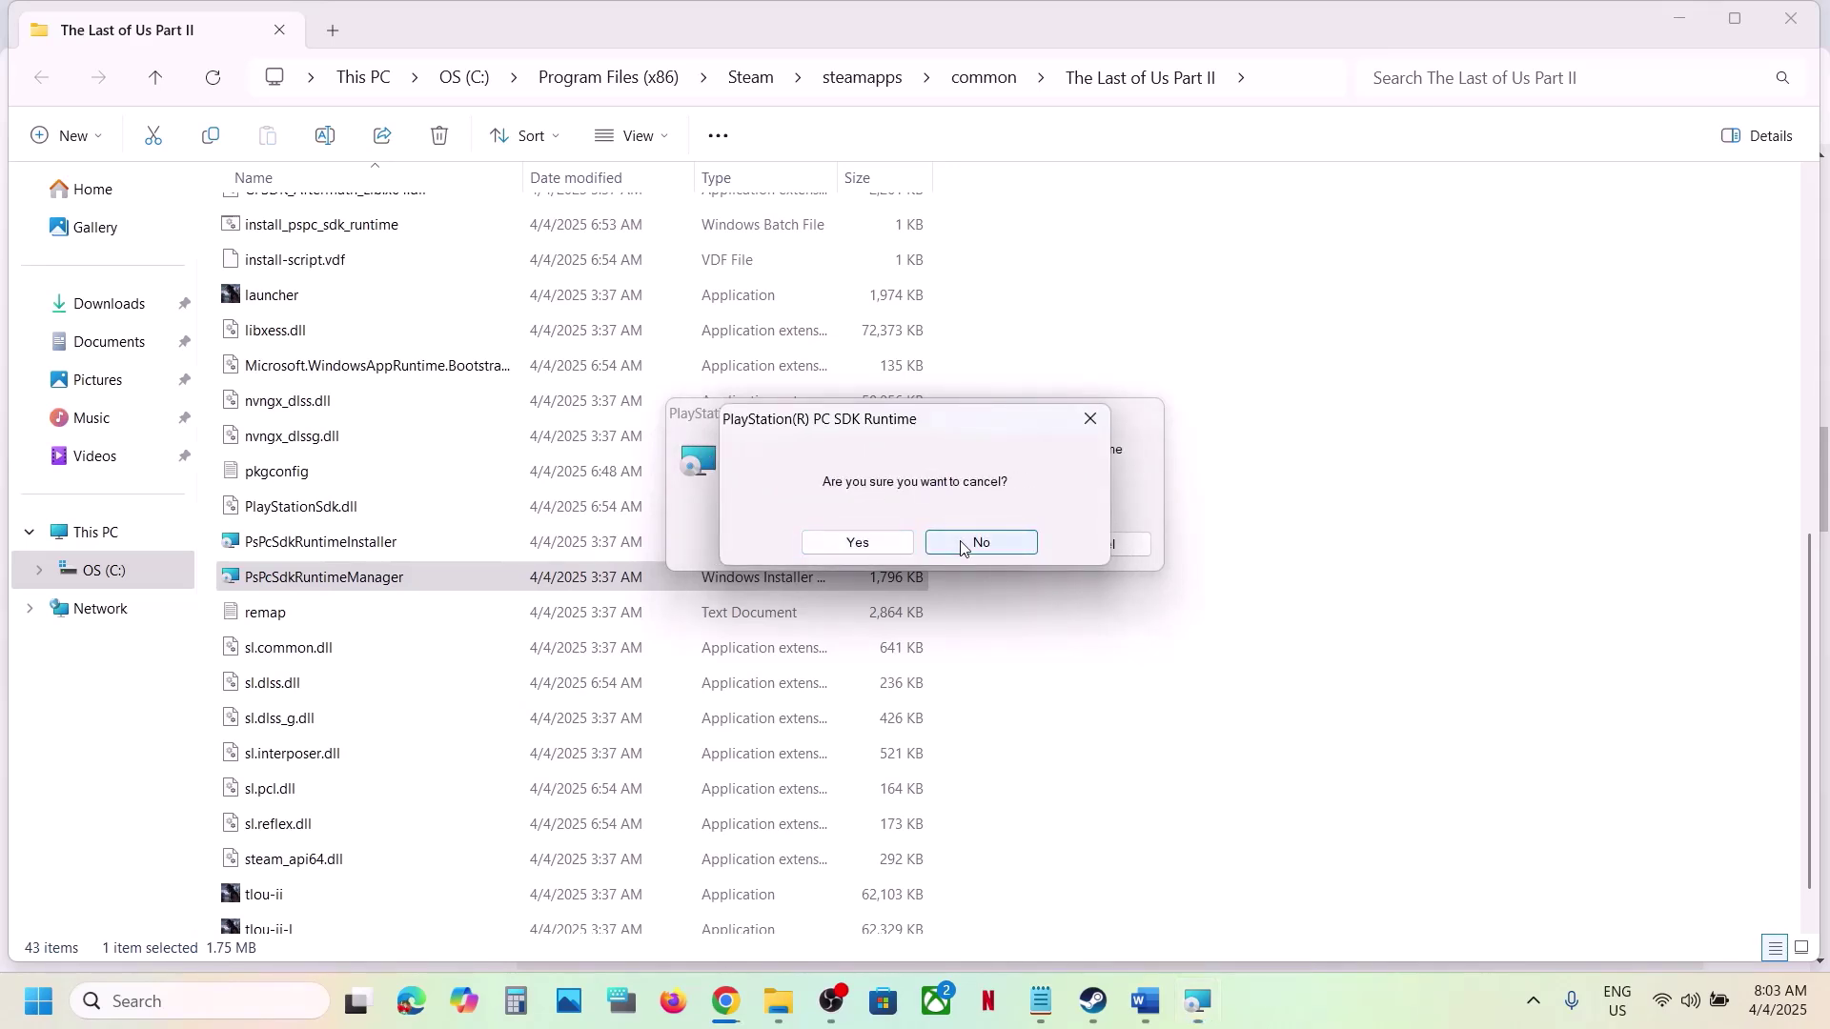
click(870, 543)
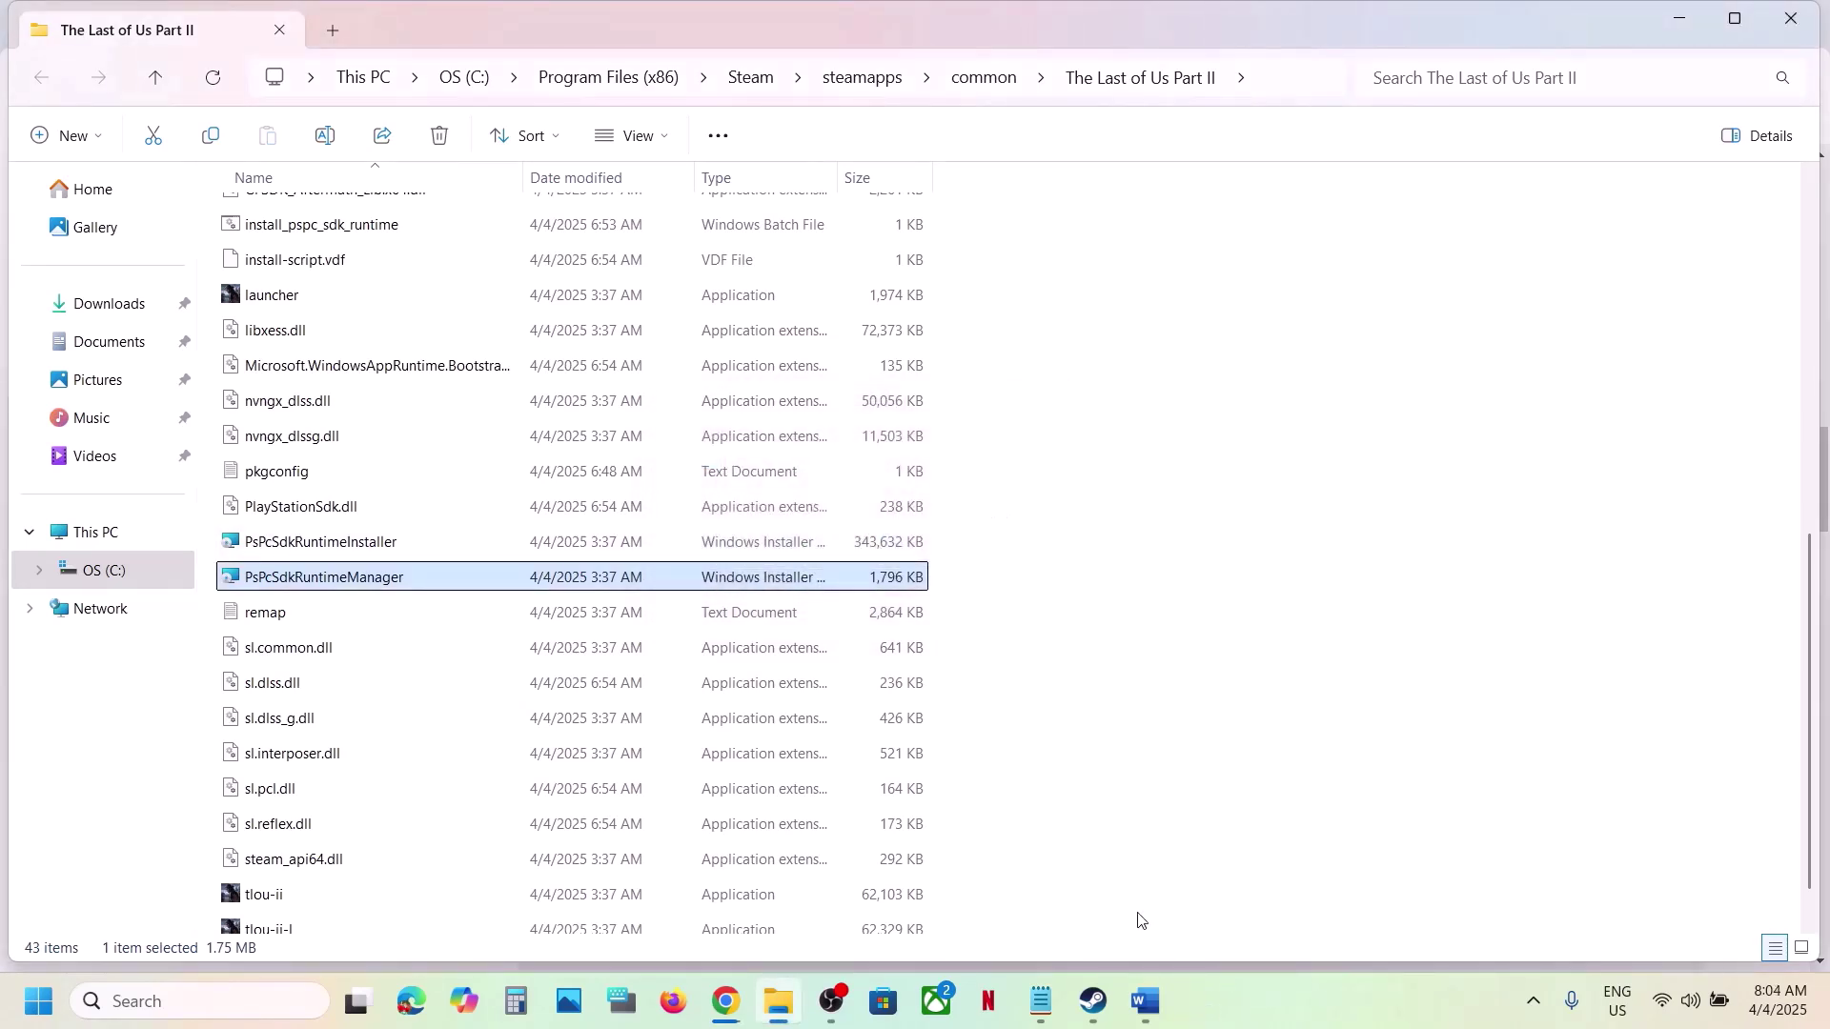
Run the PsPcSdkRuntimeInstaller package again, then select the PsPcSdkRuntimeManager package in the game folder
double_click(374, 545)
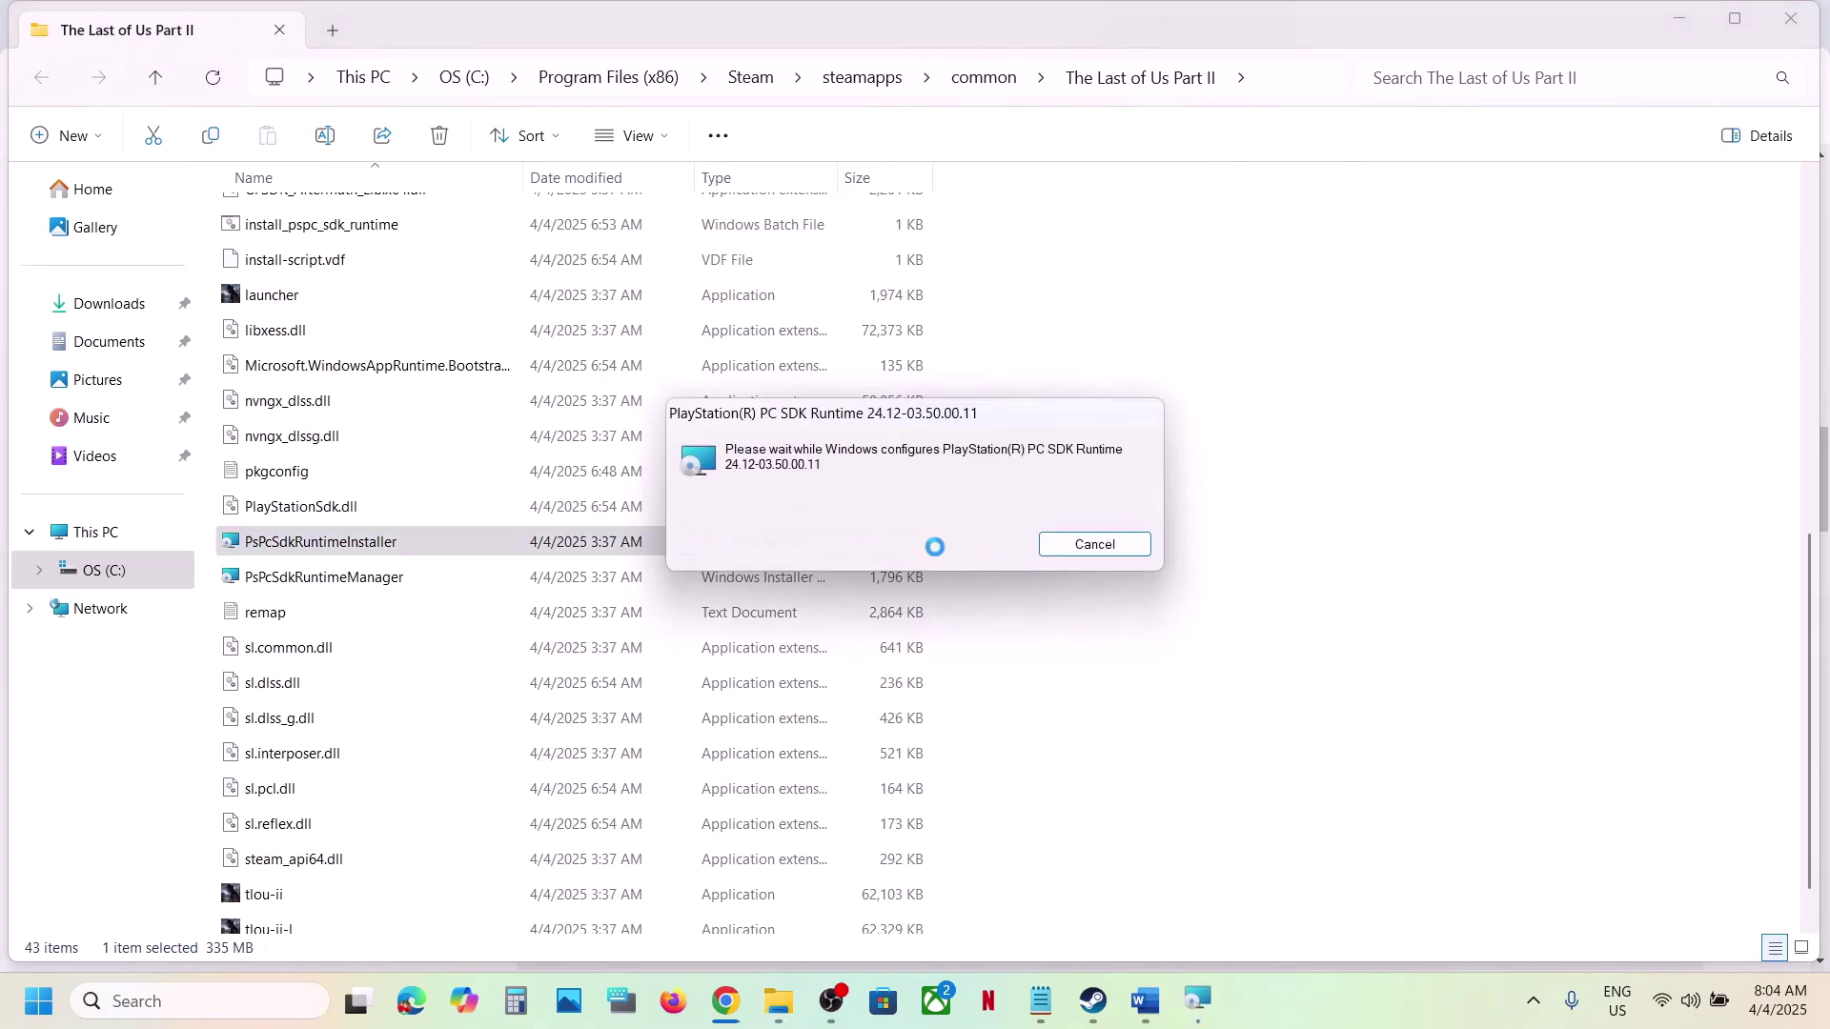
click(1096, 1012)
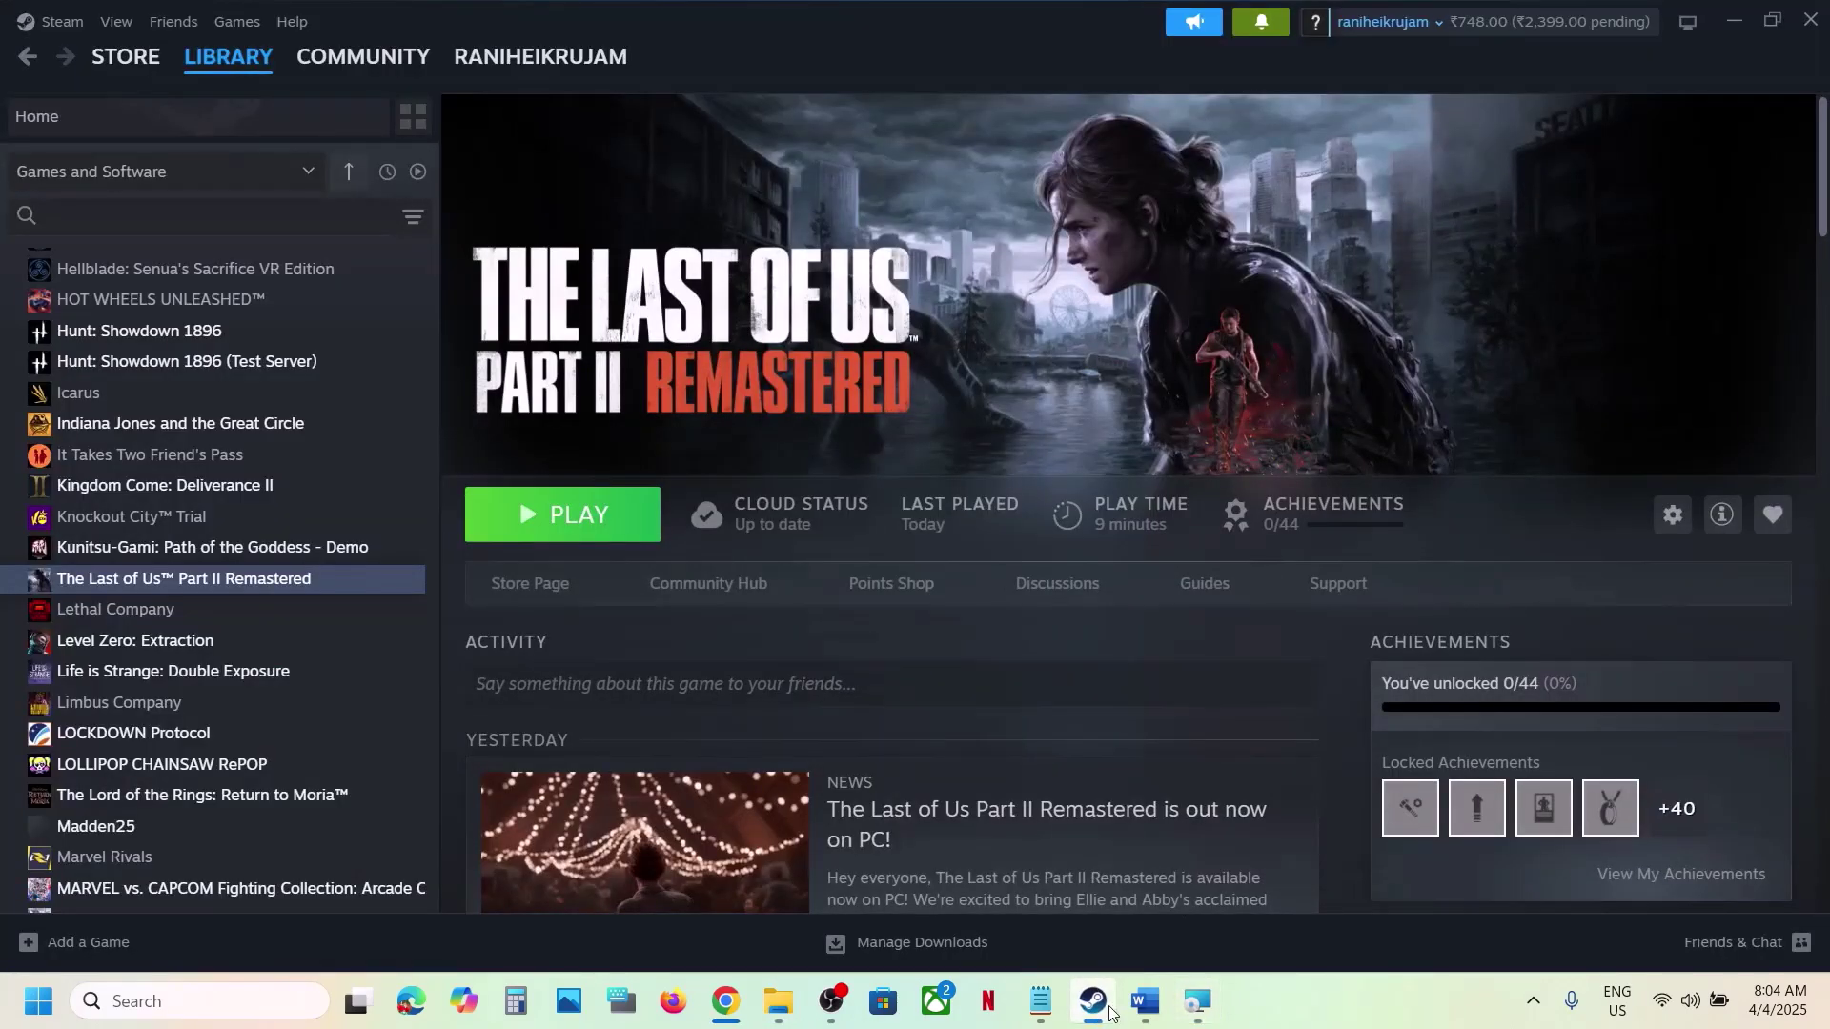
click(1110, 1012)
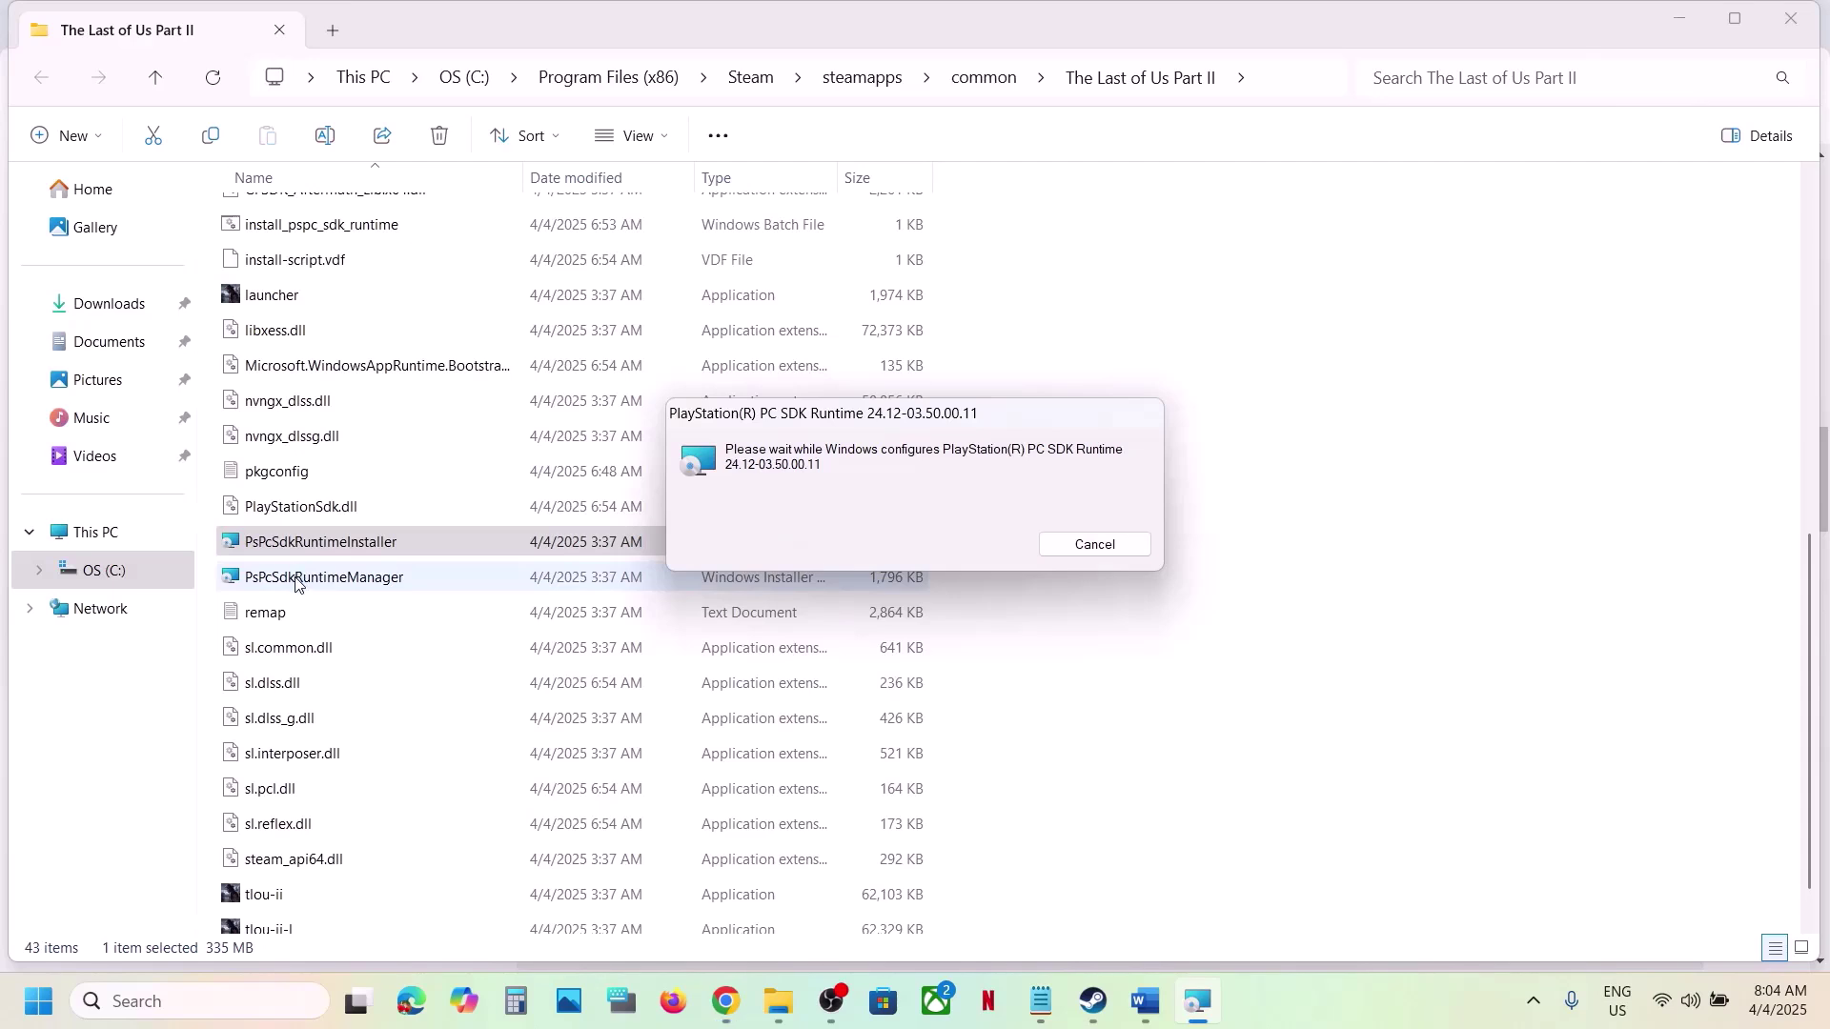
click(295, 578)
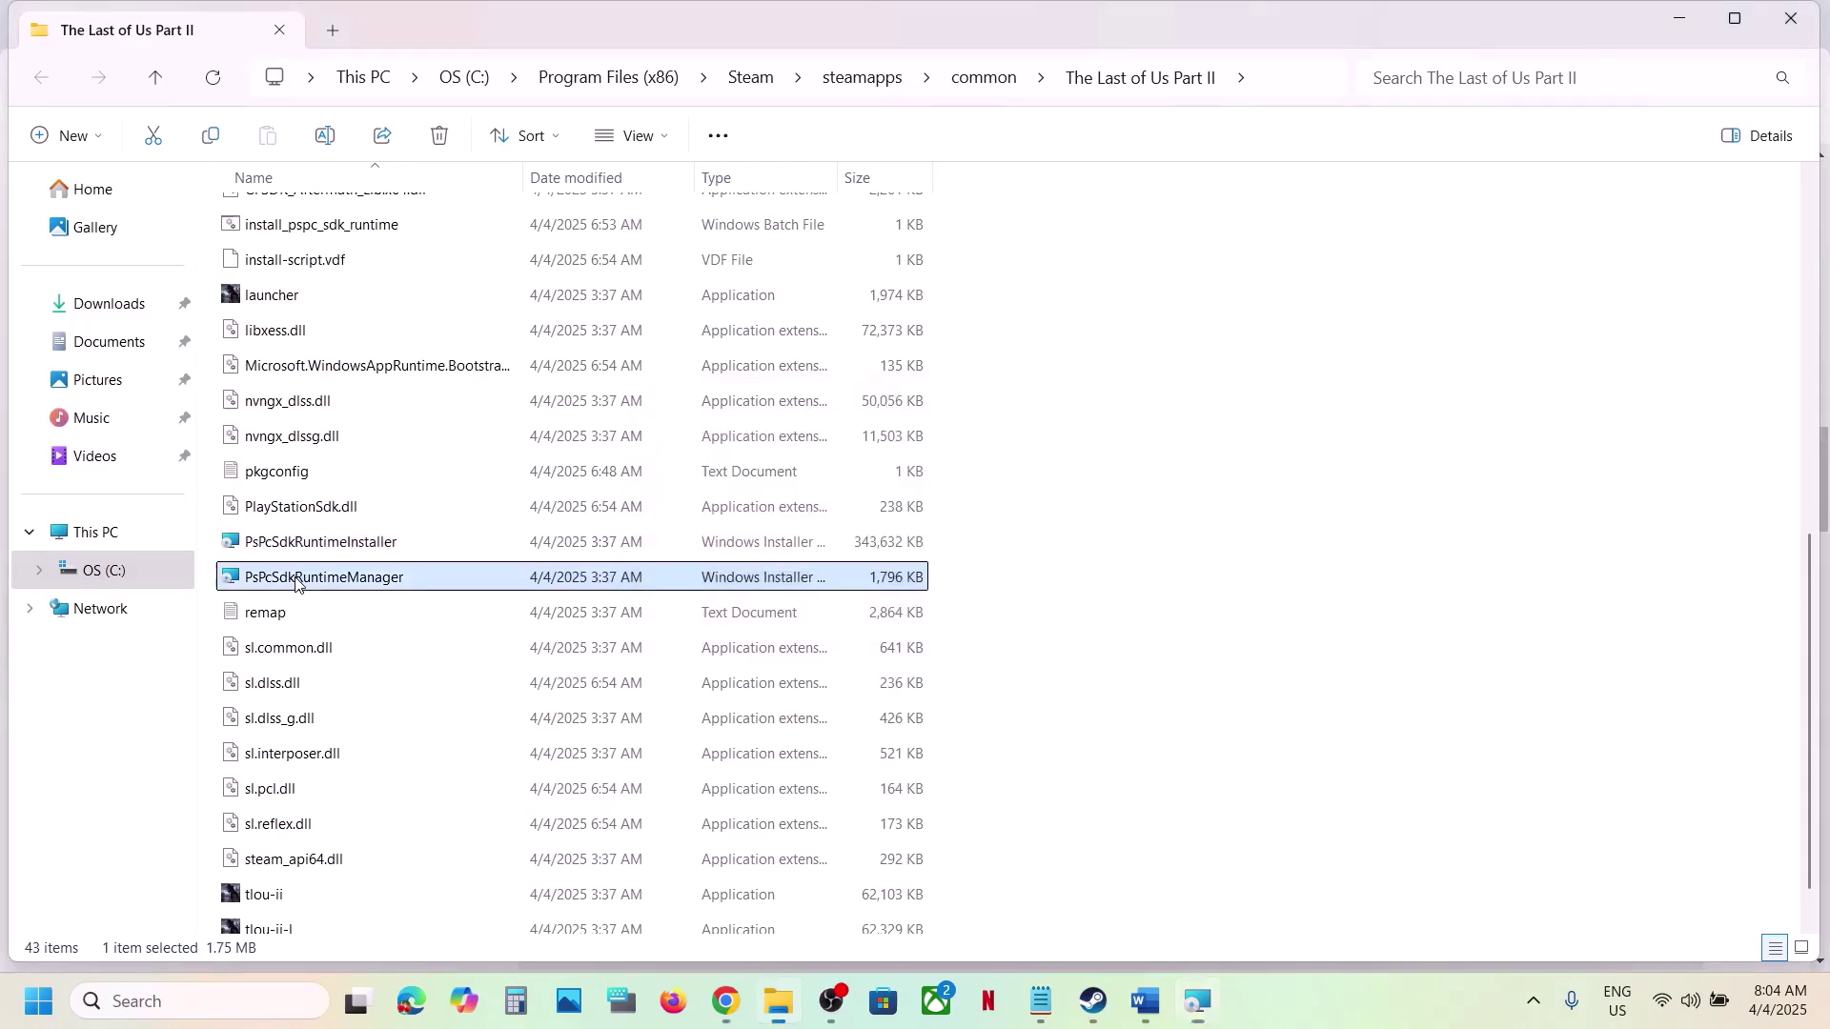
Switch to the Word notes and read the instruction about verifying the game files
click(1146, 1001)
drag(74, 467, 613, 514)
scroll(613, 517, down, 1)
scroll(612, 517, down, 1)
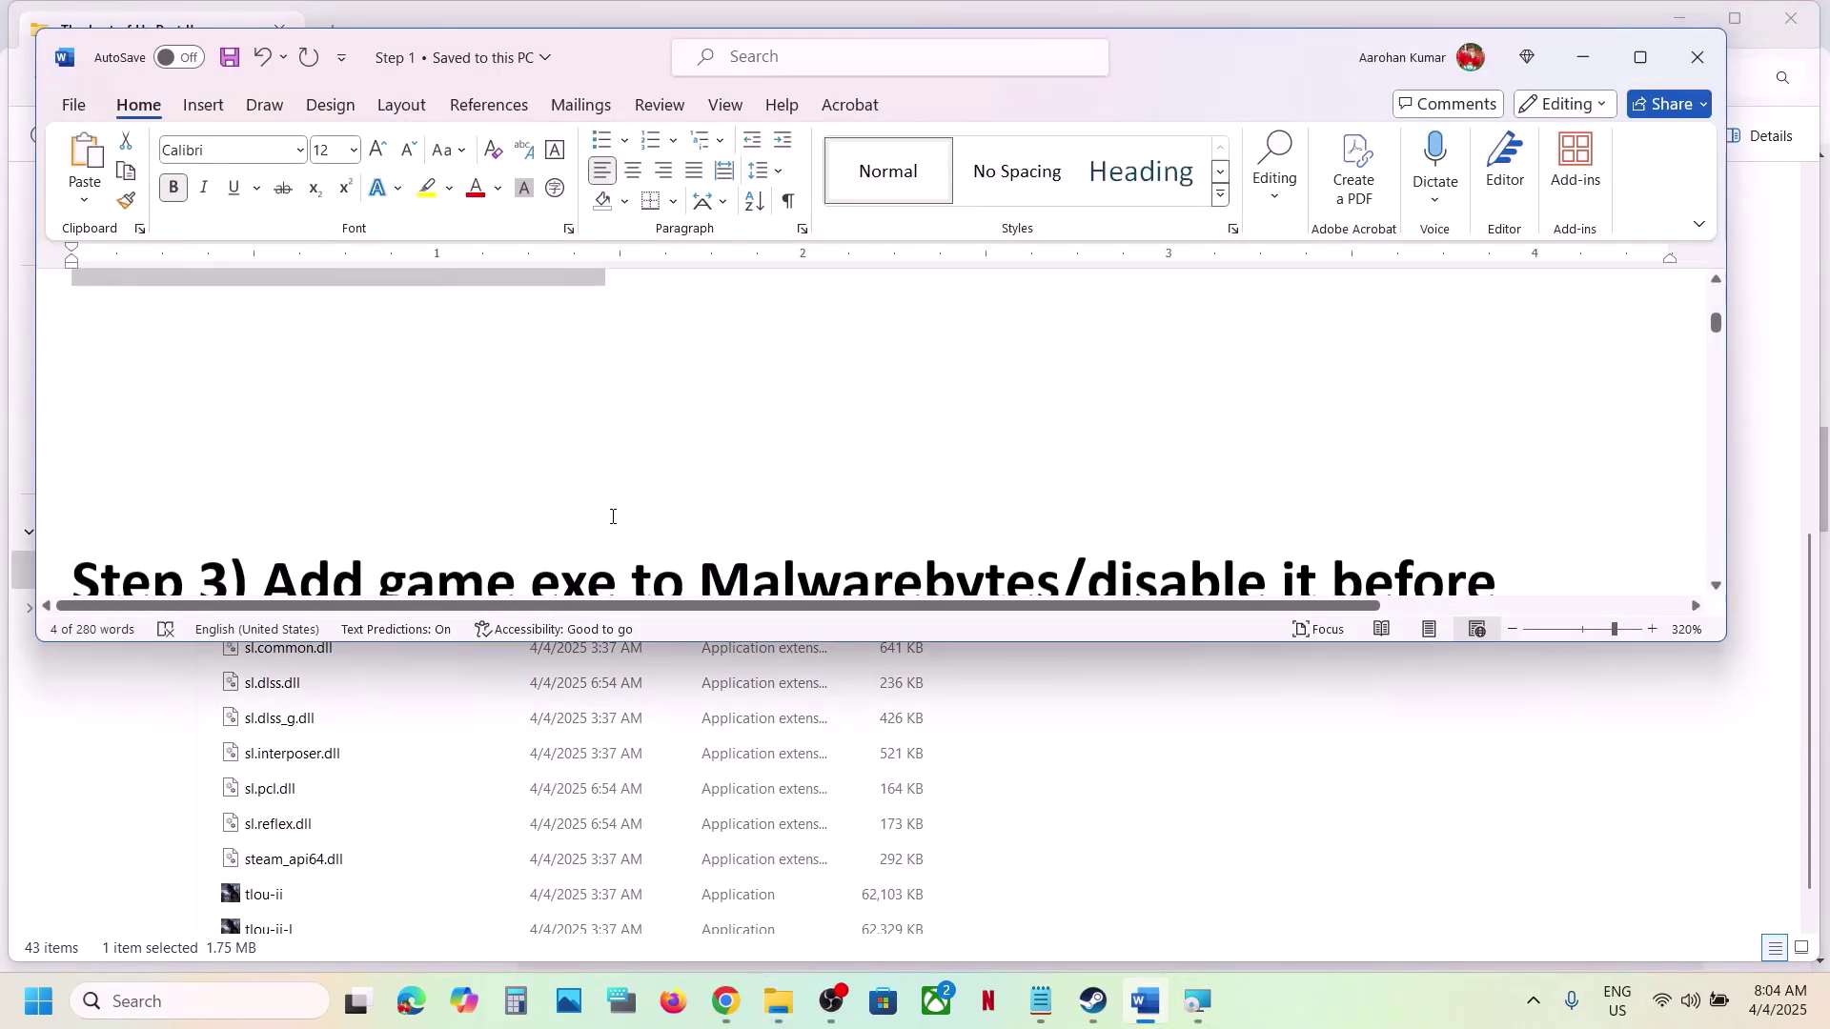
scroll(613, 516, up, 1)
click(157, 343)
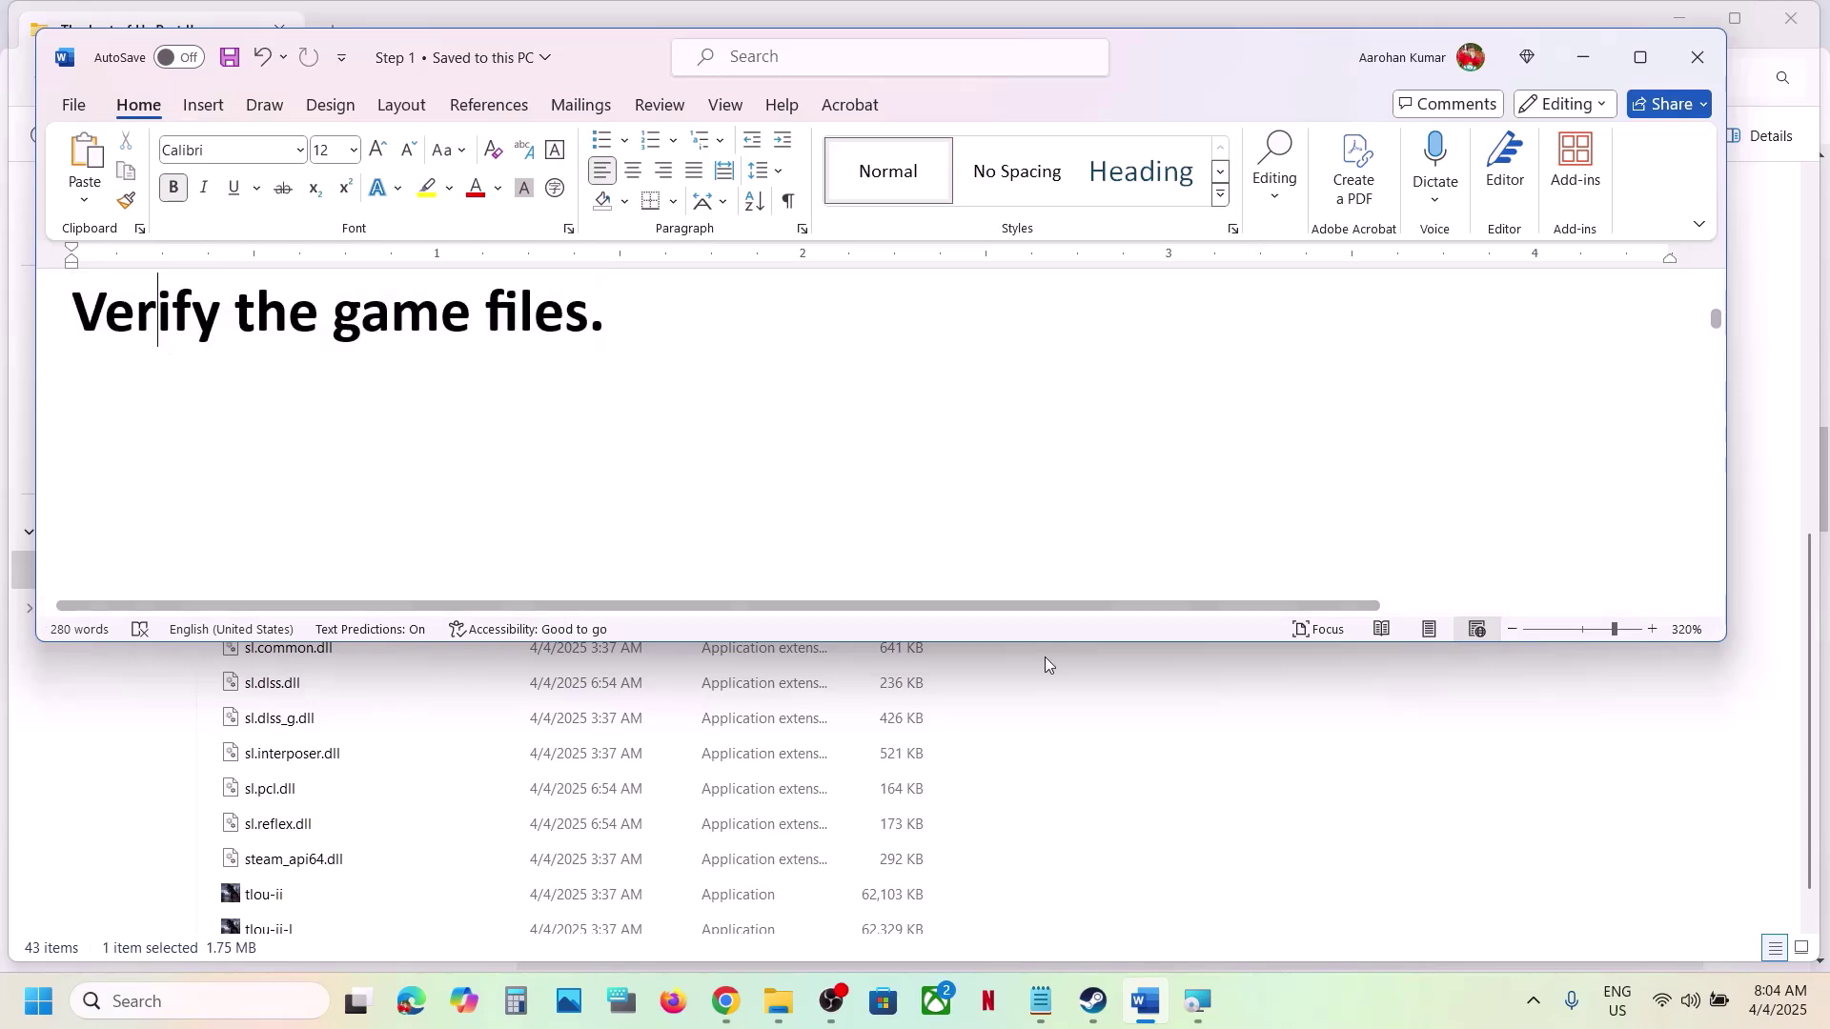
Switch to Steam, view the installed files properties of The Last of Us Part II Remastered, and close them
click(1096, 1001)
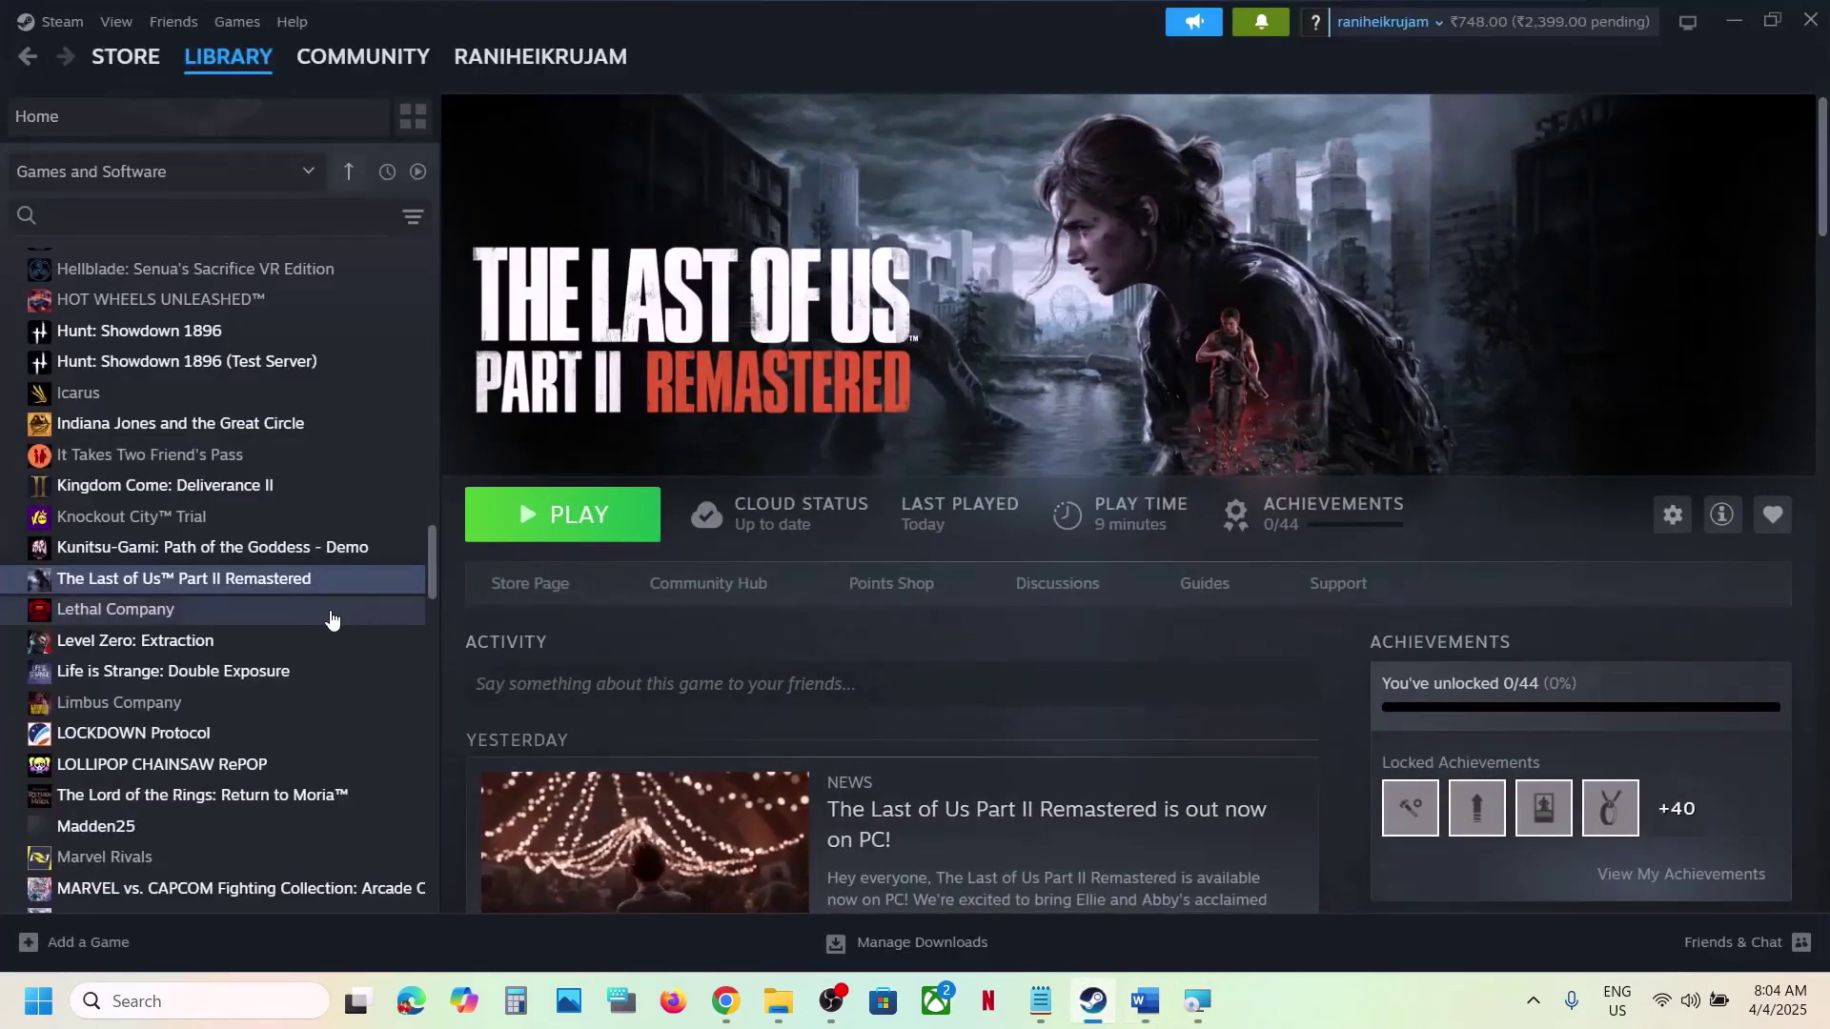
right_click(305, 585)
click(377, 767)
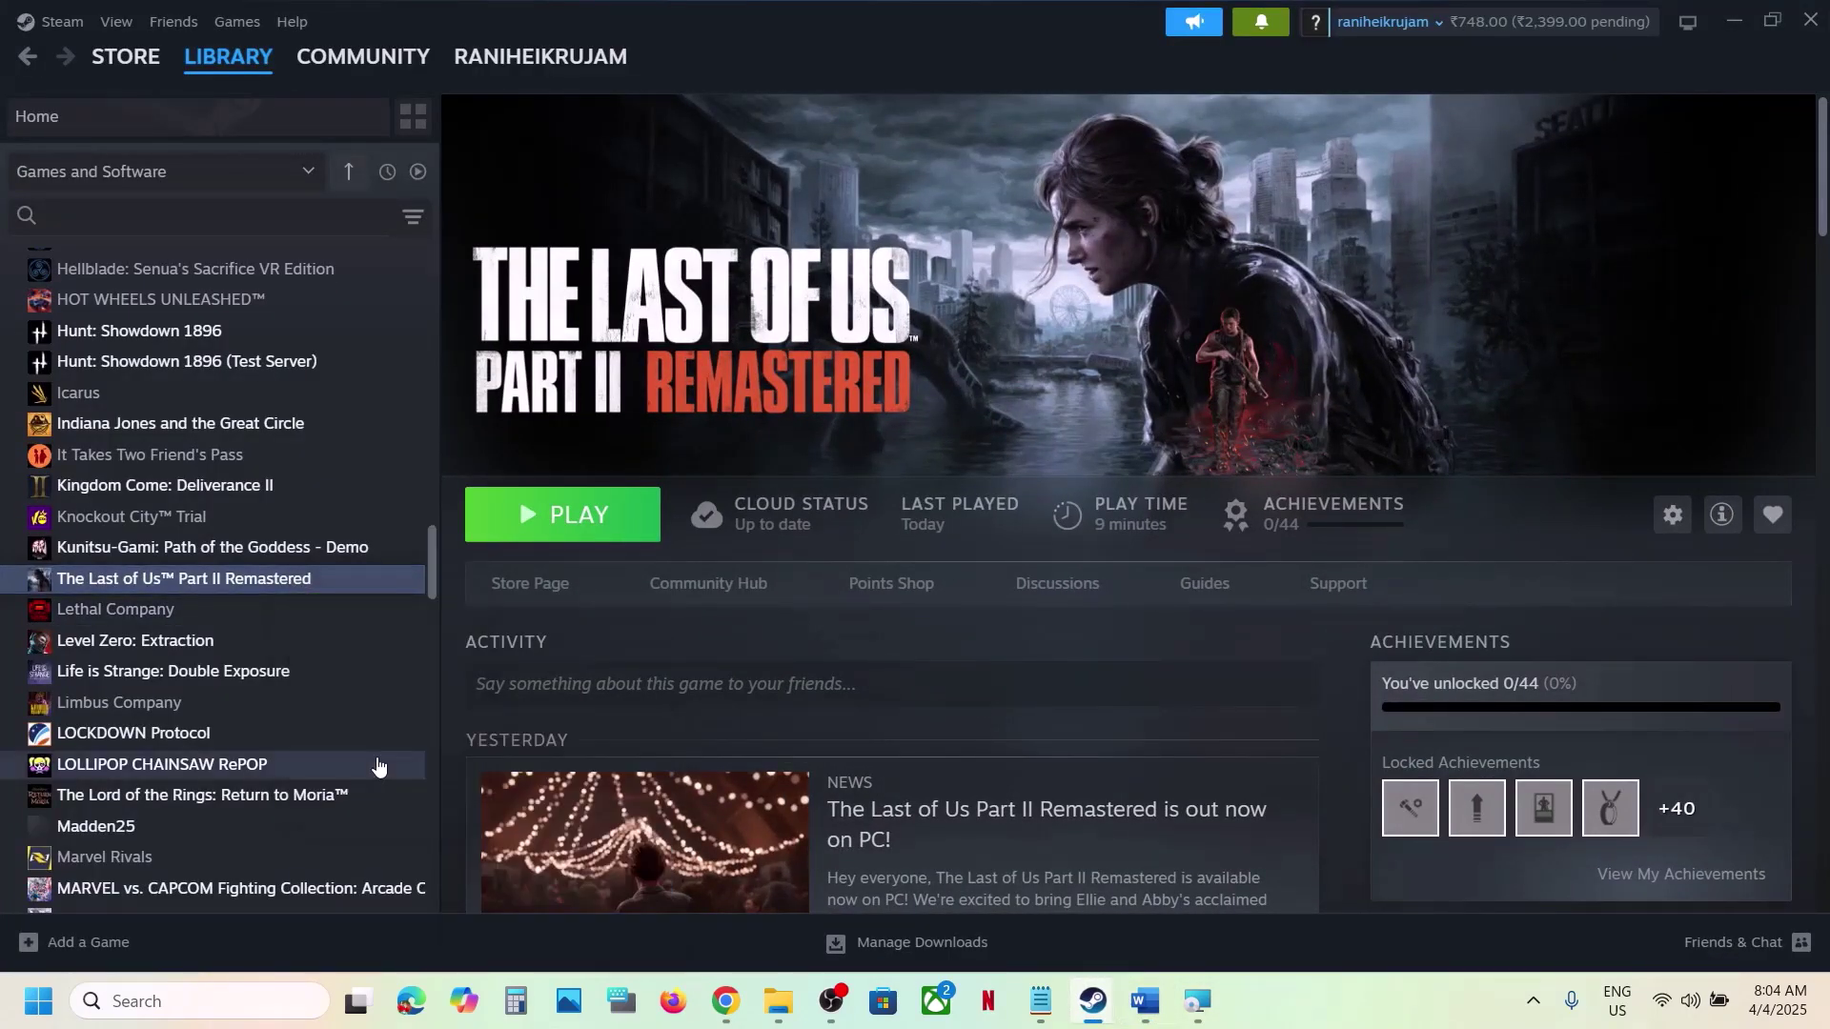
click(523, 390)
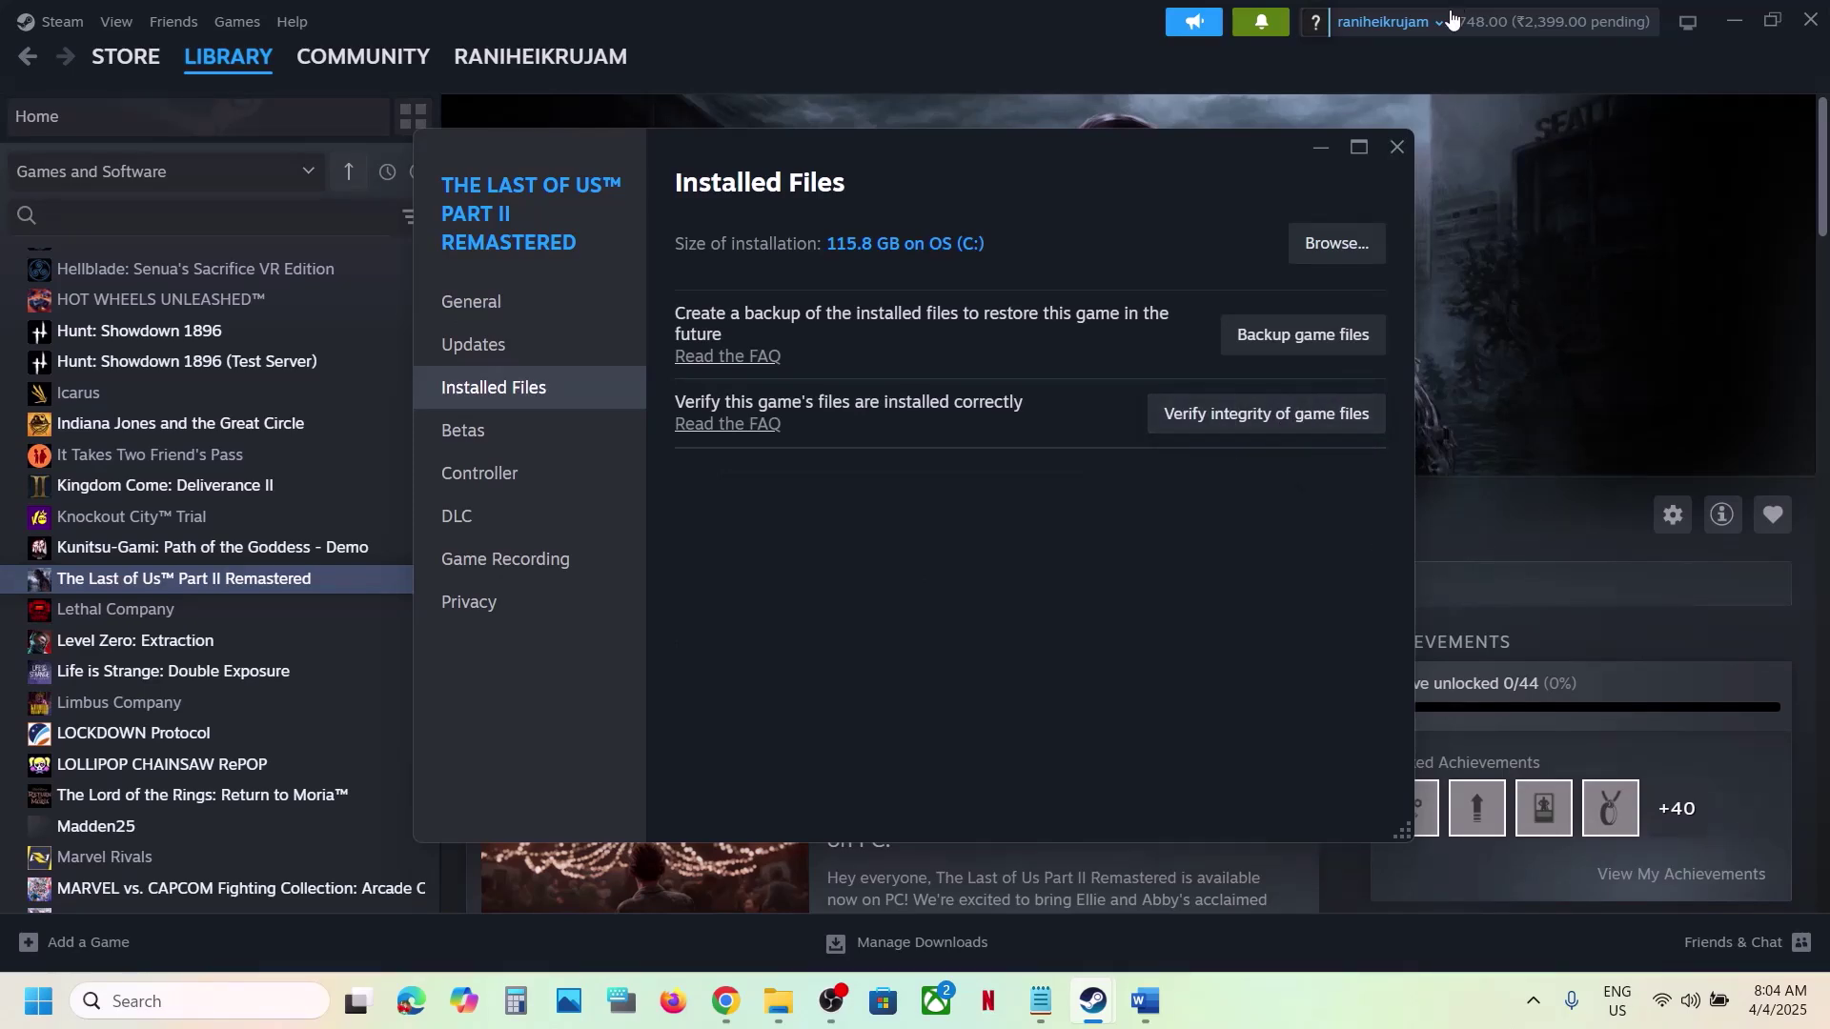
double_click(1386, 129)
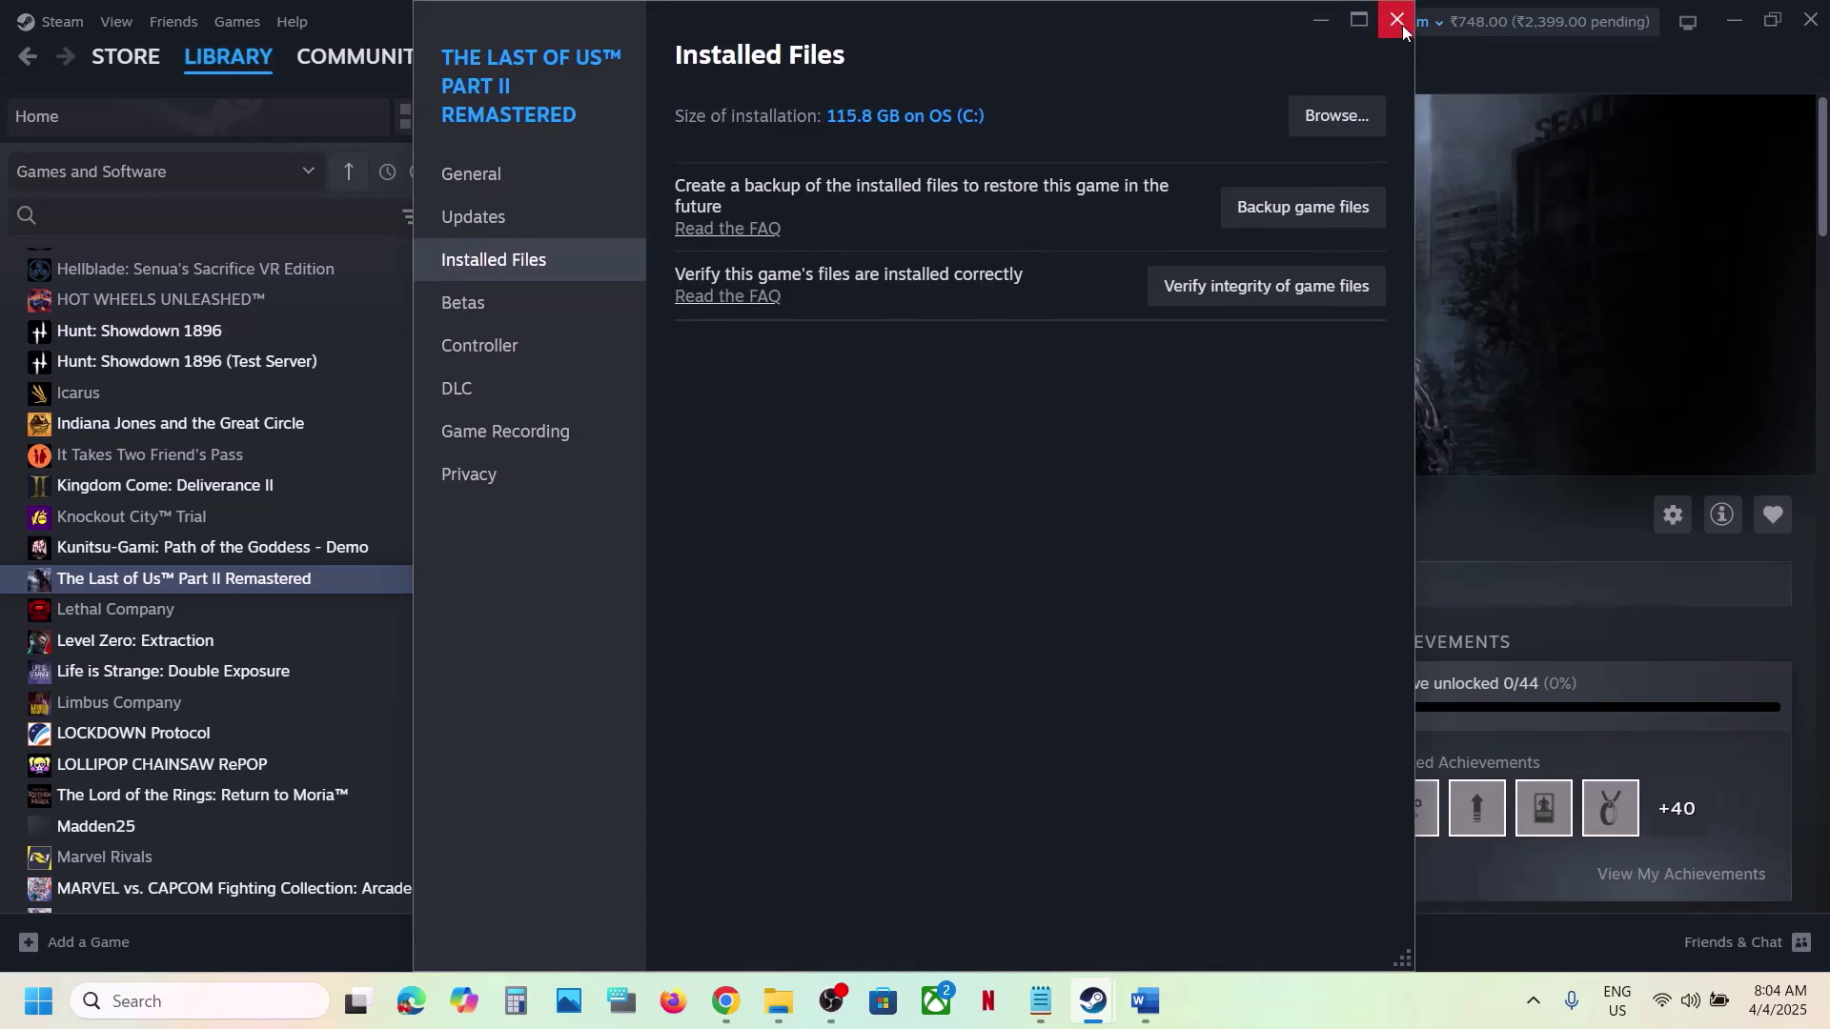
click(1397, 21)
Switch to the Word notes and read the Step 3 advice on adding the game exe to Malwarebytes or disabling it
click(1145, 1001)
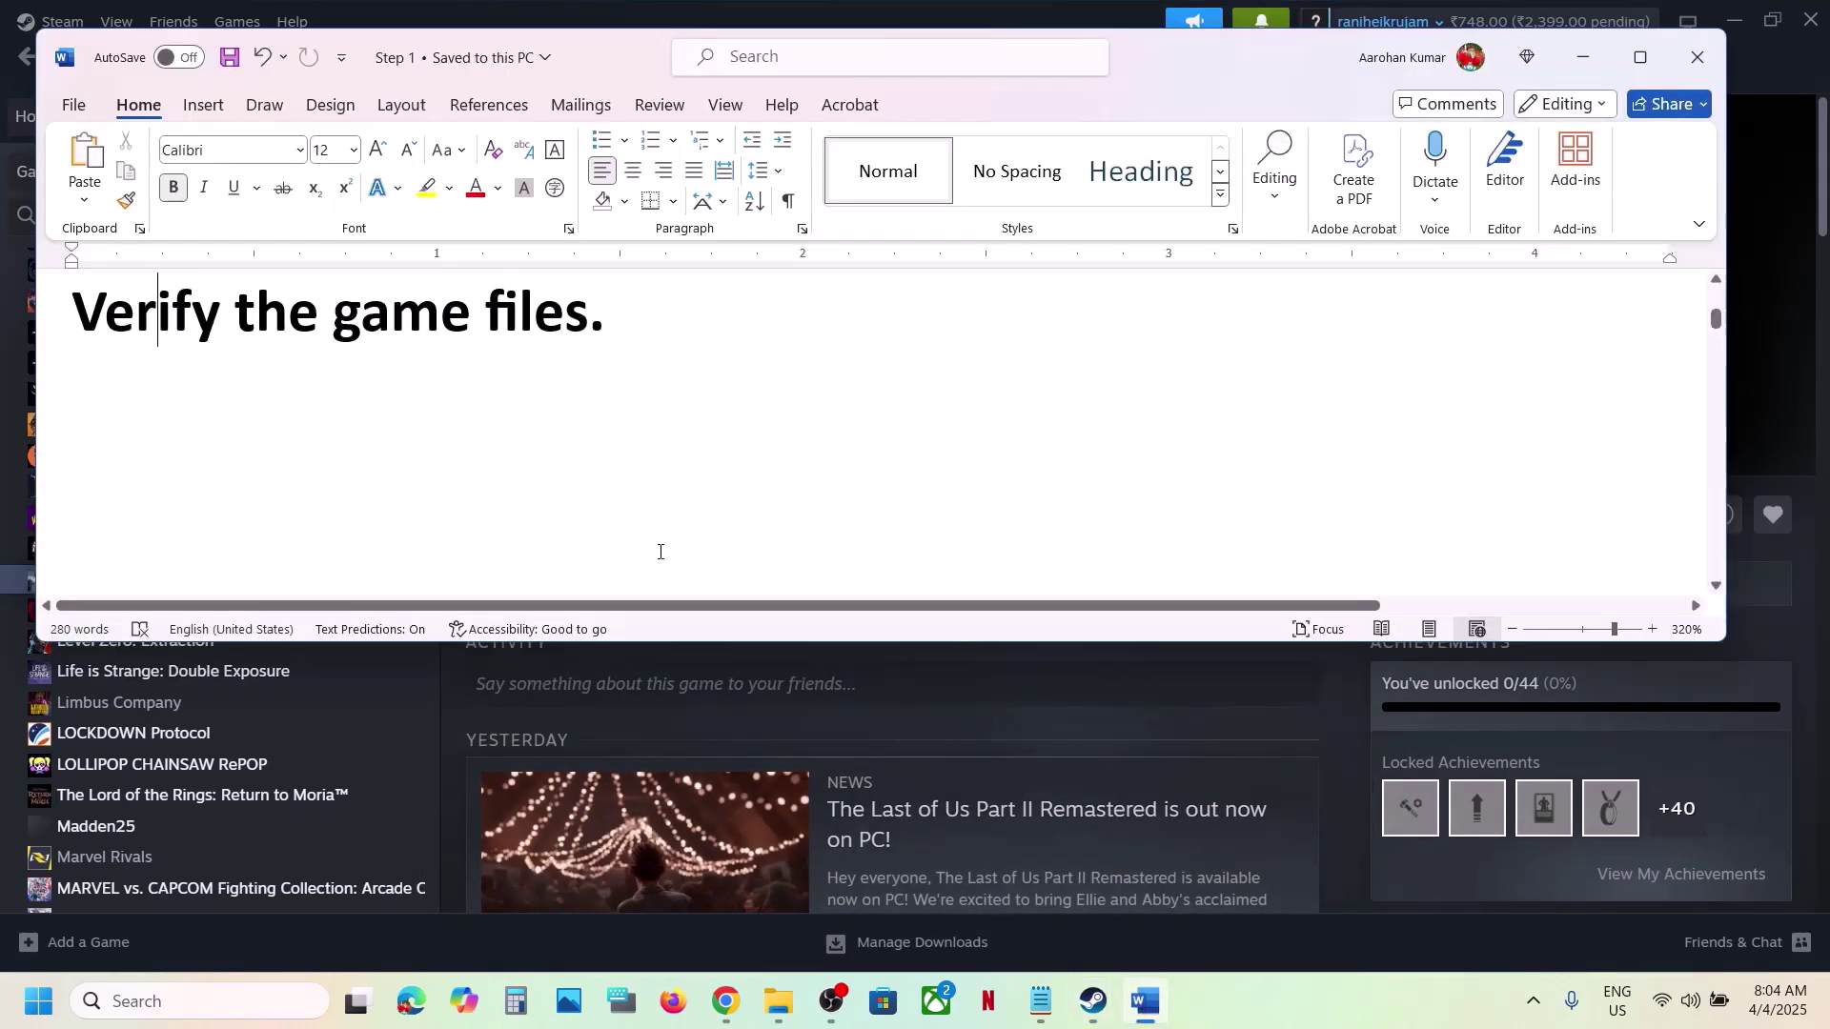
scroll(659, 552, down, 5)
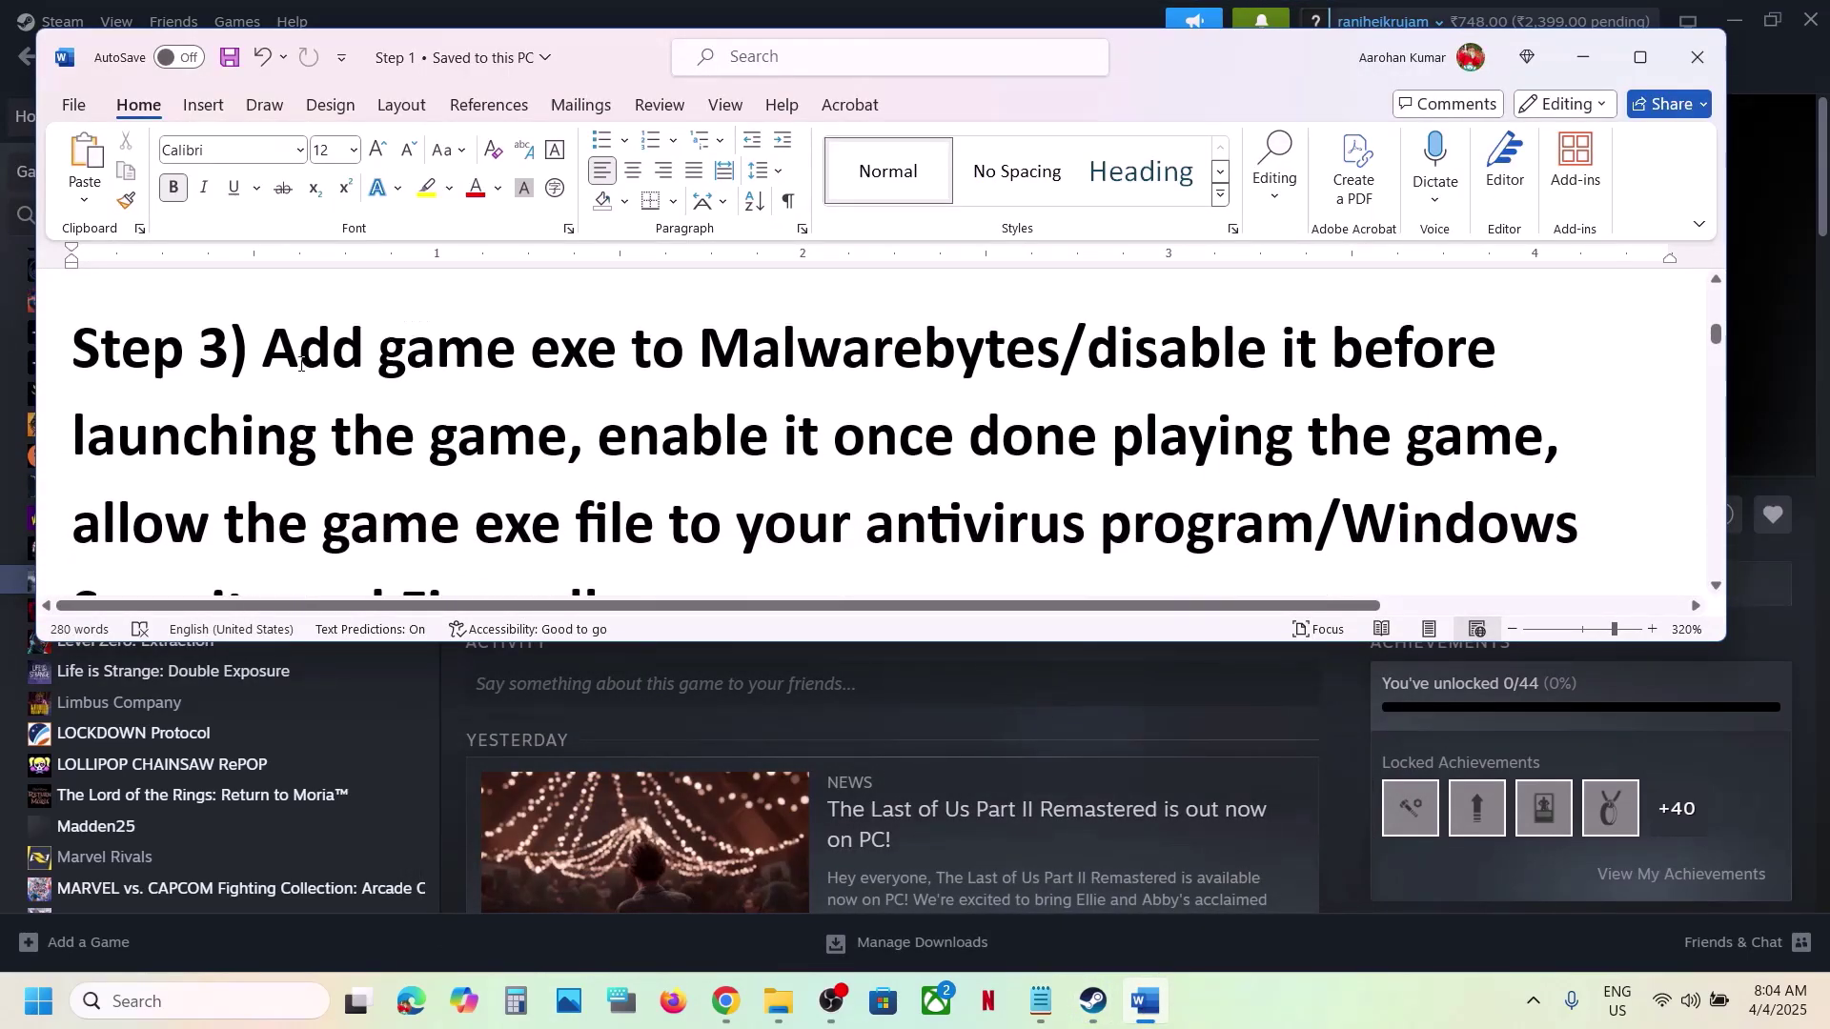
drag(264, 368, 847, 372)
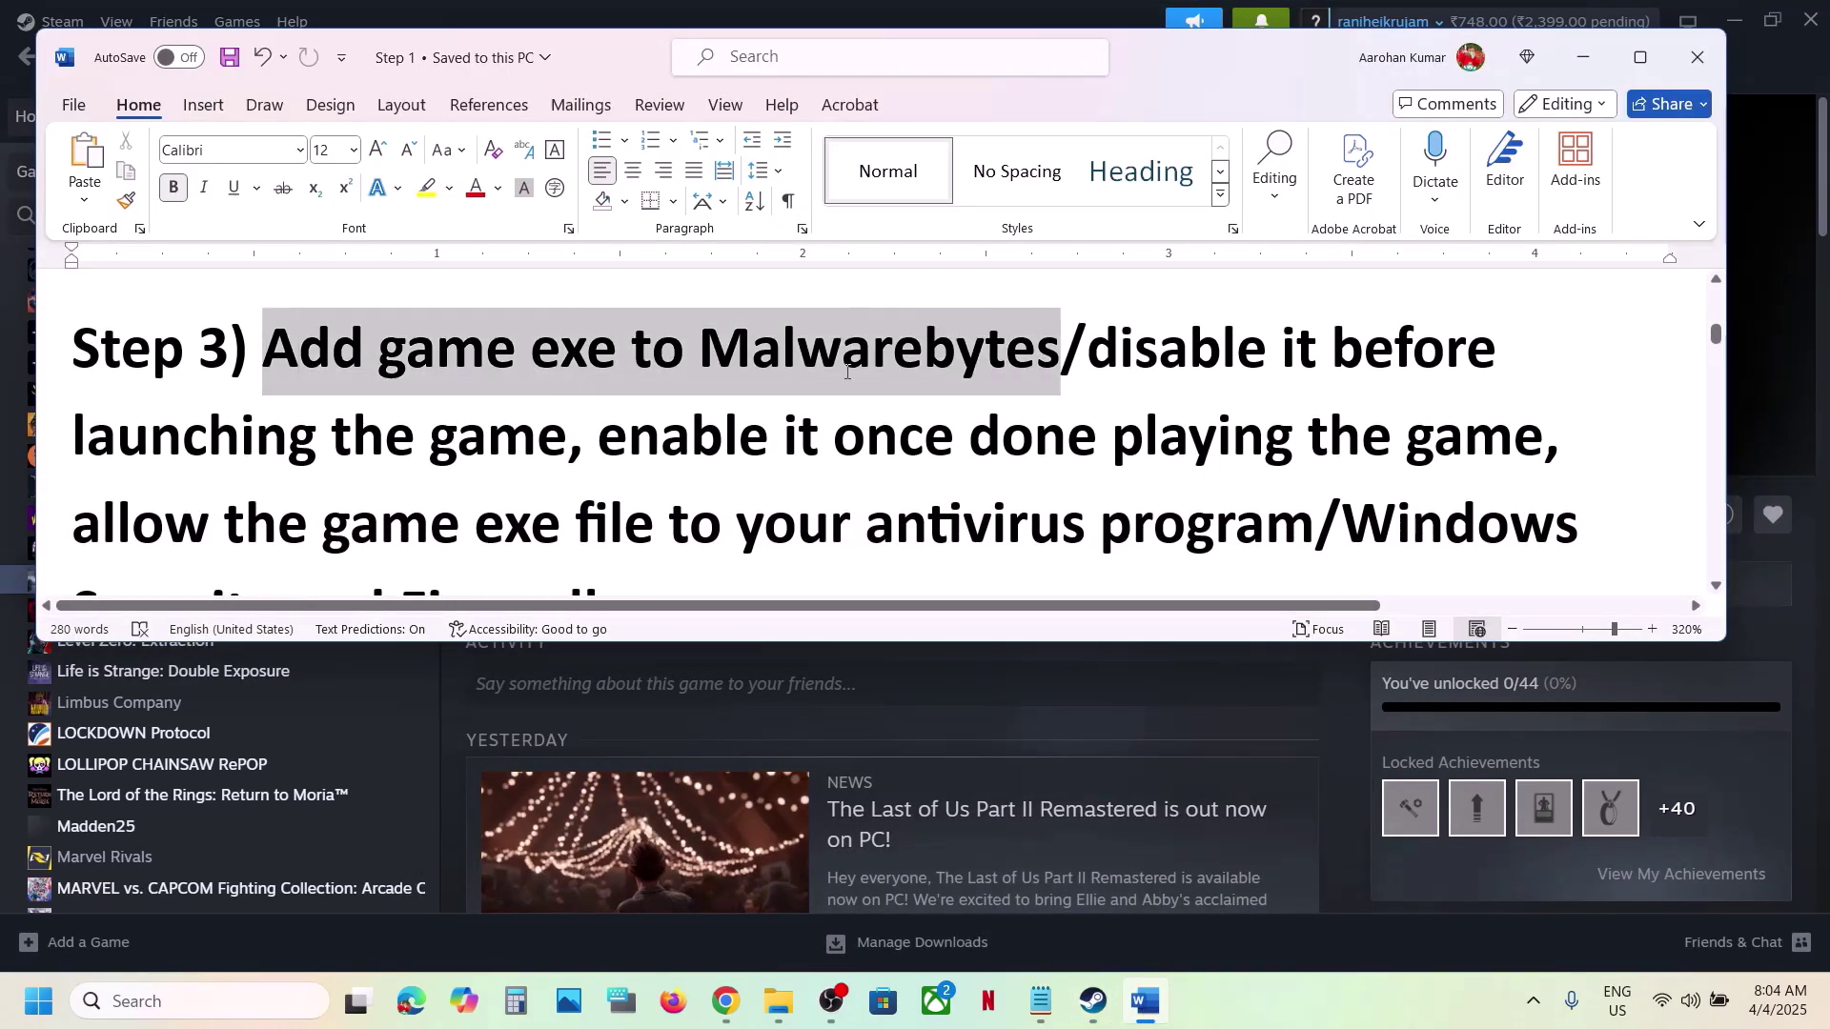
click(1037, 360)
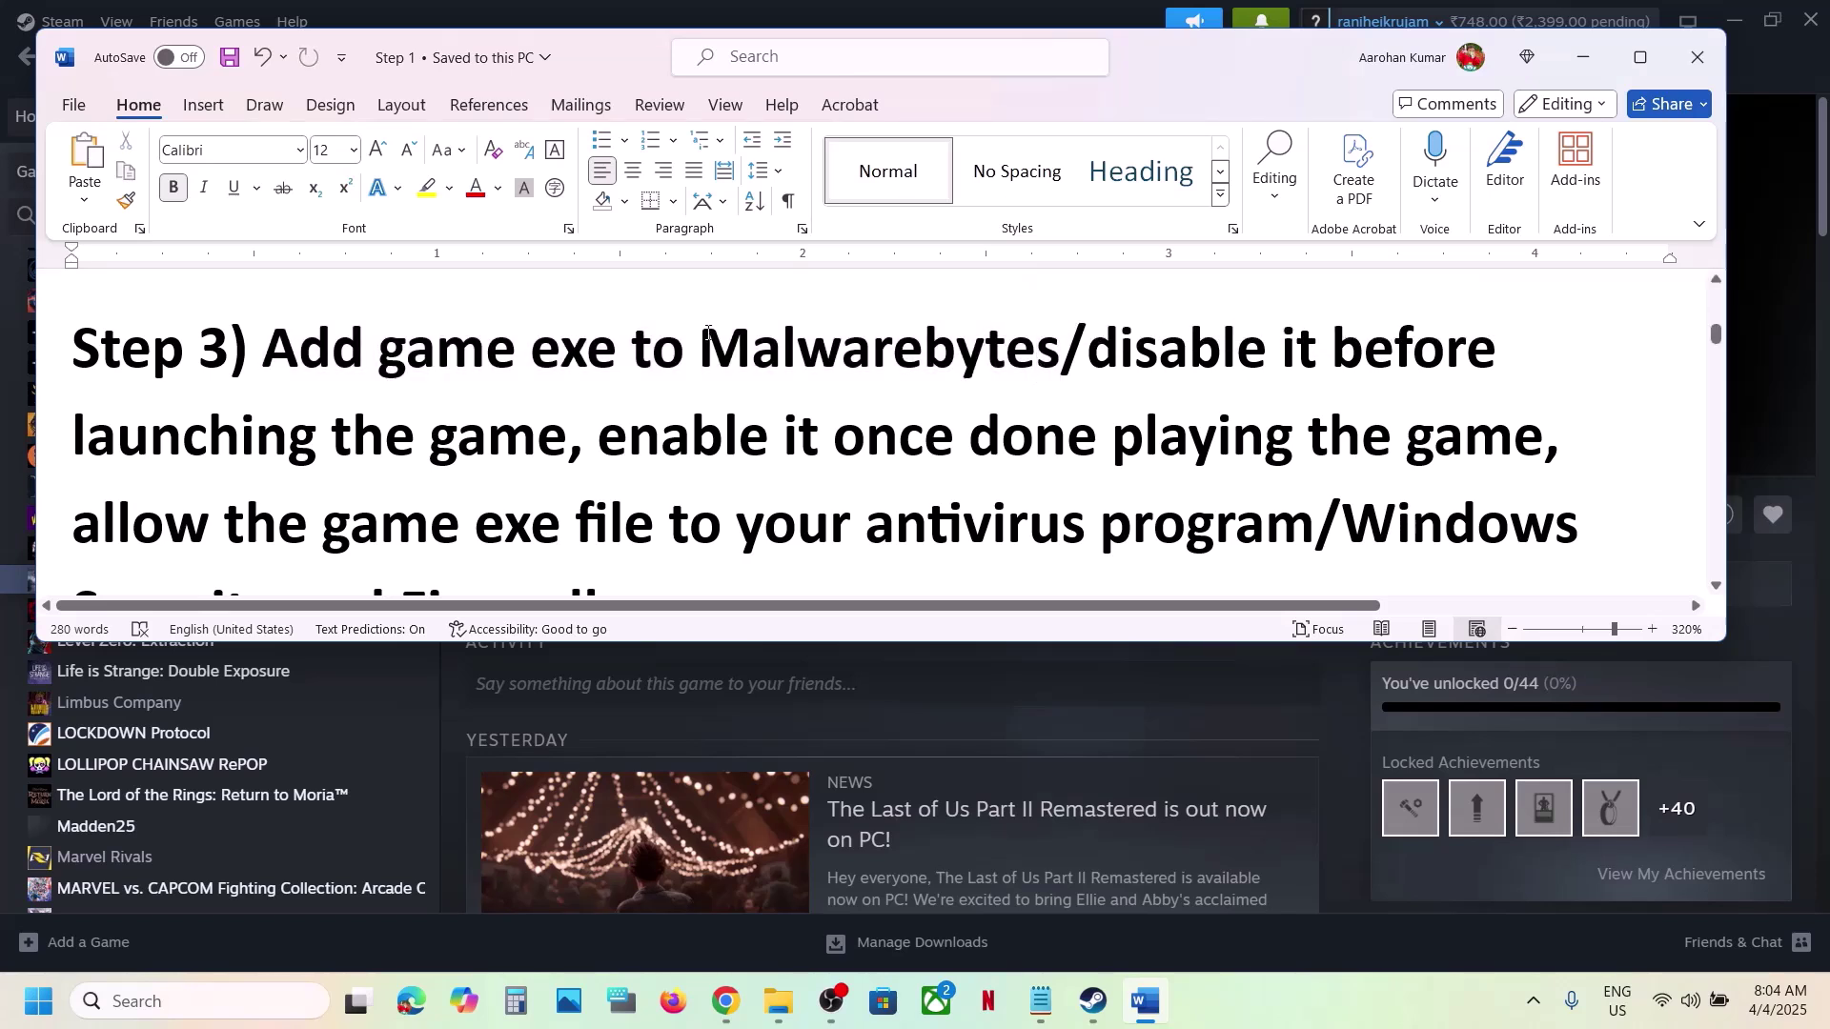
drag(707, 334, 1060, 354)
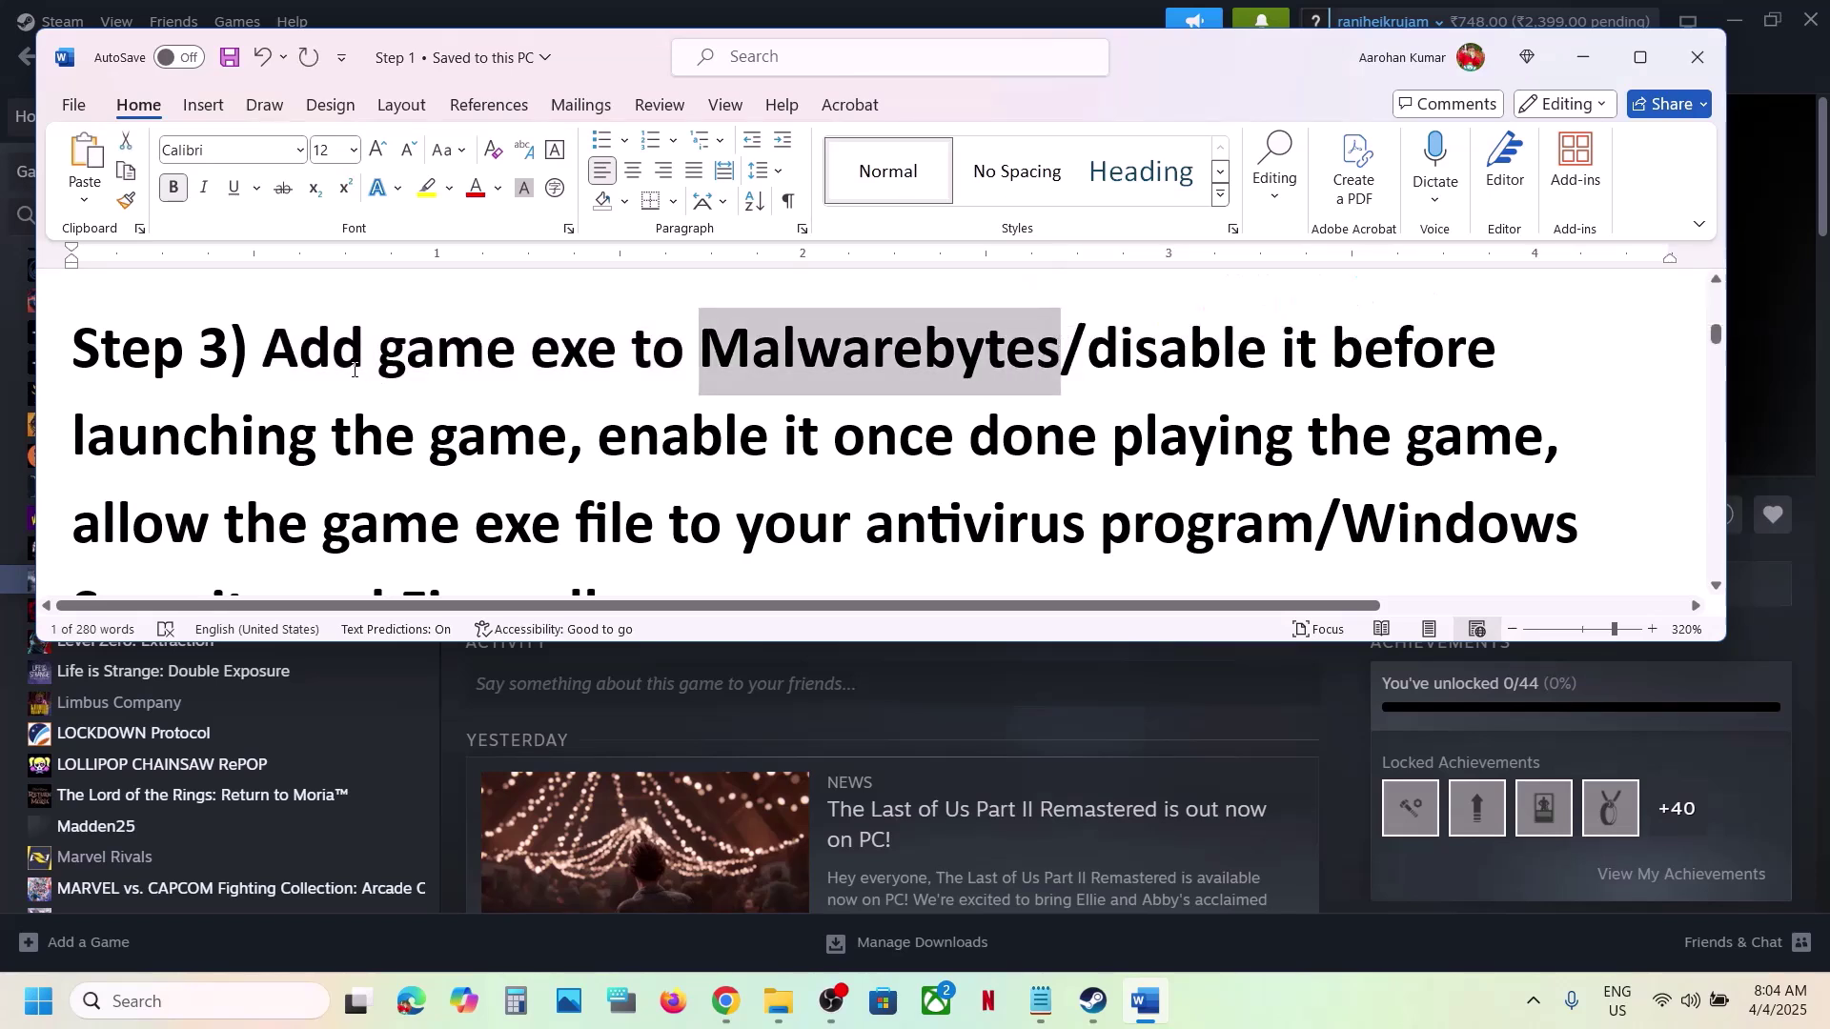
drag(349, 363, 706, 355)
click(876, 353)
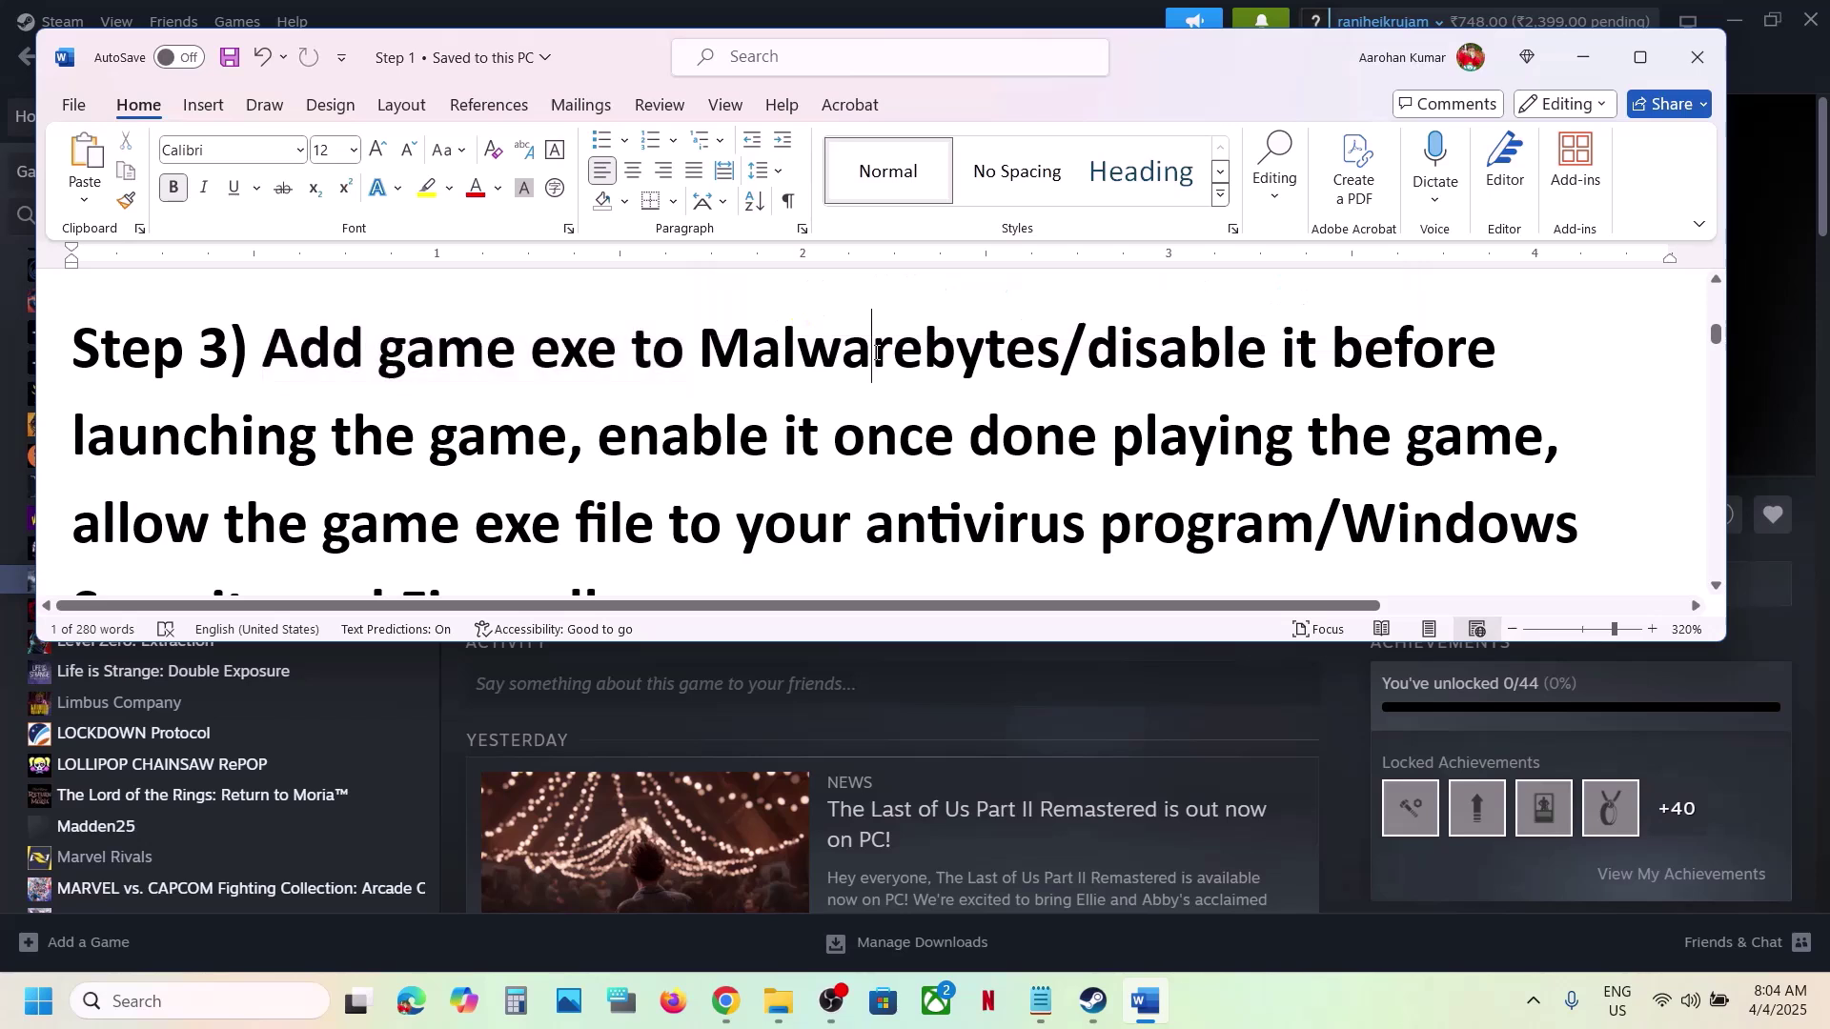
drag(705, 353, 1329, 449)
click(561, 459)
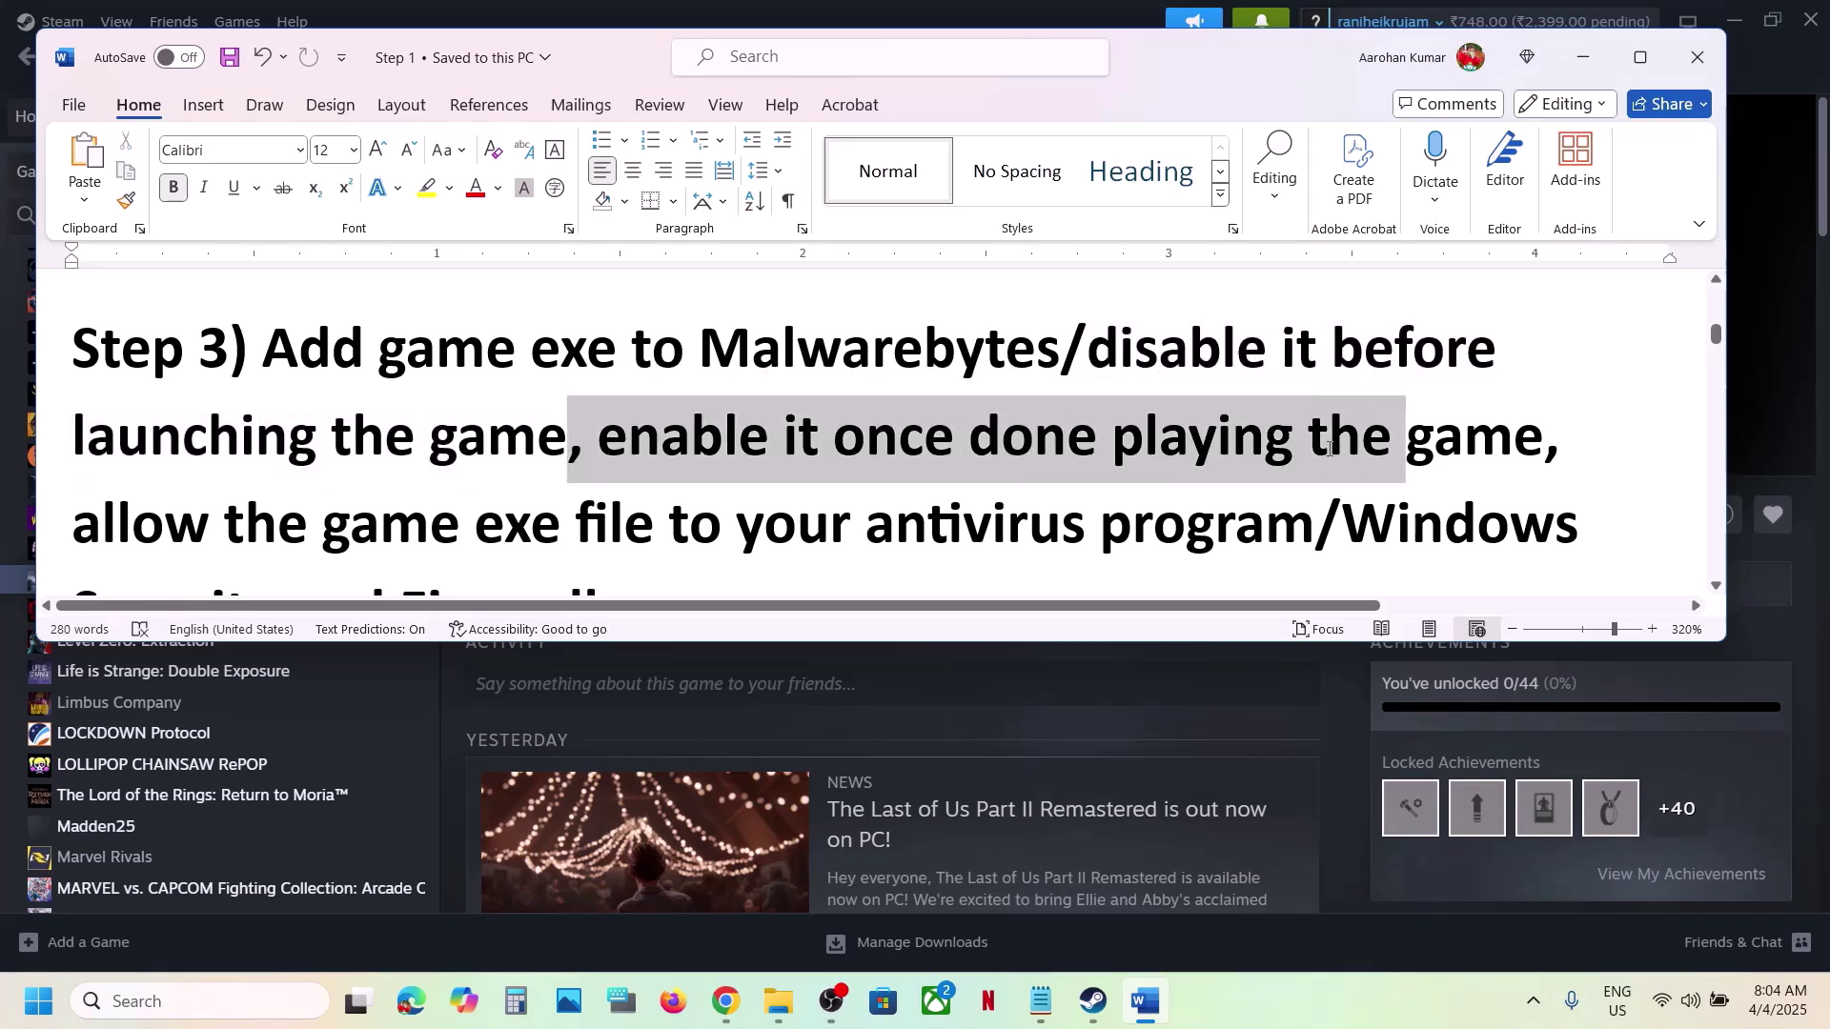
click(1328, 448)
click(797, 343)
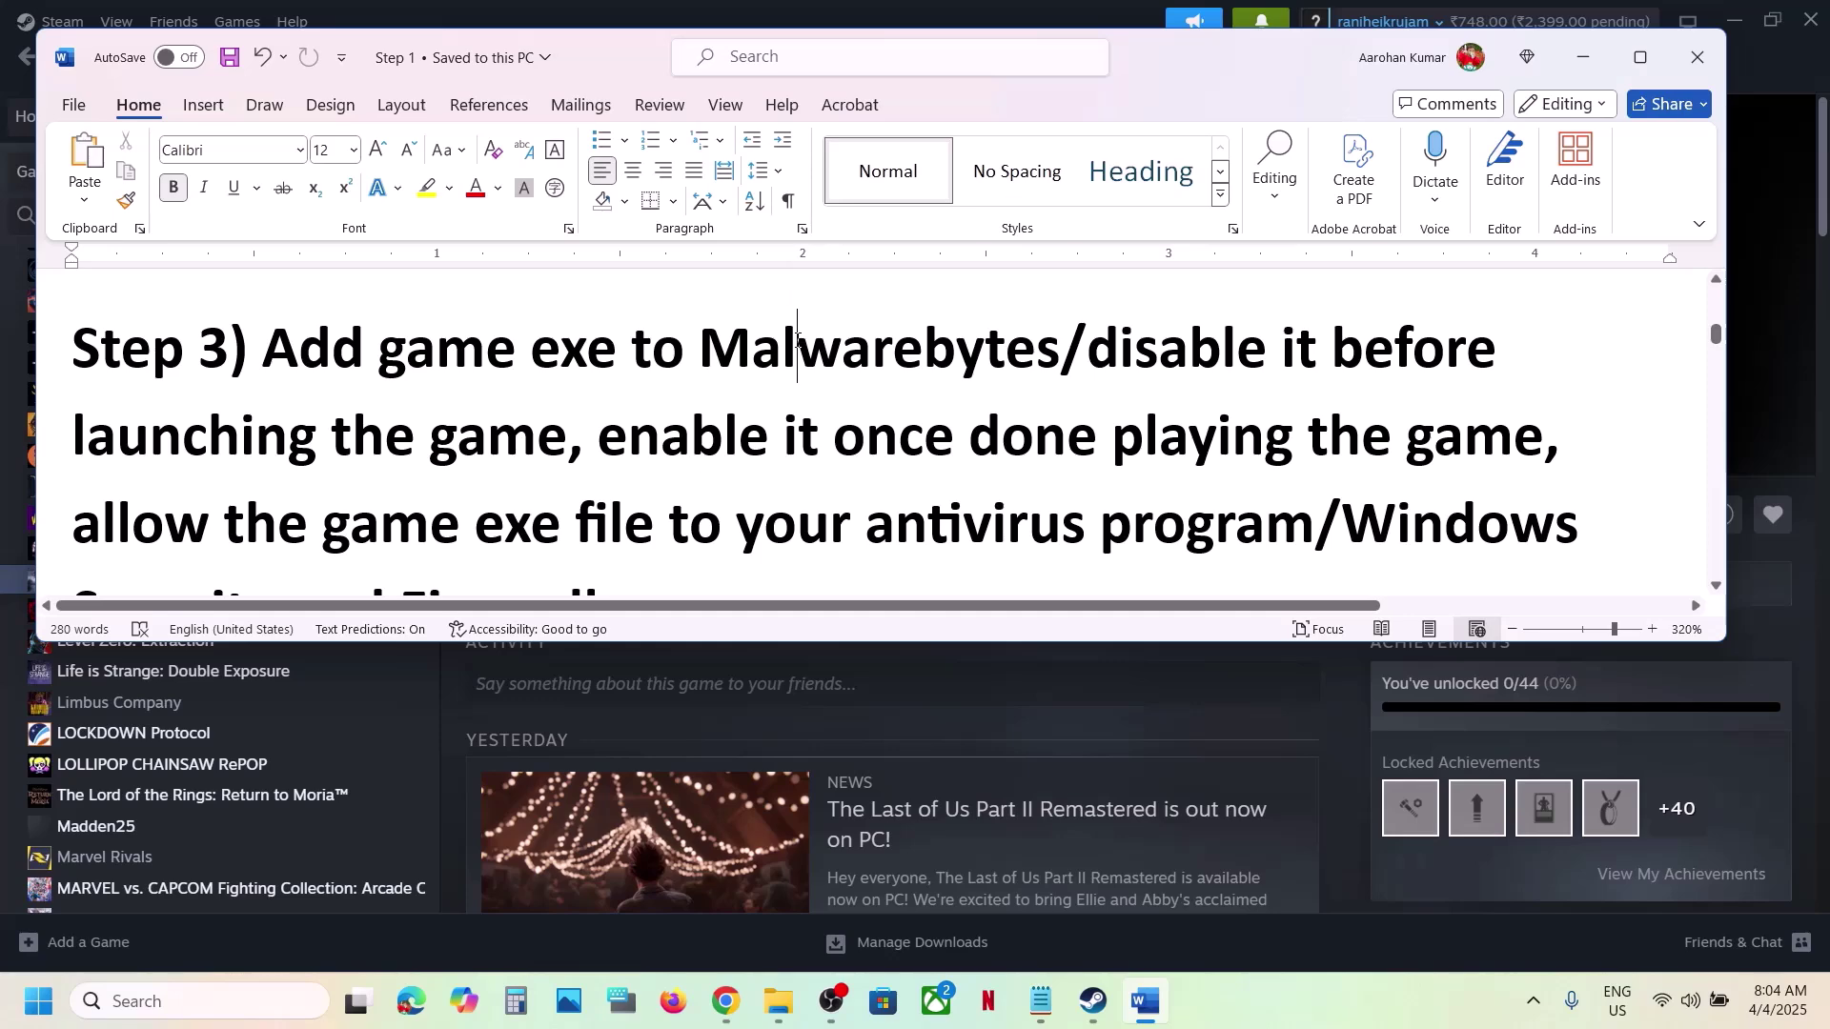
double_click(797, 343)
Read the rest of Step 3 about allowing the game exe in the antivirus program, Windows Security and Firewall
scroll(797, 340, down, 2)
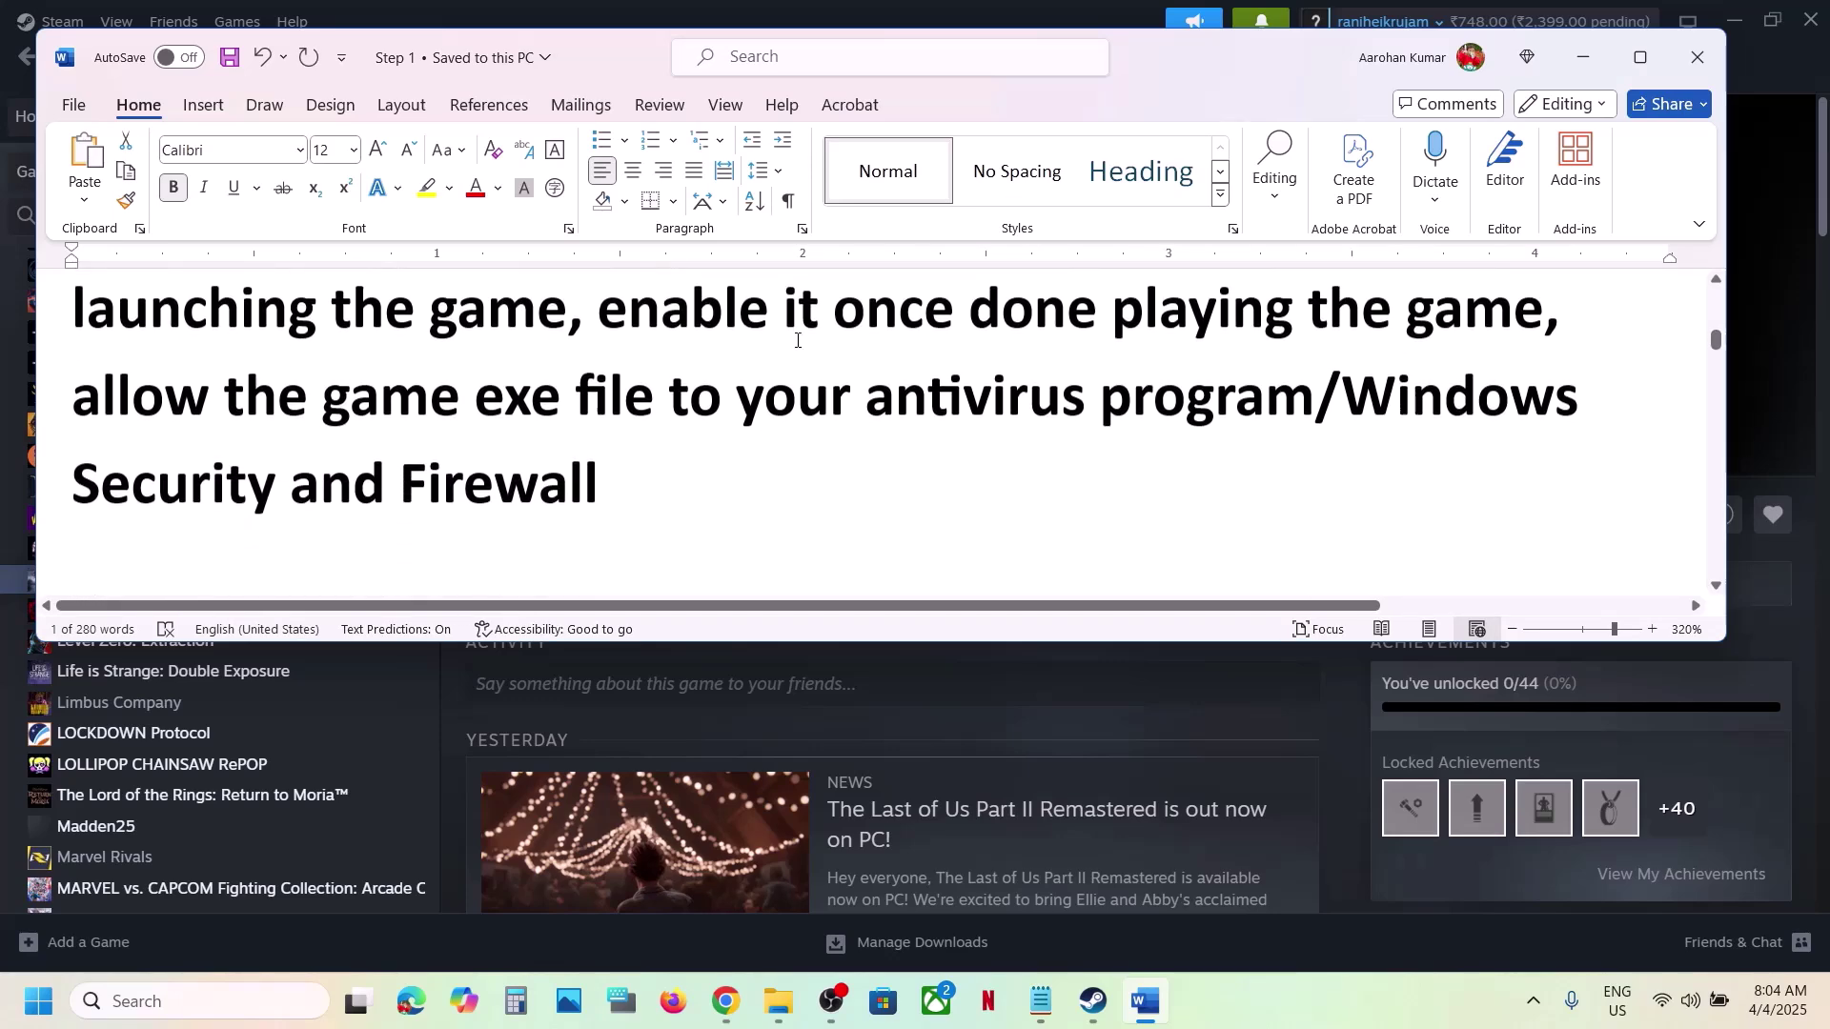
scroll(797, 339, up, 1)
scroll(132, 474, down, 1)
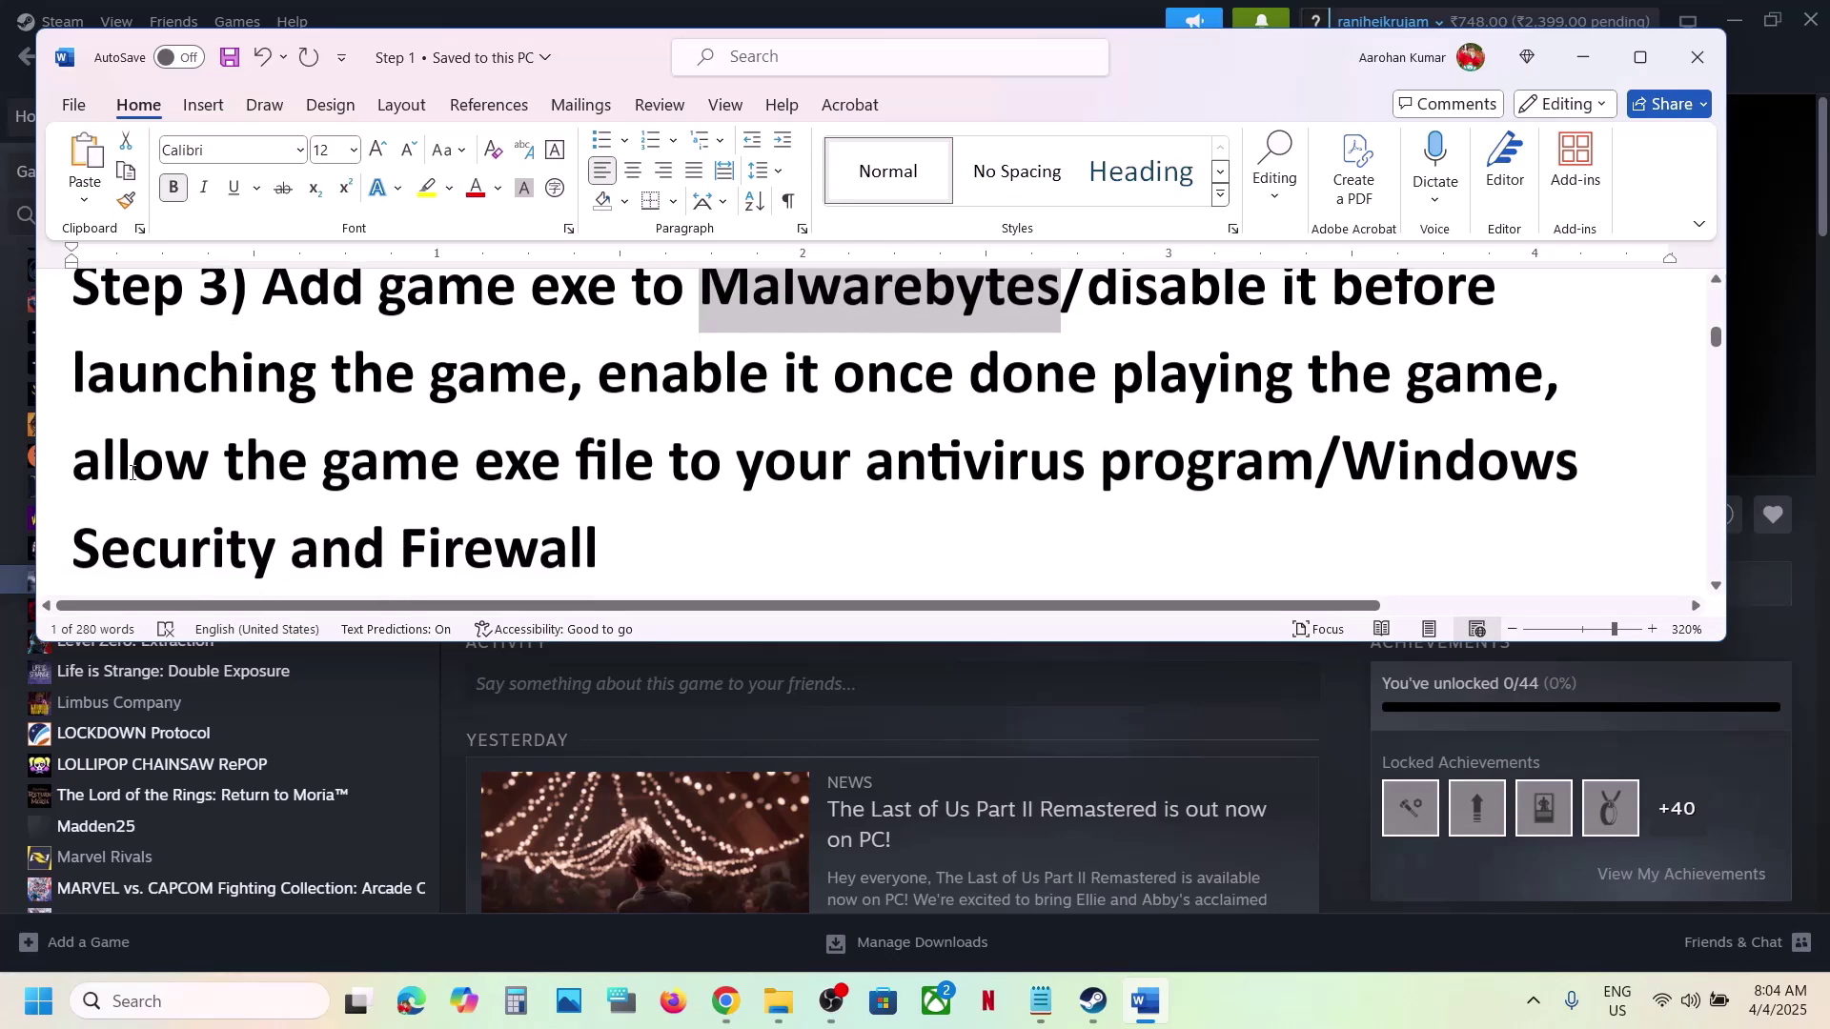
drag(132, 474, 1228, 494)
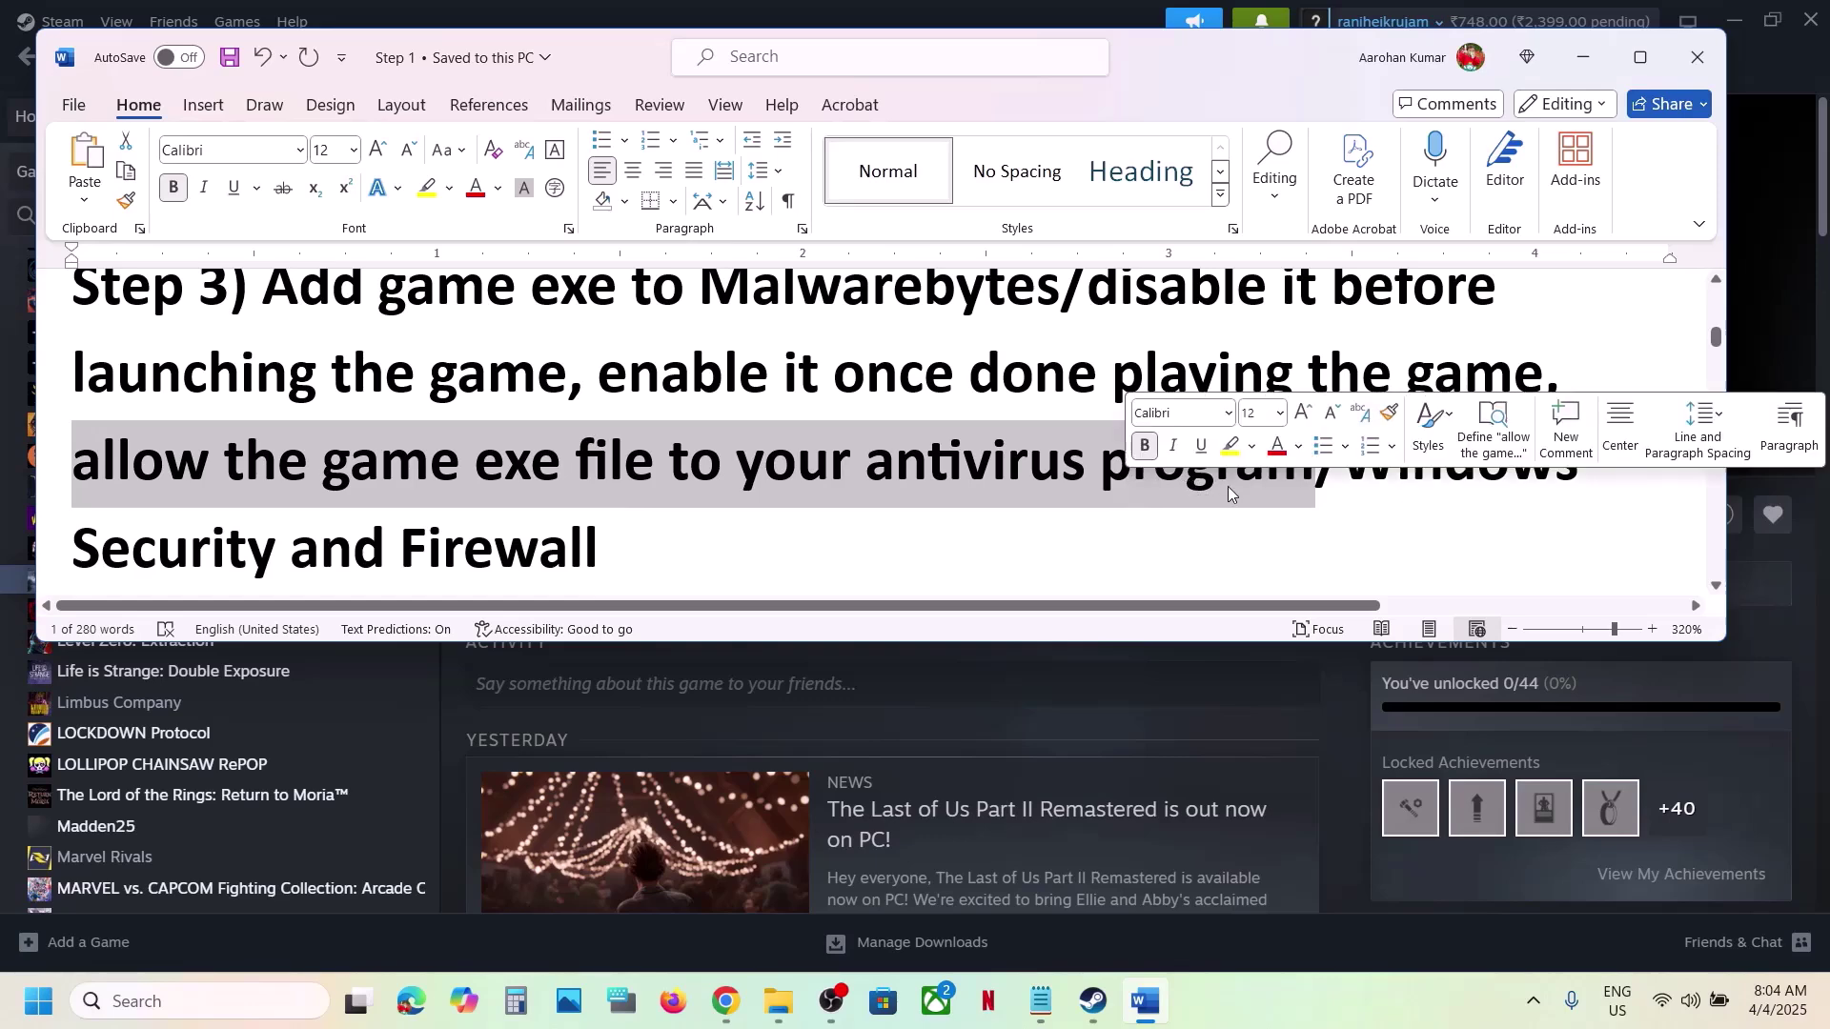
click(1586, 61)
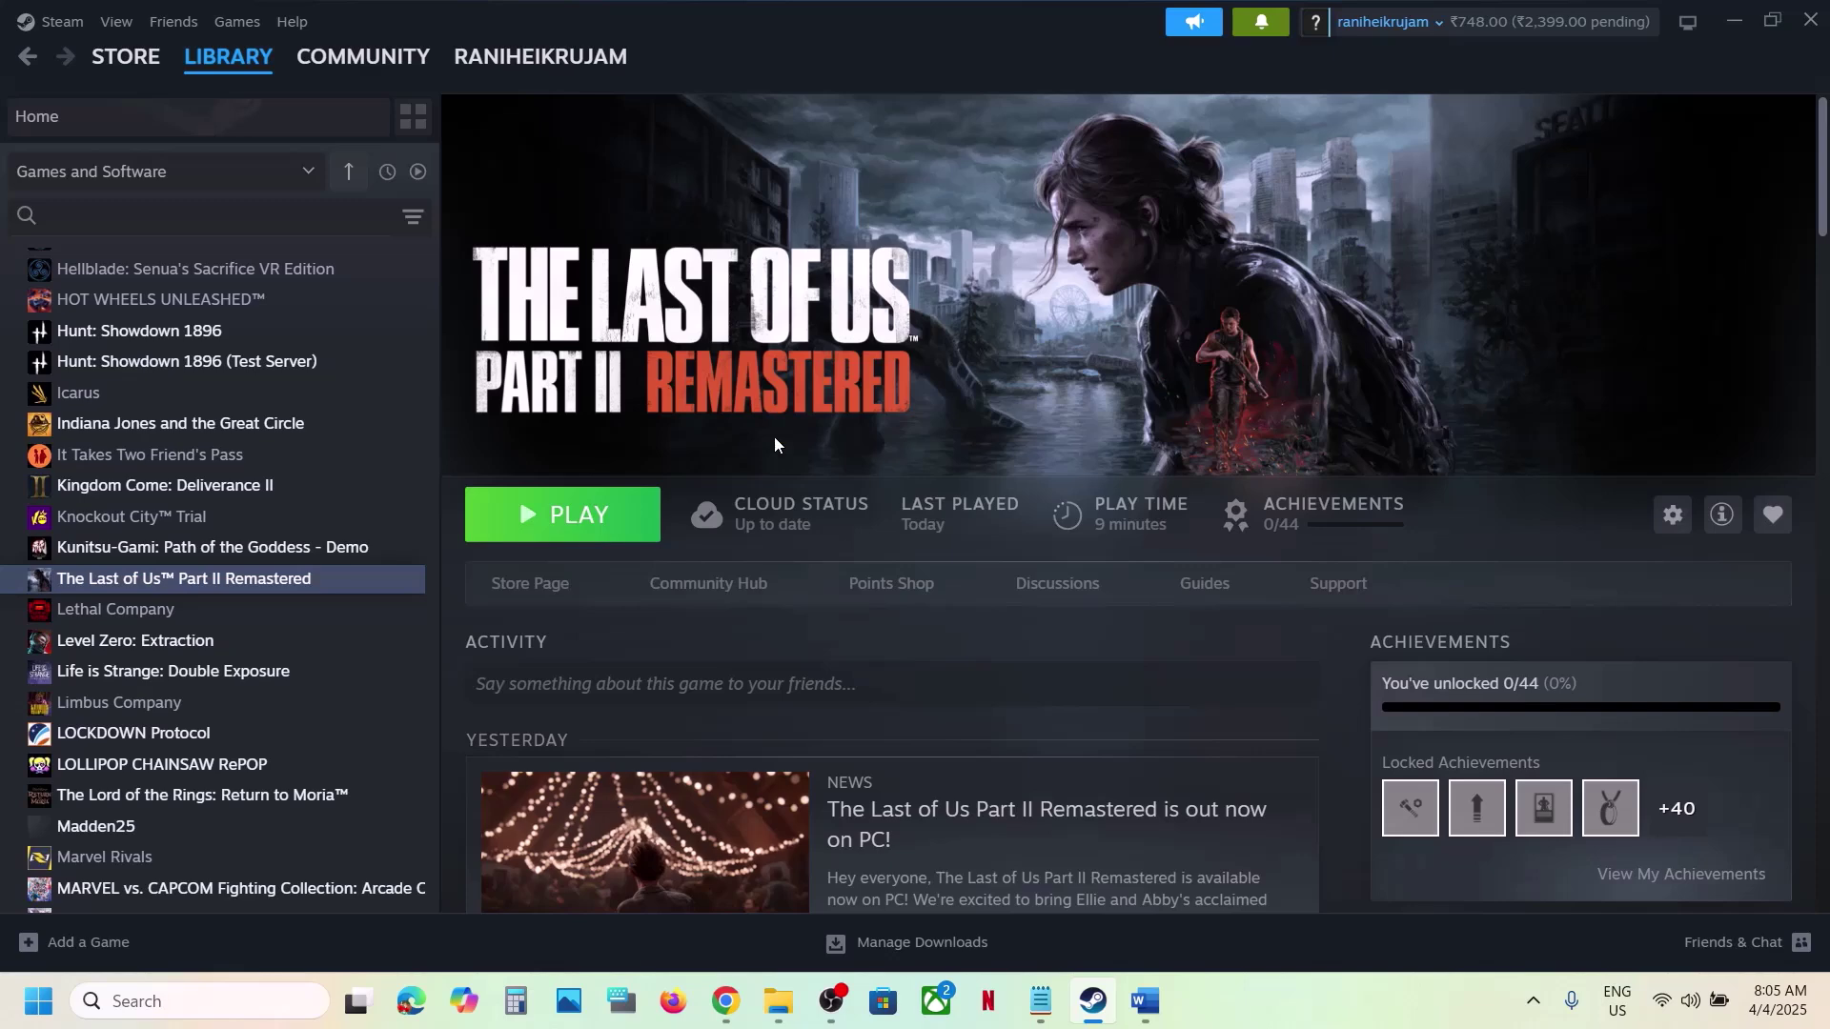
click(1145, 1001)
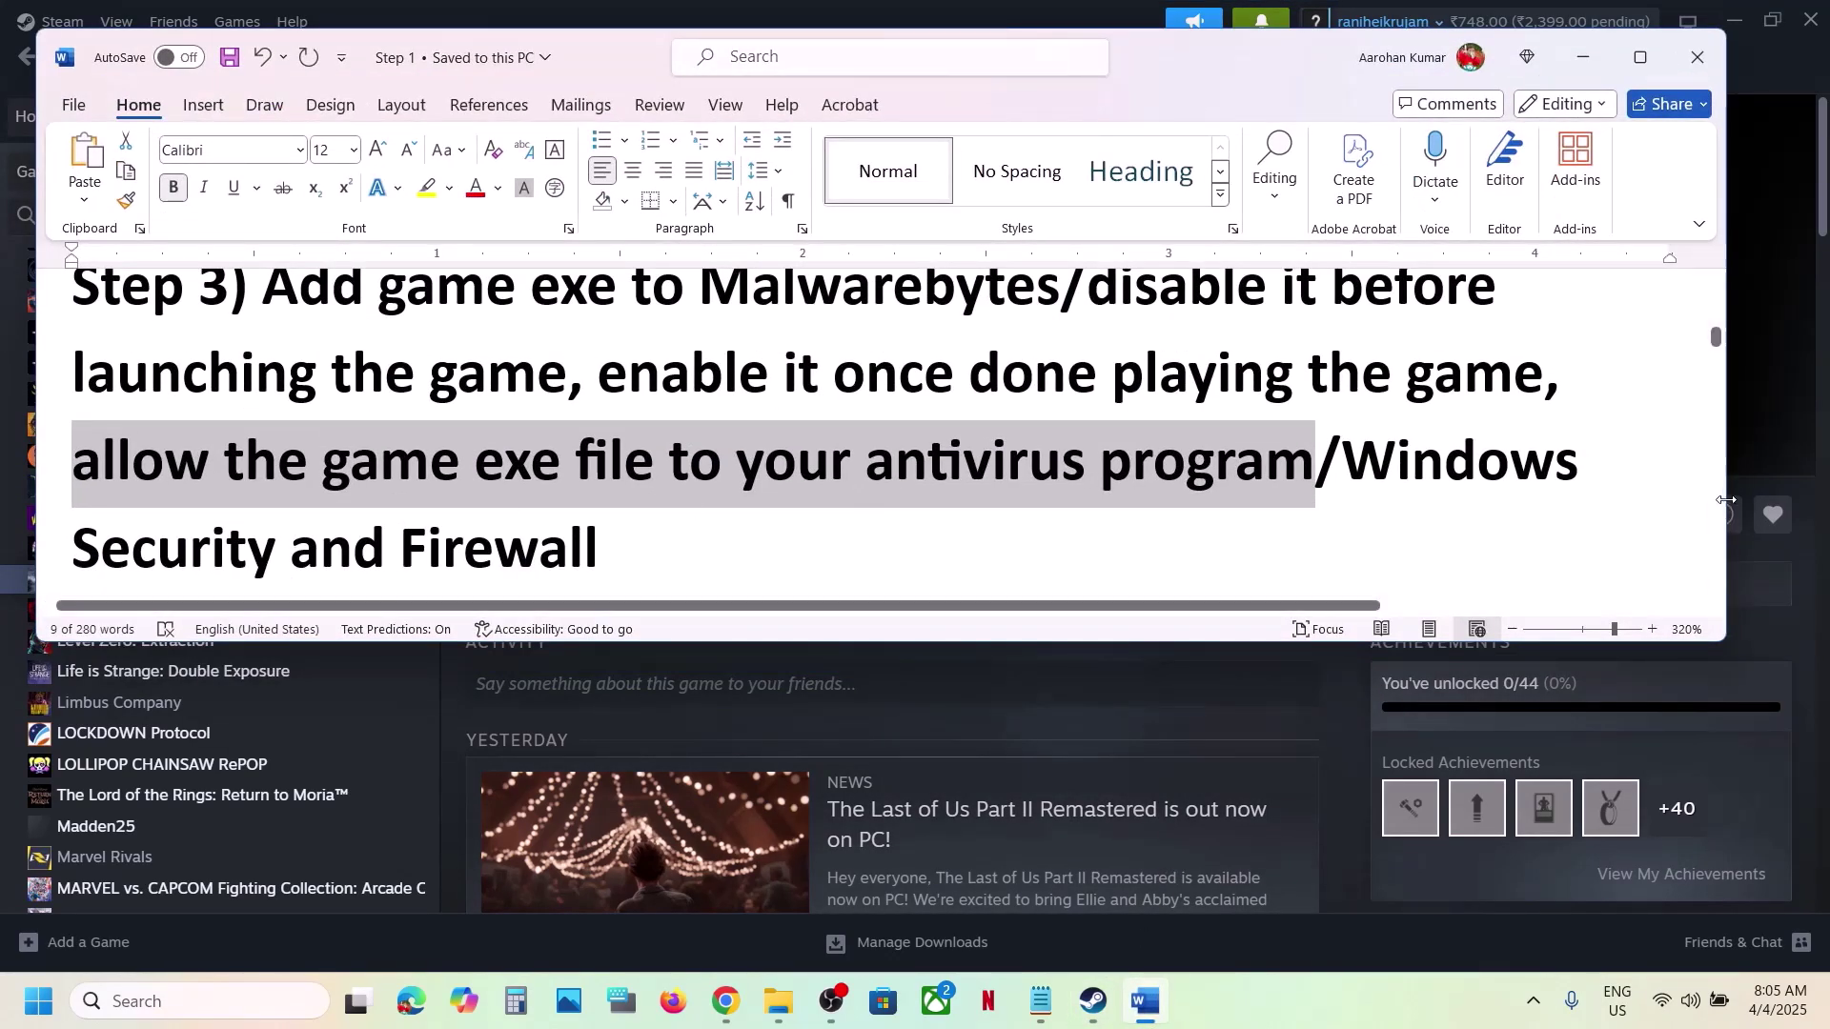
Open Windows Settings and go through Privacy & security to the Virus & threat protection page of Windows Security
click(1788, 417)
key(super+i)
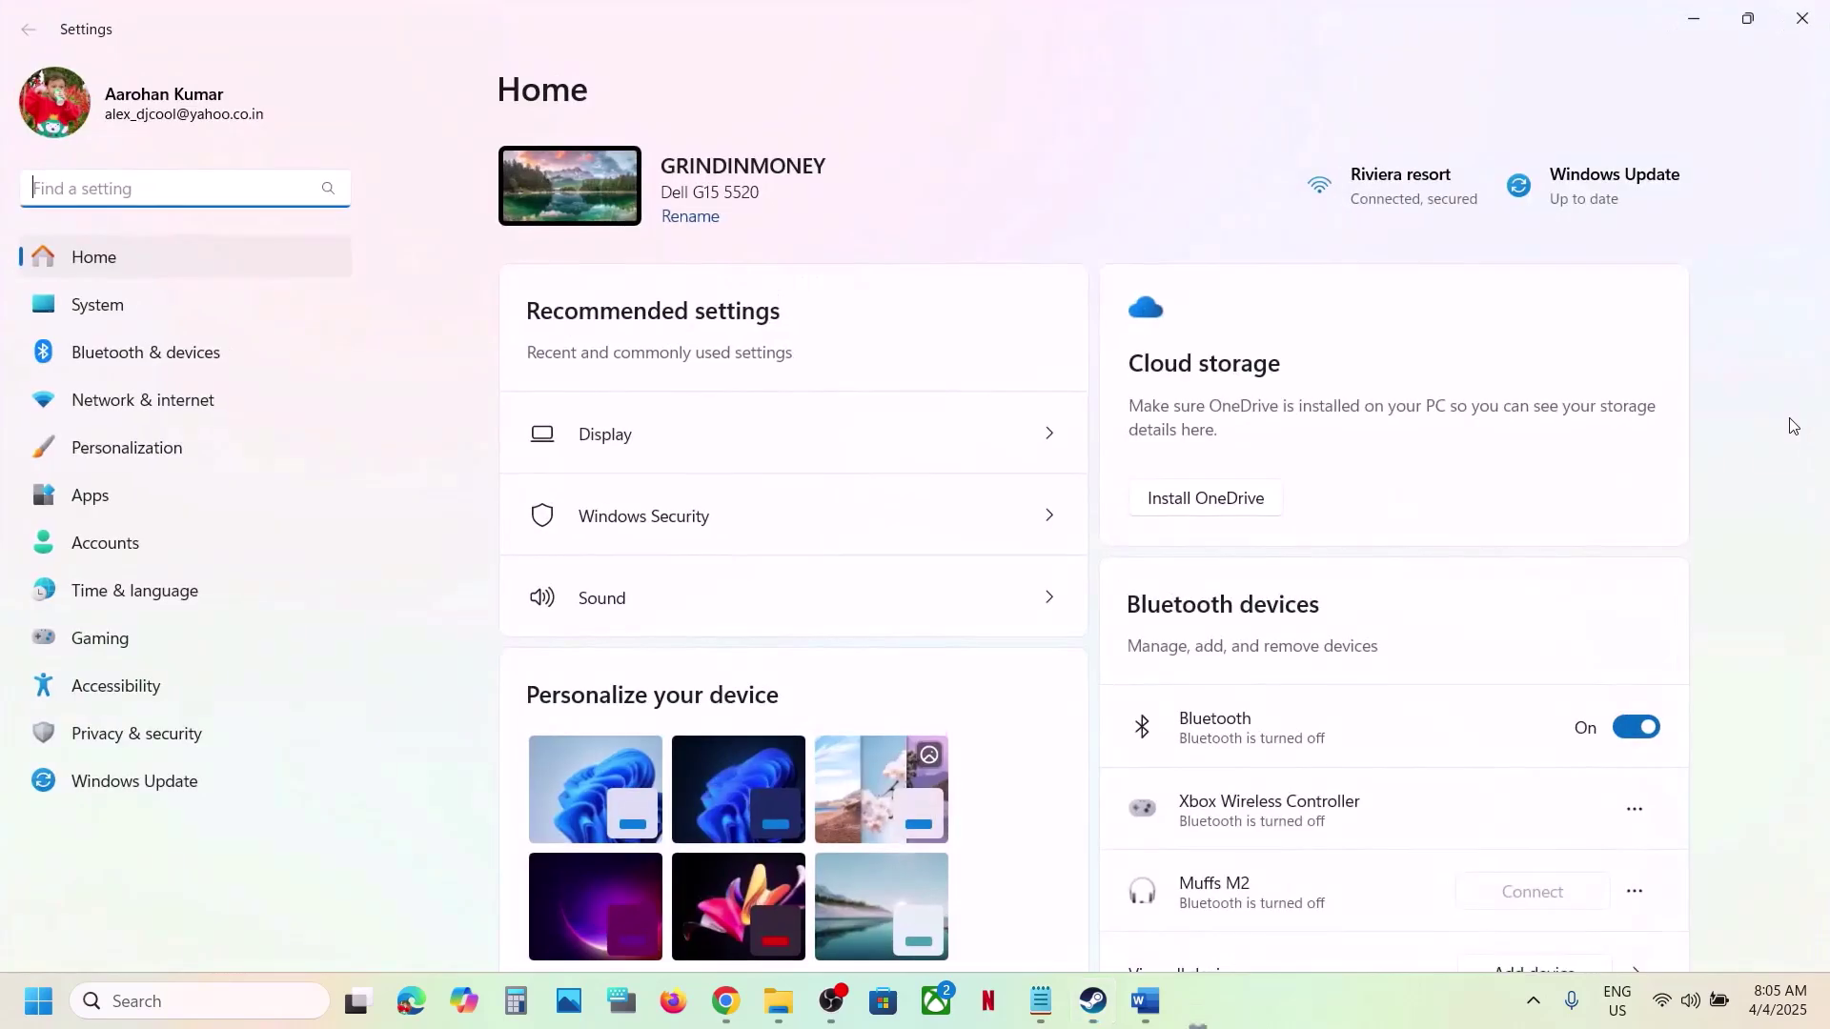
click(130, 748)
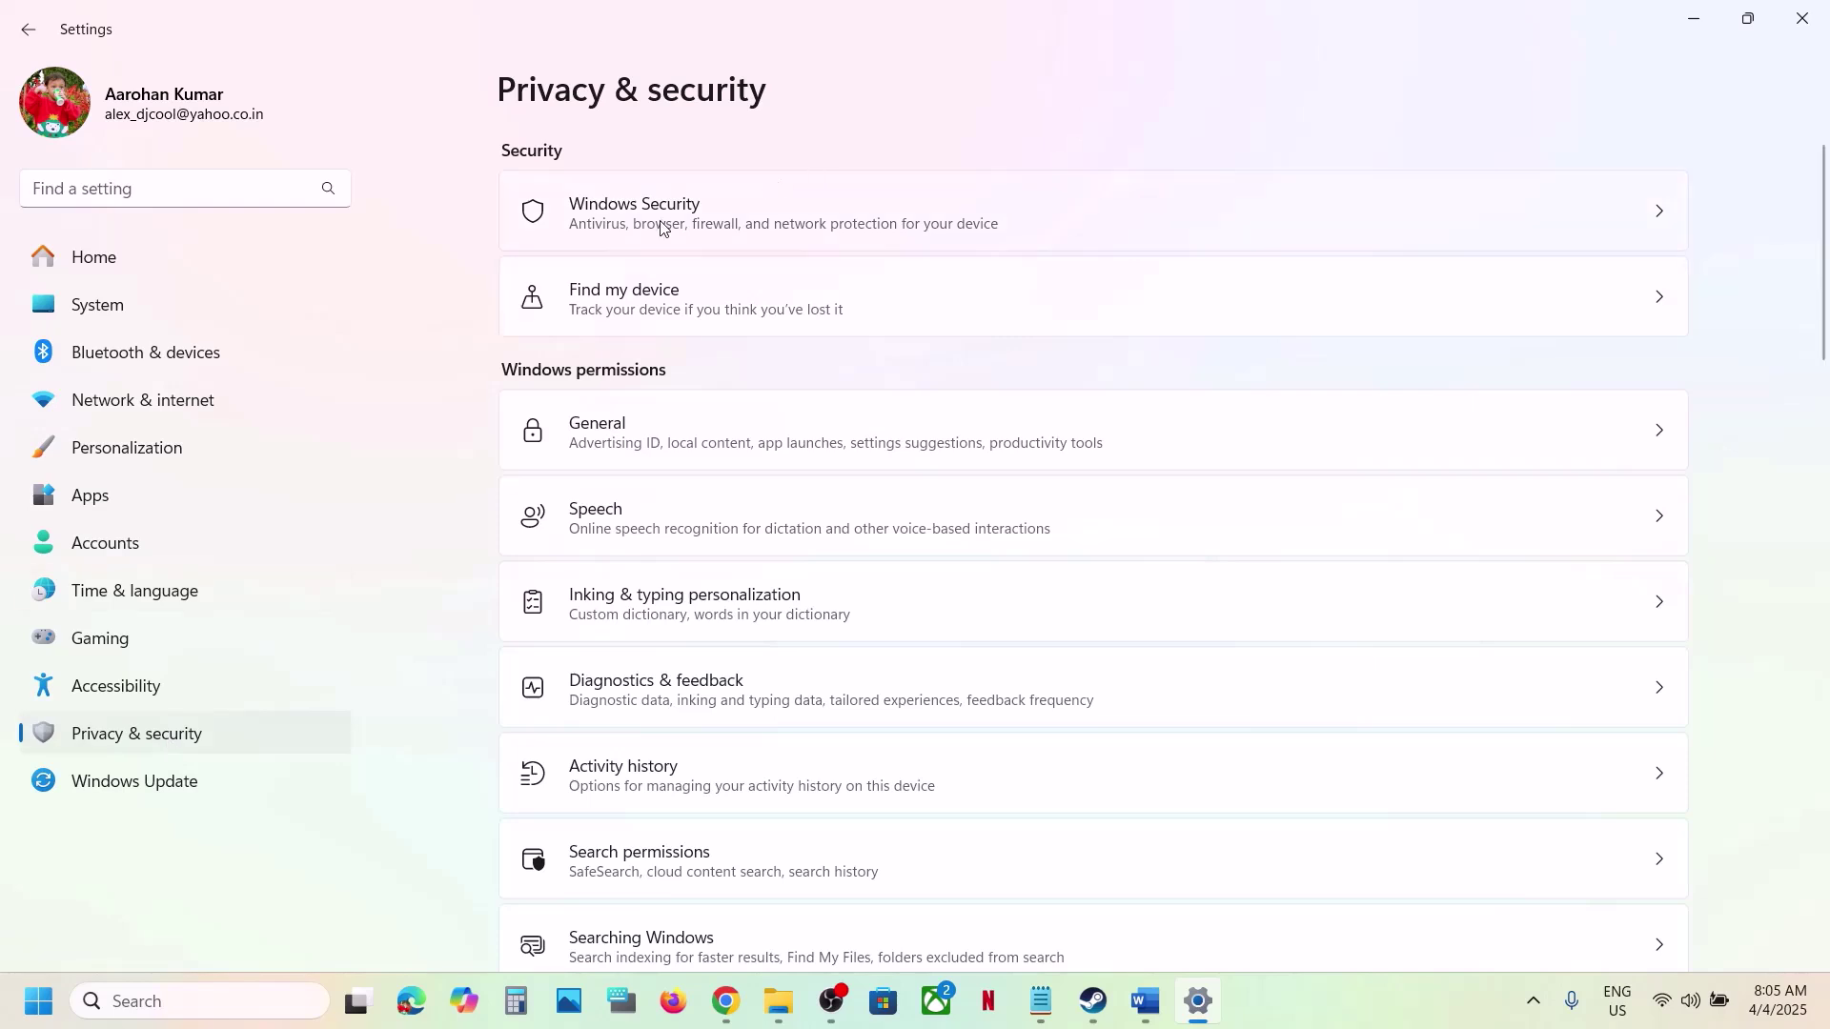
click(770, 246)
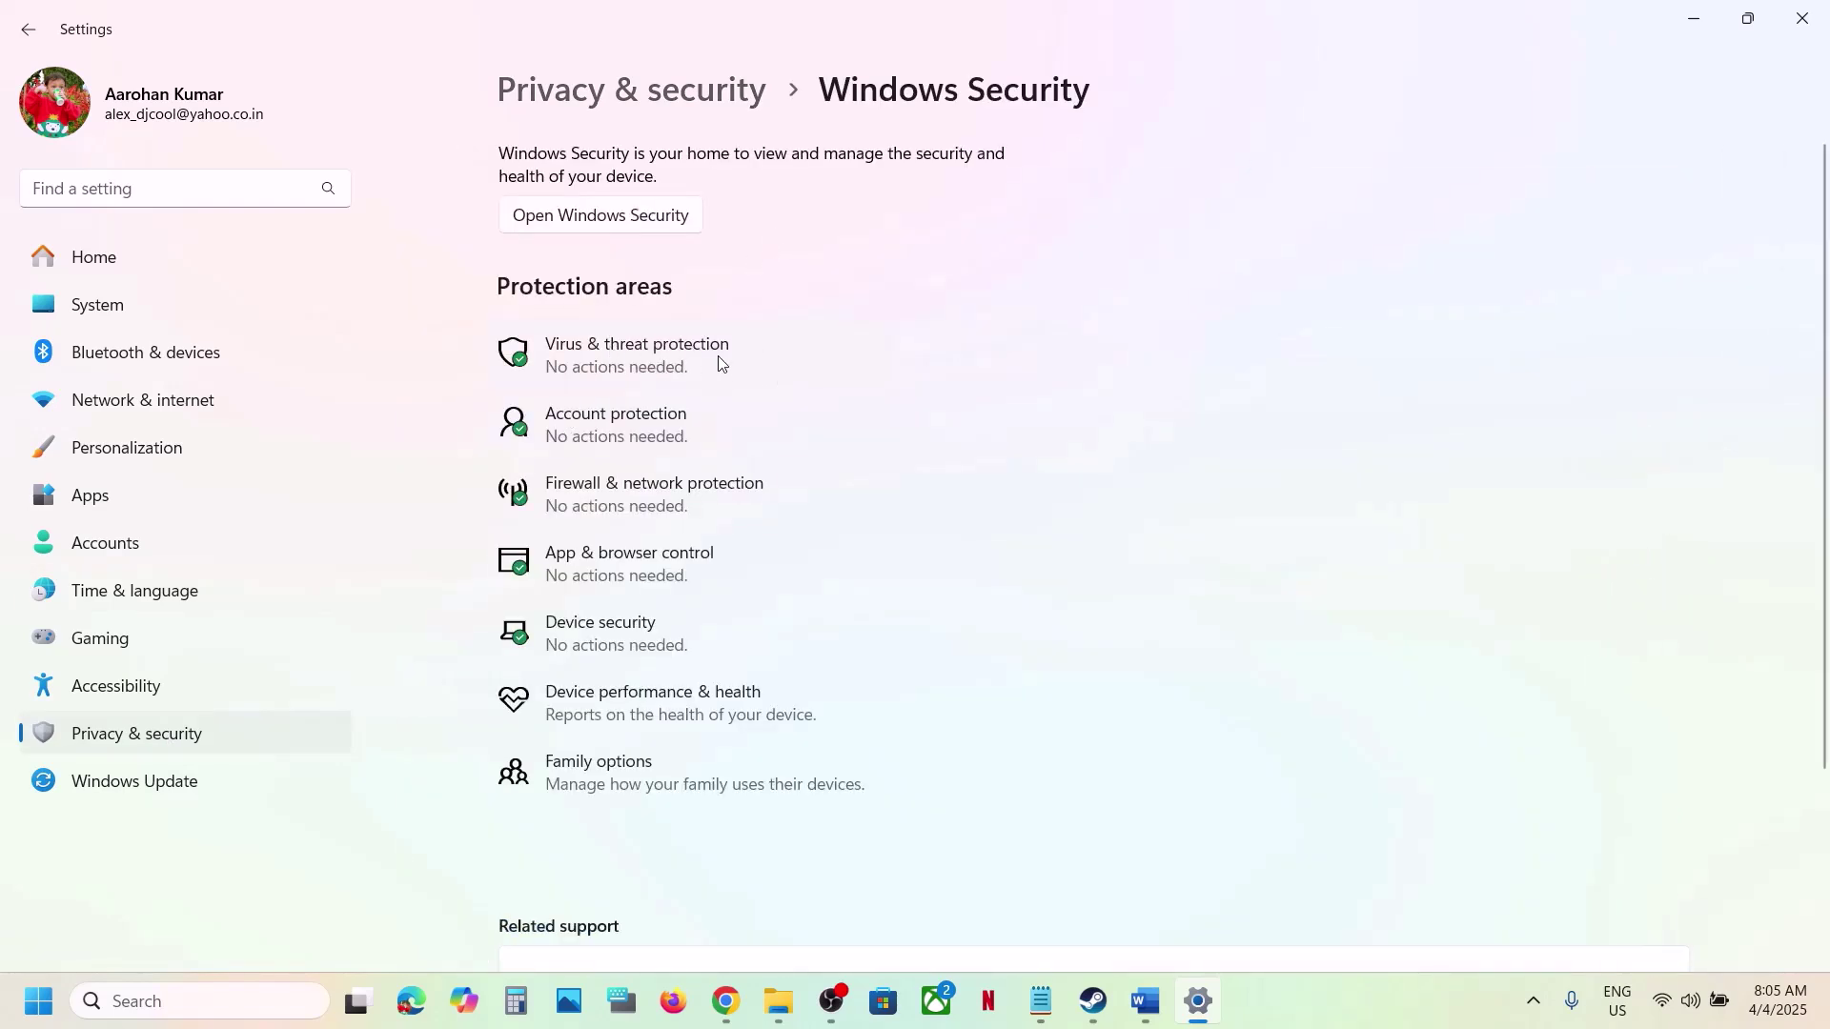
click(666, 364)
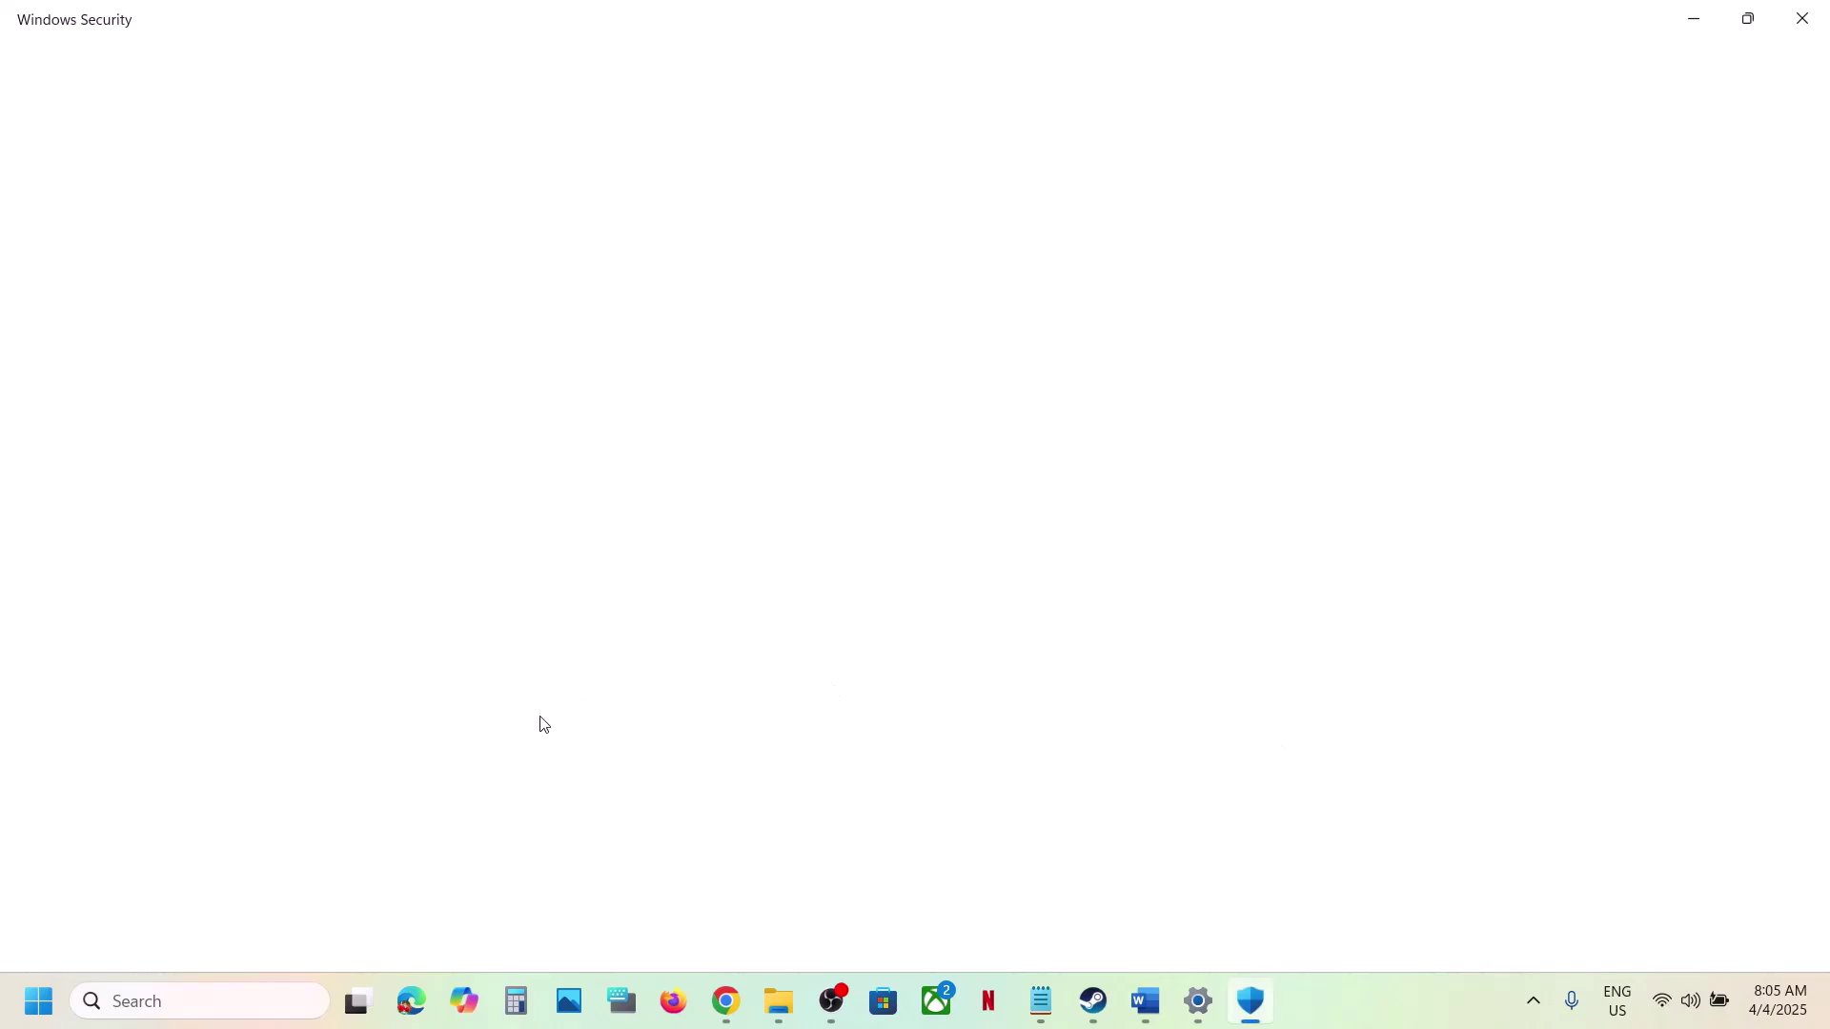
click(1295, 1003)
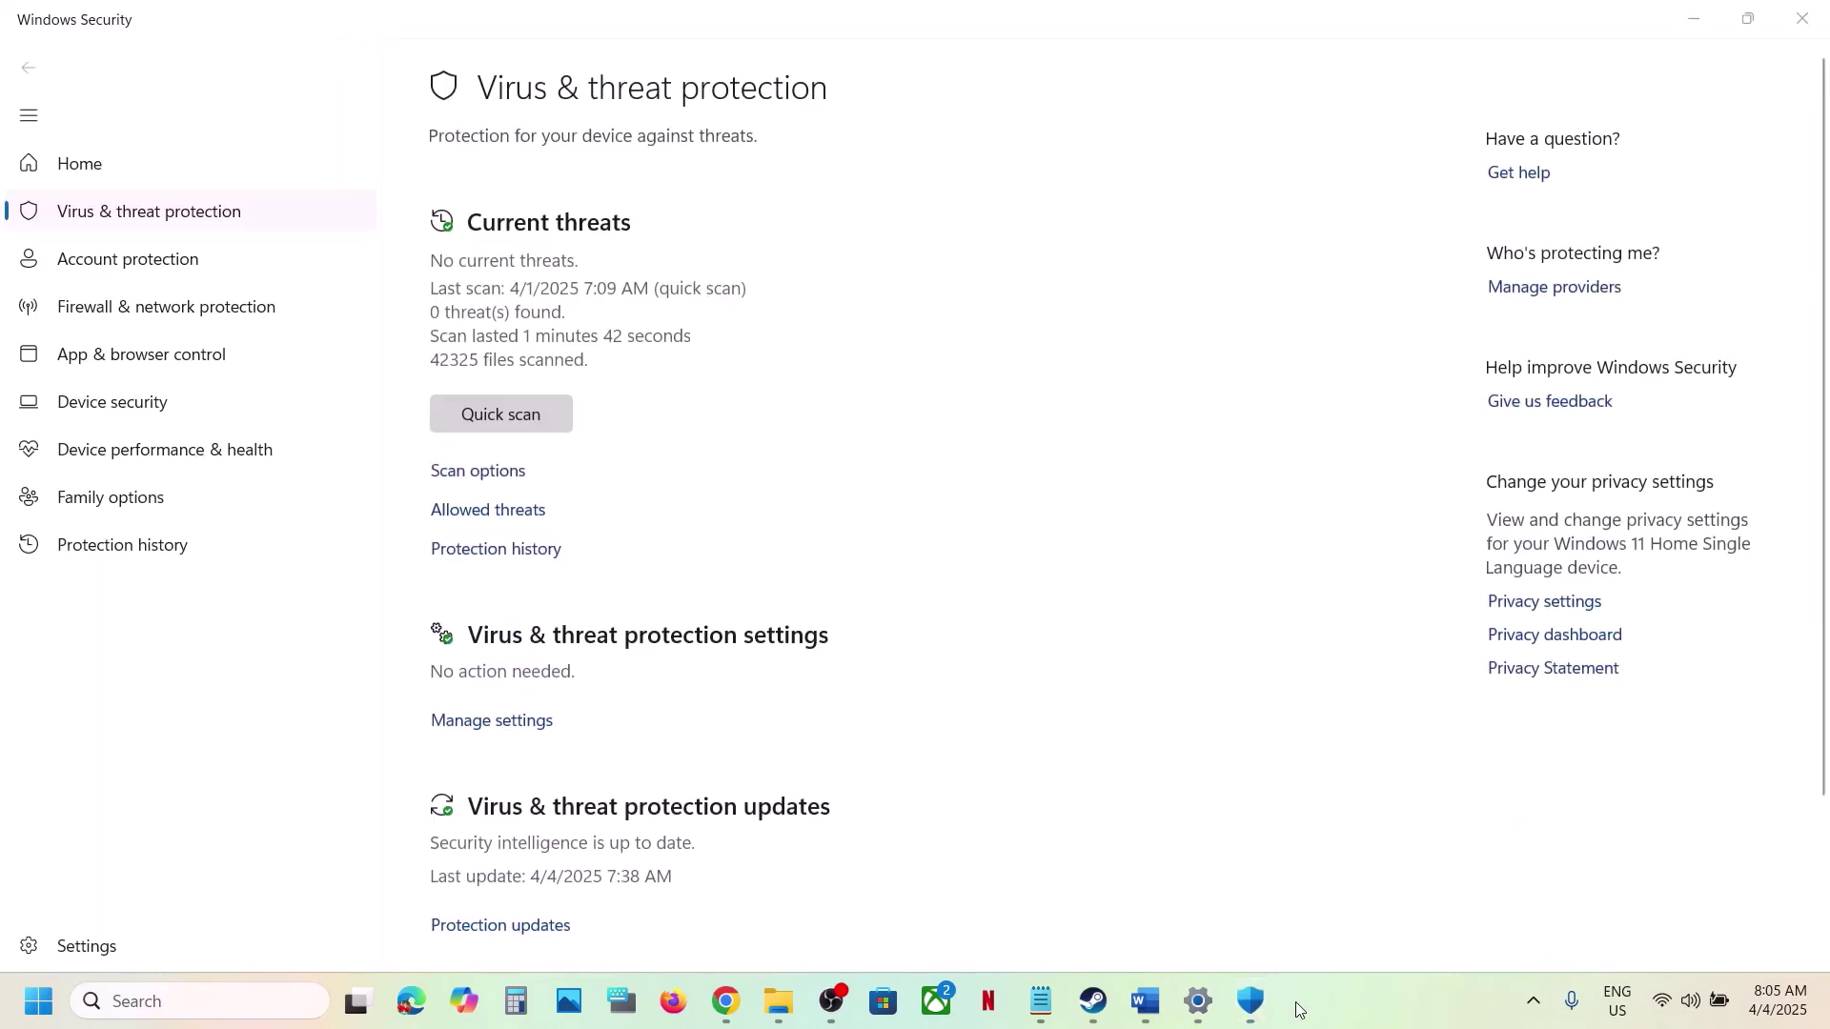
click(682, 370)
Open the ransomware protection settings and the list of apps allowed through Controlled folder access
scroll(690, 425, down, 3)
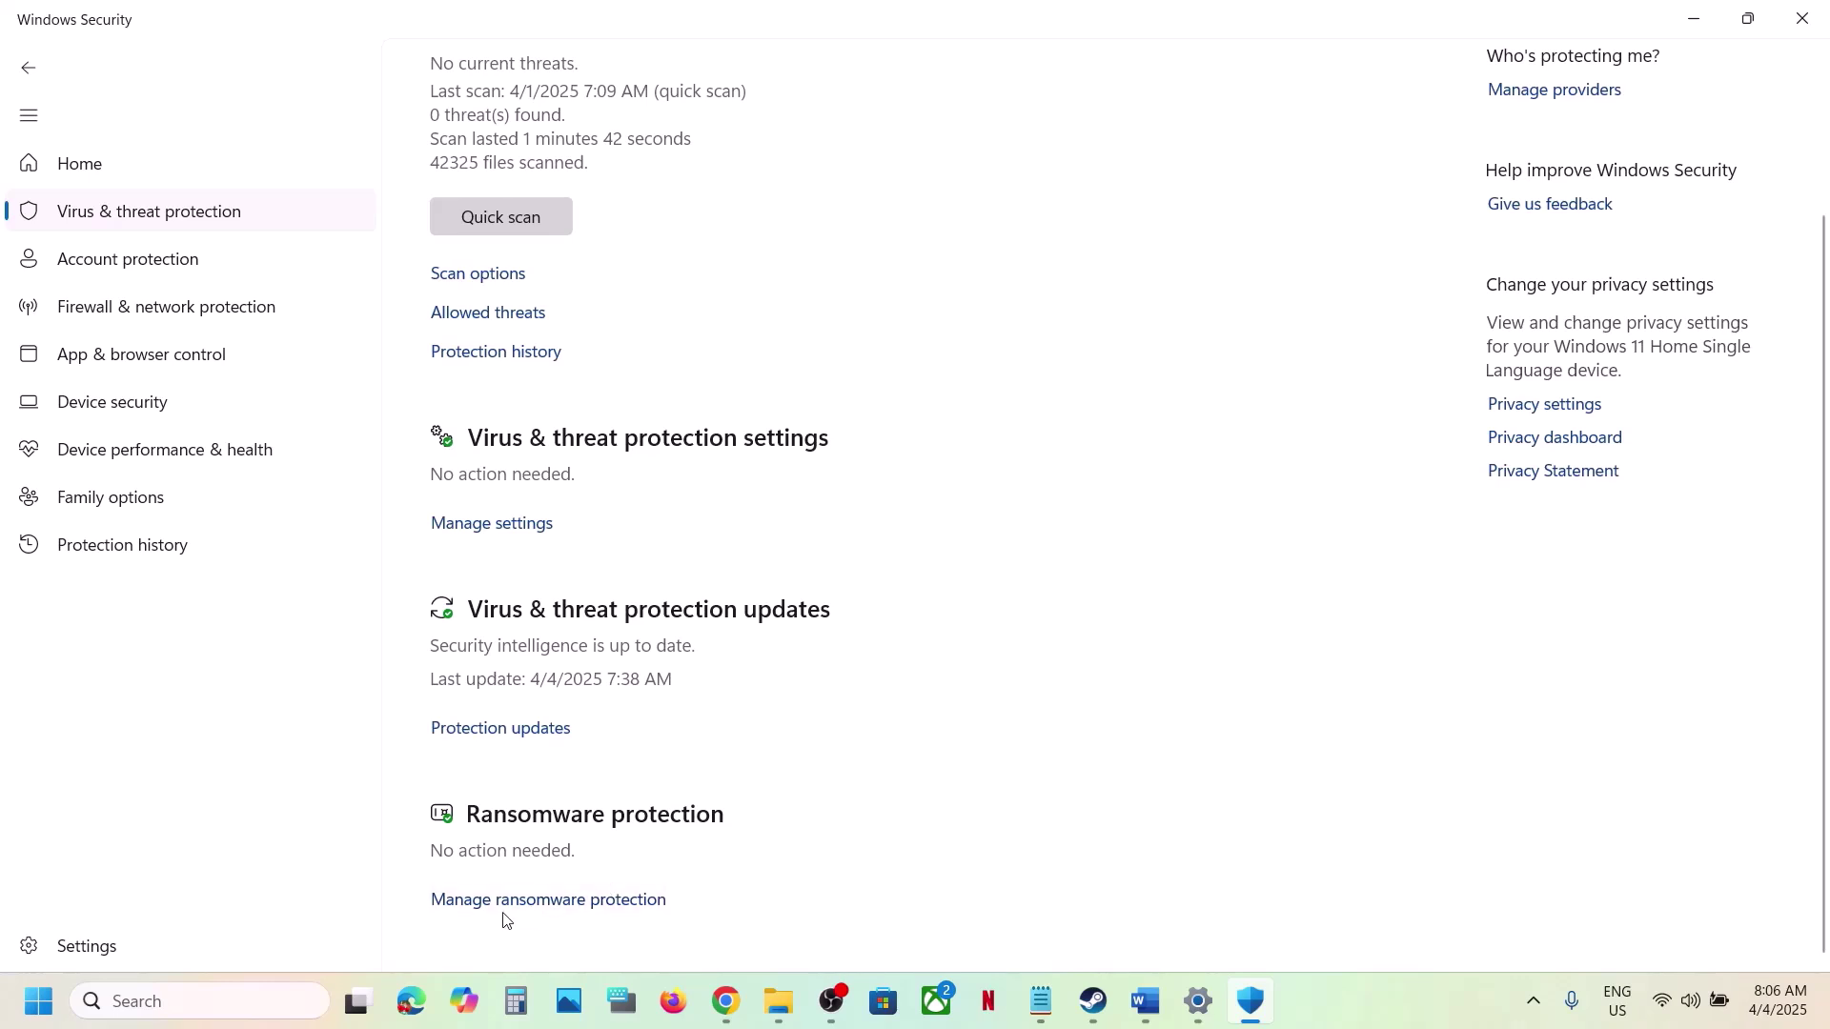
click(554, 901)
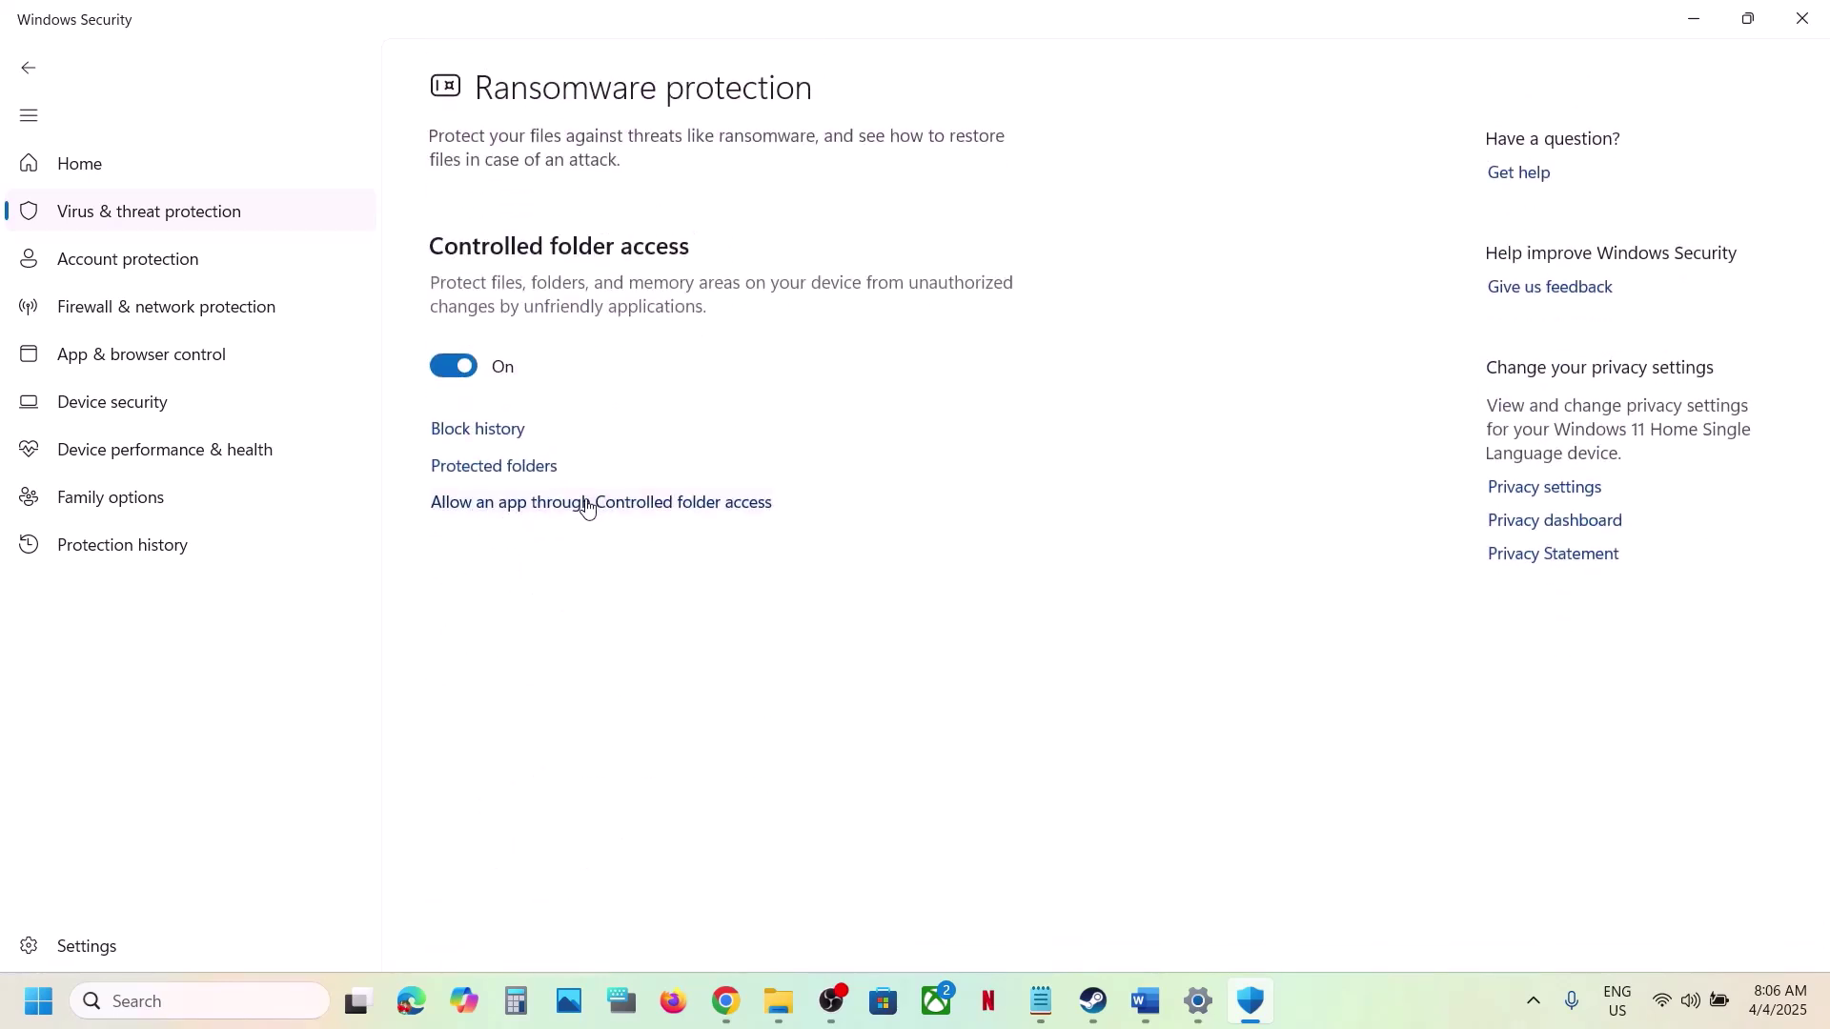
click(588, 503)
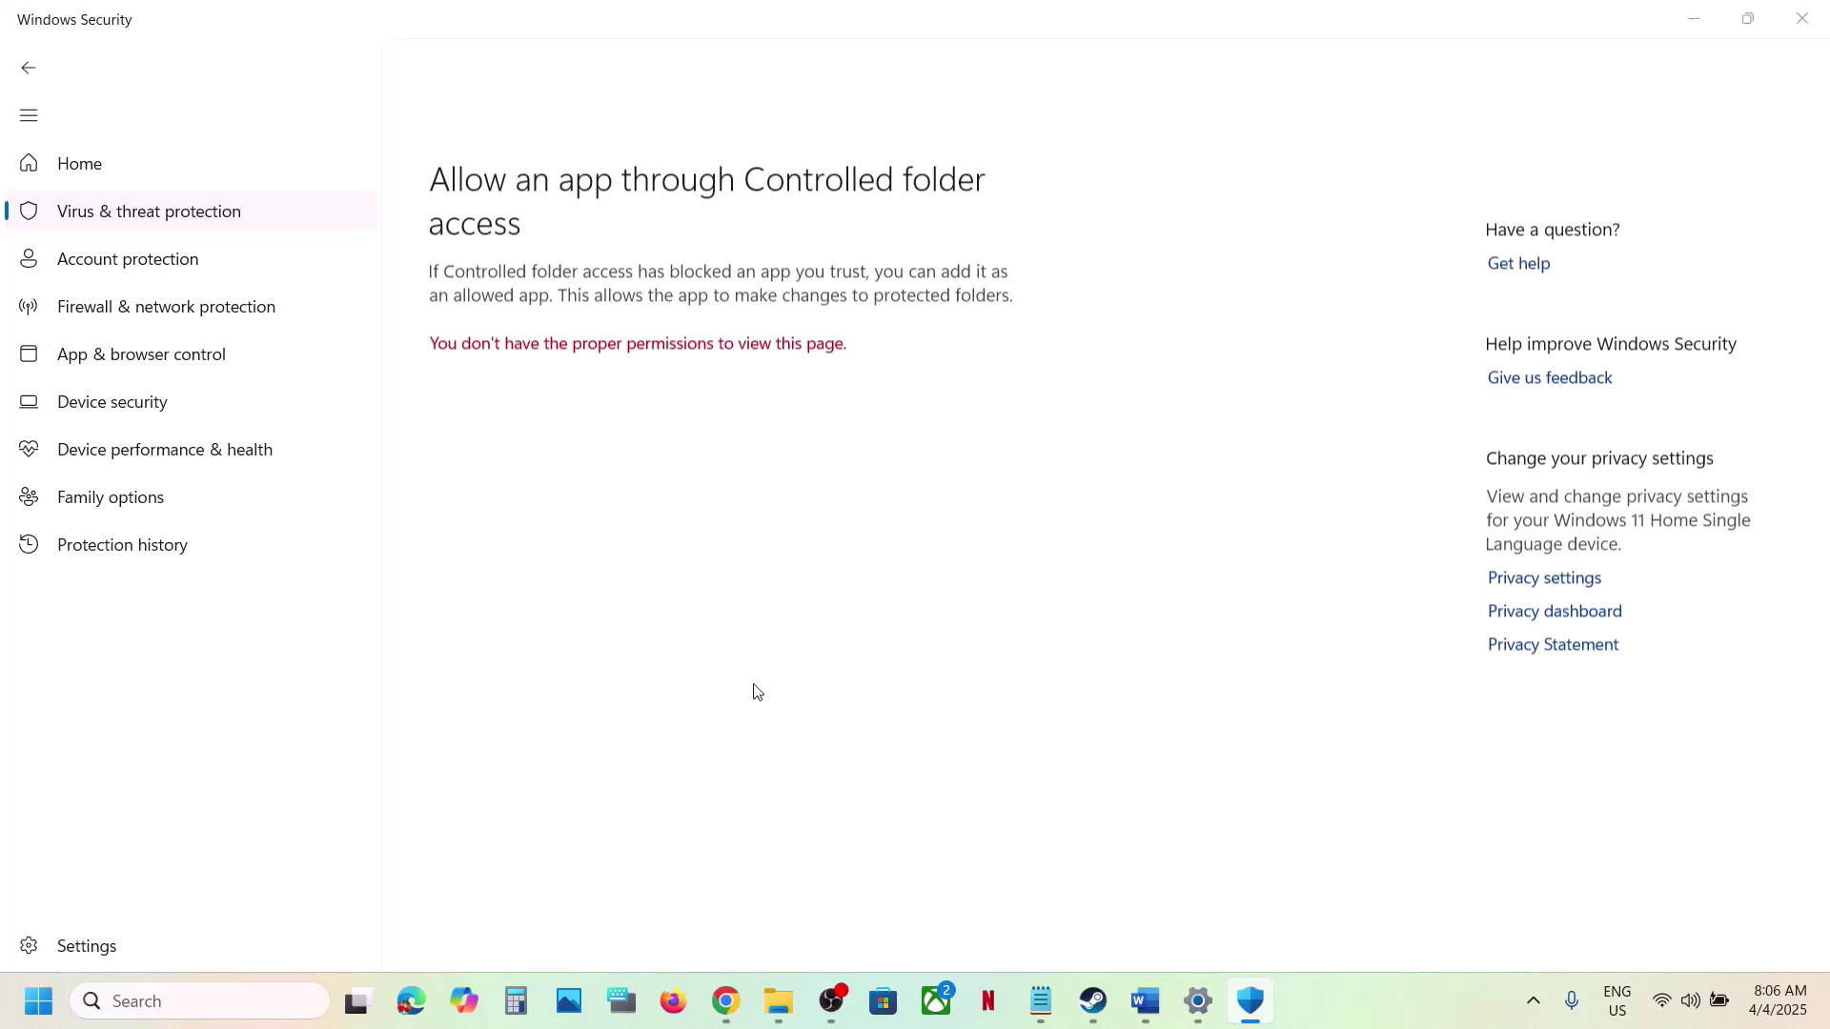
Start adding an allowed app by browsing all apps and go to C:\Program Files (x86)\Steam\steamapps\common
scroll(589, 303, down, 3)
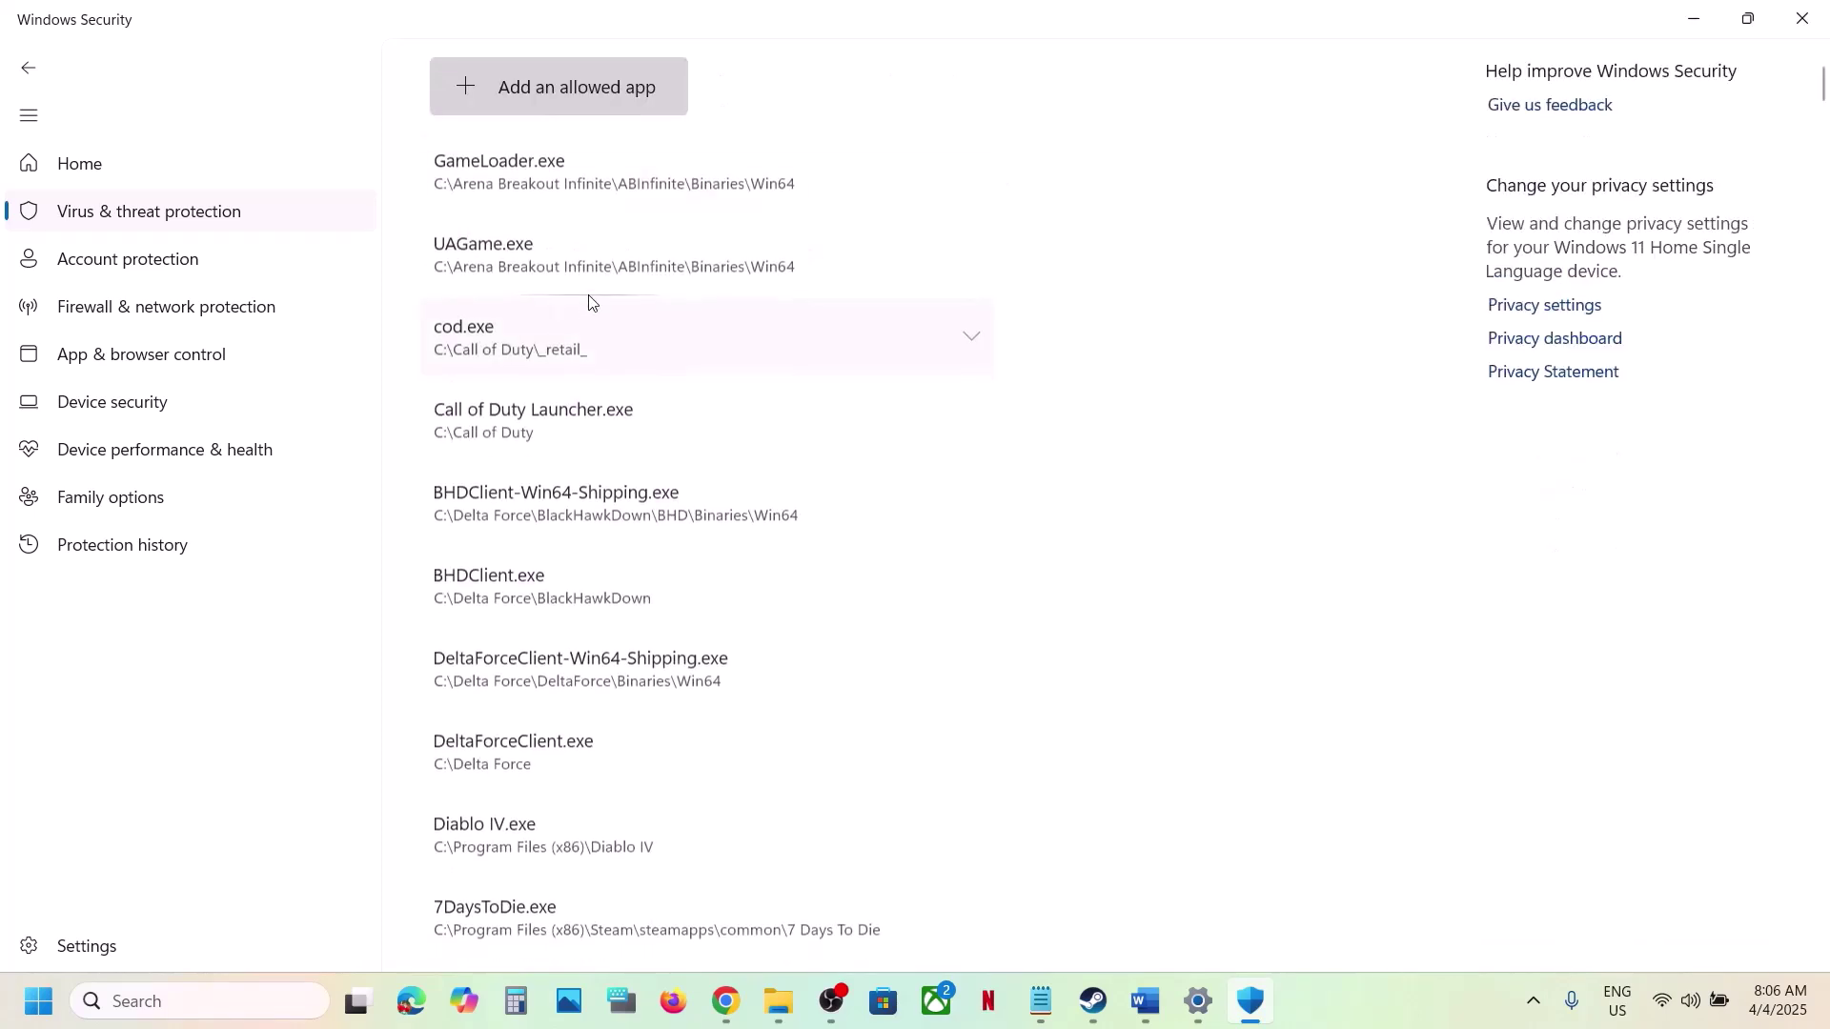
click(577, 114)
click(602, 185)
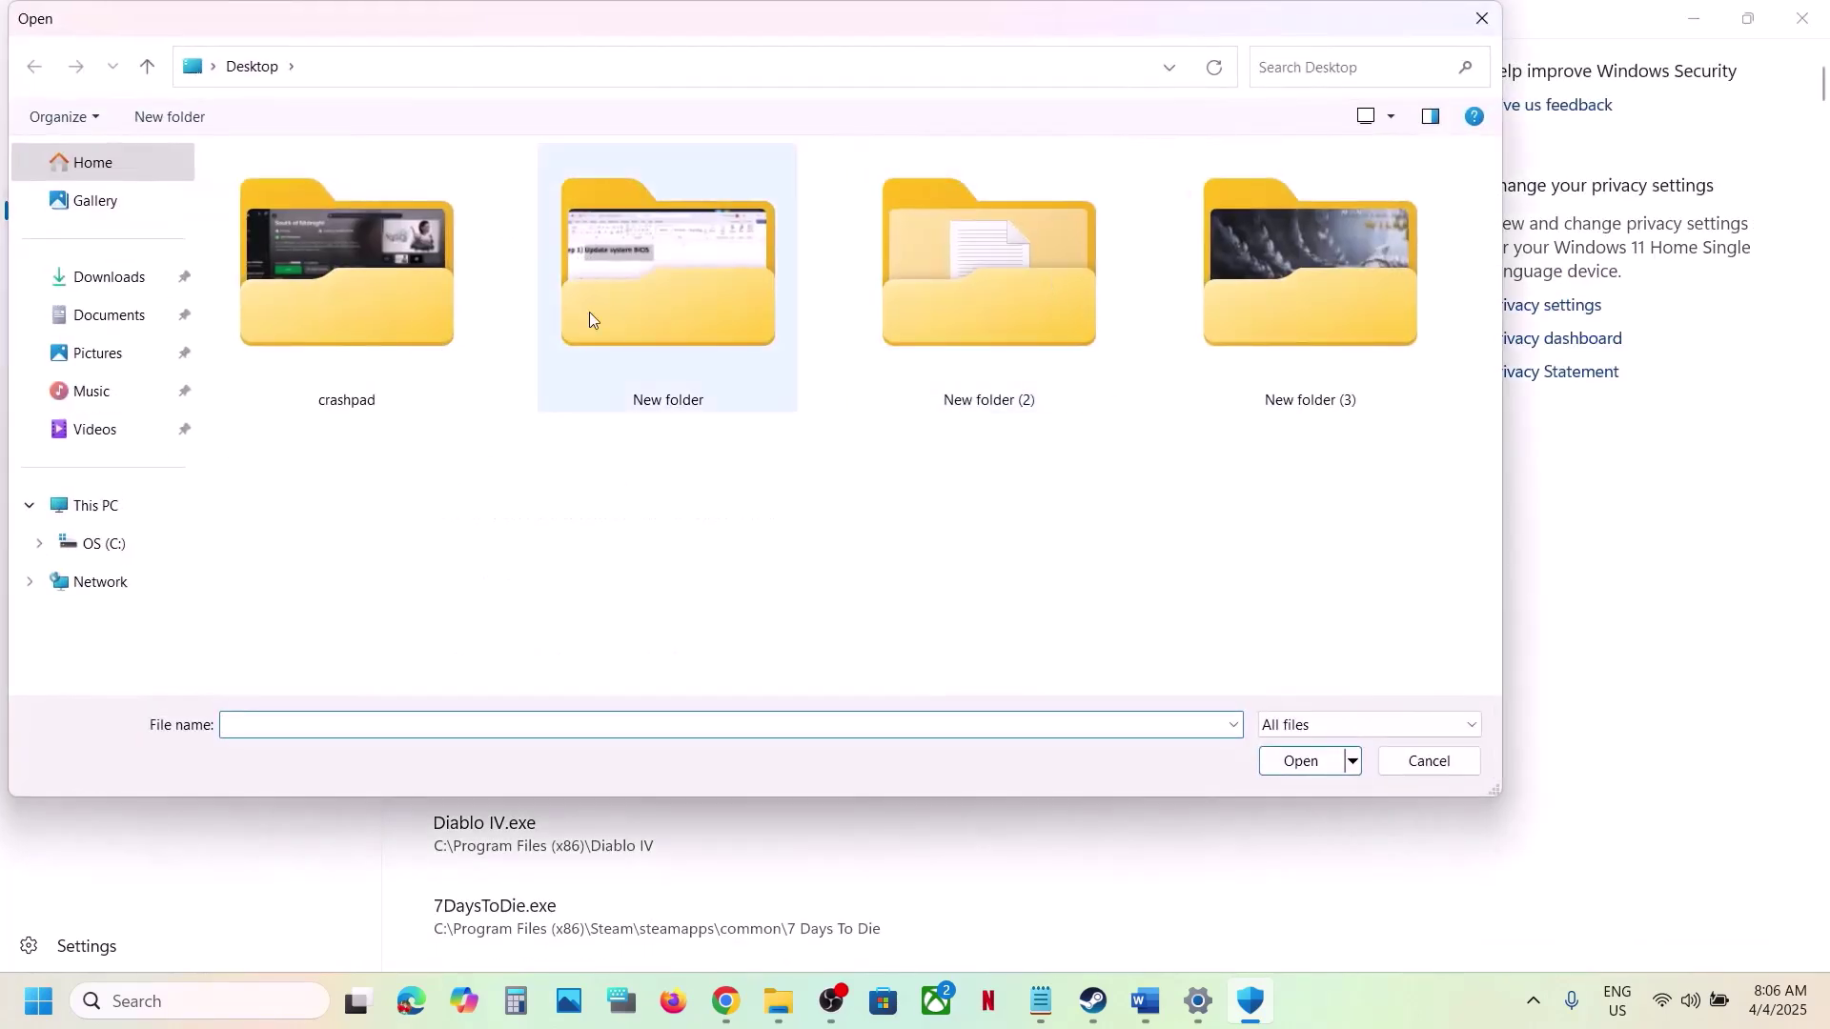
click(117, 506)
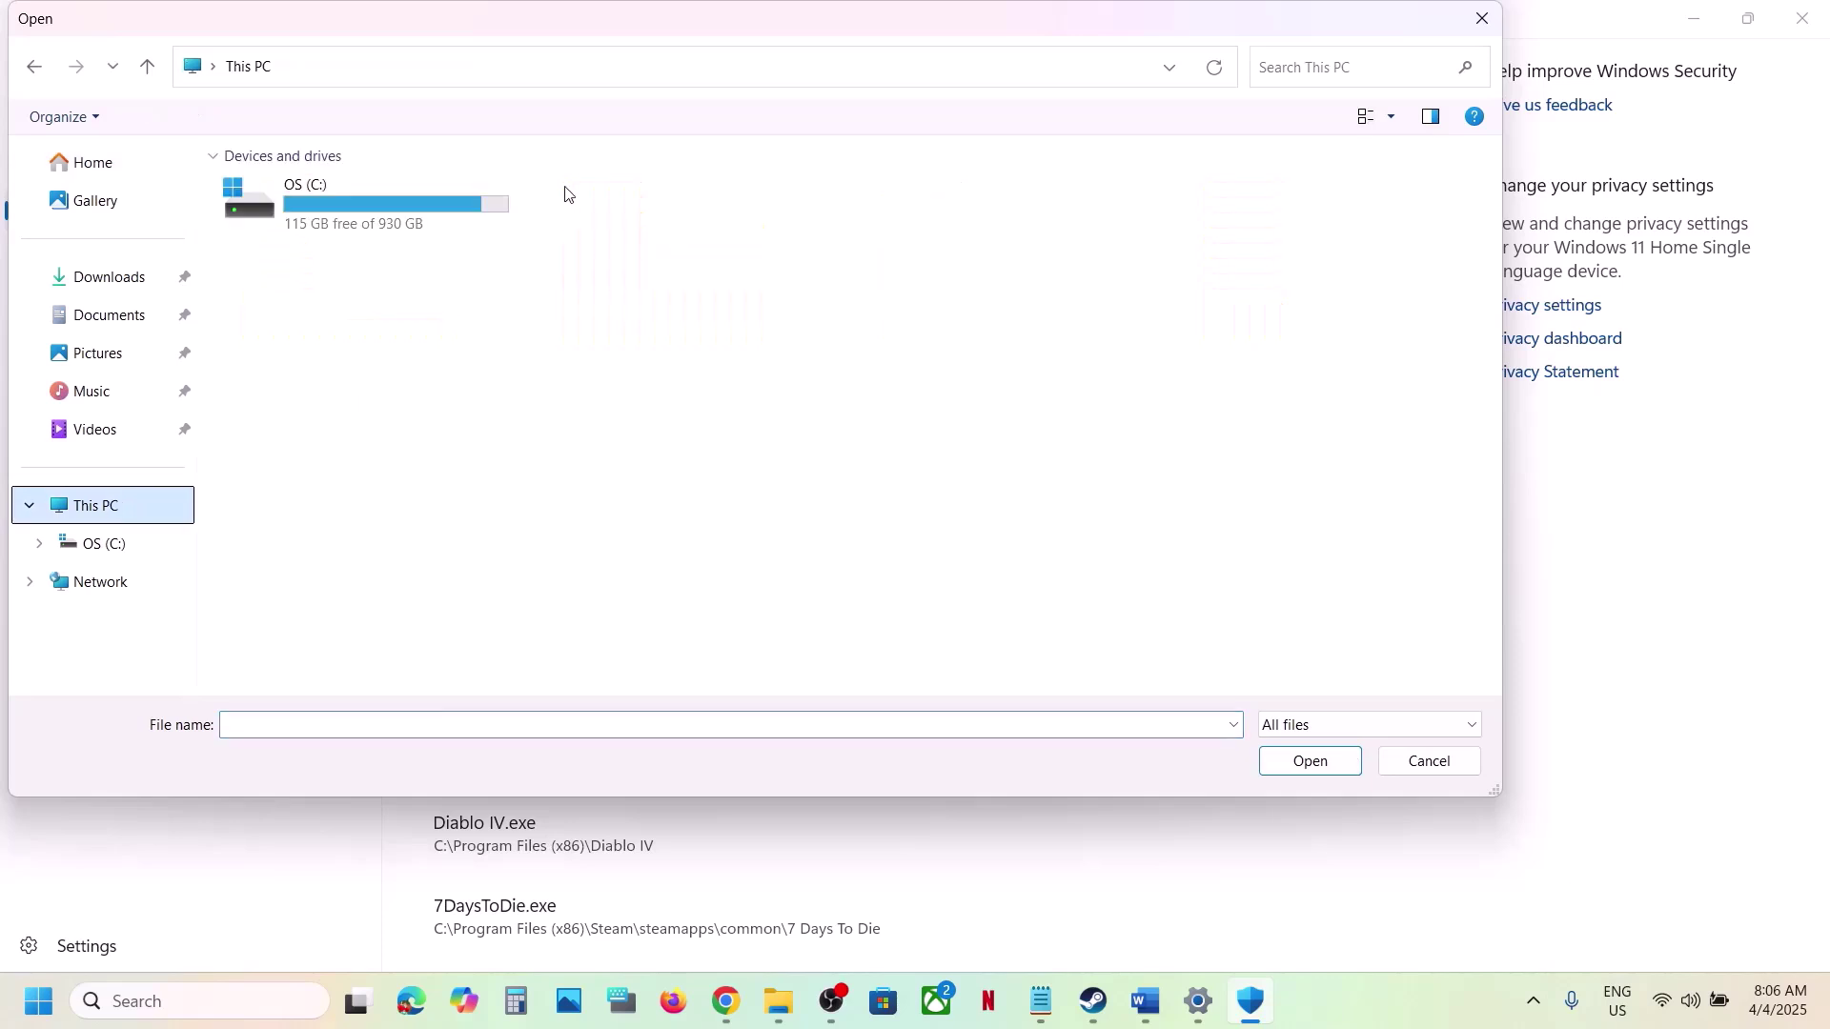
double_click(398, 208)
double_click(362, 437)
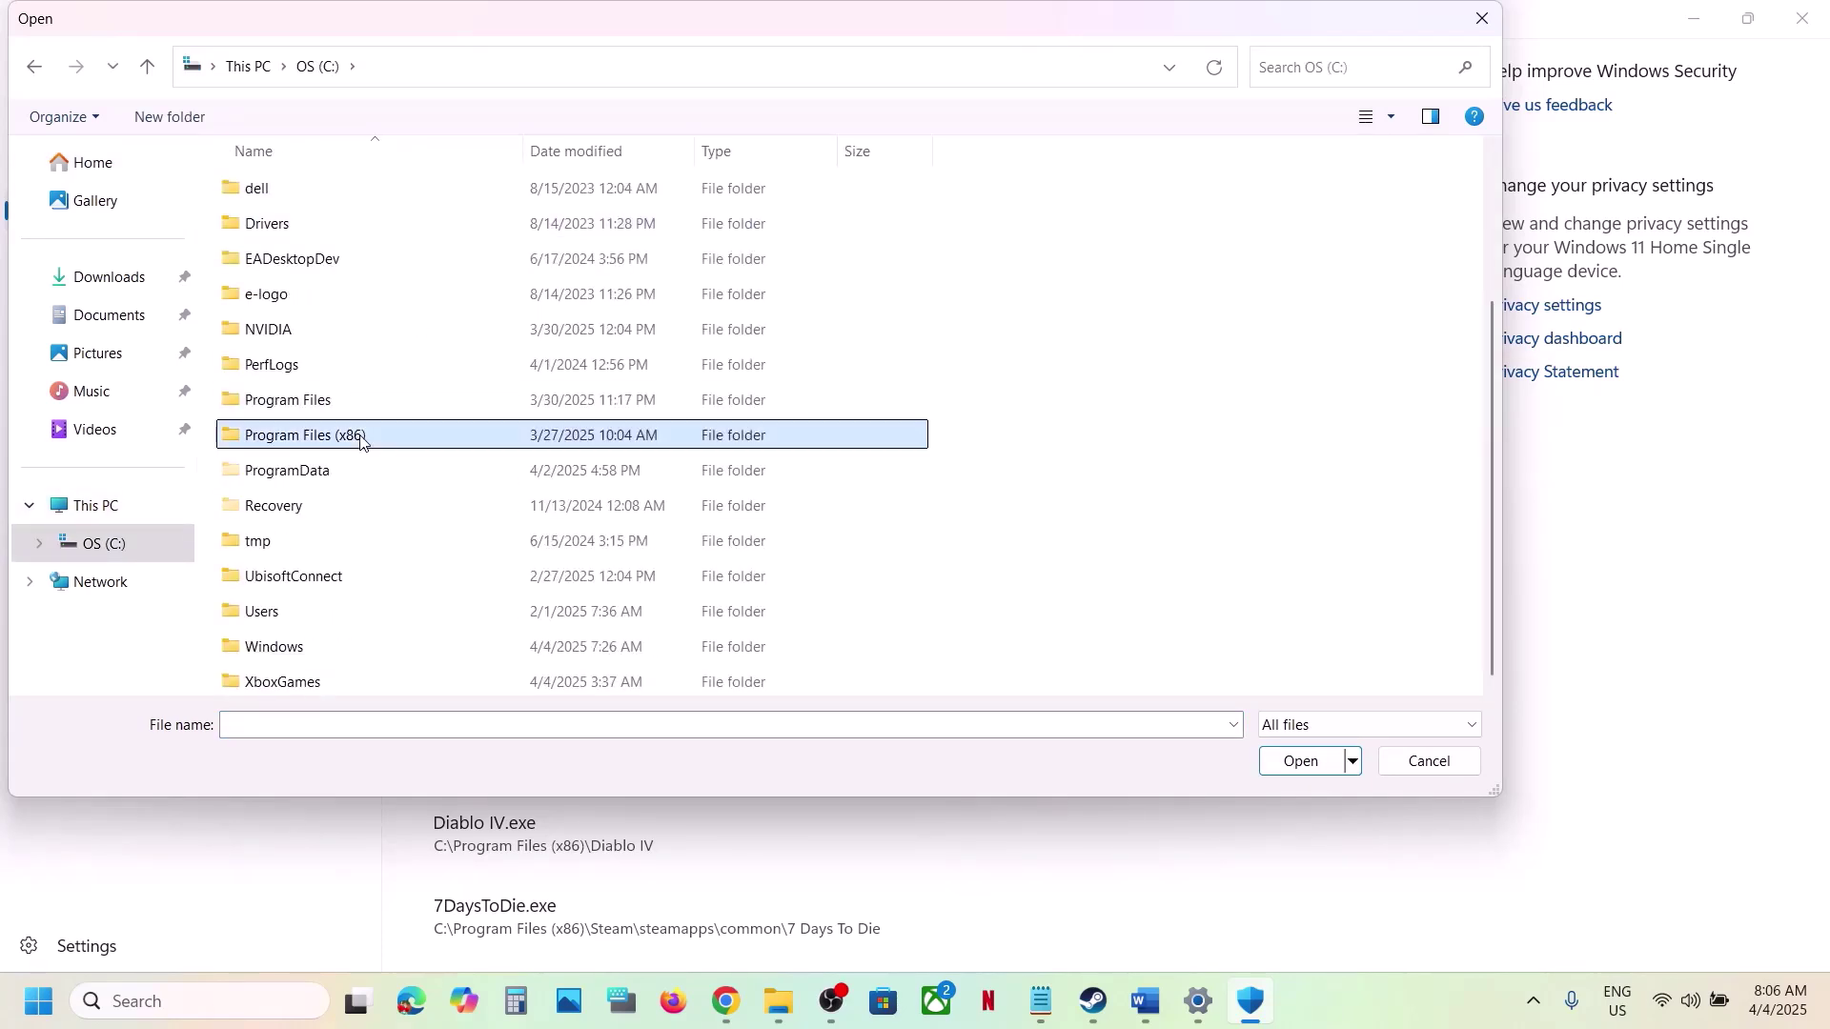
scroll(333, 495, down, 5)
double_click(327, 510)
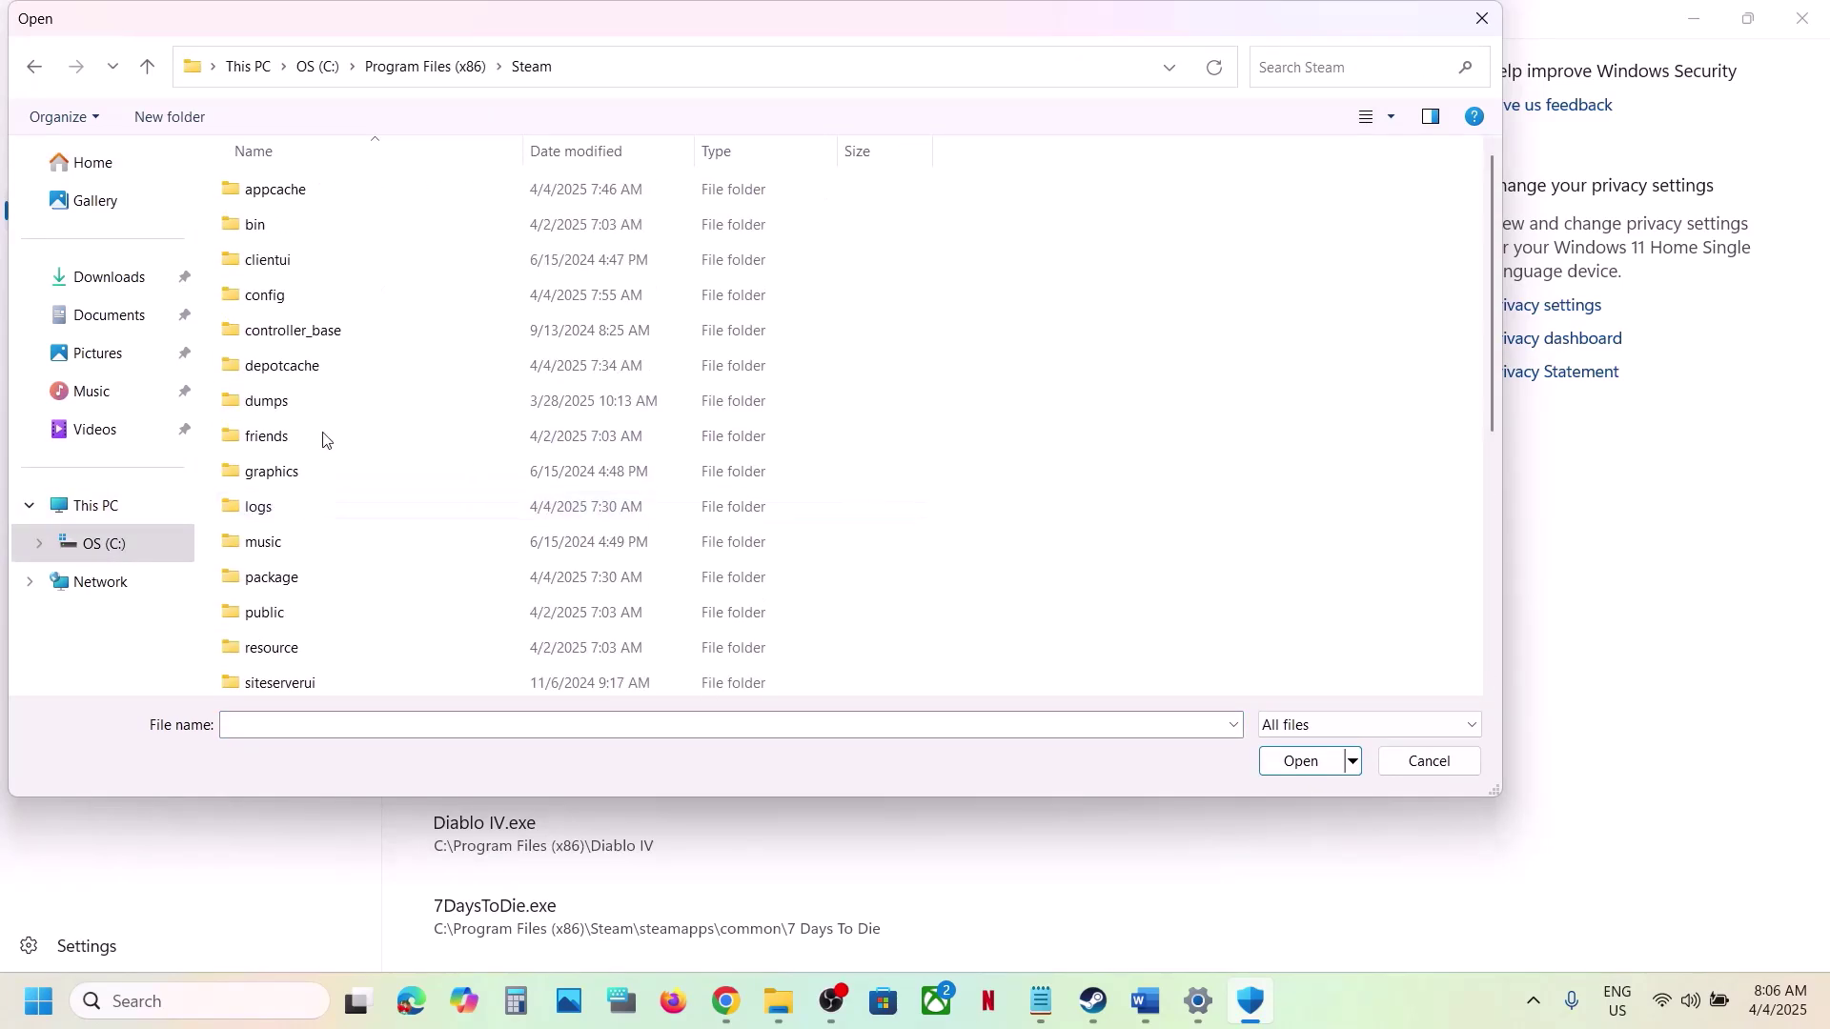
scroll(340, 443, down, 5)
double_click(286, 295)
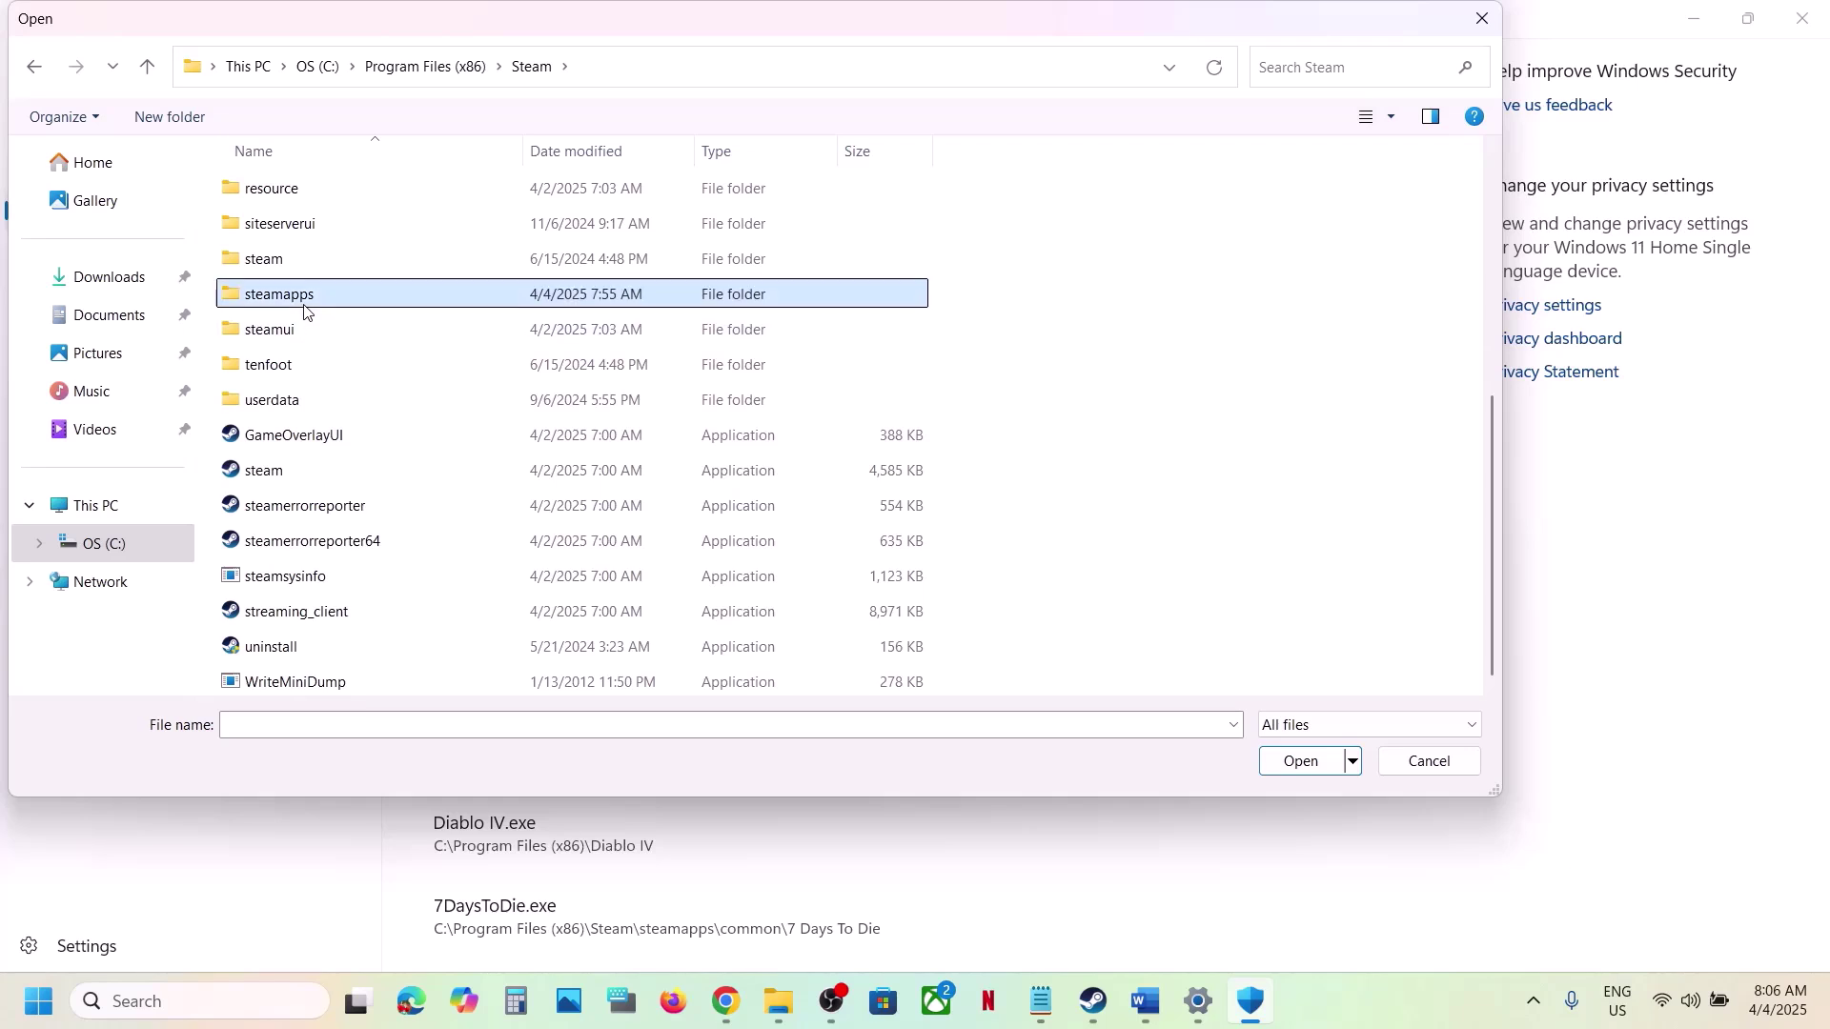
double_click(303, 188)
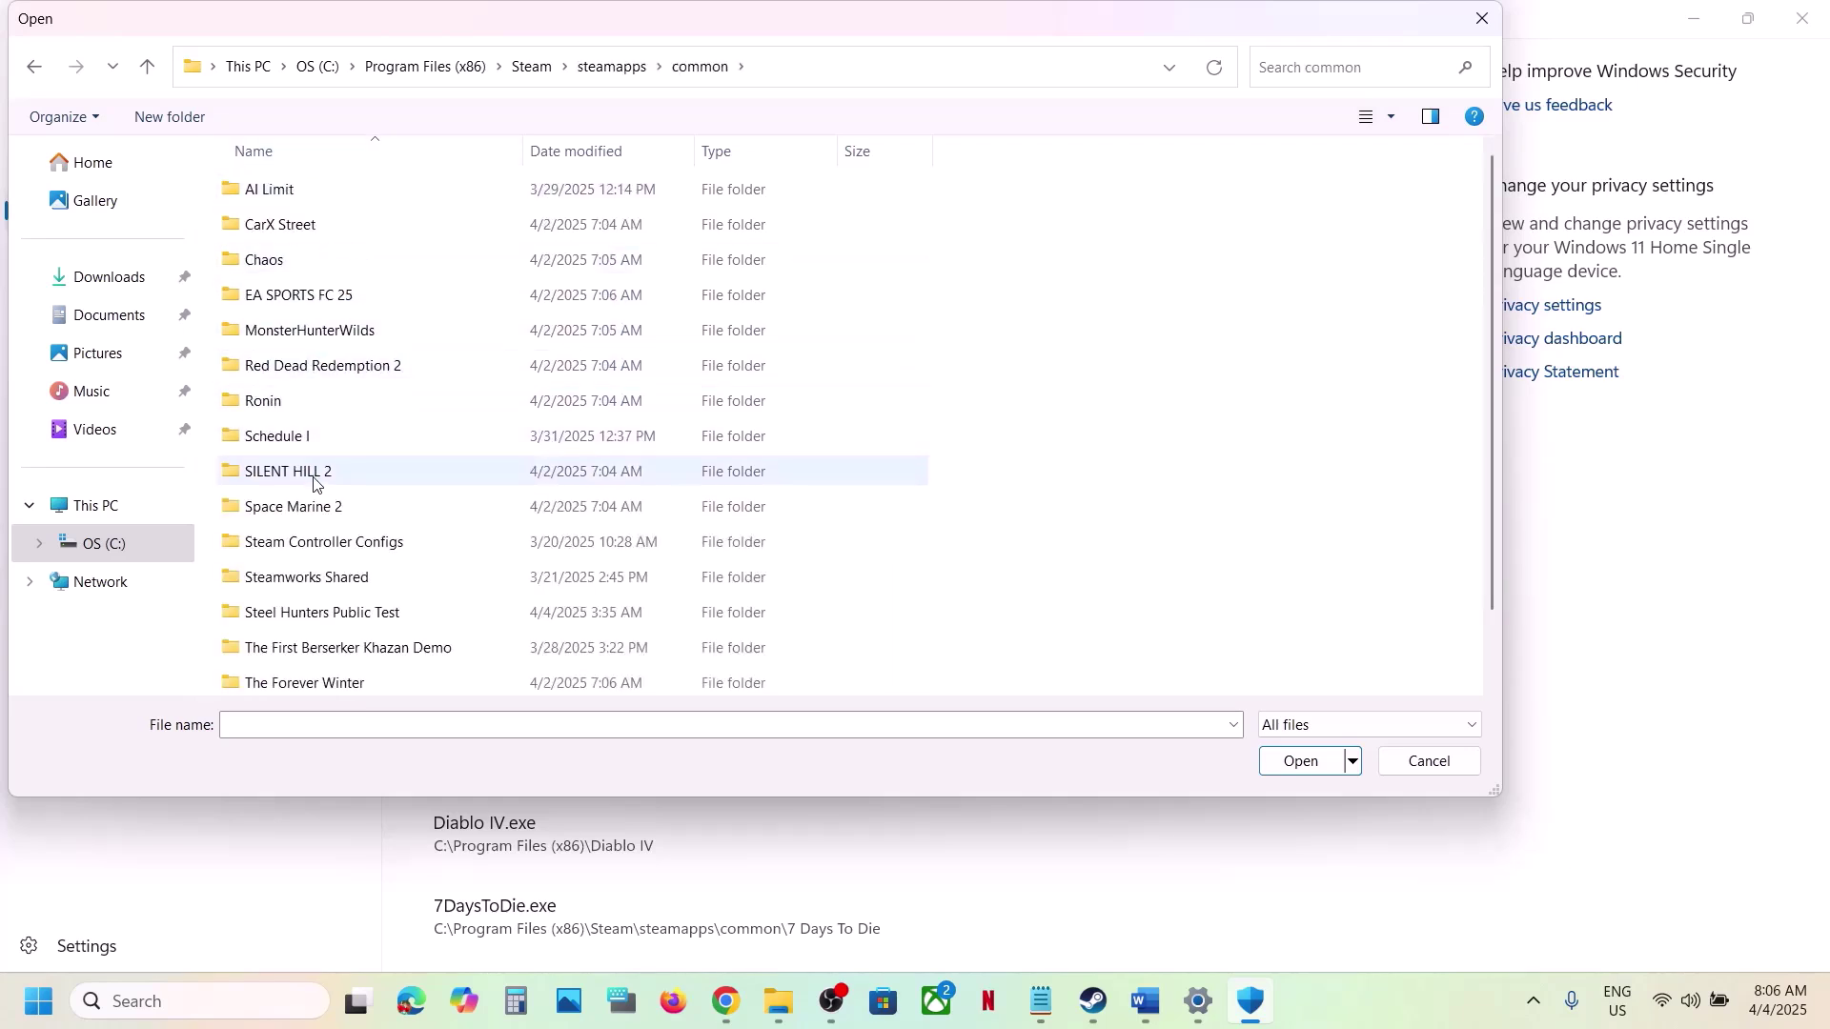
Allow tlou-ii from The Last of Us Part II folder through Controlled folder access
scroll(315, 482, down, 1)
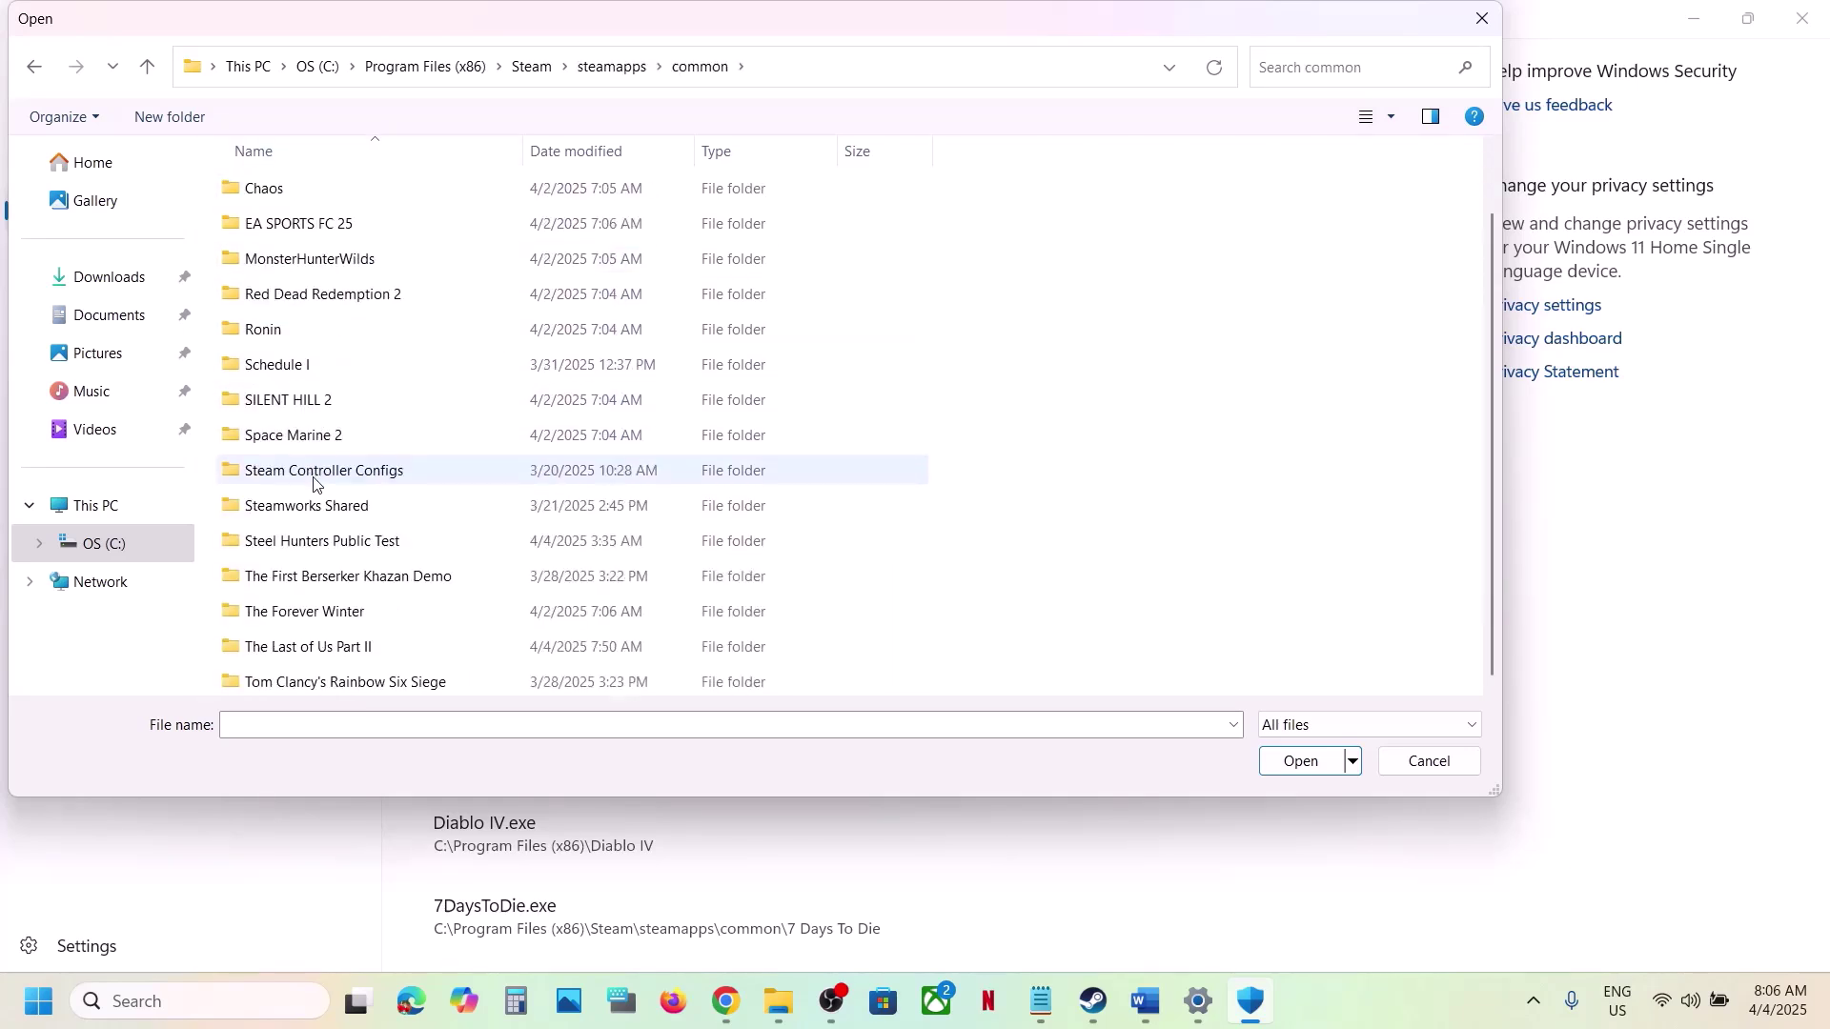
click(320, 650)
double_click(372, 648)
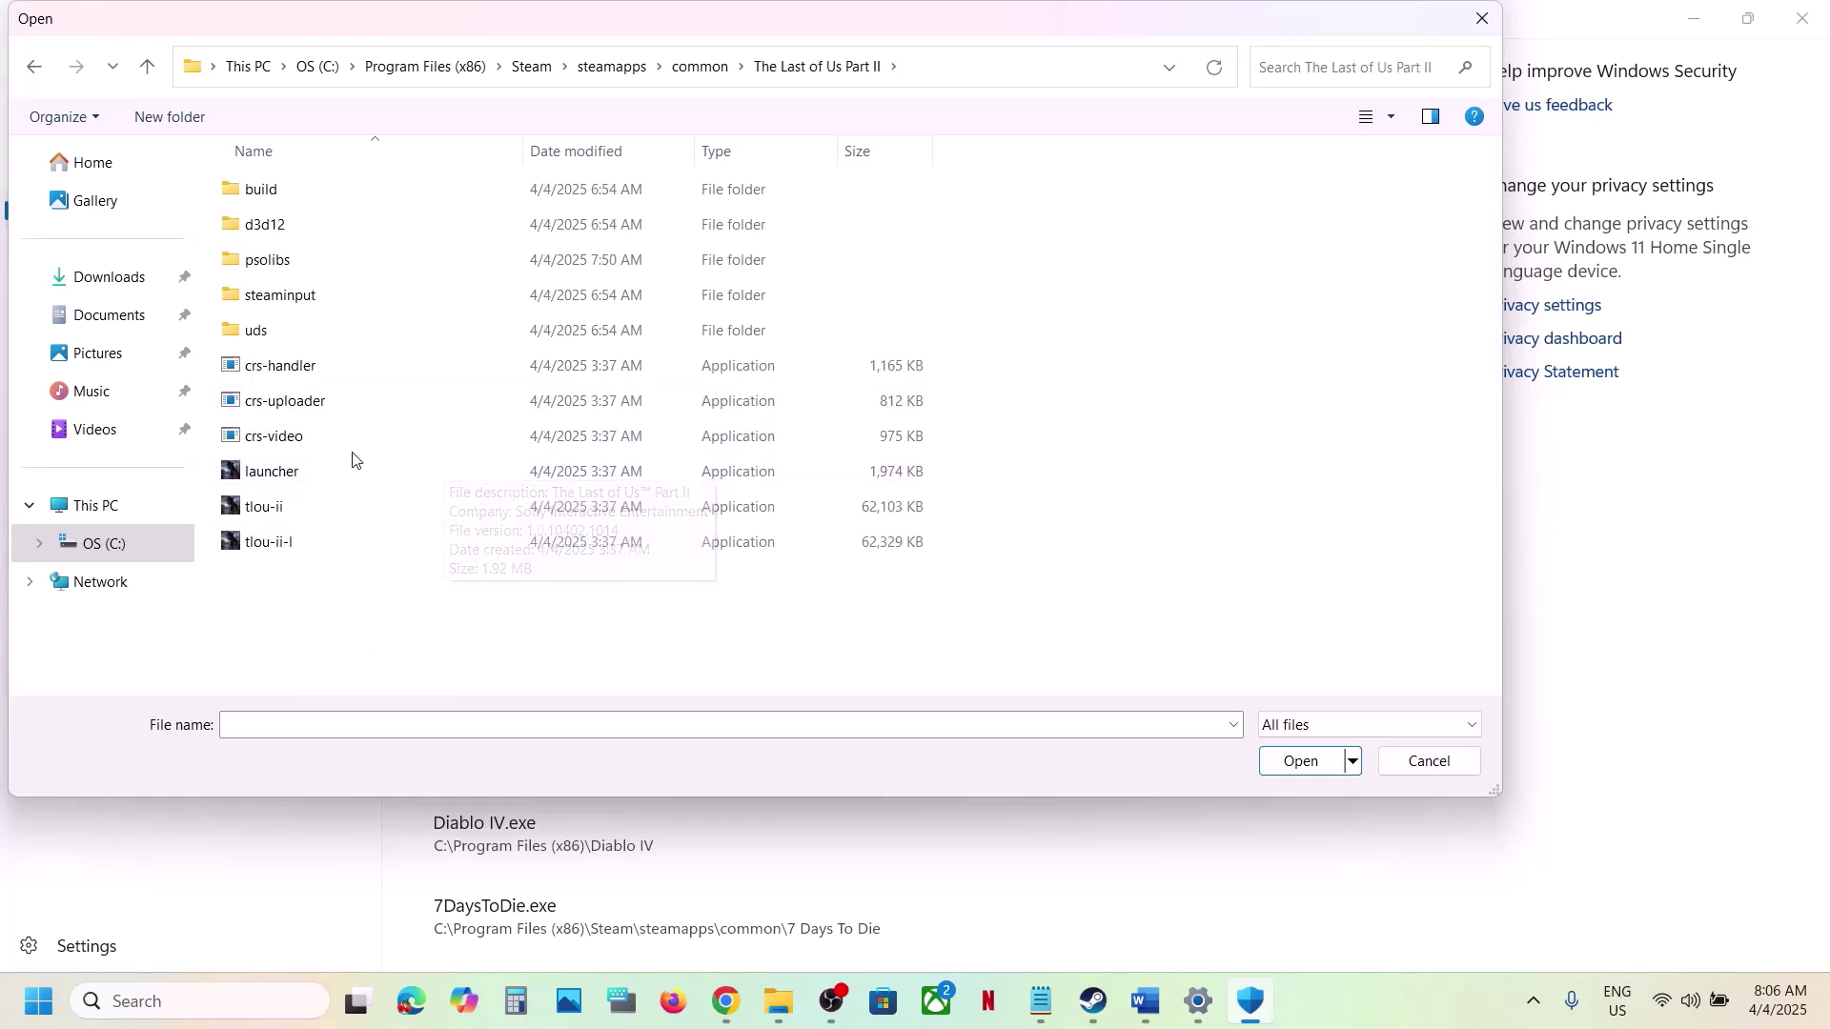
click(293, 508)
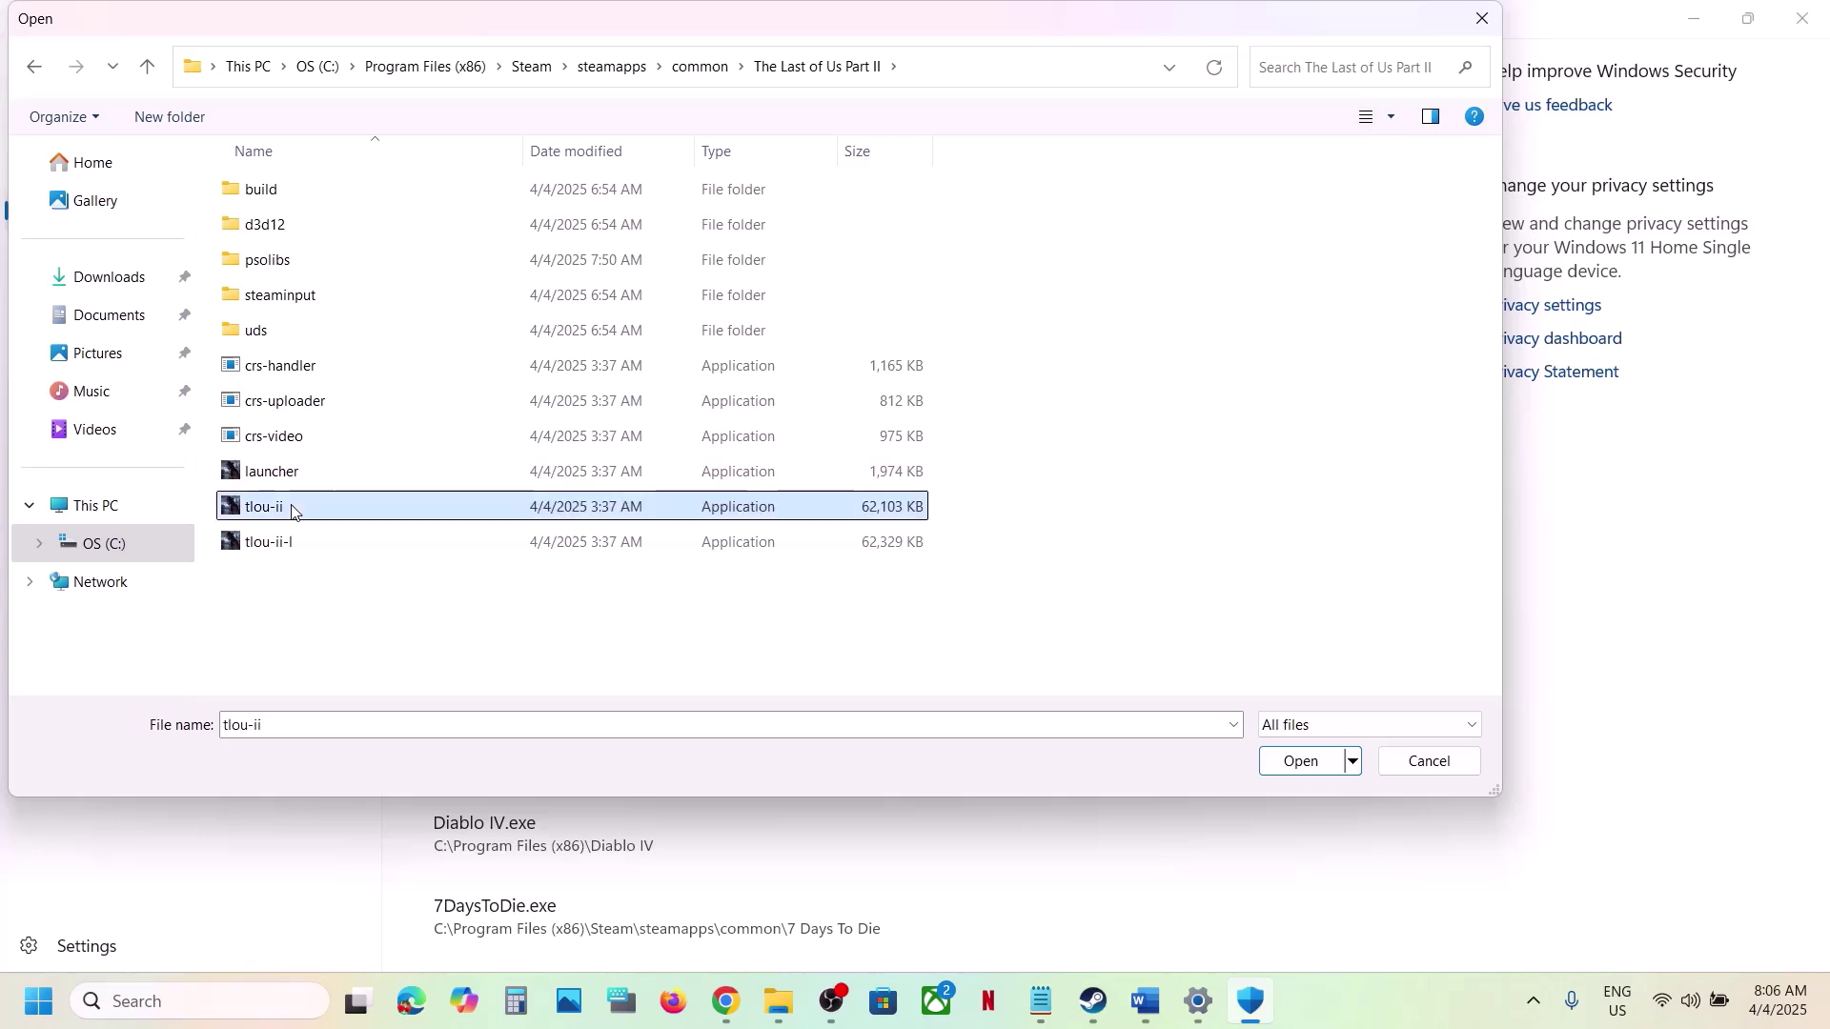
click(1279, 759)
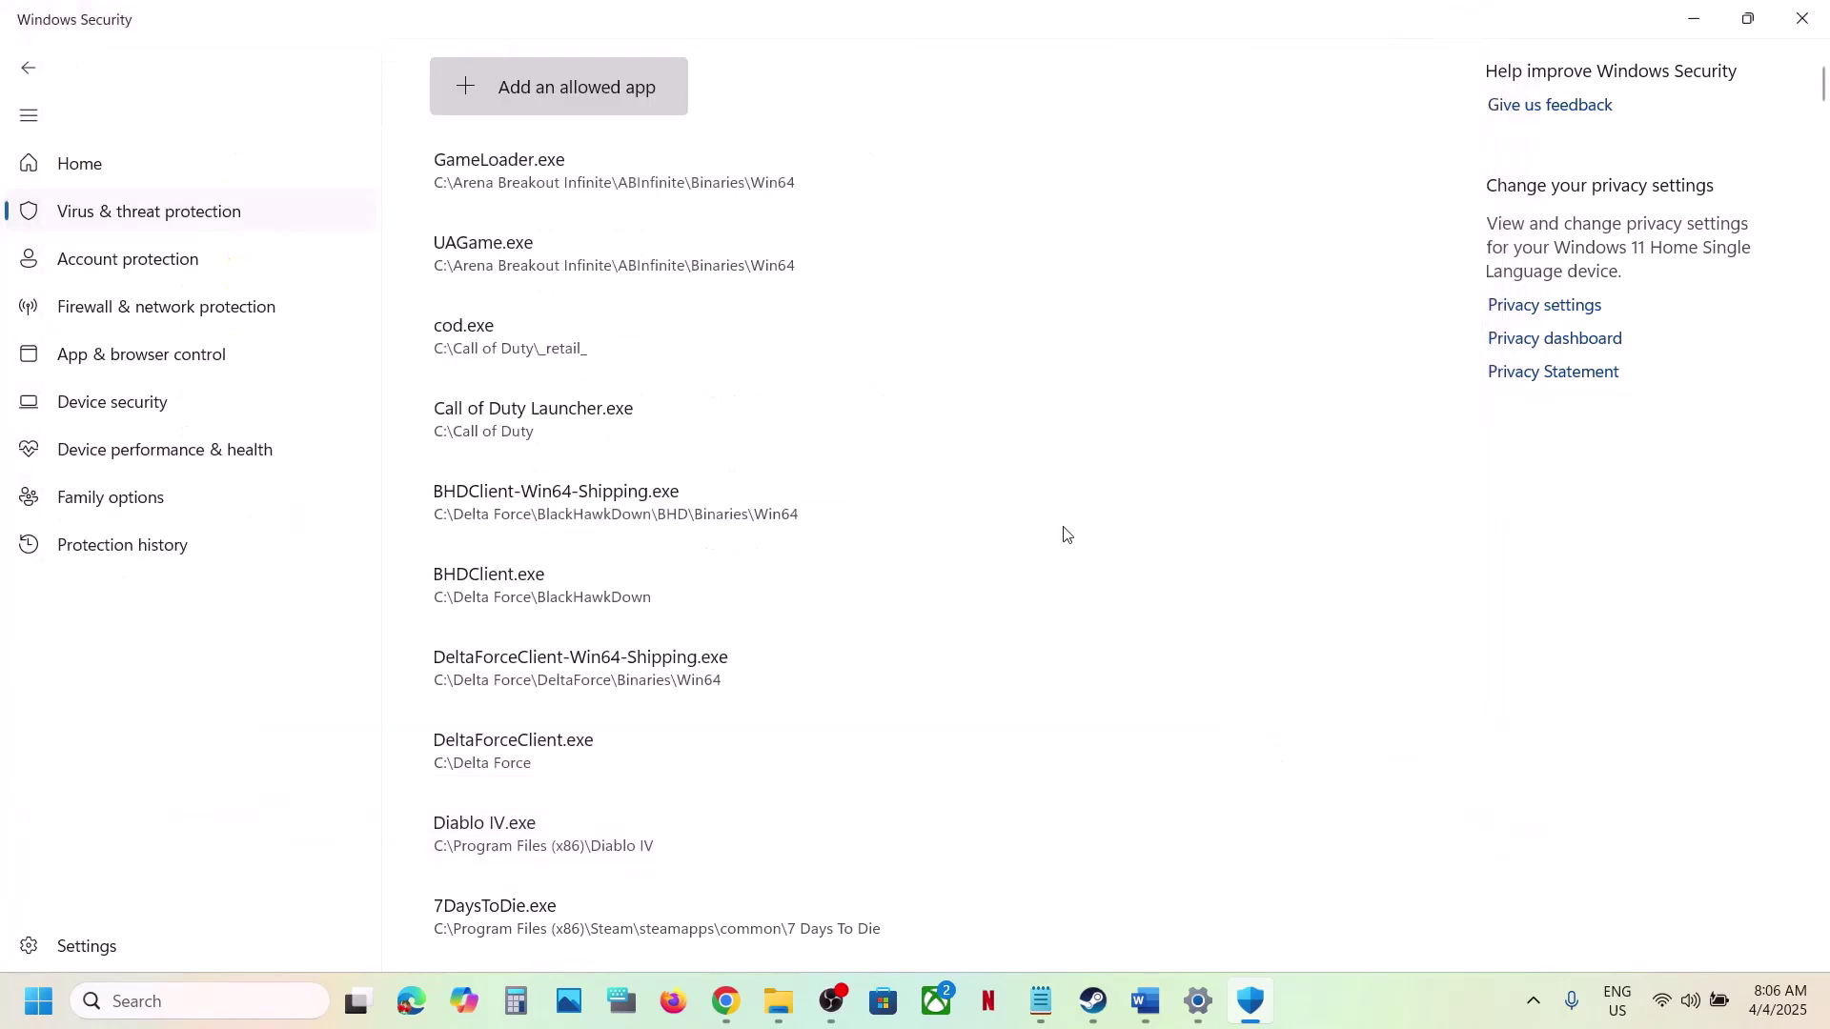
Add tlou-ii-l from the same game folder to the apps allowed through Controlled folder access
click(626, 105)
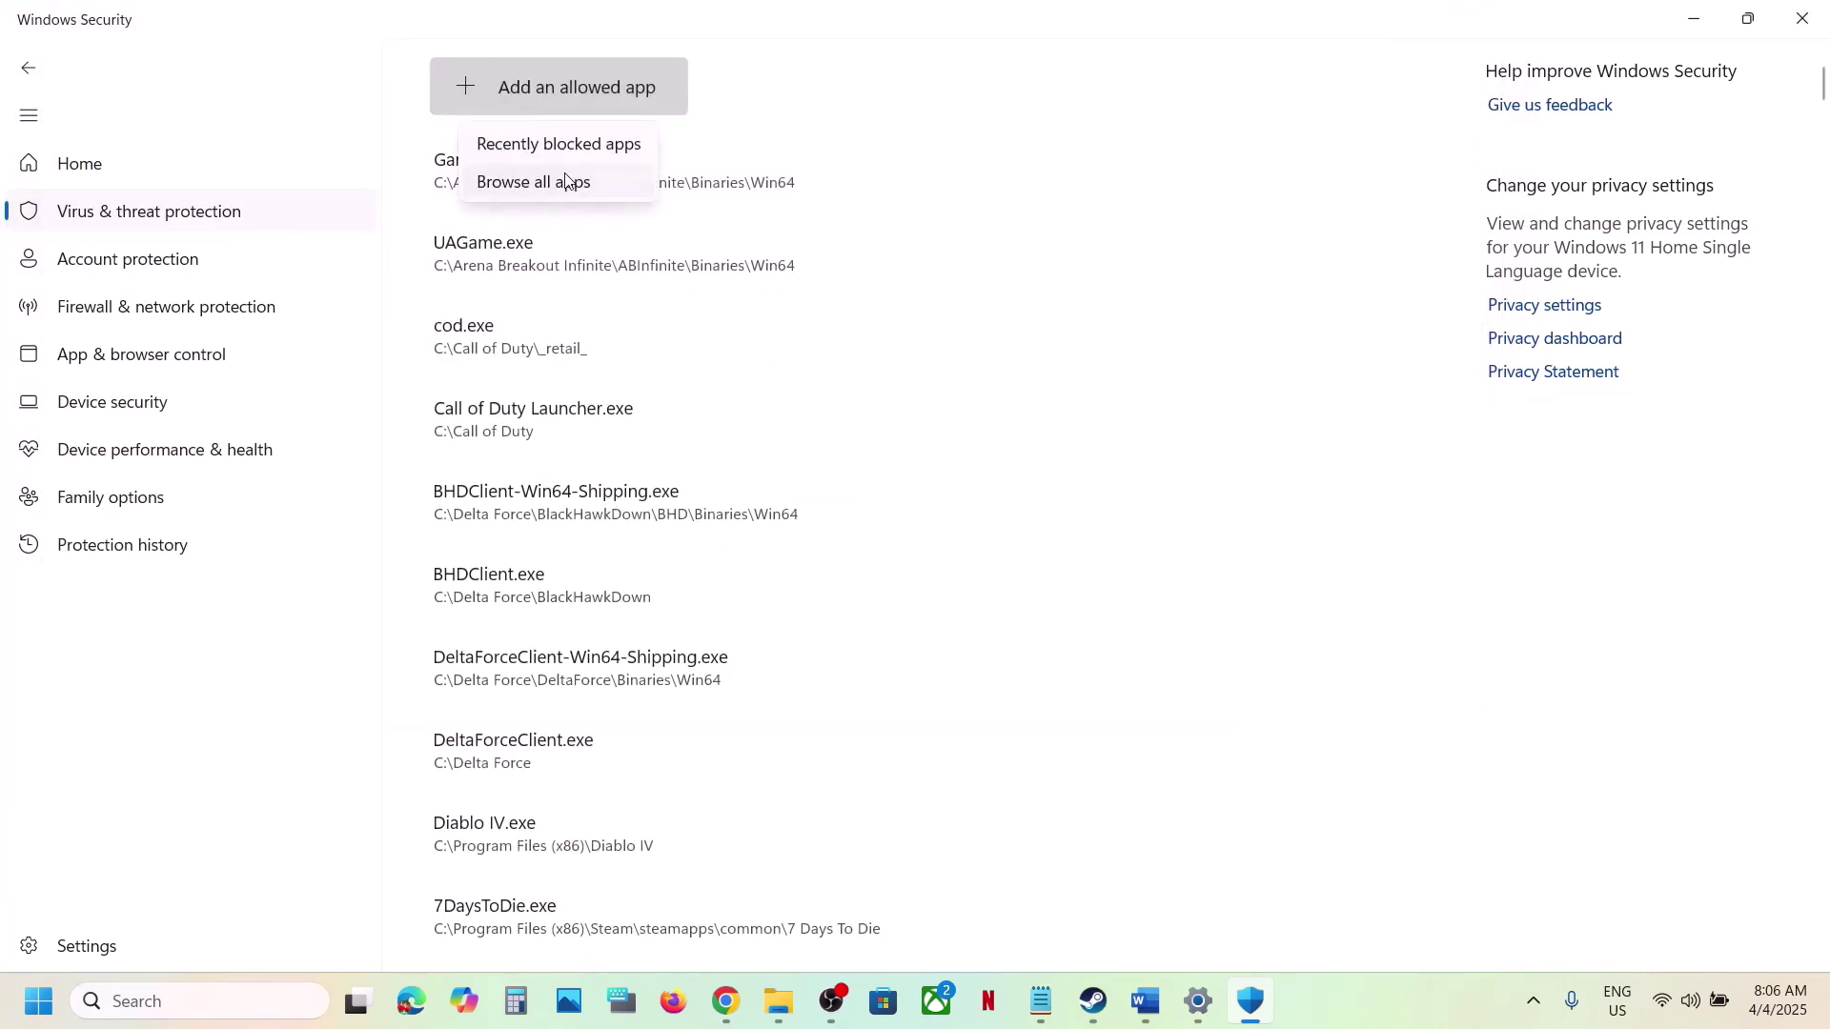
click(534, 181)
click(272, 551)
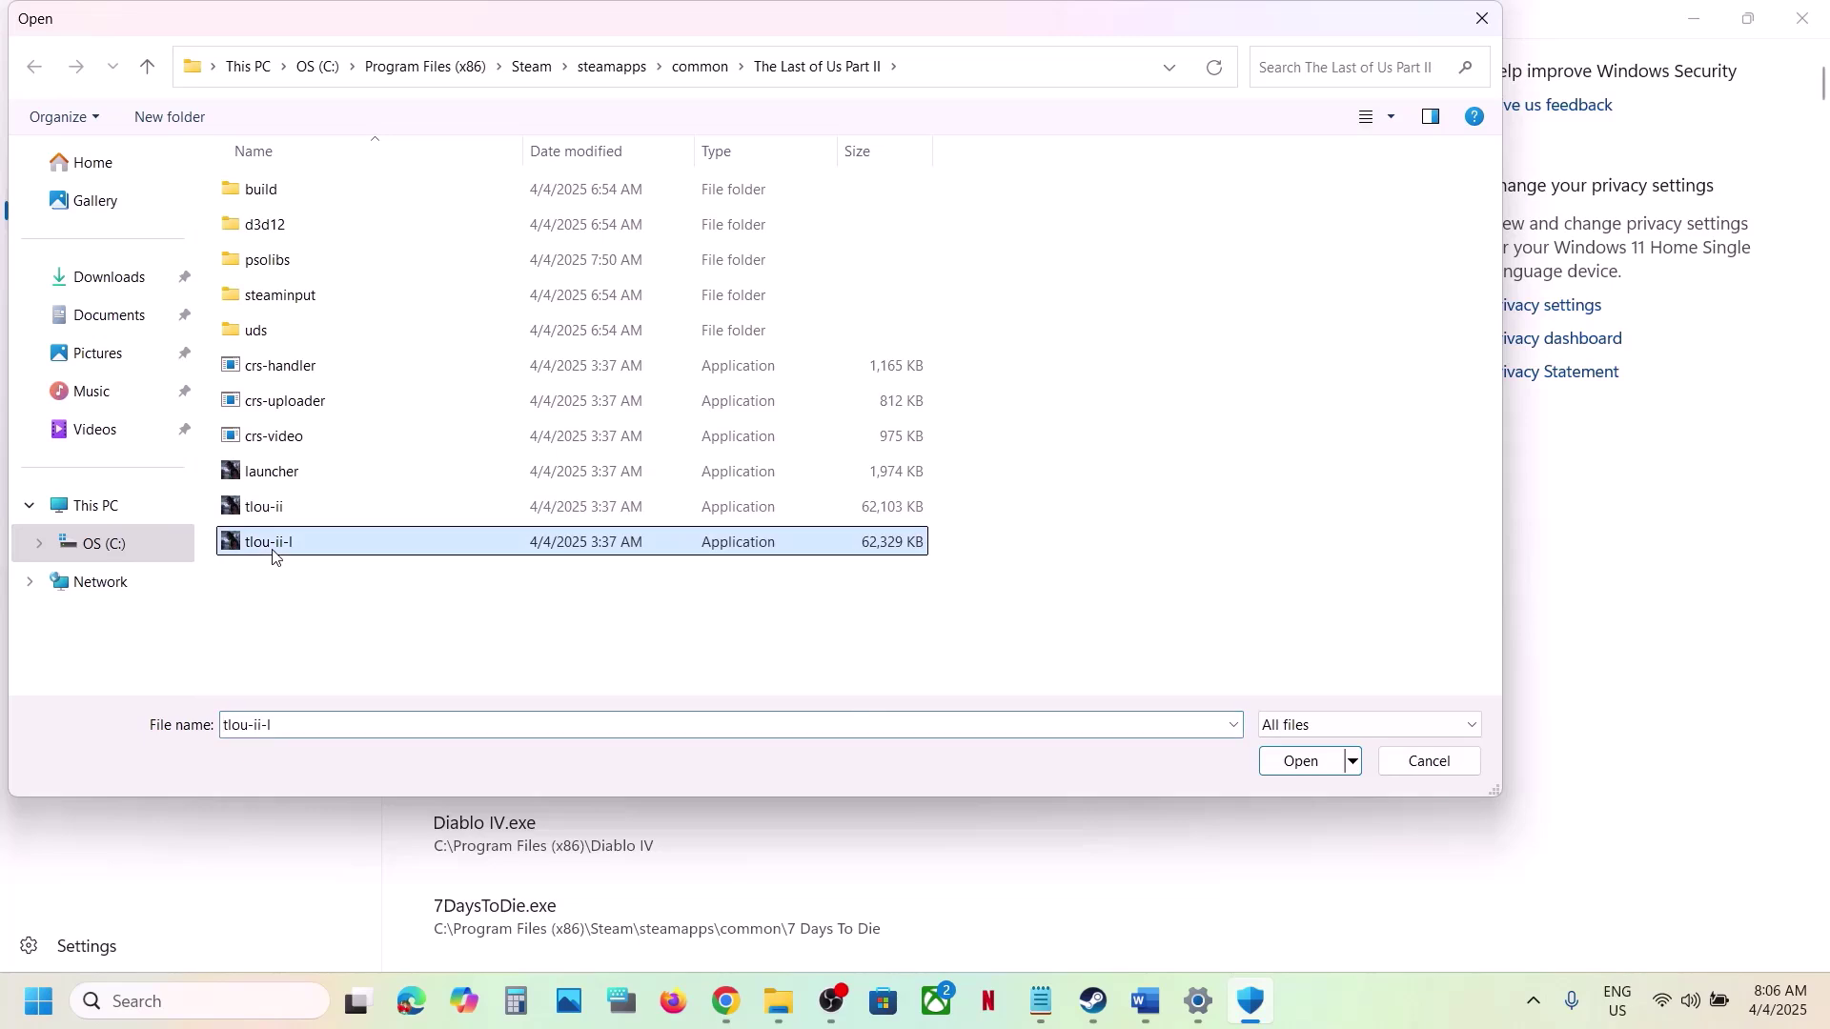
click(1305, 755)
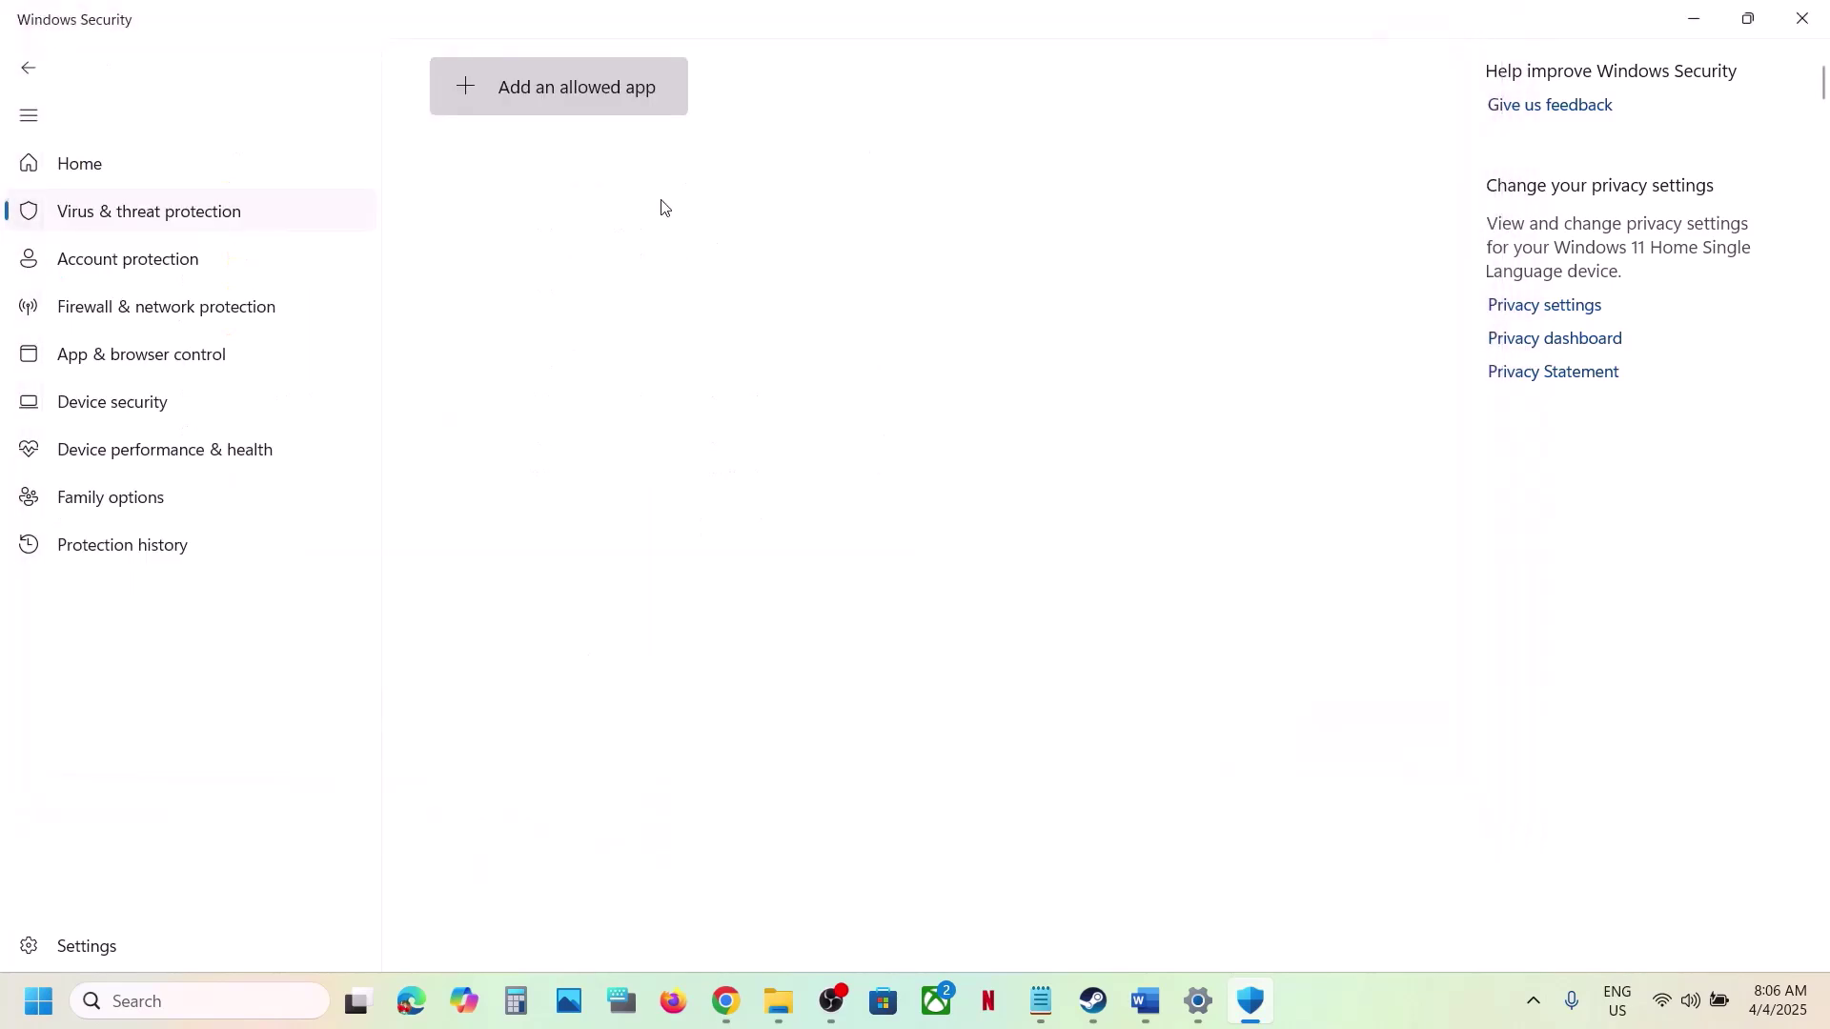
Add the game's launcher application to the apps allowed through Controlled folder access
click(591, 94)
click(564, 181)
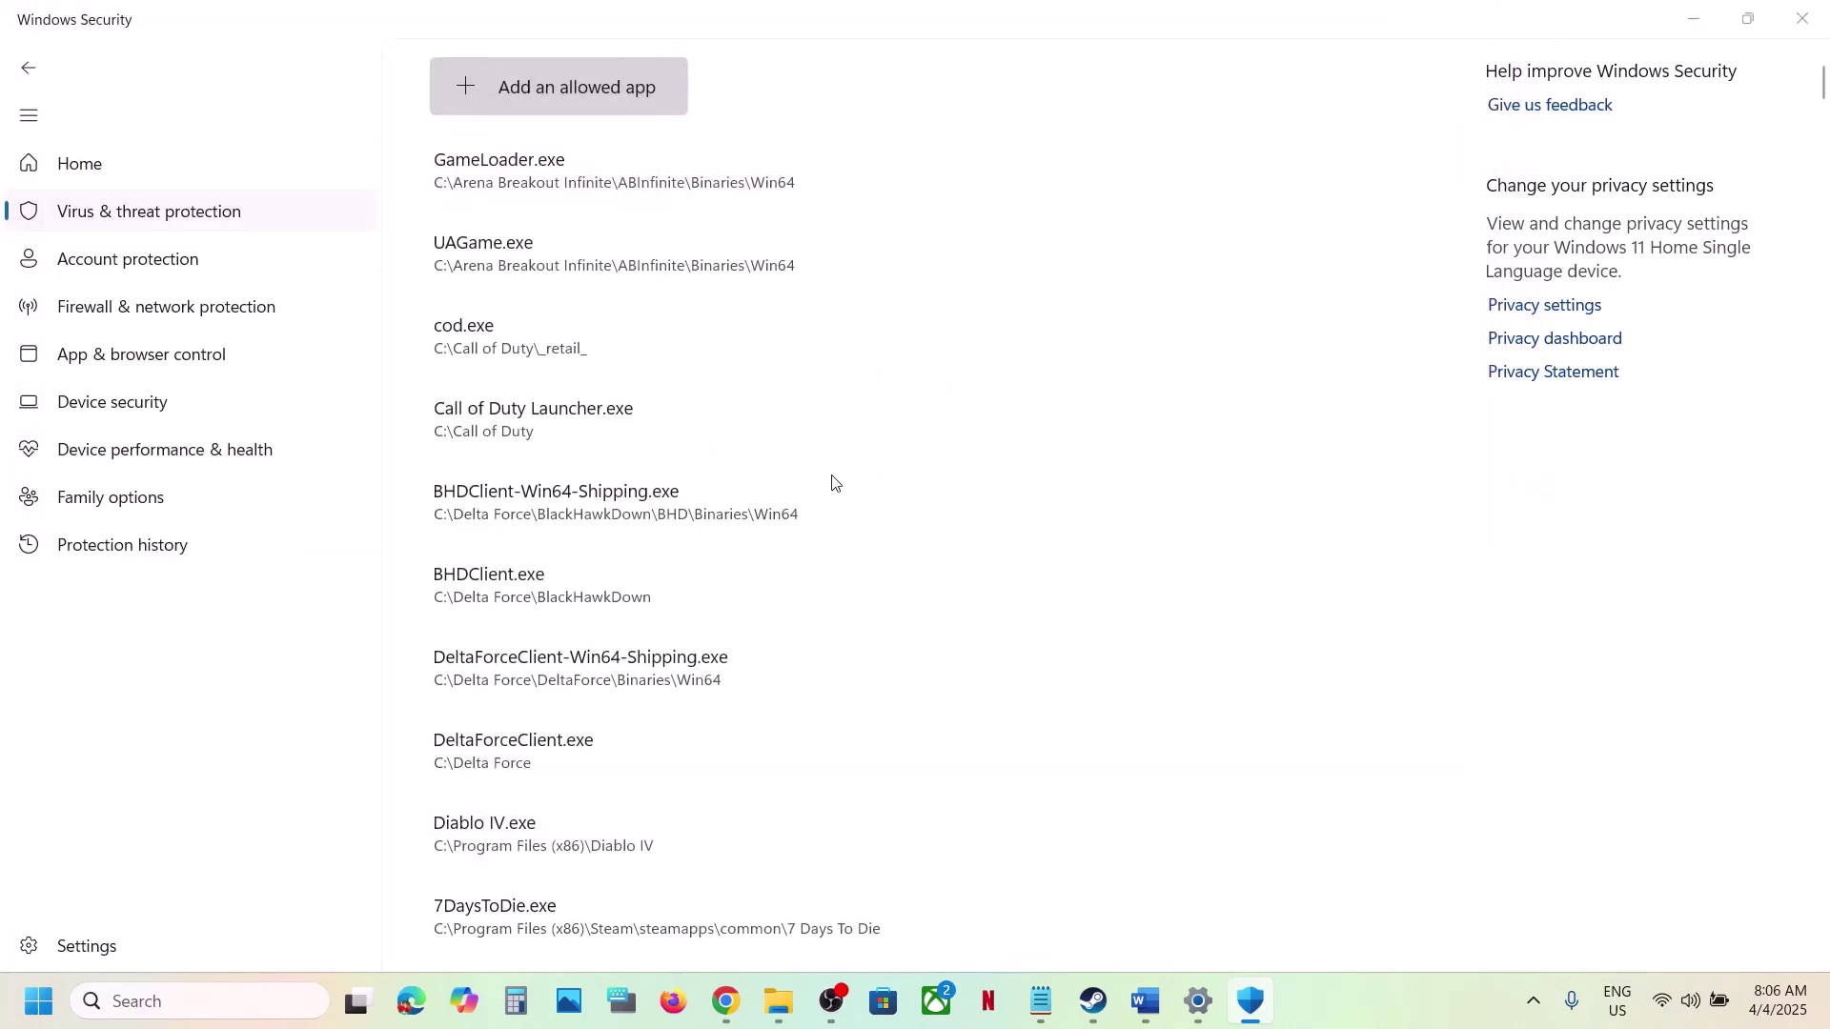
click(281, 479)
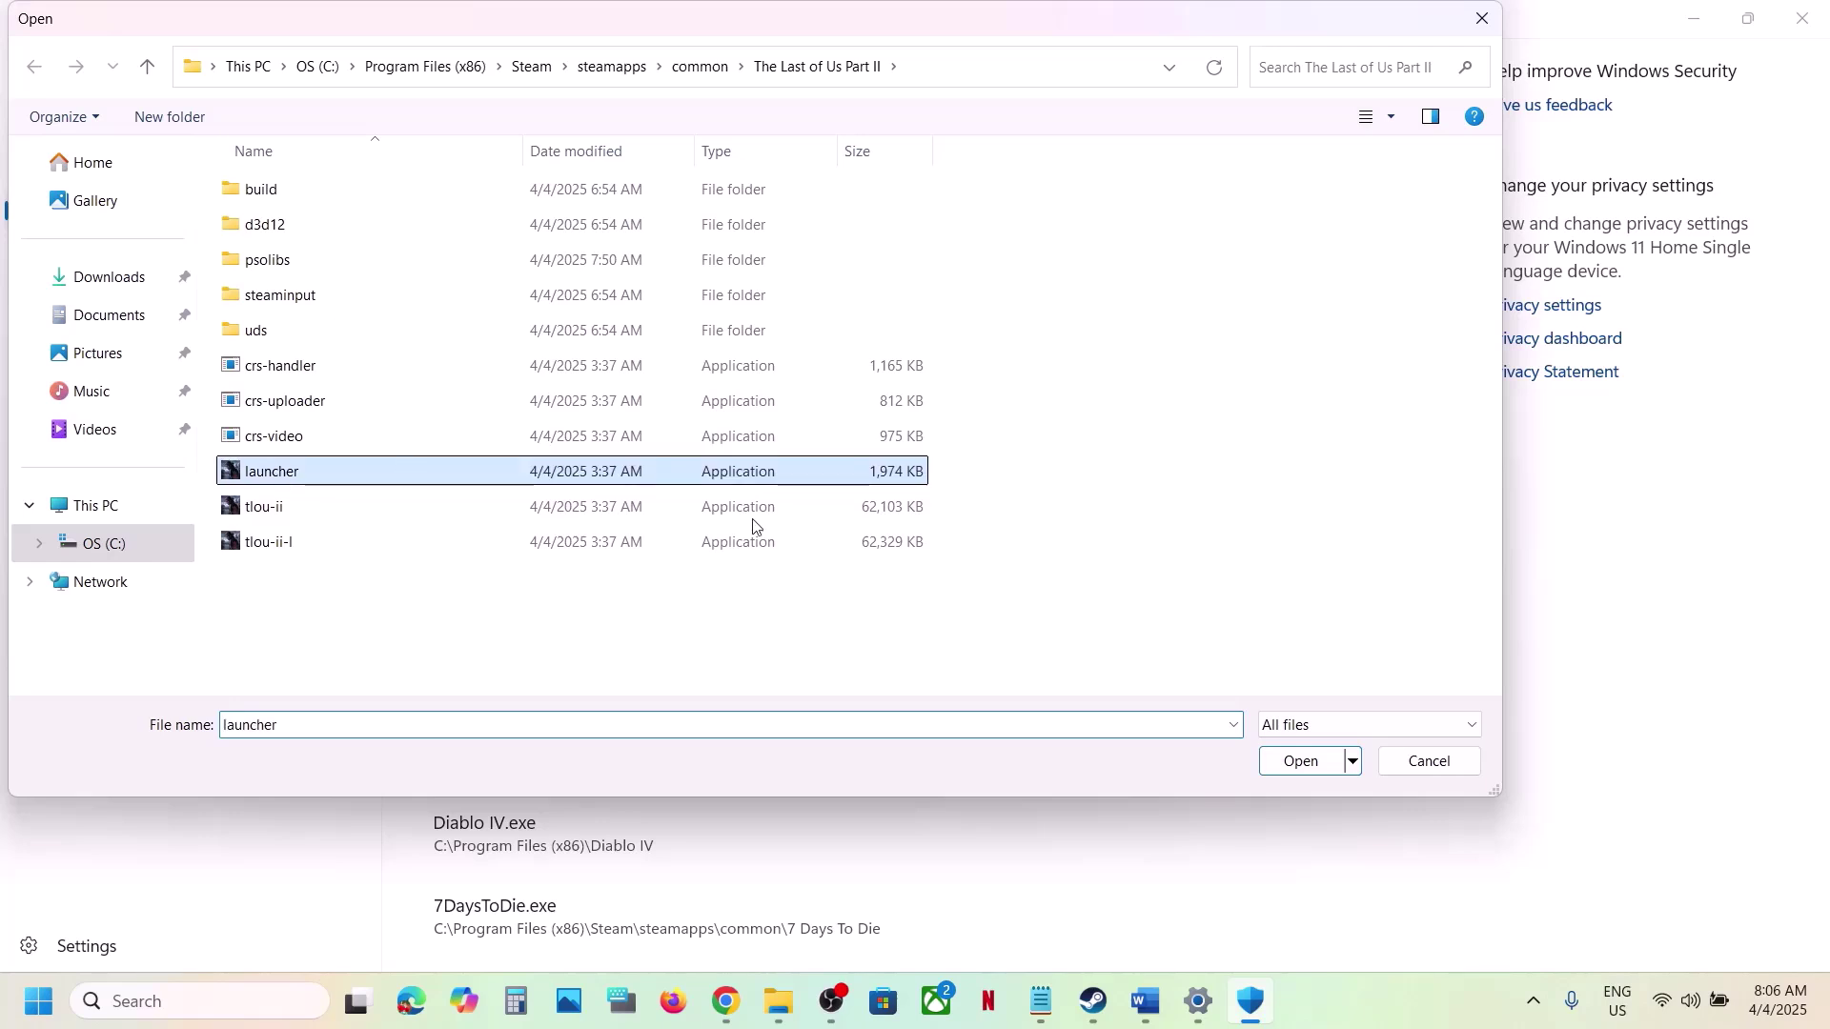
click(1298, 768)
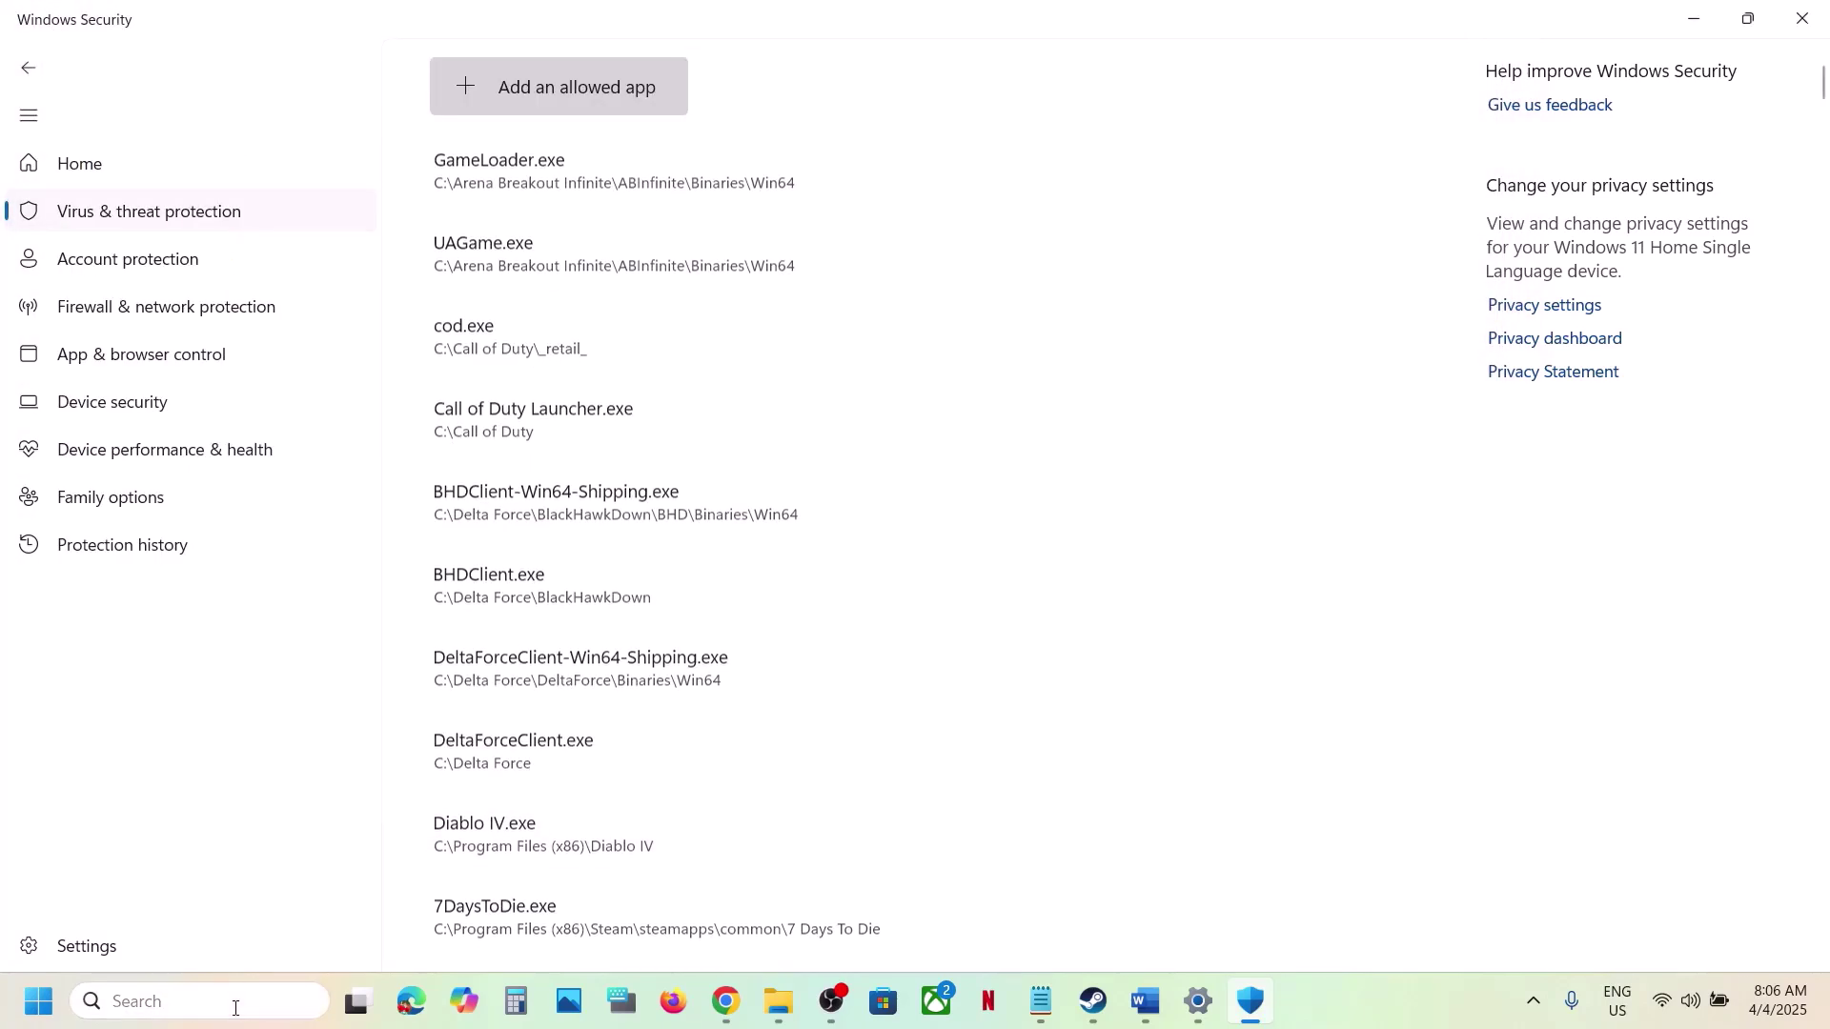
Switch to Control Panel and open the list of apps allowed through Windows Defender Firewall under System and Security
click(233, 1009)
text(control)
key(Return)
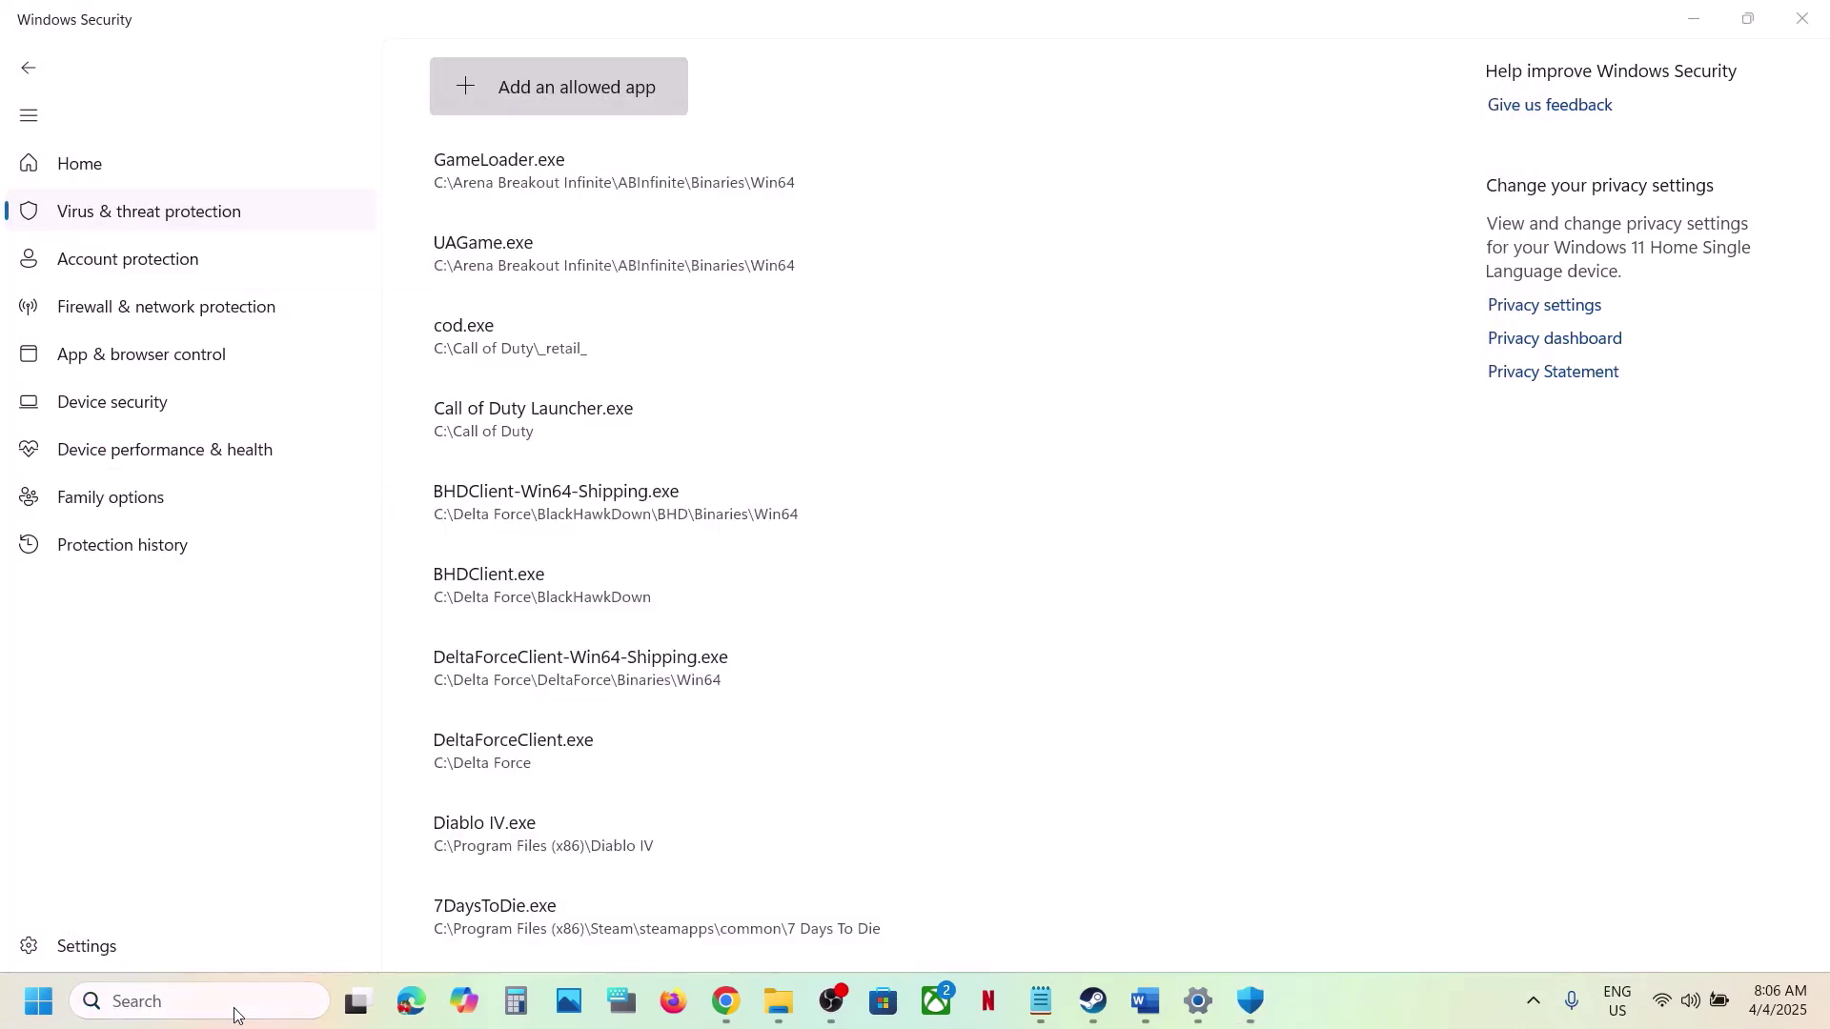
click(670, 207)
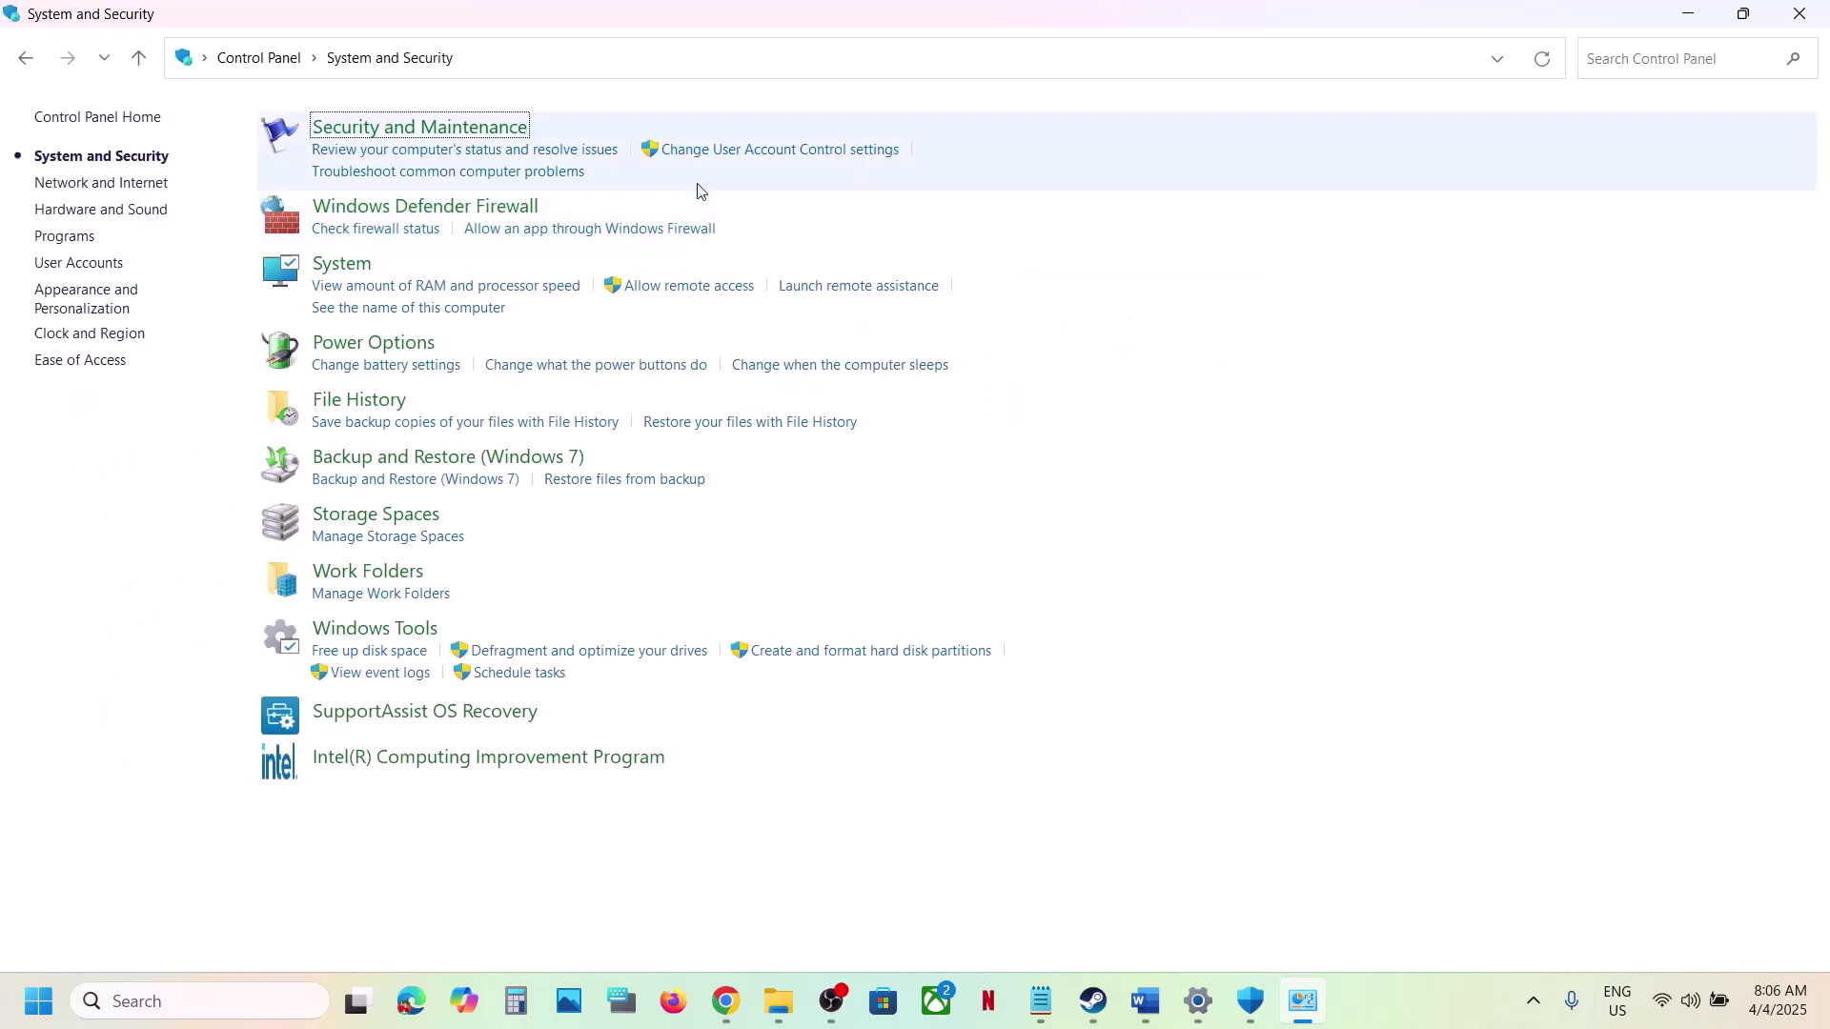
click(435, 211)
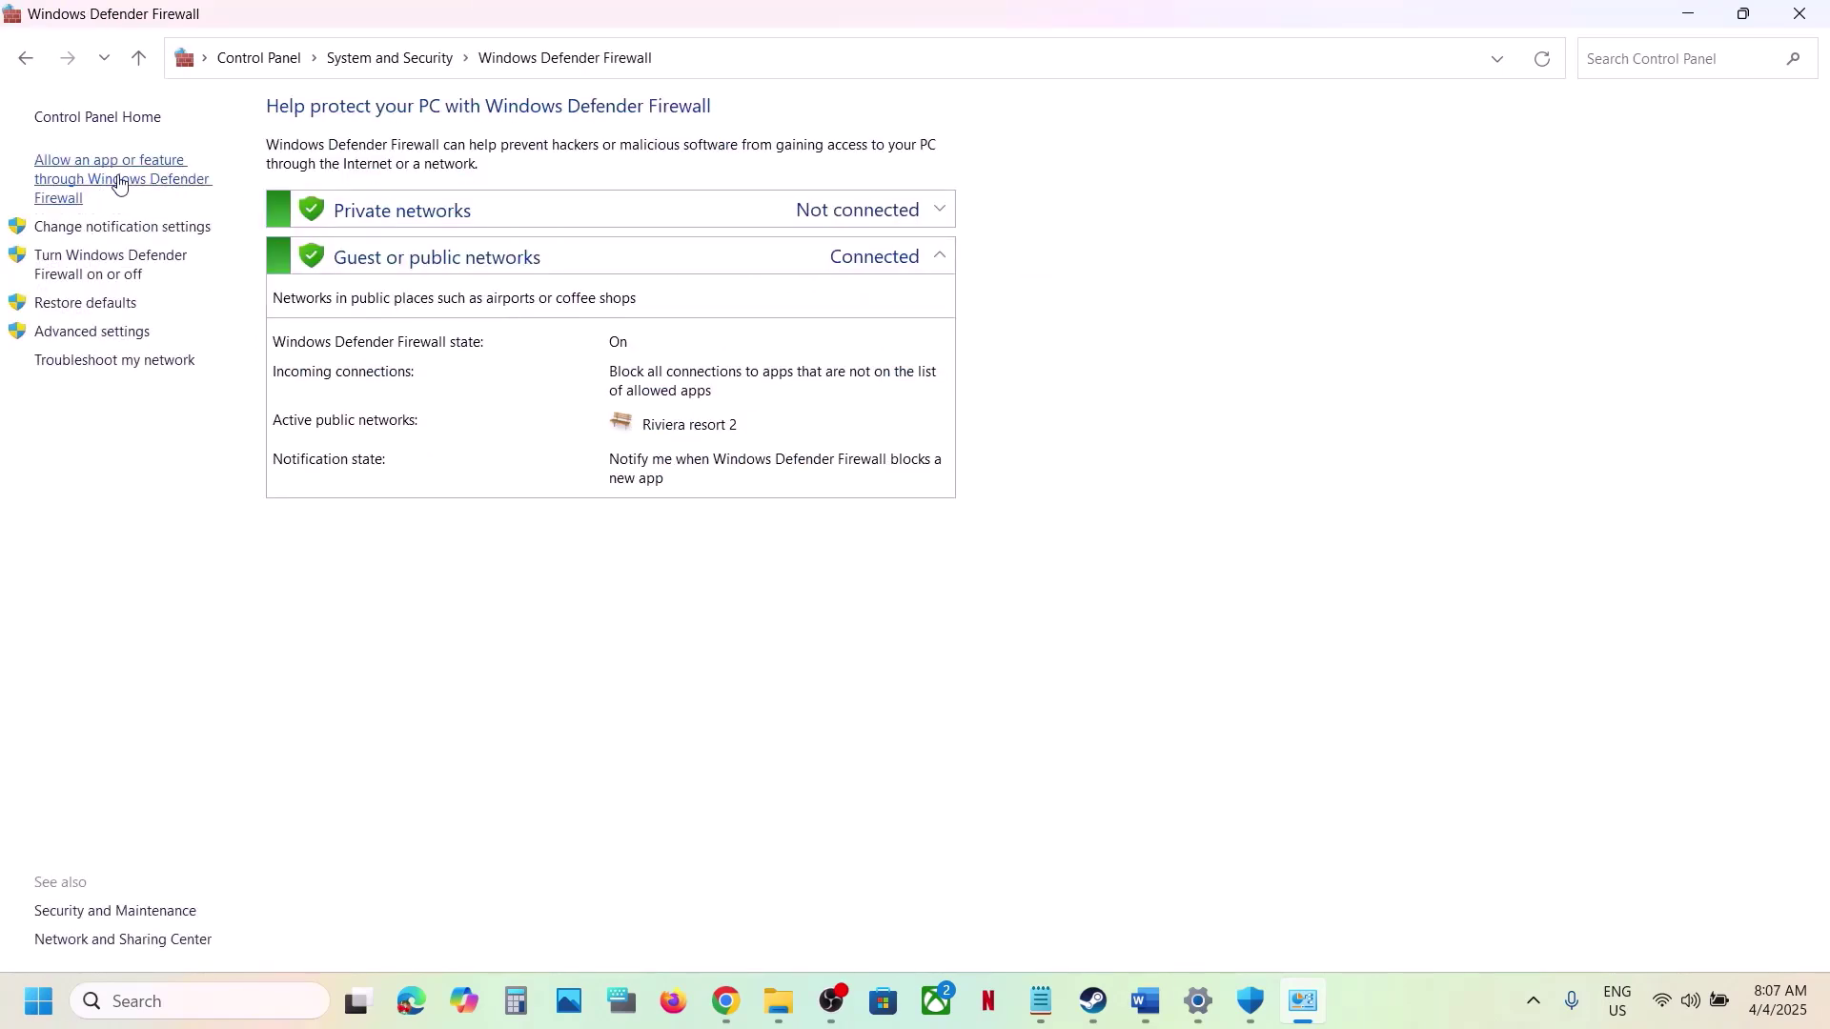
click(119, 185)
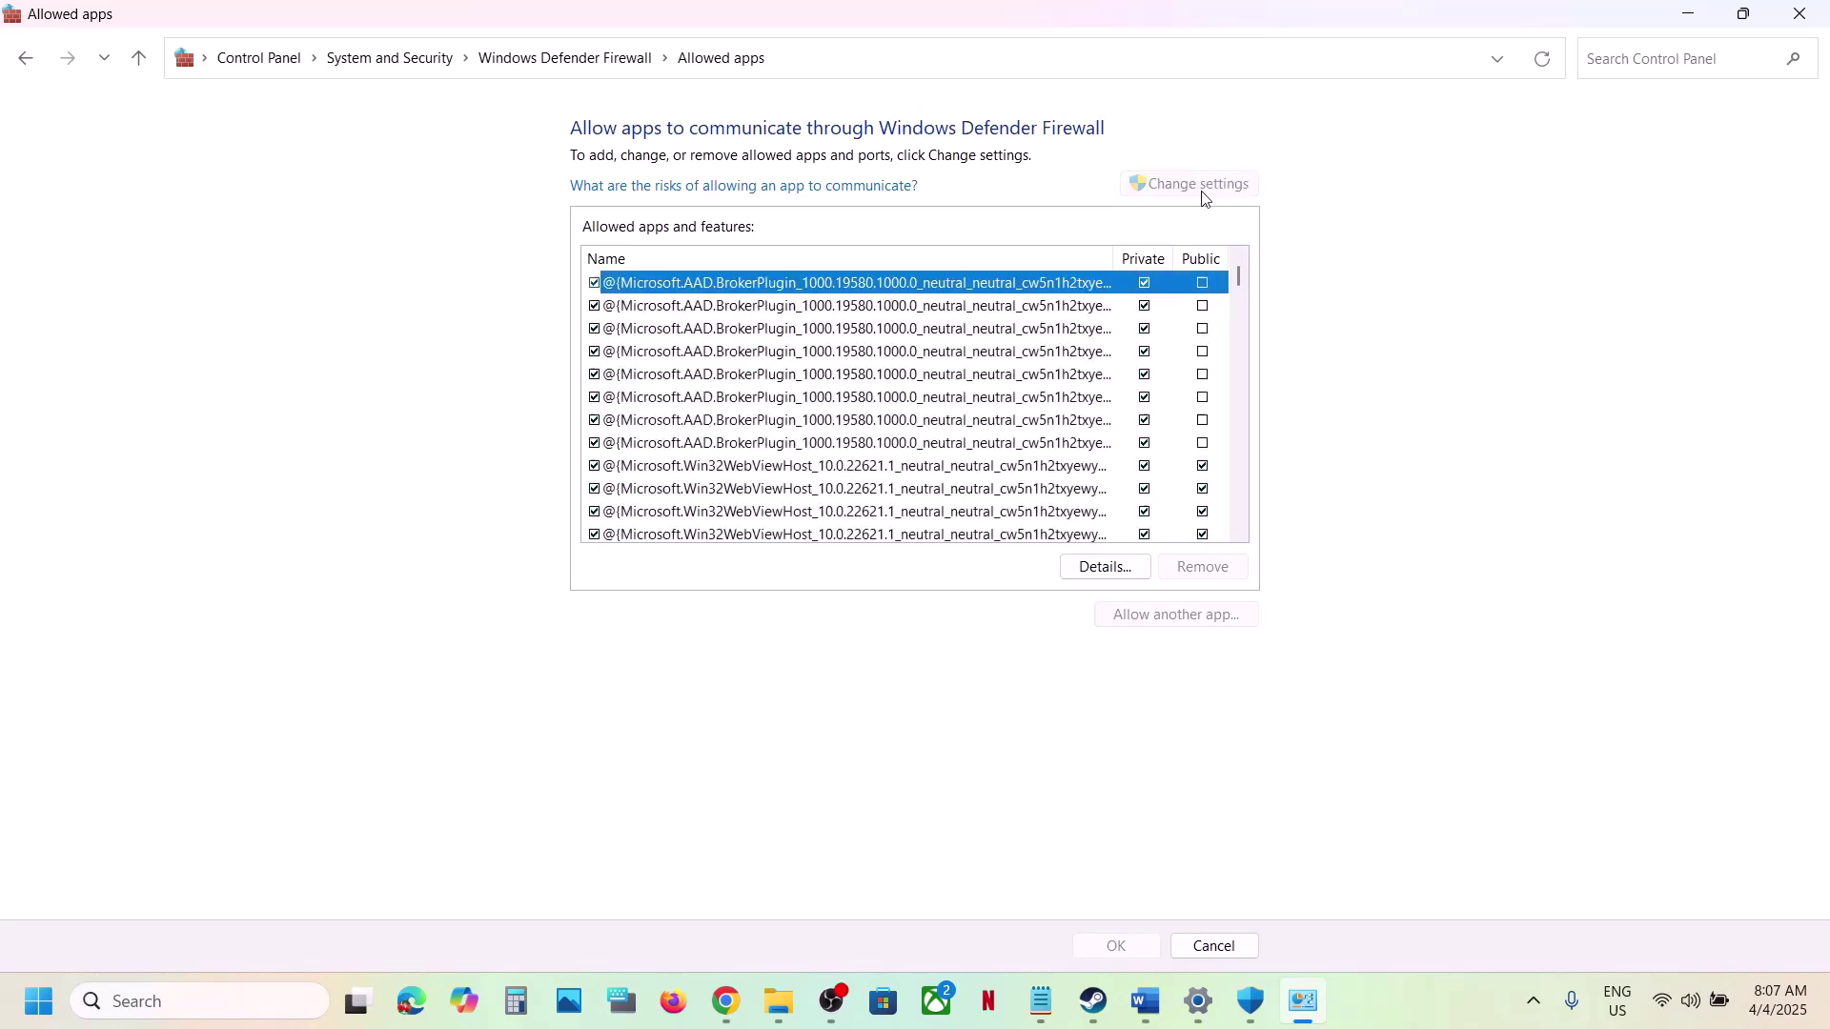
Start allowing another app through the firewall and browse to C:\Program Files (x86)\Steam\steamapps\common
click(1176, 614)
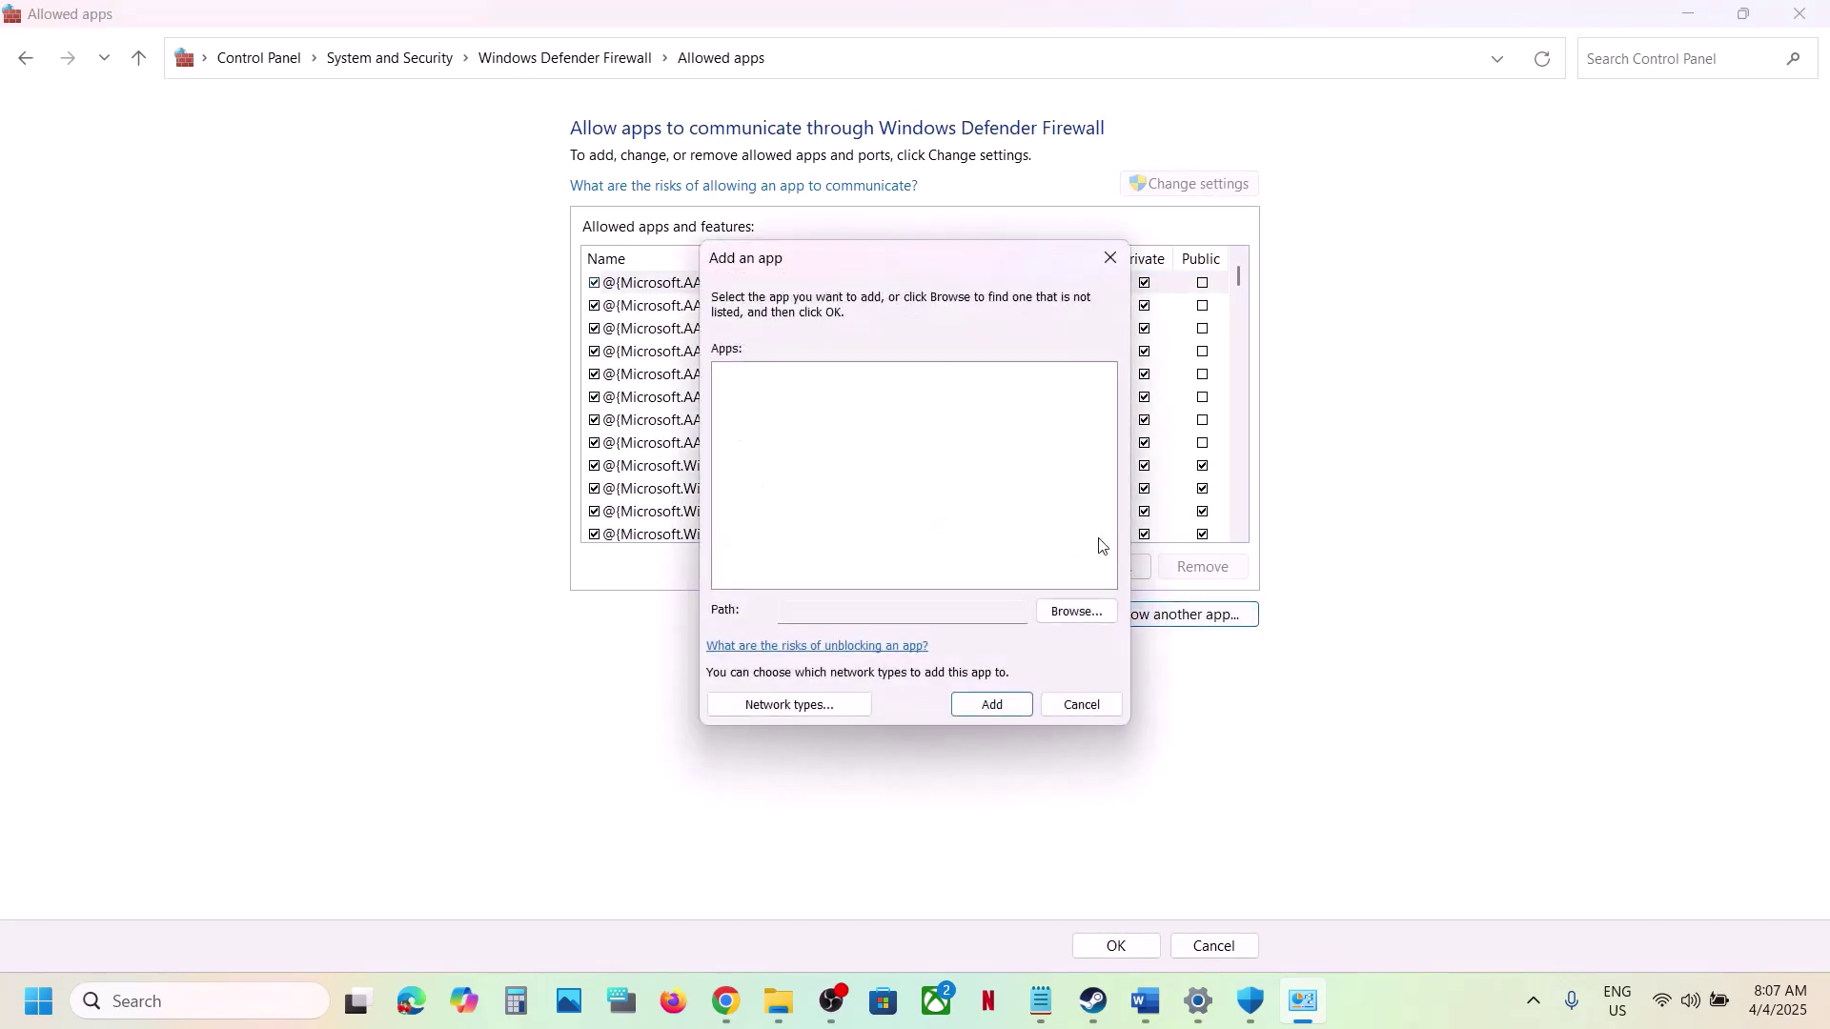
click(1075, 610)
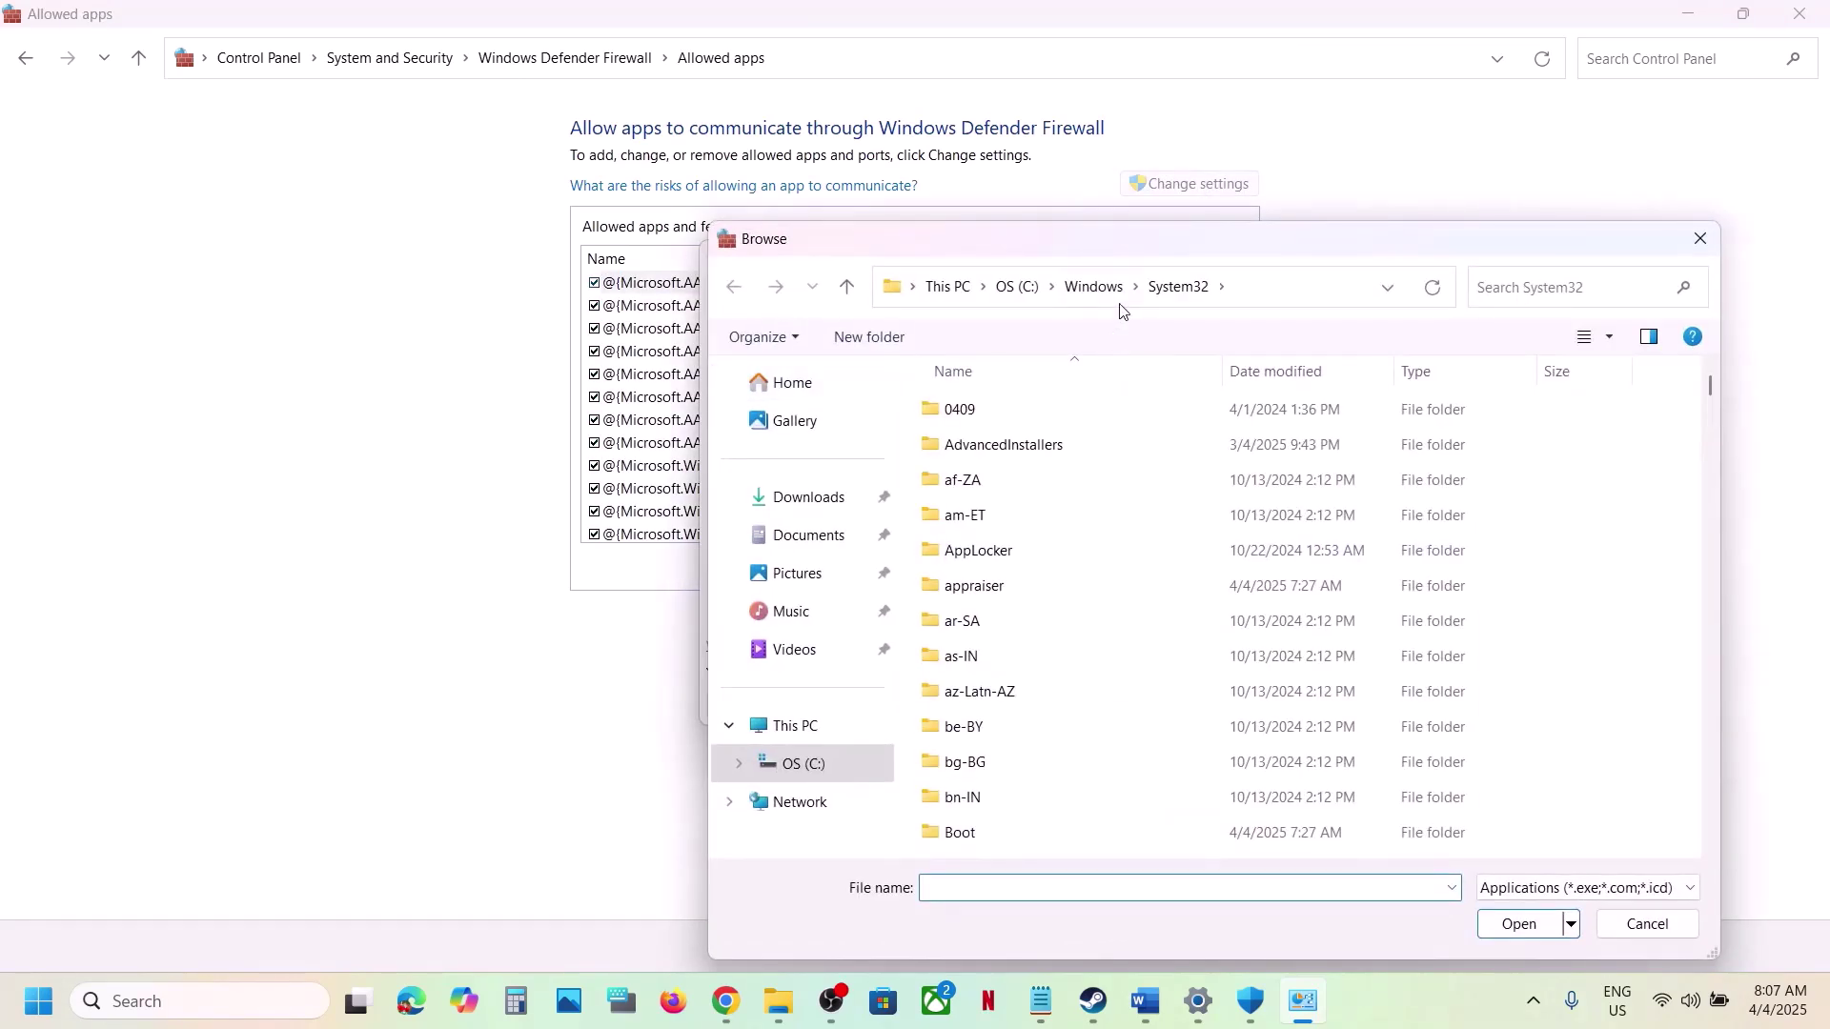
click(819, 732)
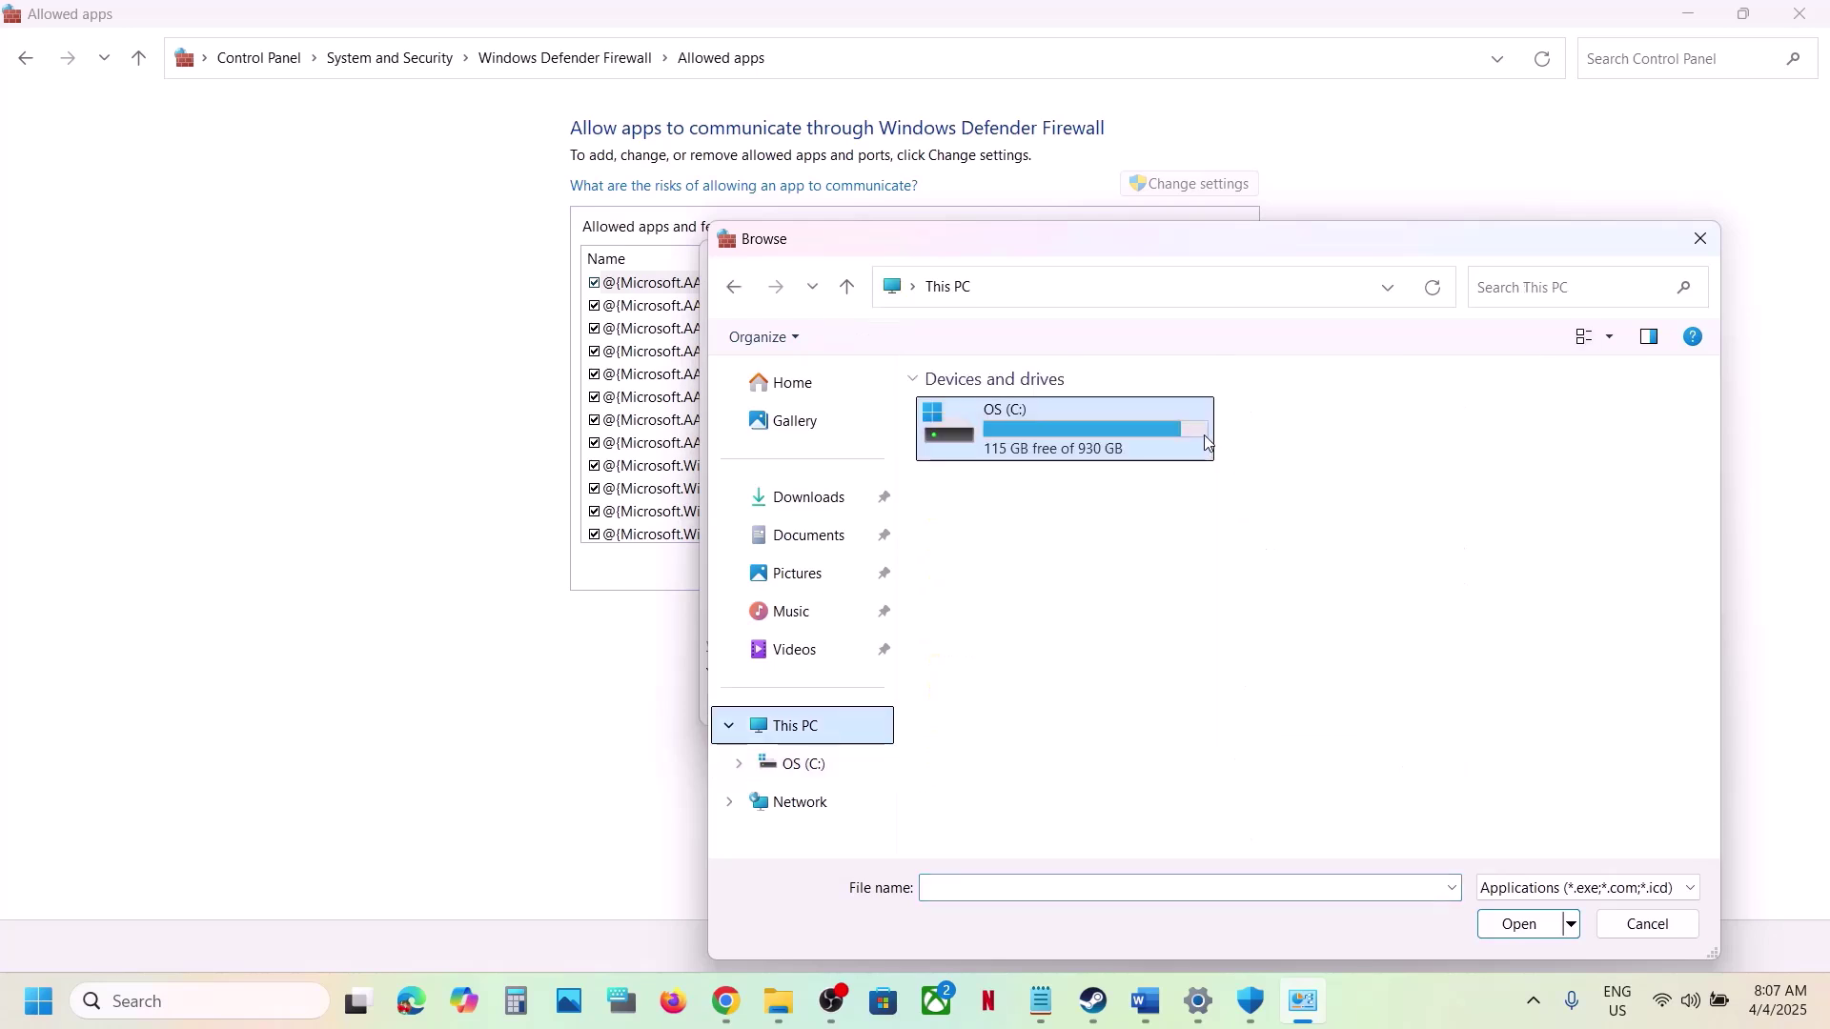
double_click(1069, 406)
scroll(1045, 686, down, 3)
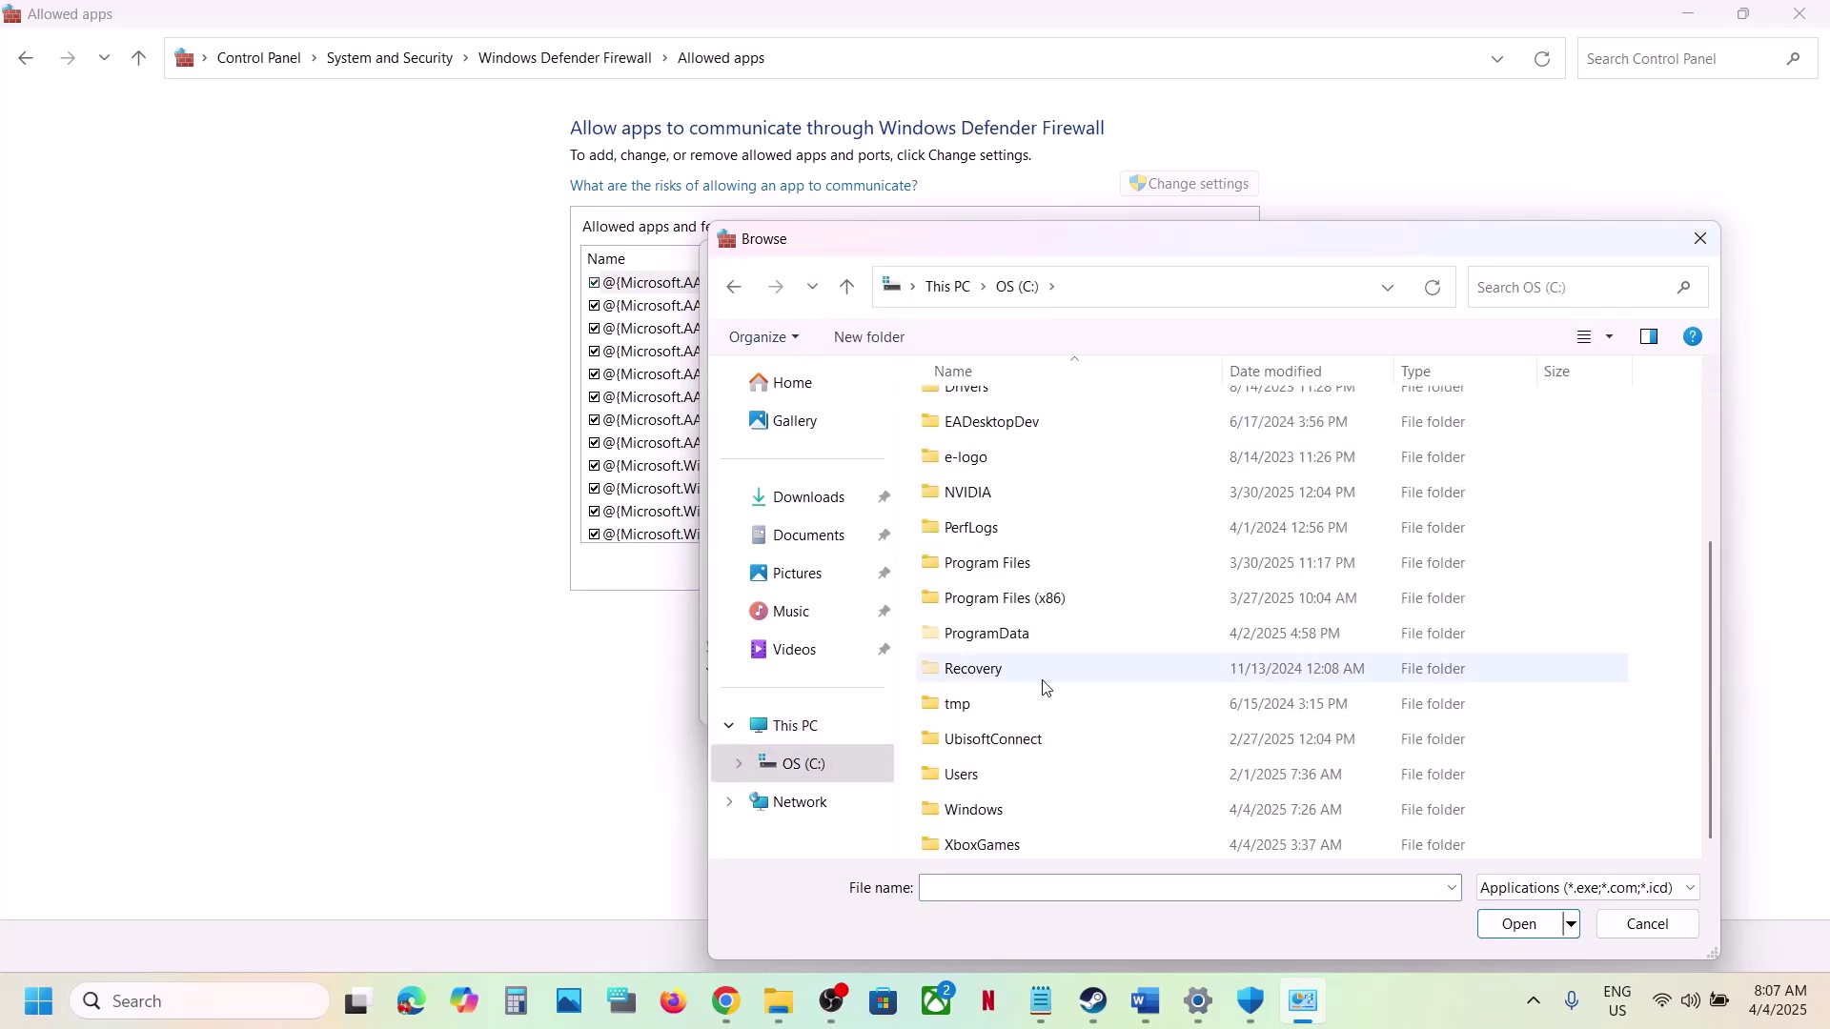
double_click(1010, 598)
scroll(1012, 602, down, 8)
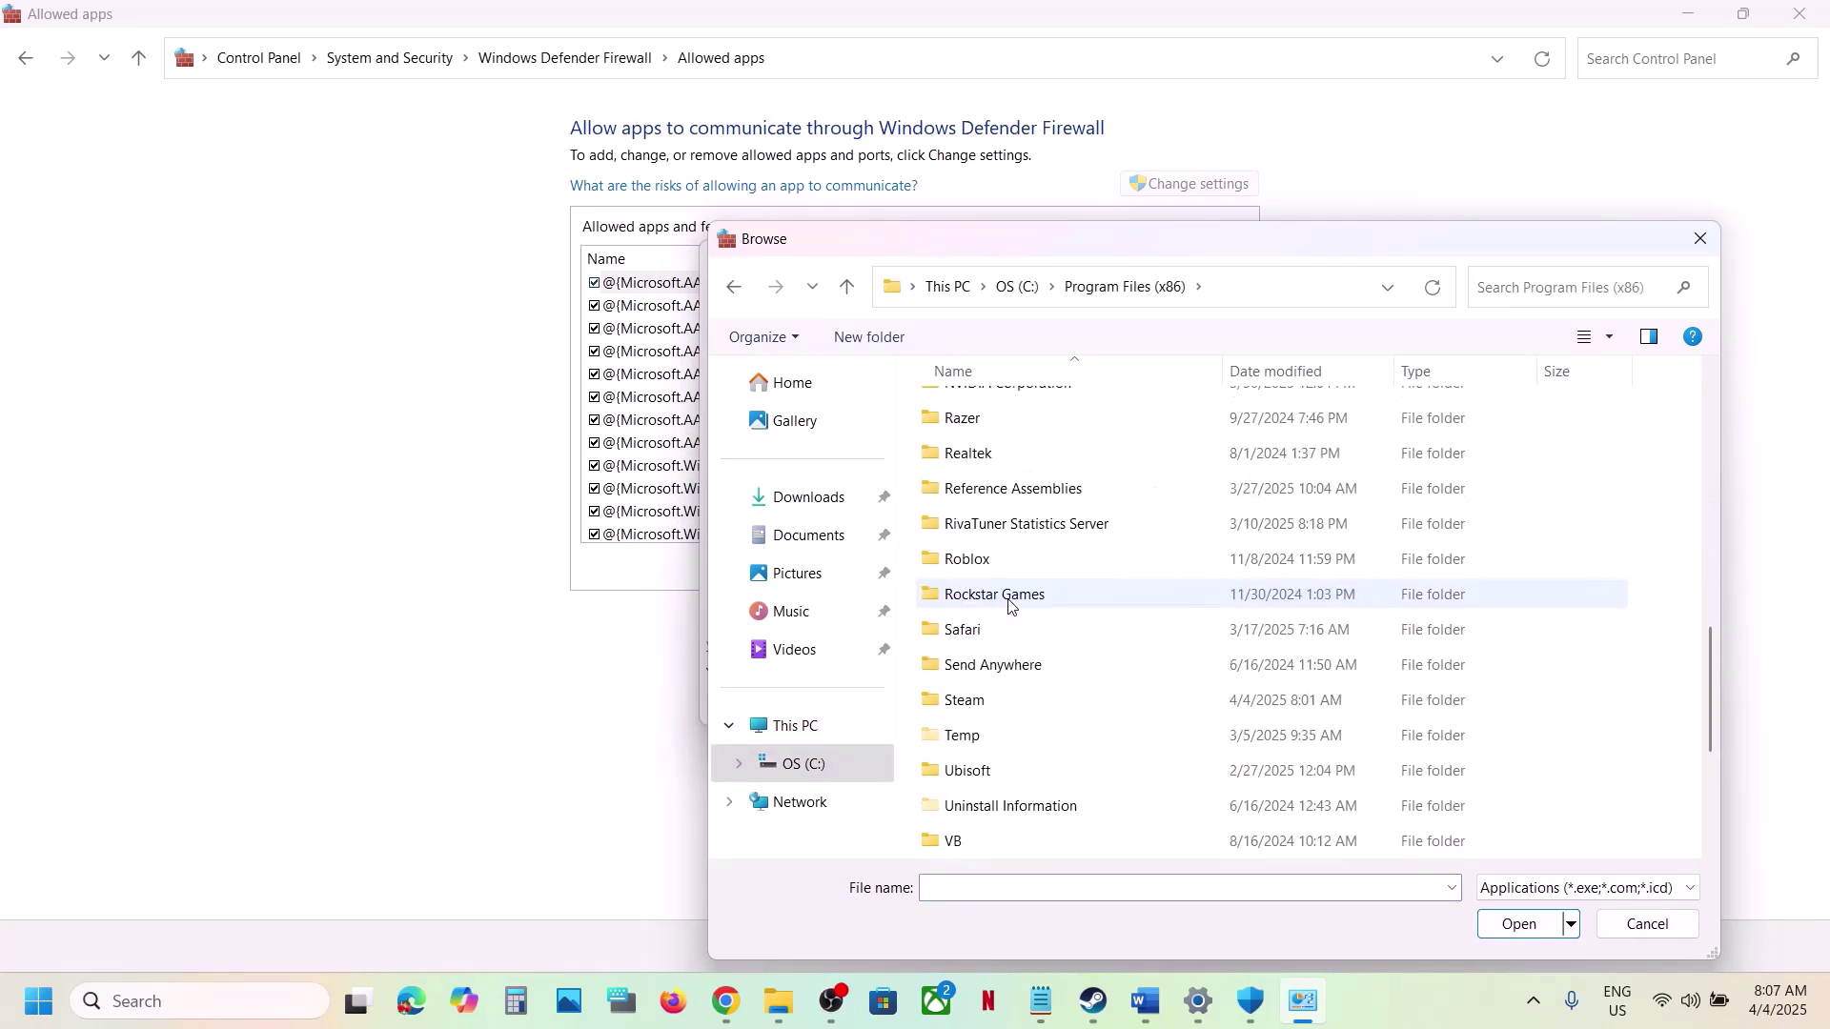
double_click(967, 700)
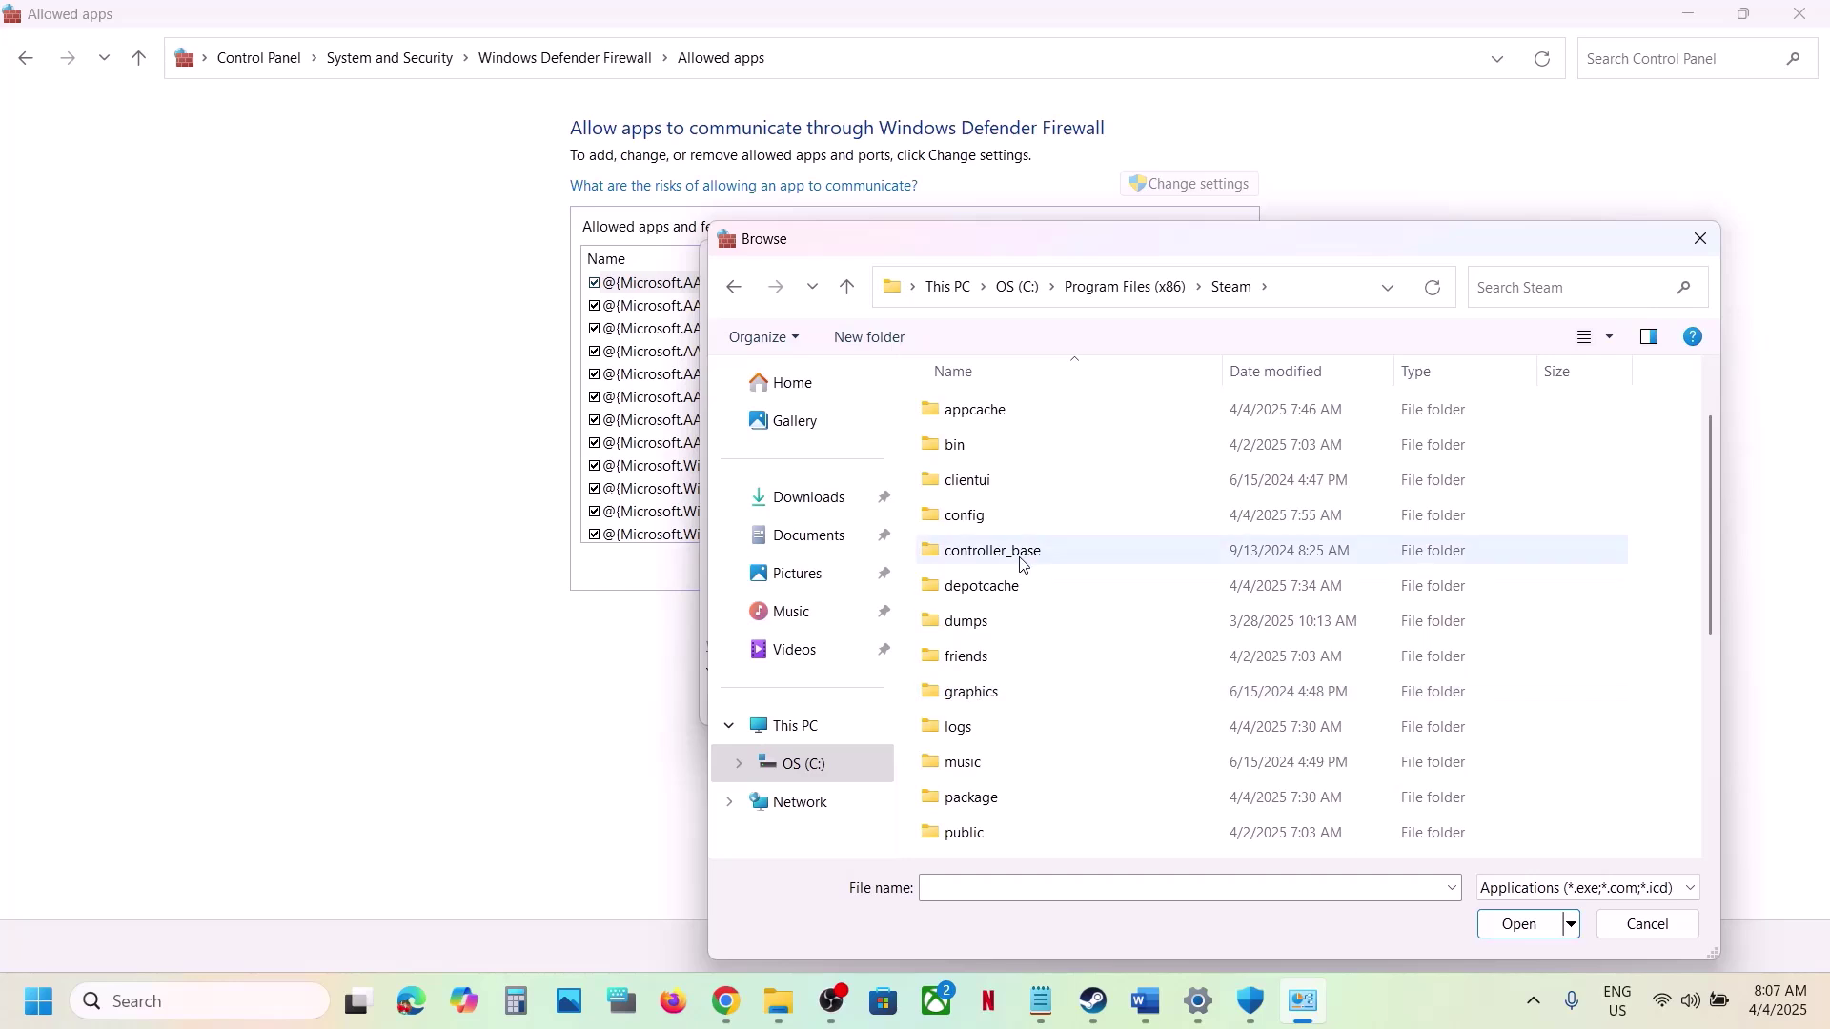
scroll(1012, 601, down, 3)
double_click(997, 707)
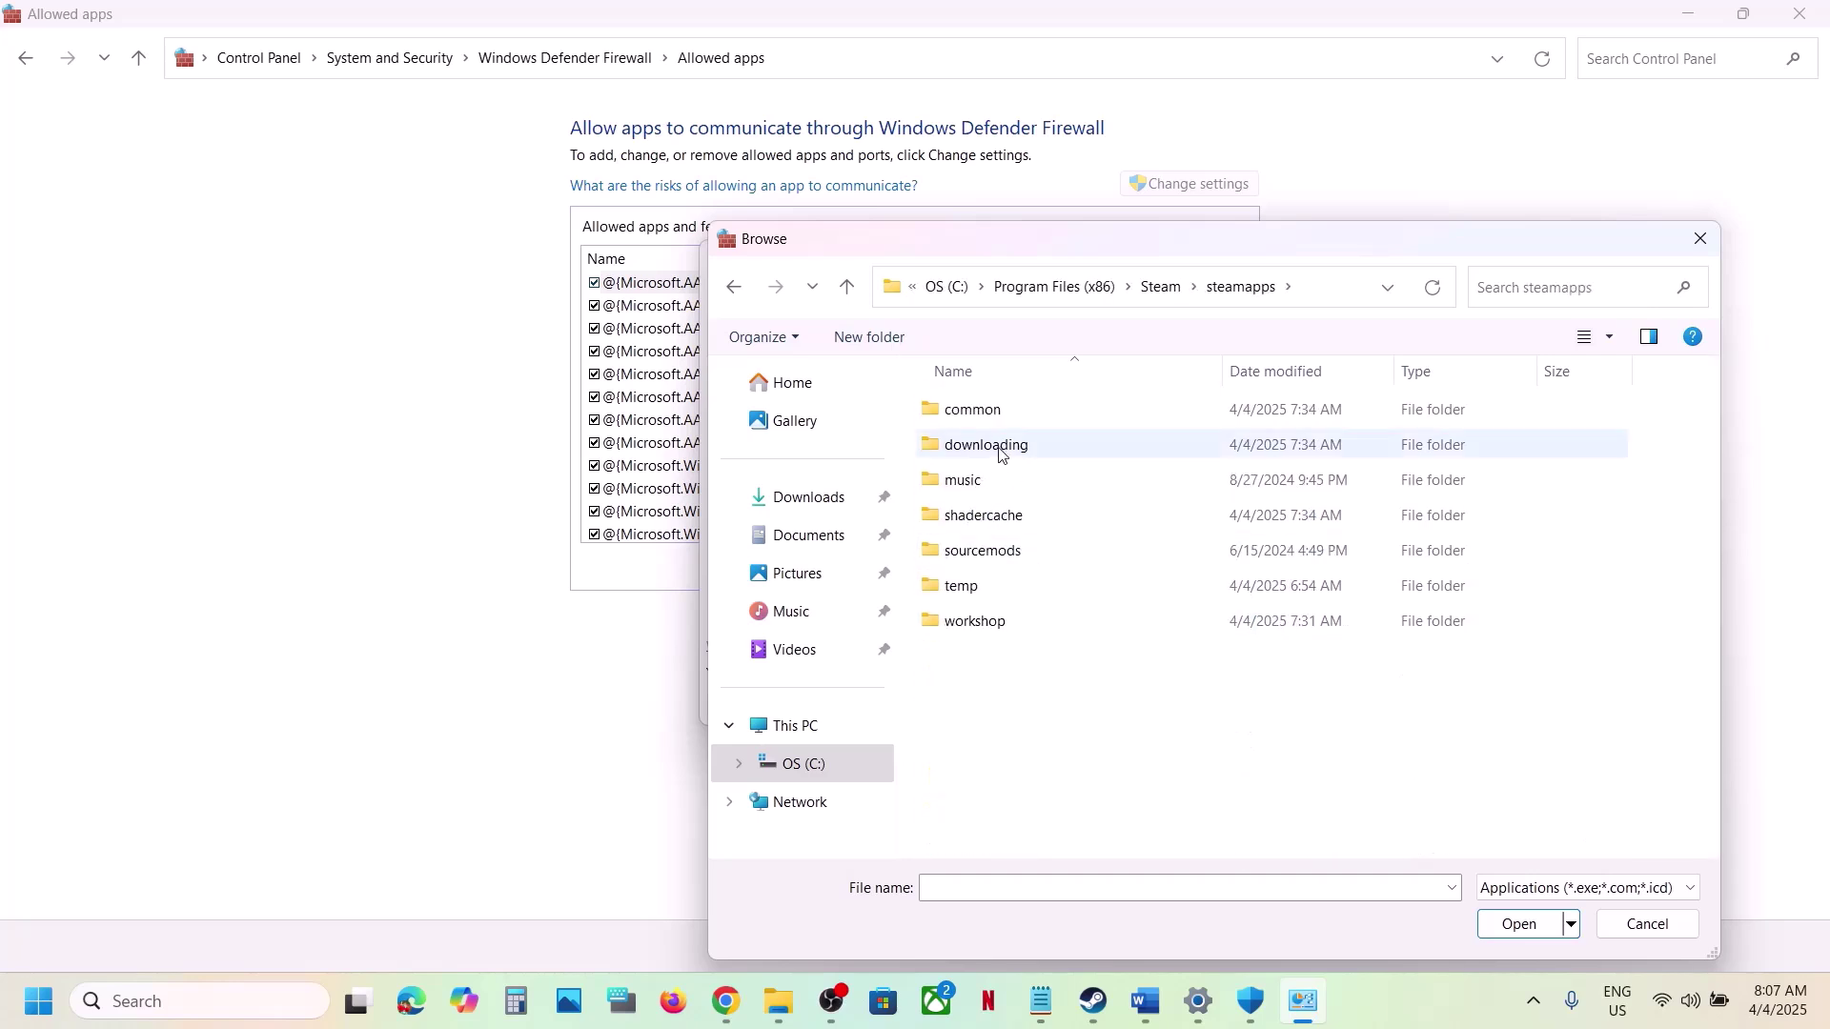
double_click(972, 410)
Try to add launcher from The Last of Us Part II folder to the firewall's allowed apps
scroll(1172, 645, down, 3)
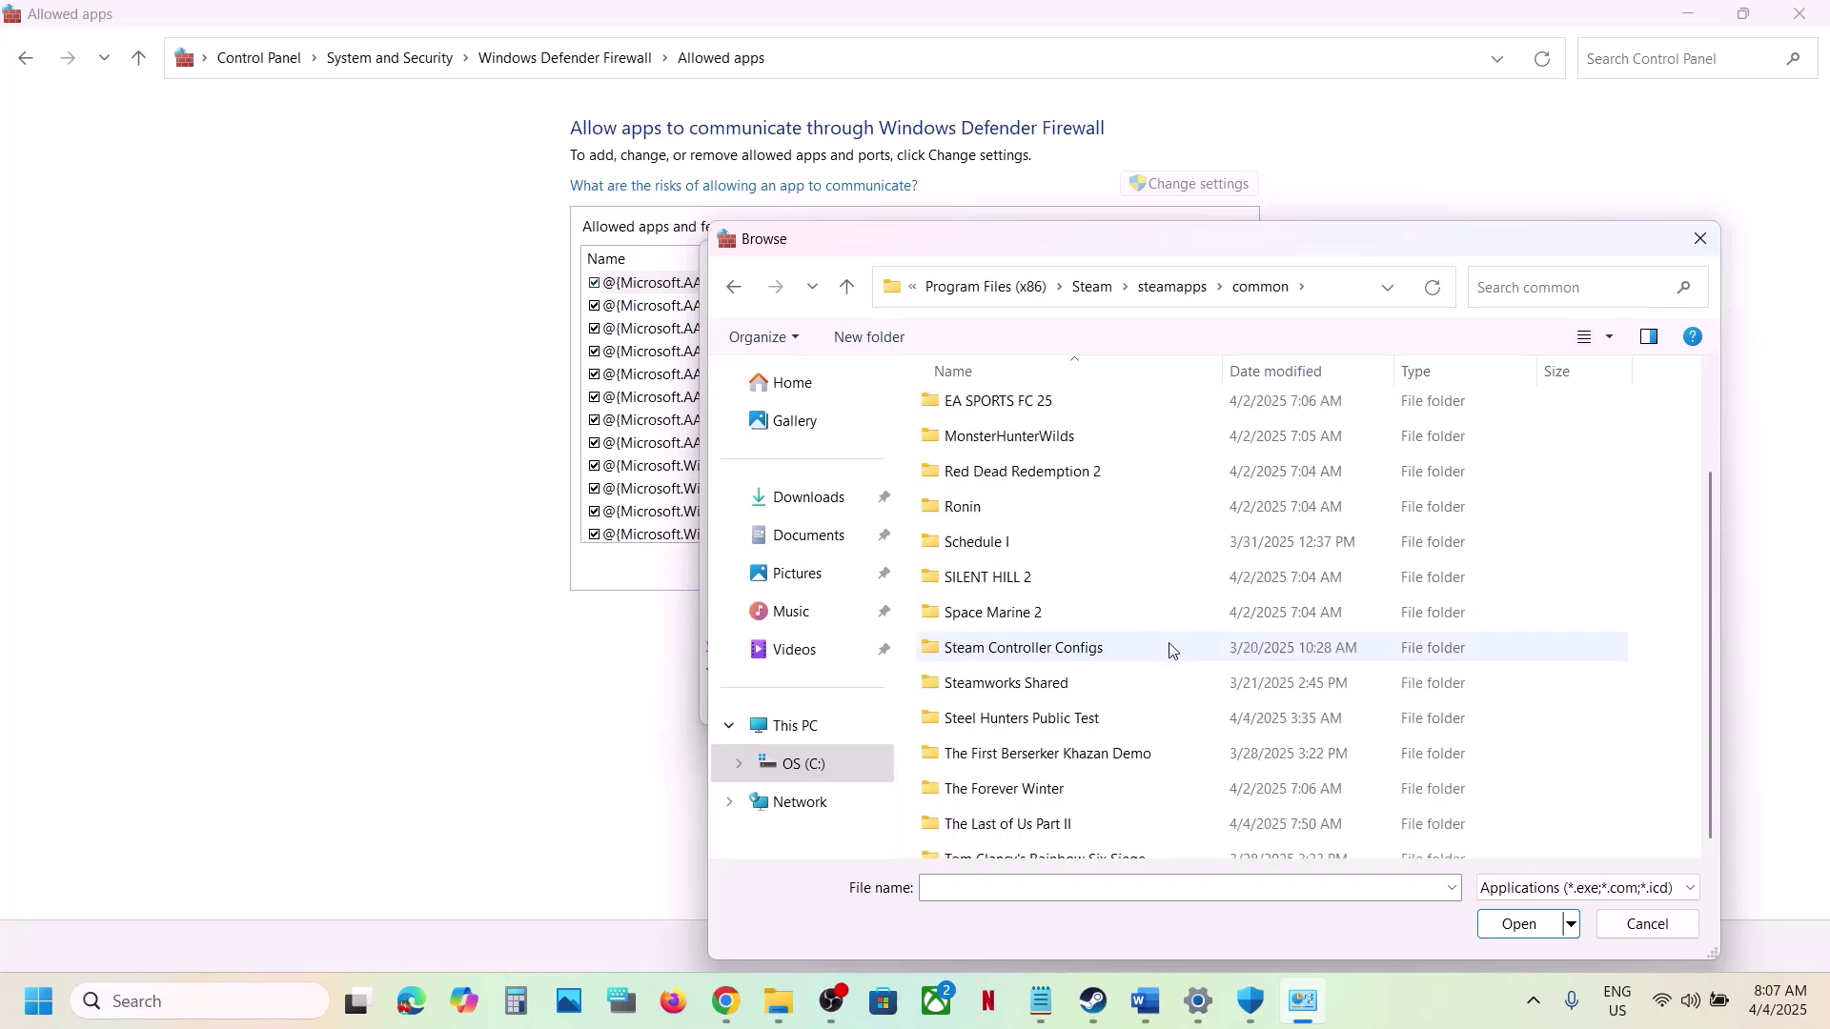
double_click(1069, 815)
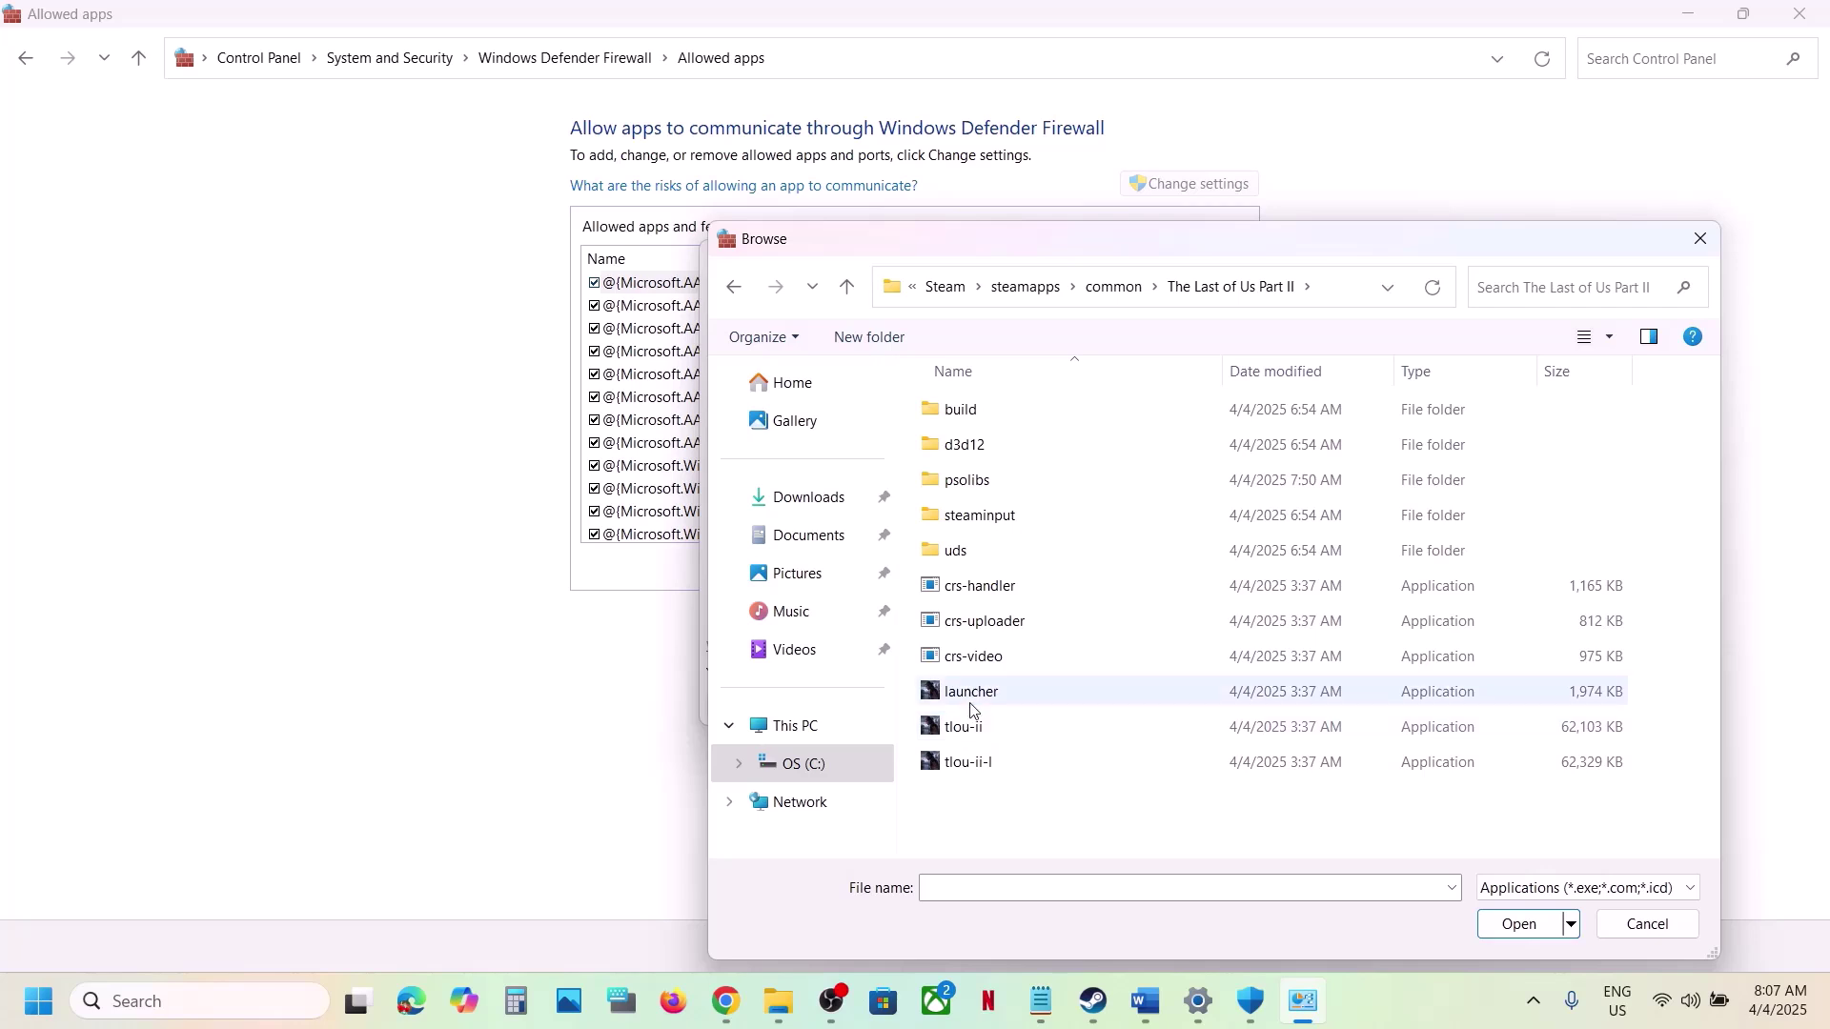
click(971, 703)
click(1520, 922)
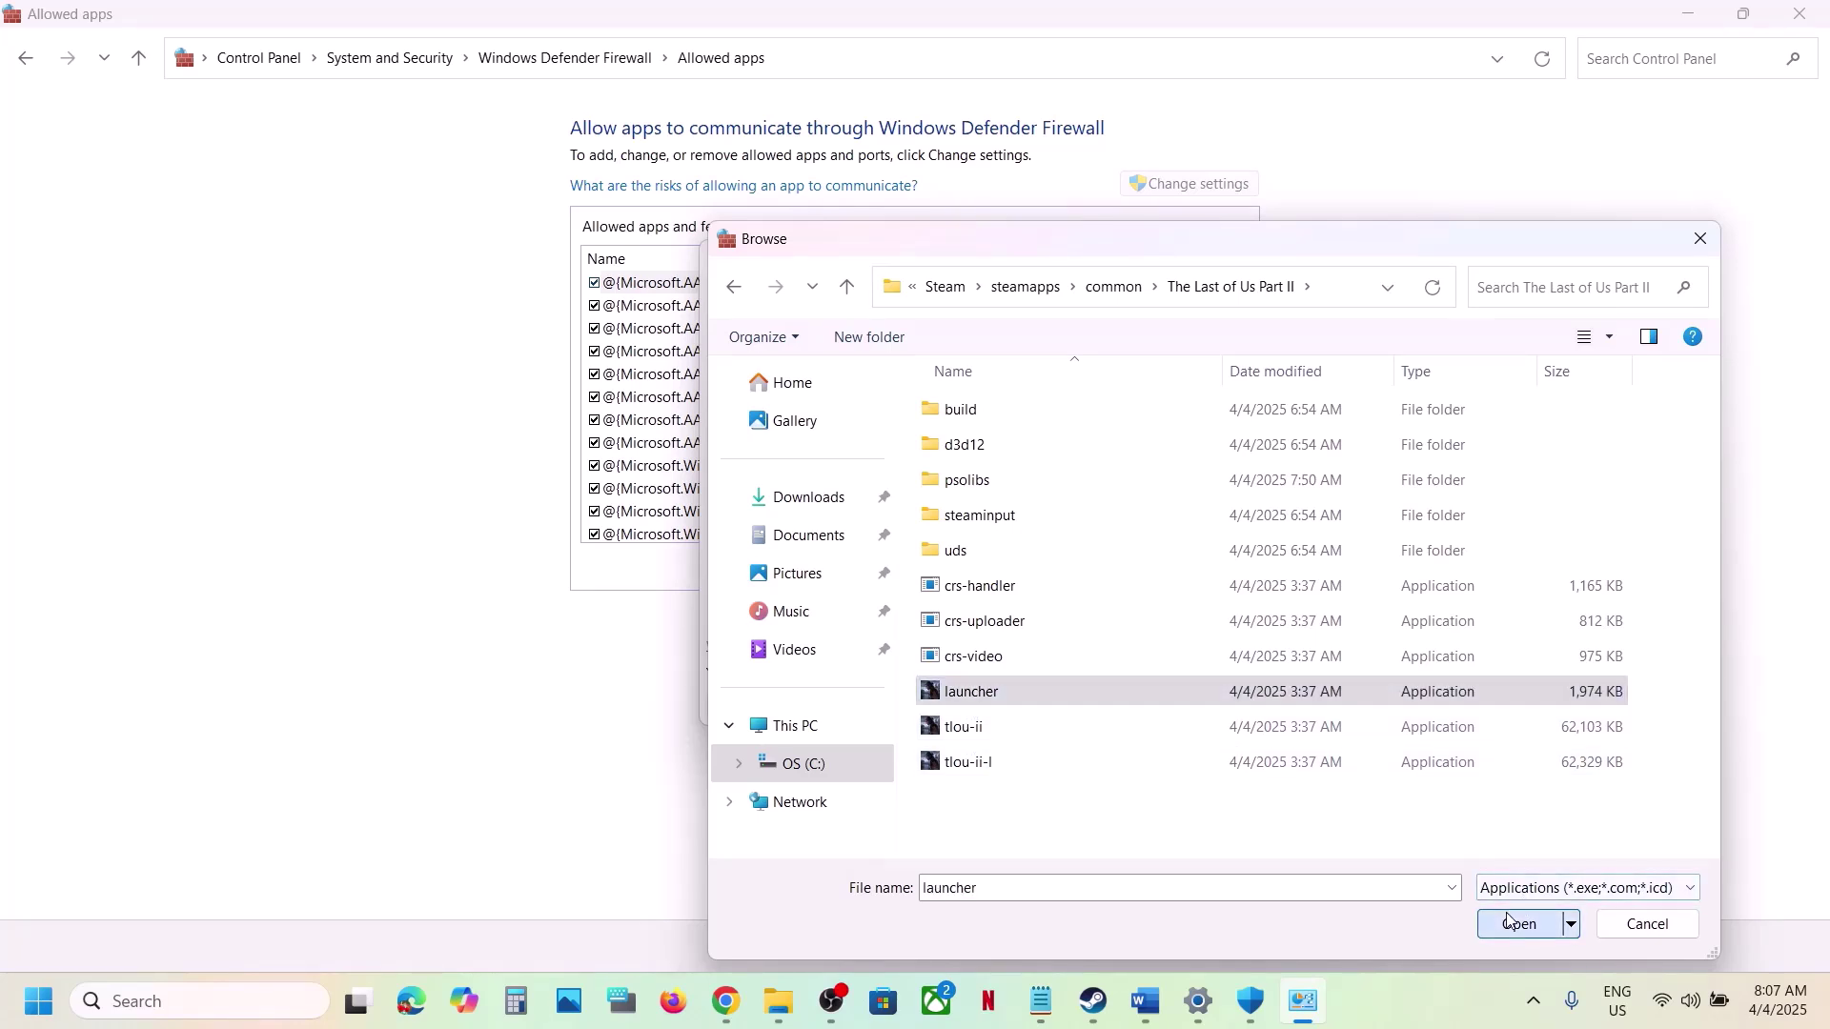
click(991, 704)
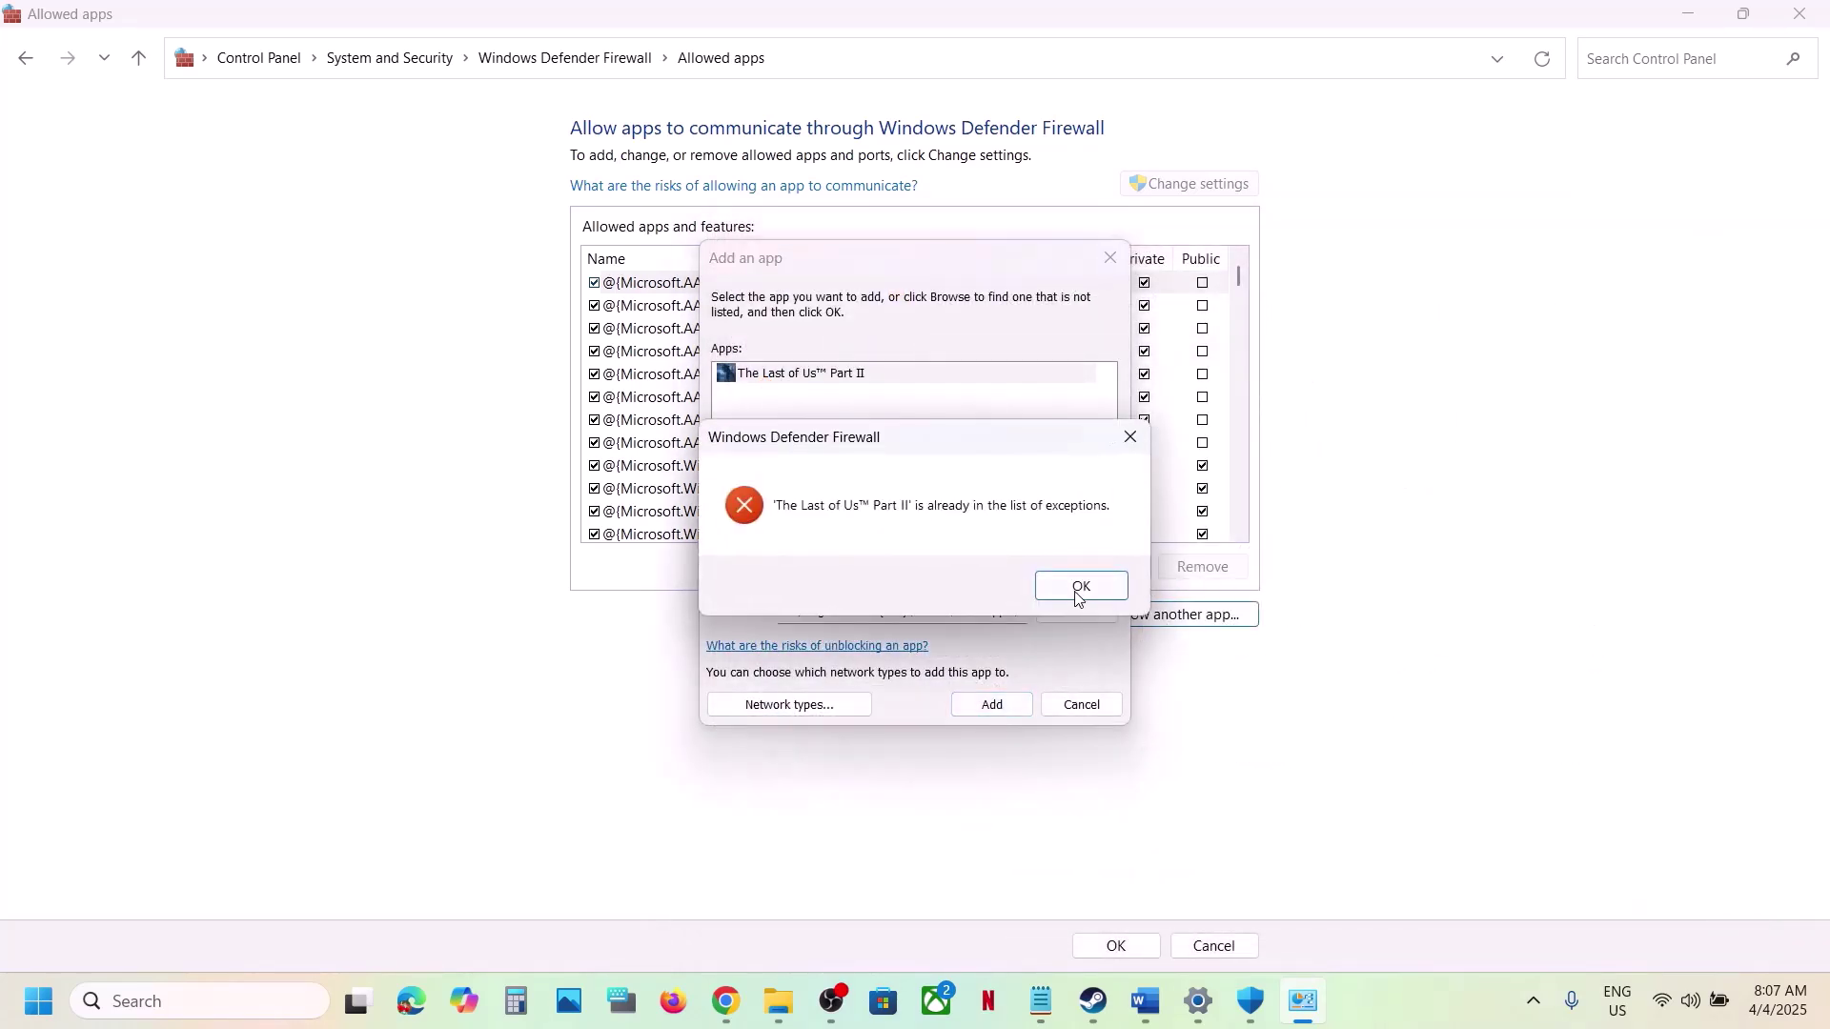
click(1076, 593)
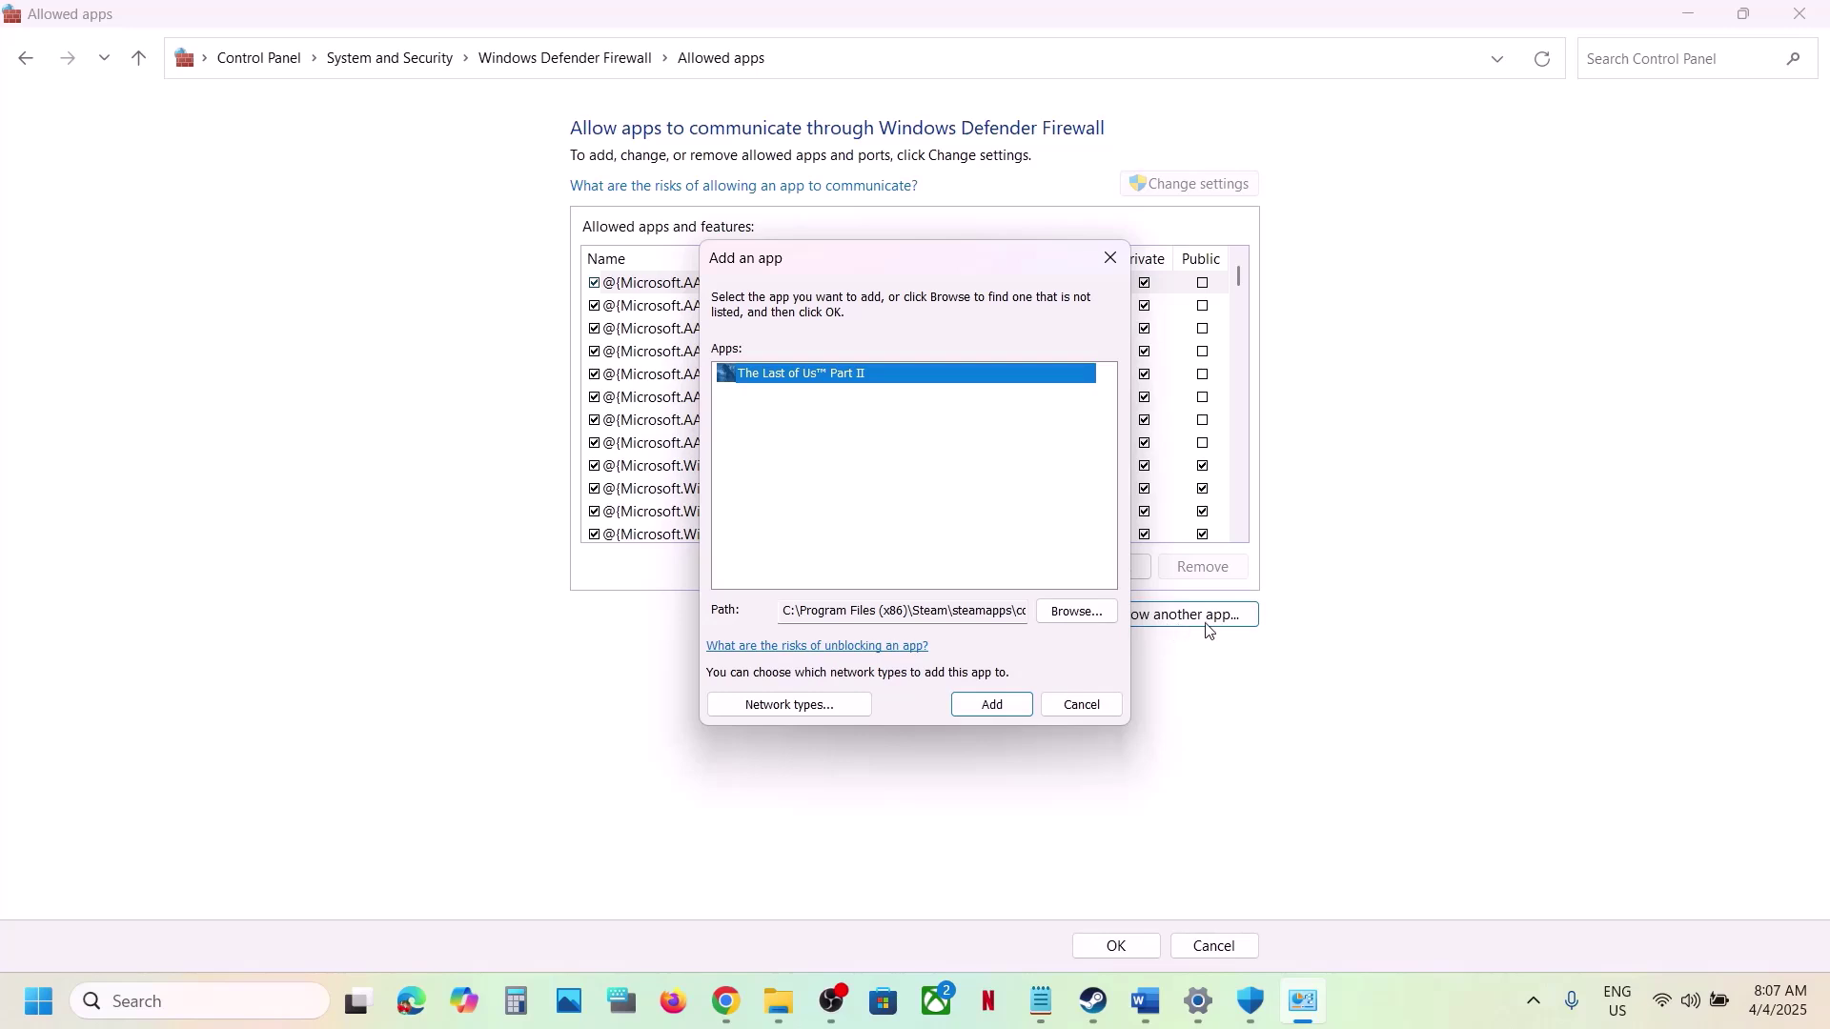
Add tlou-ii from The Last of Us Part II folder to the firewall's allowed apps
click(1101, 621)
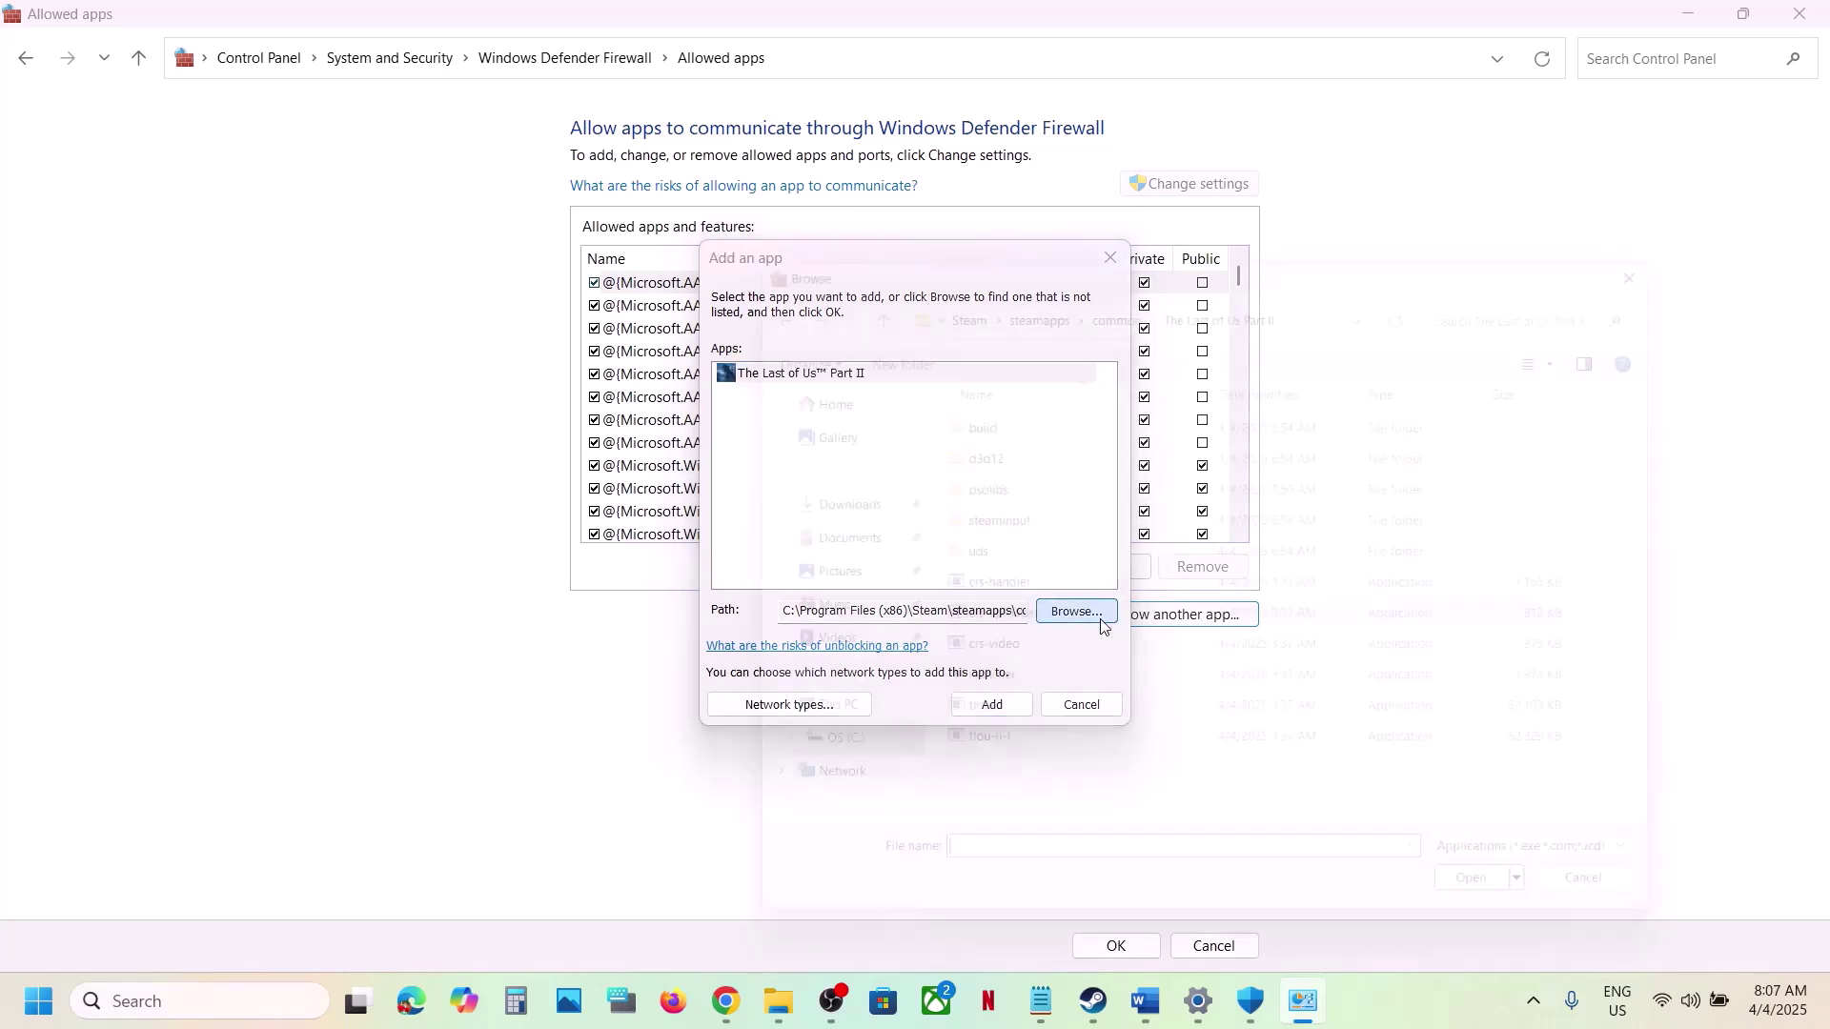
click(979, 728)
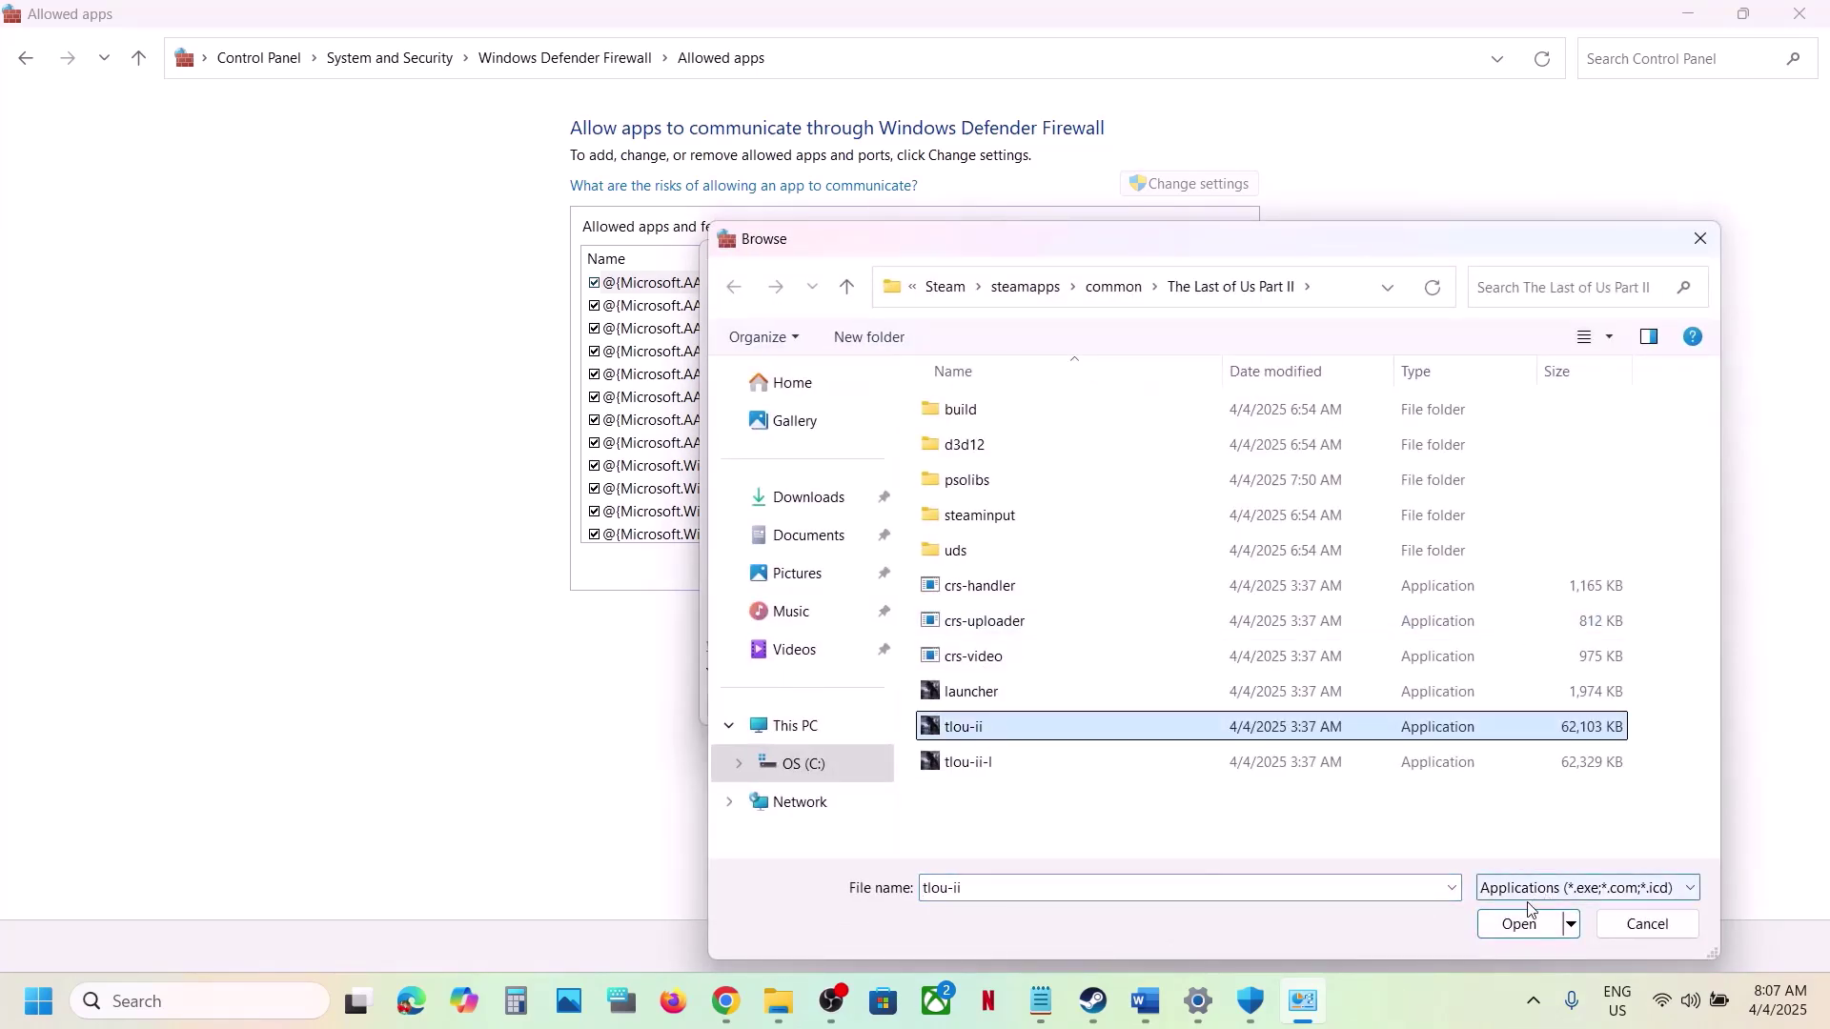
click(1521, 922)
click(969, 705)
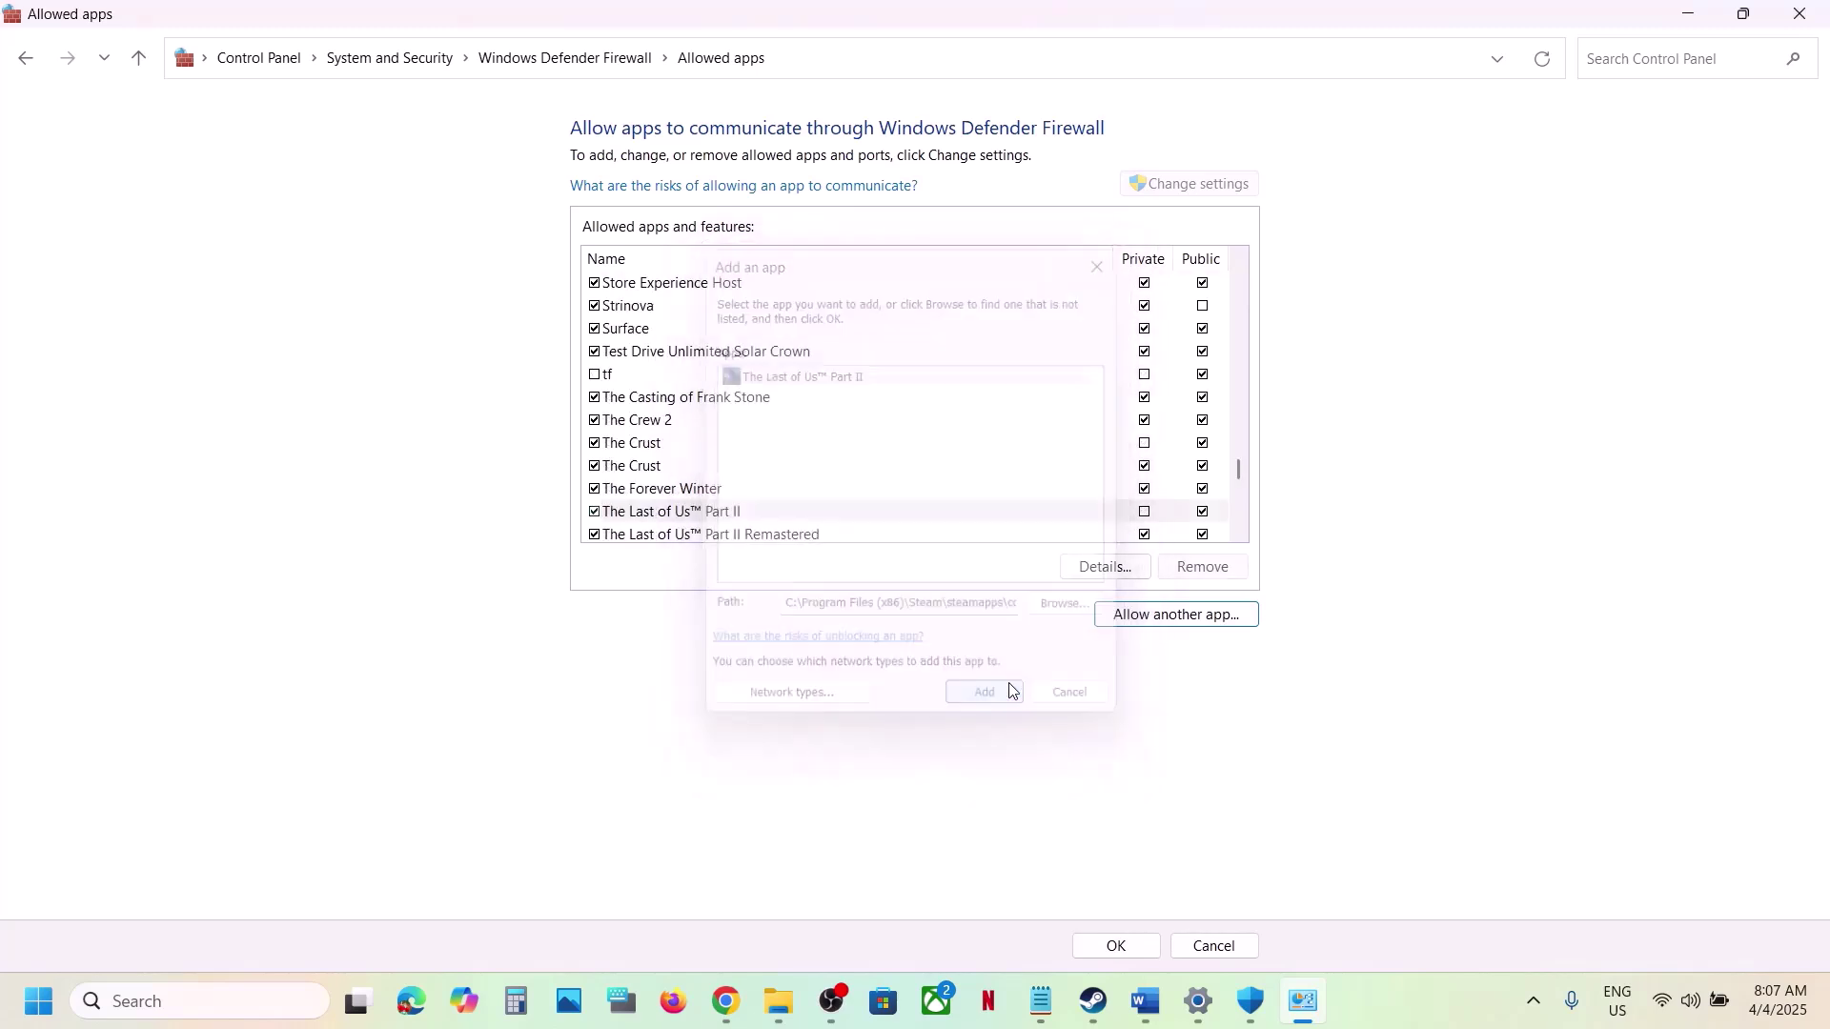
Allow another app through the firewall, adding tlou-ii-l from The Last of Us Part II folder
click(1184, 621)
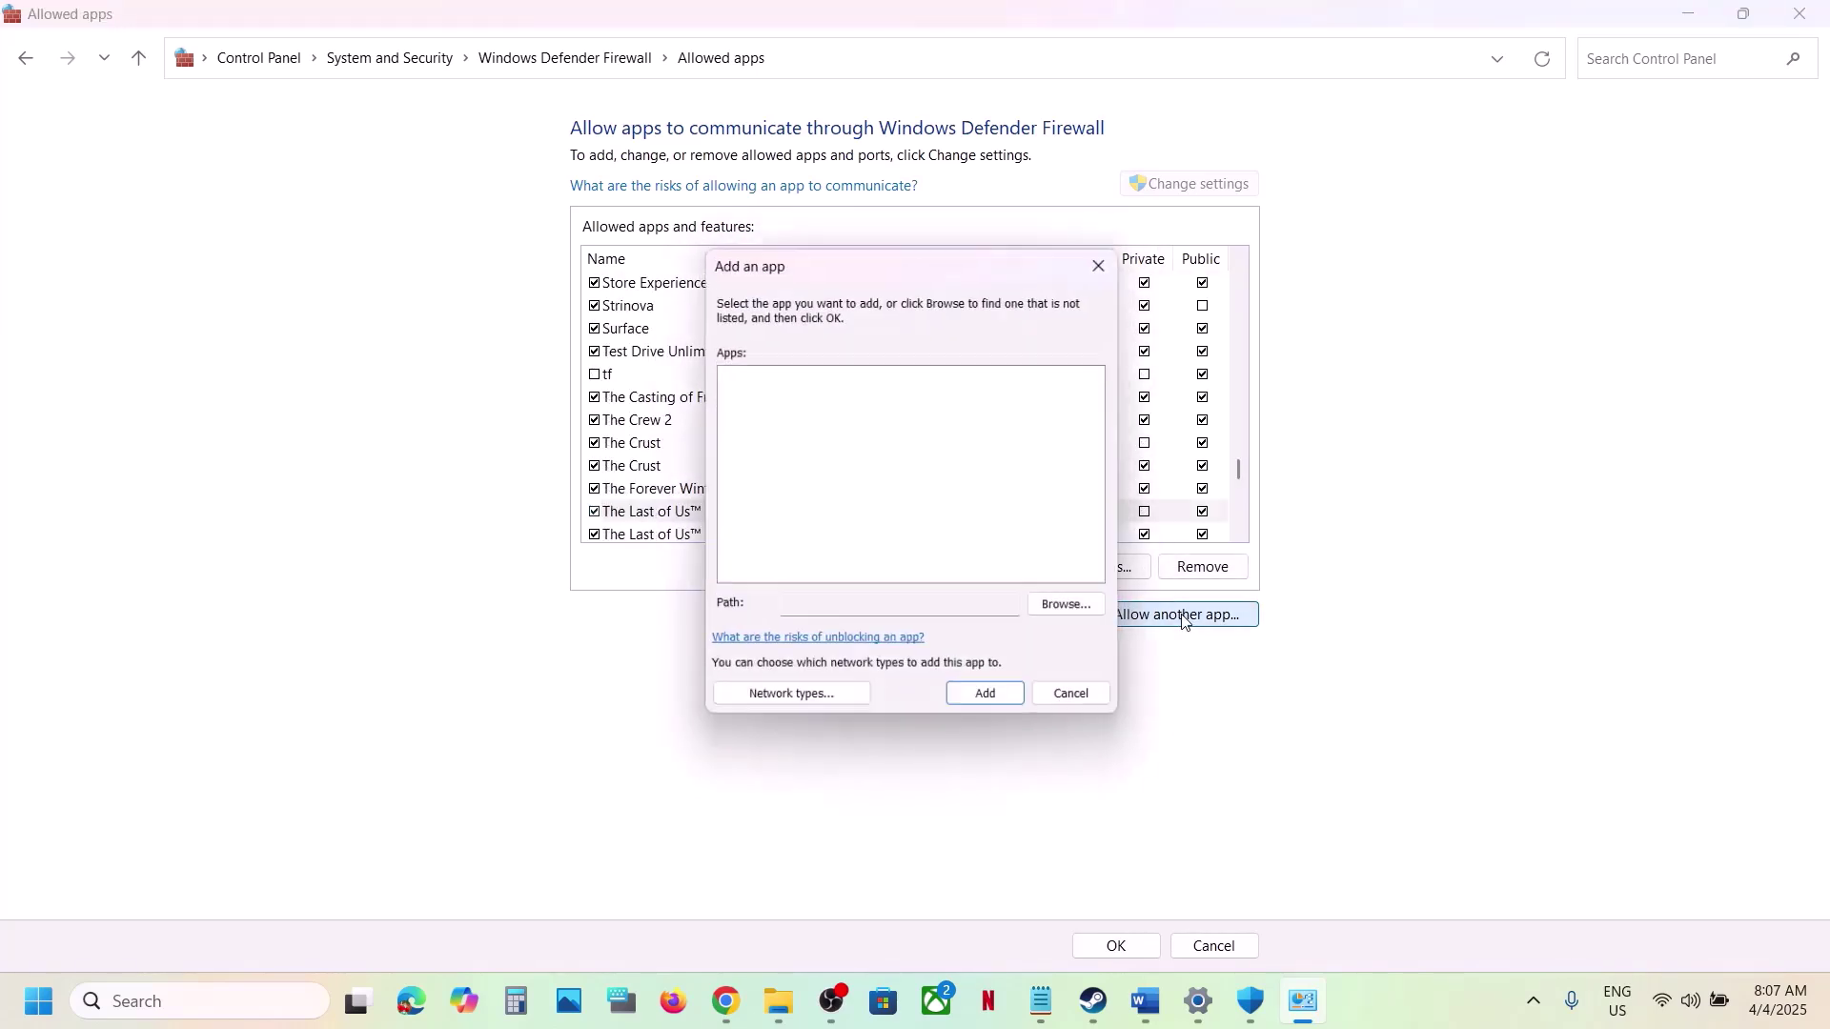
click(1072, 610)
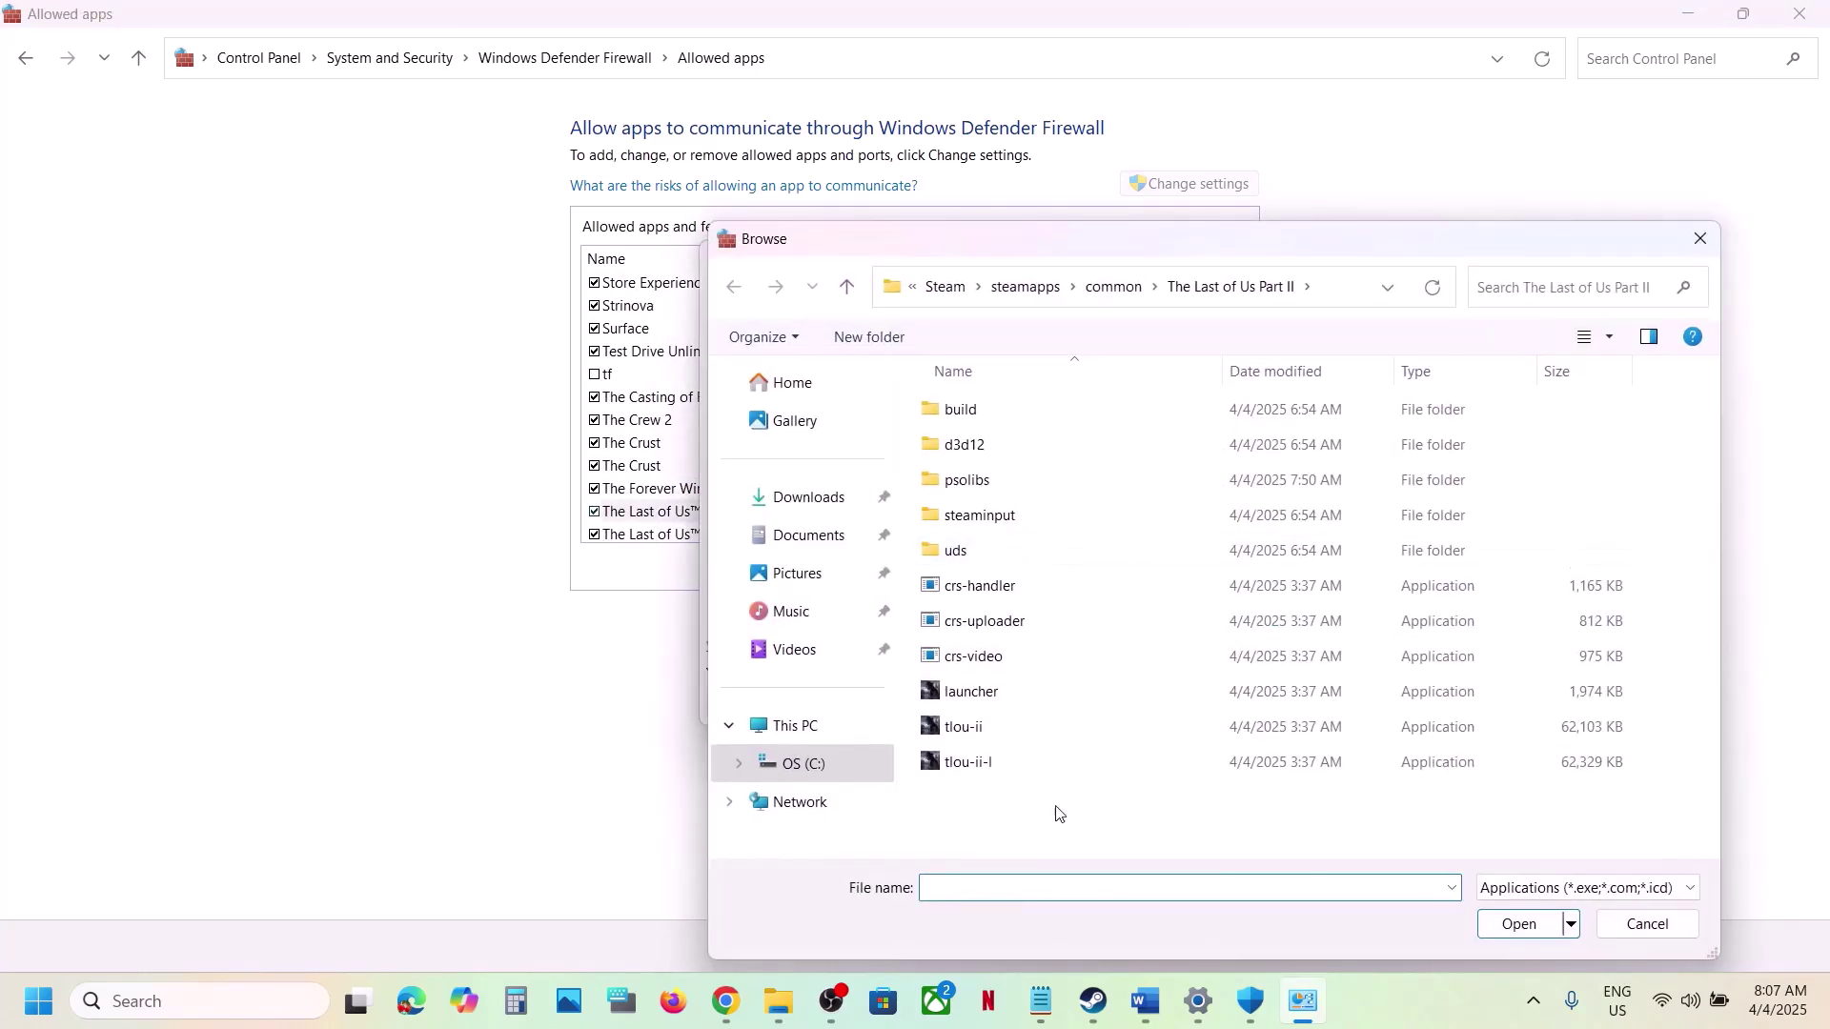
click(986, 771)
click(1519, 925)
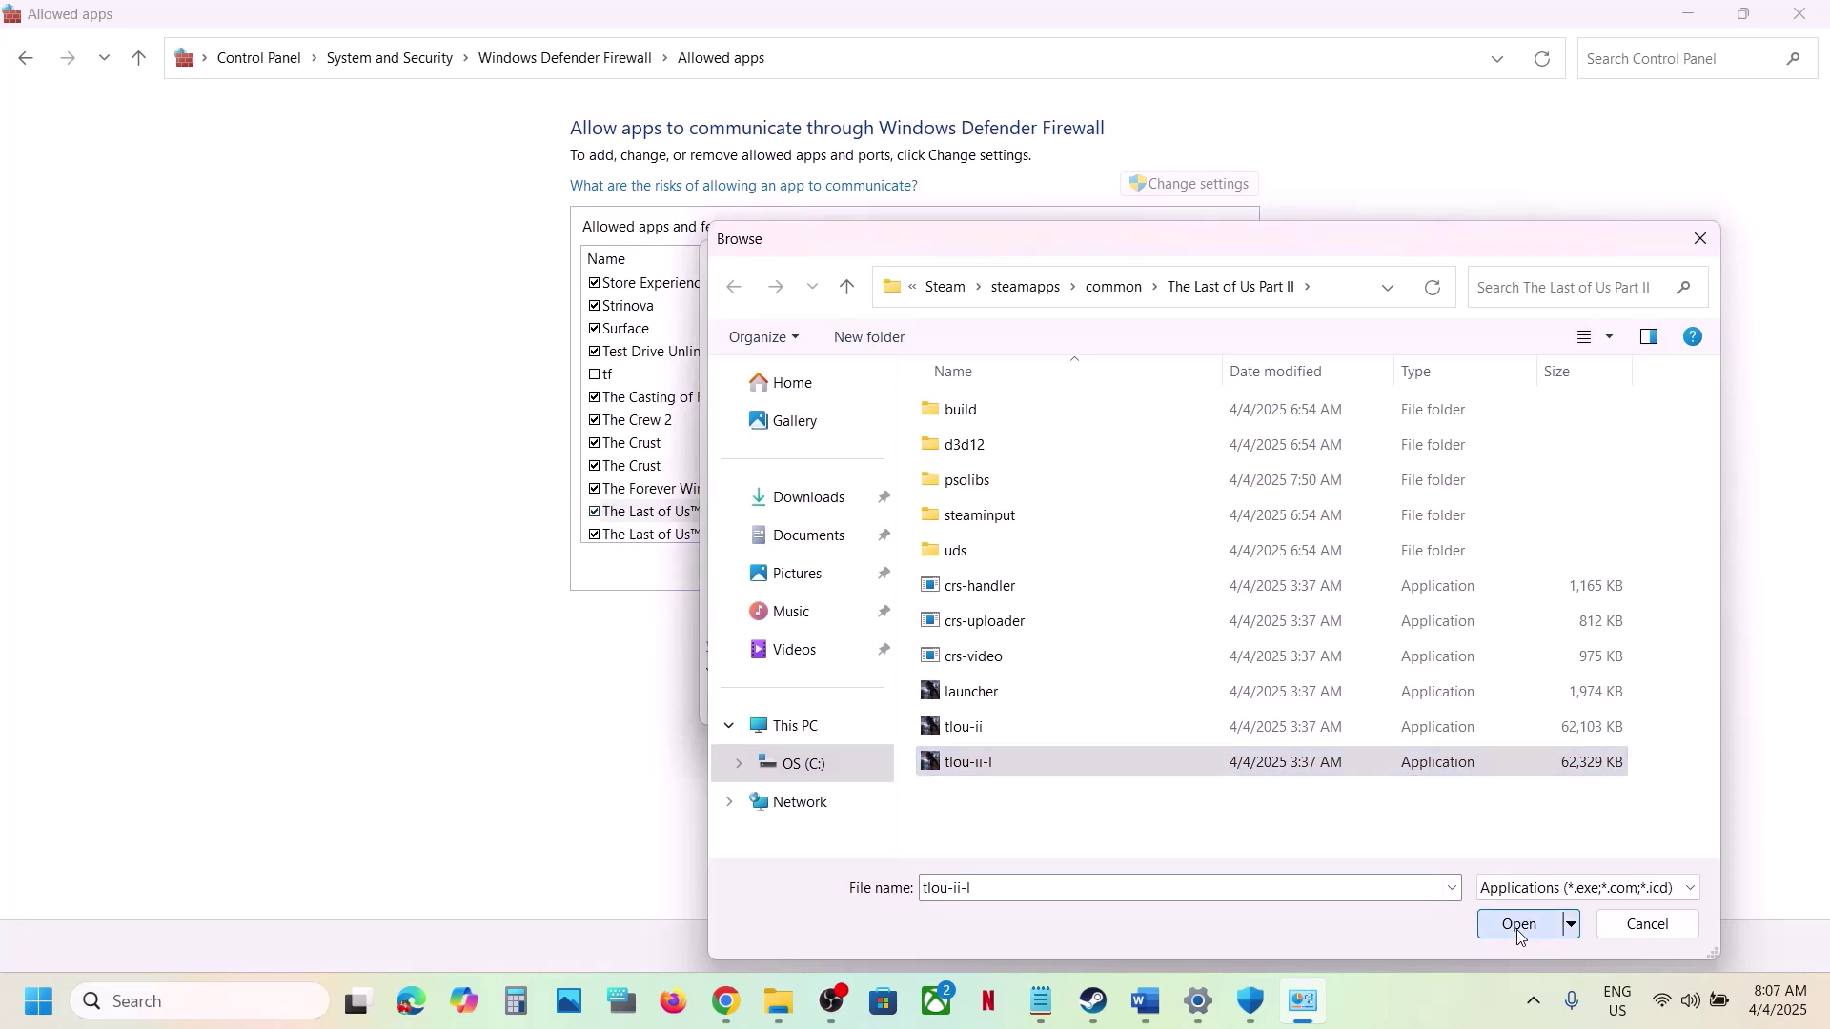
click(989, 706)
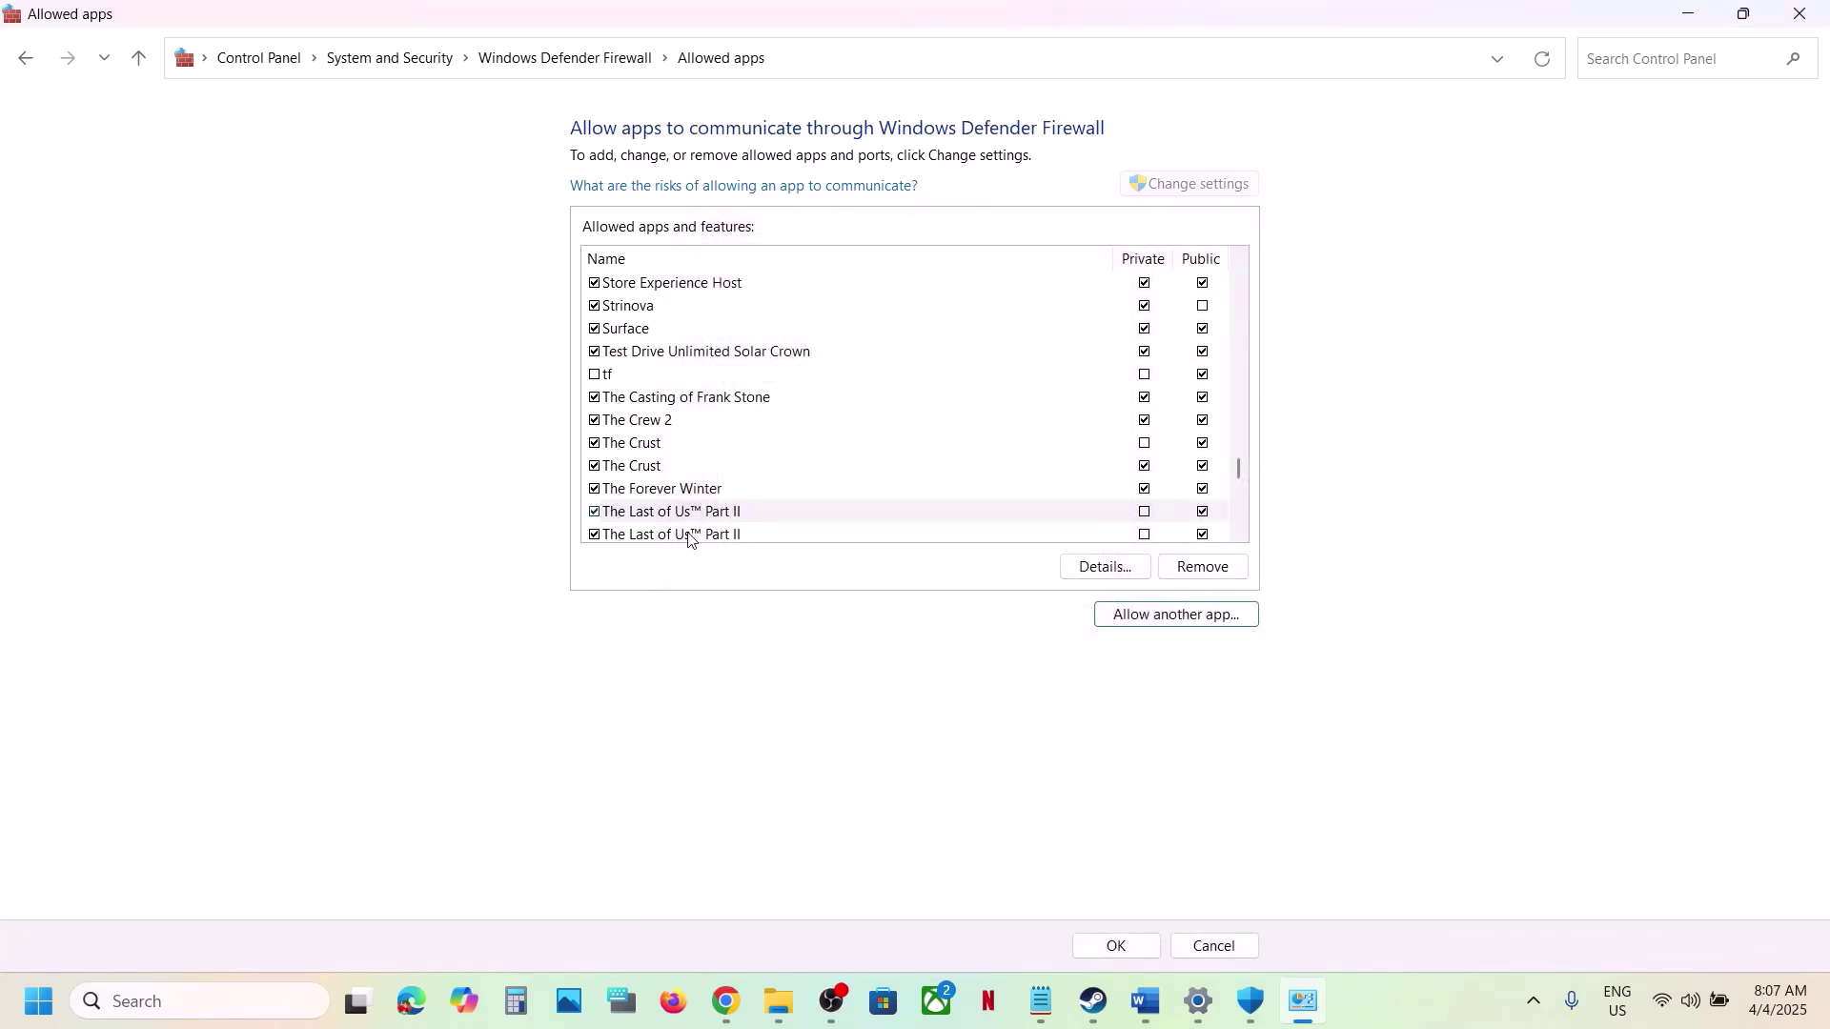
Enable private network access for both The Last of Us Part II entries, and close the Control Panel, Windows Security and Settings windows
click(720, 520)
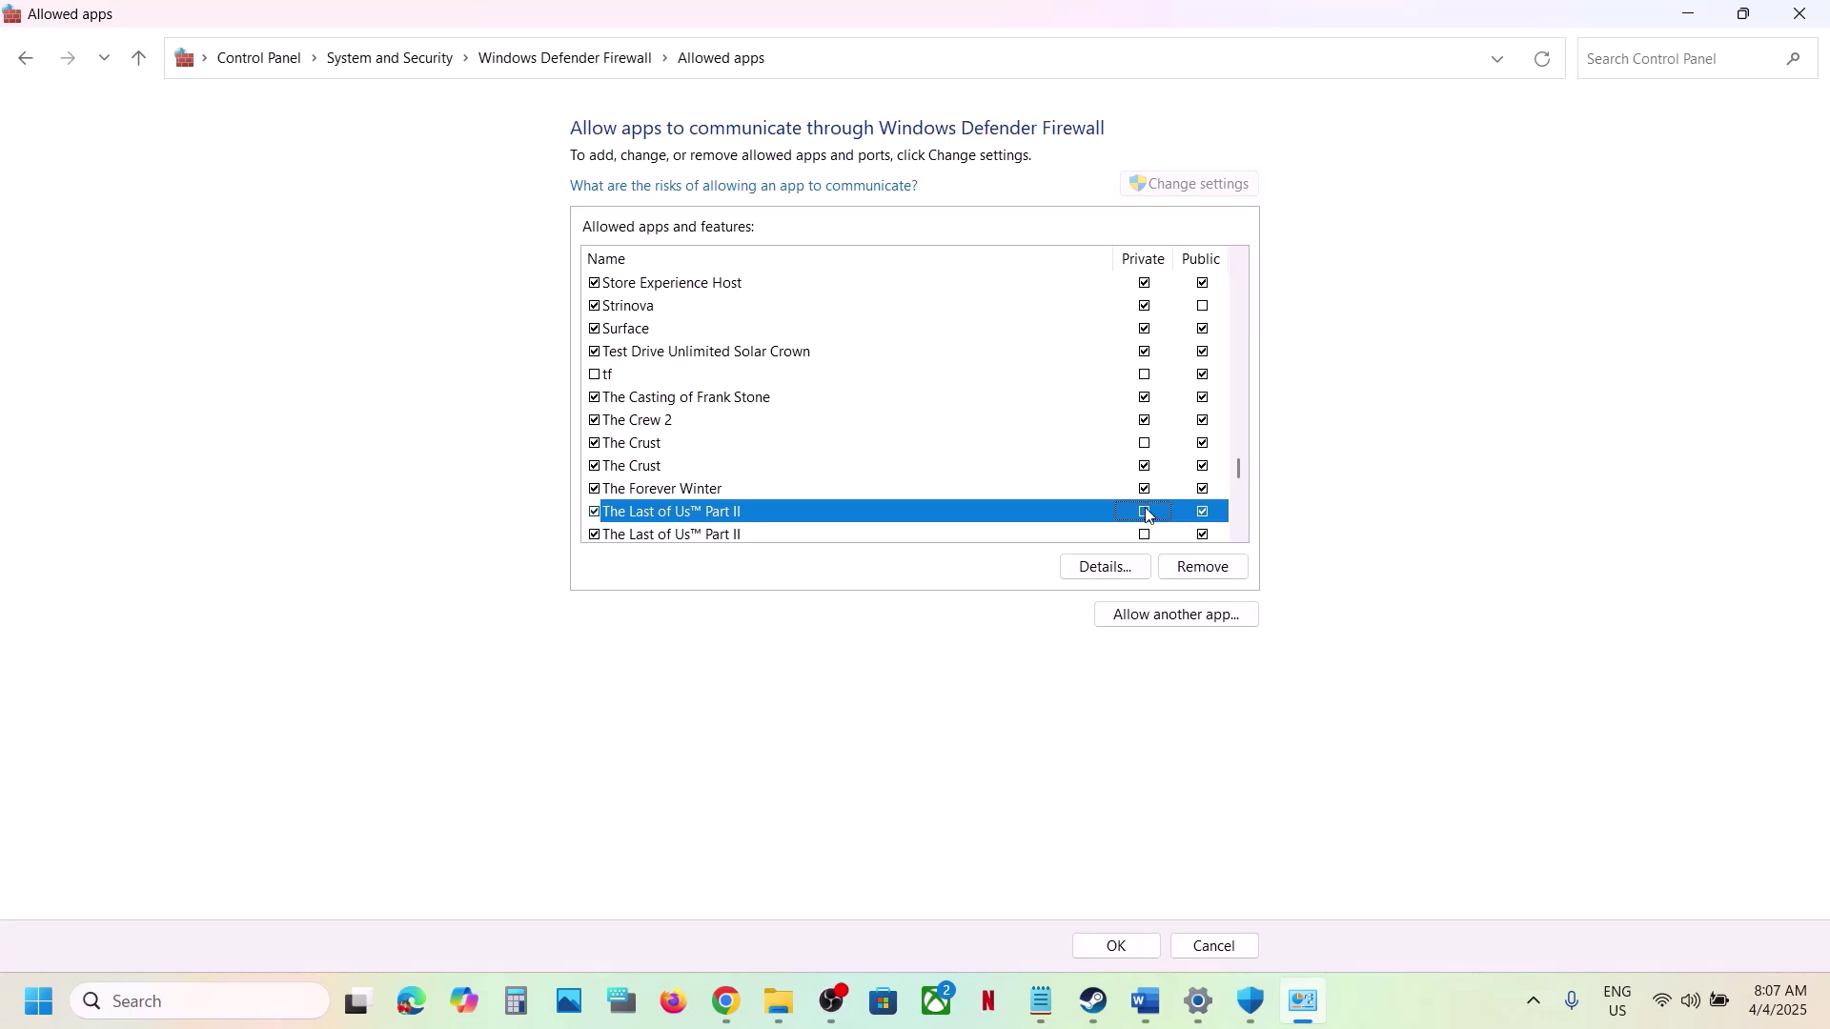
click(1146, 536)
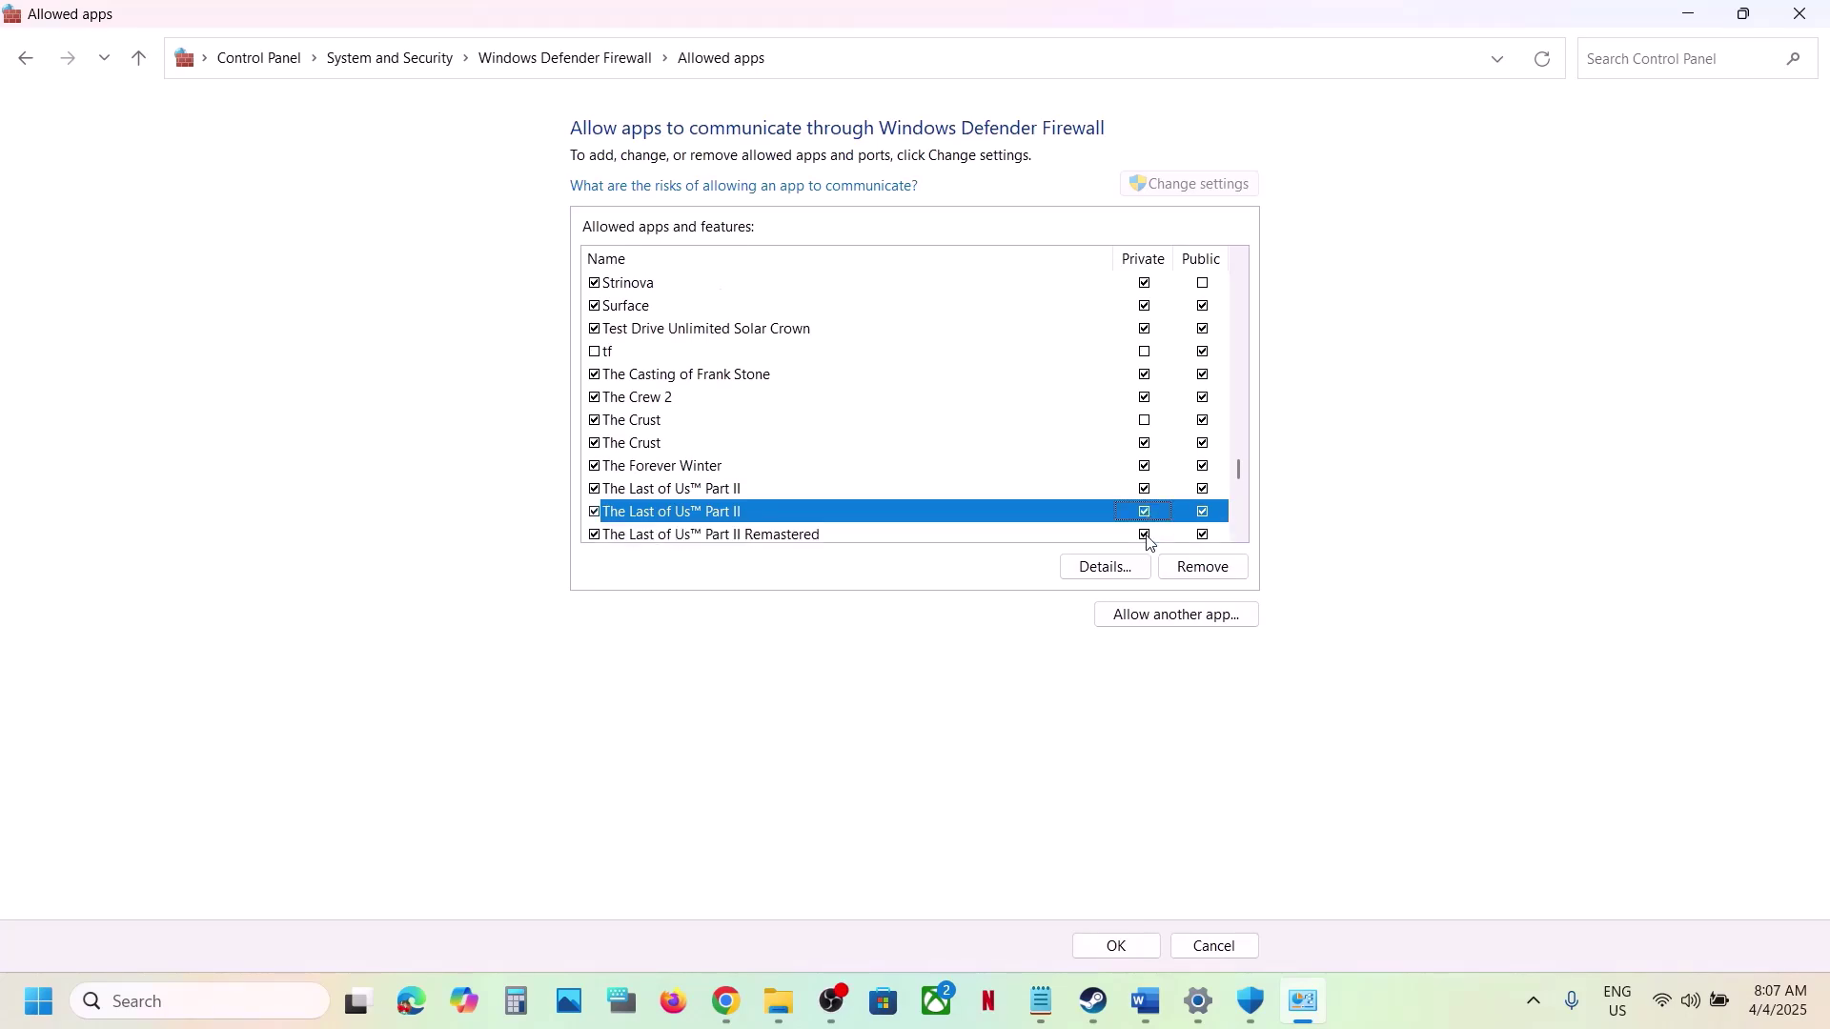
click(1800, 13)
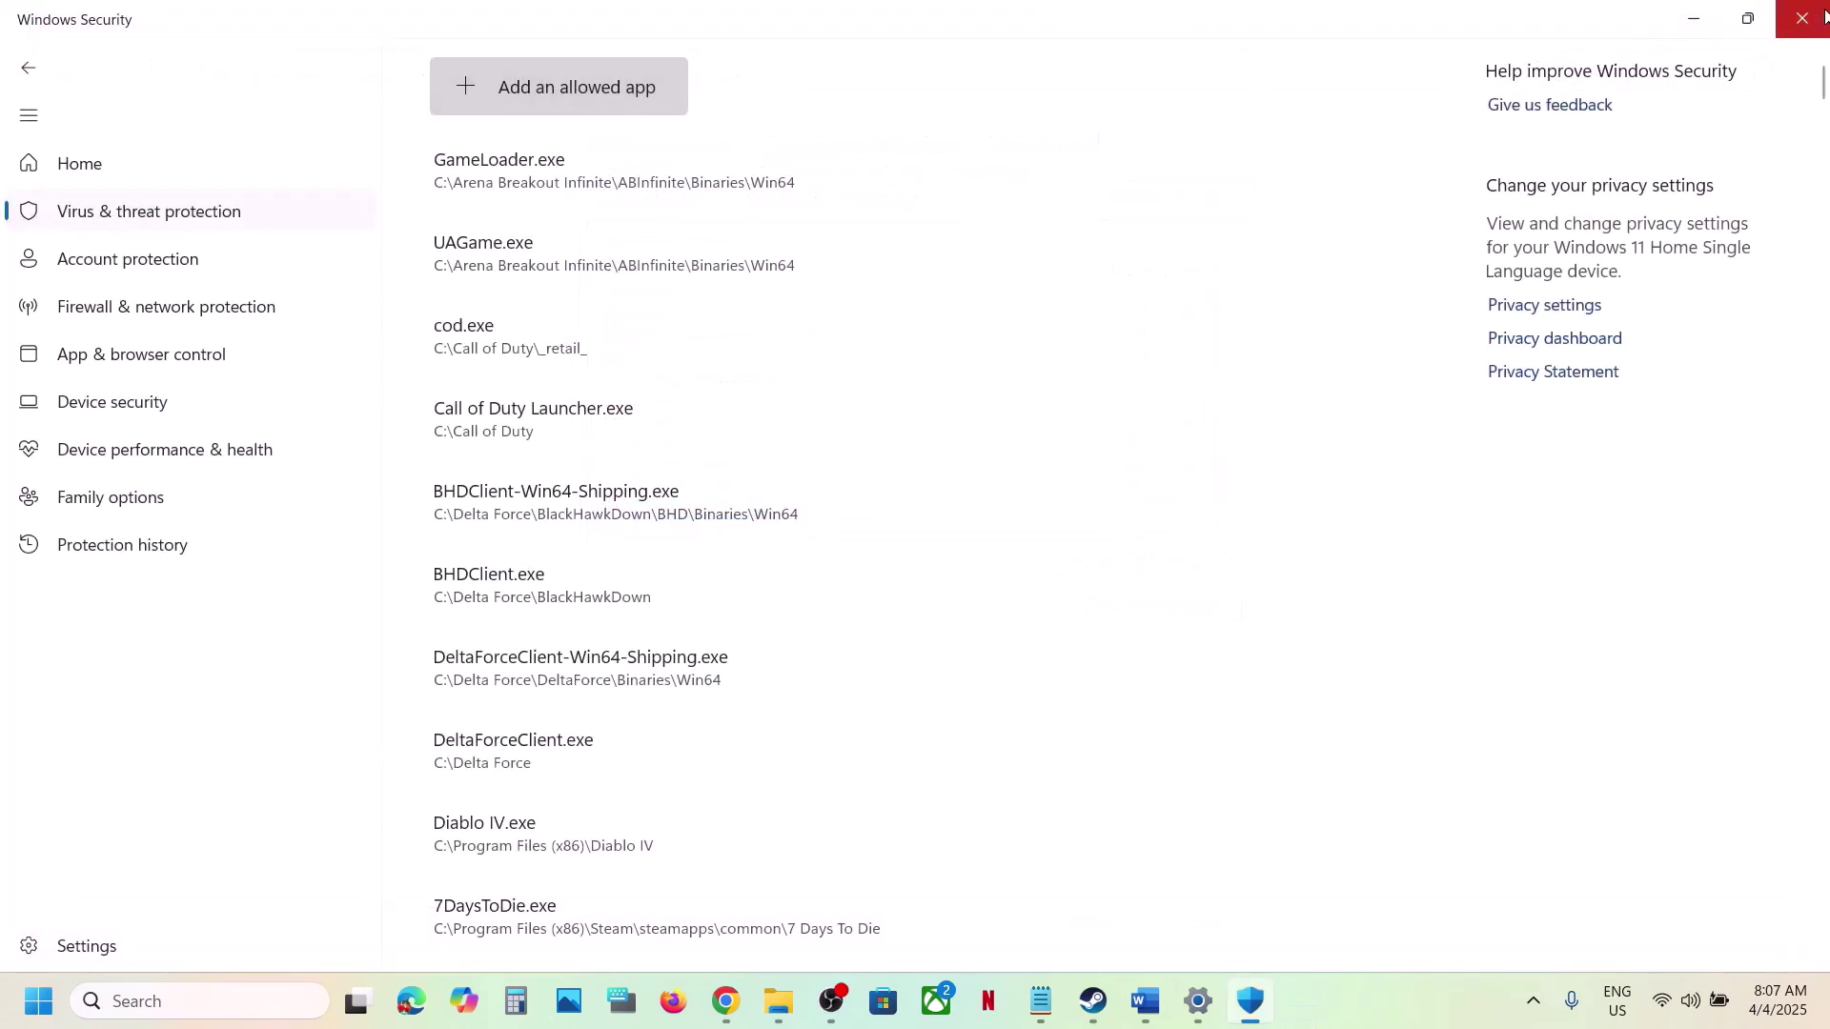
click(1798, 29)
click(1801, 15)
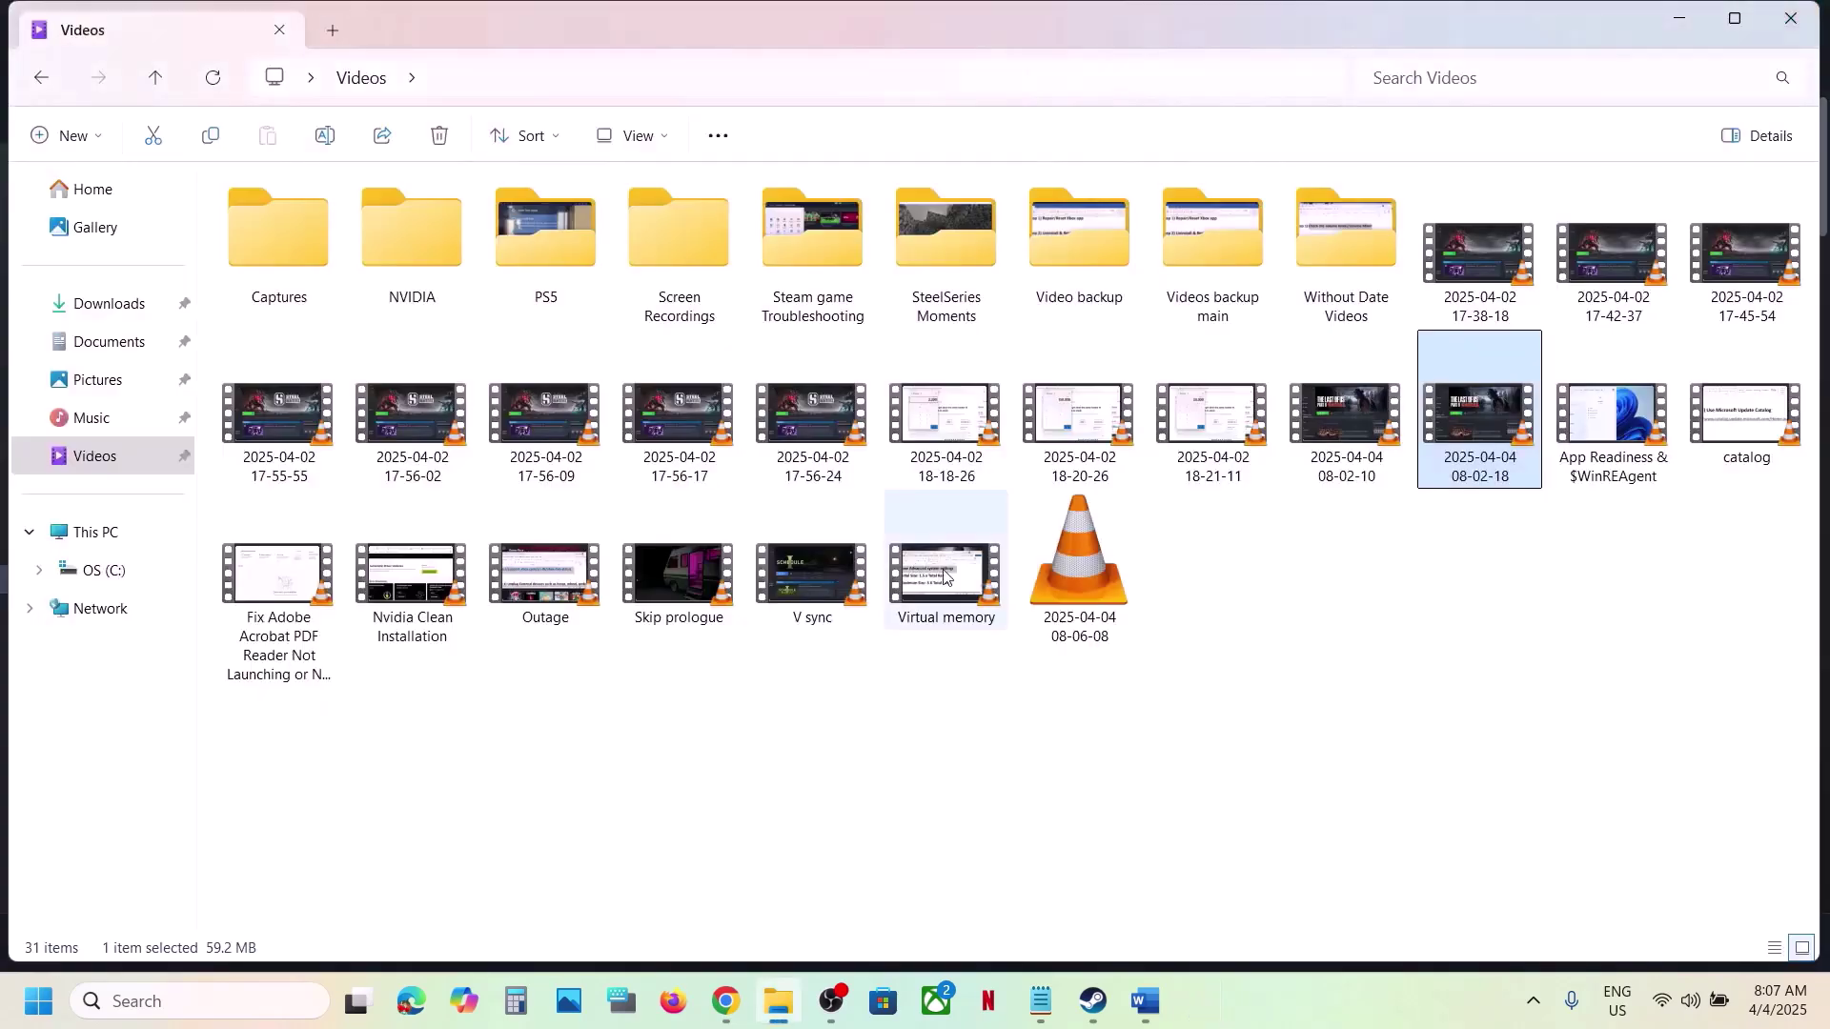
Switch to the Word document and read the Step 4 instructions on launching the game from its folder
click(1146, 1003)
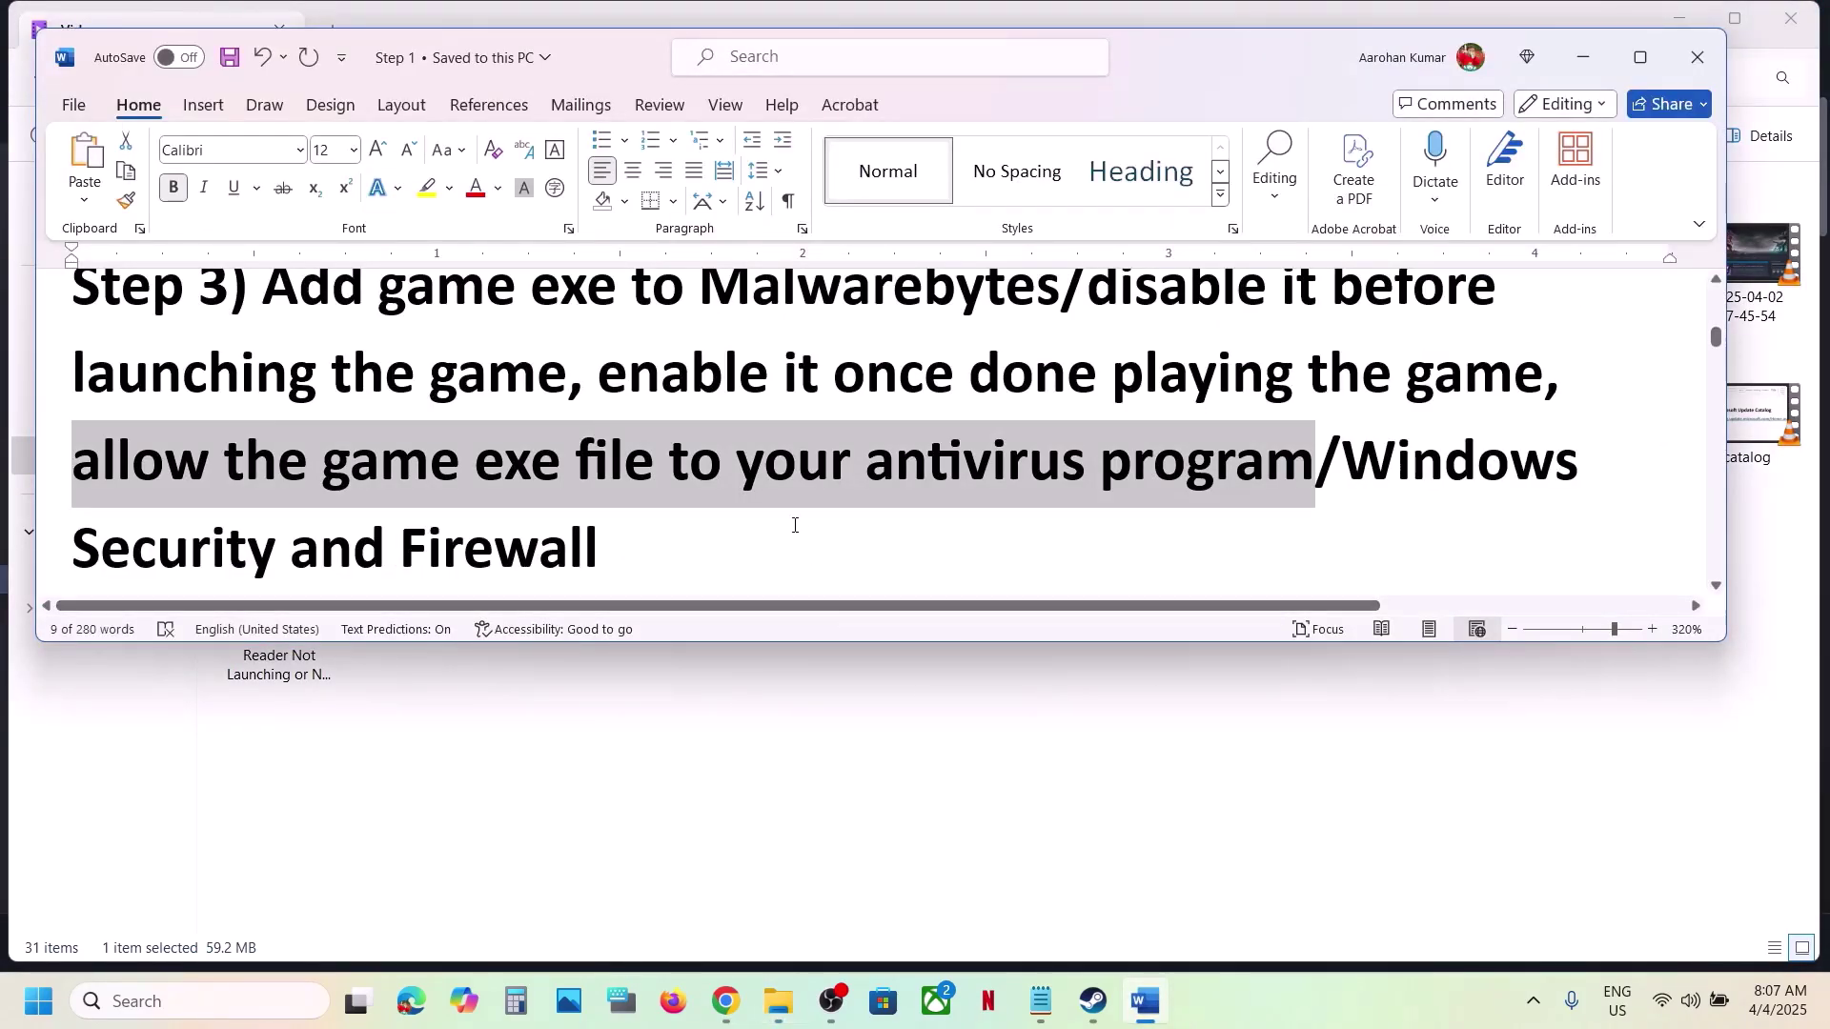
scroll(791, 524, down, 4)
scroll(795, 525, up, 3)
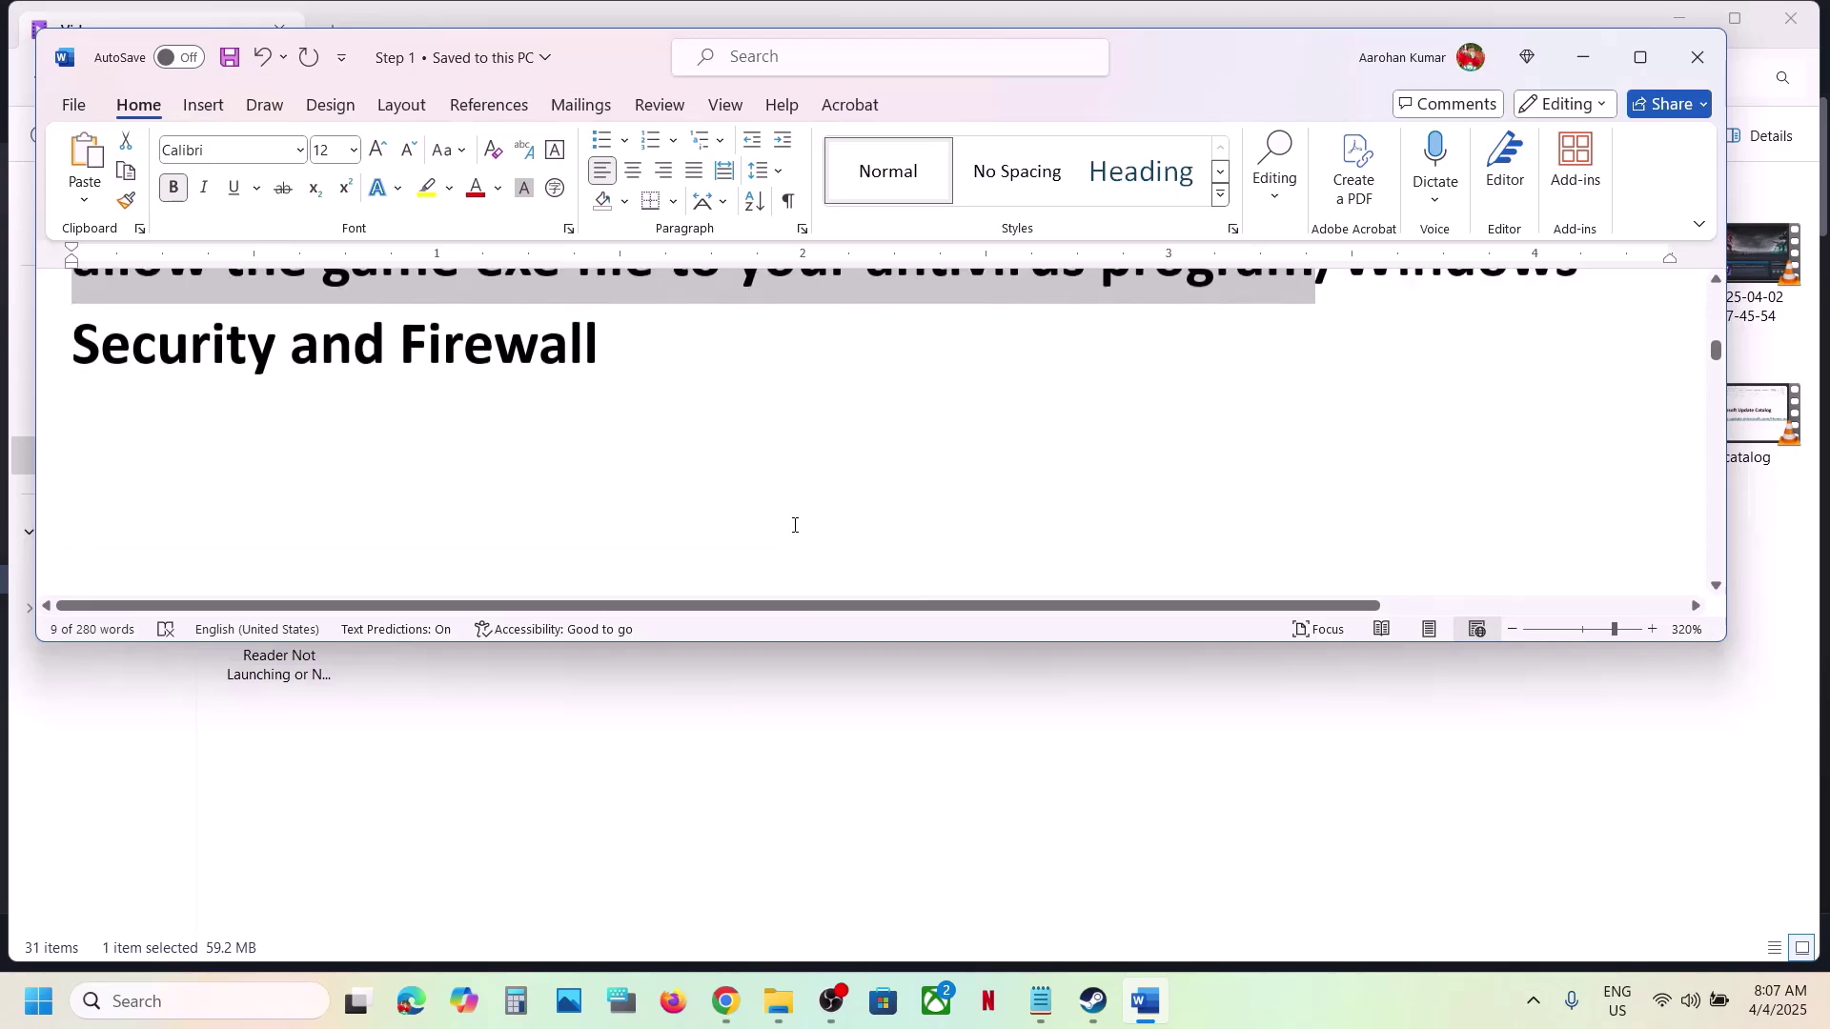
scroll(792, 523, down, 3)
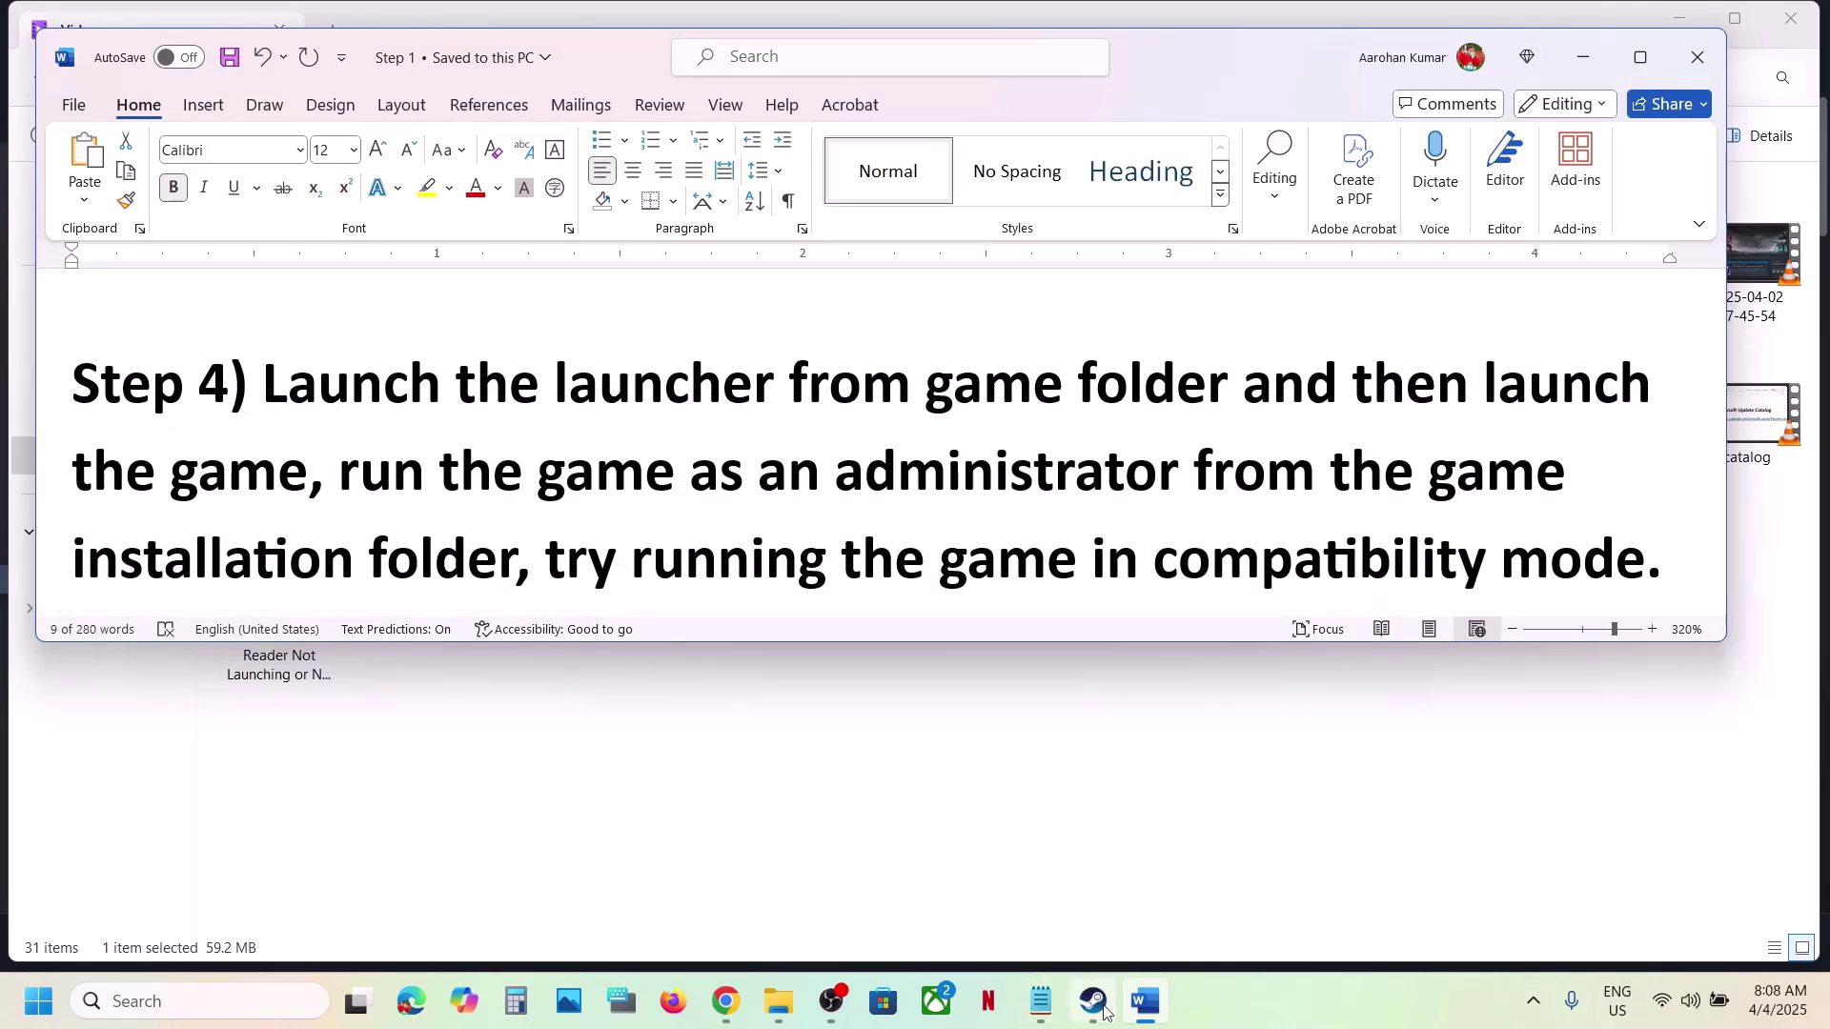
click(1093, 1003)
click(1146, 1002)
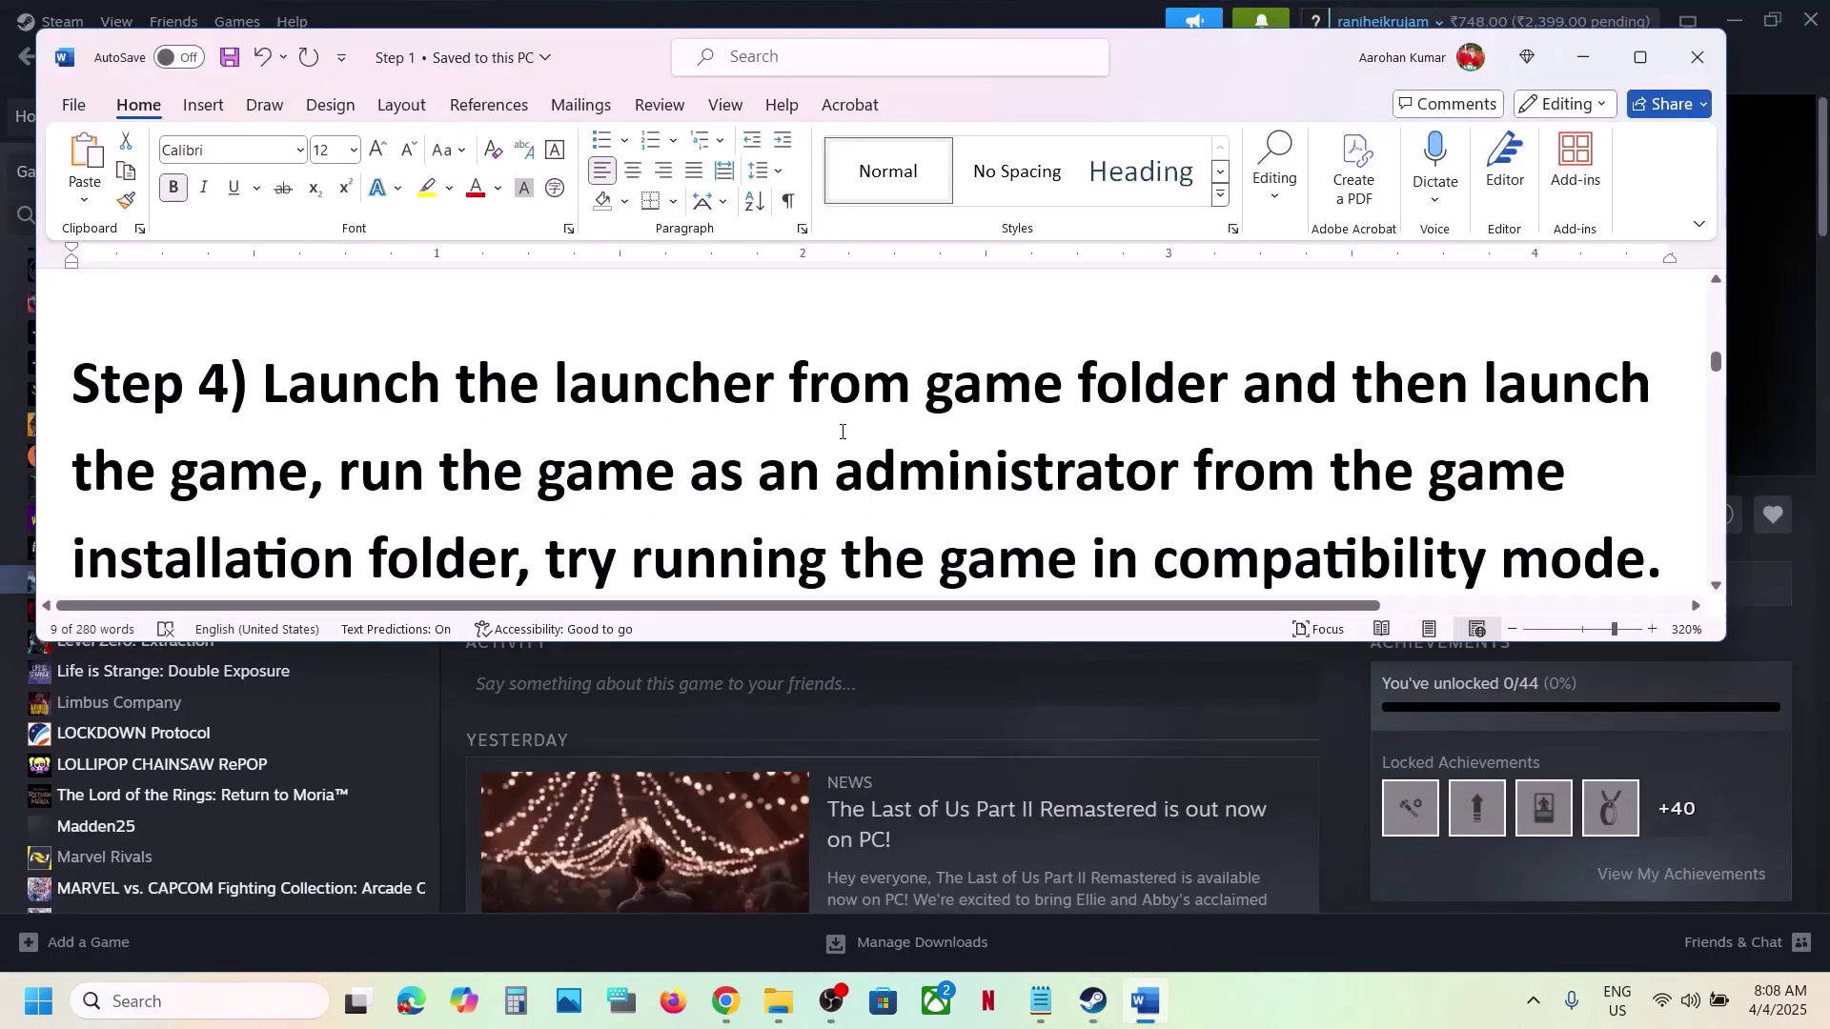
Switch to Steam and open the local files folder of The Last of Us Part II Remastered
click(1093, 1003)
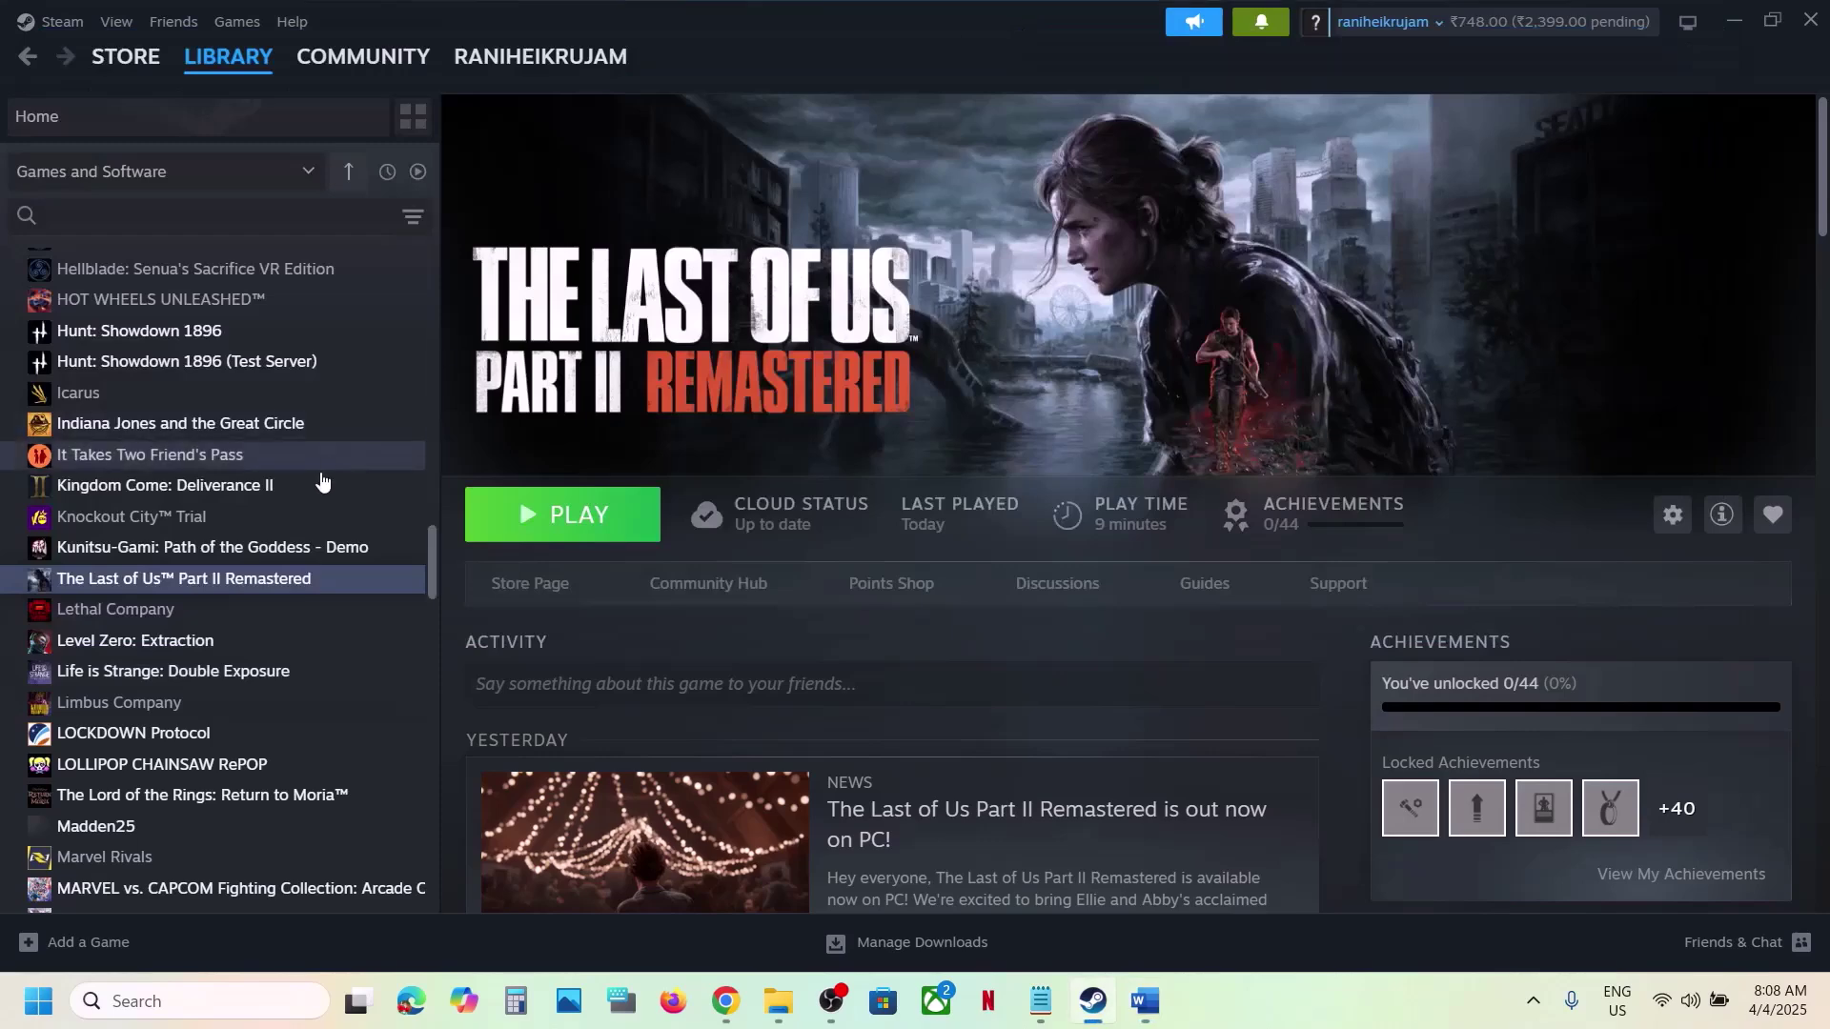
right_click(245, 579)
mouse_move(306, 713)
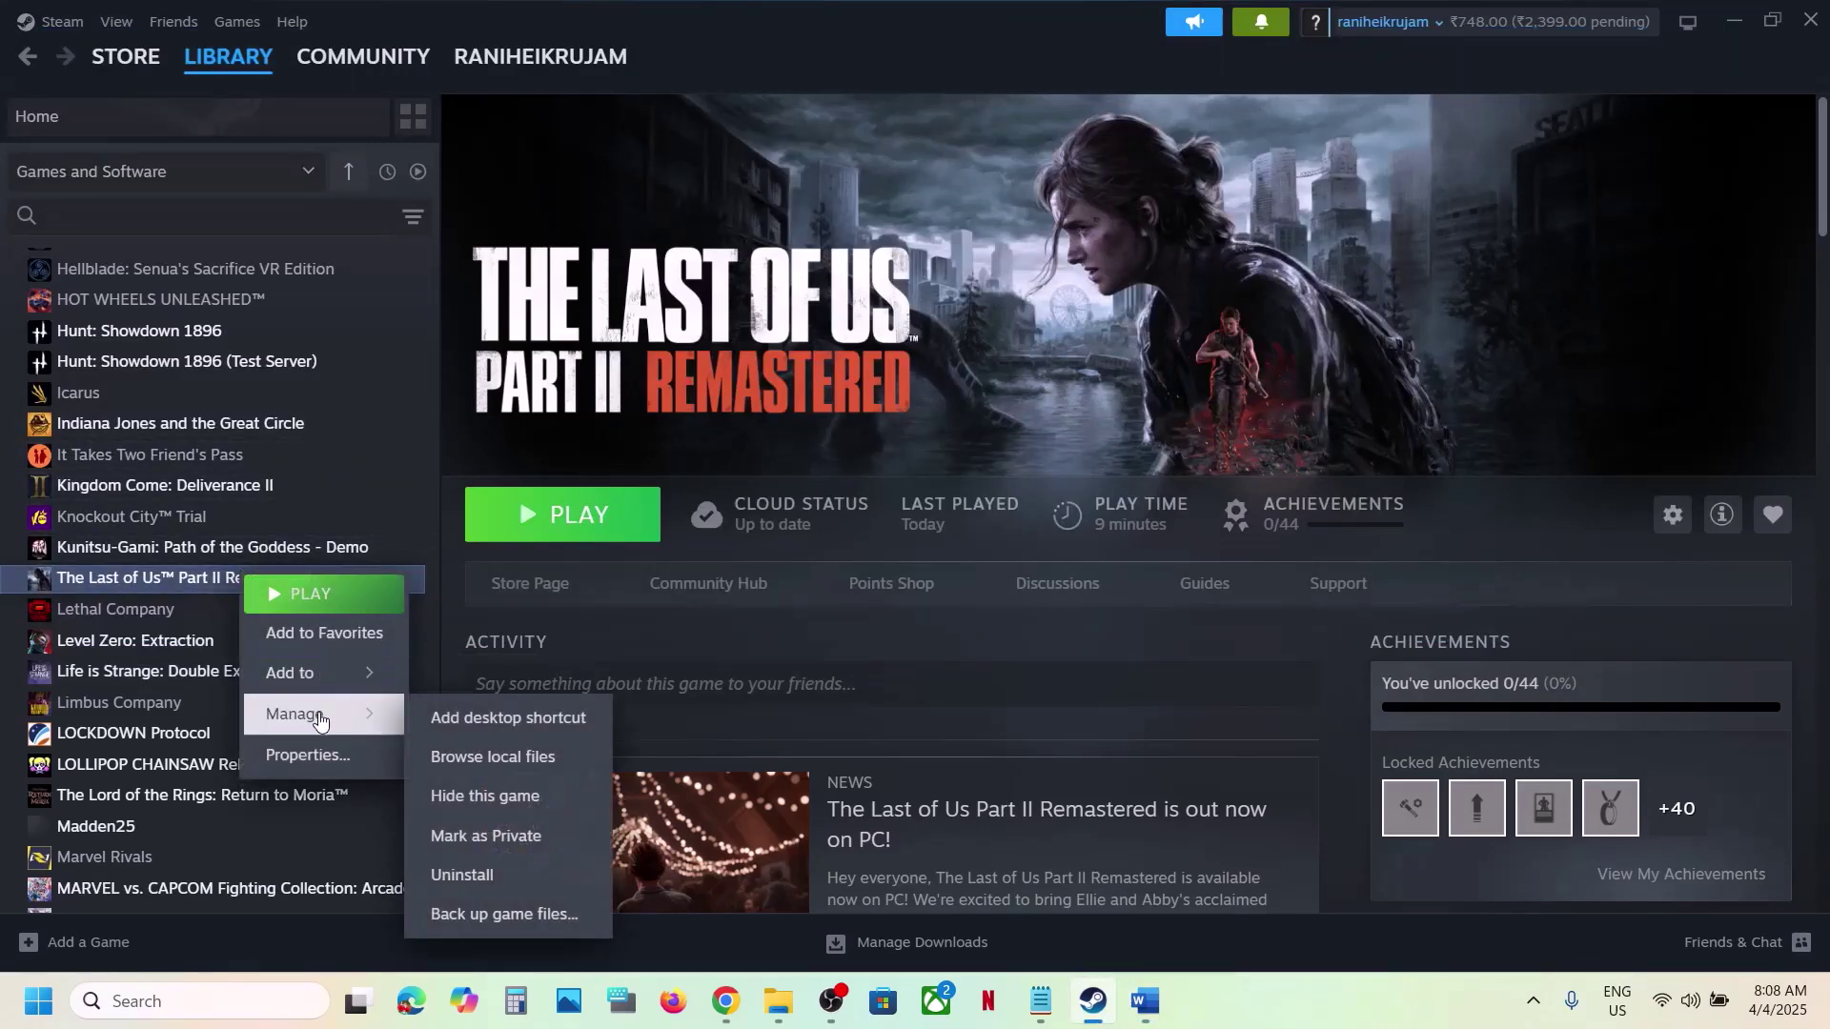
click(523, 765)
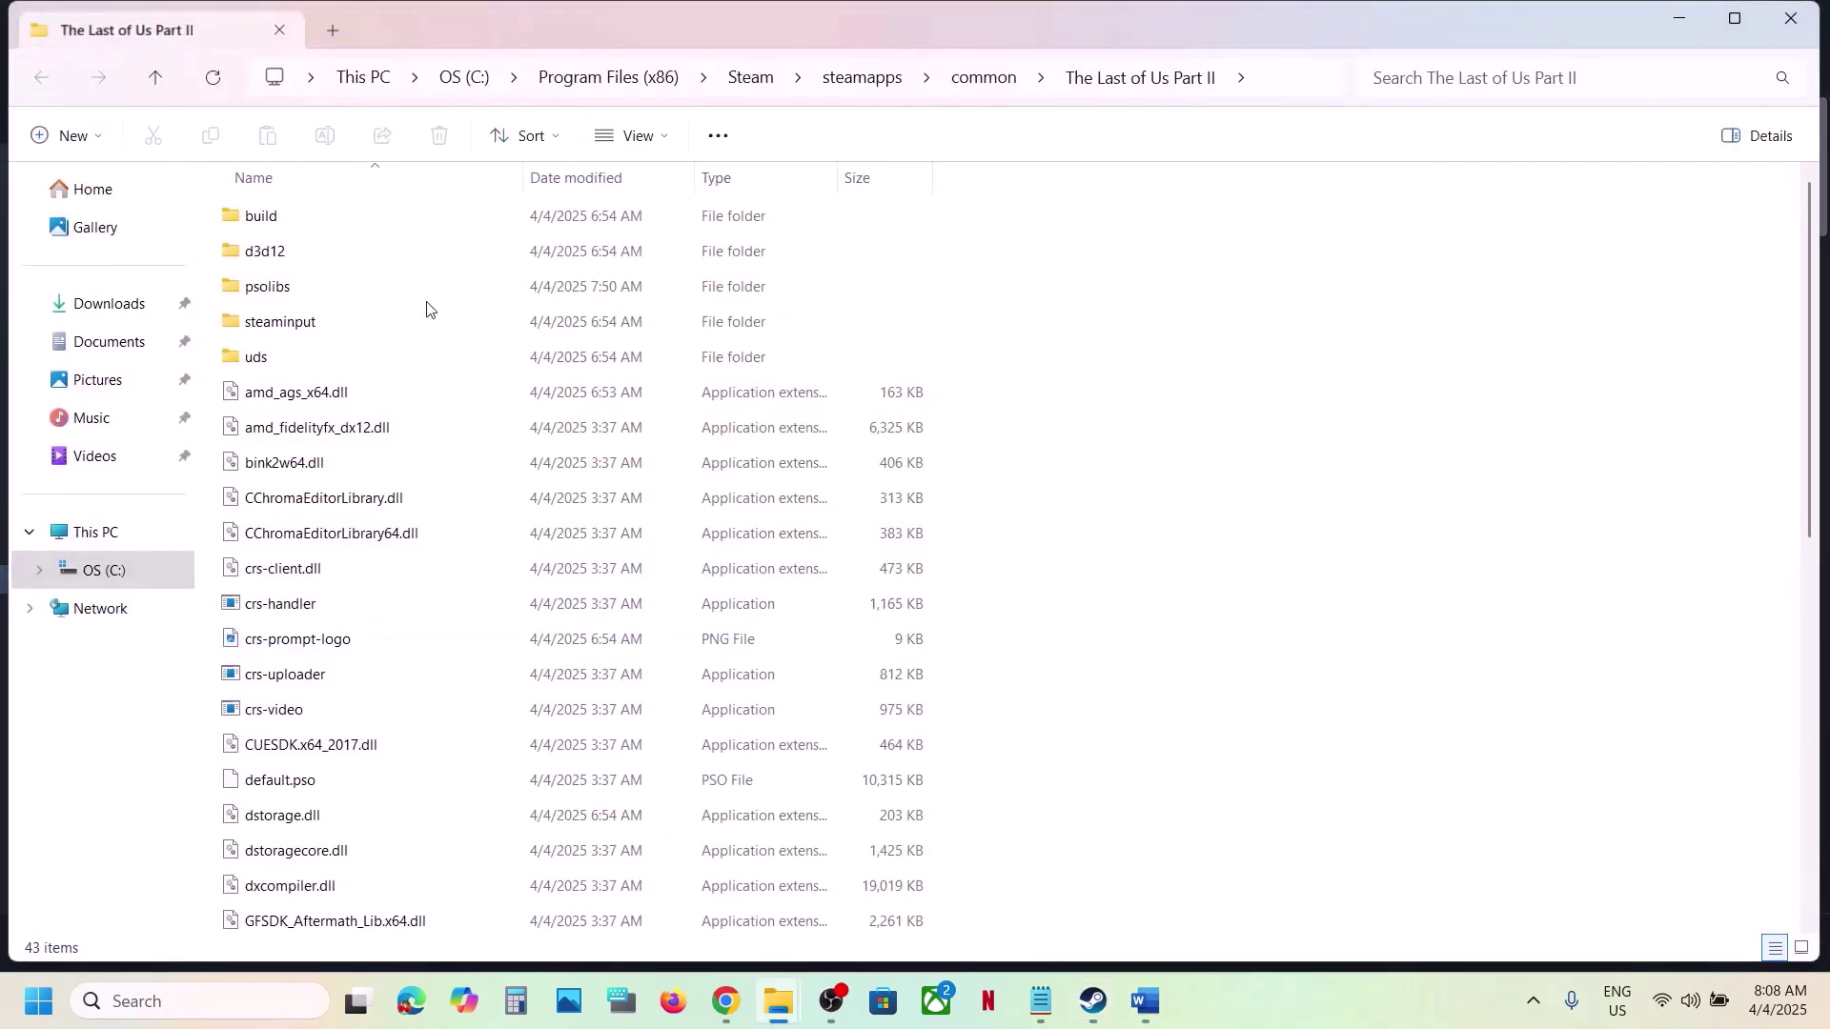
Run the launcher application from the game's installation folder, and quit it from its start screen
scroll(397, 655, down, 5)
scroll(398, 655, down, 1)
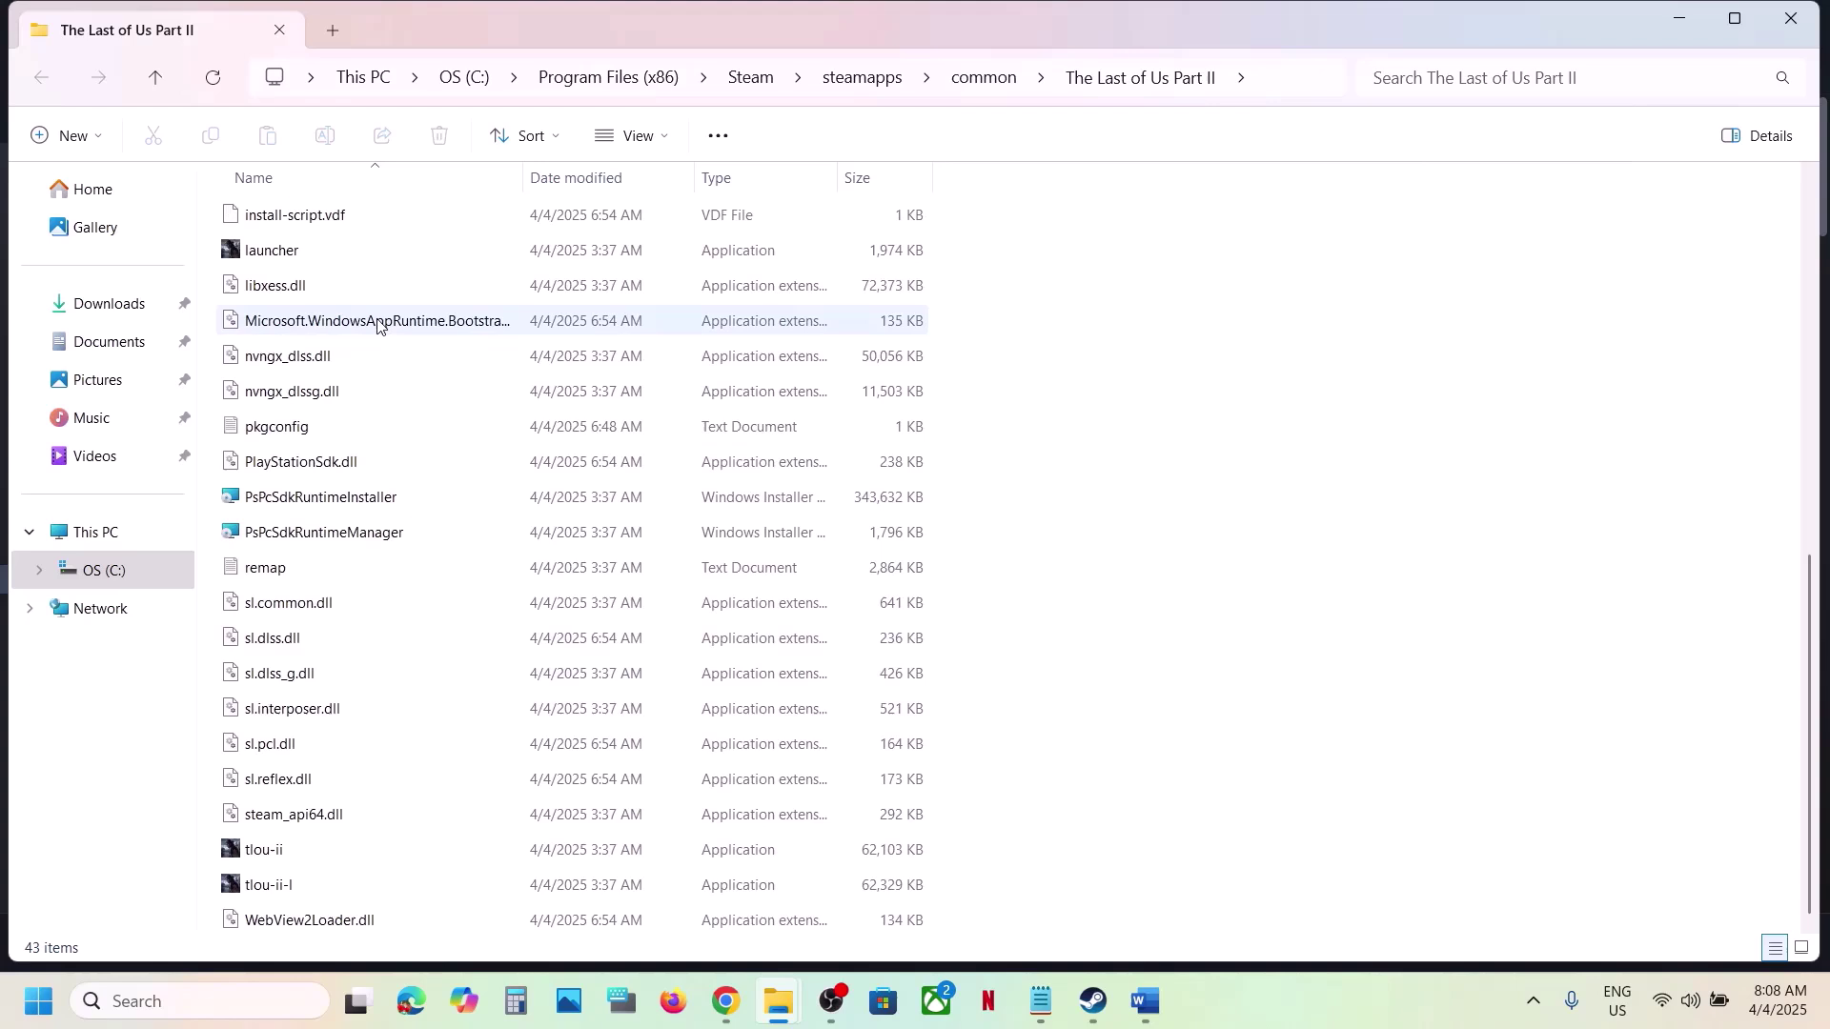
click(295, 263)
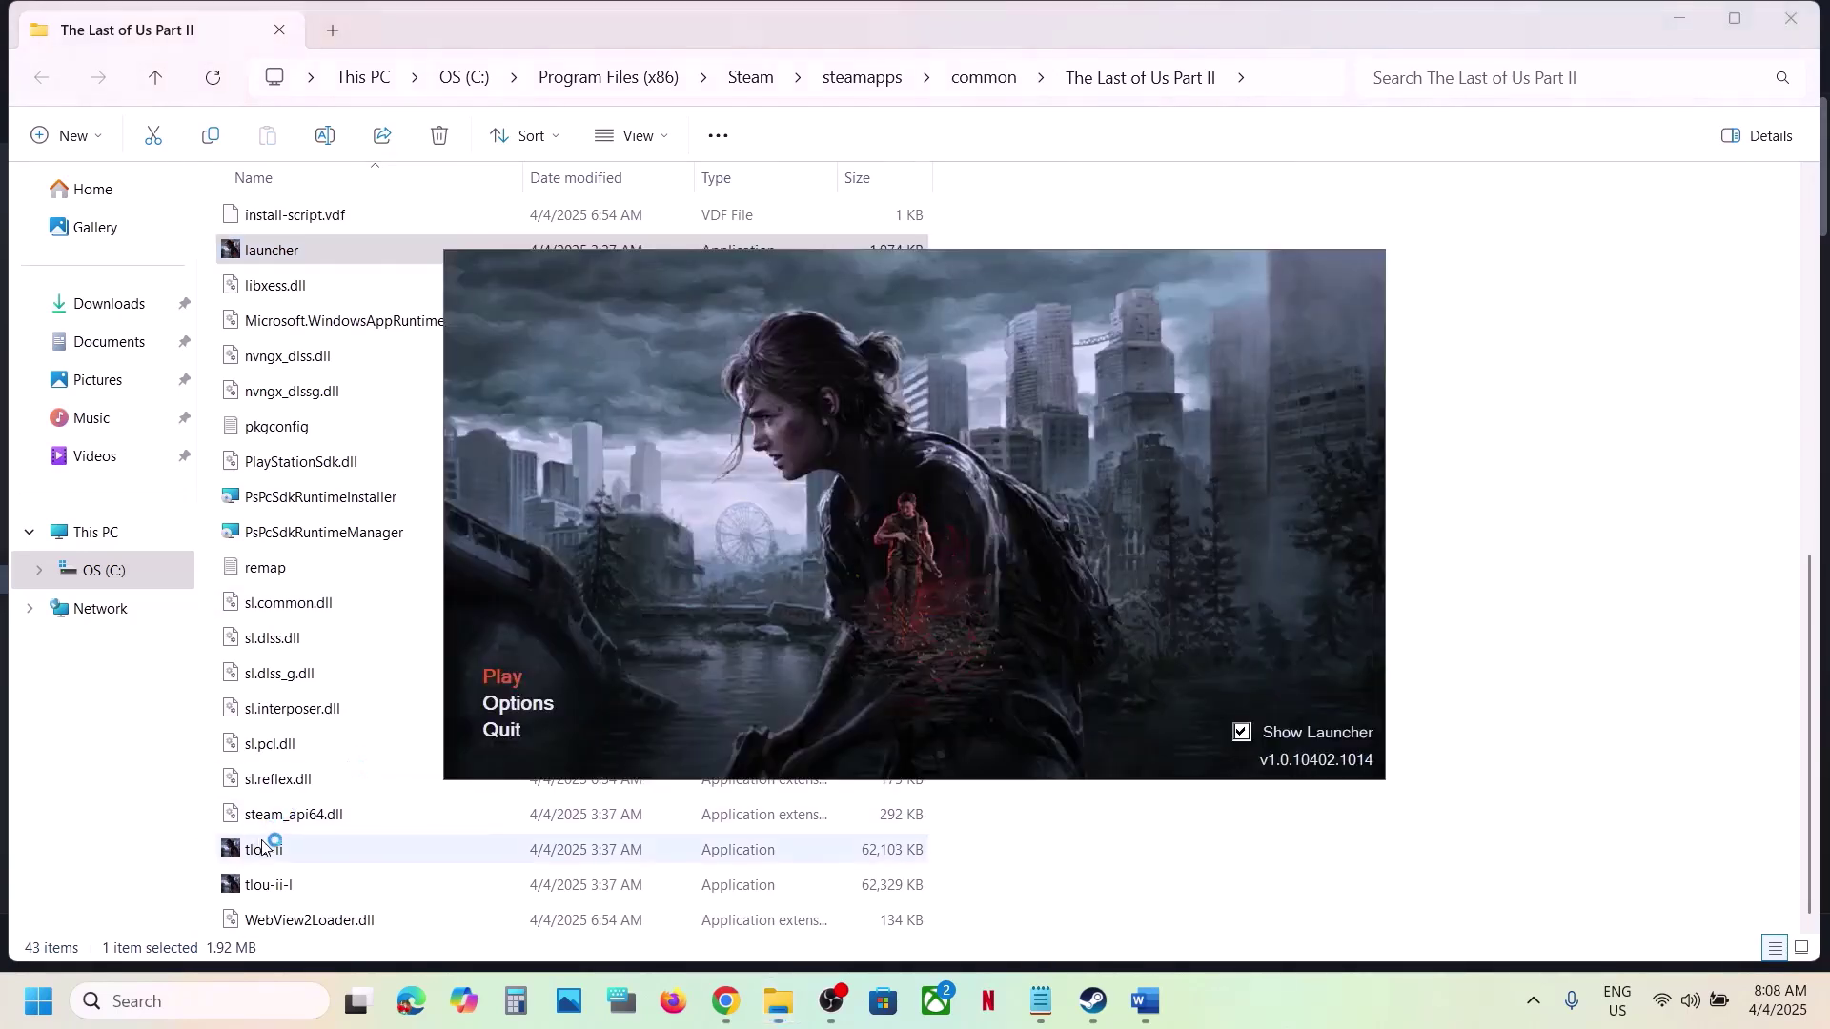
click(505, 730)
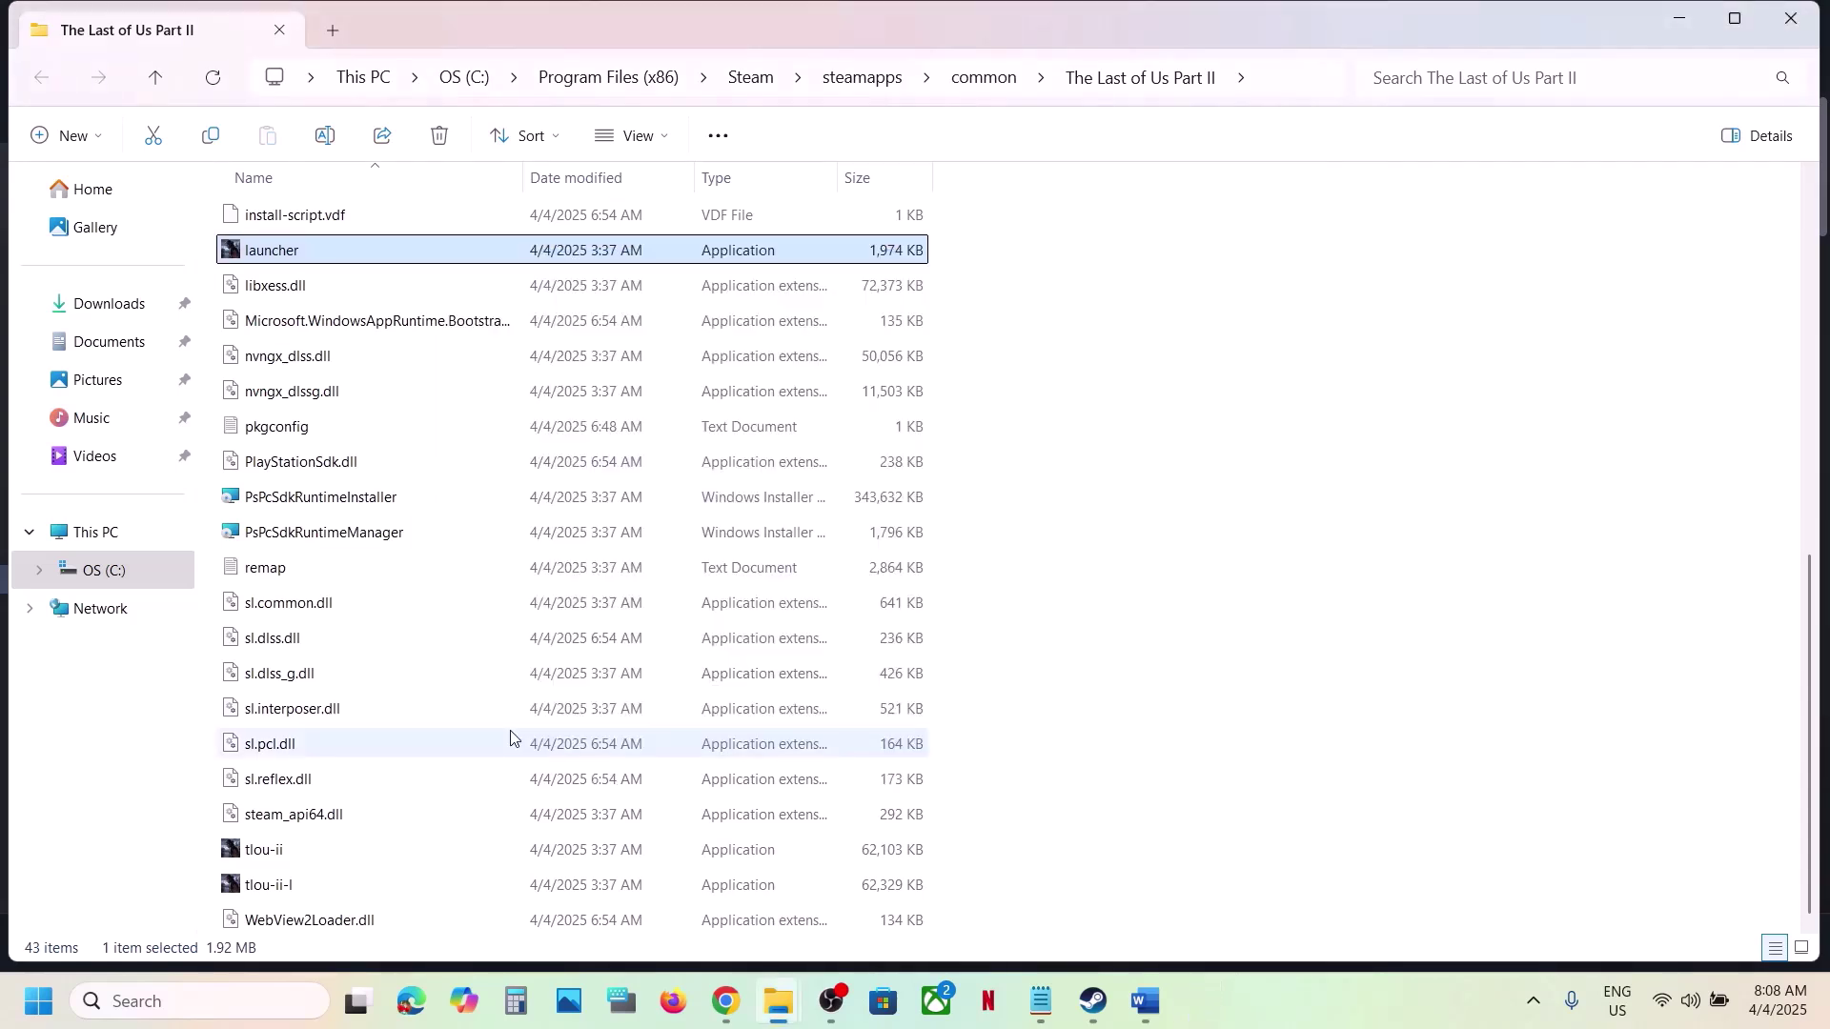
Set the tlou-ii application to run as an administrator in its compatibility properties and apply the change
double_click(297, 851)
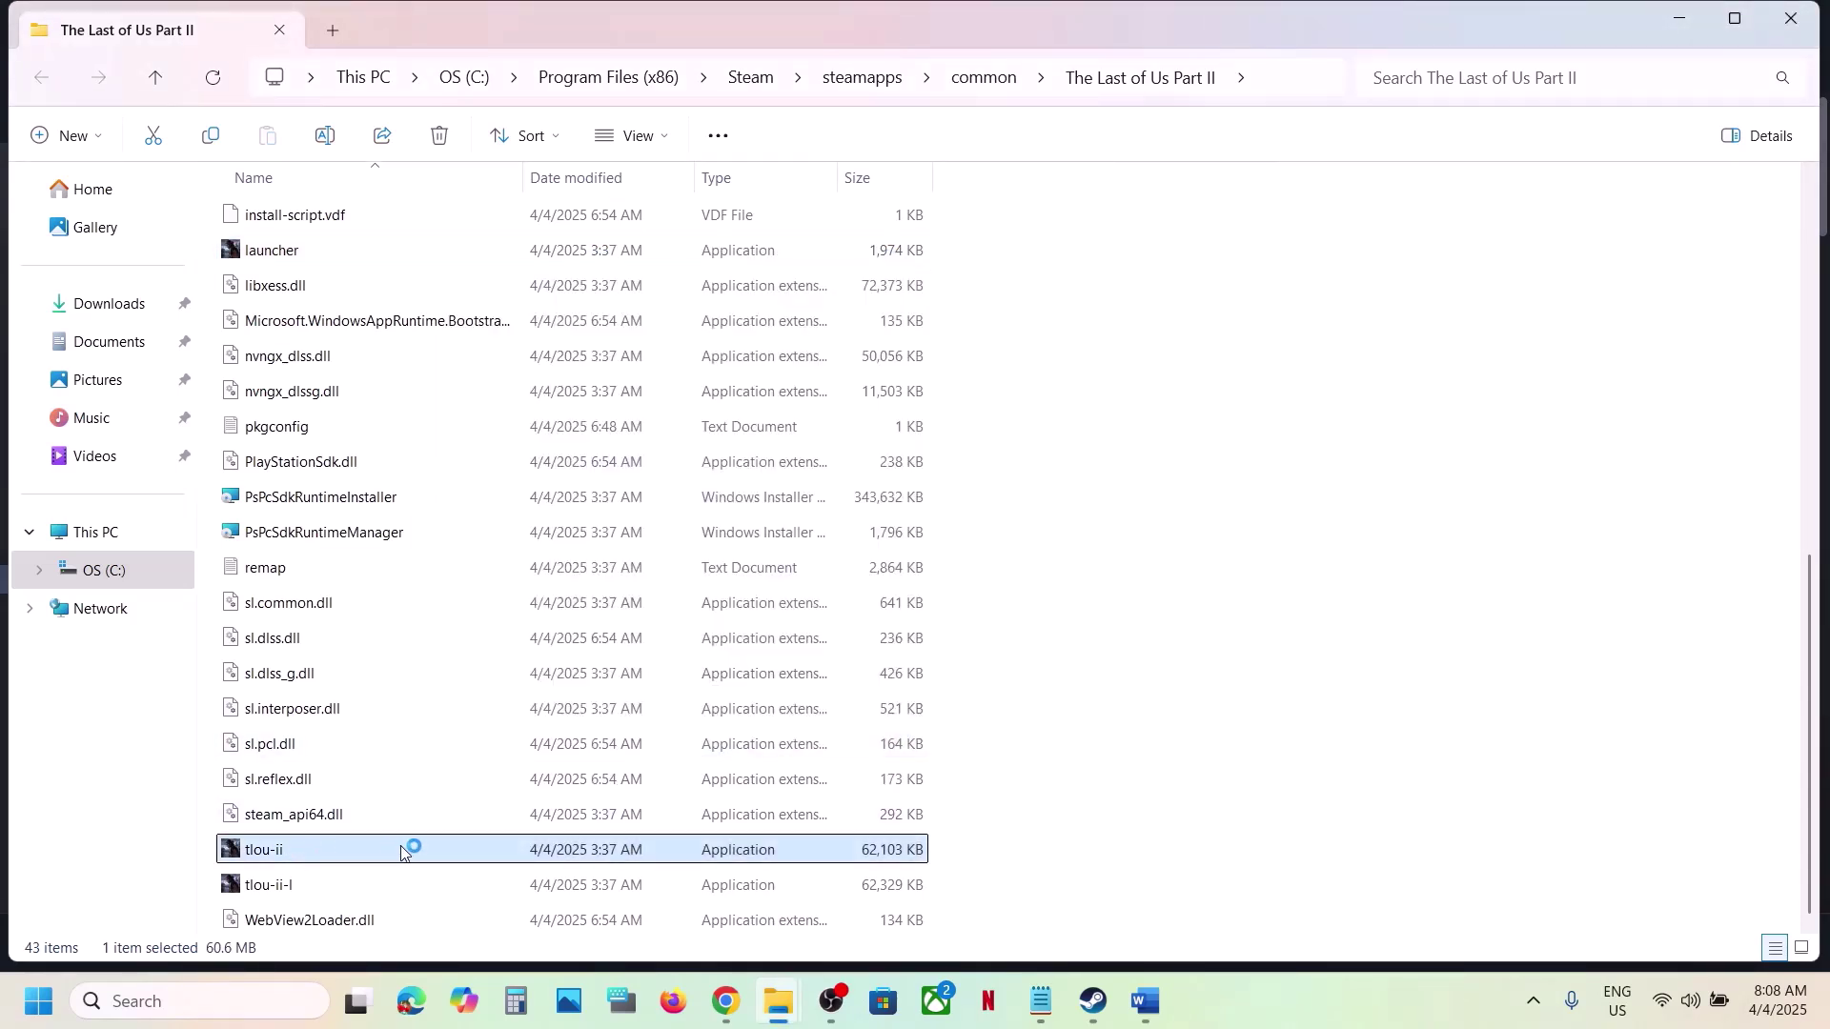
click(276, 888)
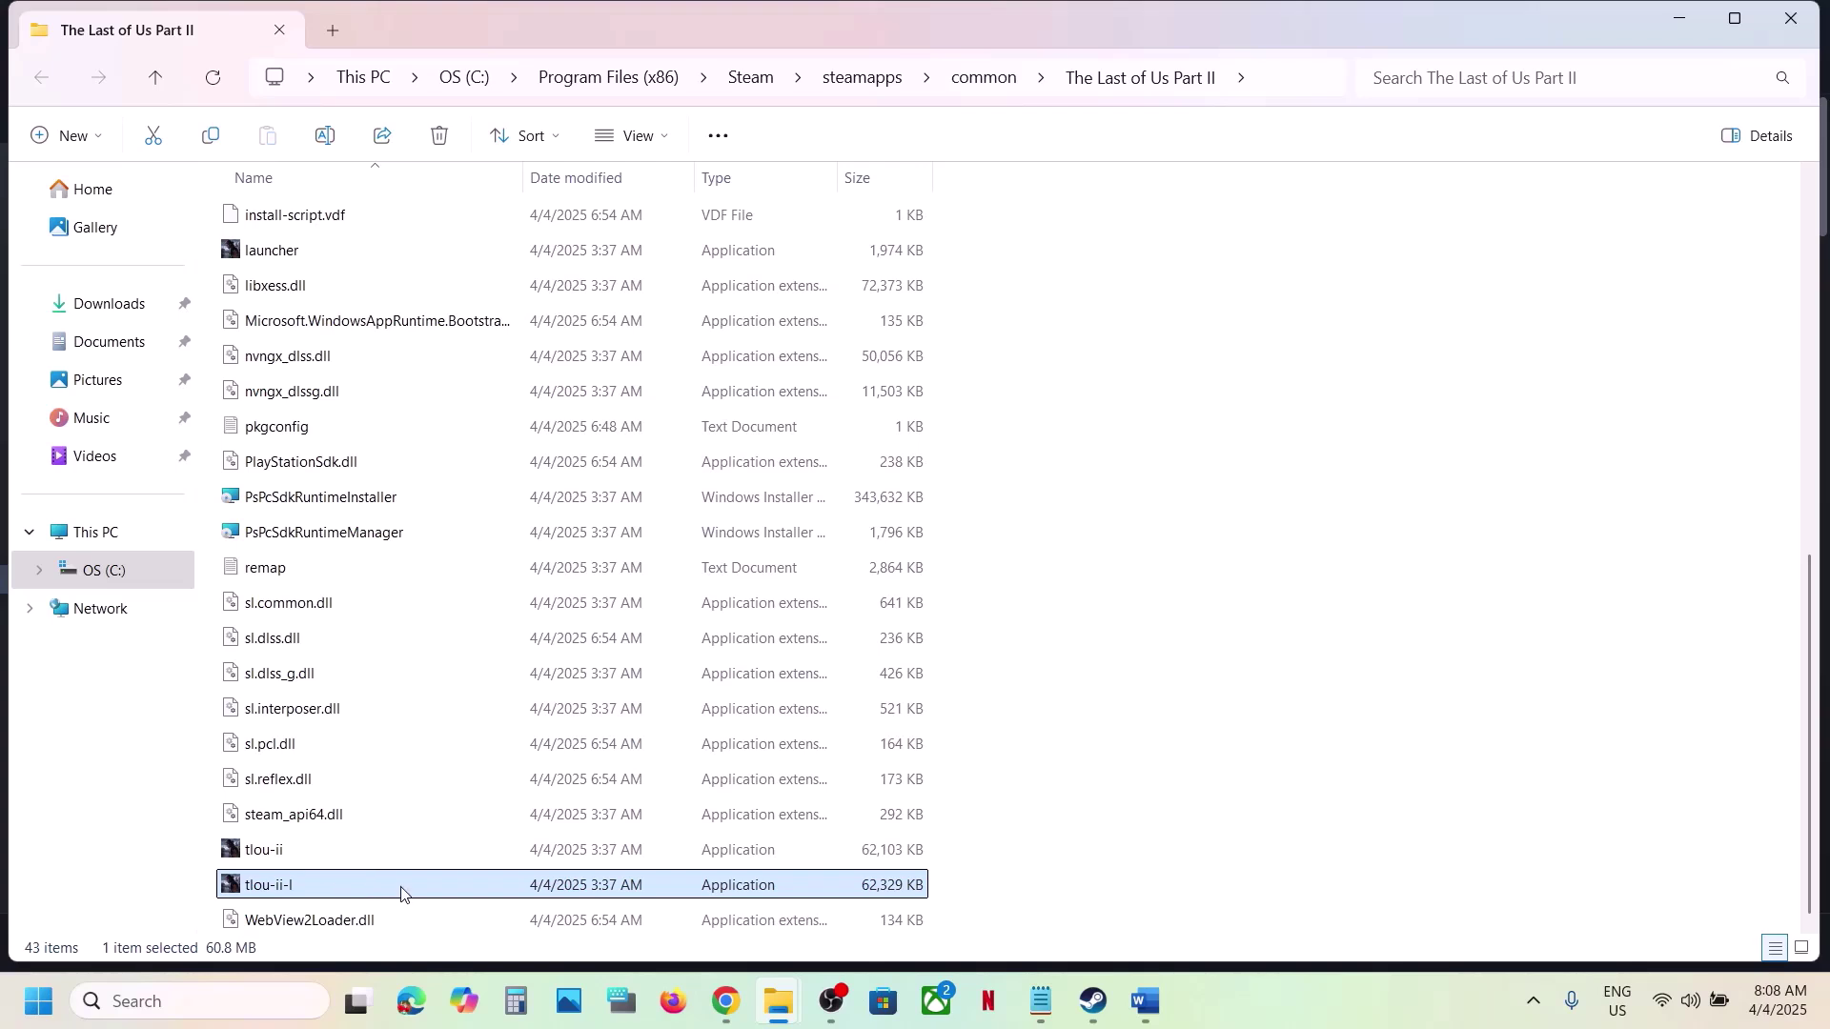
click(281, 862)
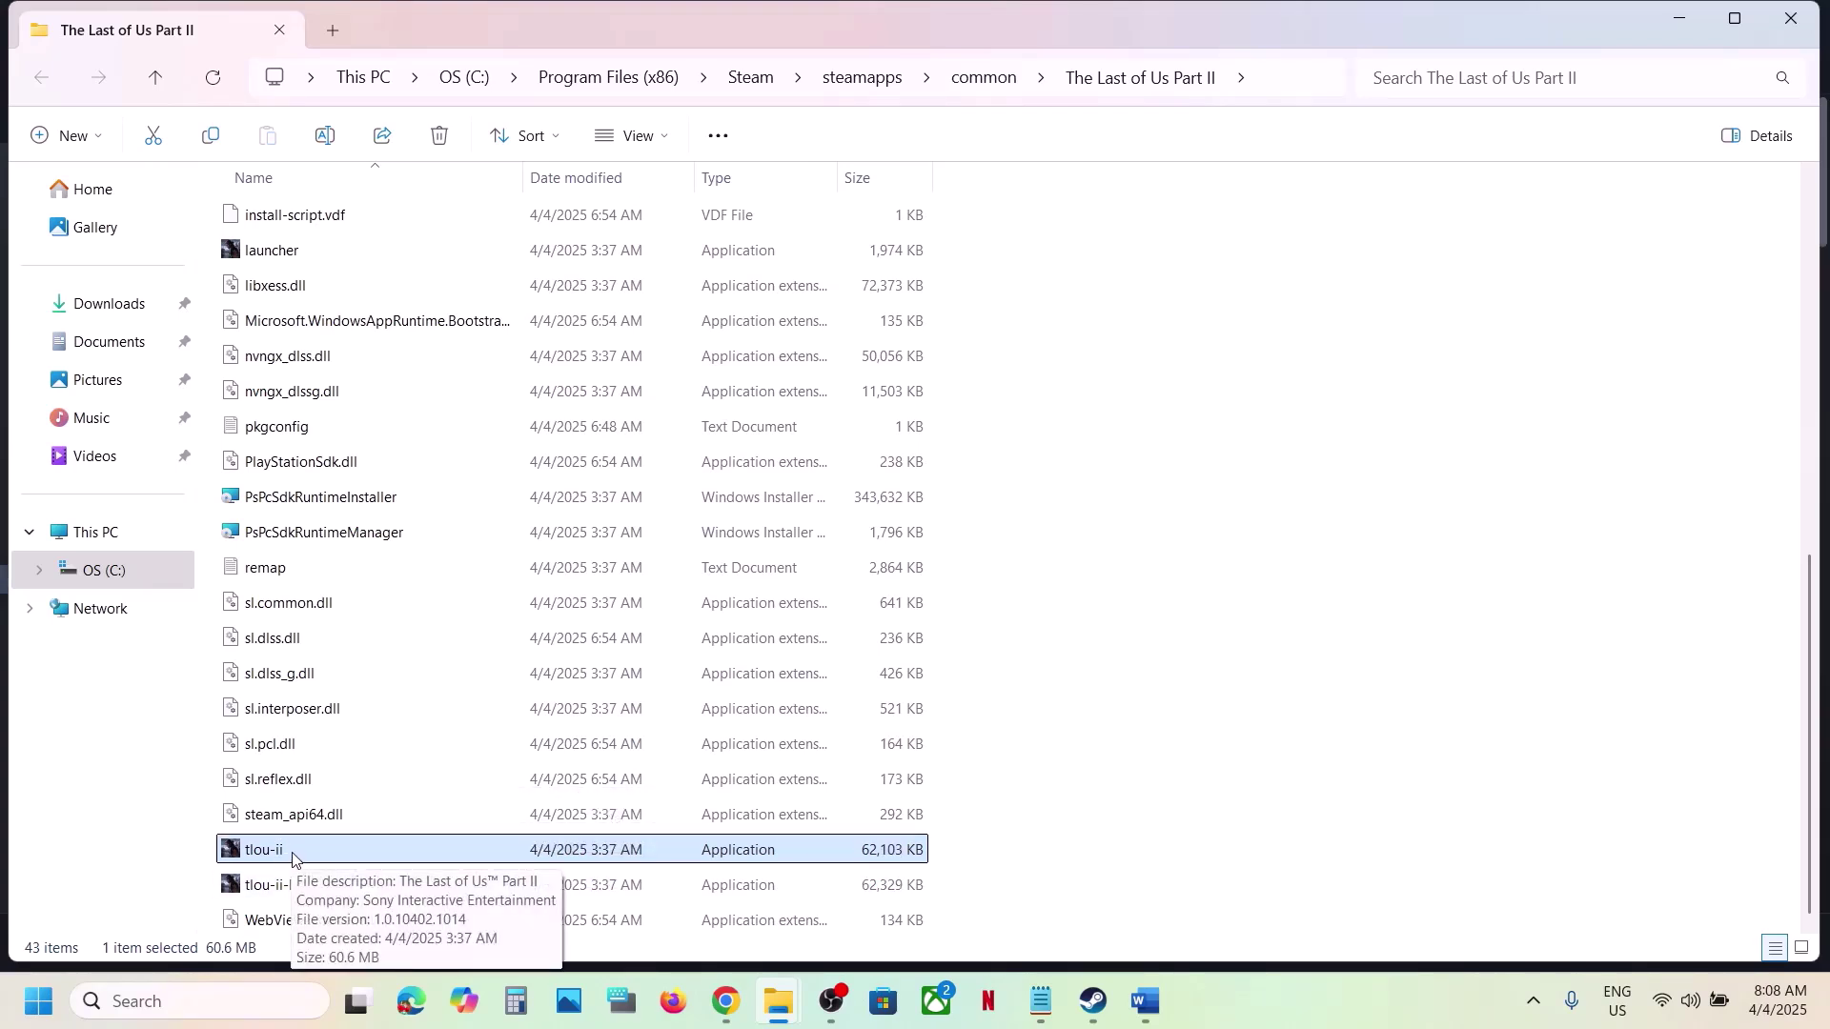
right_click(292, 859)
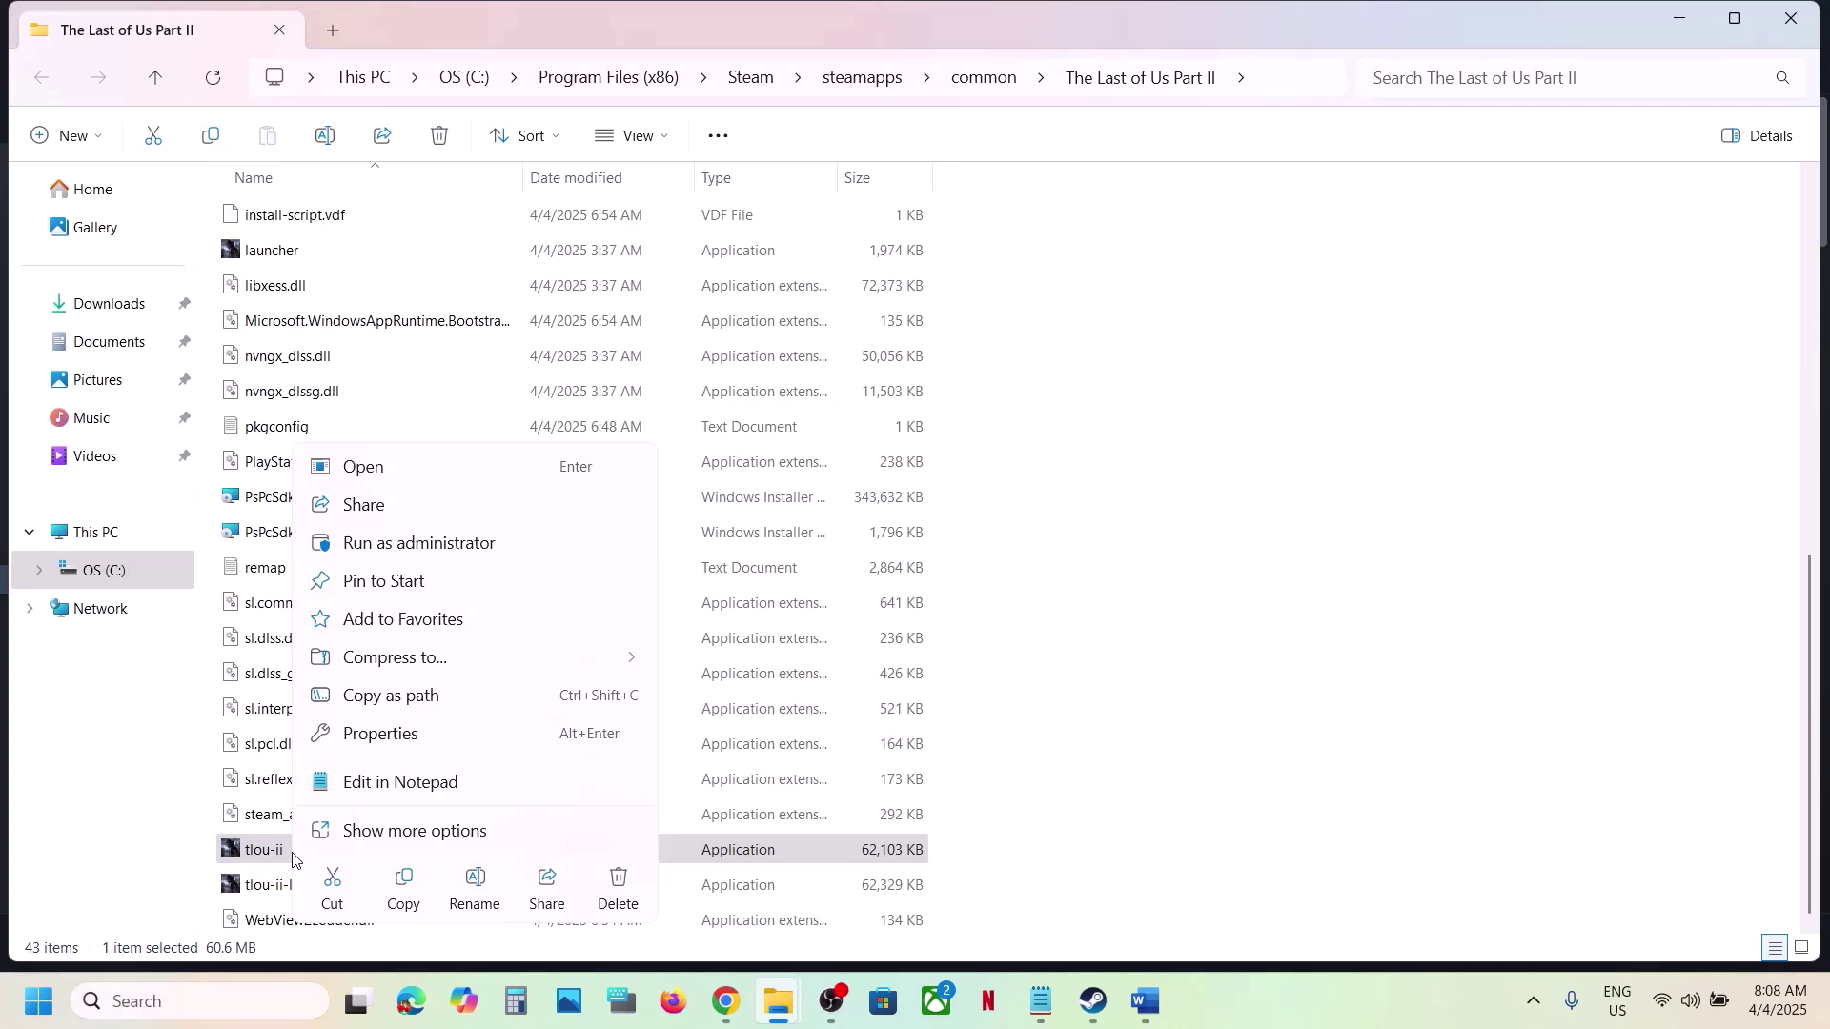
right_click(251, 860)
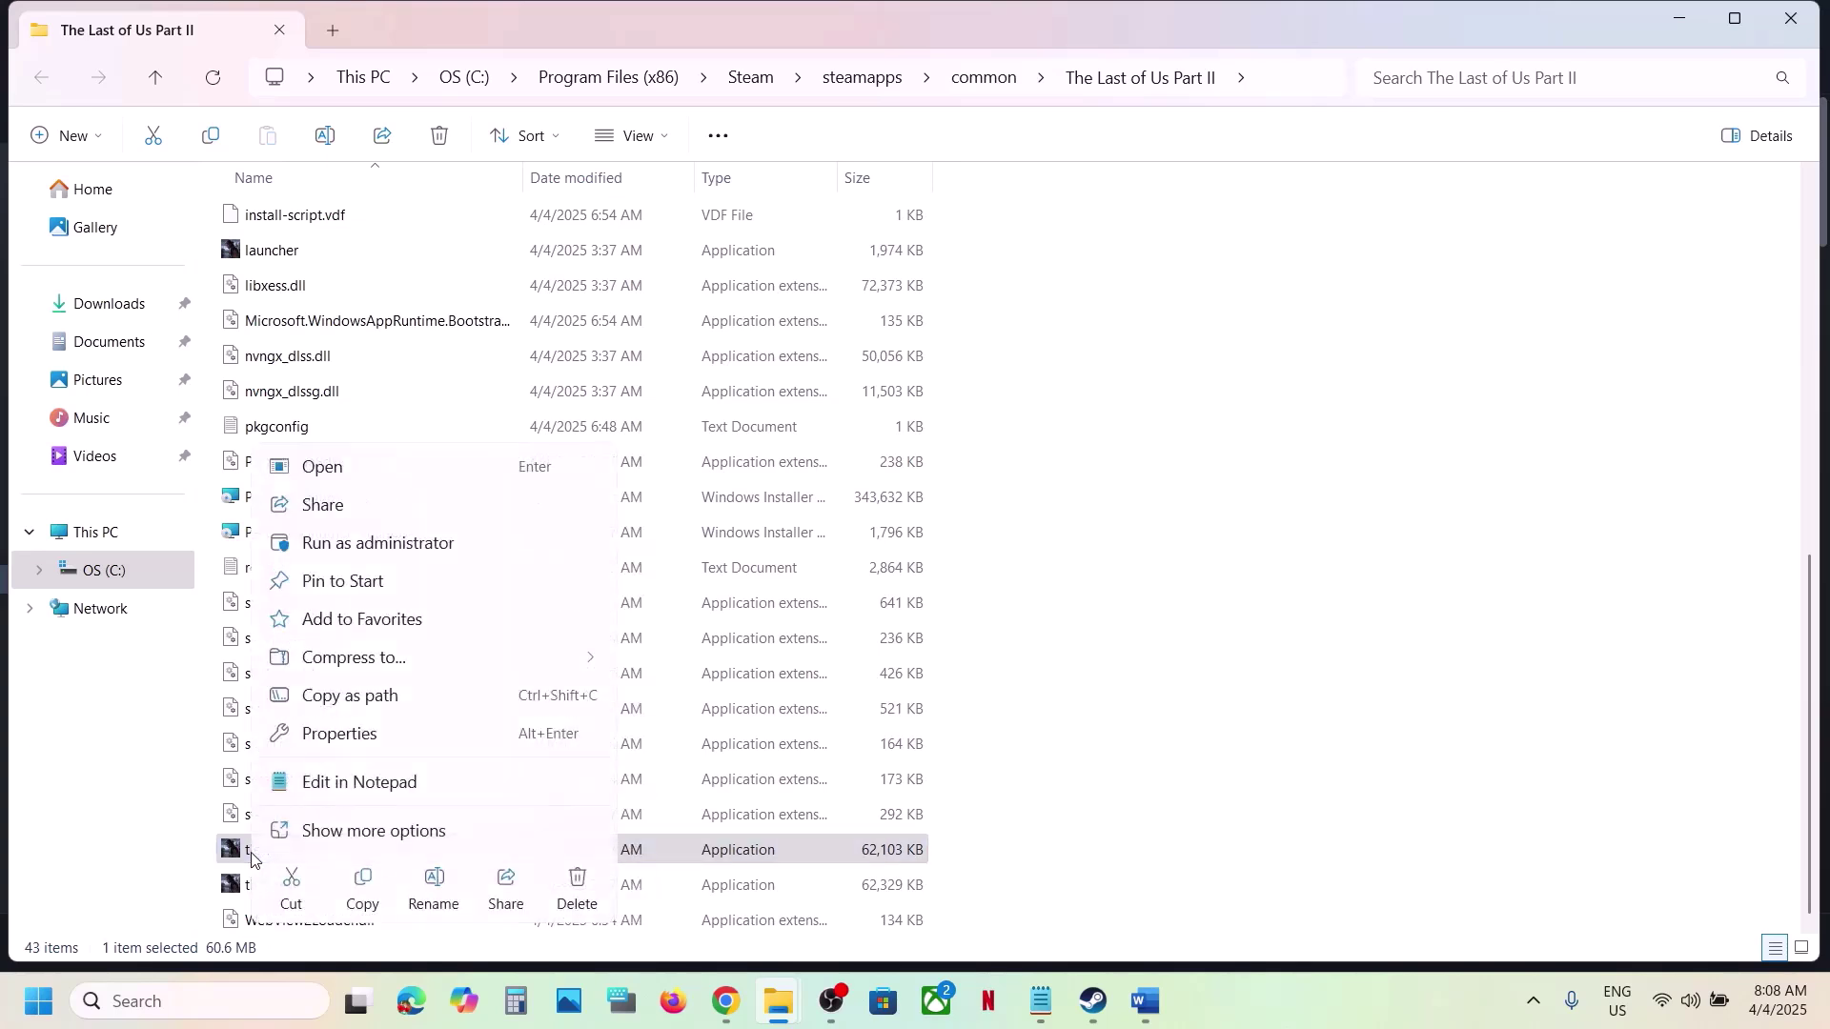
click(373, 734)
click(517, 379)
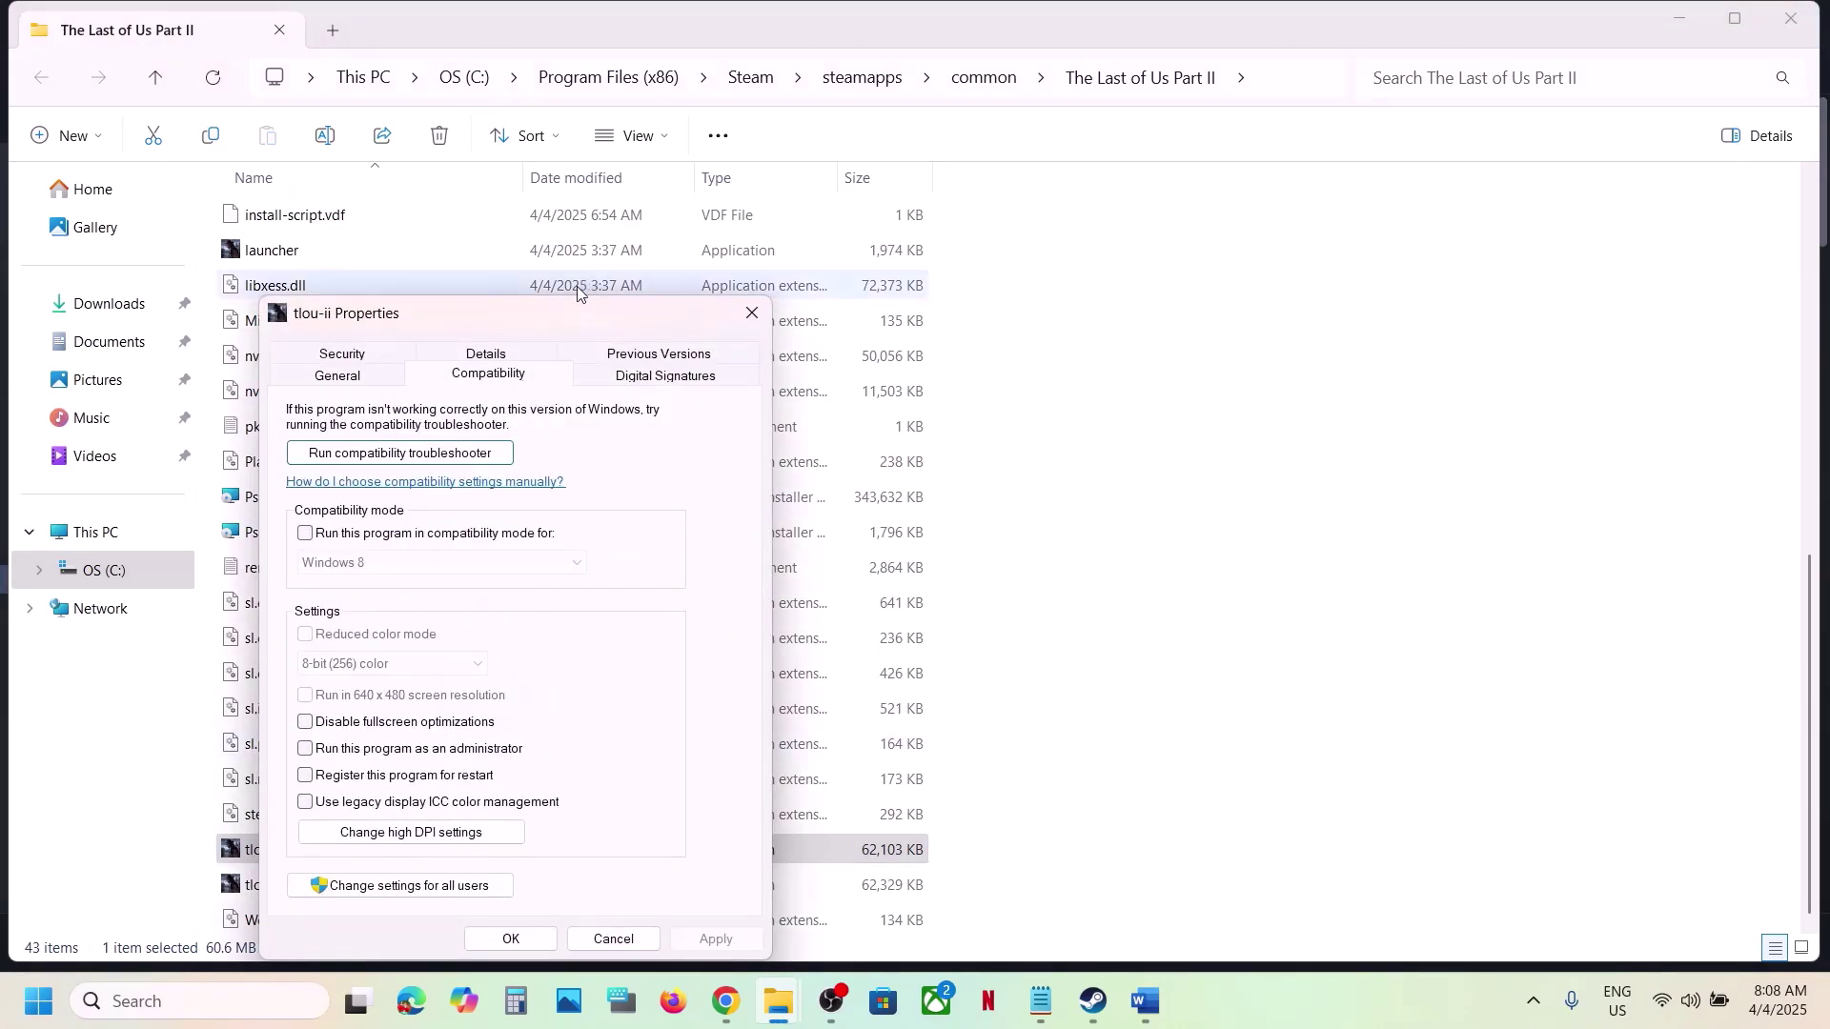
drag(561, 324, 734, 137)
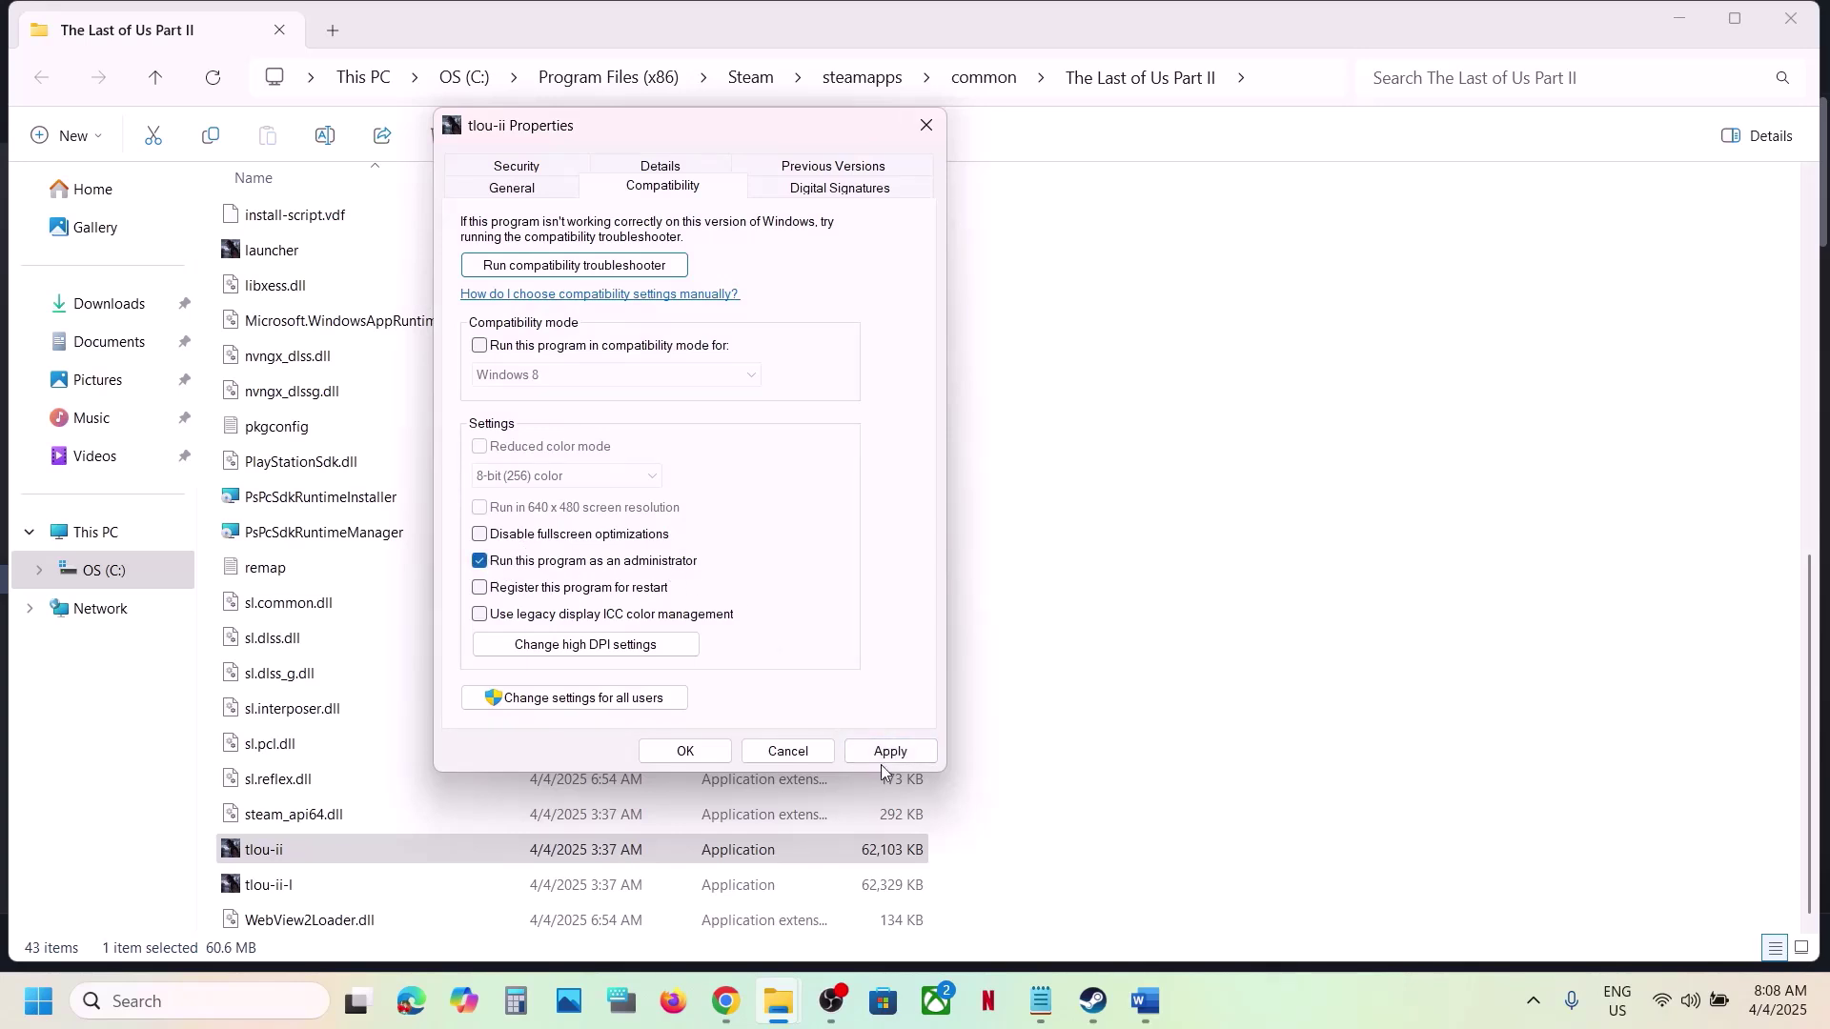
click(887, 751)
click(688, 753)
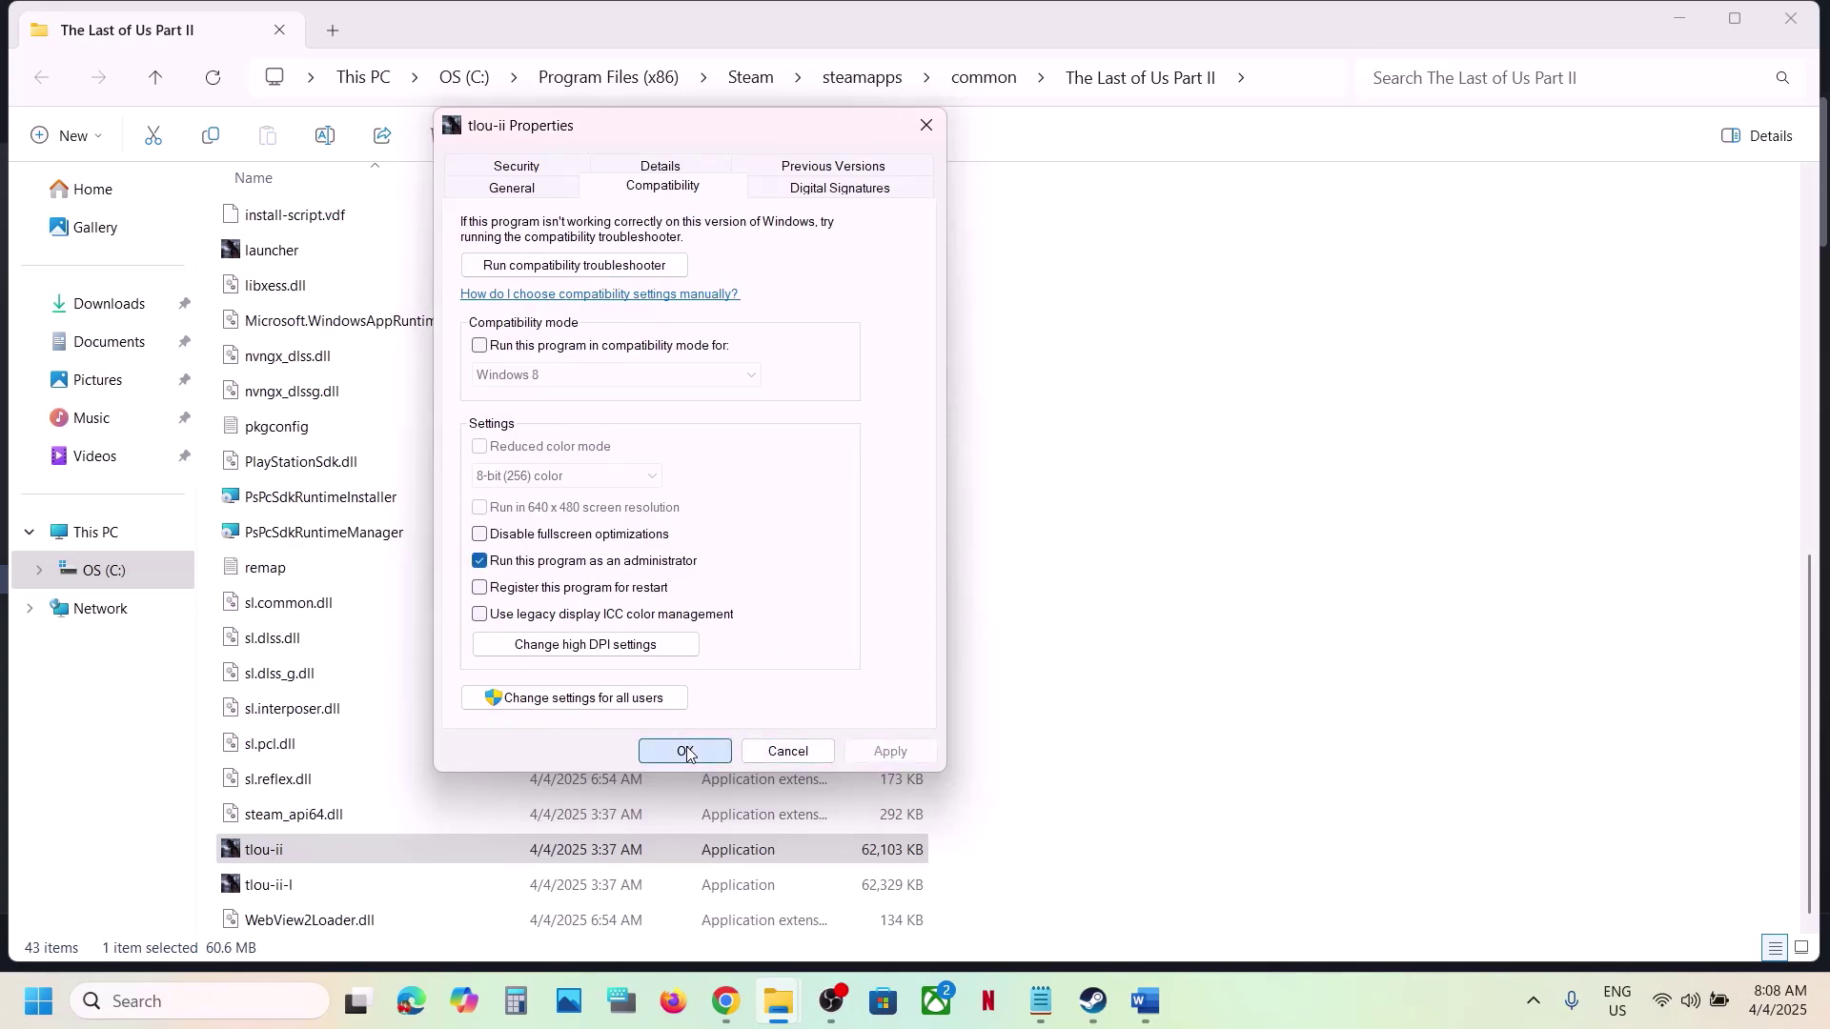
Set tlou-ii to run in compatibility mode for Windows 8 and apply the change
right_click(281, 855)
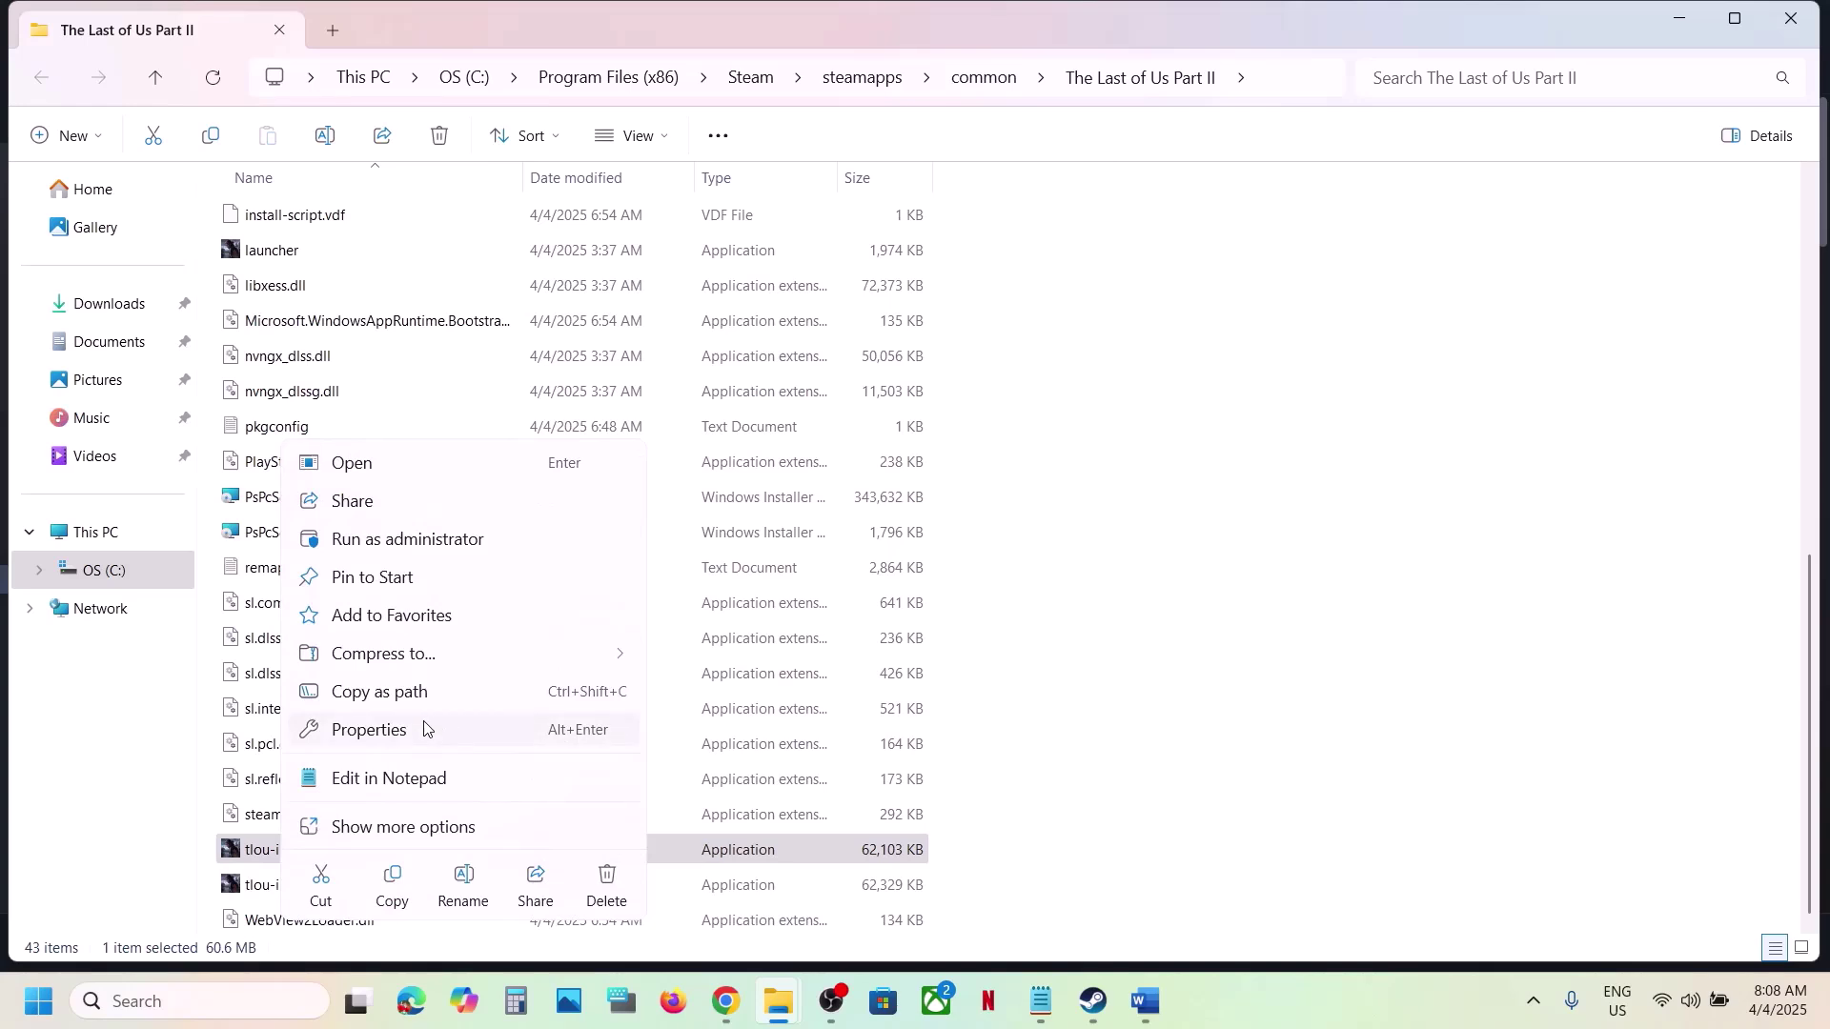
click(424, 729)
click(520, 377)
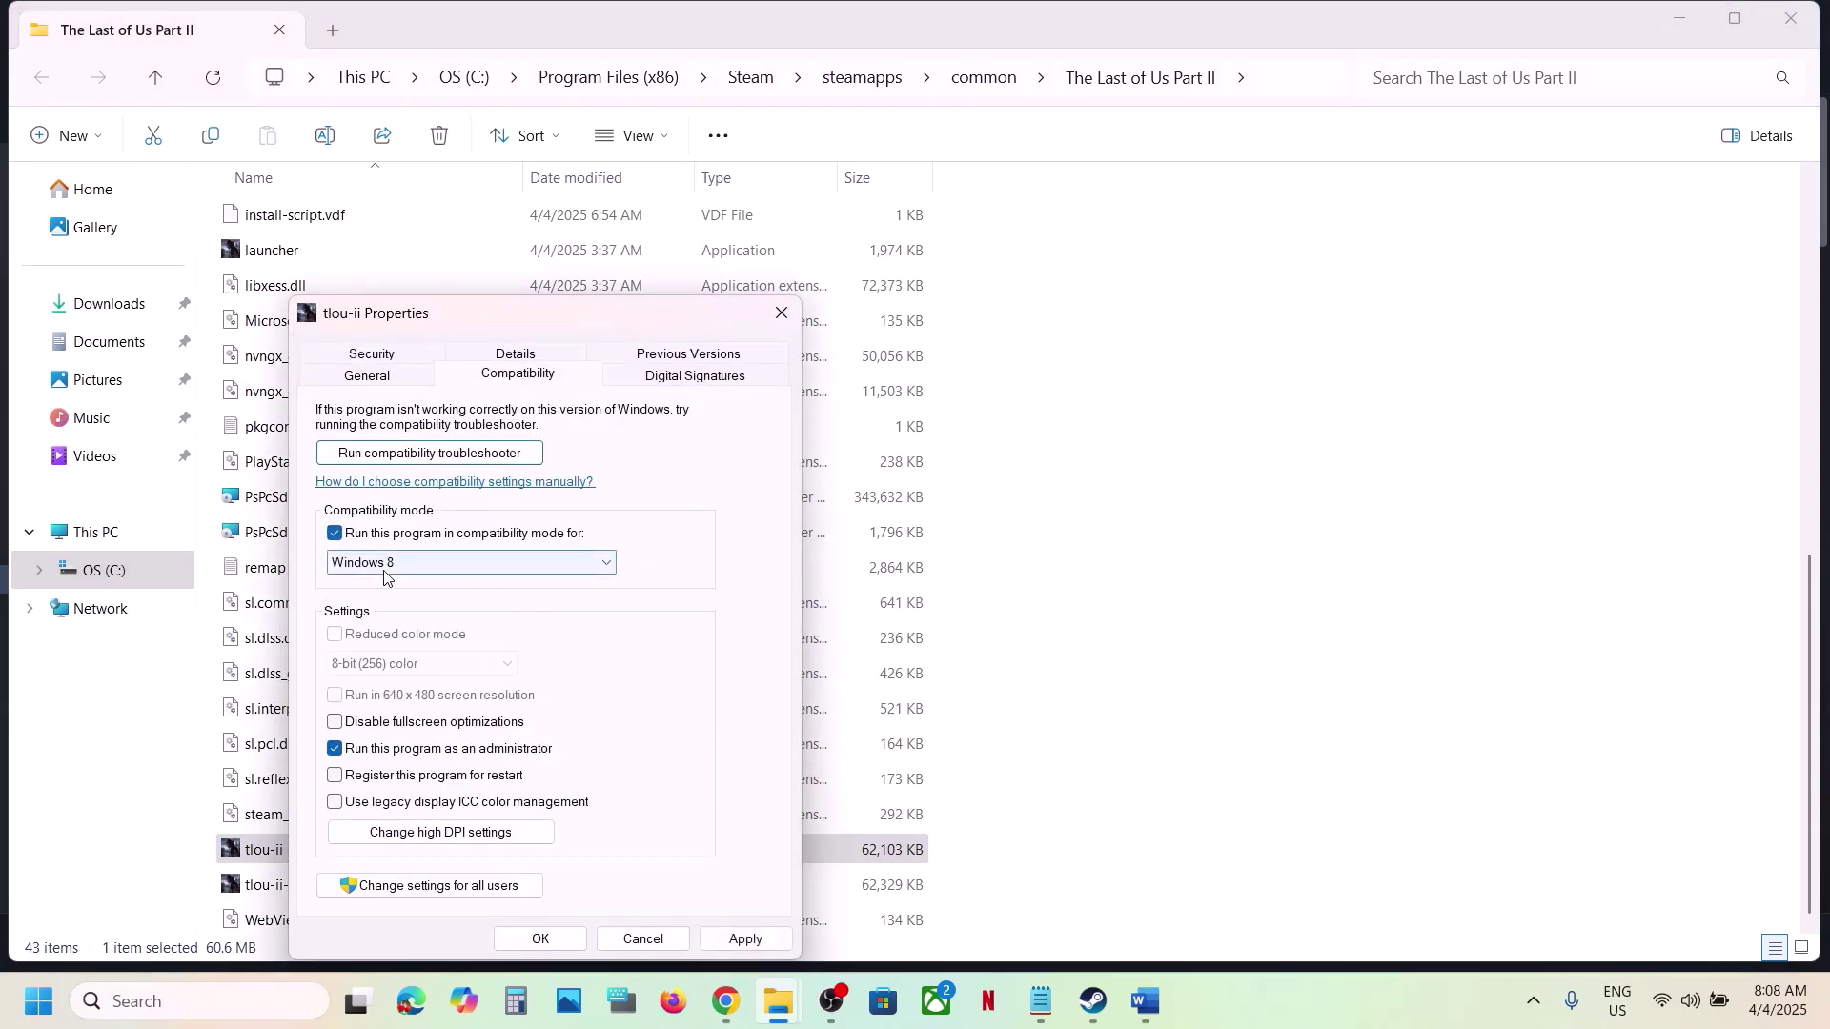
click(757, 942)
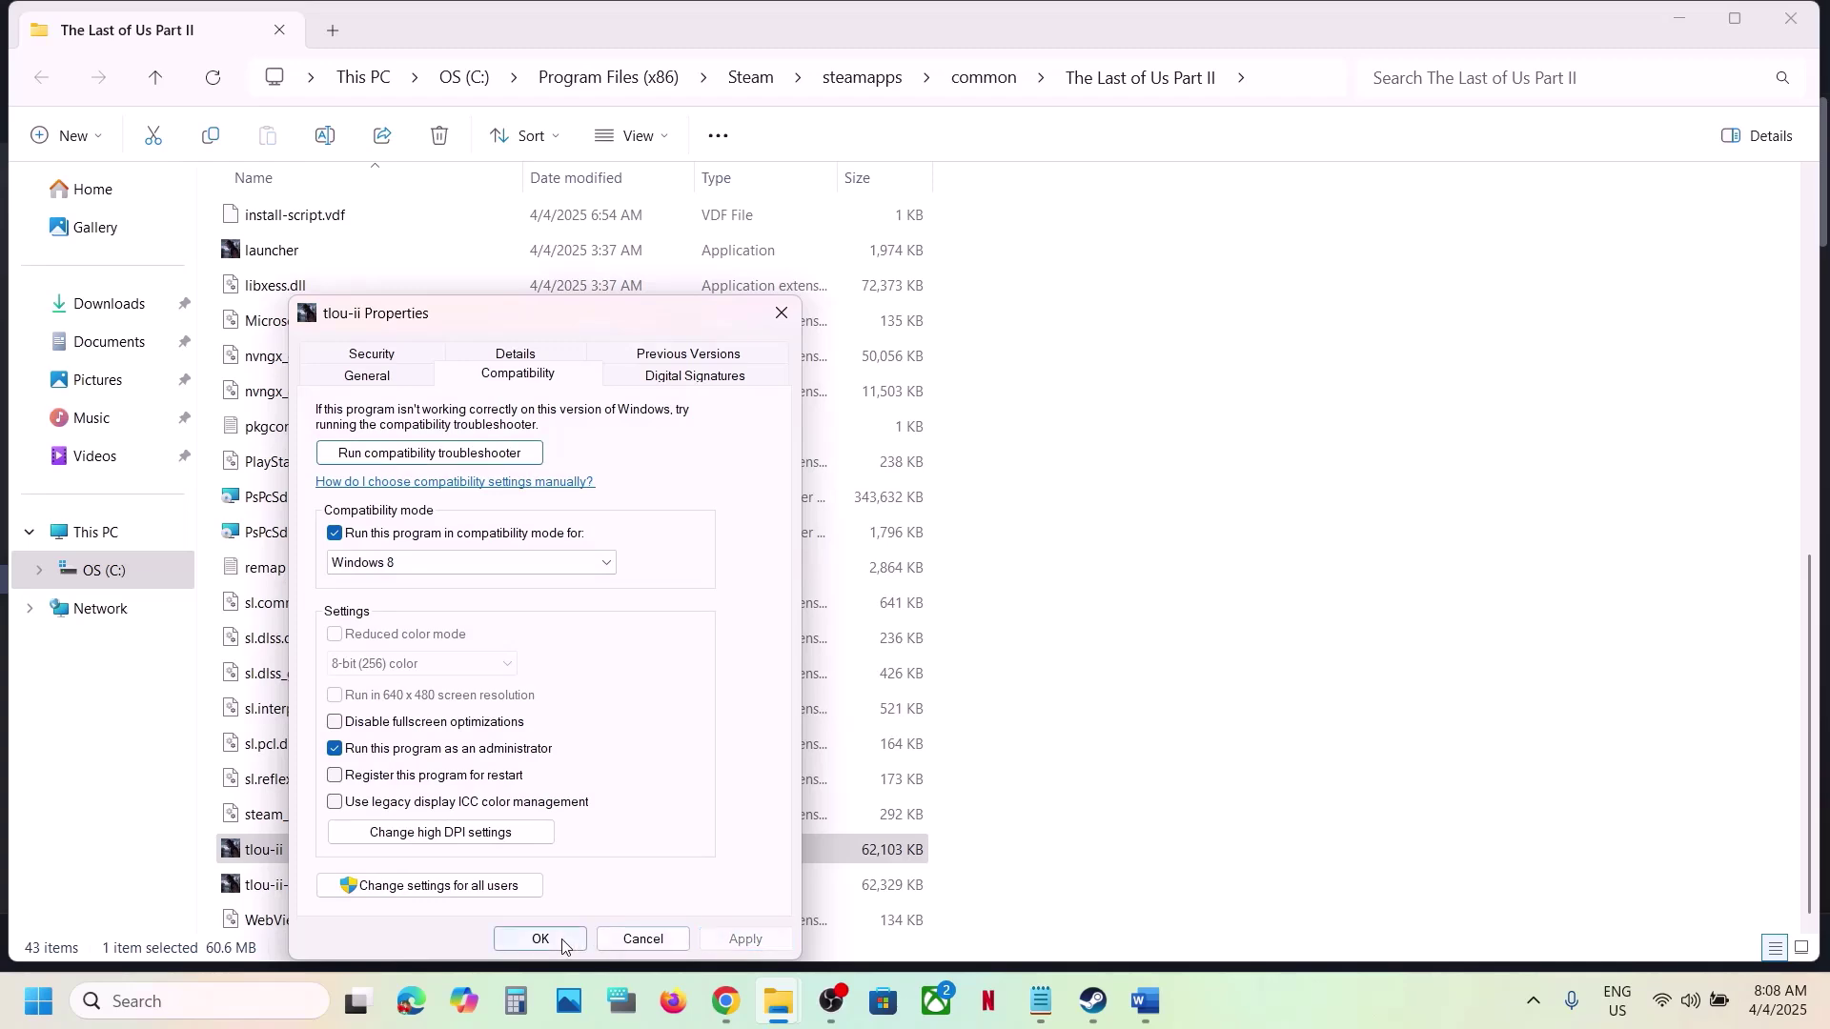
click(557, 942)
Set tlou-ii to run in compatibility mode for Windows 7 with fullscreen optimizations disabled, and apply the change
right_click(340, 847)
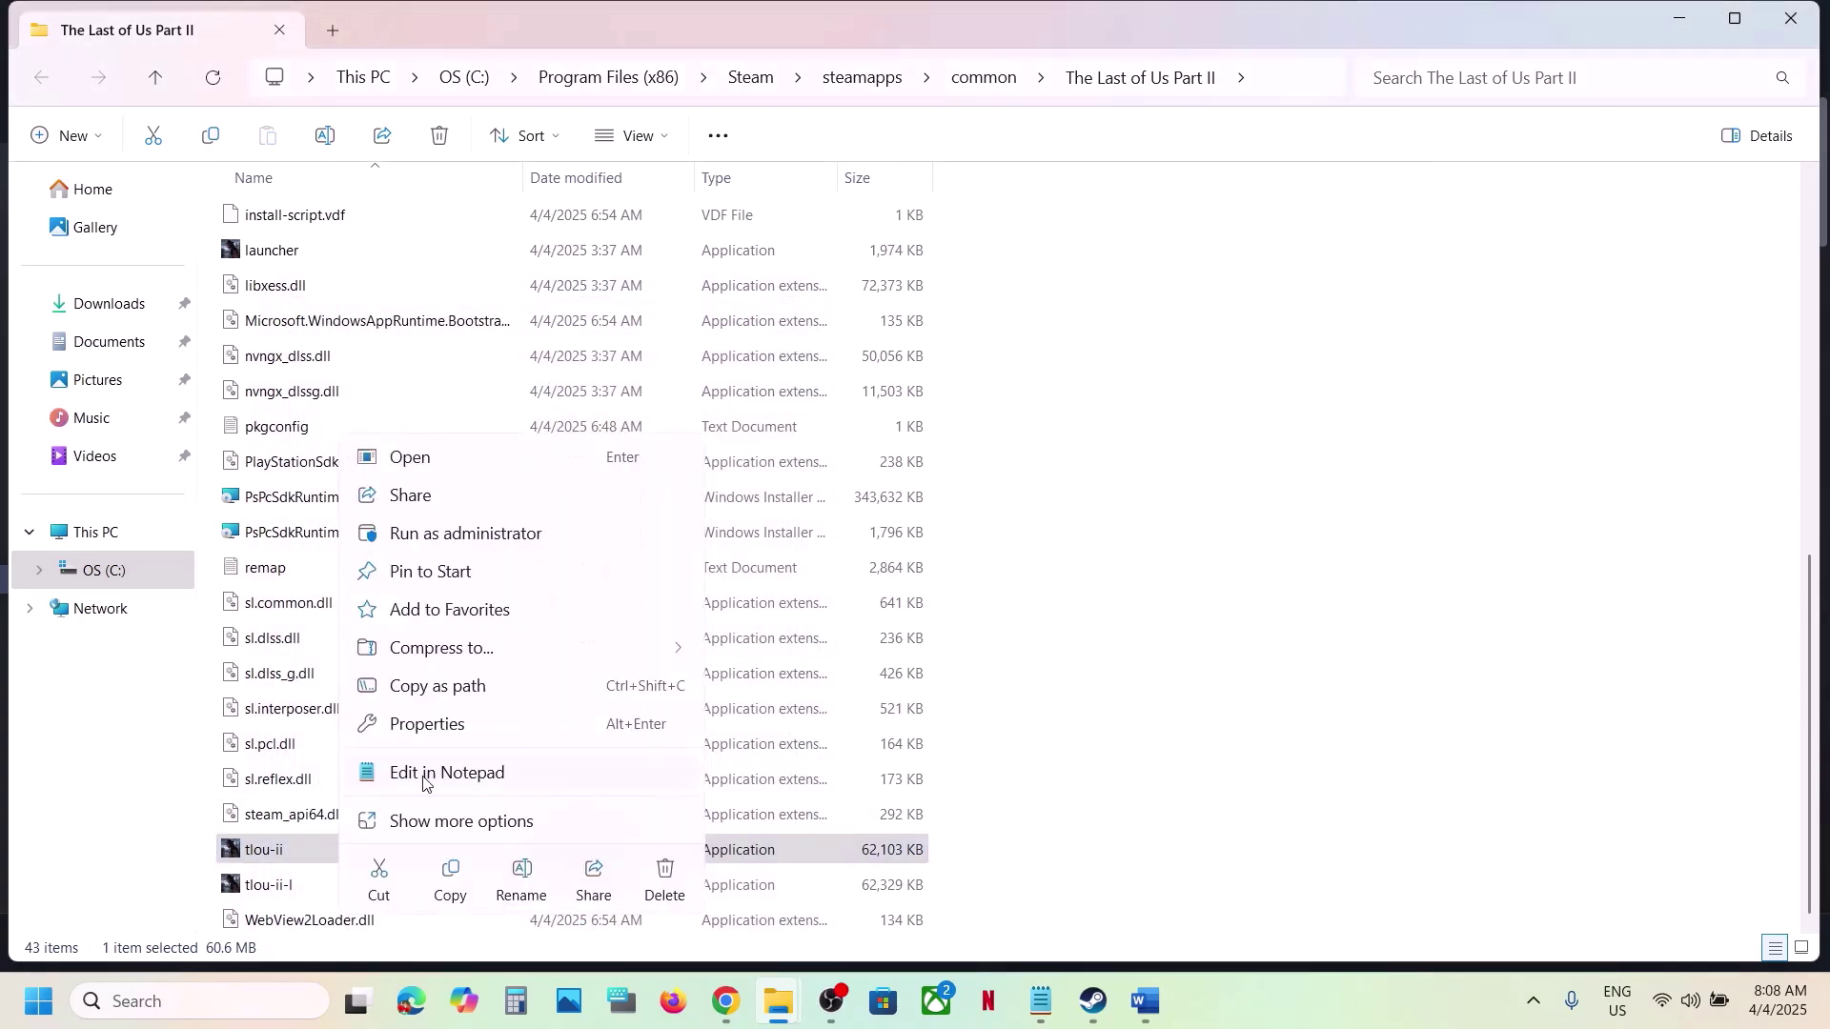
click(421, 726)
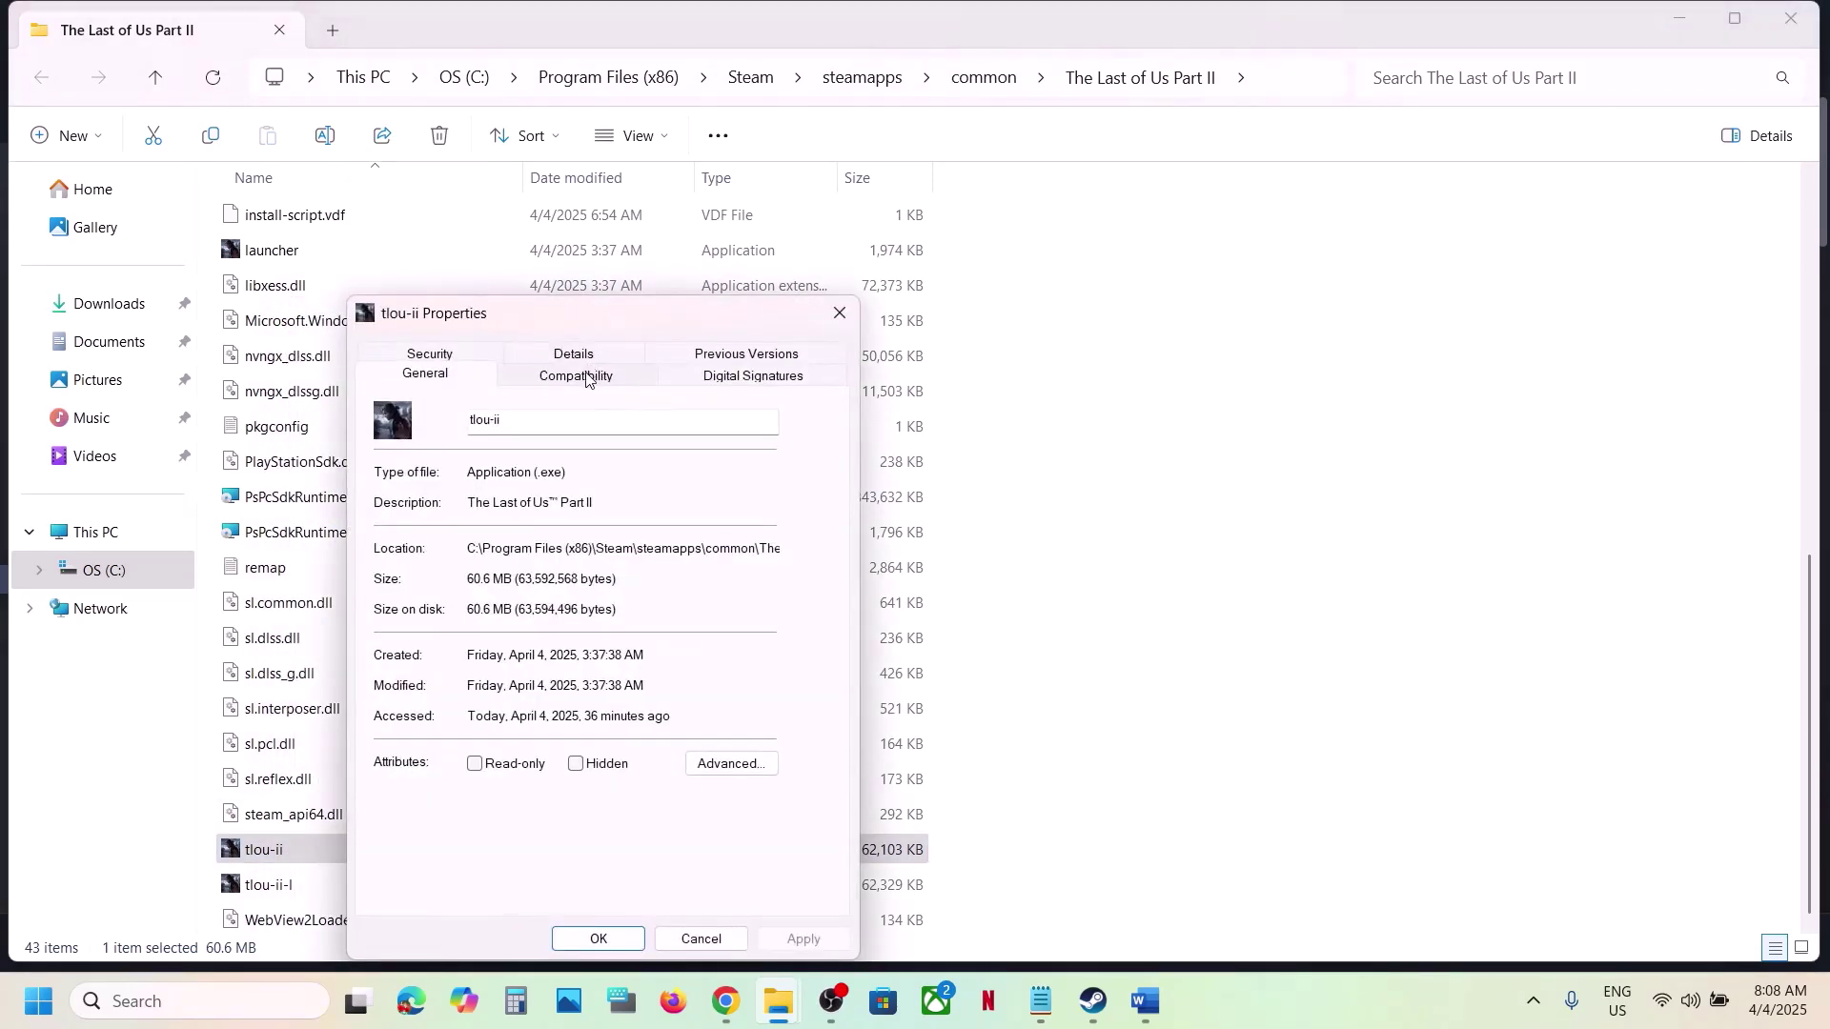
click(587, 377)
click(474, 564)
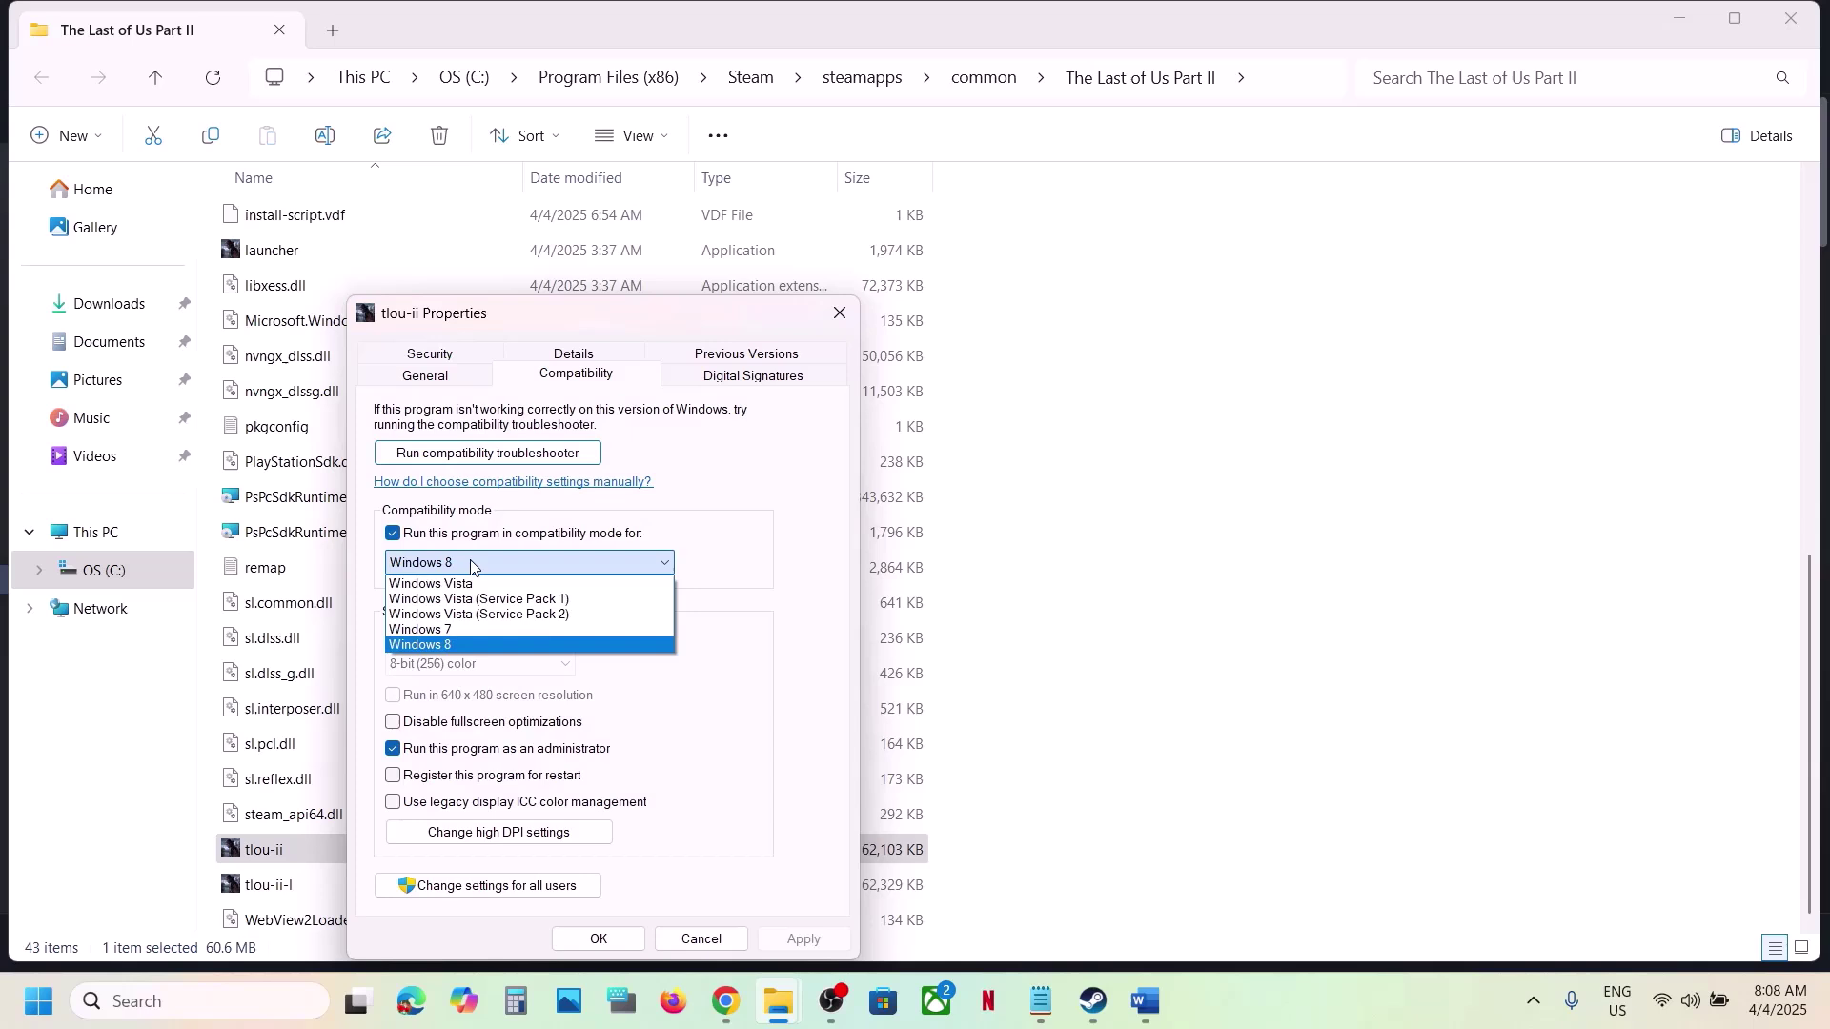
click(467, 631)
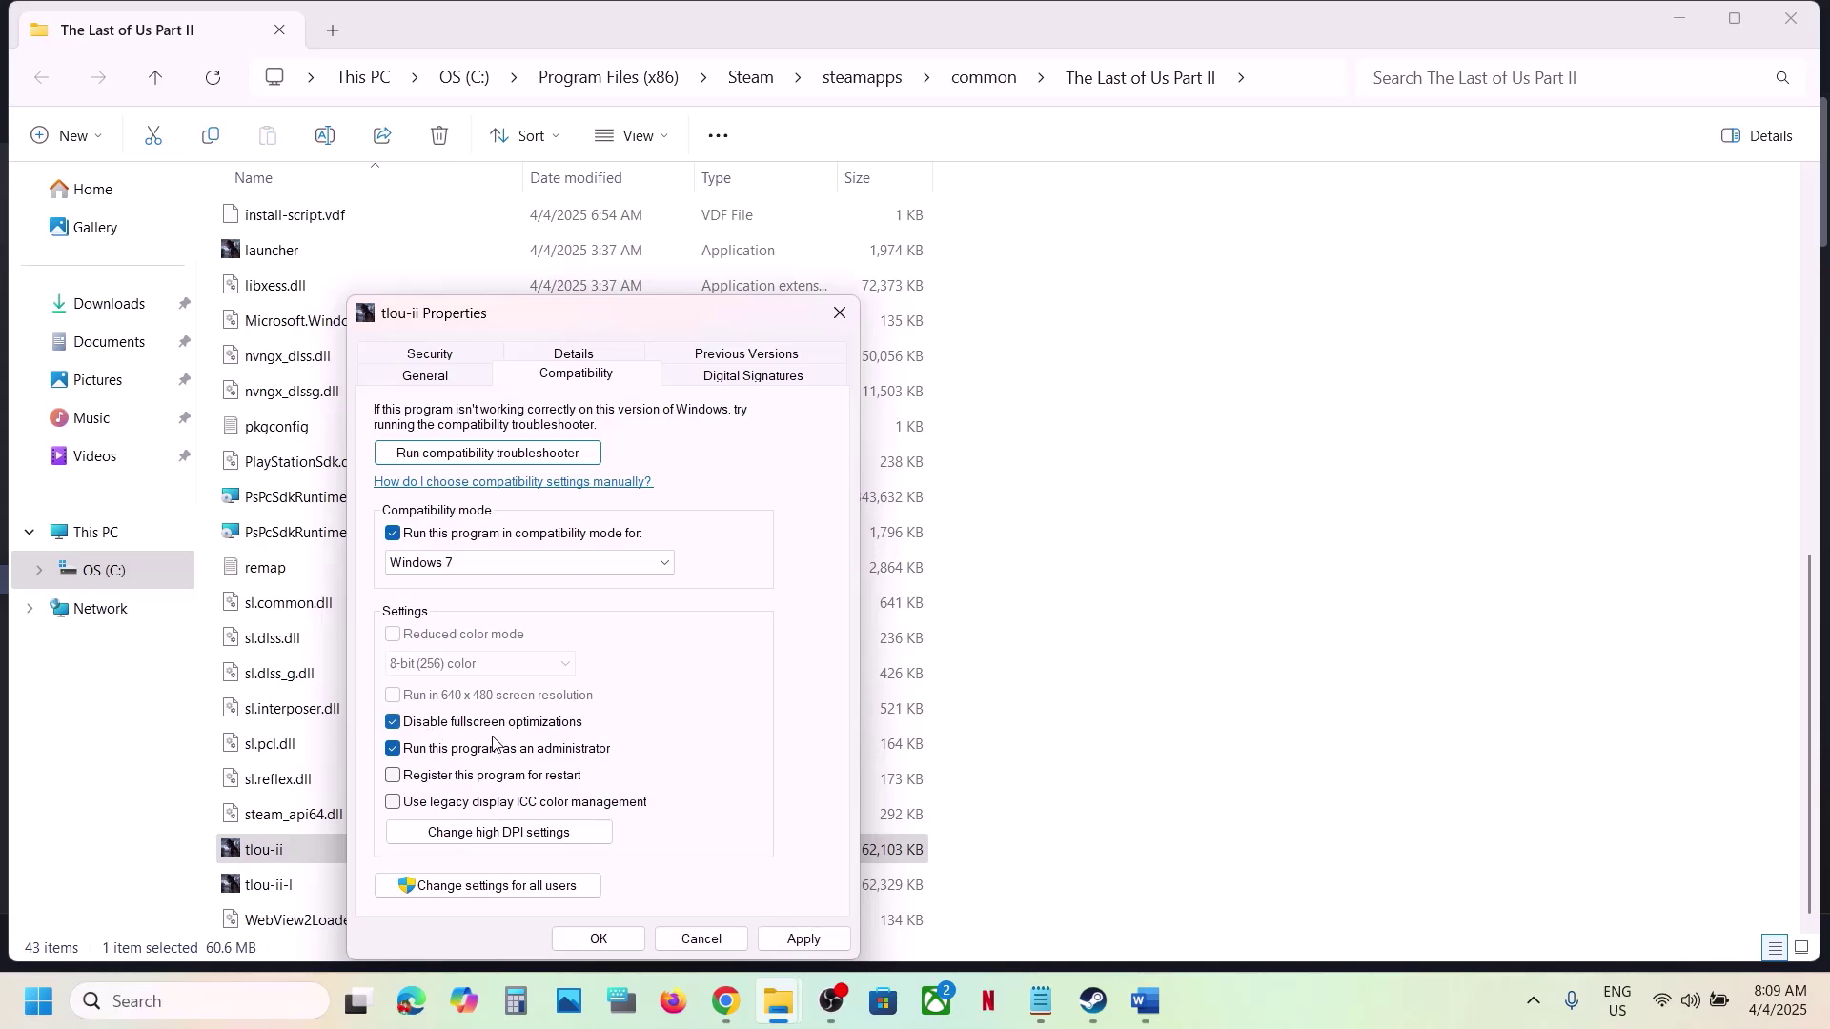
click(800, 938)
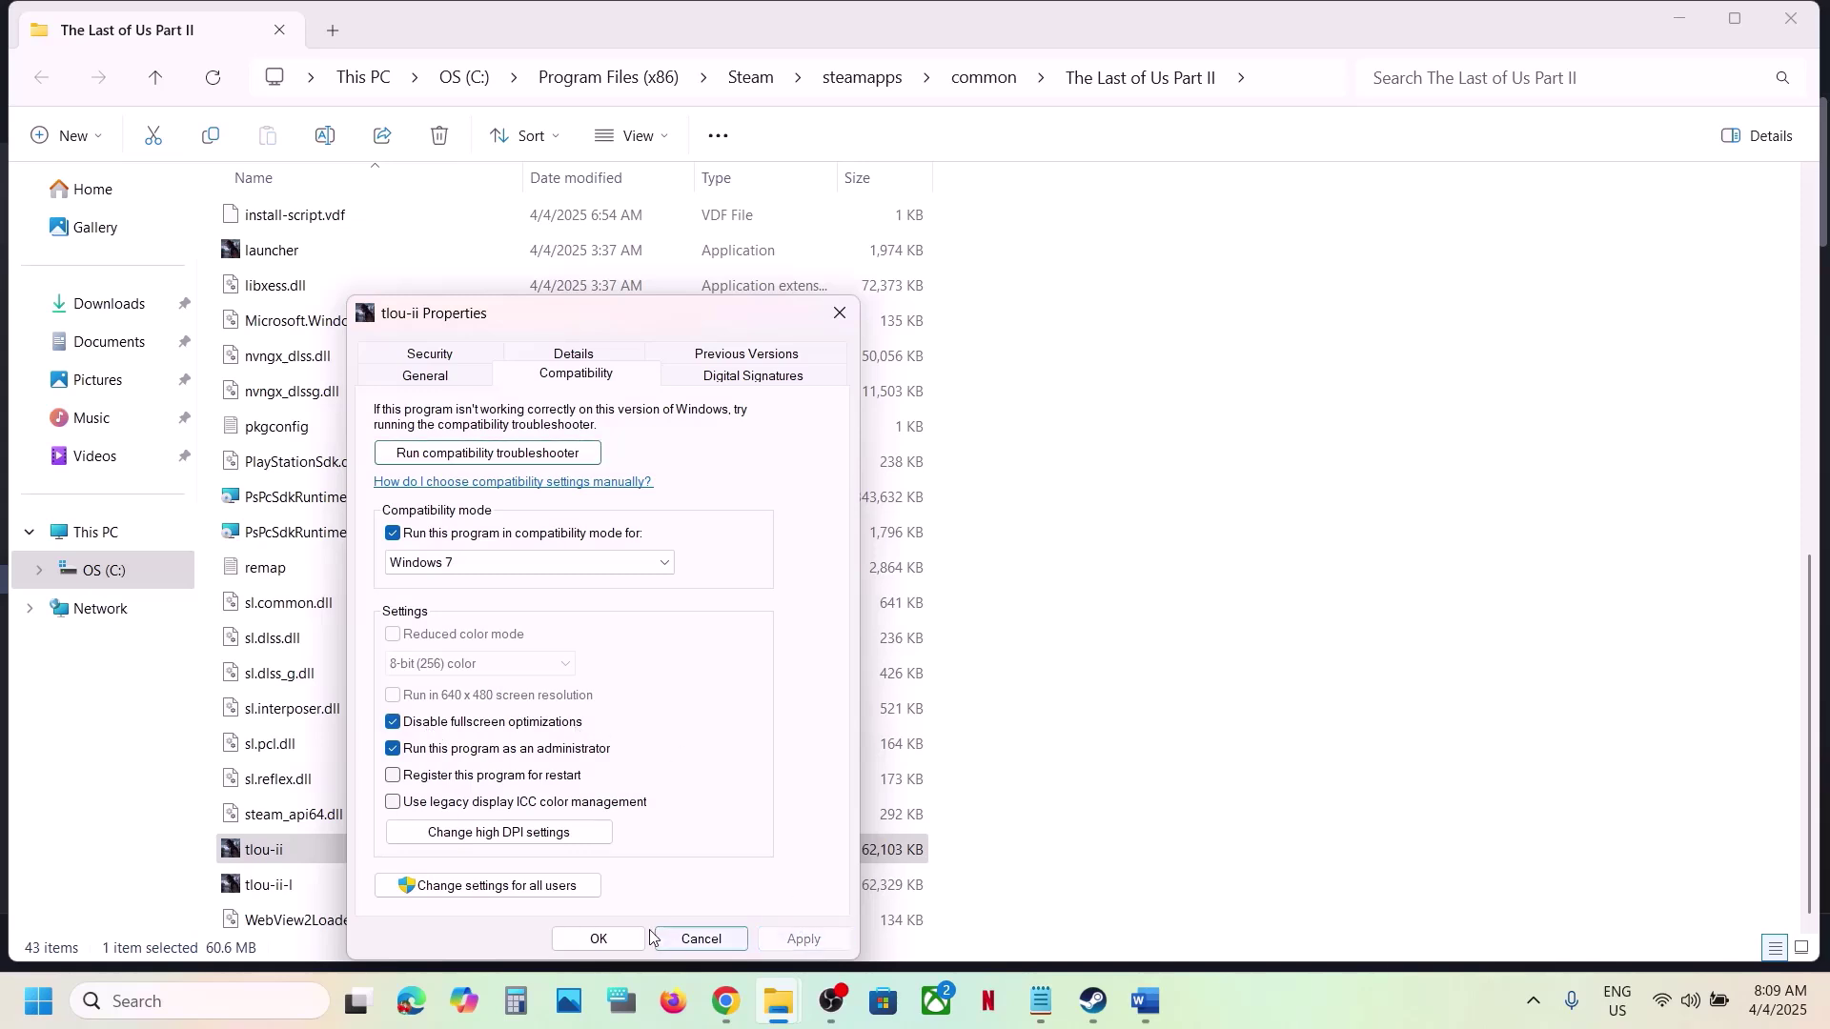
click(599, 939)
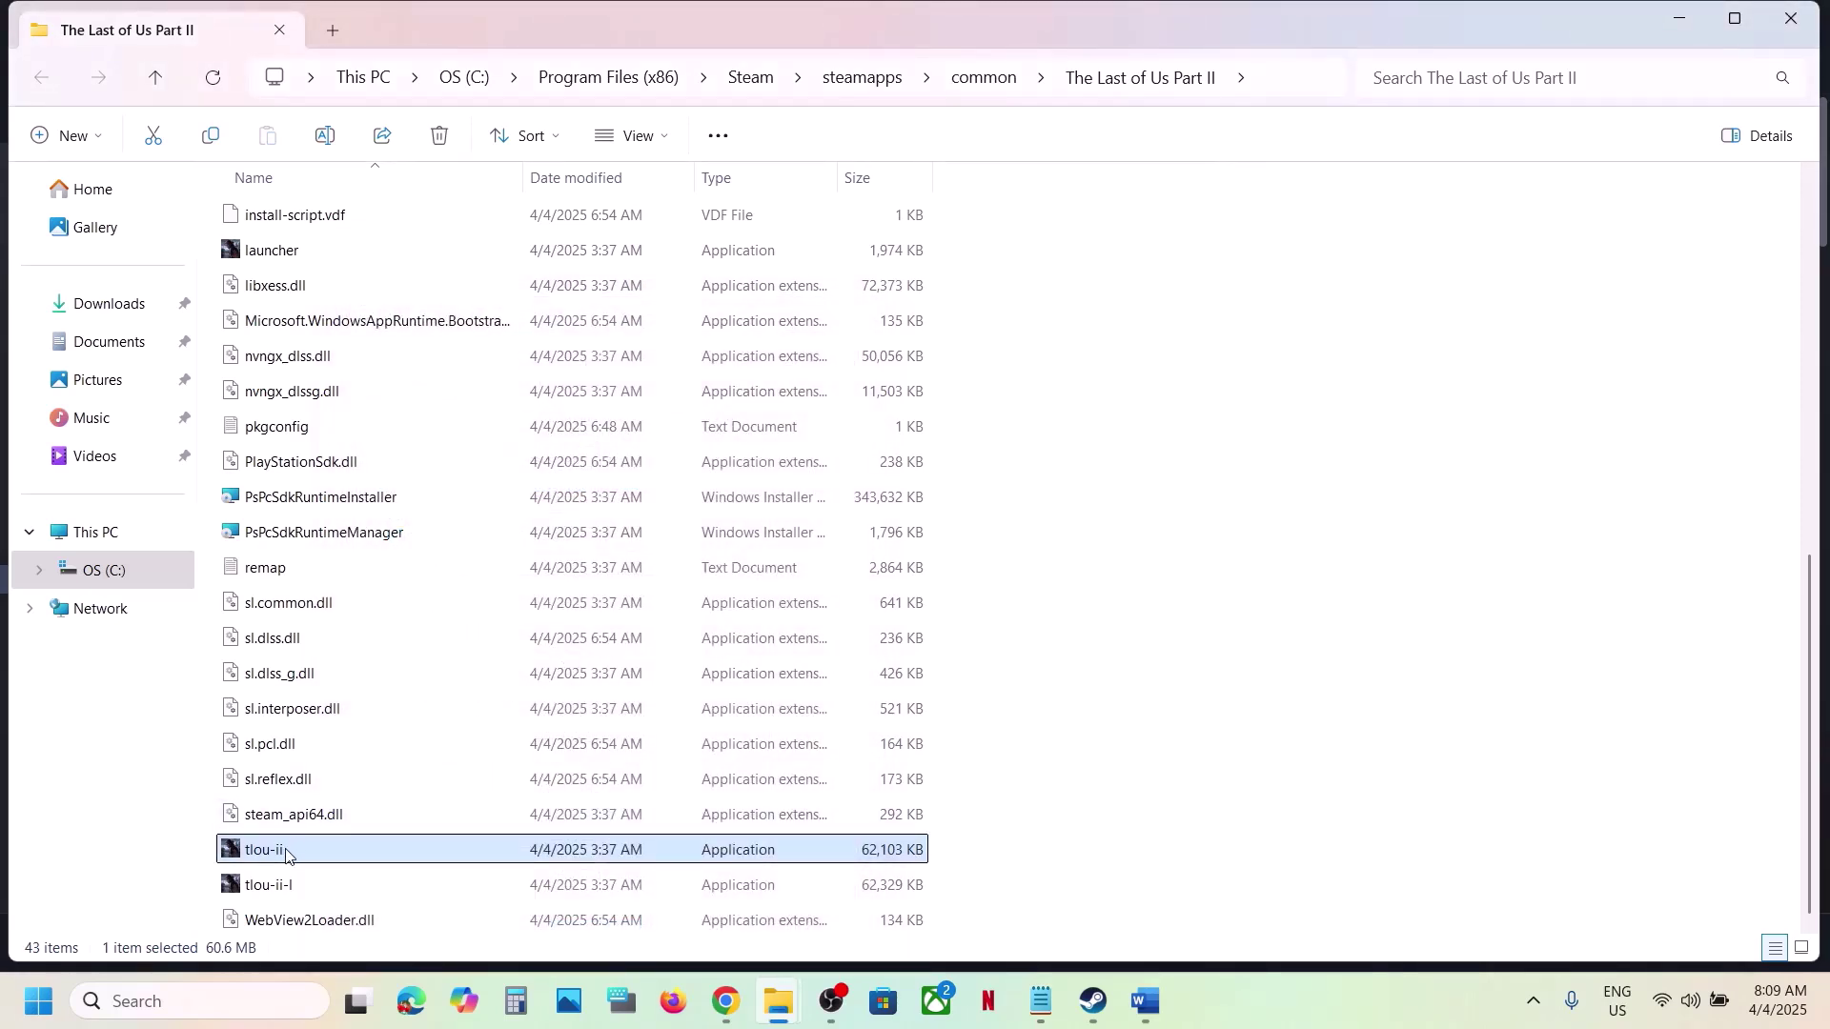
Turn off compatibility mode, disabled fullscreen optimizations and running as administrator for tlou-ii, apply it, and select the tlou-ii-l application
click(261, 888)
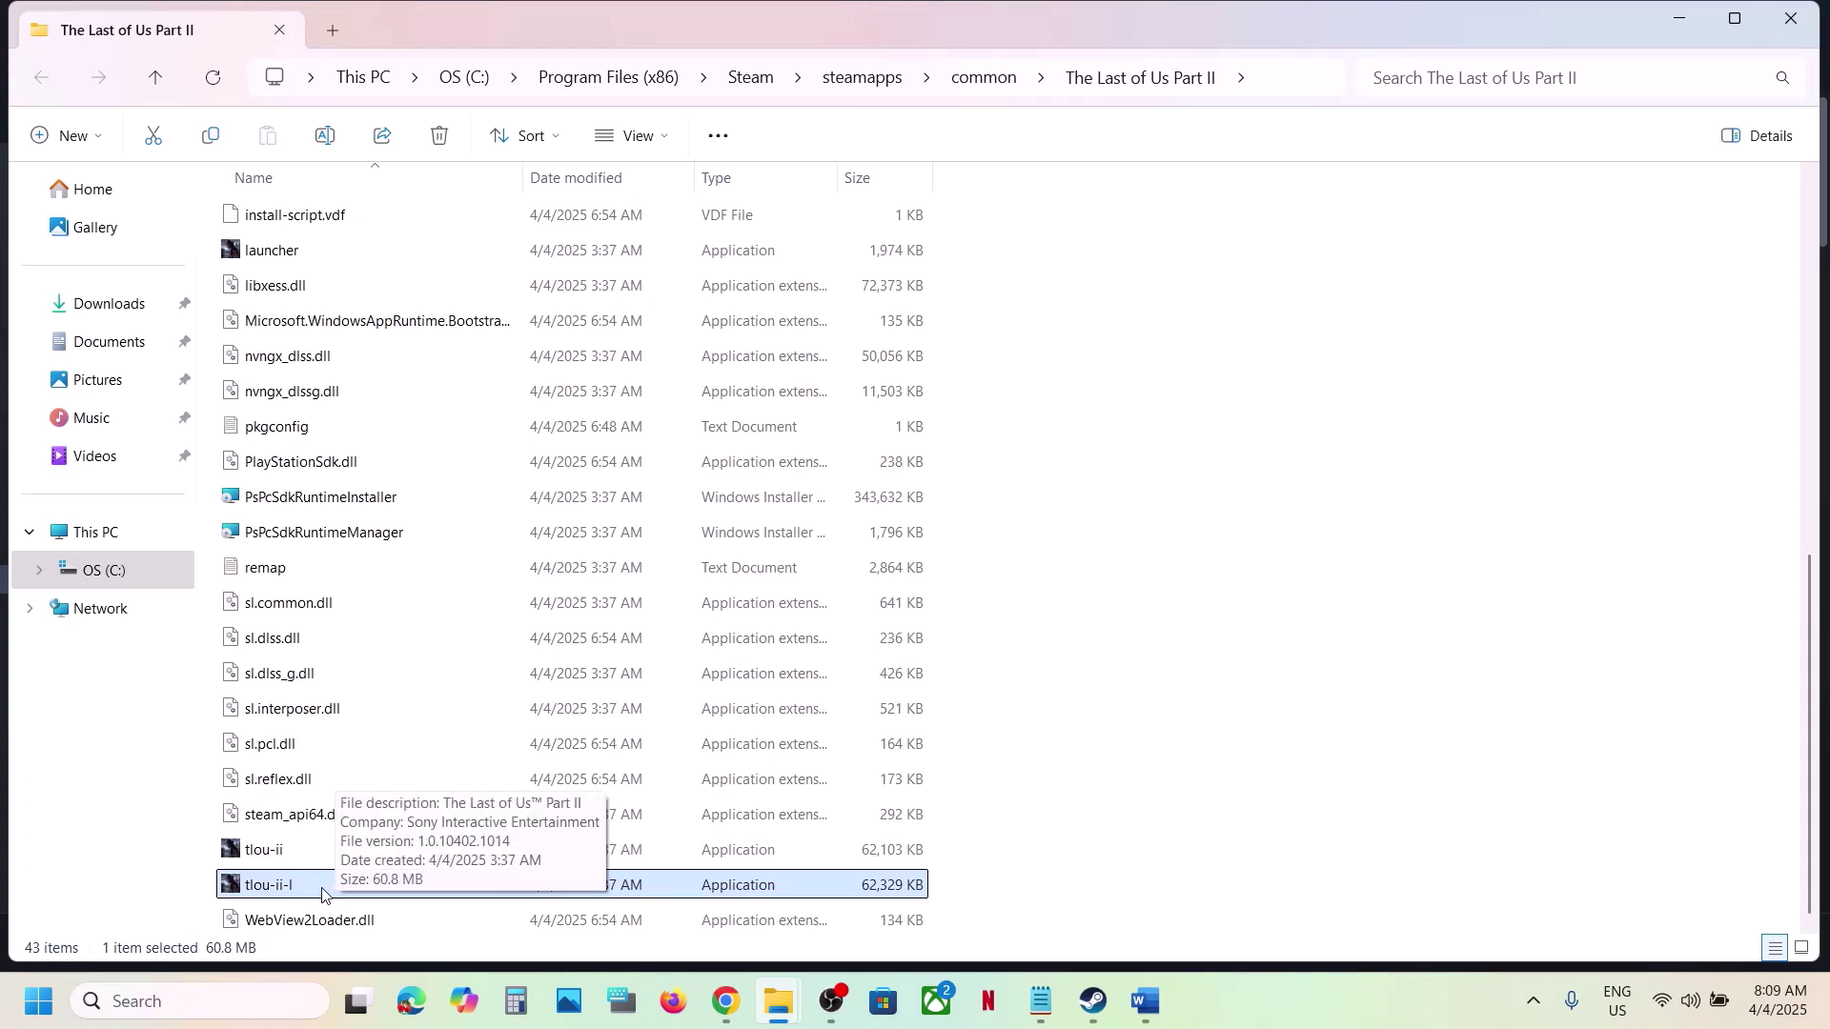
click(276, 850)
right_click(277, 849)
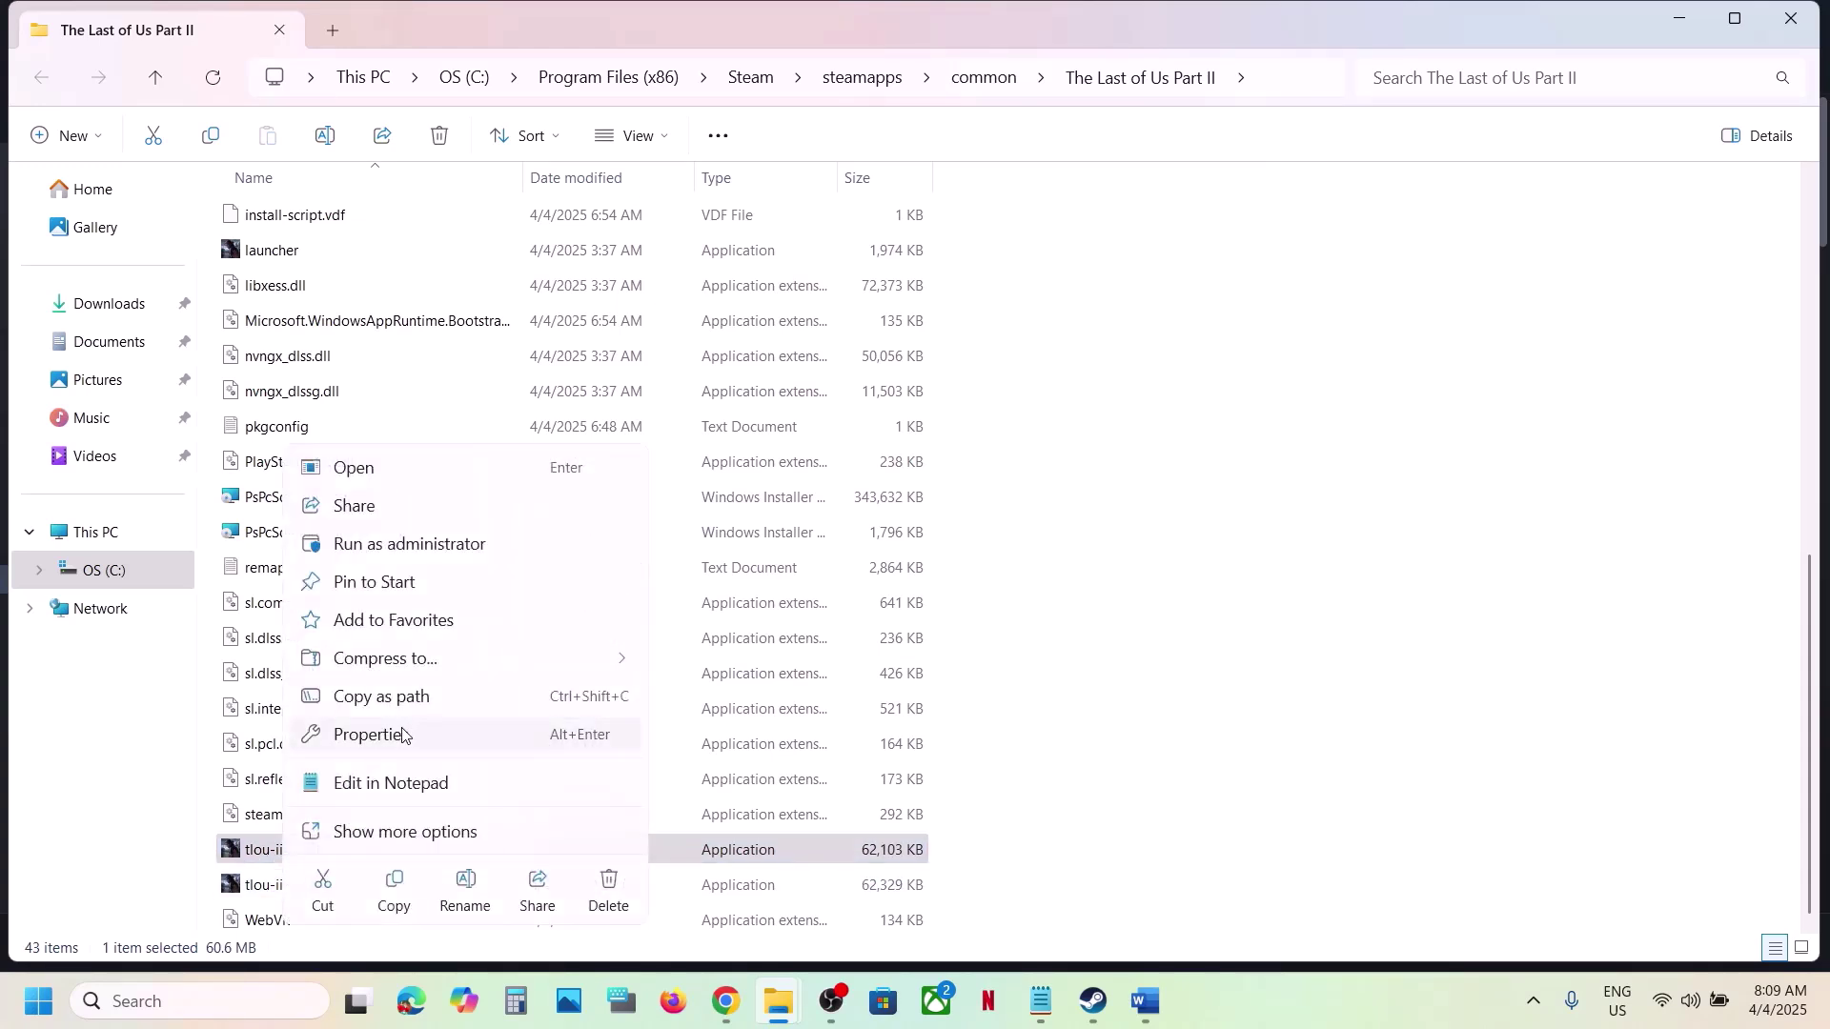
click(402, 735)
click(506, 379)
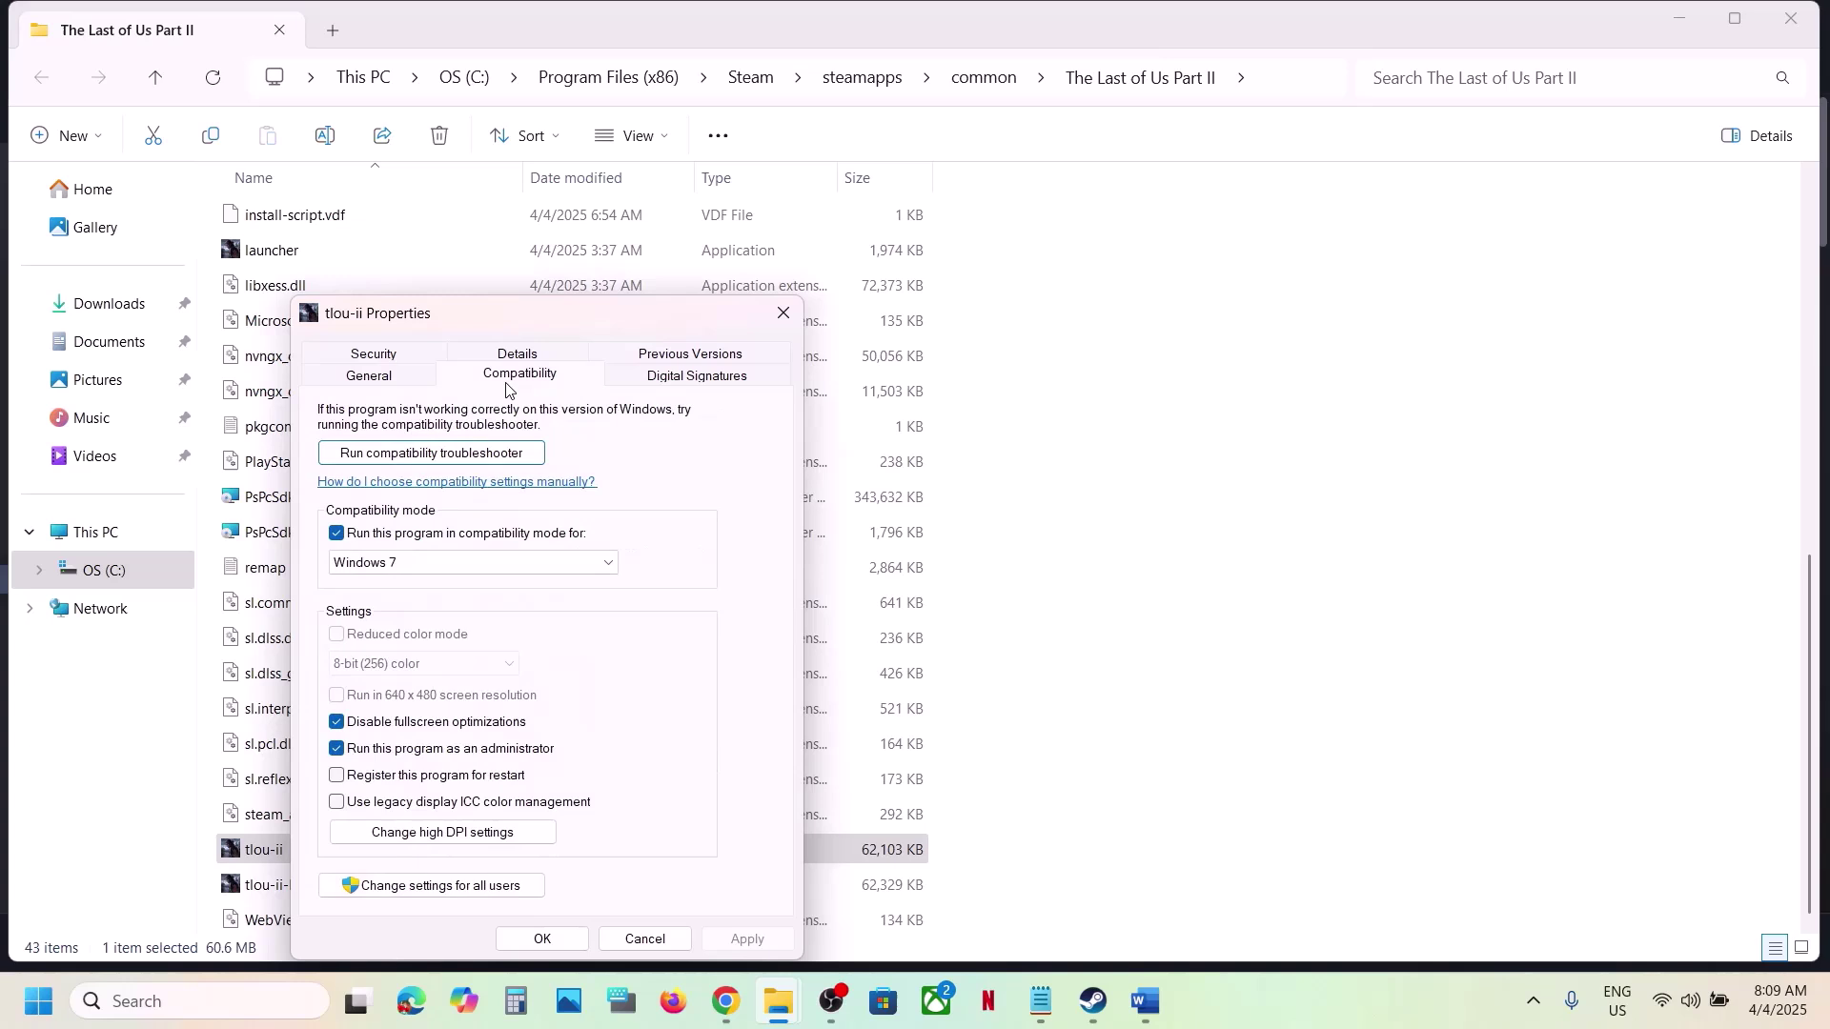
click(336, 535)
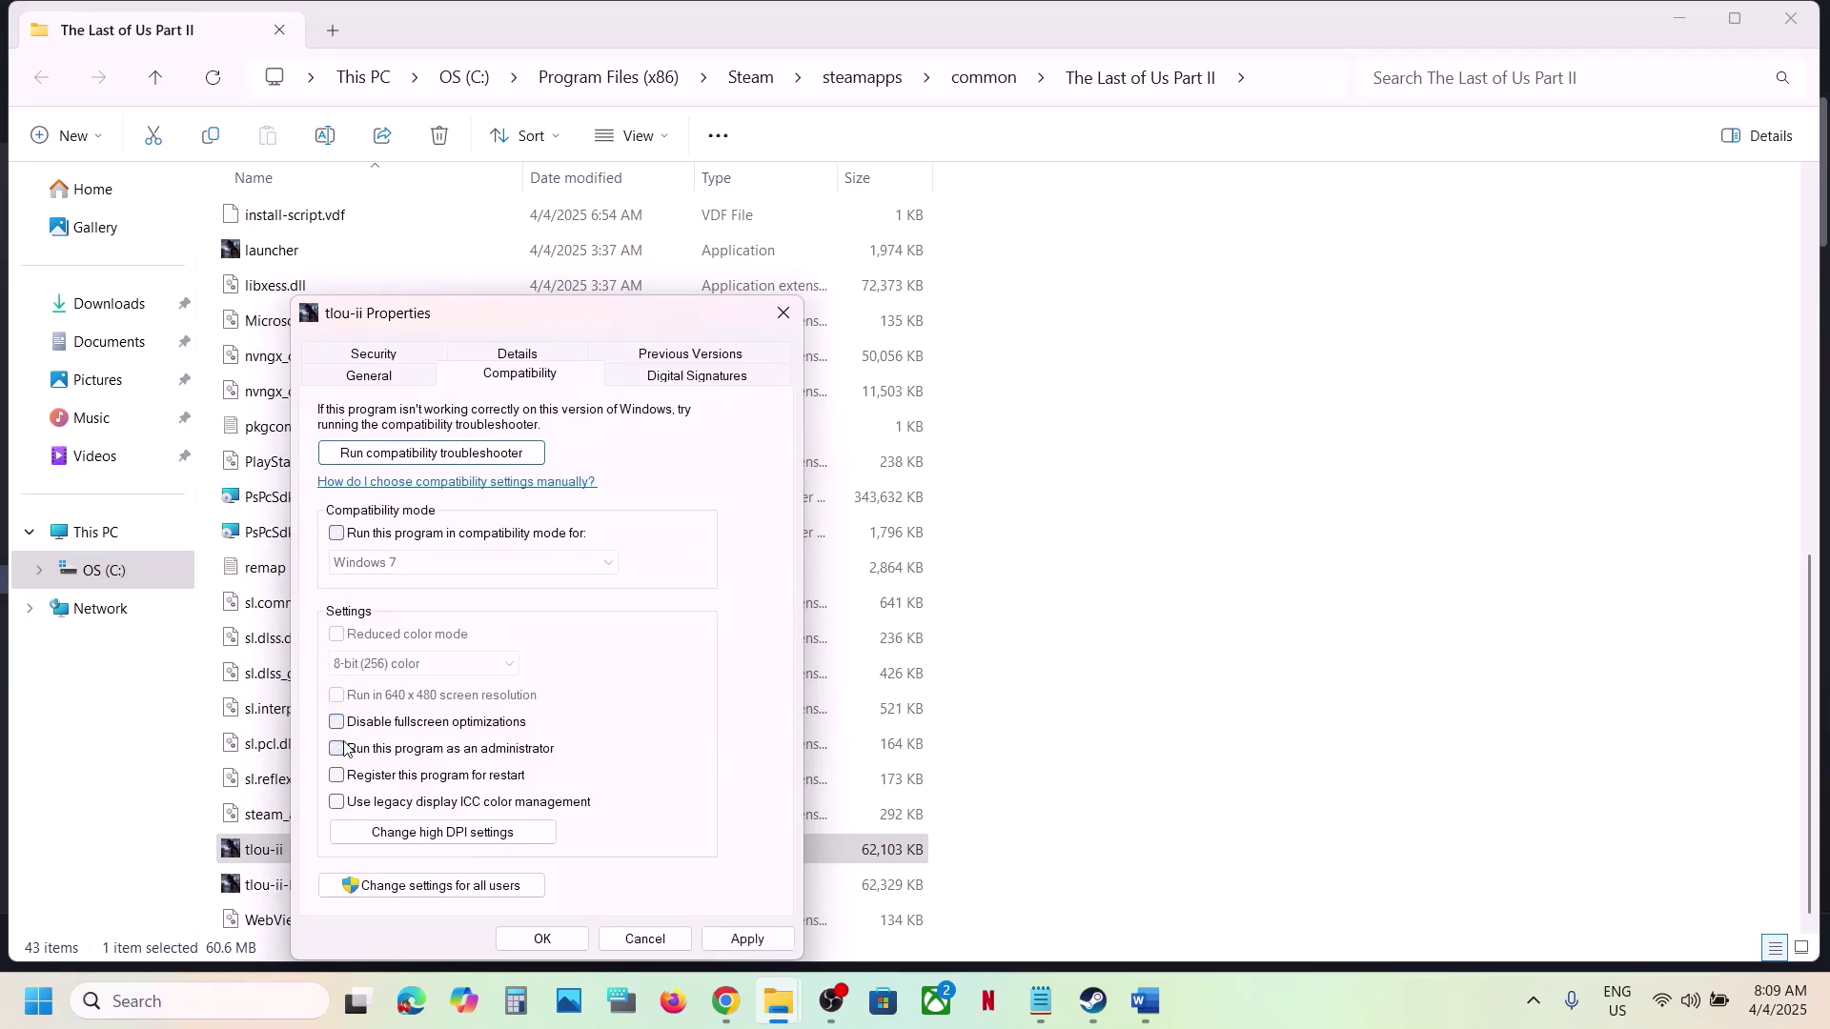
click(753, 939)
click(537, 939)
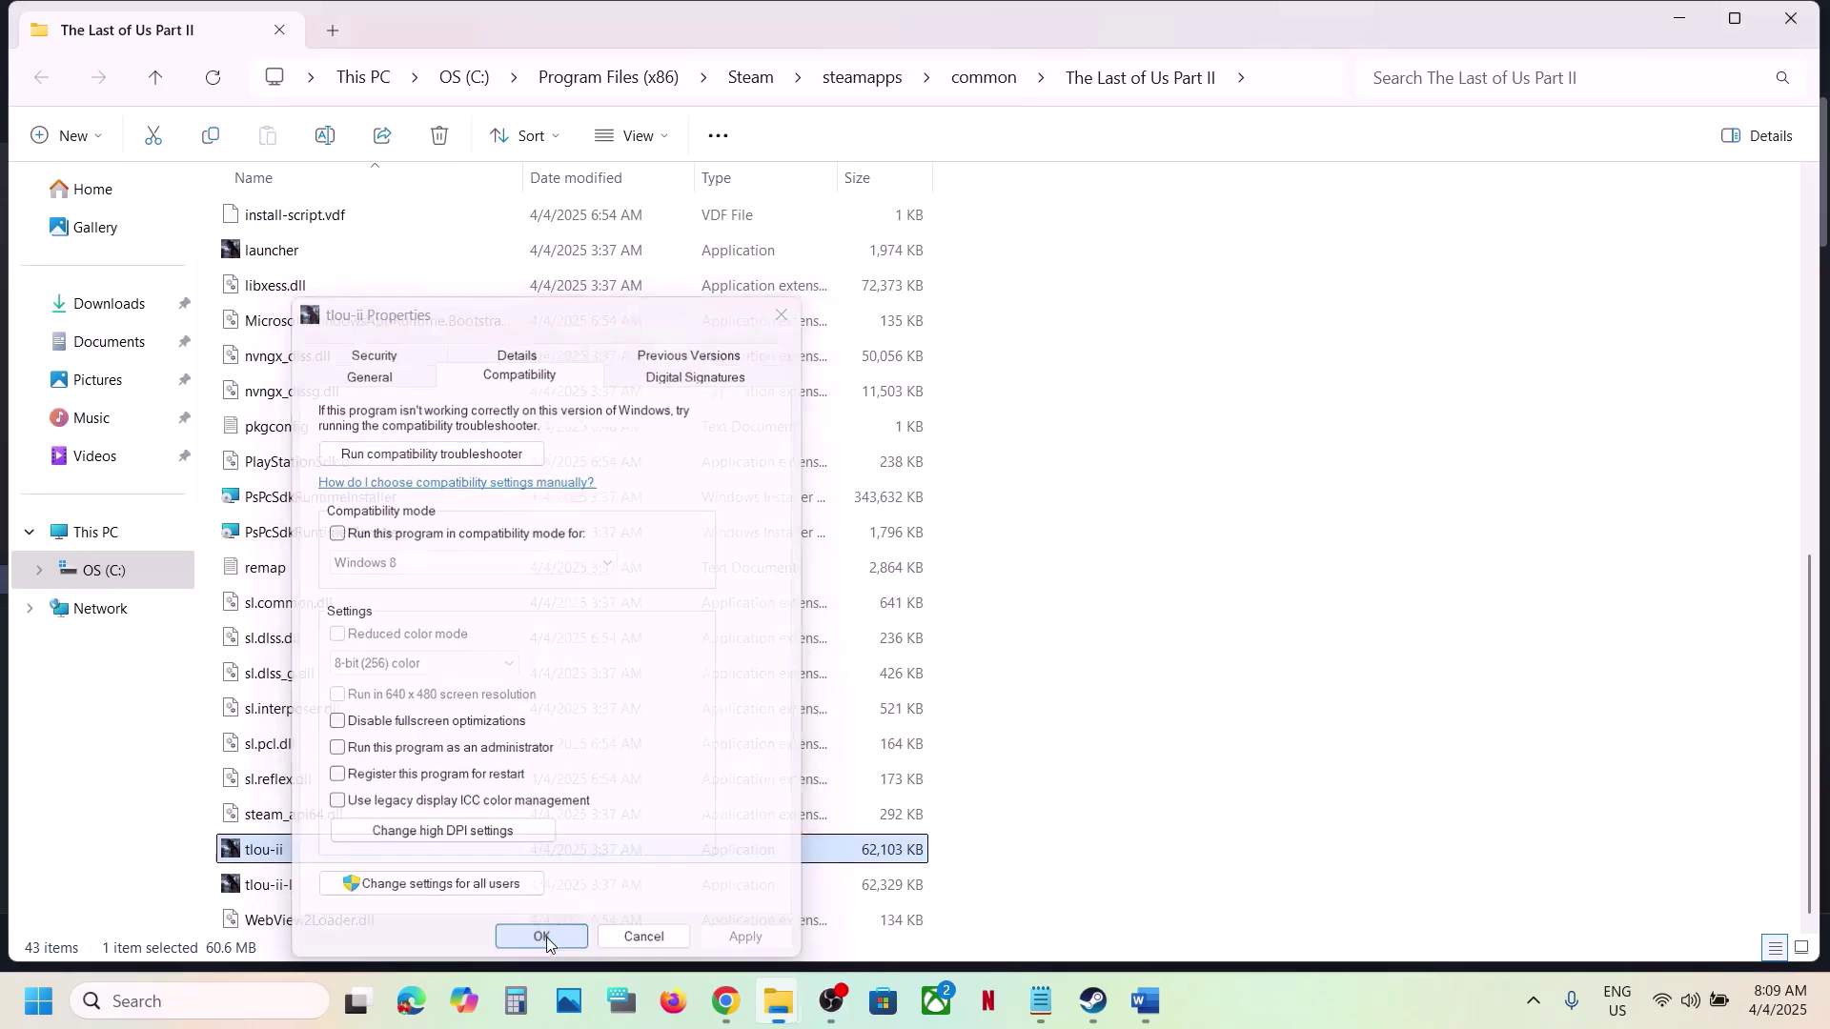
click(257, 886)
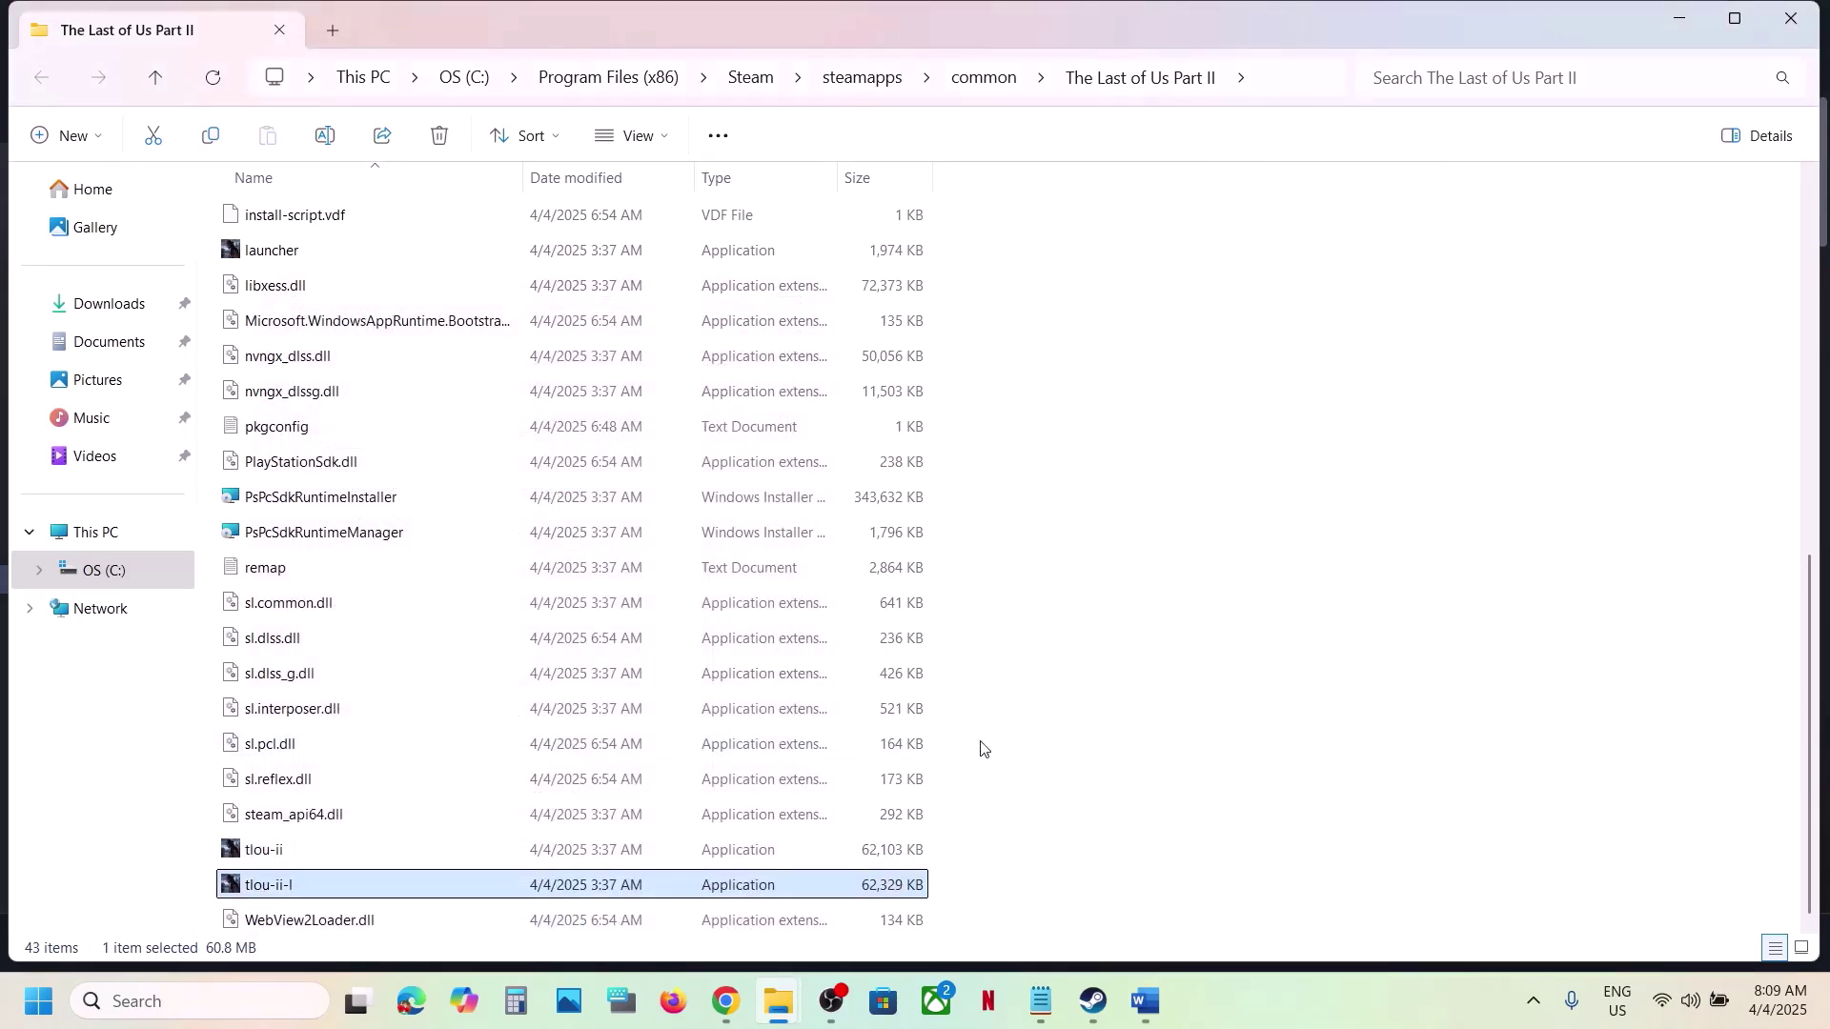
Switch to the Word document and read Step 5 about the graphics options to turn off in the game
click(1094, 1001)
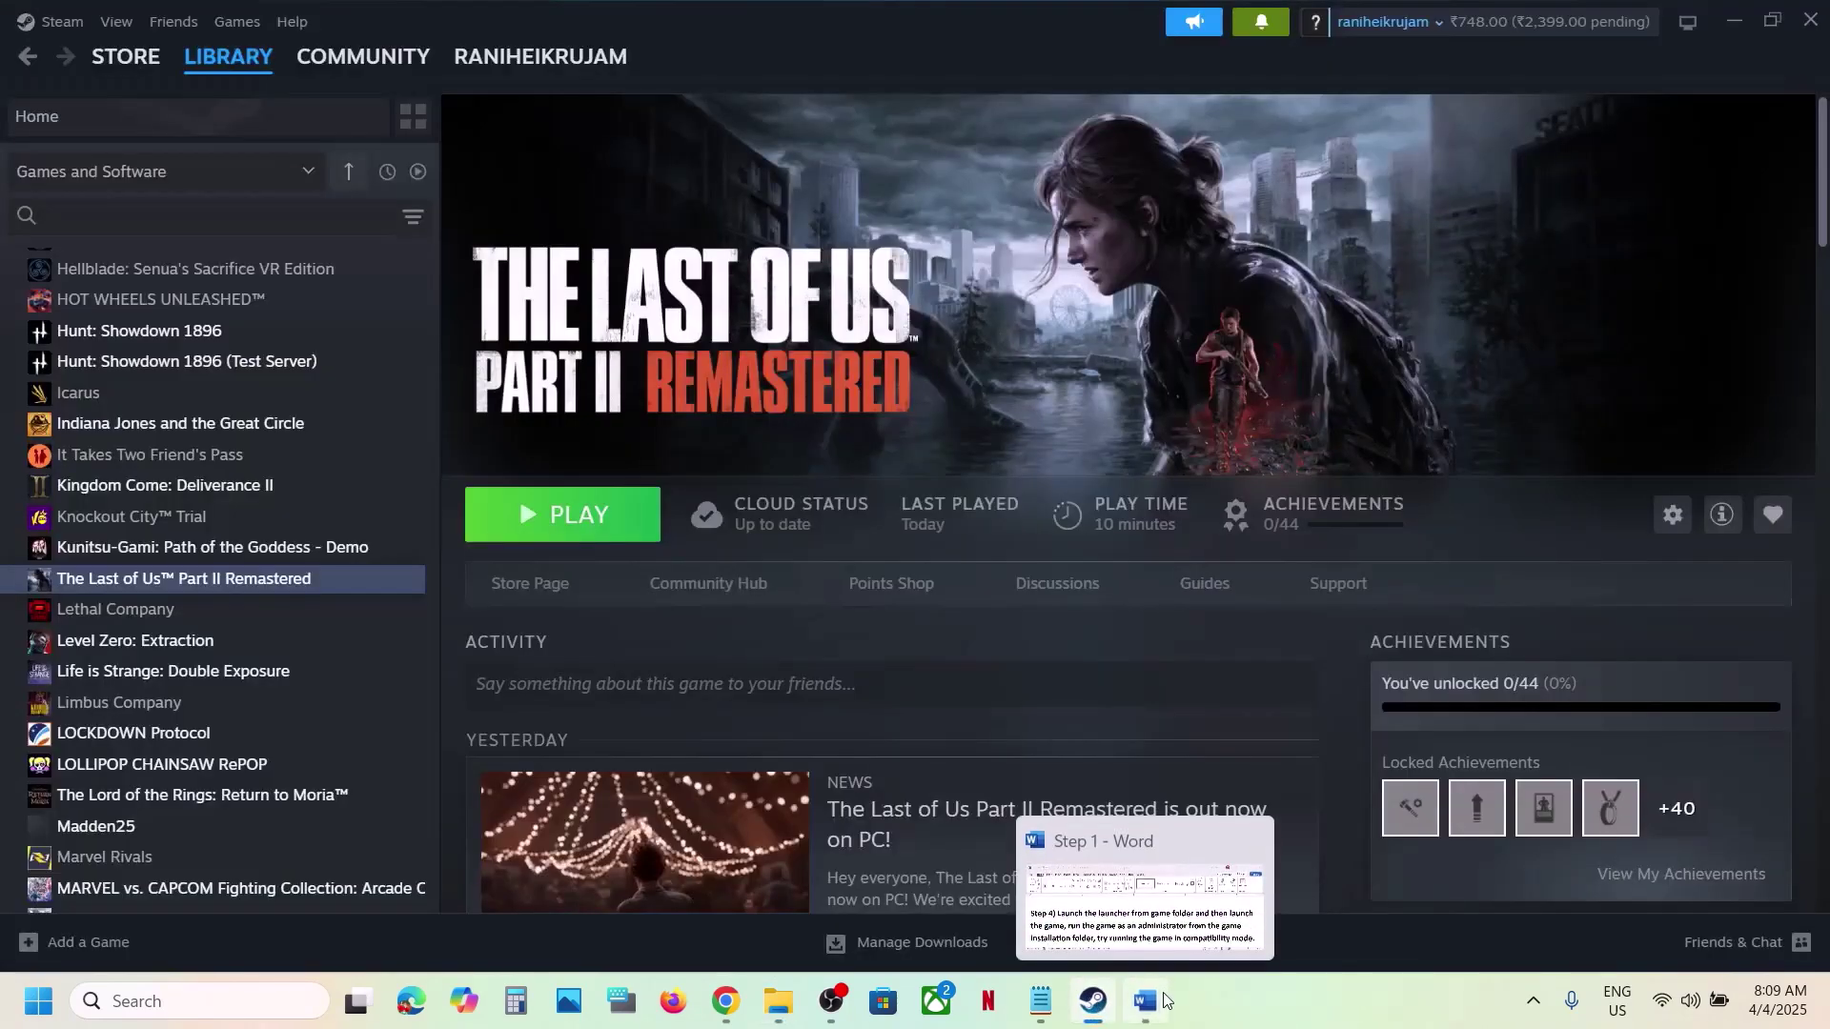
click(1147, 1000)
scroll(731, 535, down, 5)
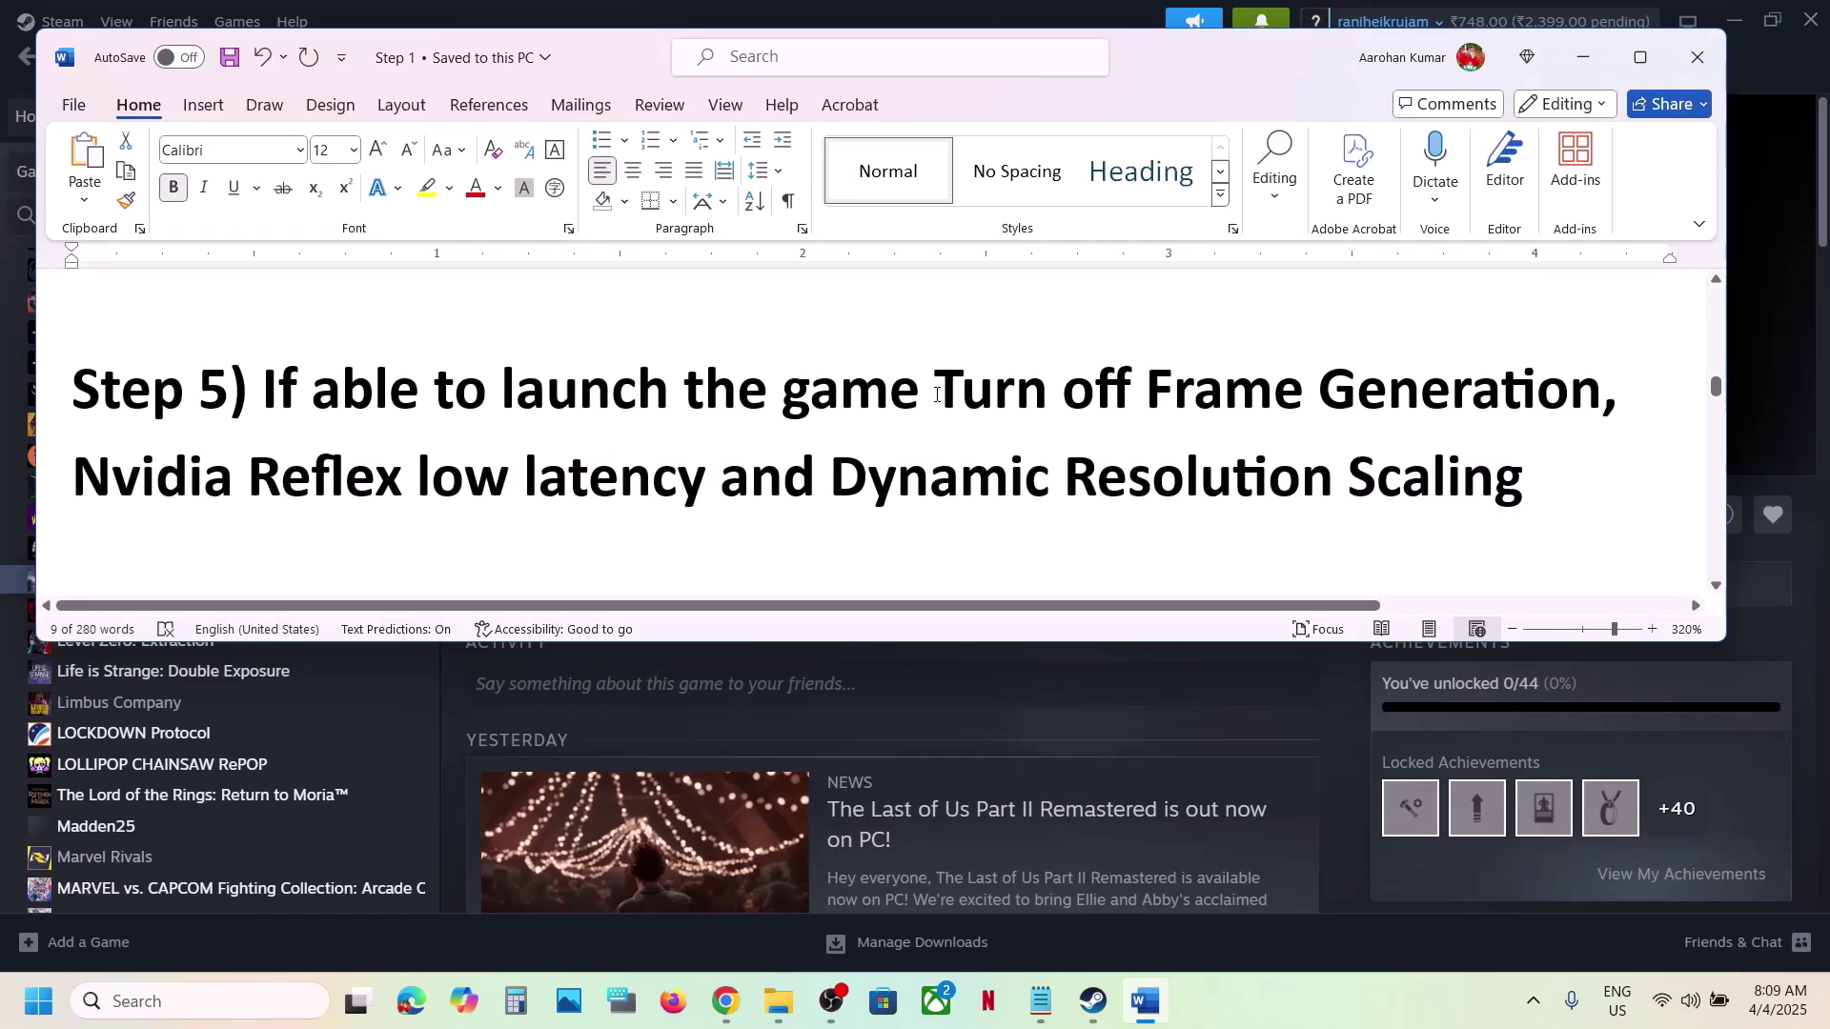
drag(937, 395, 1601, 400)
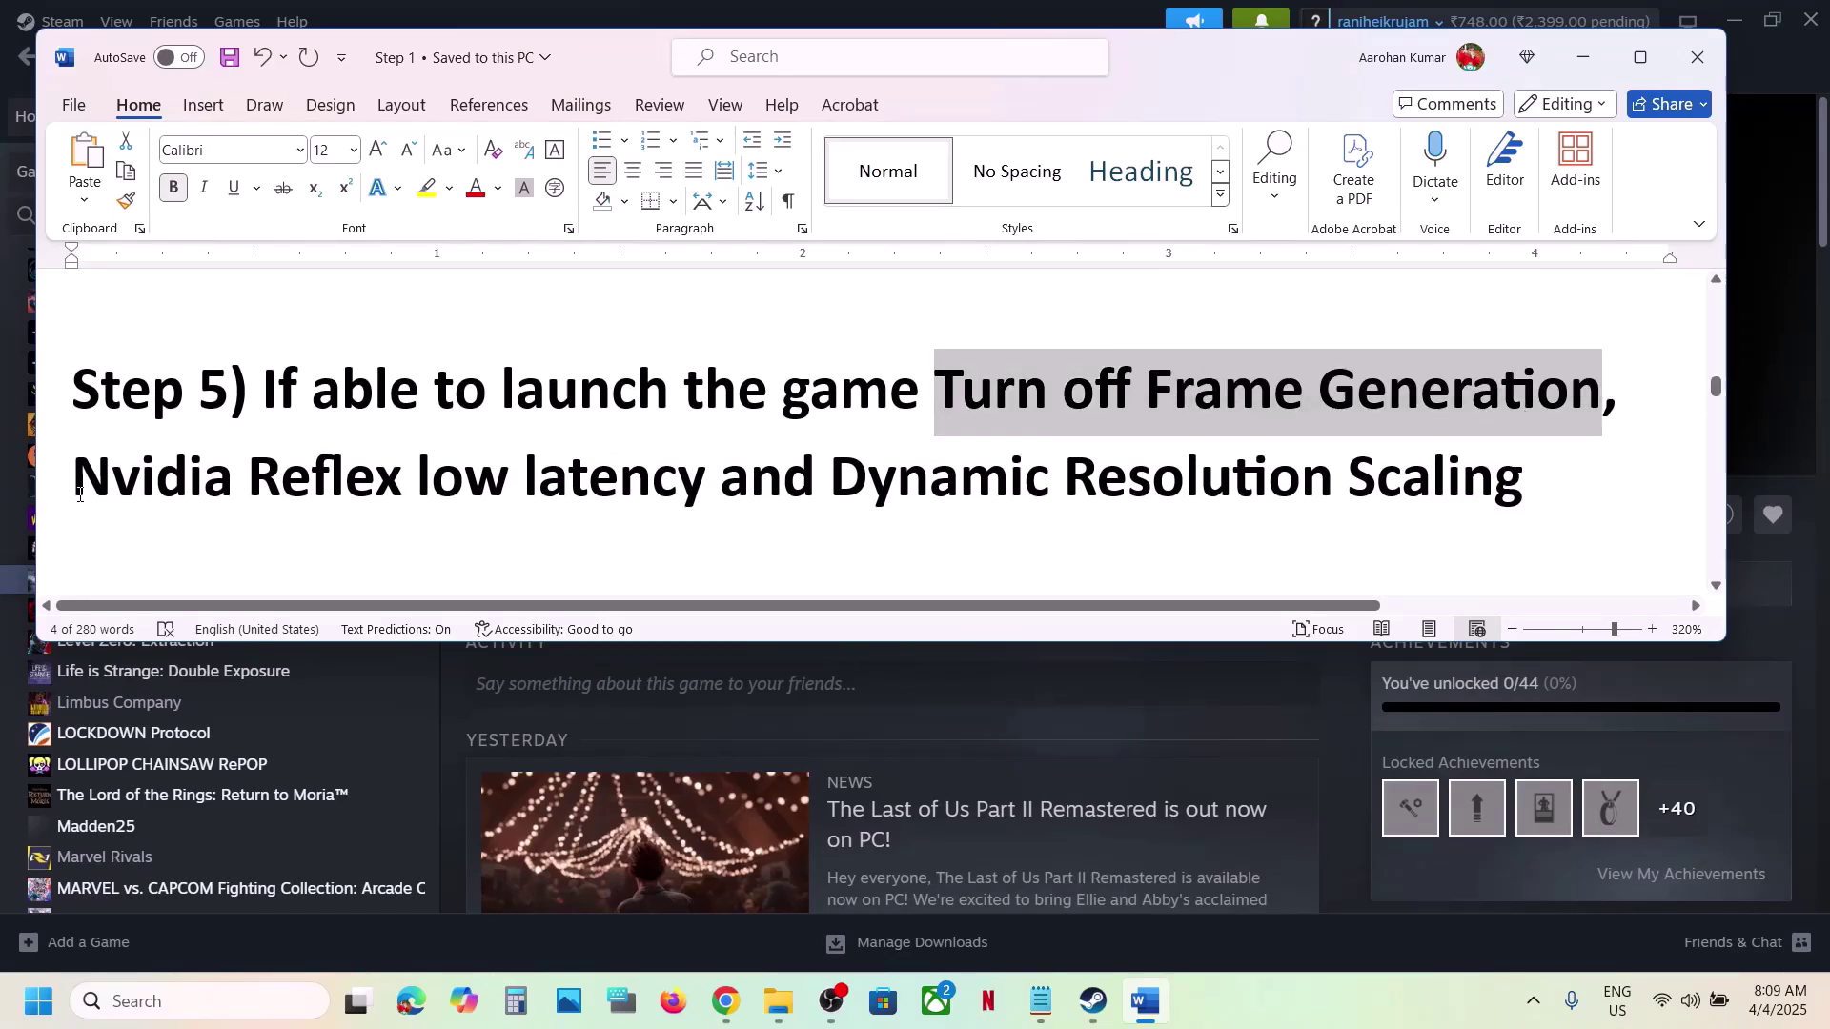
drag(80, 493, 720, 495)
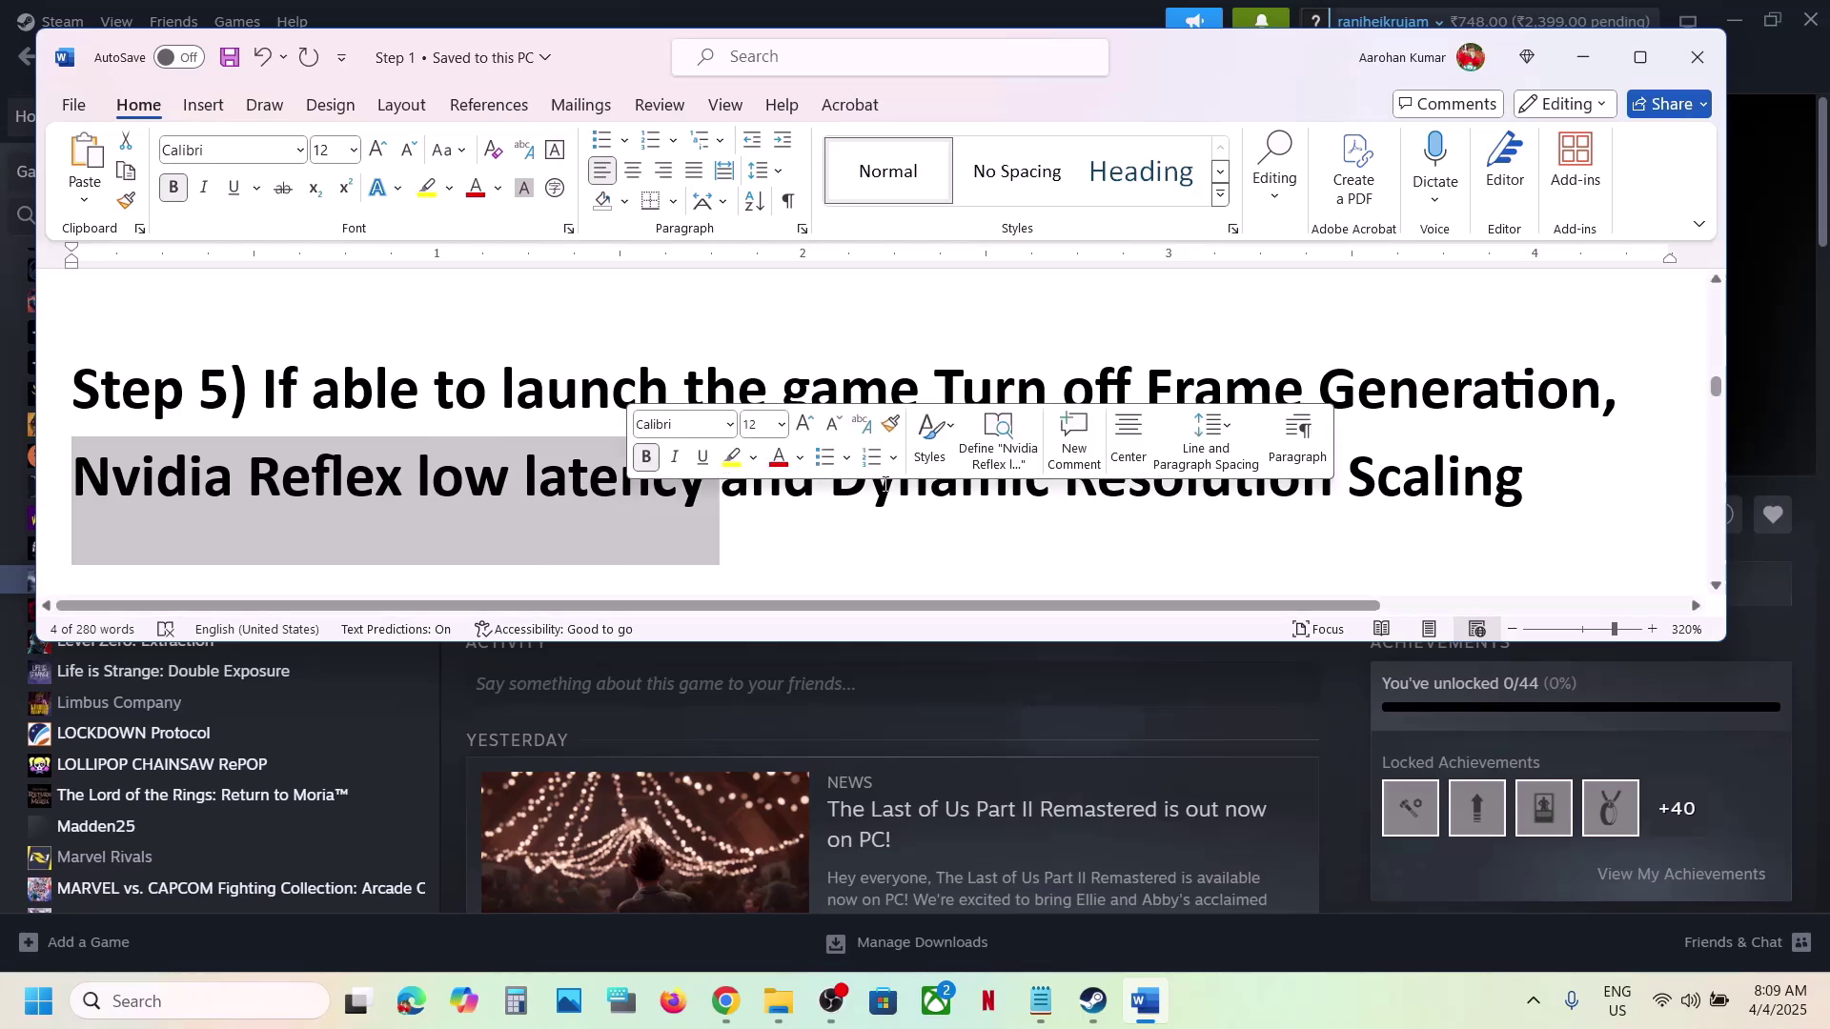
click(877, 497)
drag(838, 485, 1525, 488)
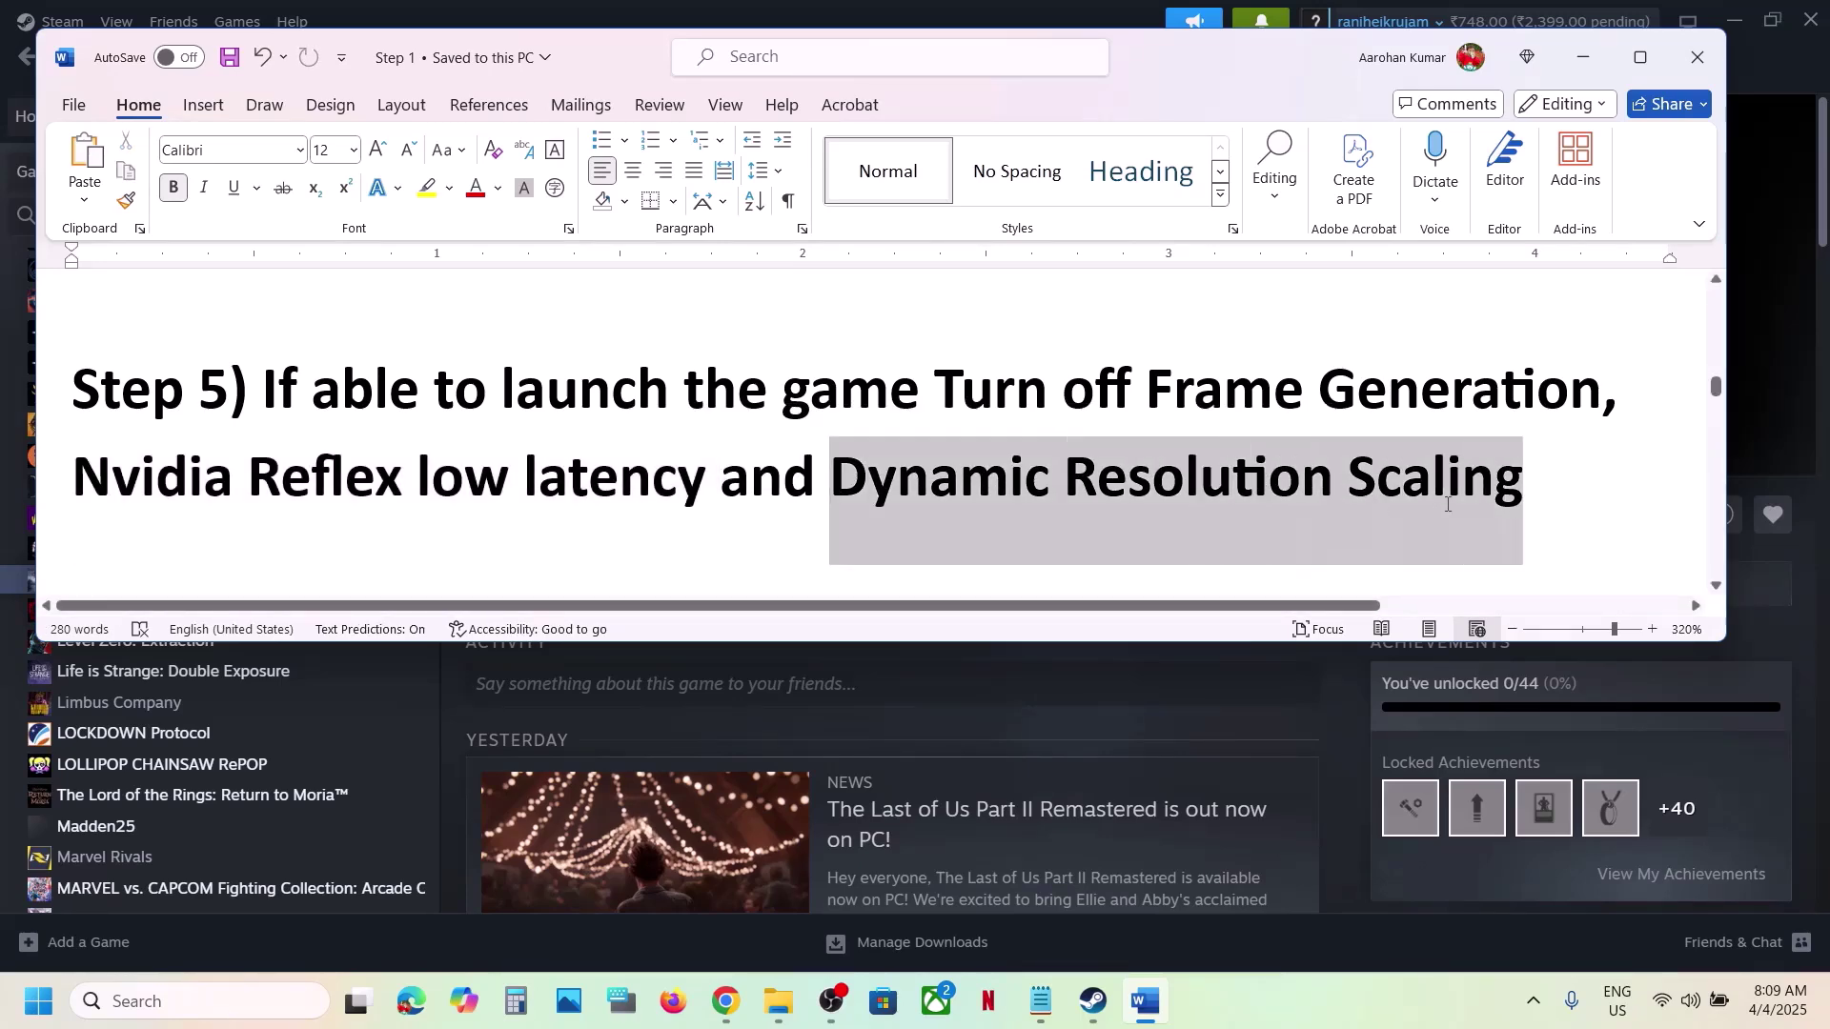
click(1560, 85)
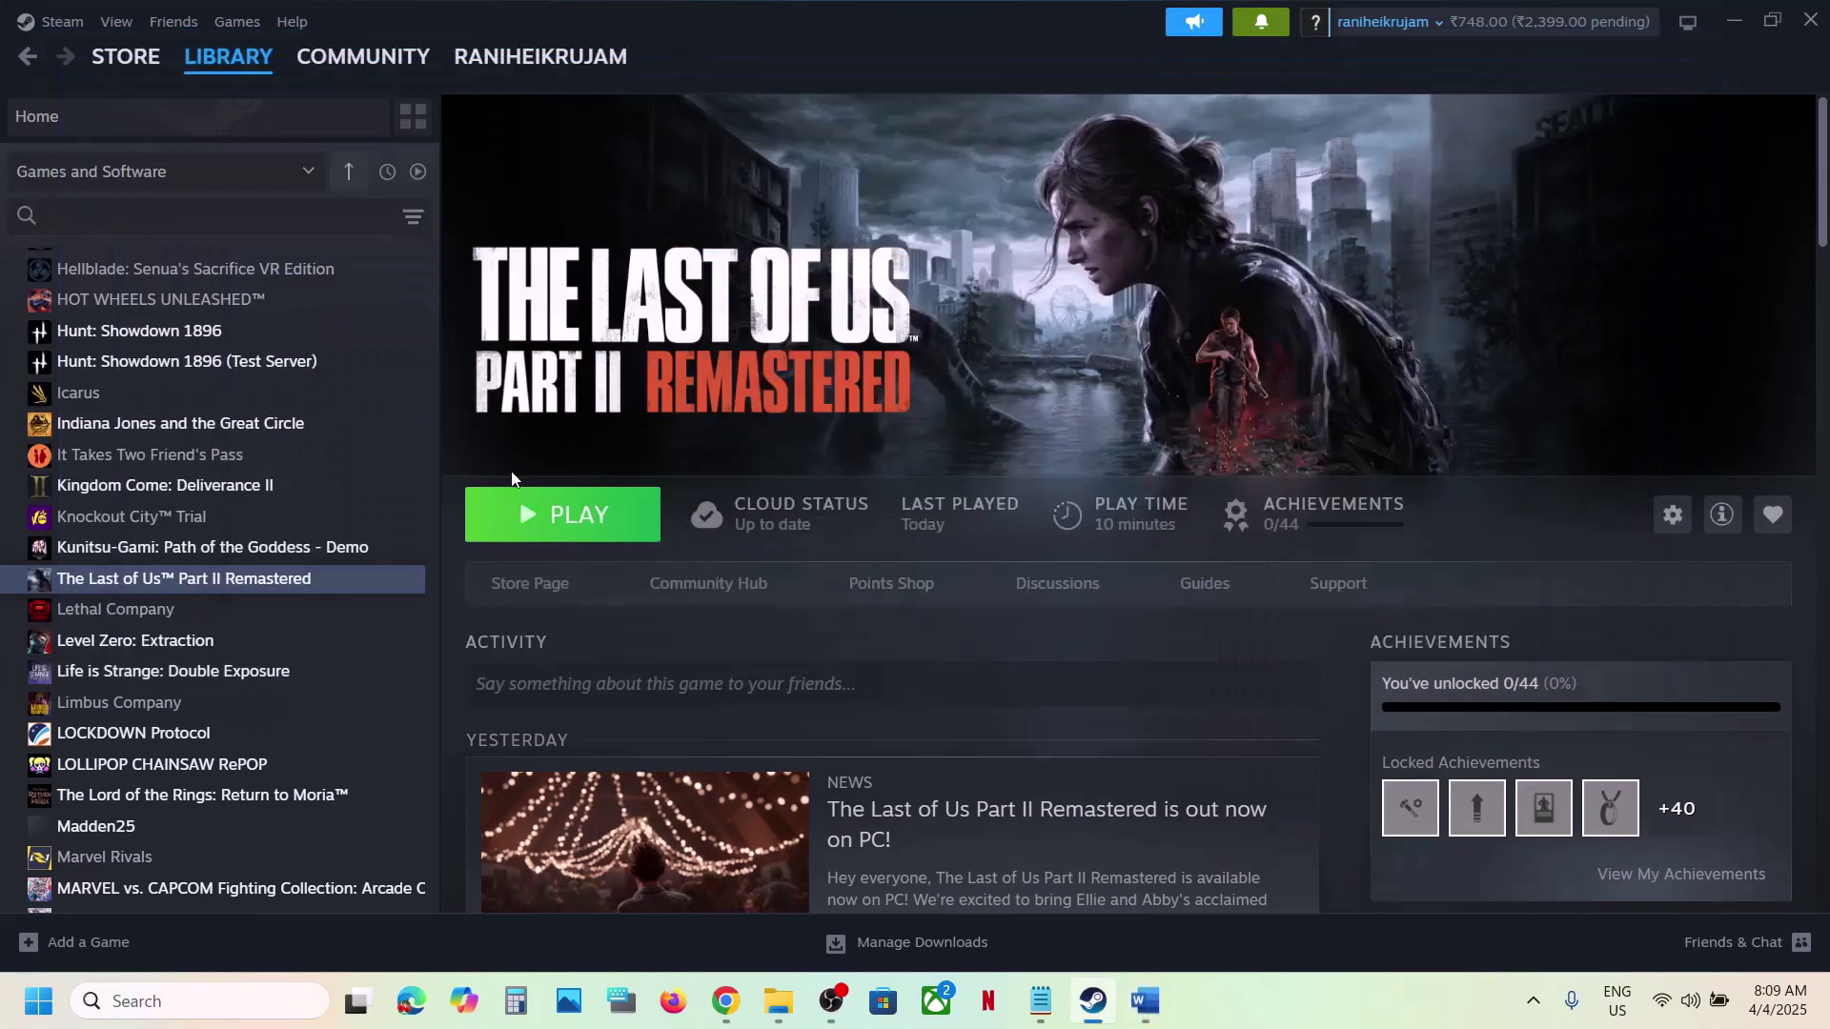
Launch The Last of Us Part II Remastered from Steam and set NVIDIA Reflex Low Latency to Off in its launcher options
click(562, 515)
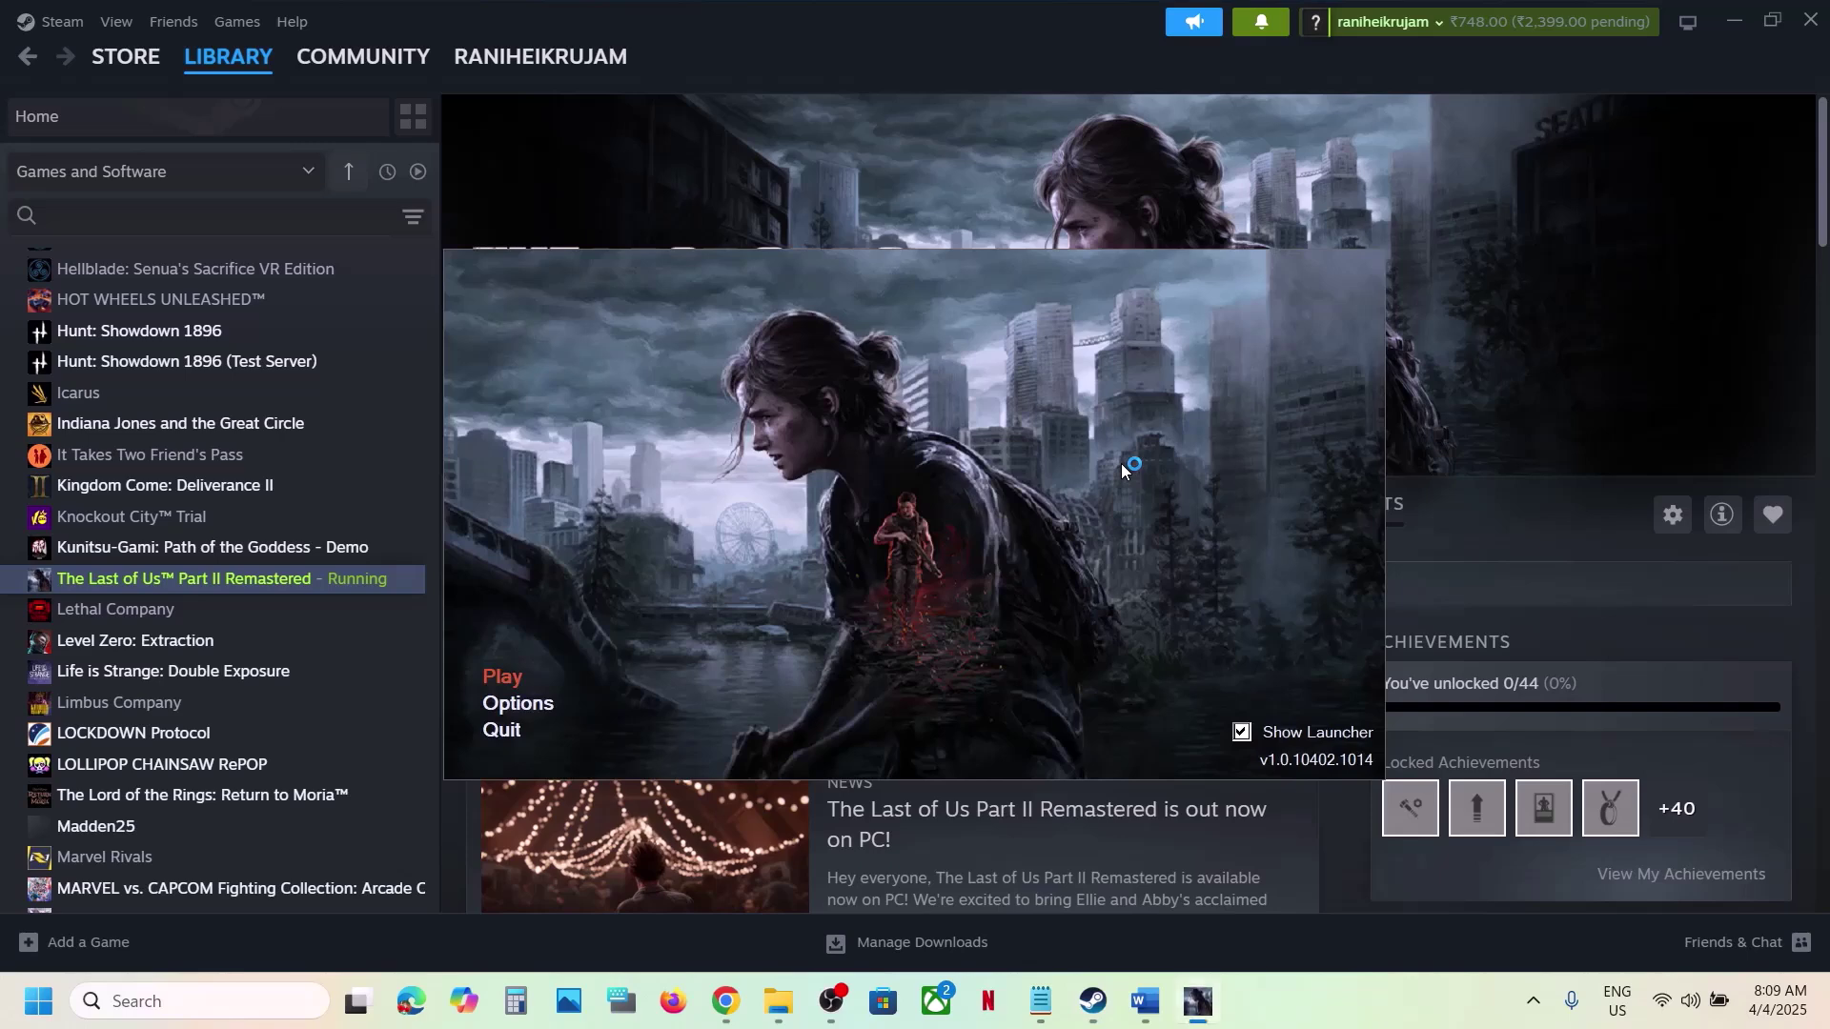
click(523, 709)
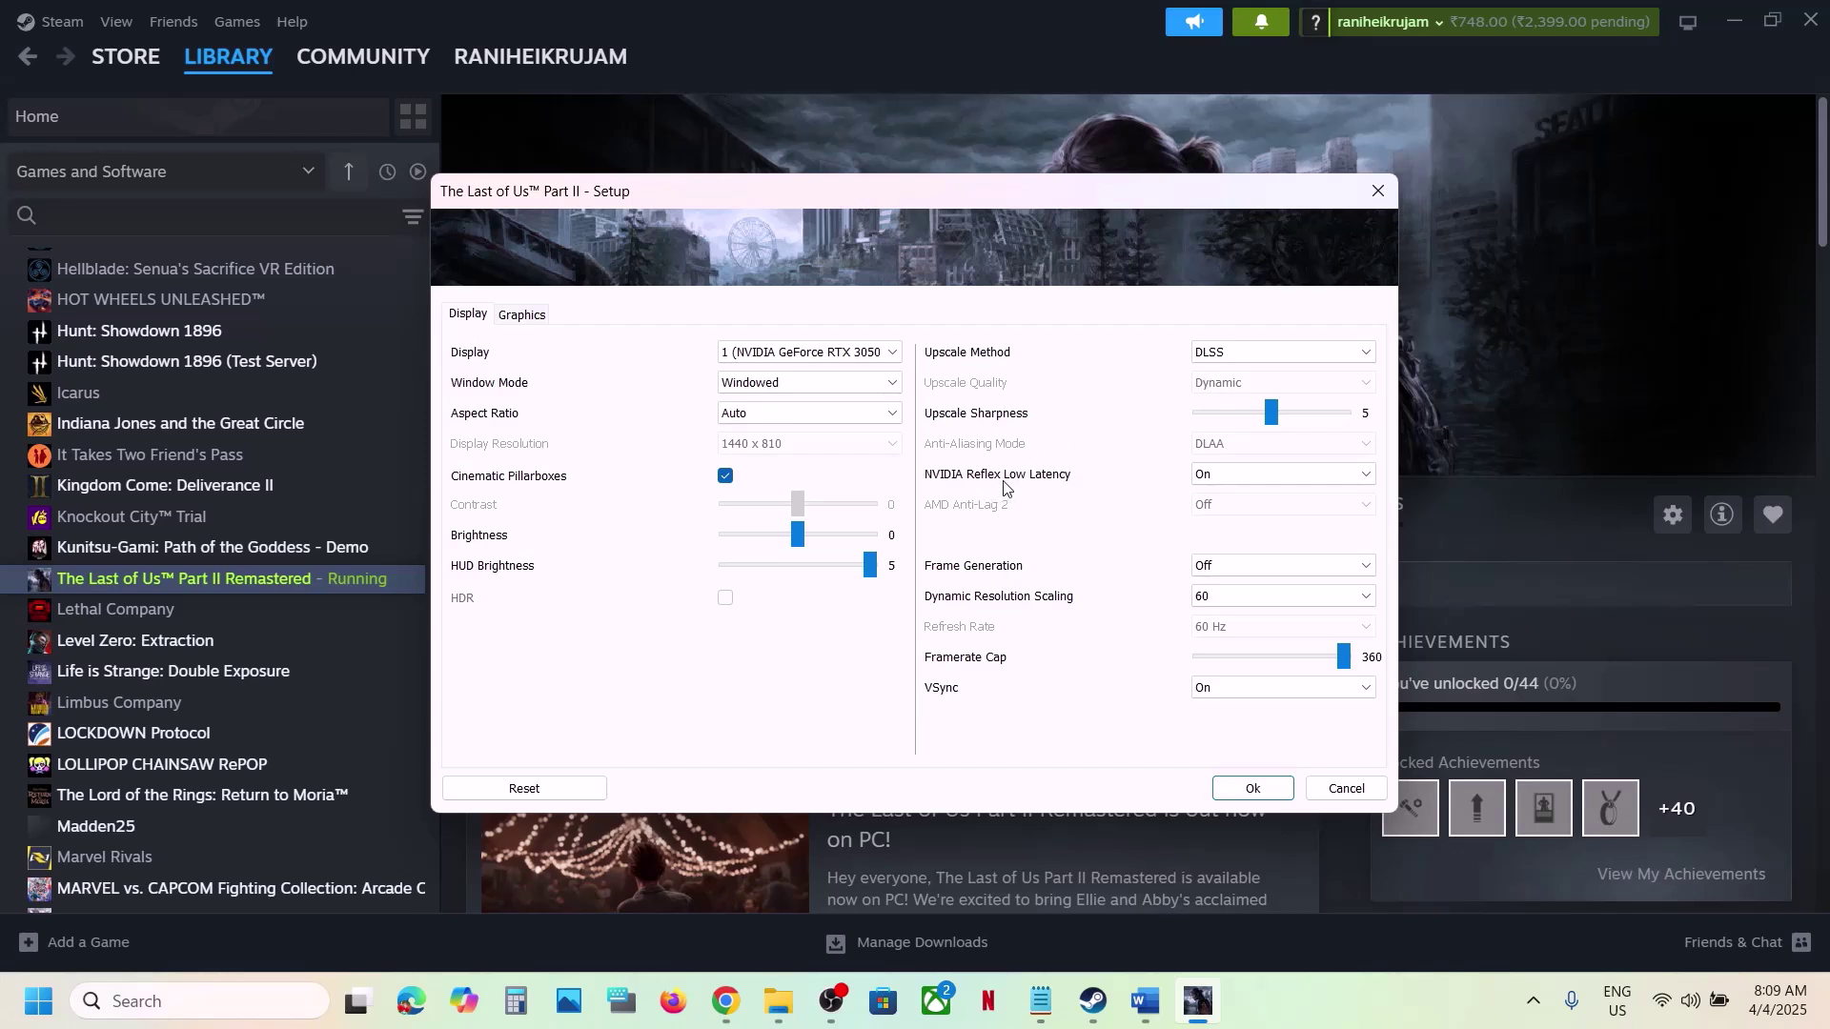
click(1203, 476)
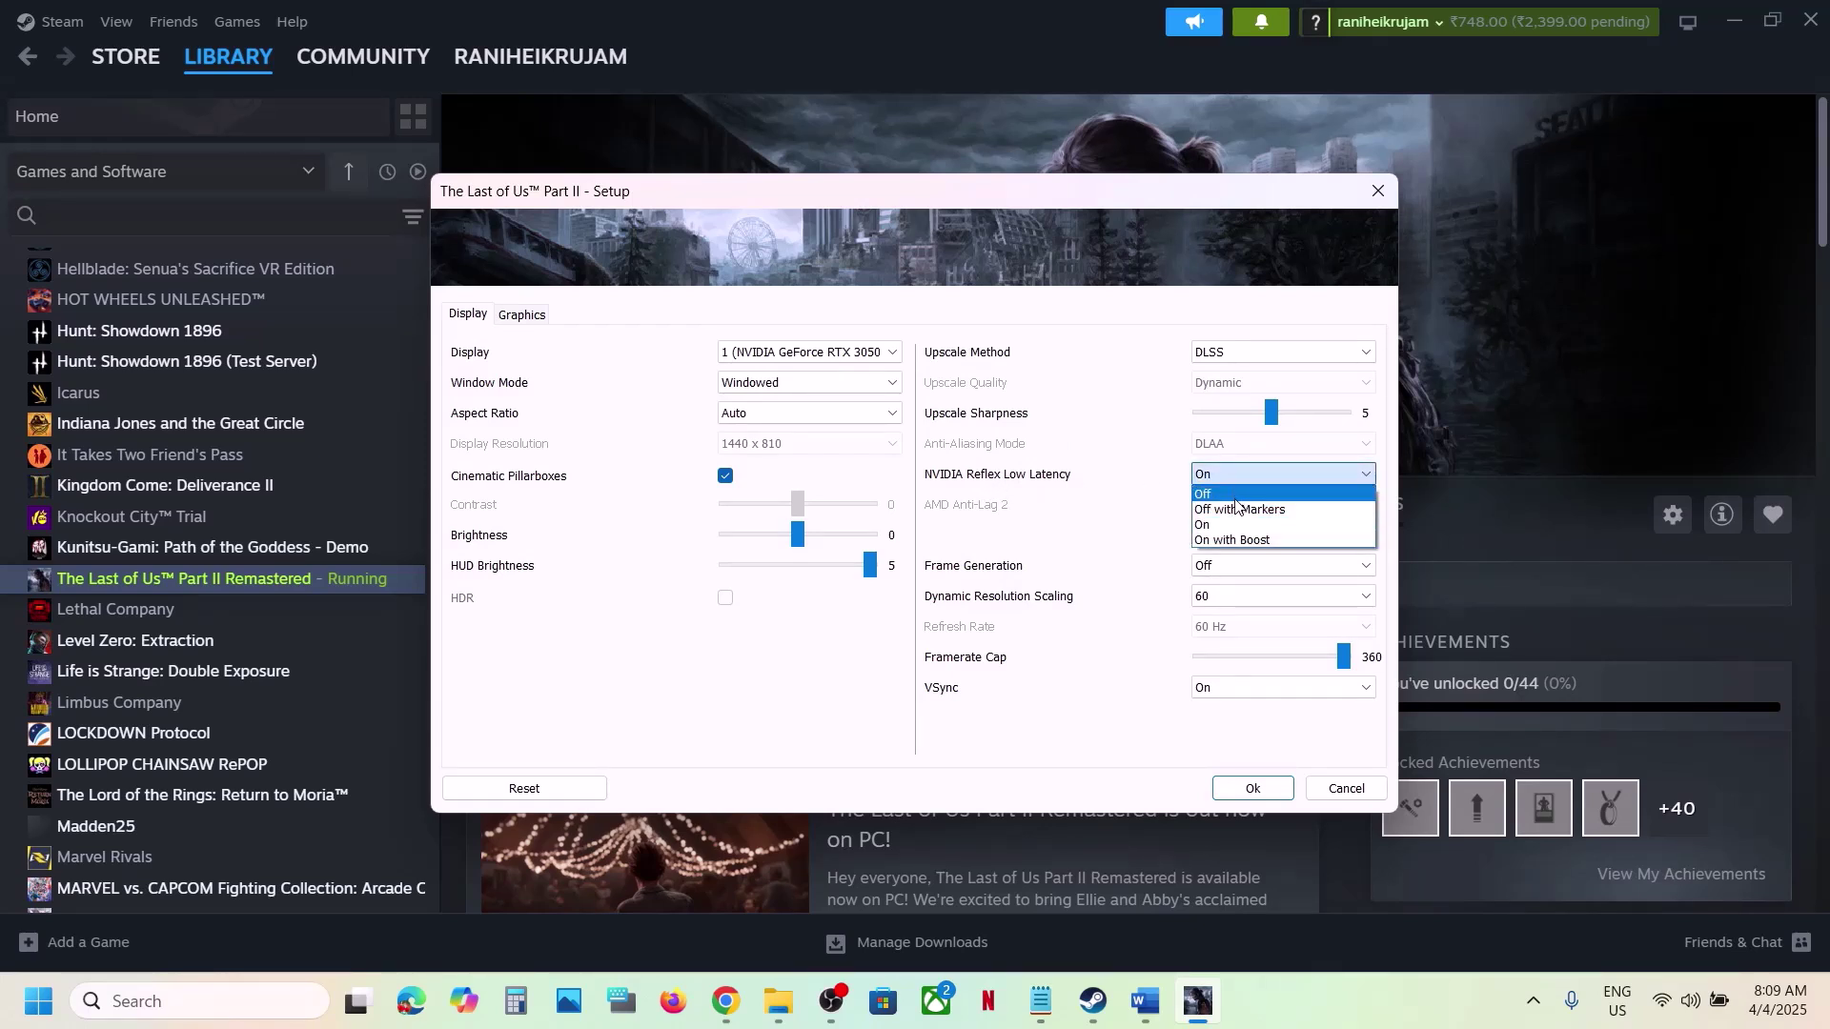
click(1235, 496)
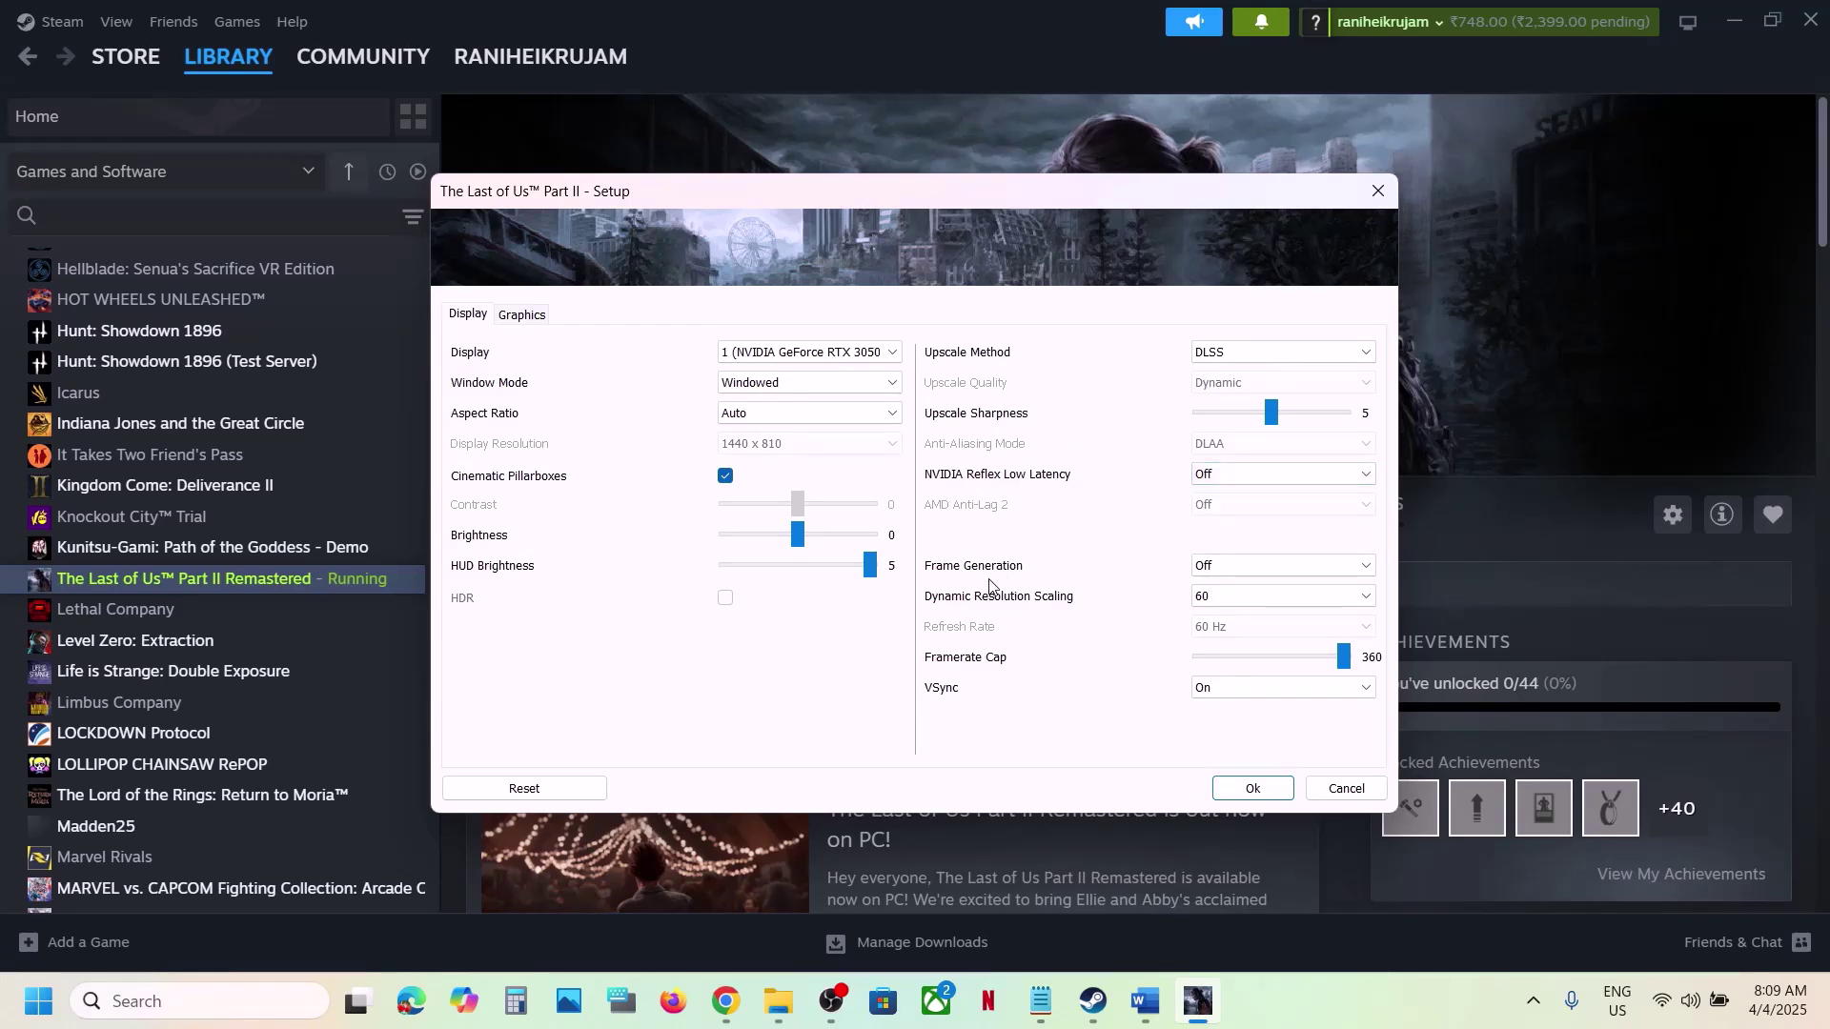
Set Frame Generation and Dynamic Resolution Scaling to Off in the launcher's display options
click(1225, 567)
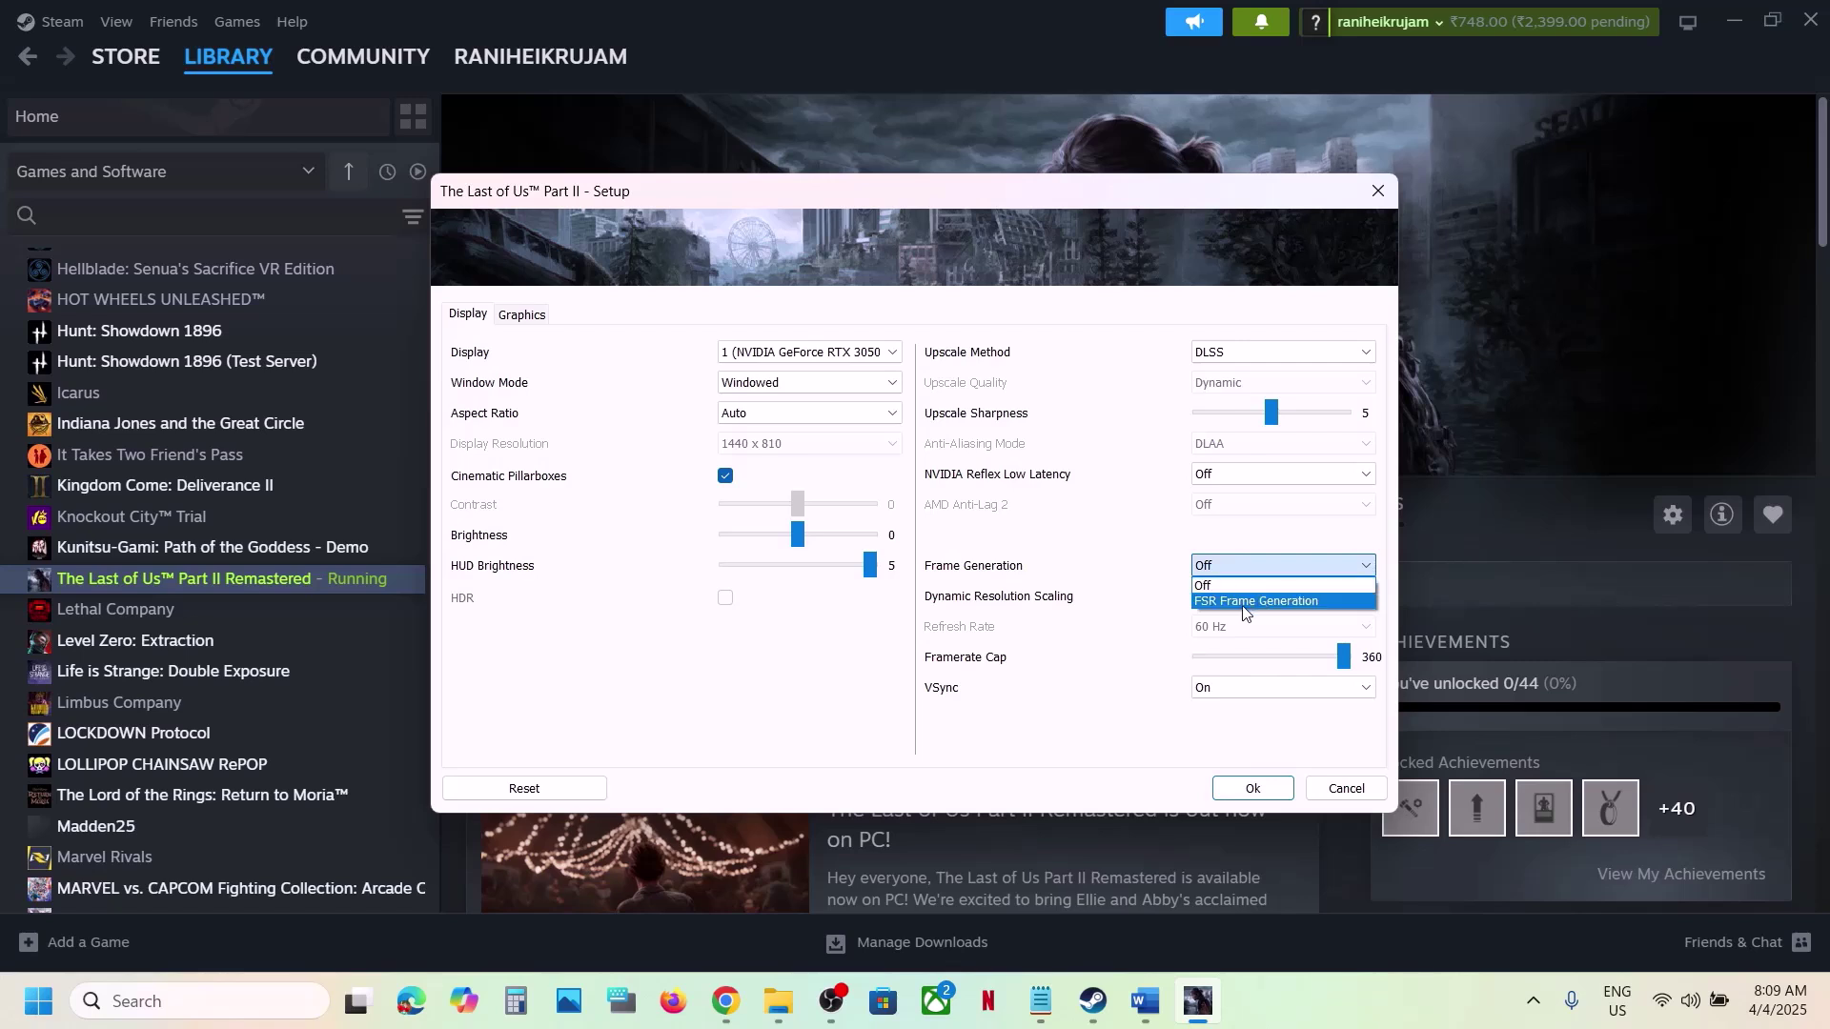
click(1231, 587)
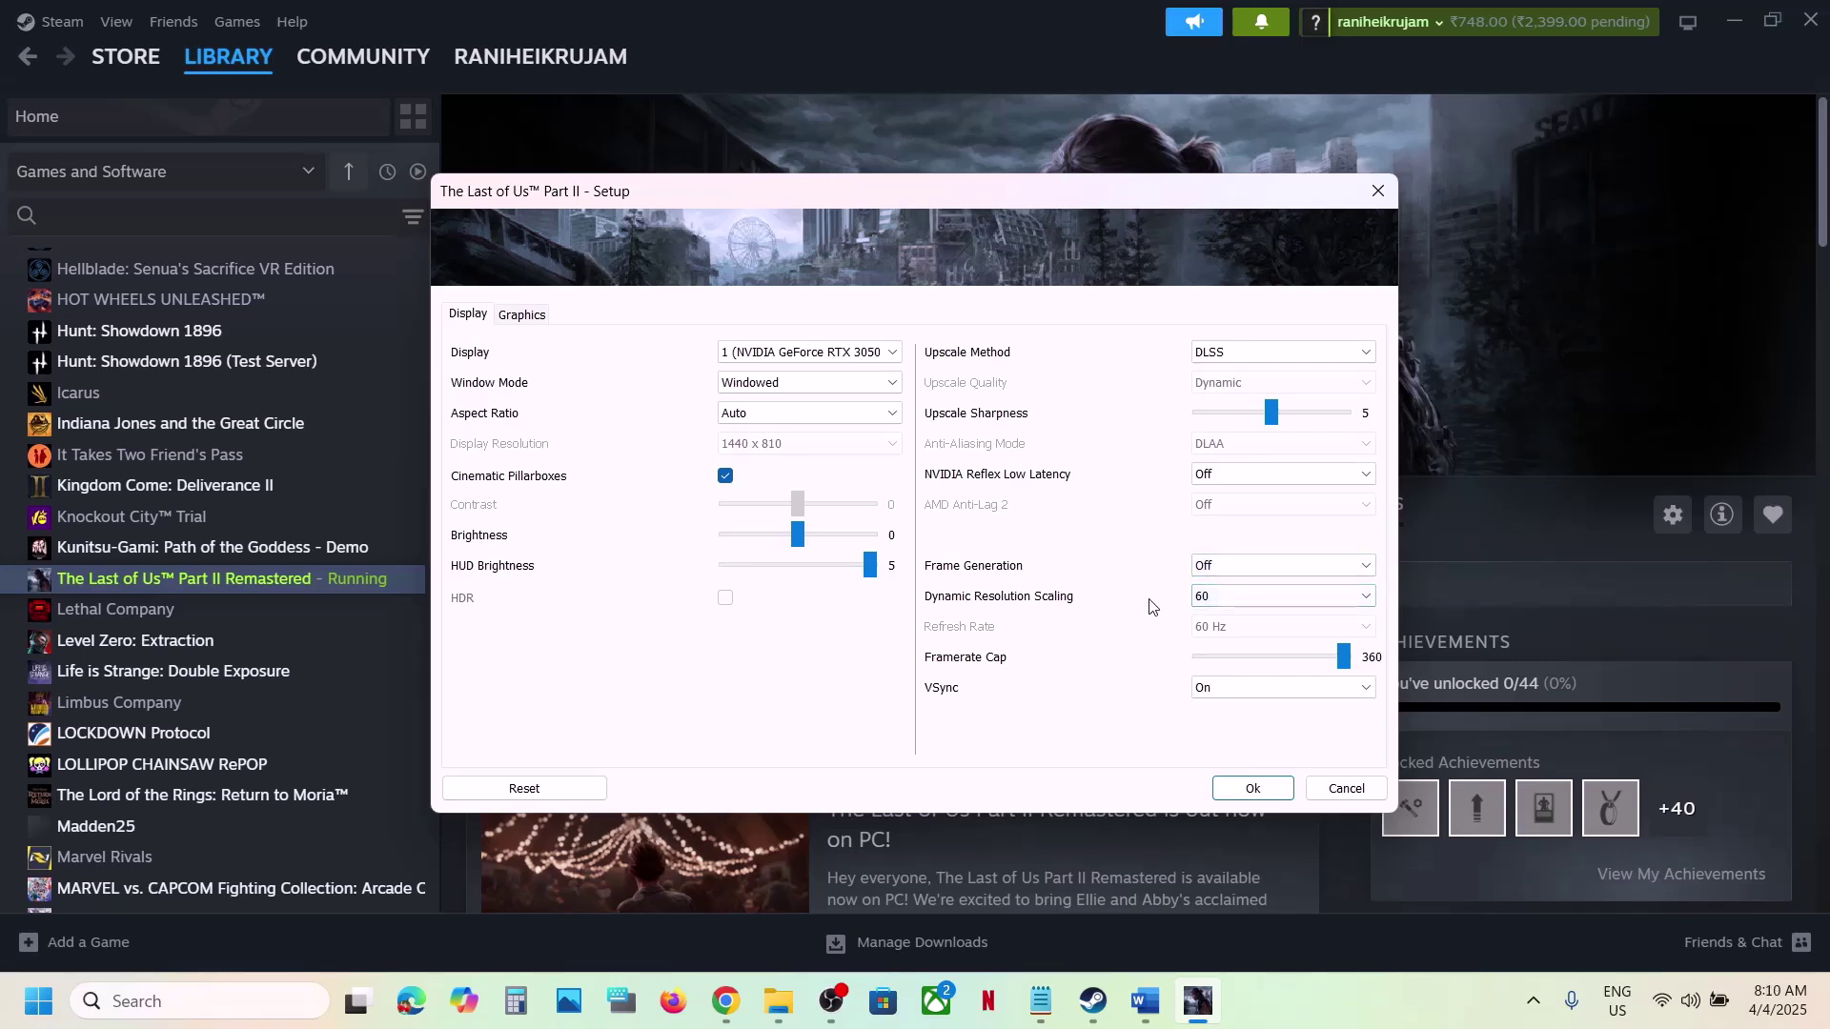
click(1235, 598)
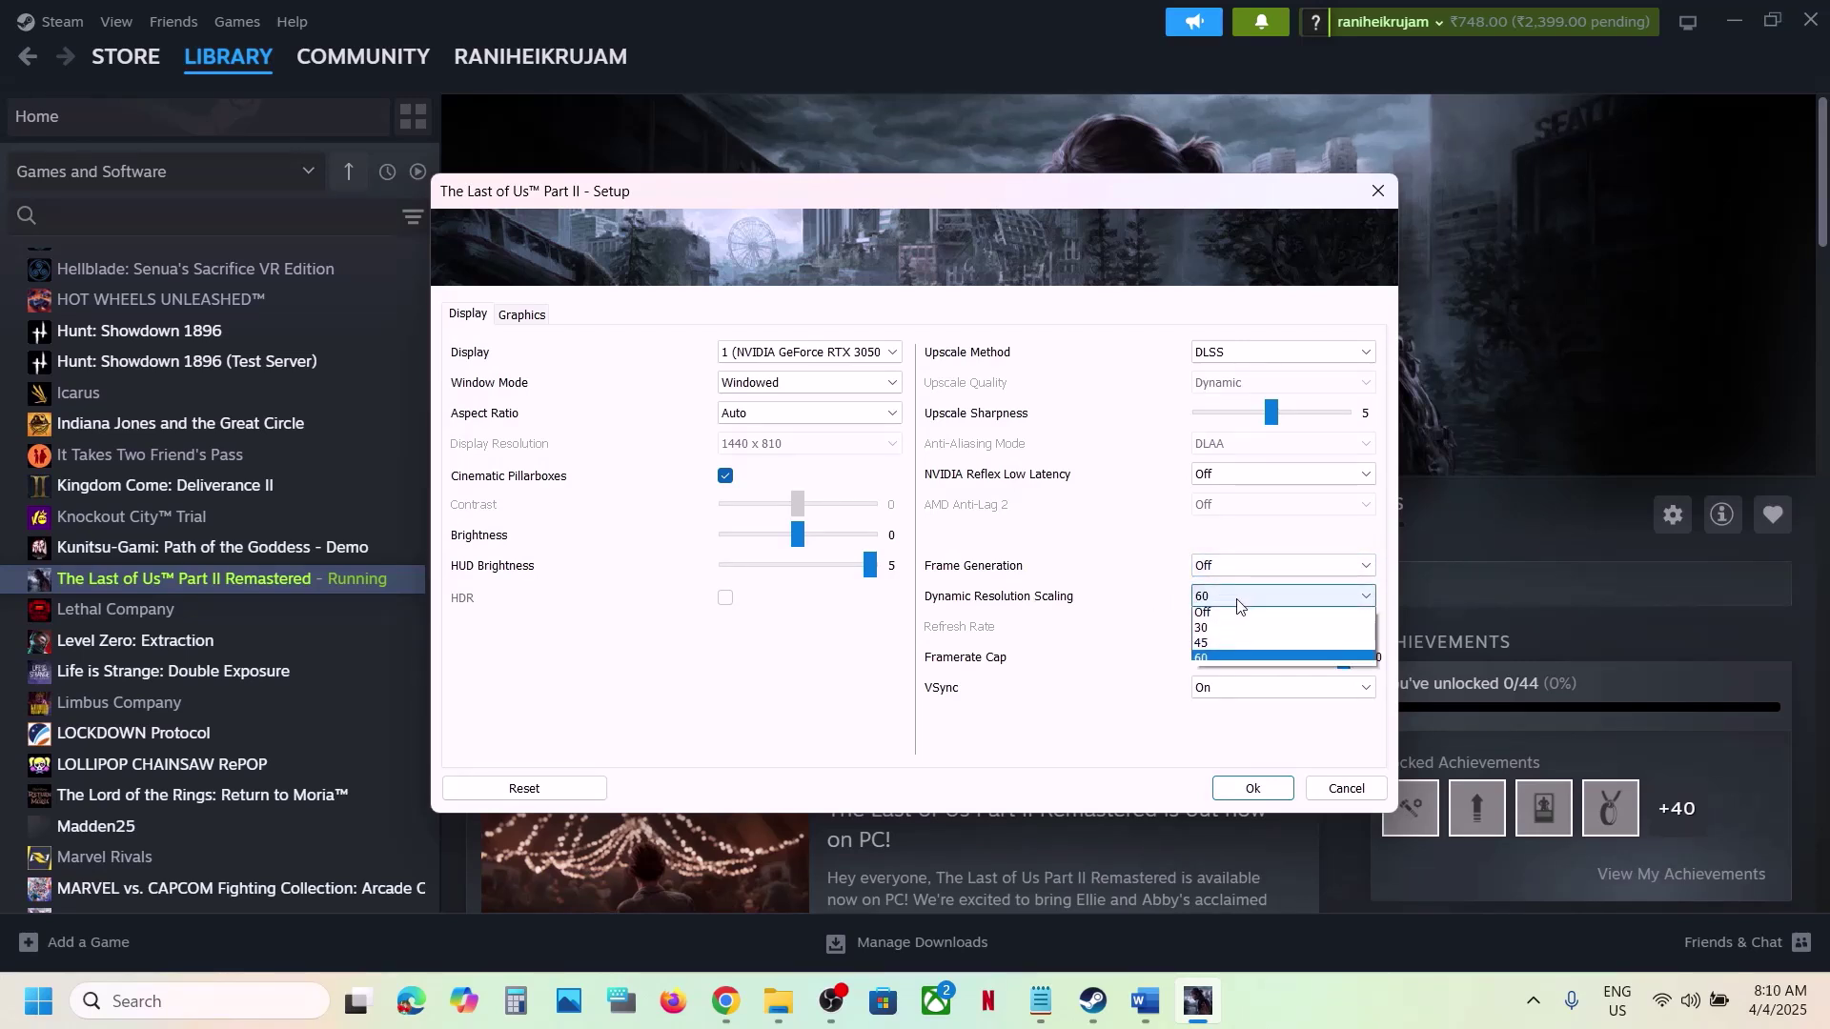
click(1221, 617)
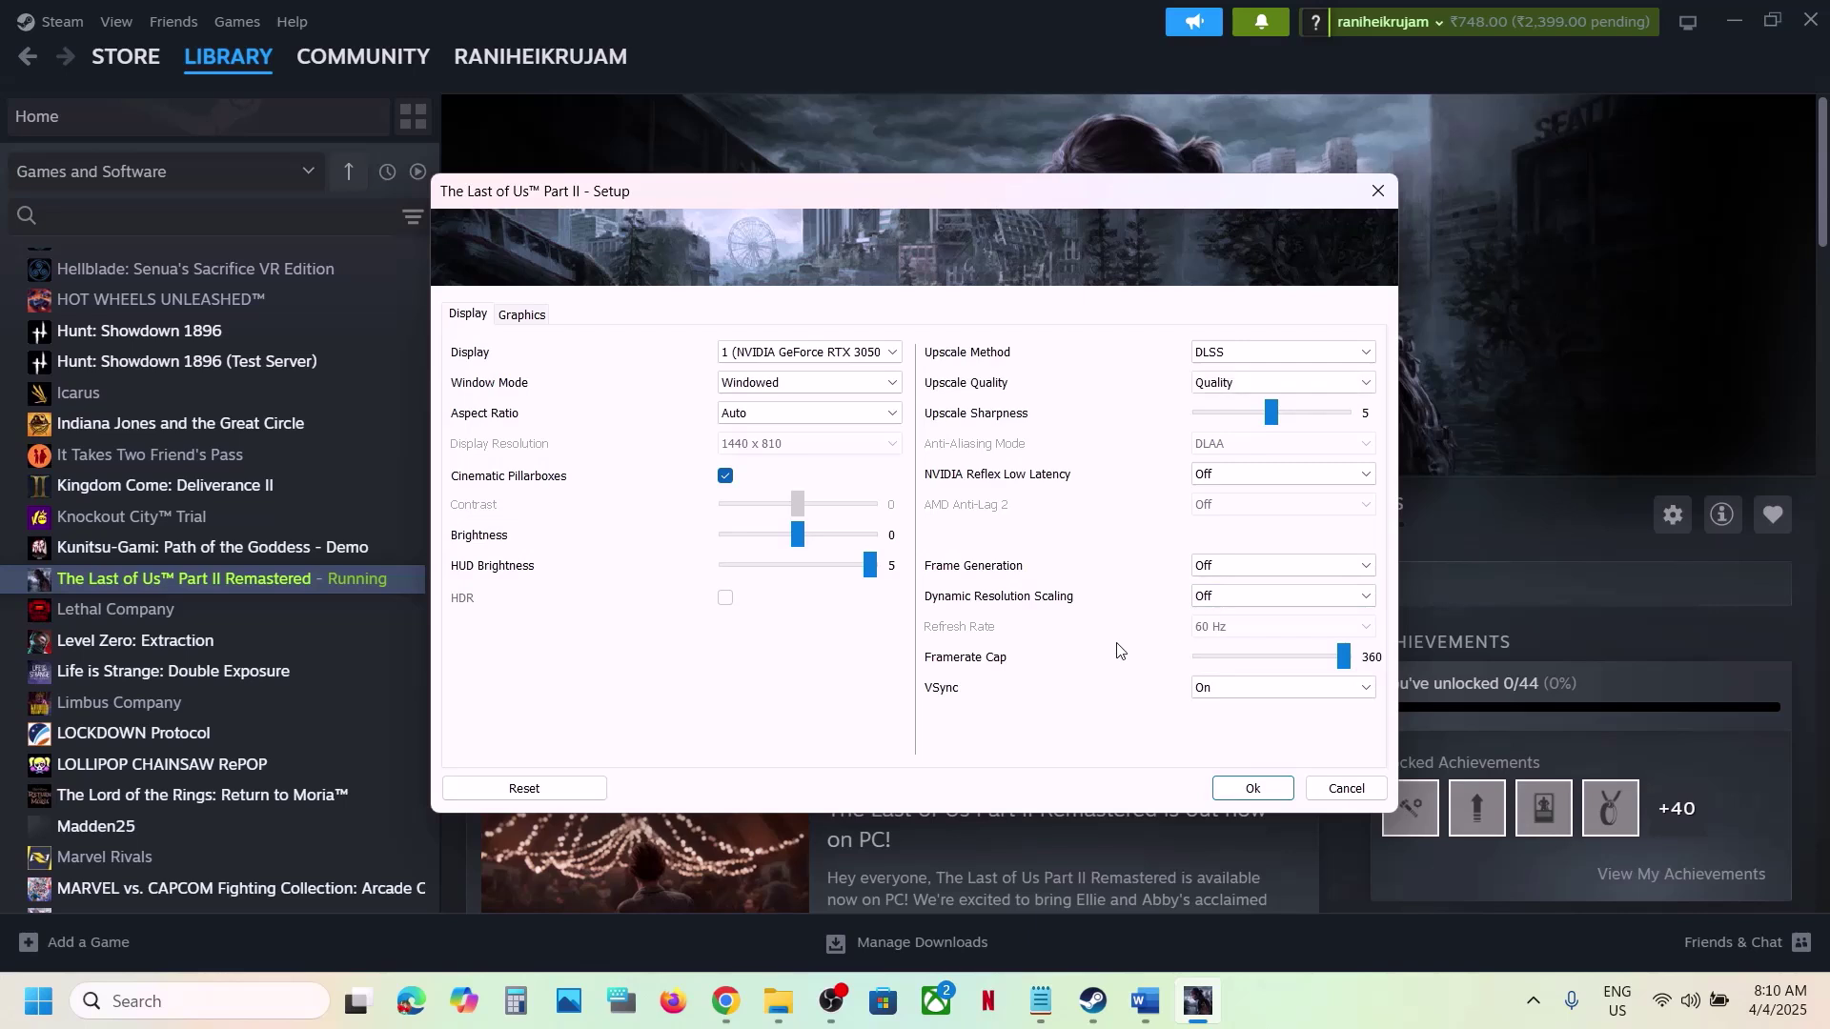
Check the available Window Mode and Display choices, save the setup options, and quit the game launcher
click(849, 382)
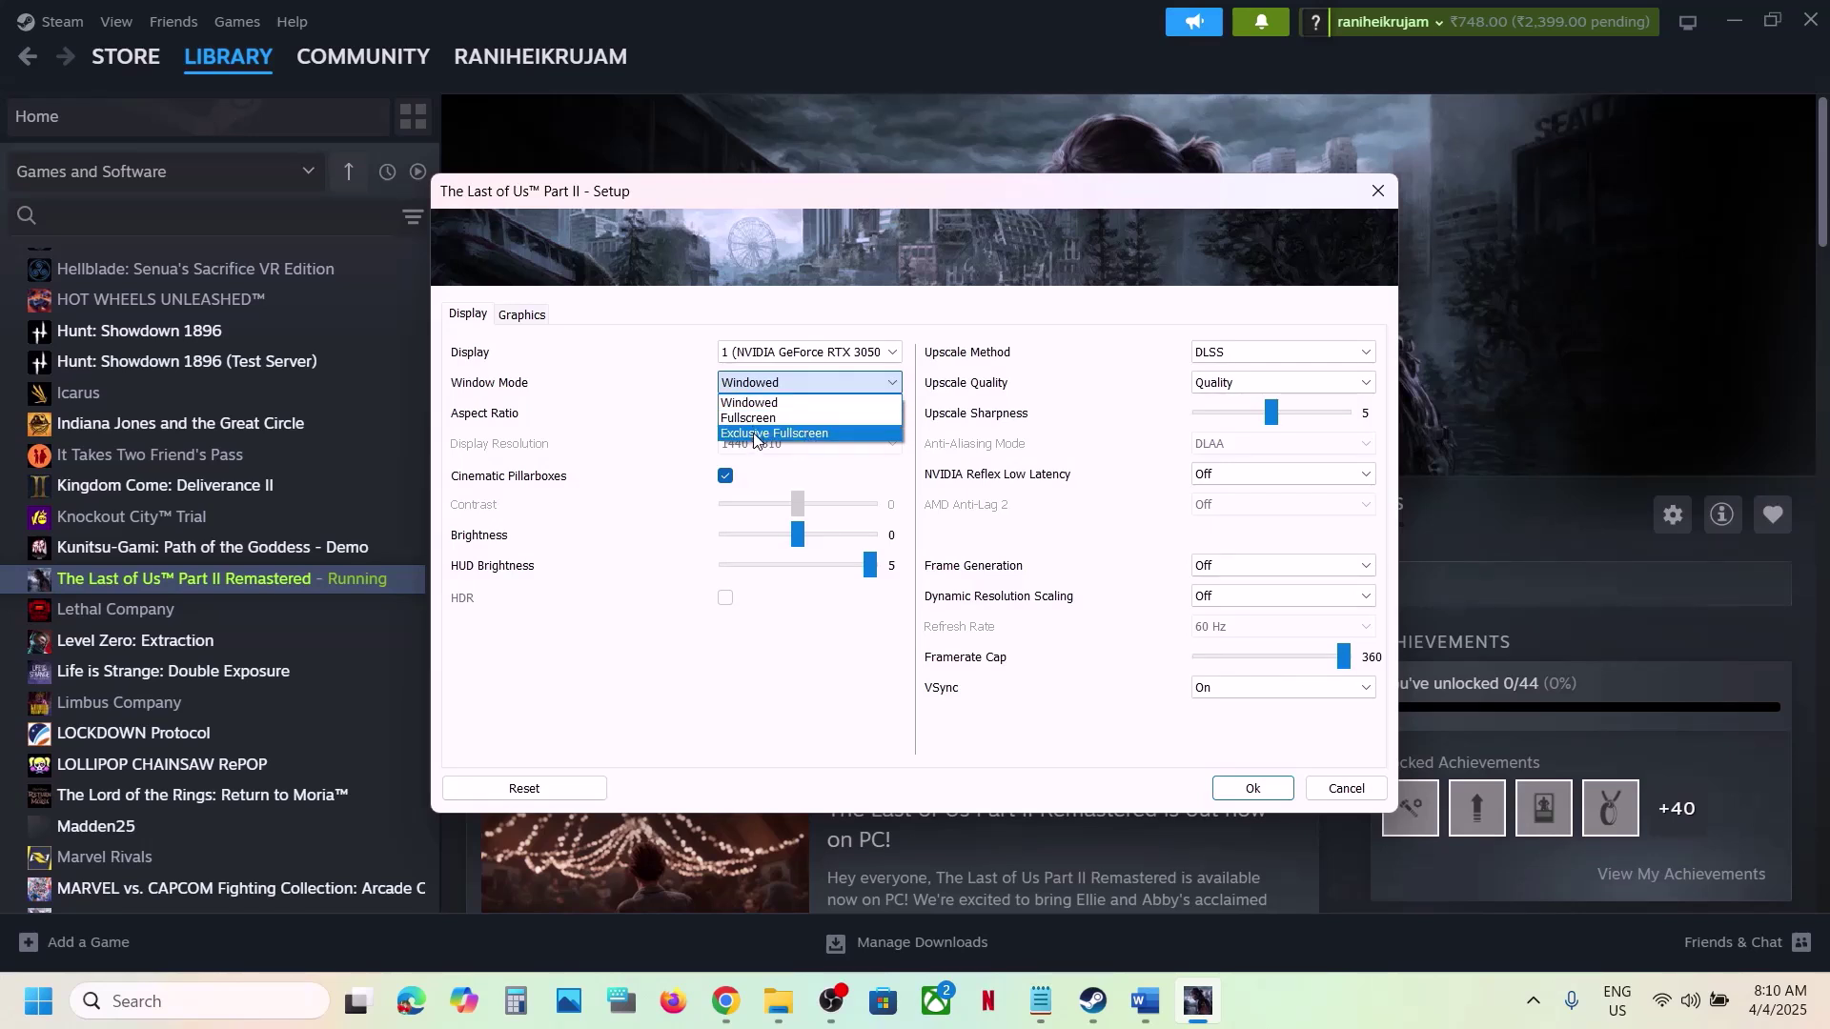
click(691, 413)
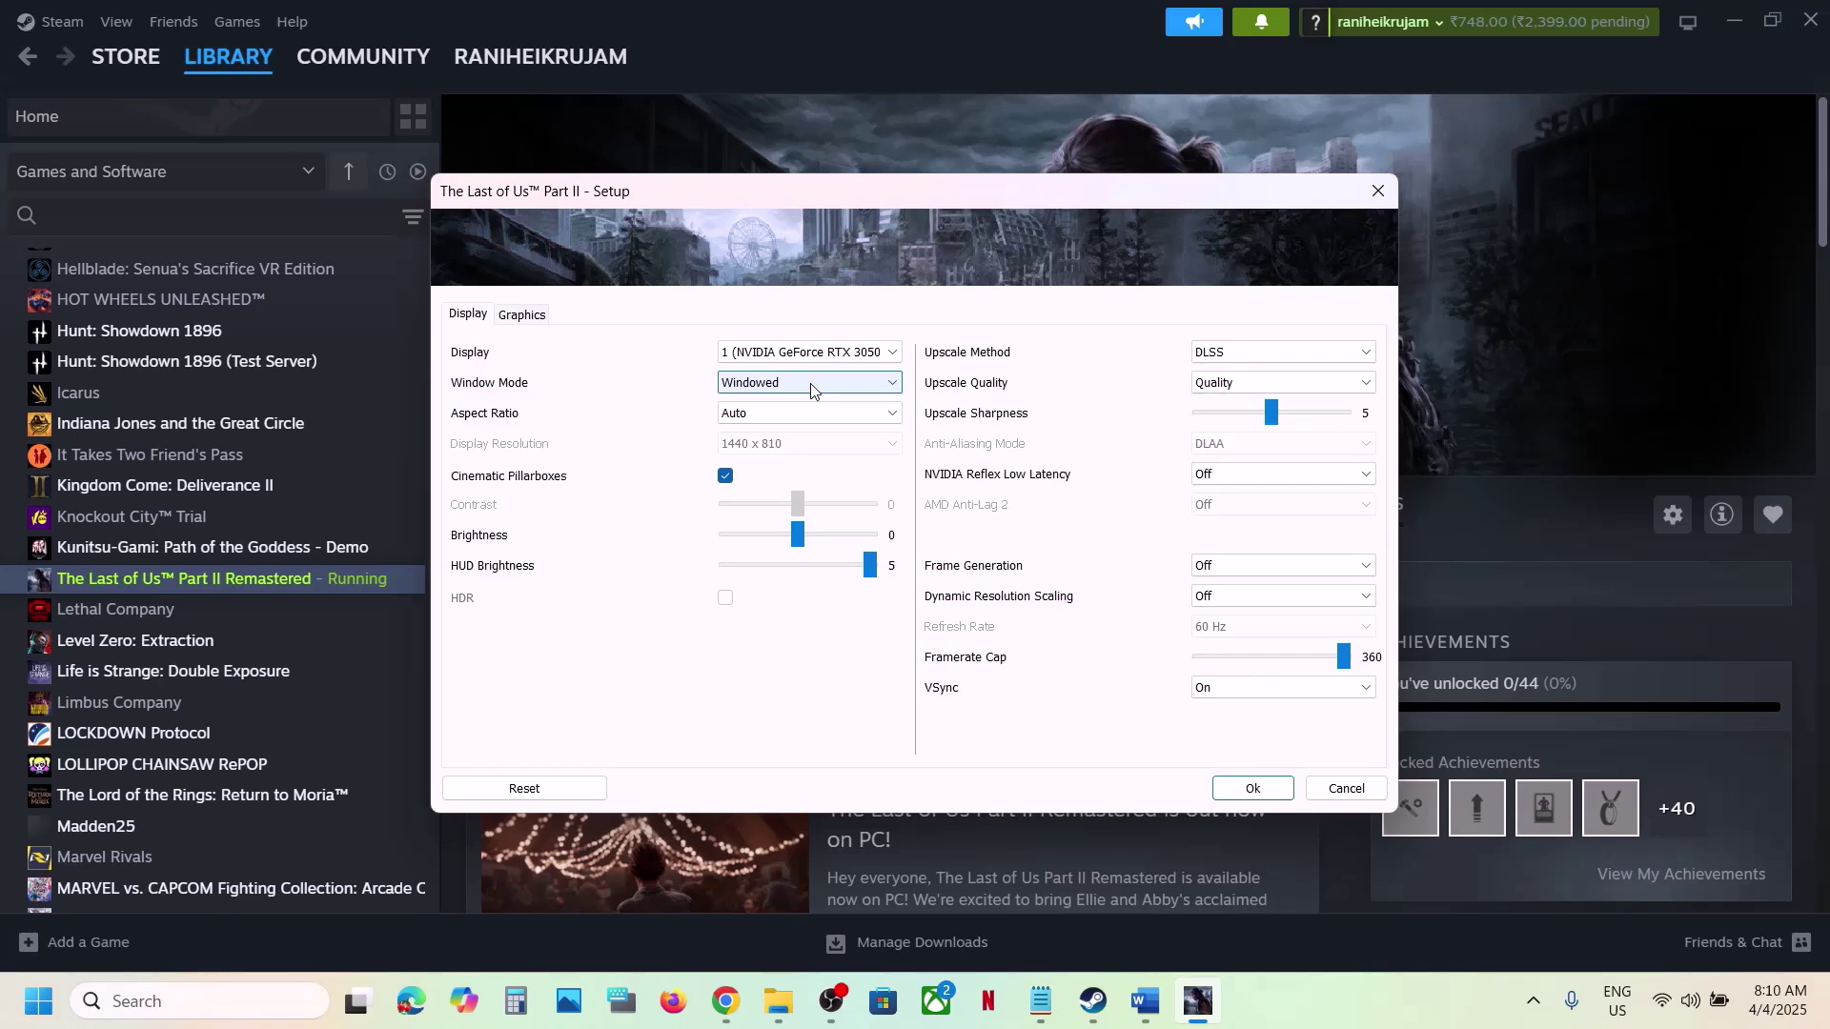
click(831, 354)
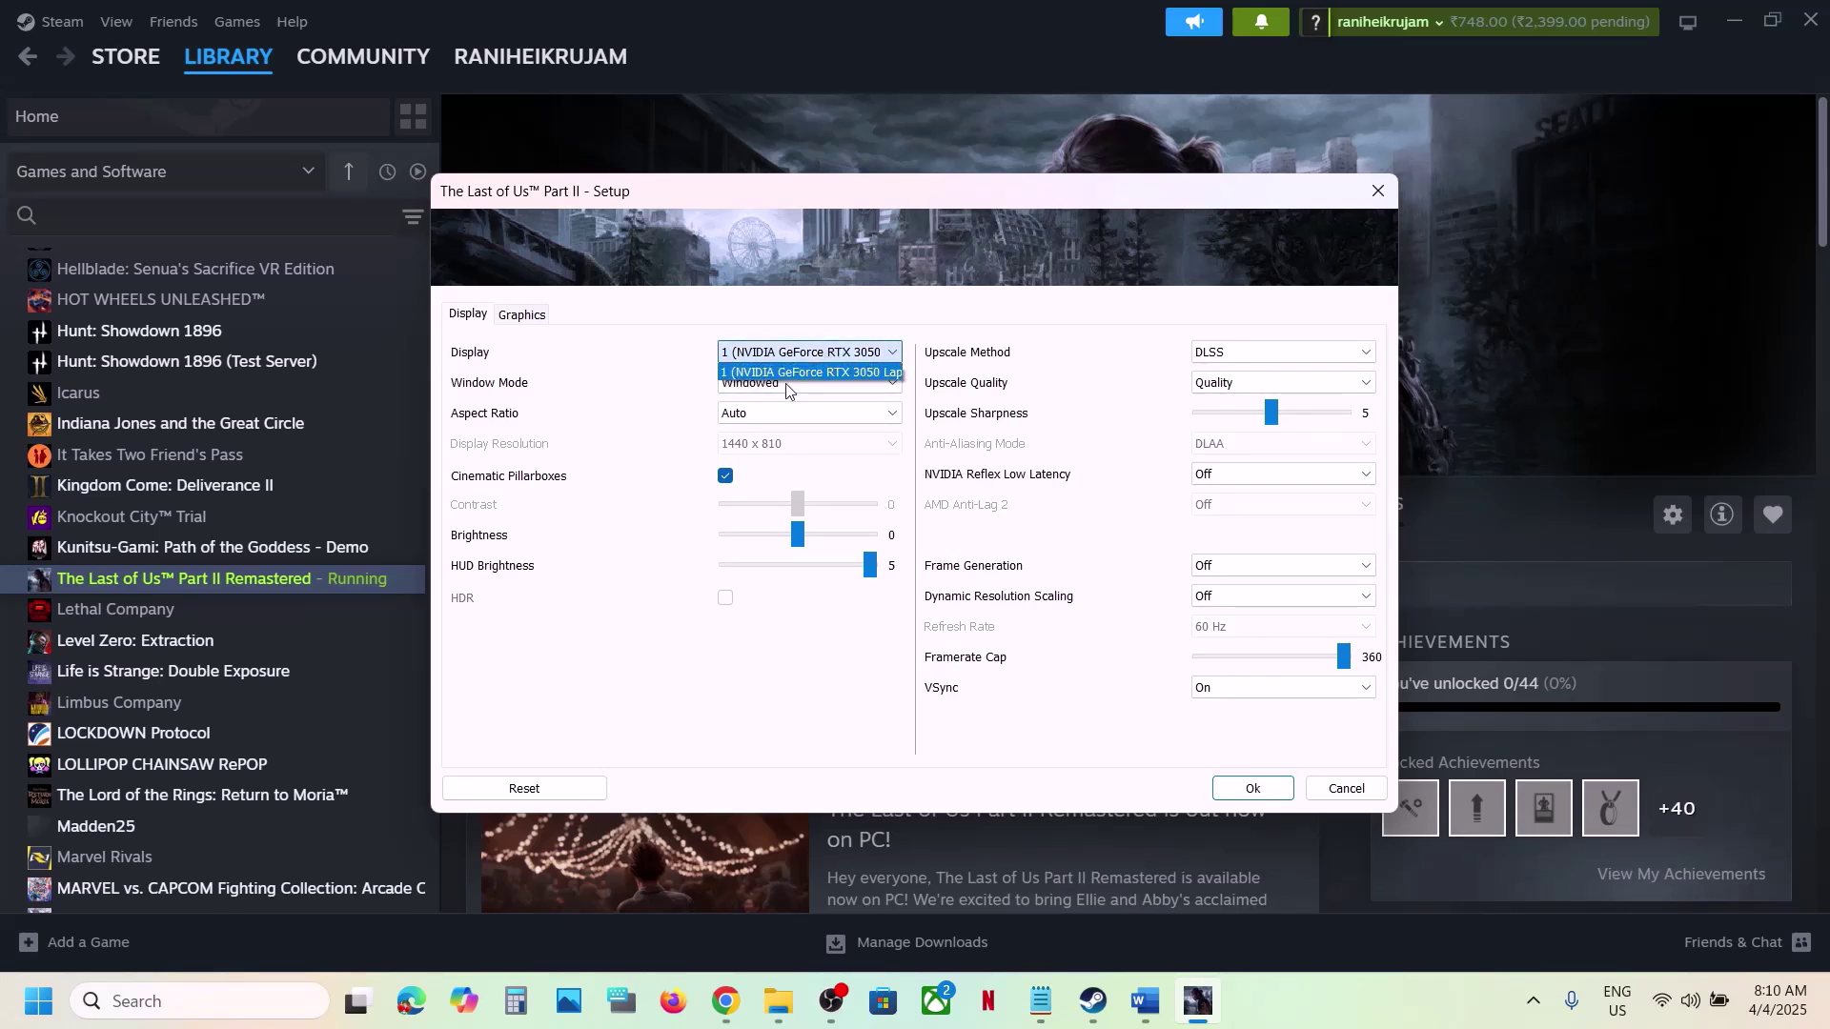
click(668, 425)
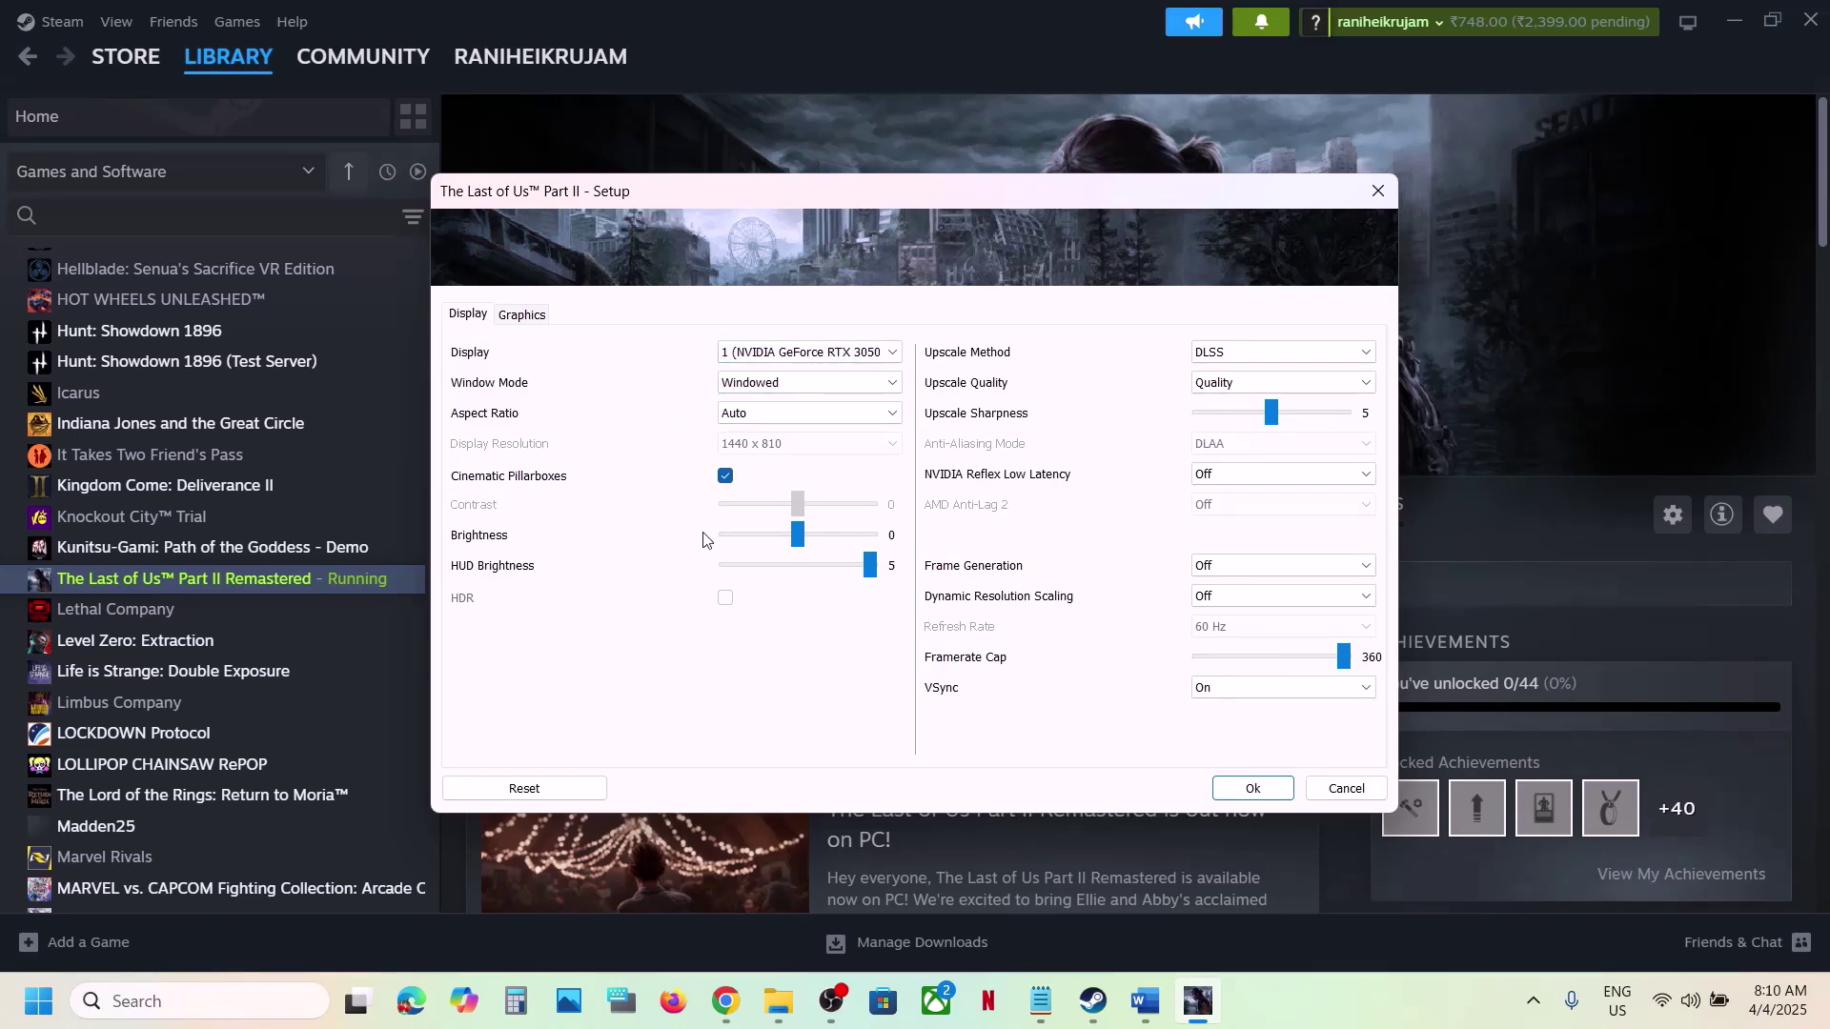
click(1251, 788)
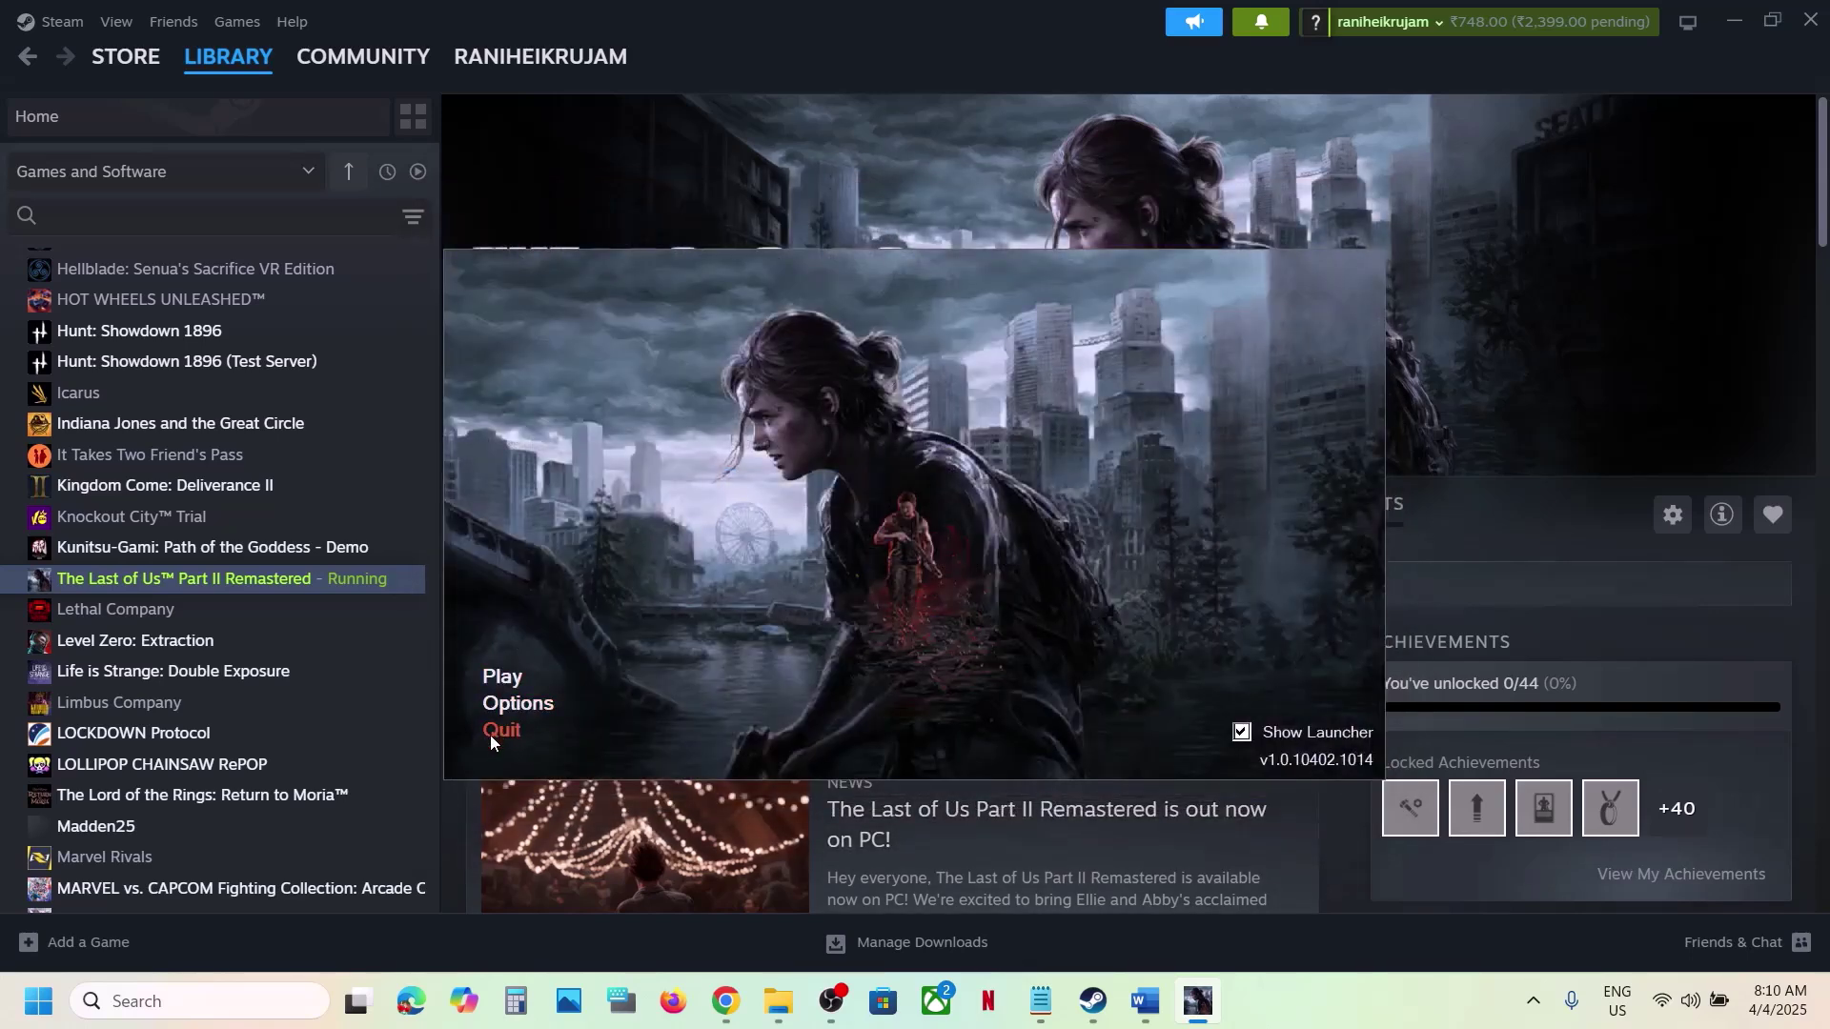
click(491, 739)
Switch to the Word document, maximize it, and read Step 6 on clean graphics driver installation with its download links
click(1144, 1001)
scroll(735, 518, down, 3)
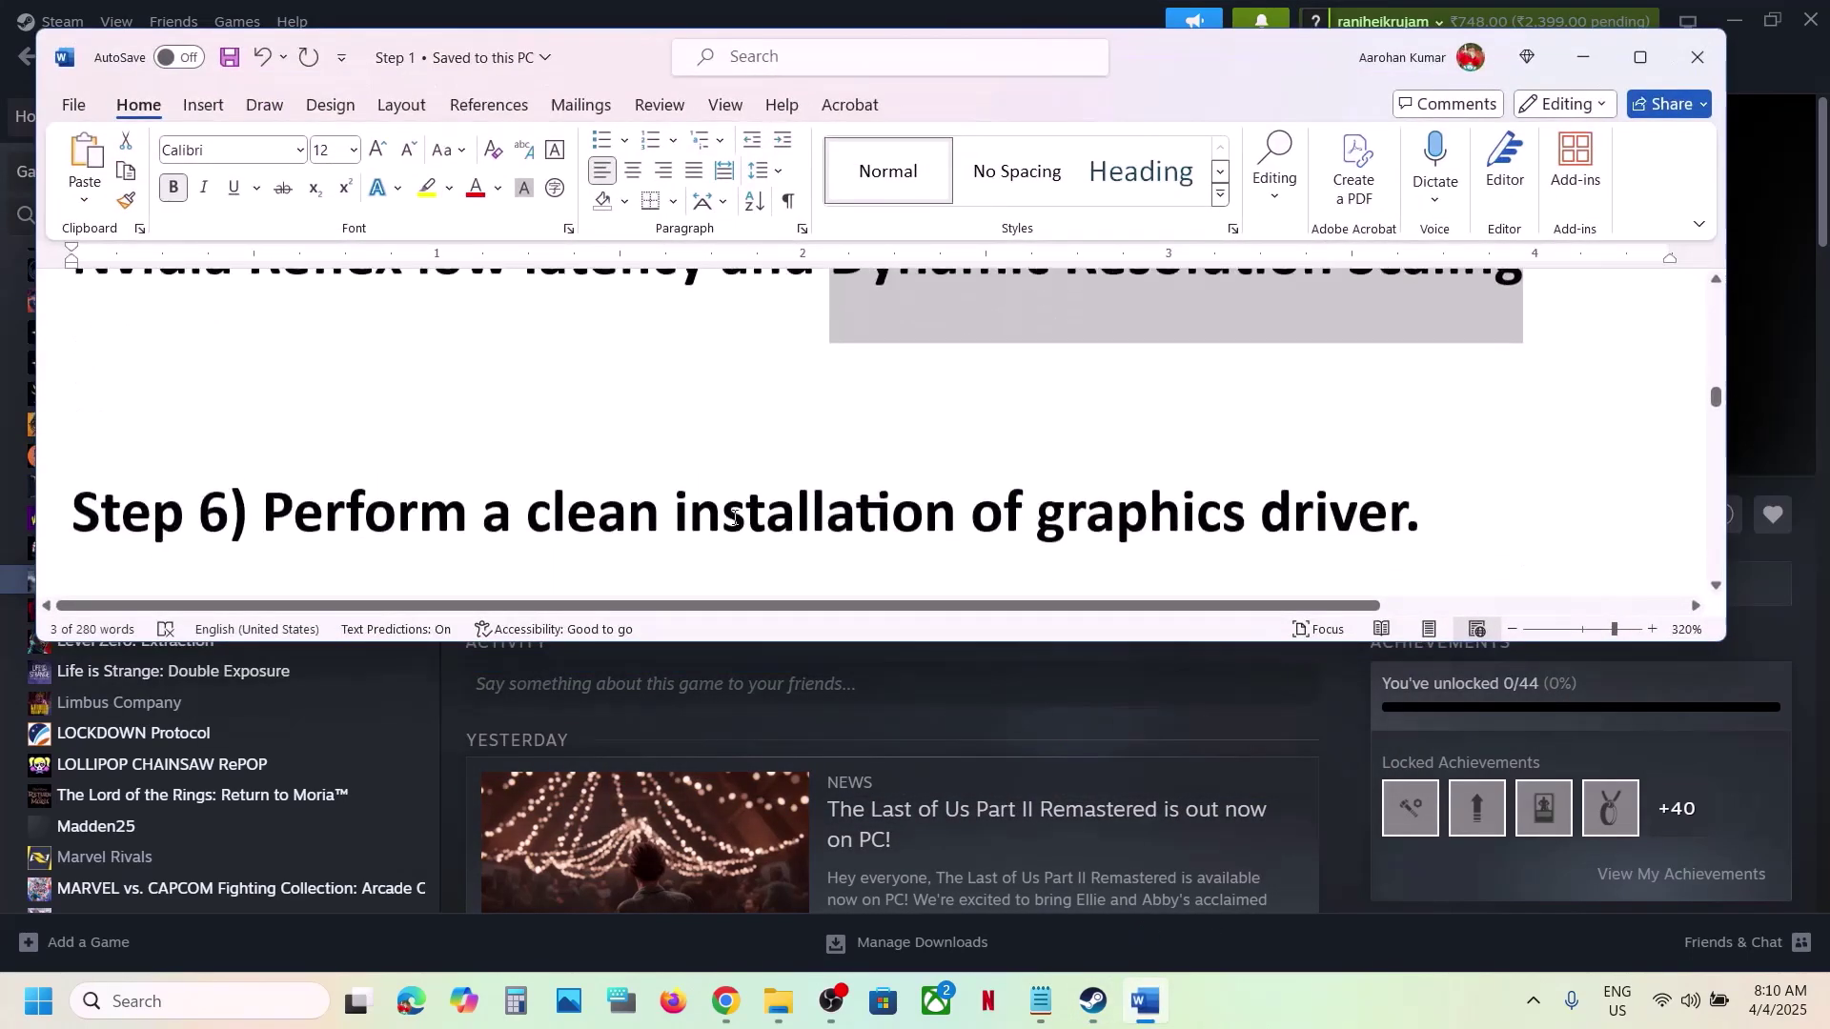
scroll(735, 518, down, 2)
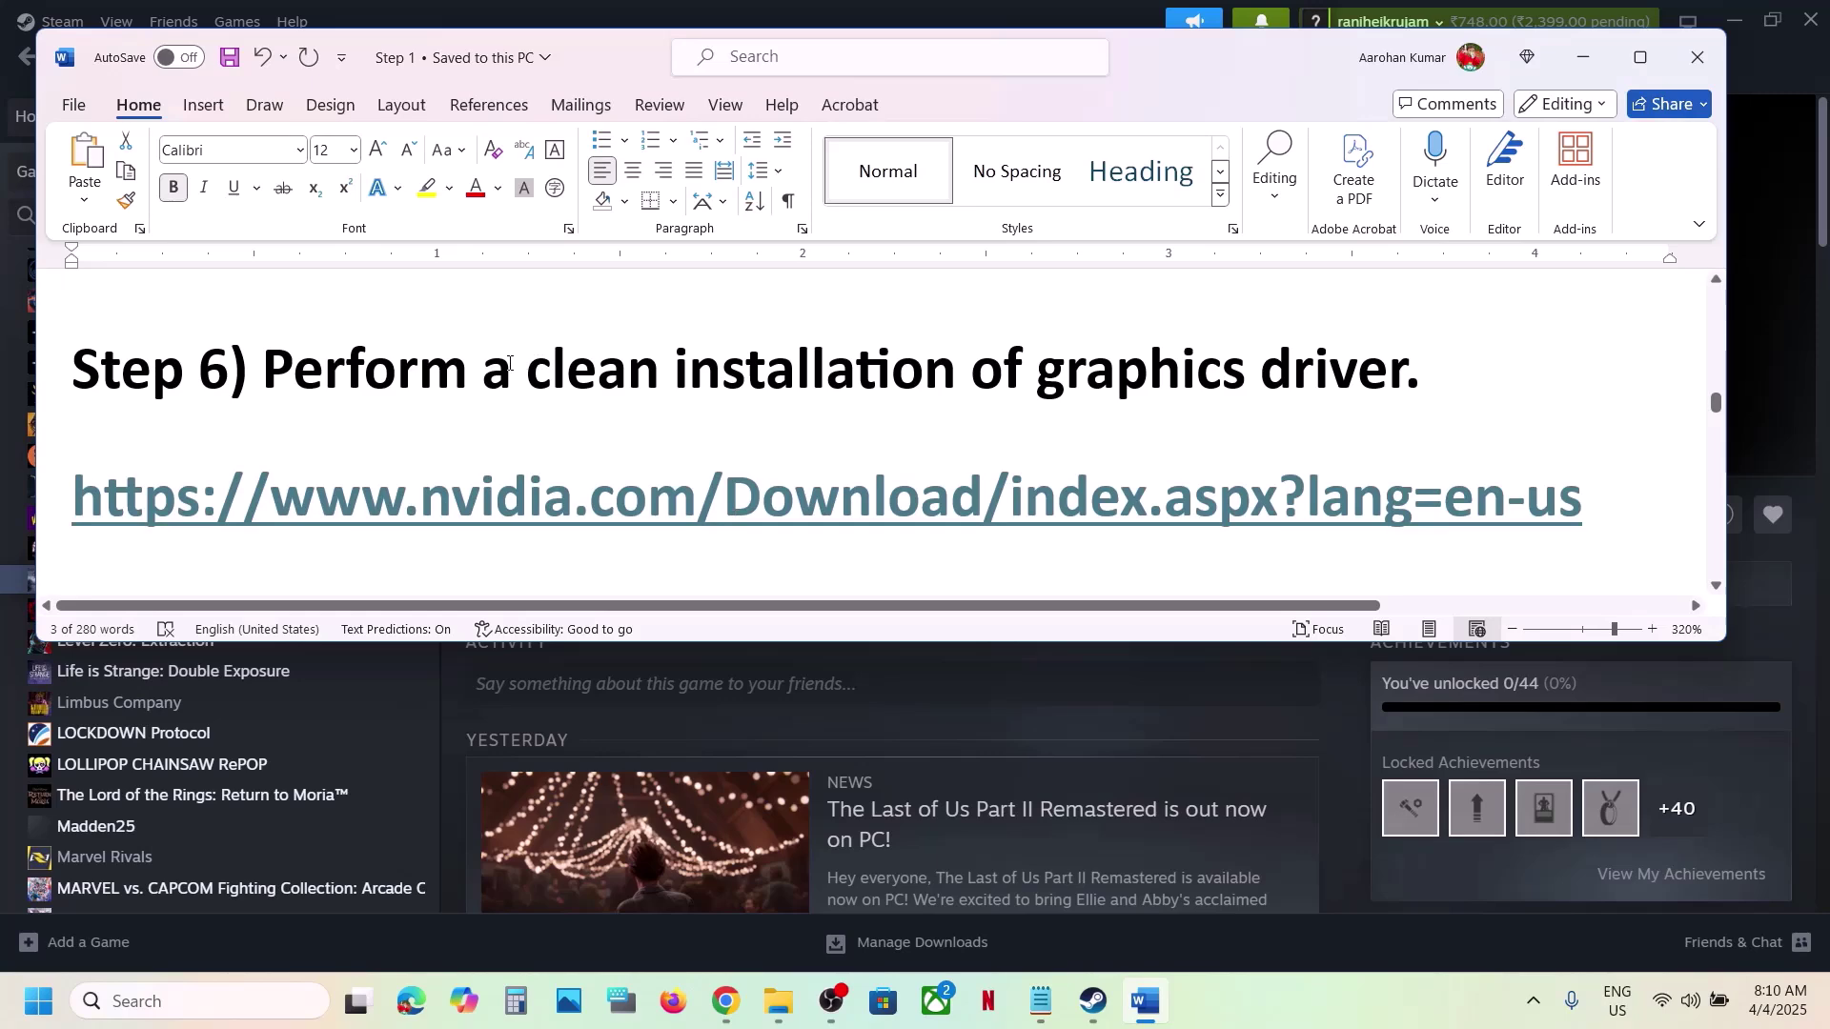
drag(508, 364, 1265, 371)
drag(452, 501, 867, 528)
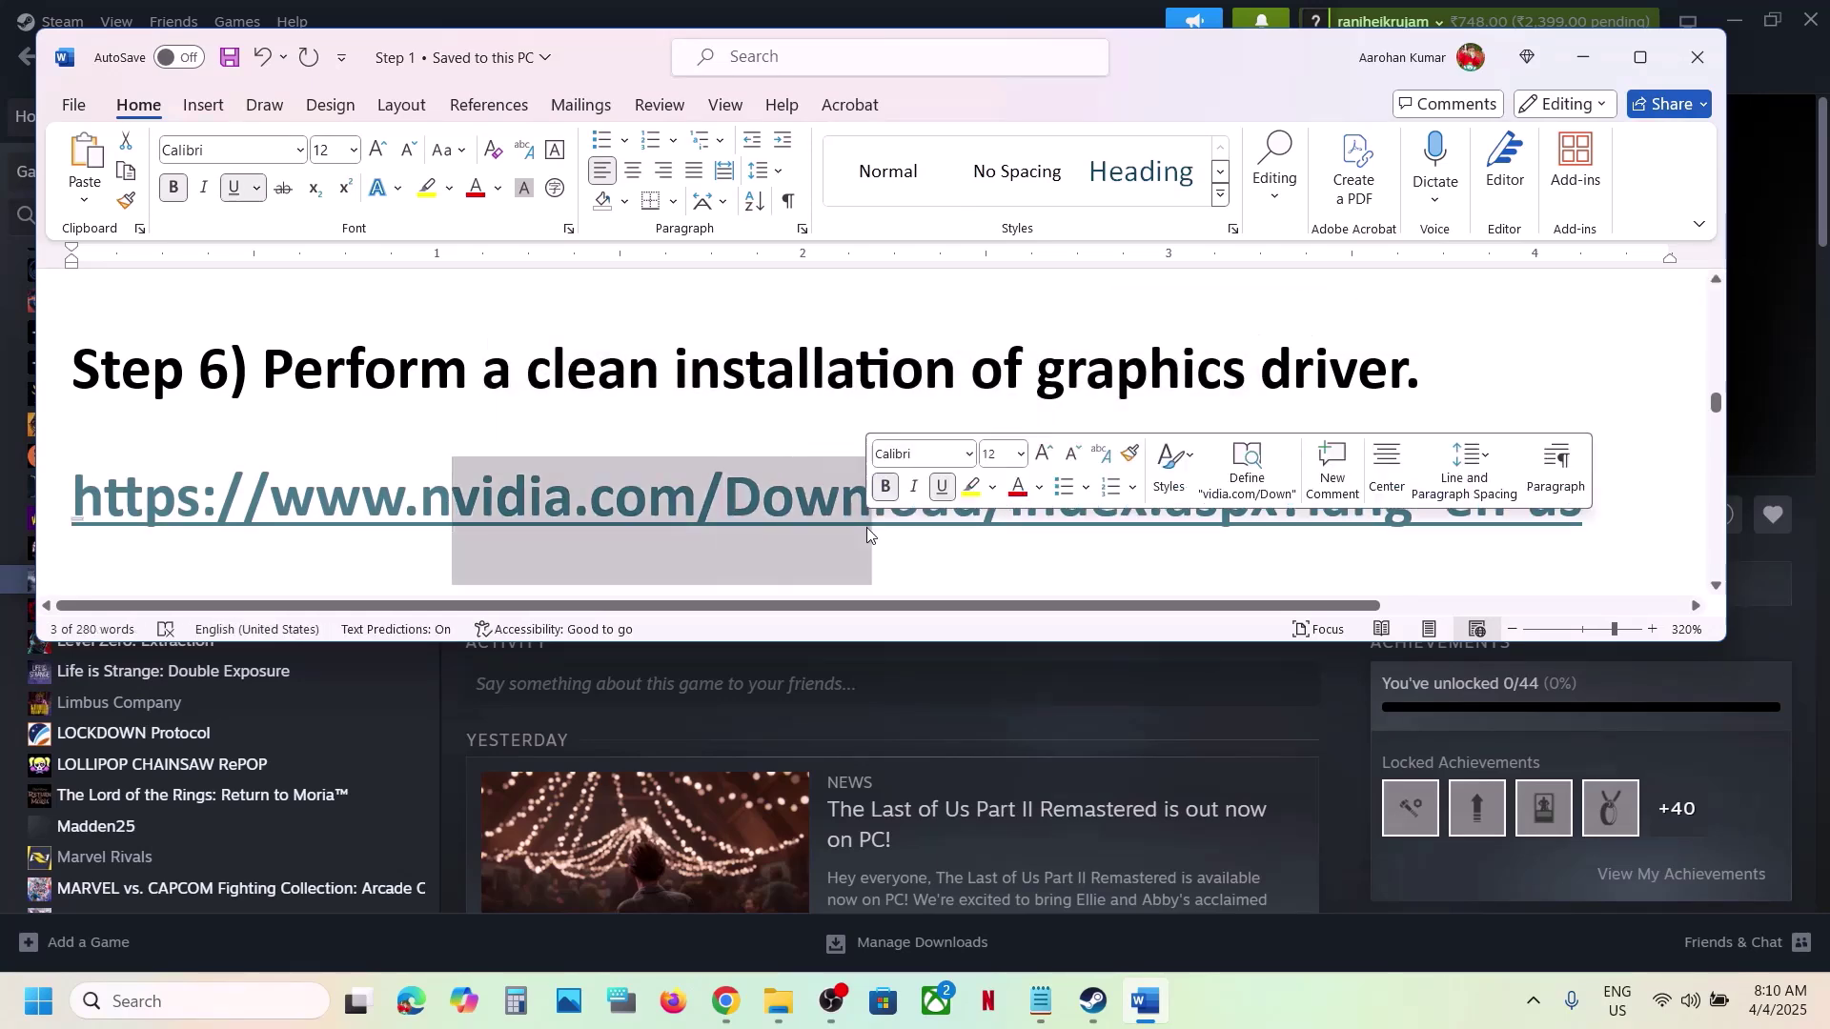
click(1640, 57)
scroll(813, 448, down, 1)
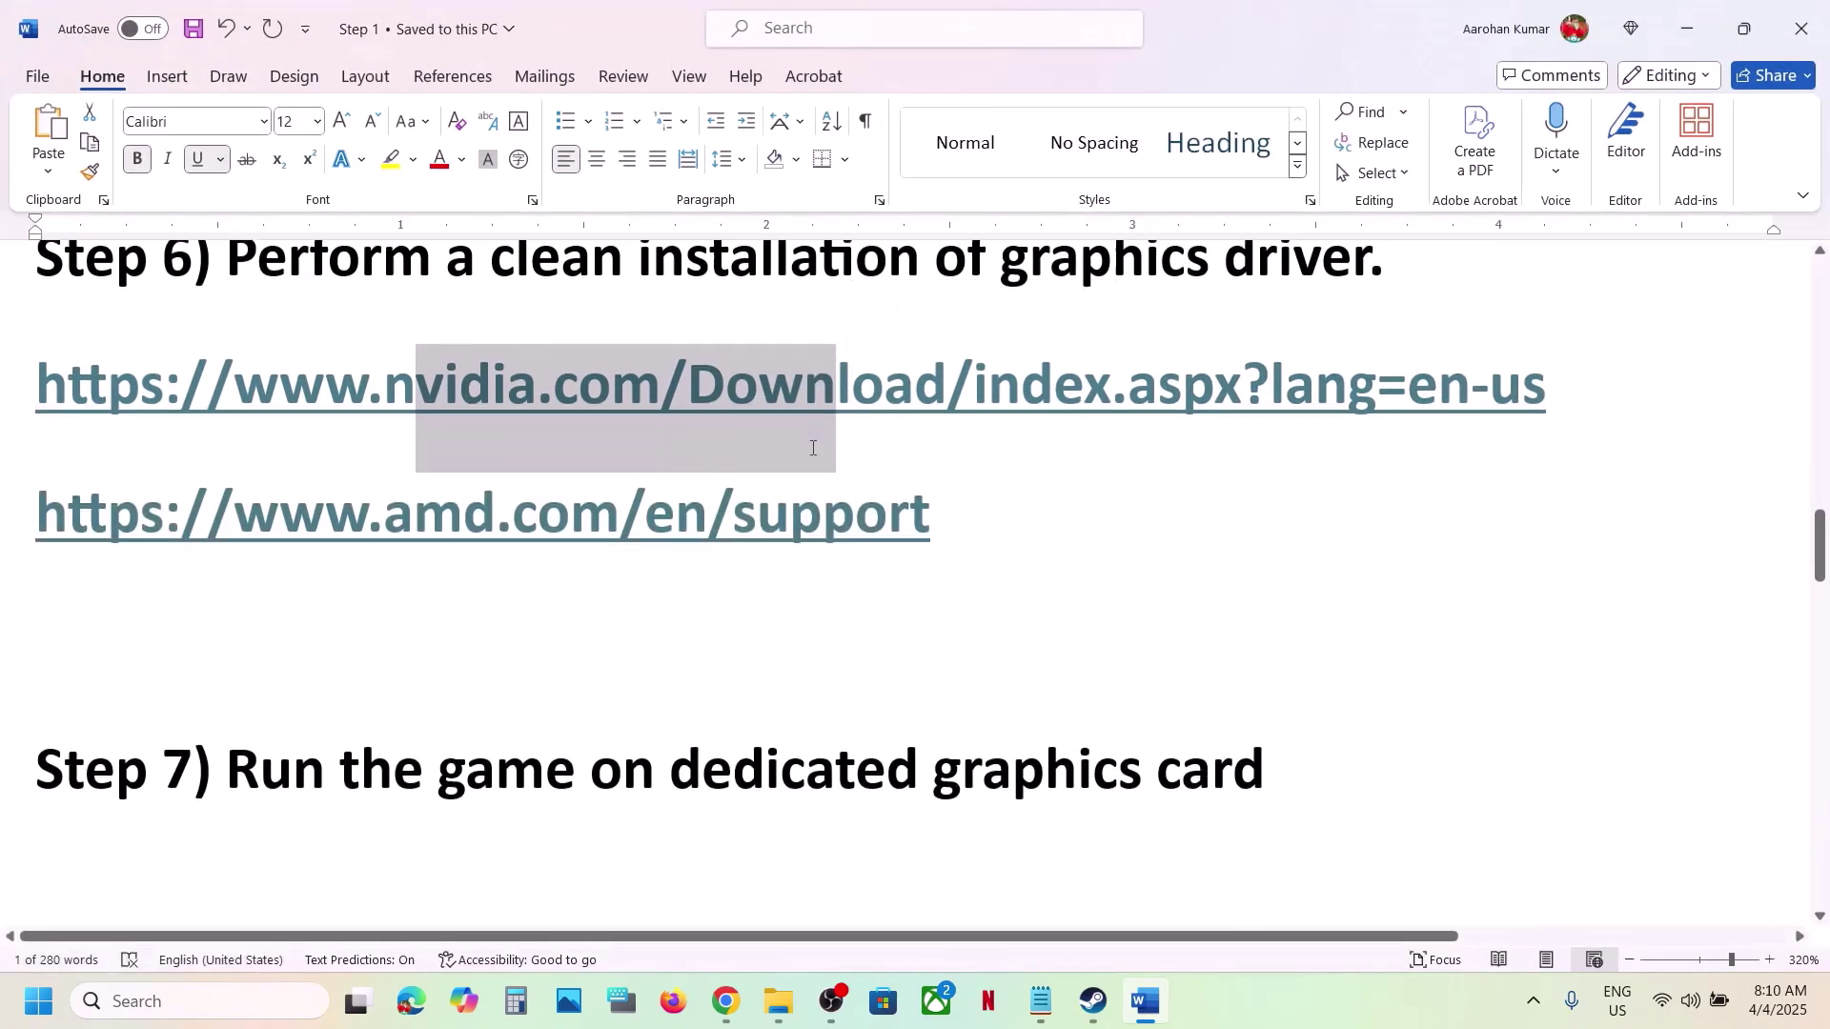
Switch to the NVIDIA drivers page in Chrome and find drivers for the GeForce RTX 3050 Laptop GPU with Windows 11 as operating system
scroll(813, 448, up, 3)
scroll(679, 509, down, 2)
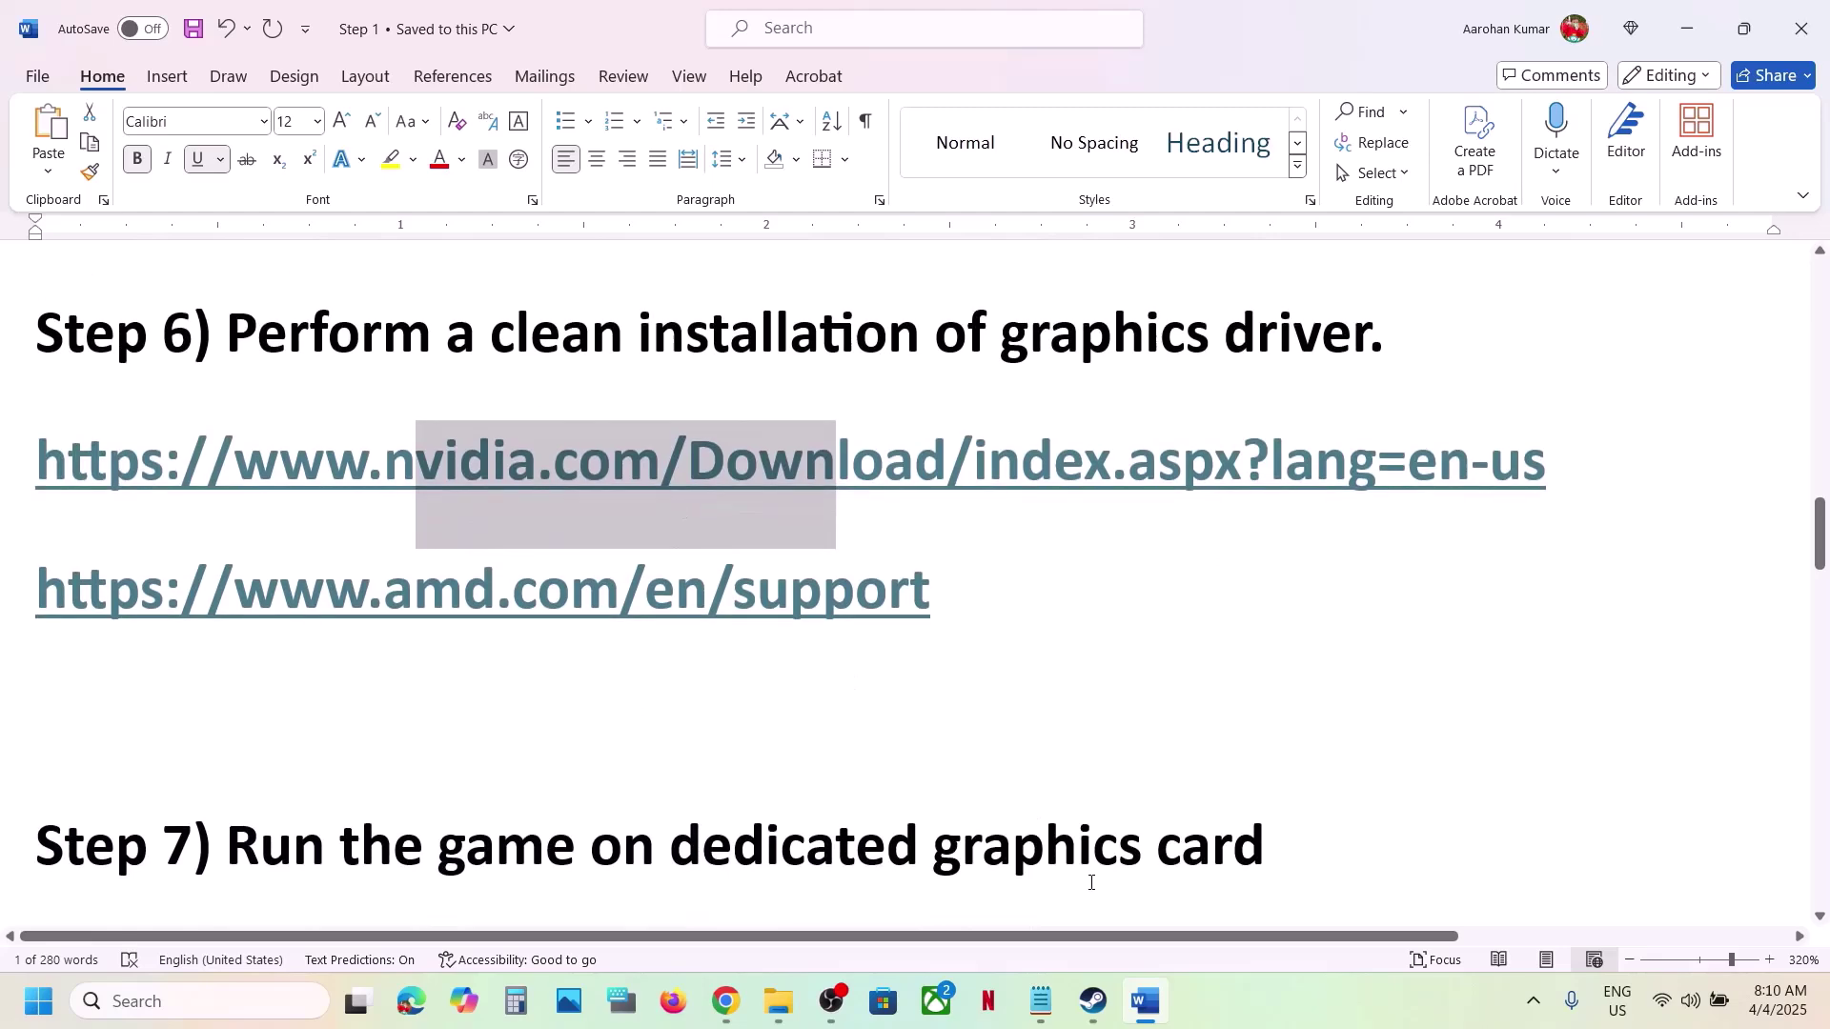
click(1084, 1002)
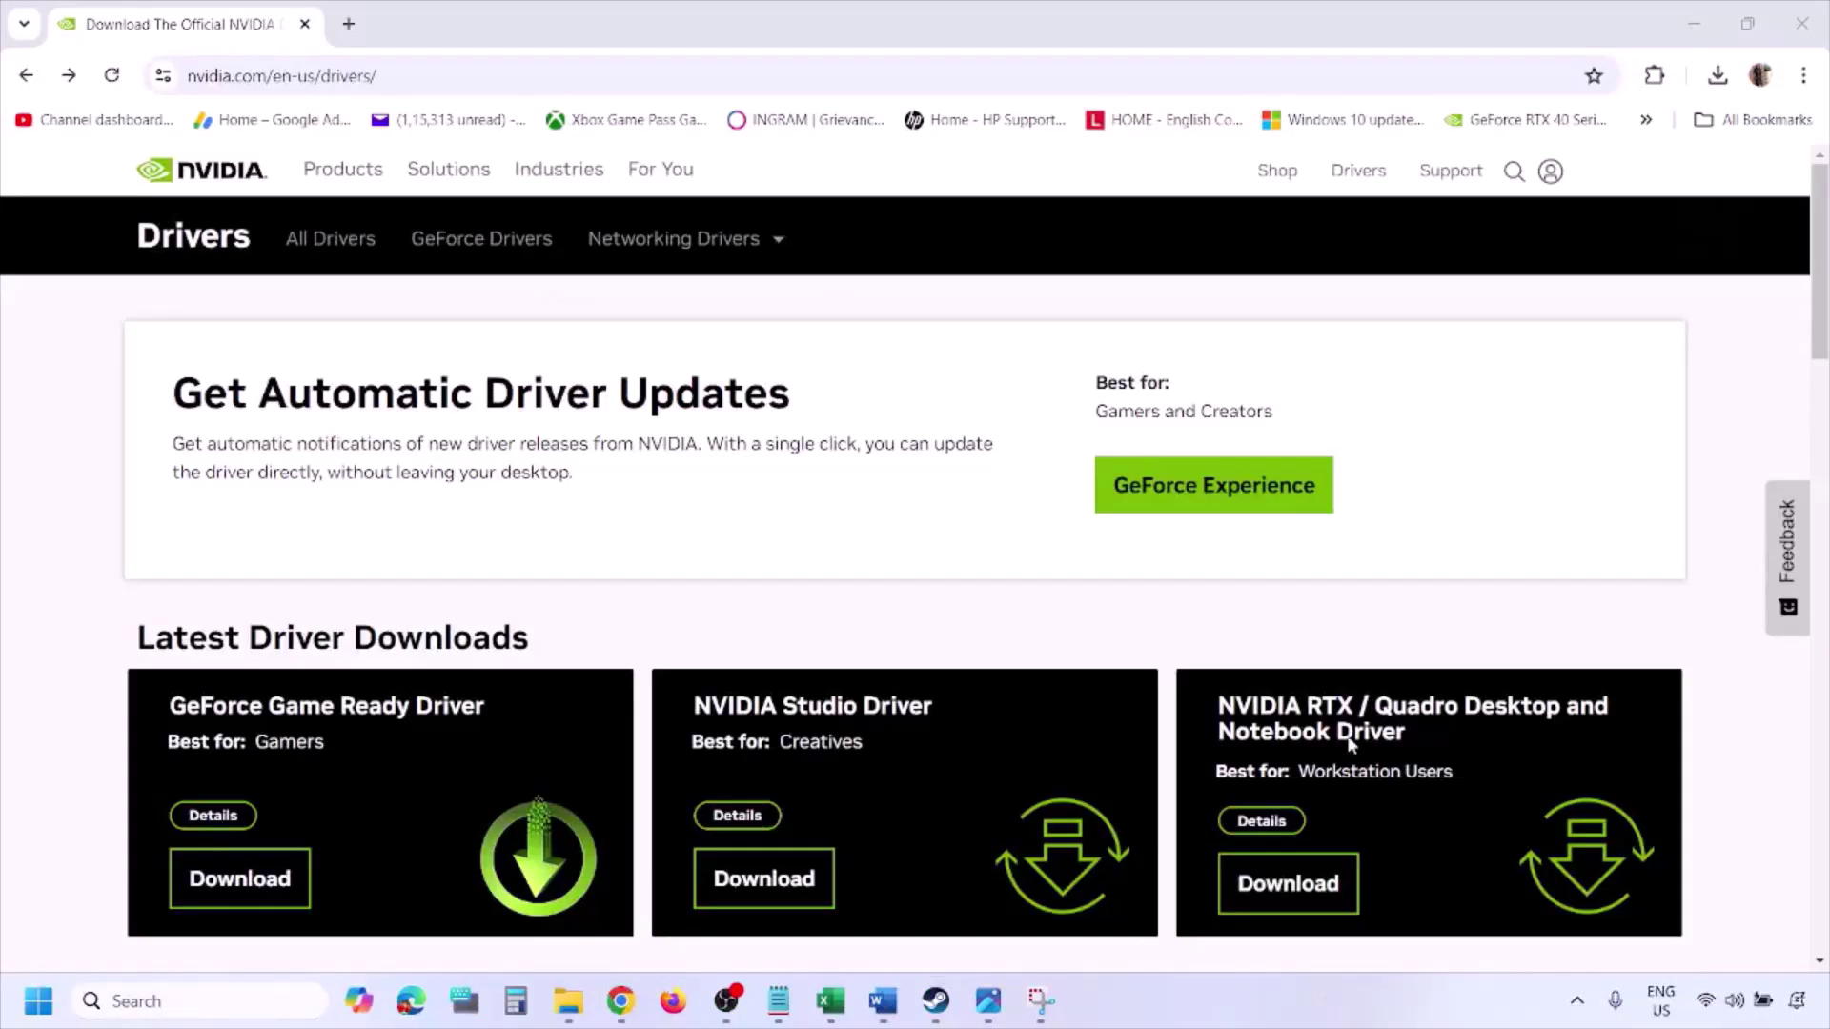
scroll(428, 583, down, 10)
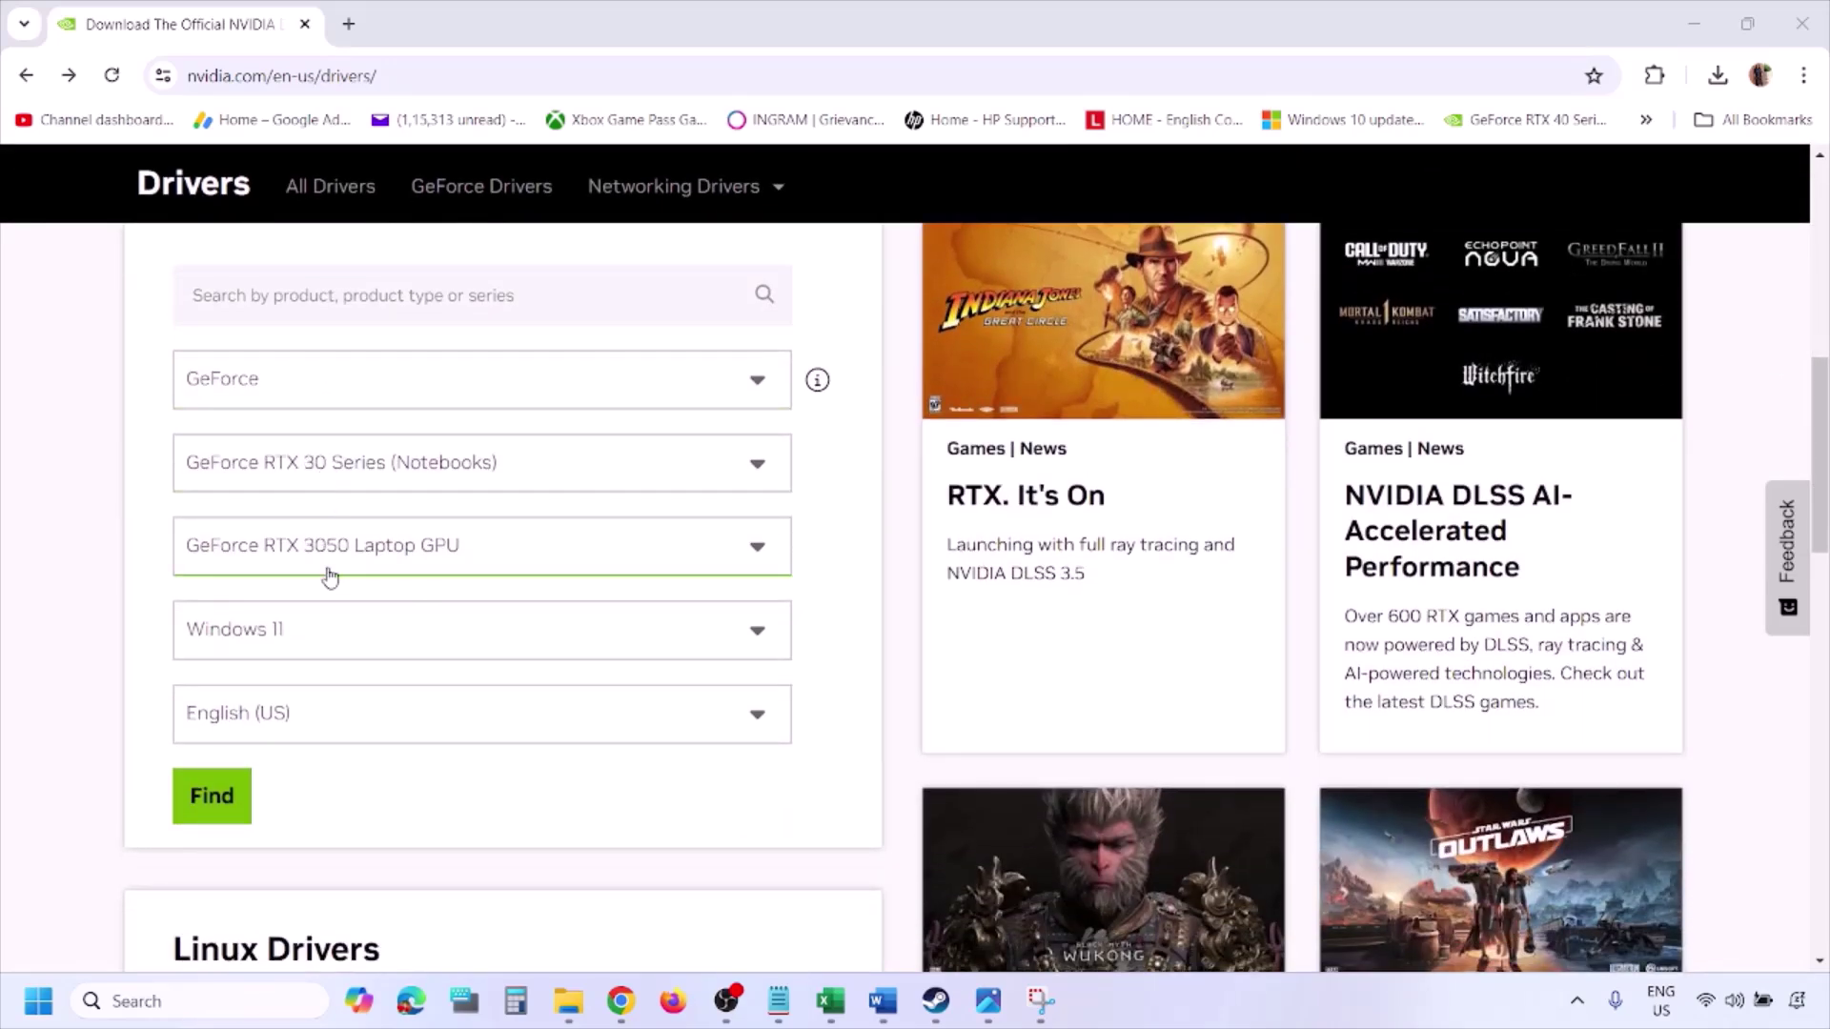
click(301, 635)
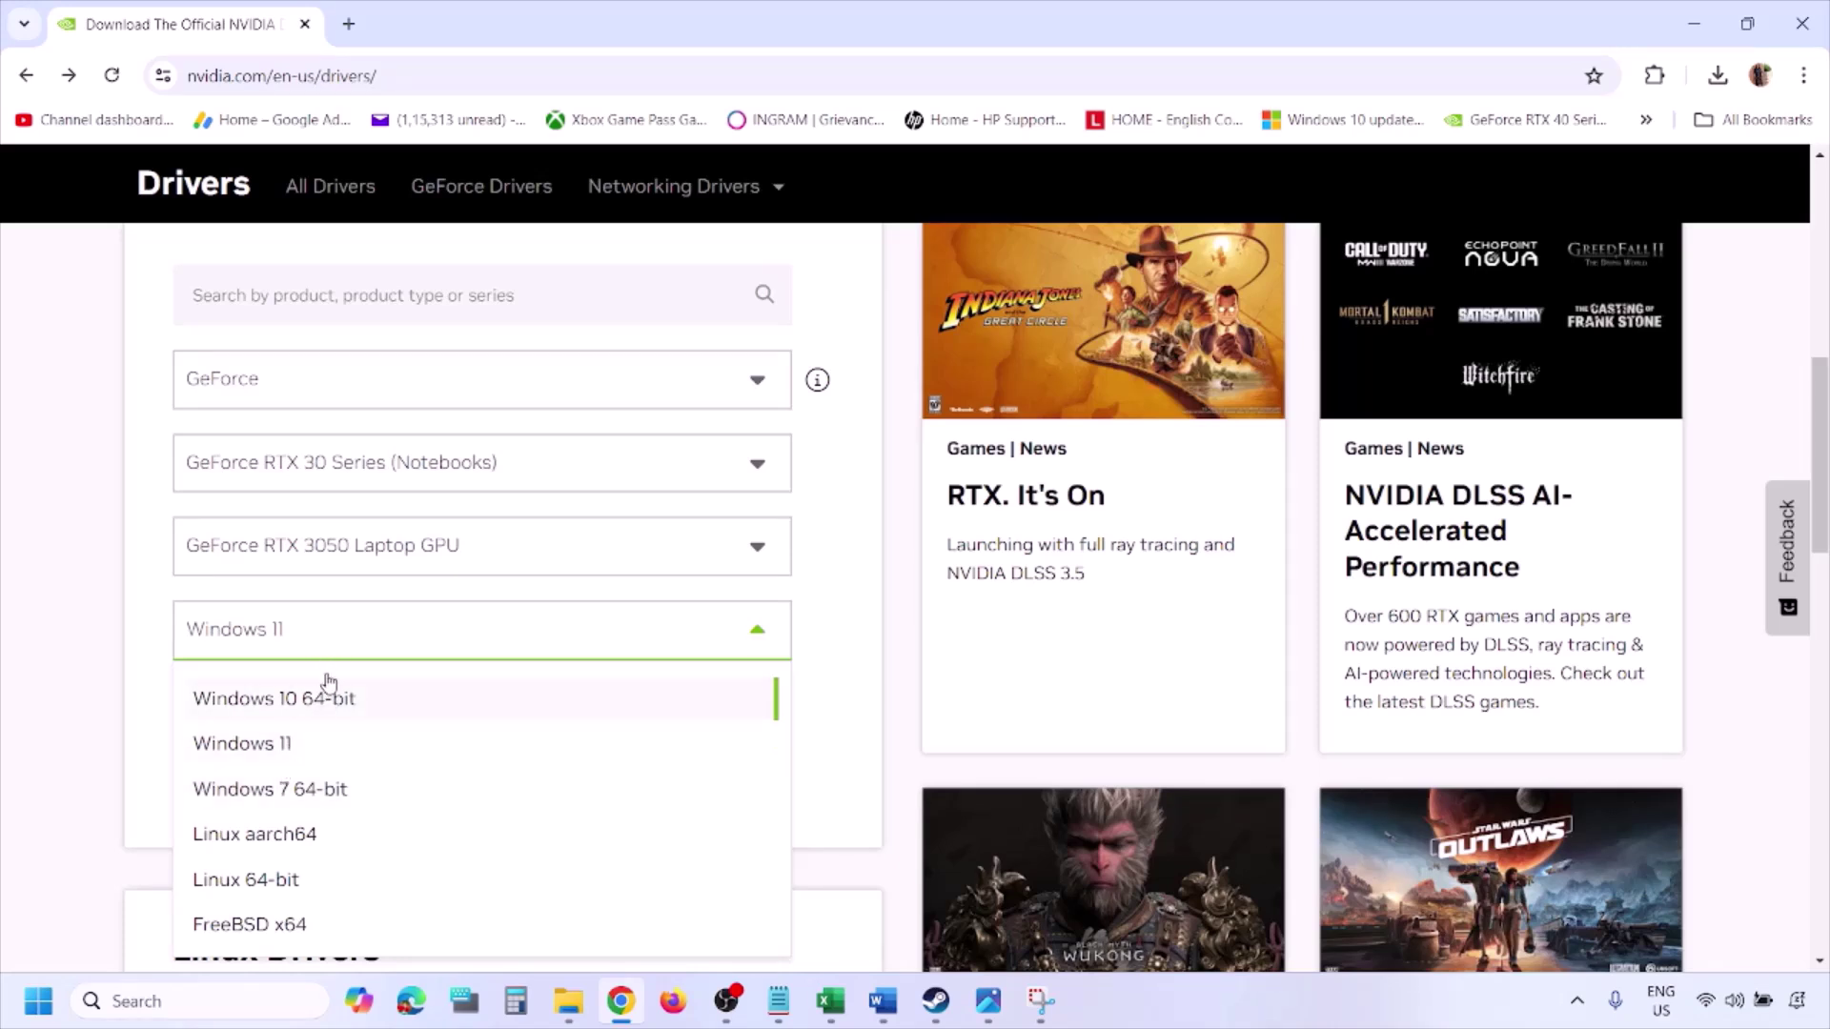
click(266, 747)
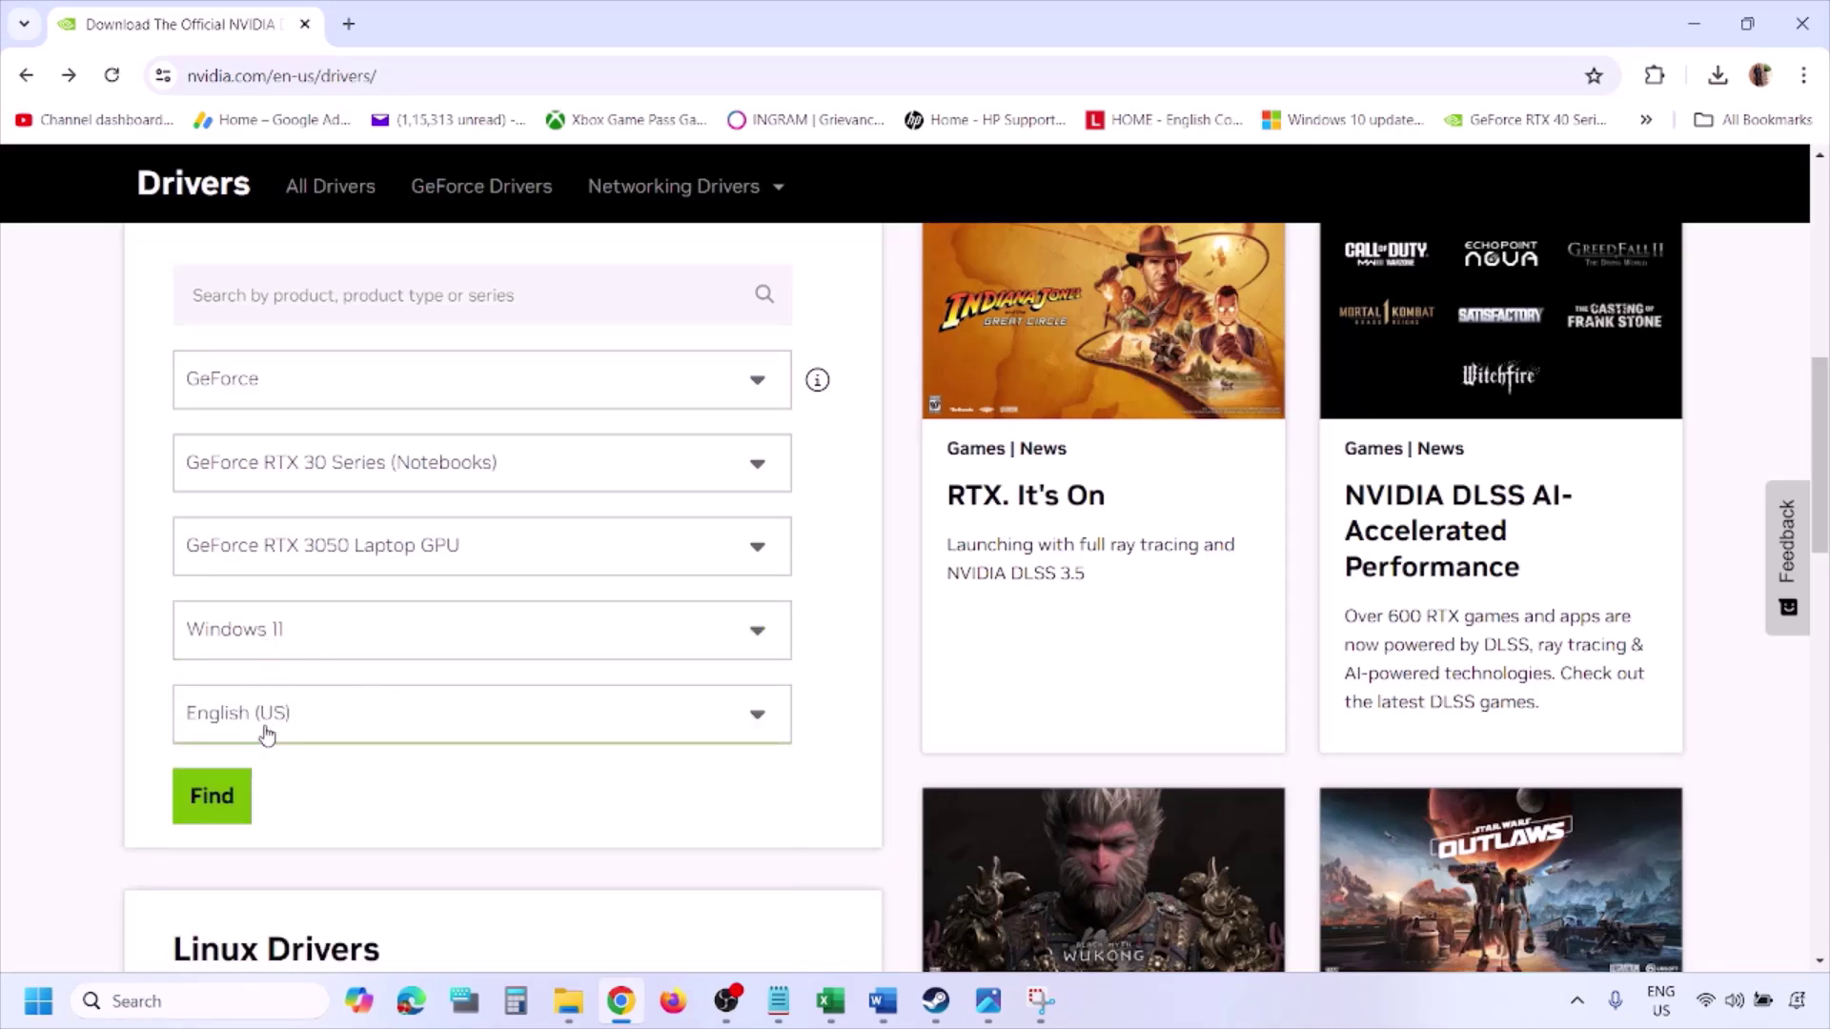
click(212, 797)
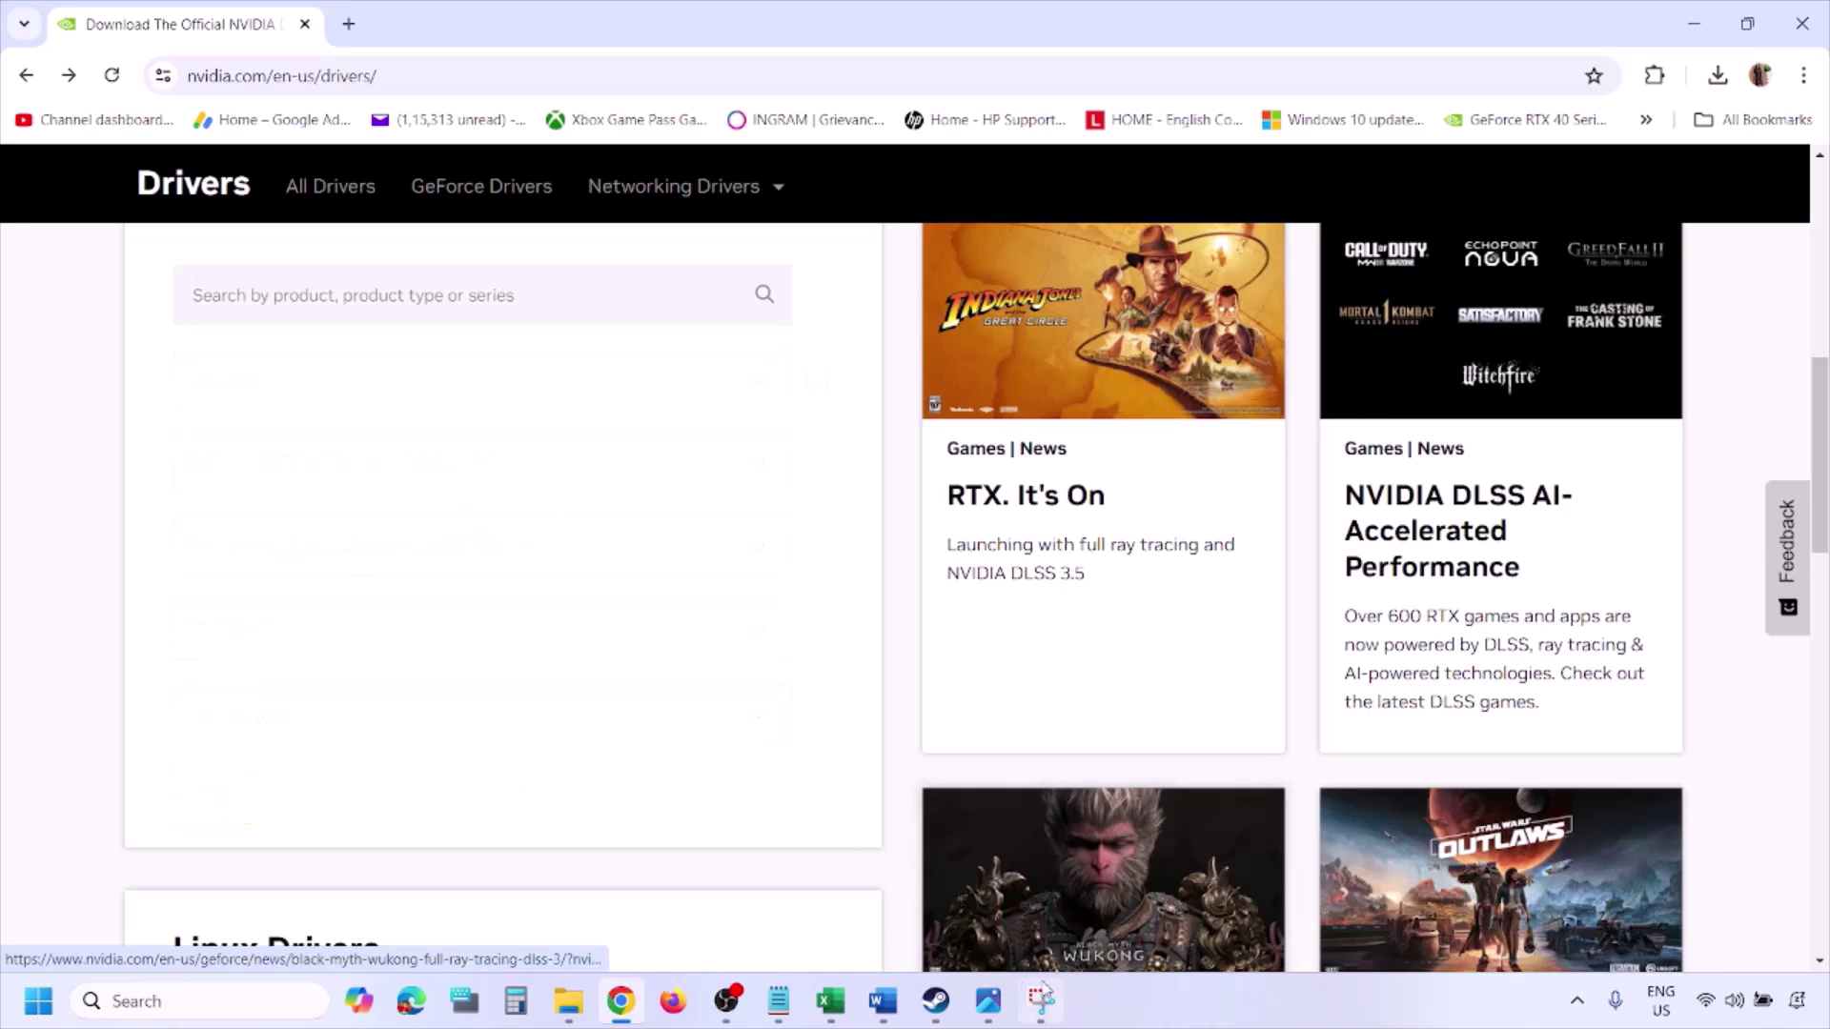
Switch to Photos and view 1.png through 5.png, covering the Game Ready Driver download and the custom clean installation in the NVIDIA Installer
click(989, 1002)
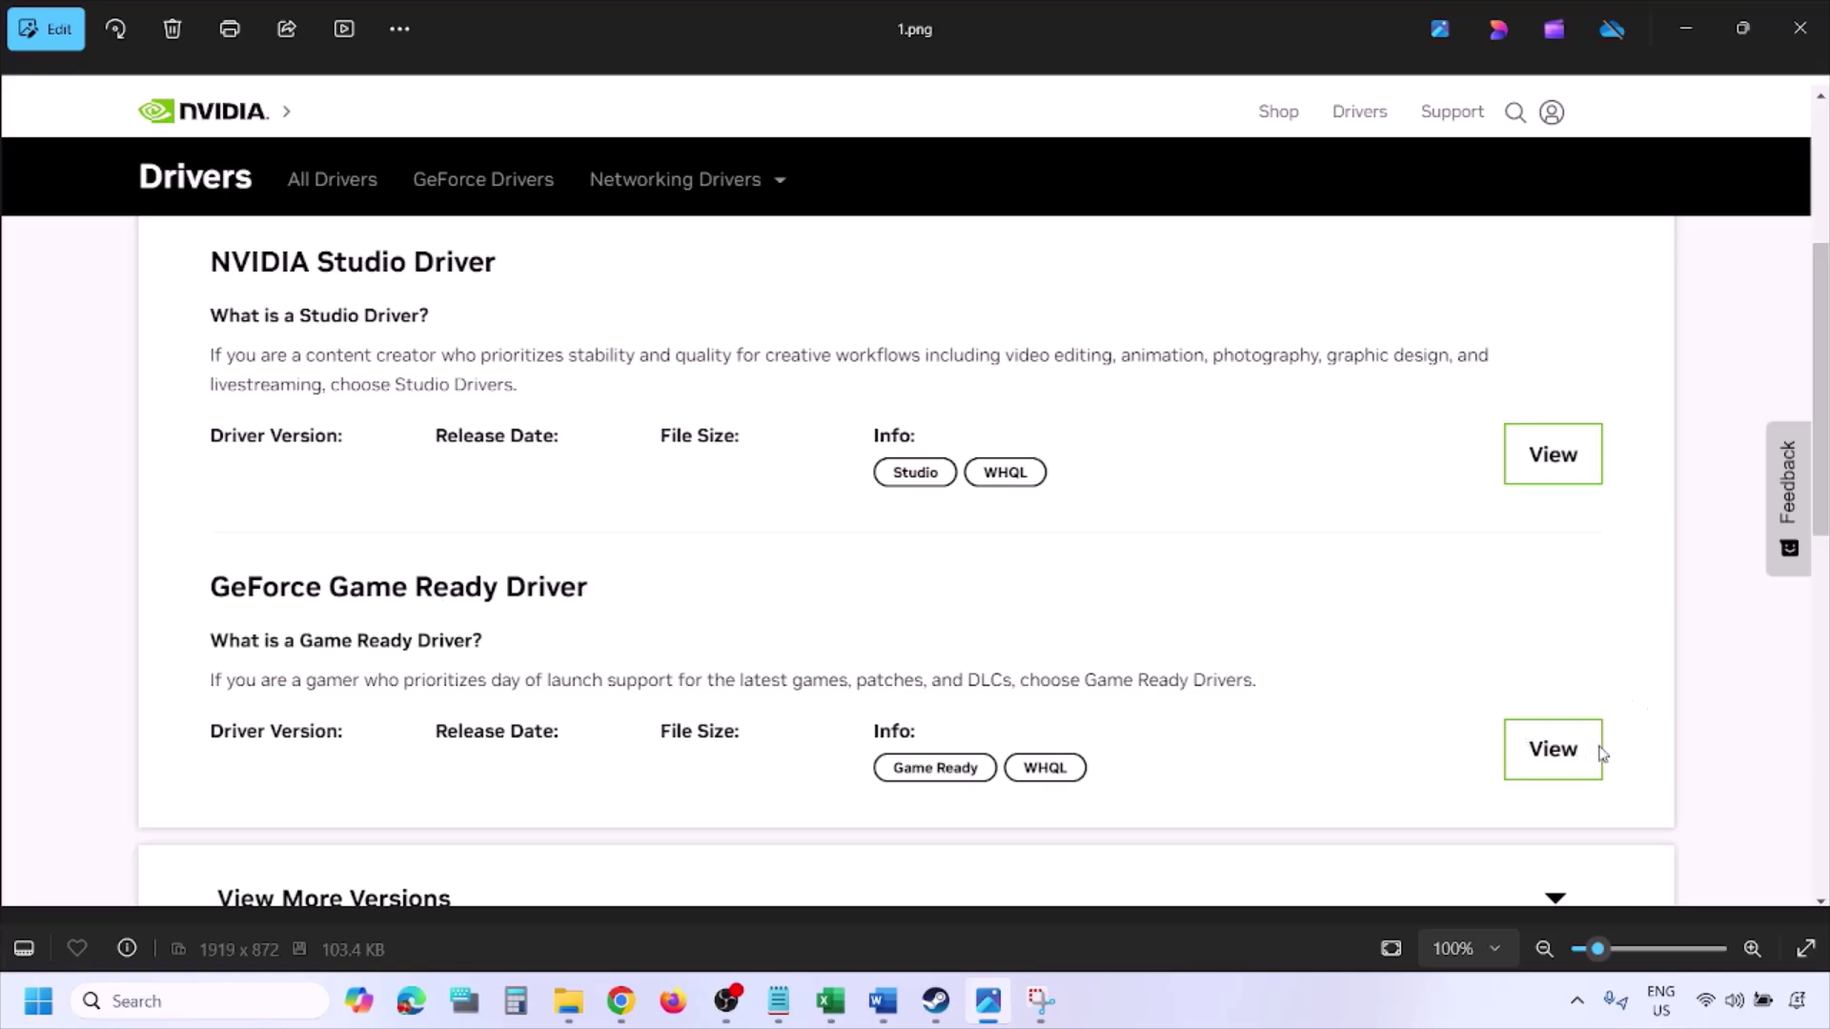
key(Right)
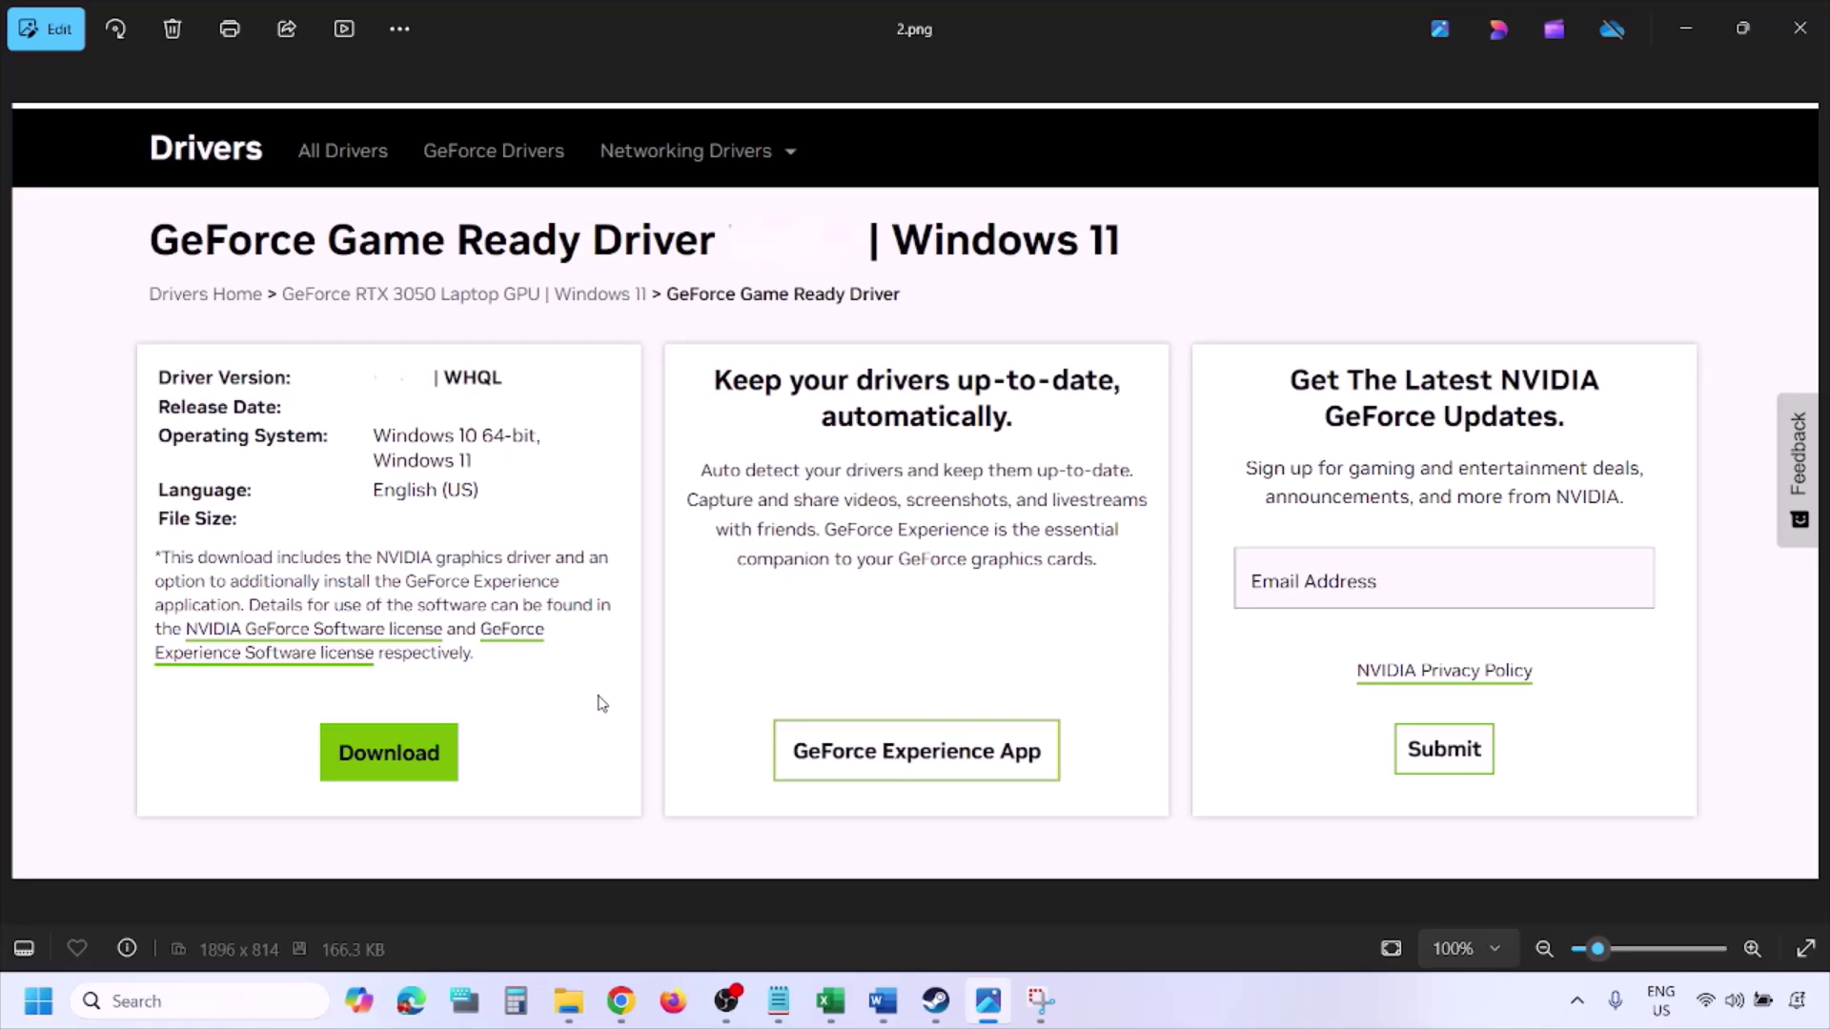
key(Right)
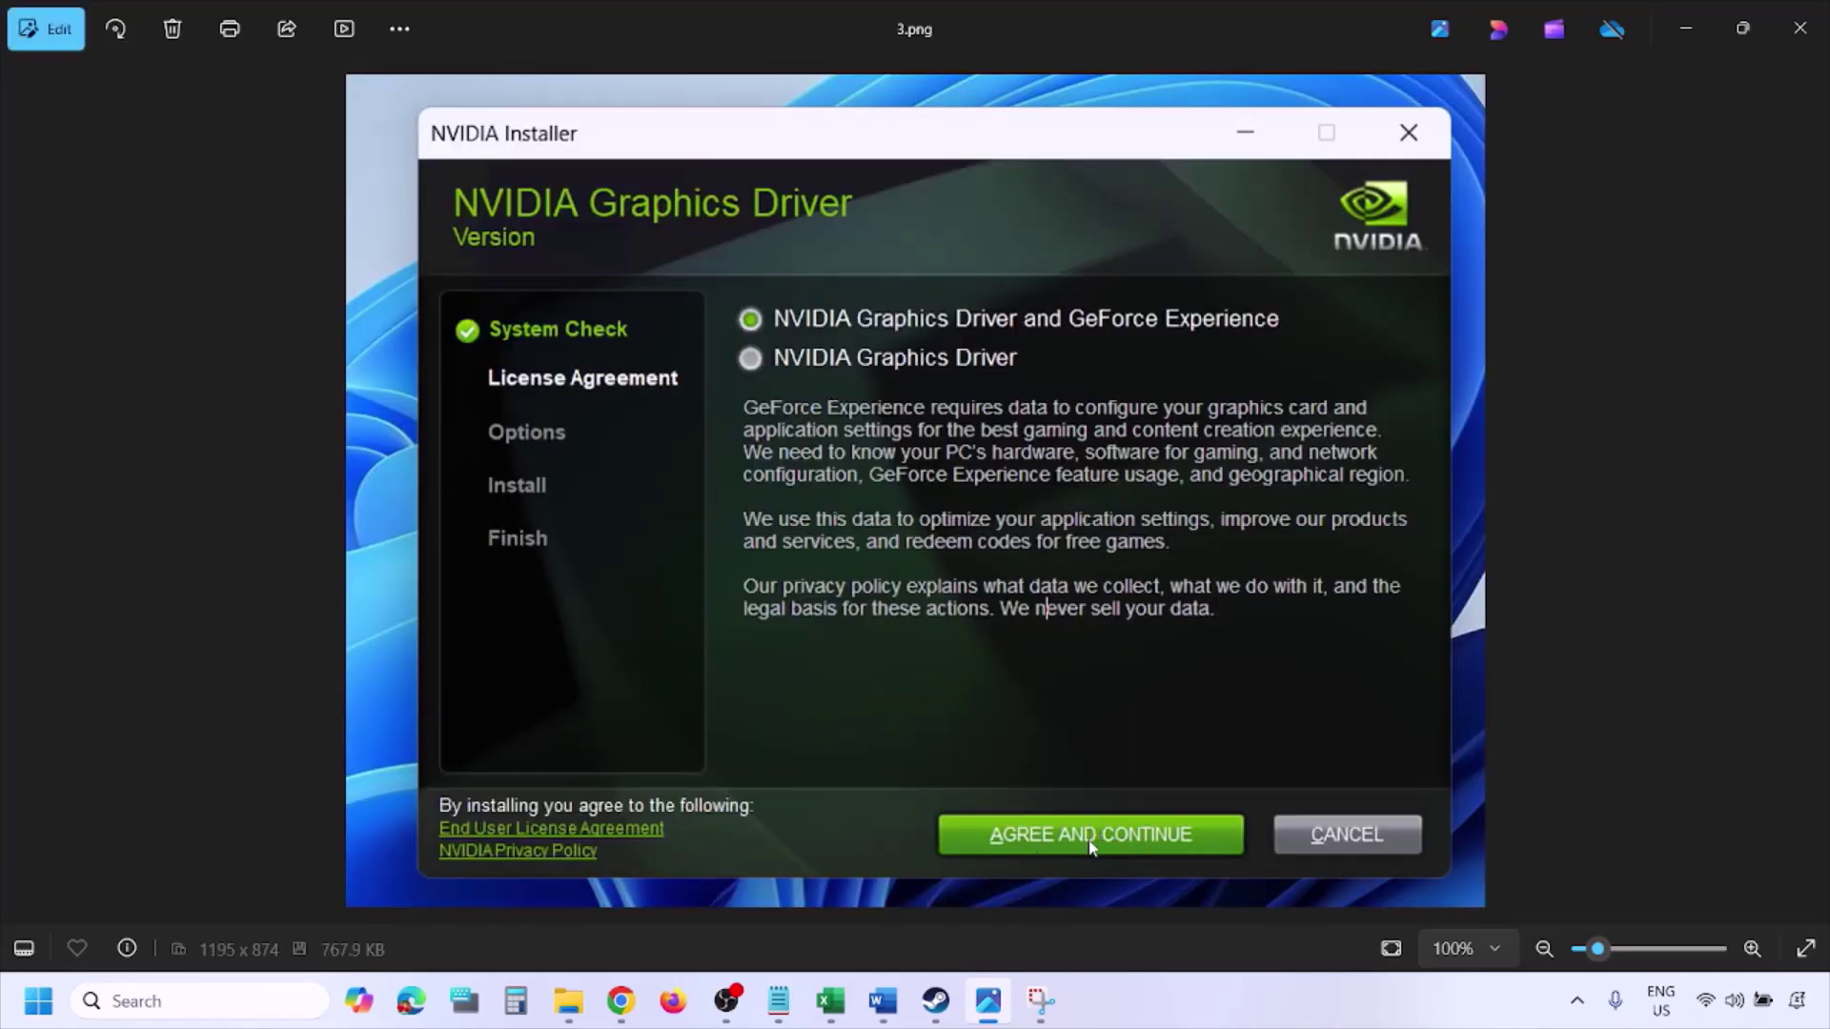
key(Right)
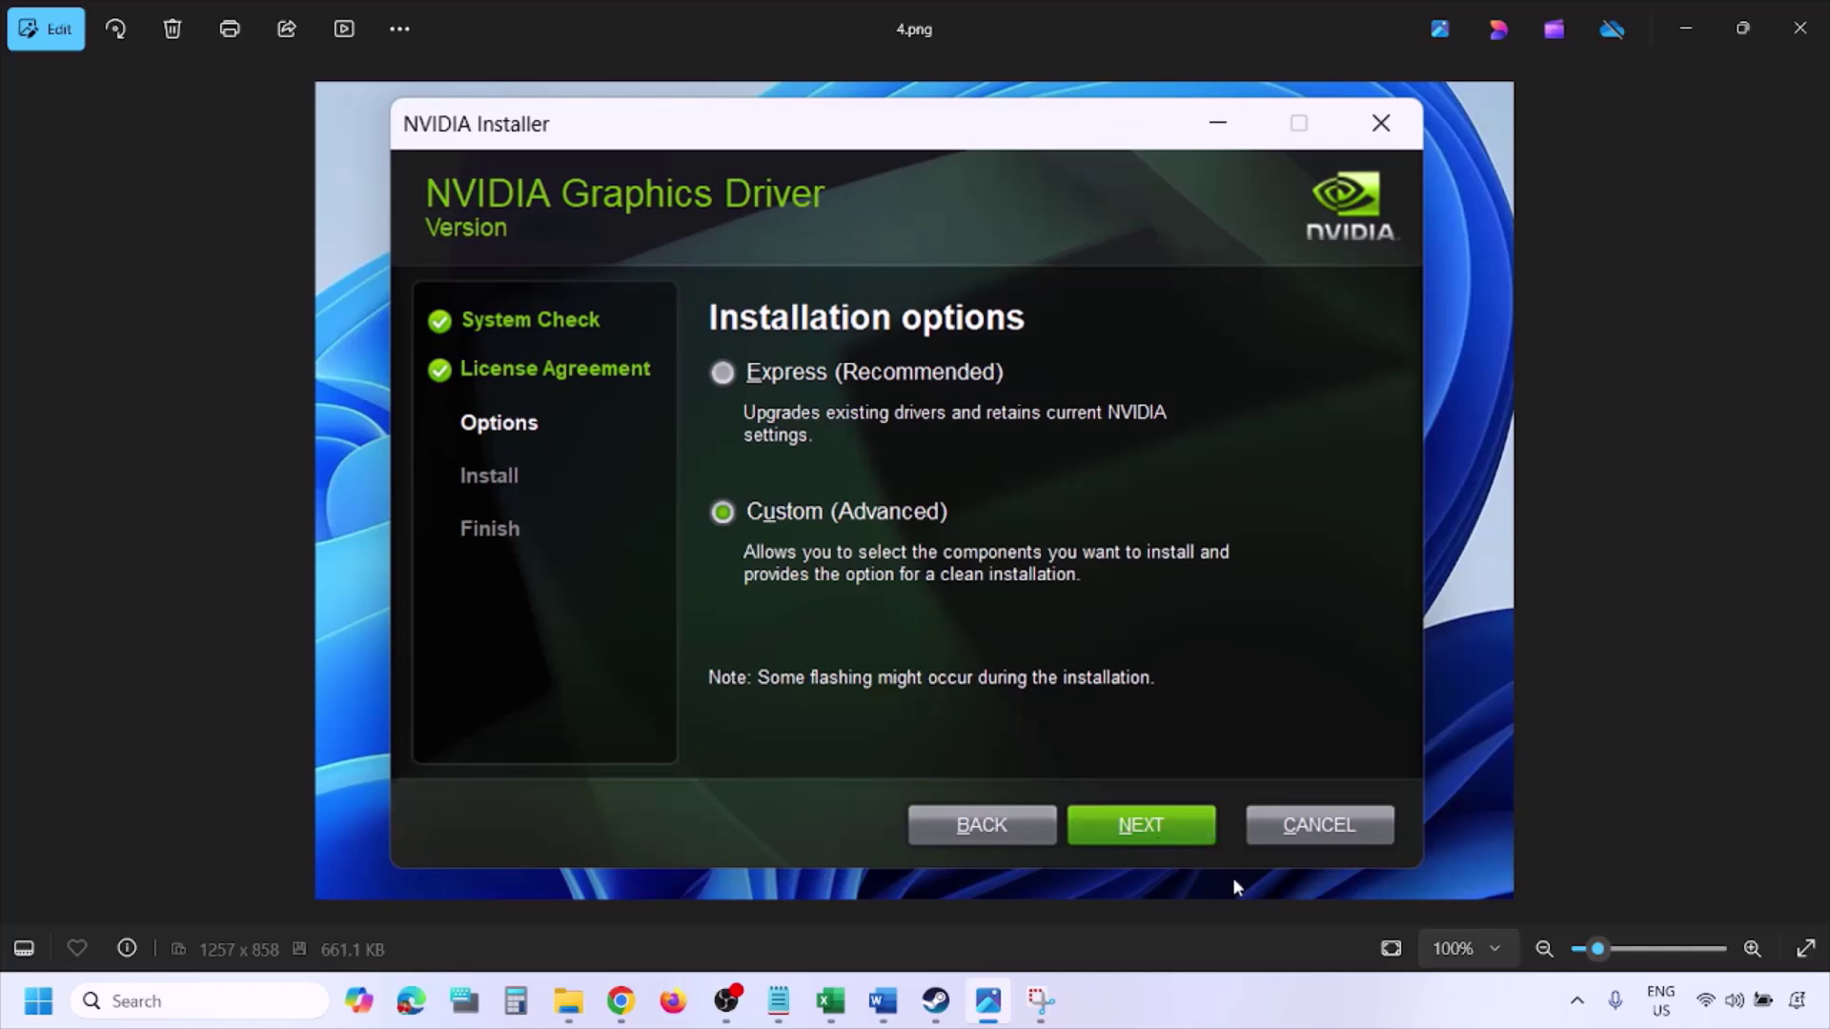
key(Right)
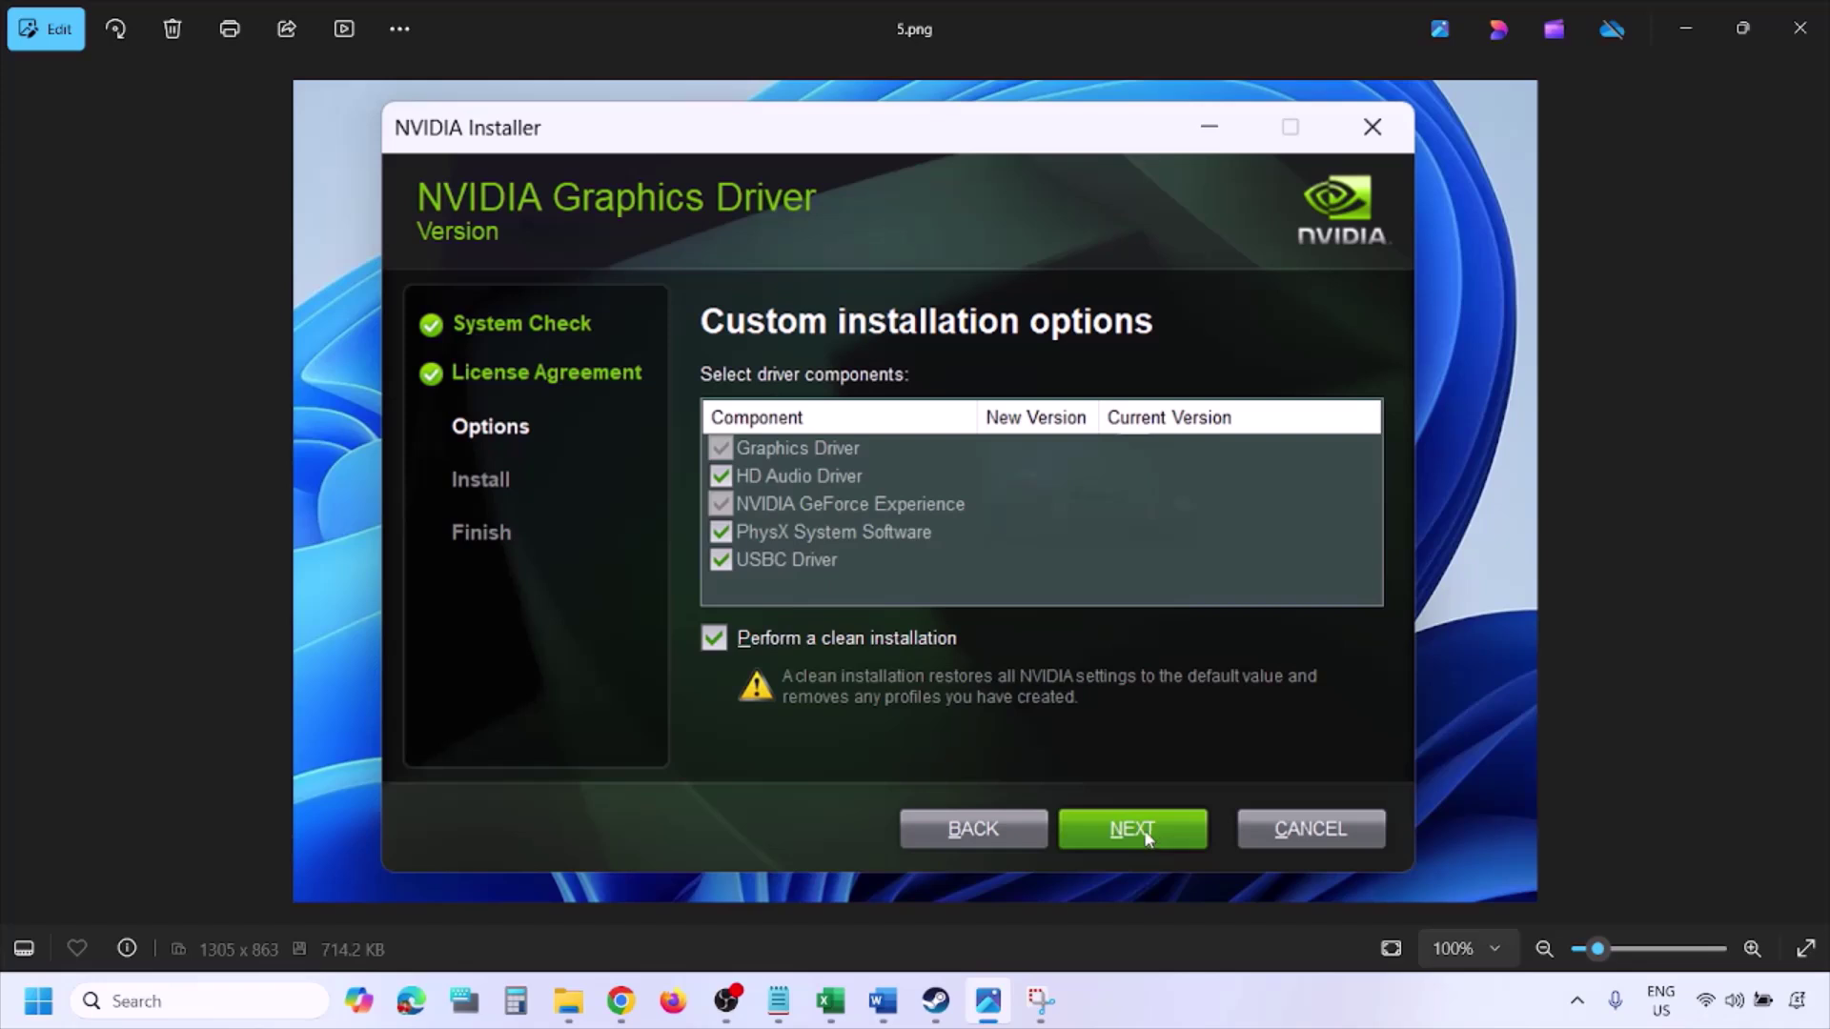
Look up the Restart choice among the Windows power options and close them without restarting
click(38, 1001)
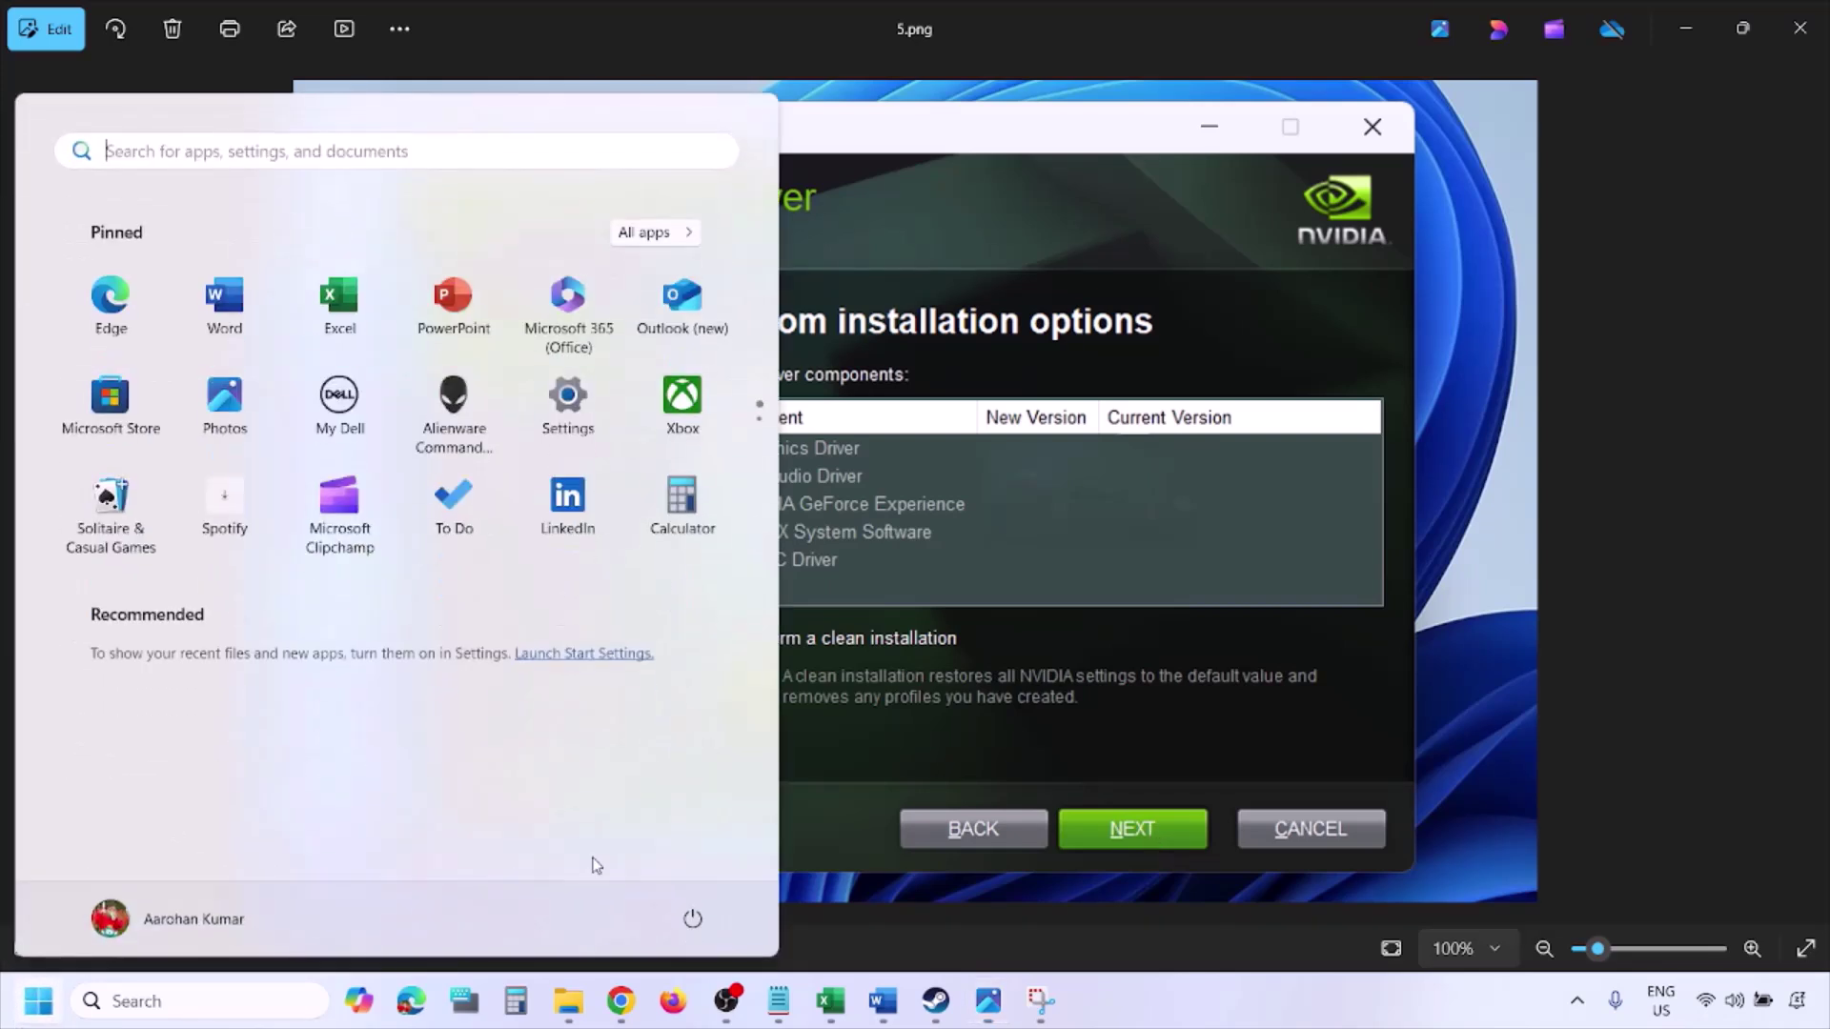
click(705, 927)
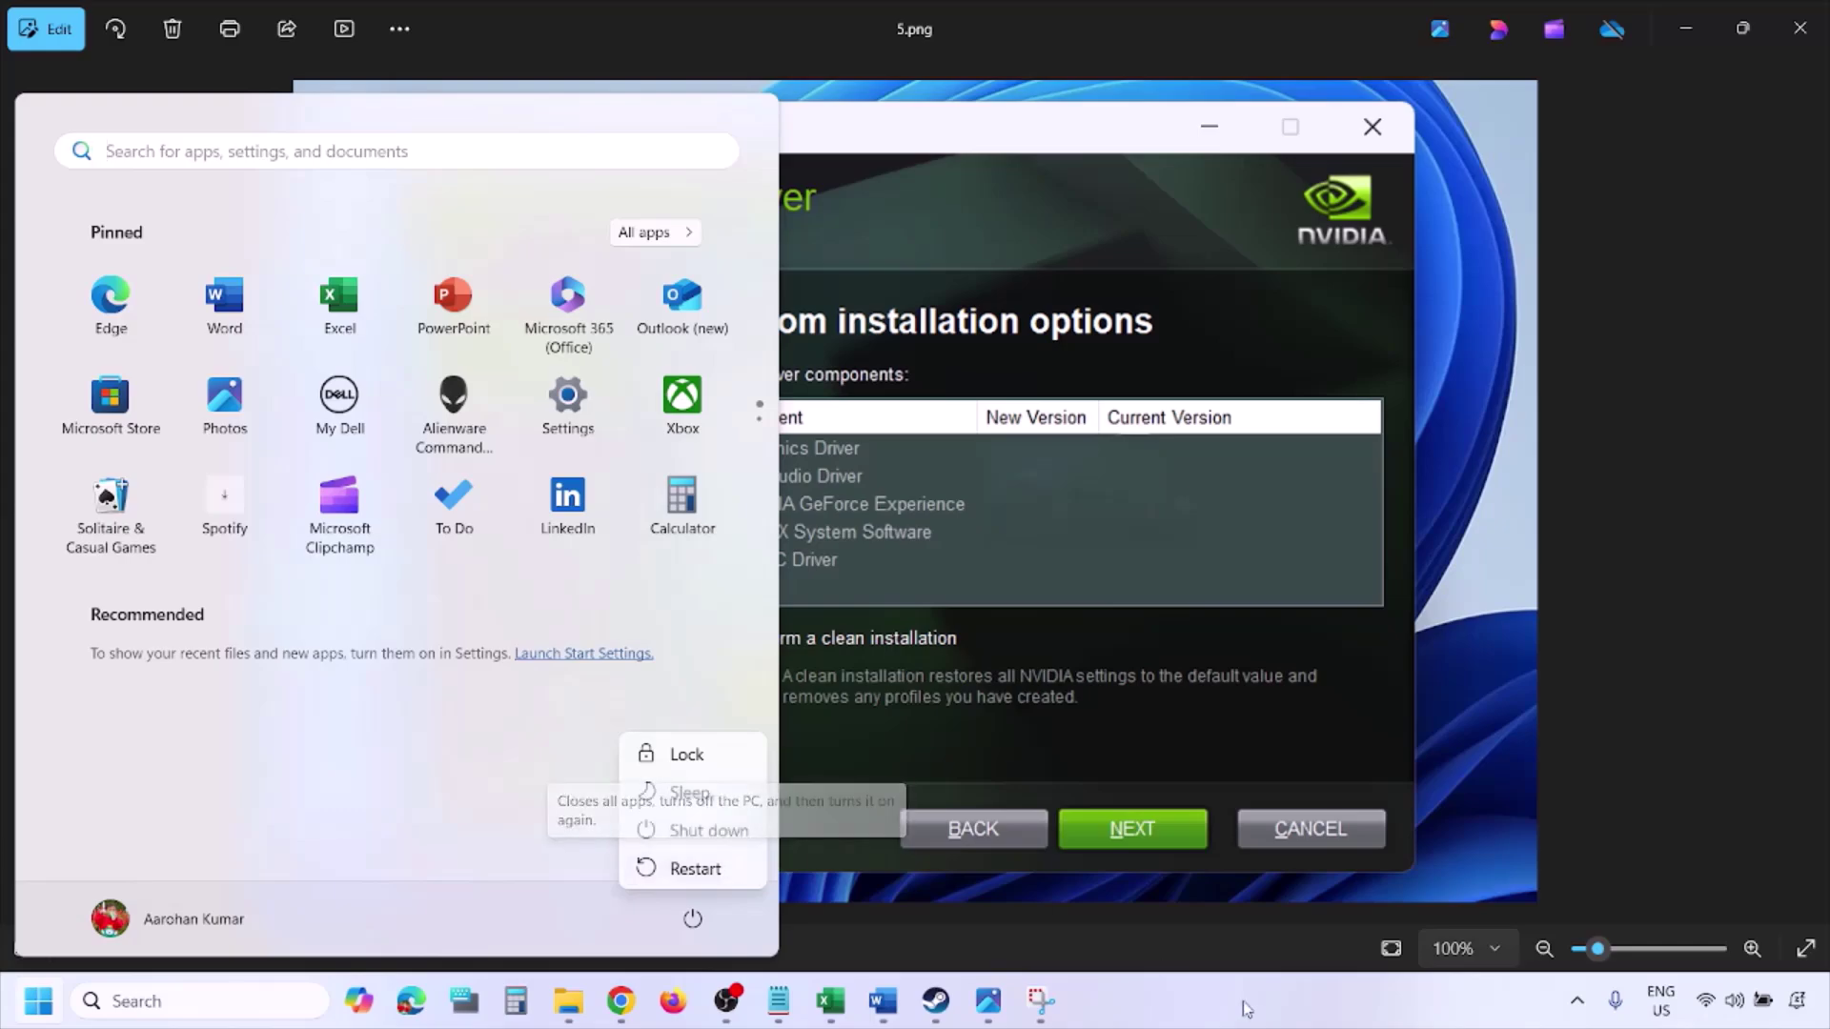
key(Escape)
key(Escape)
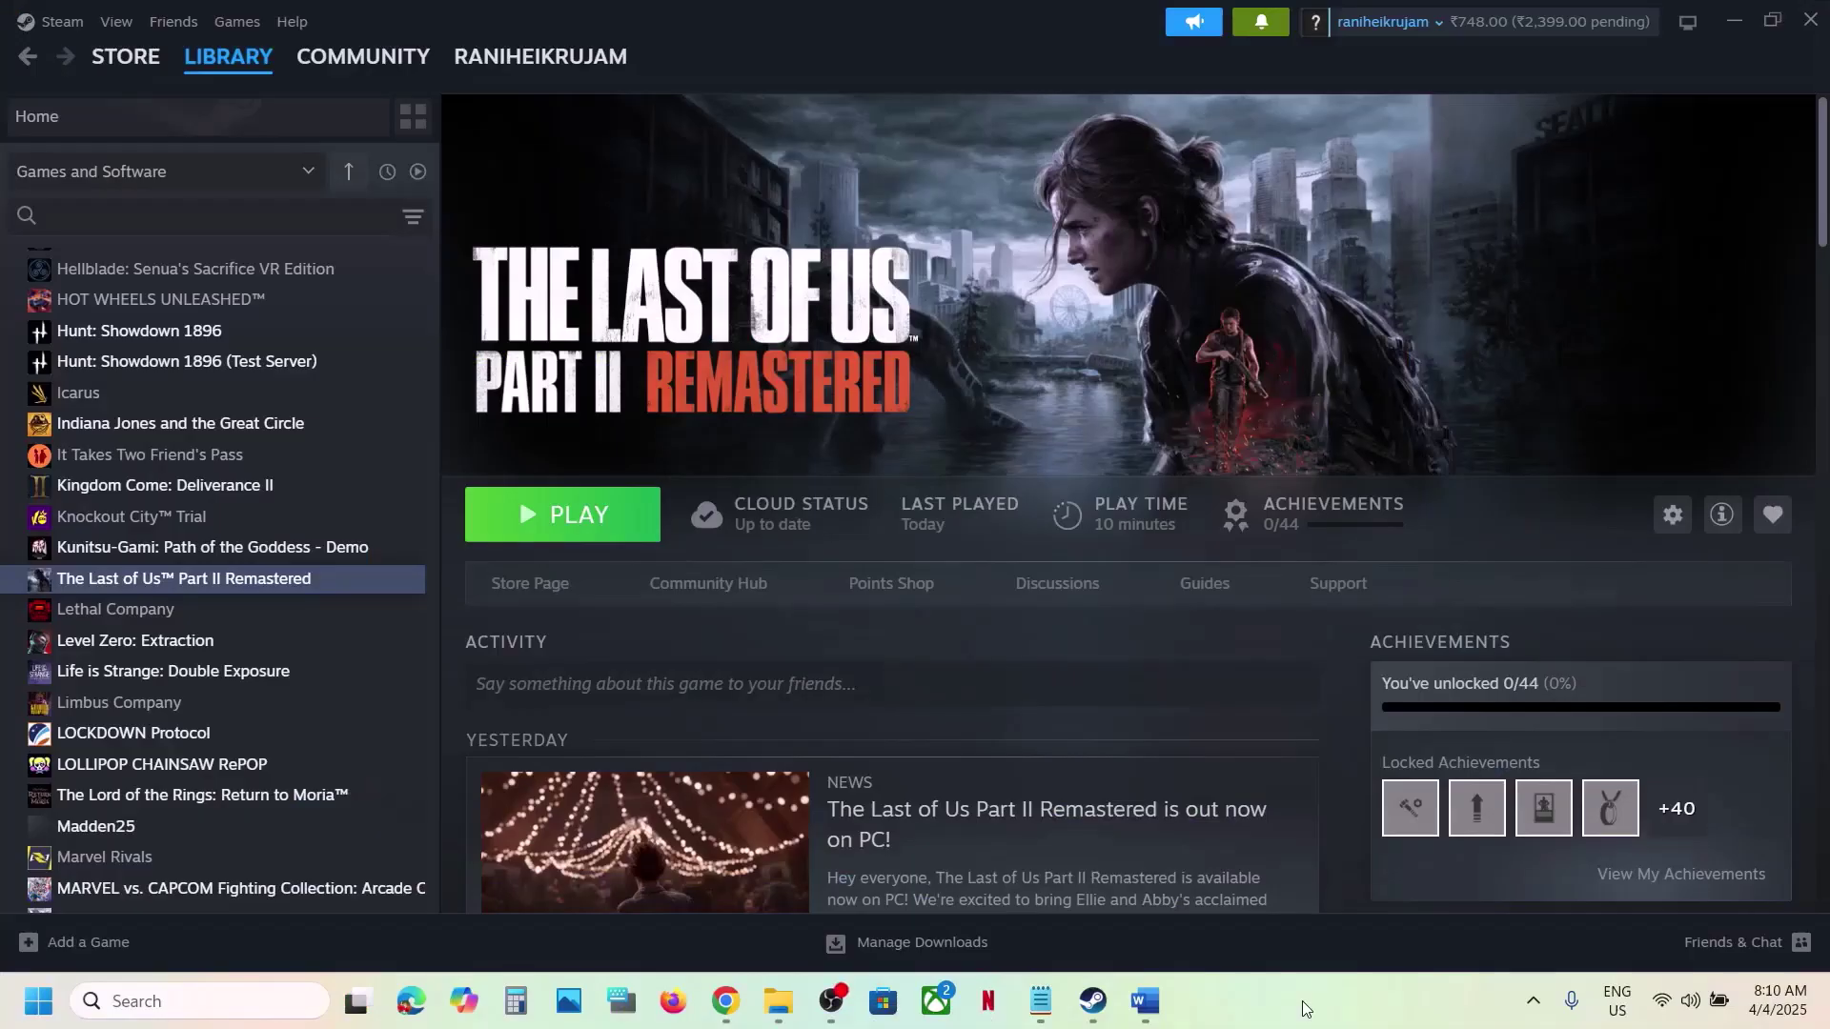
Switch to the Word document, highlight the AMD support link under Step 6, and read Step 7 on the dedicated graphics card
click(1144, 1001)
scroll(471, 636, up, 2)
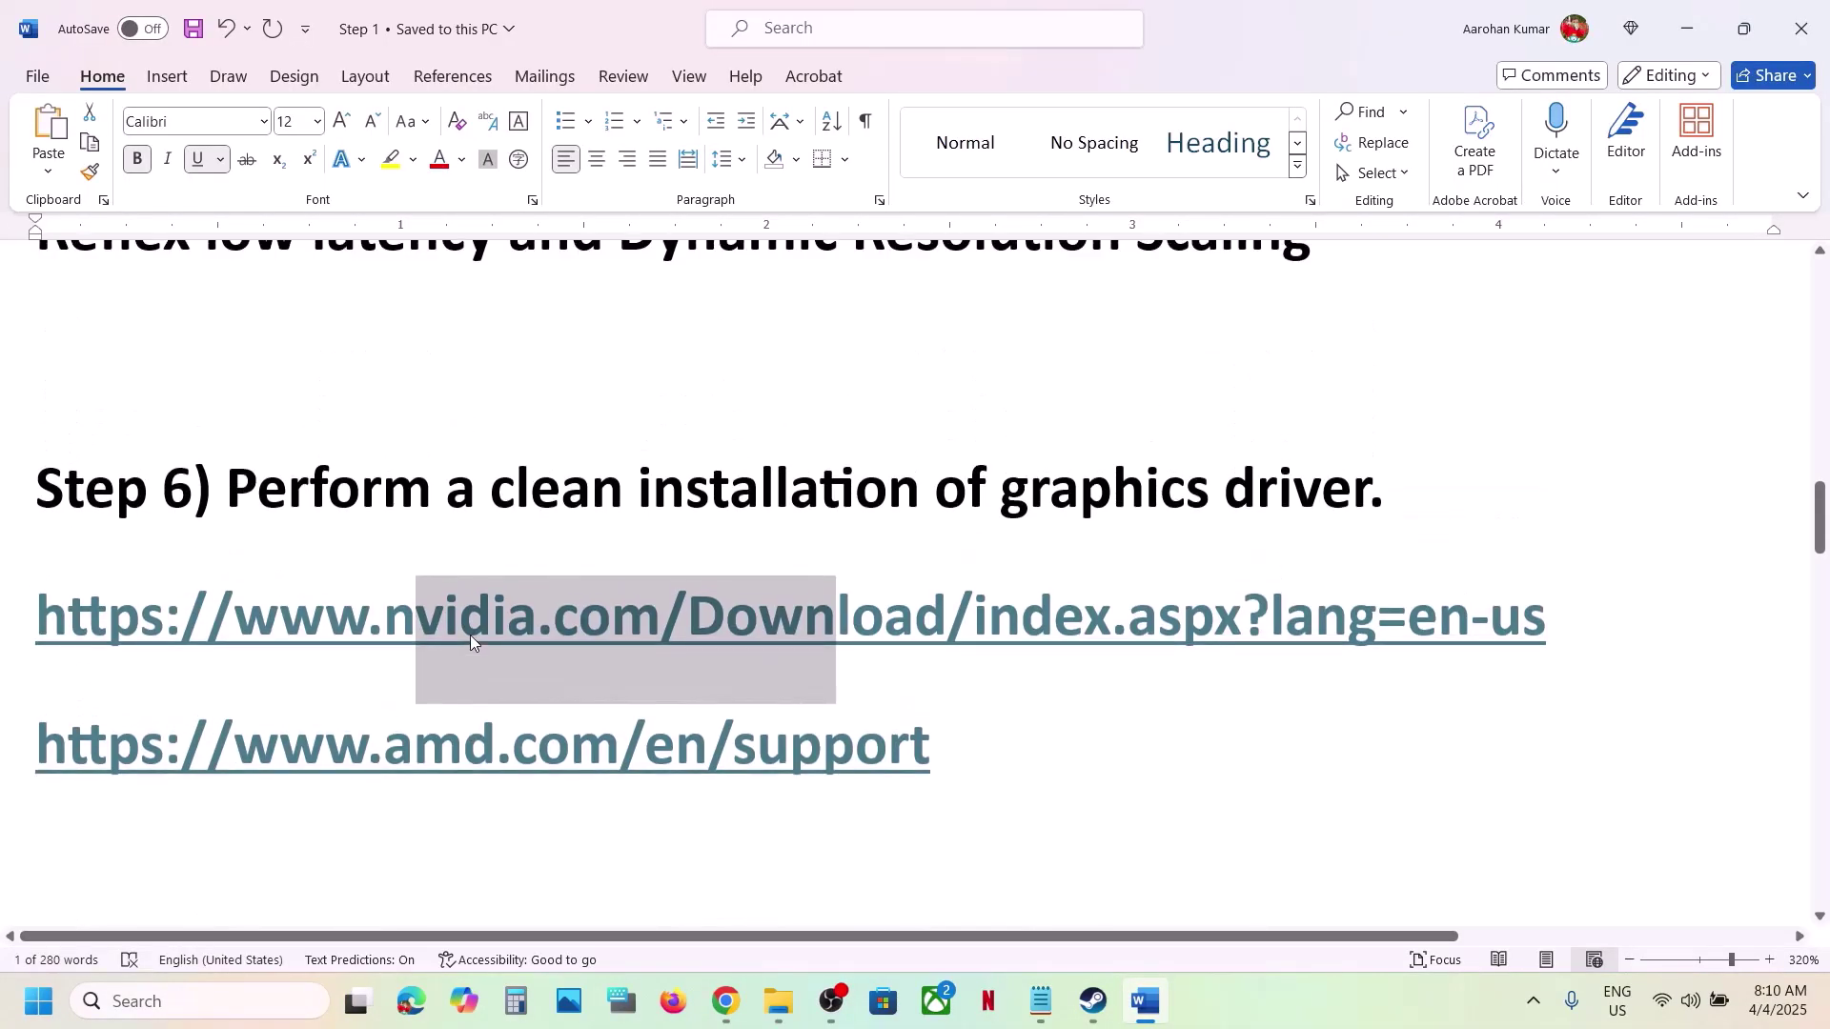
drag(279, 748, 912, 742)
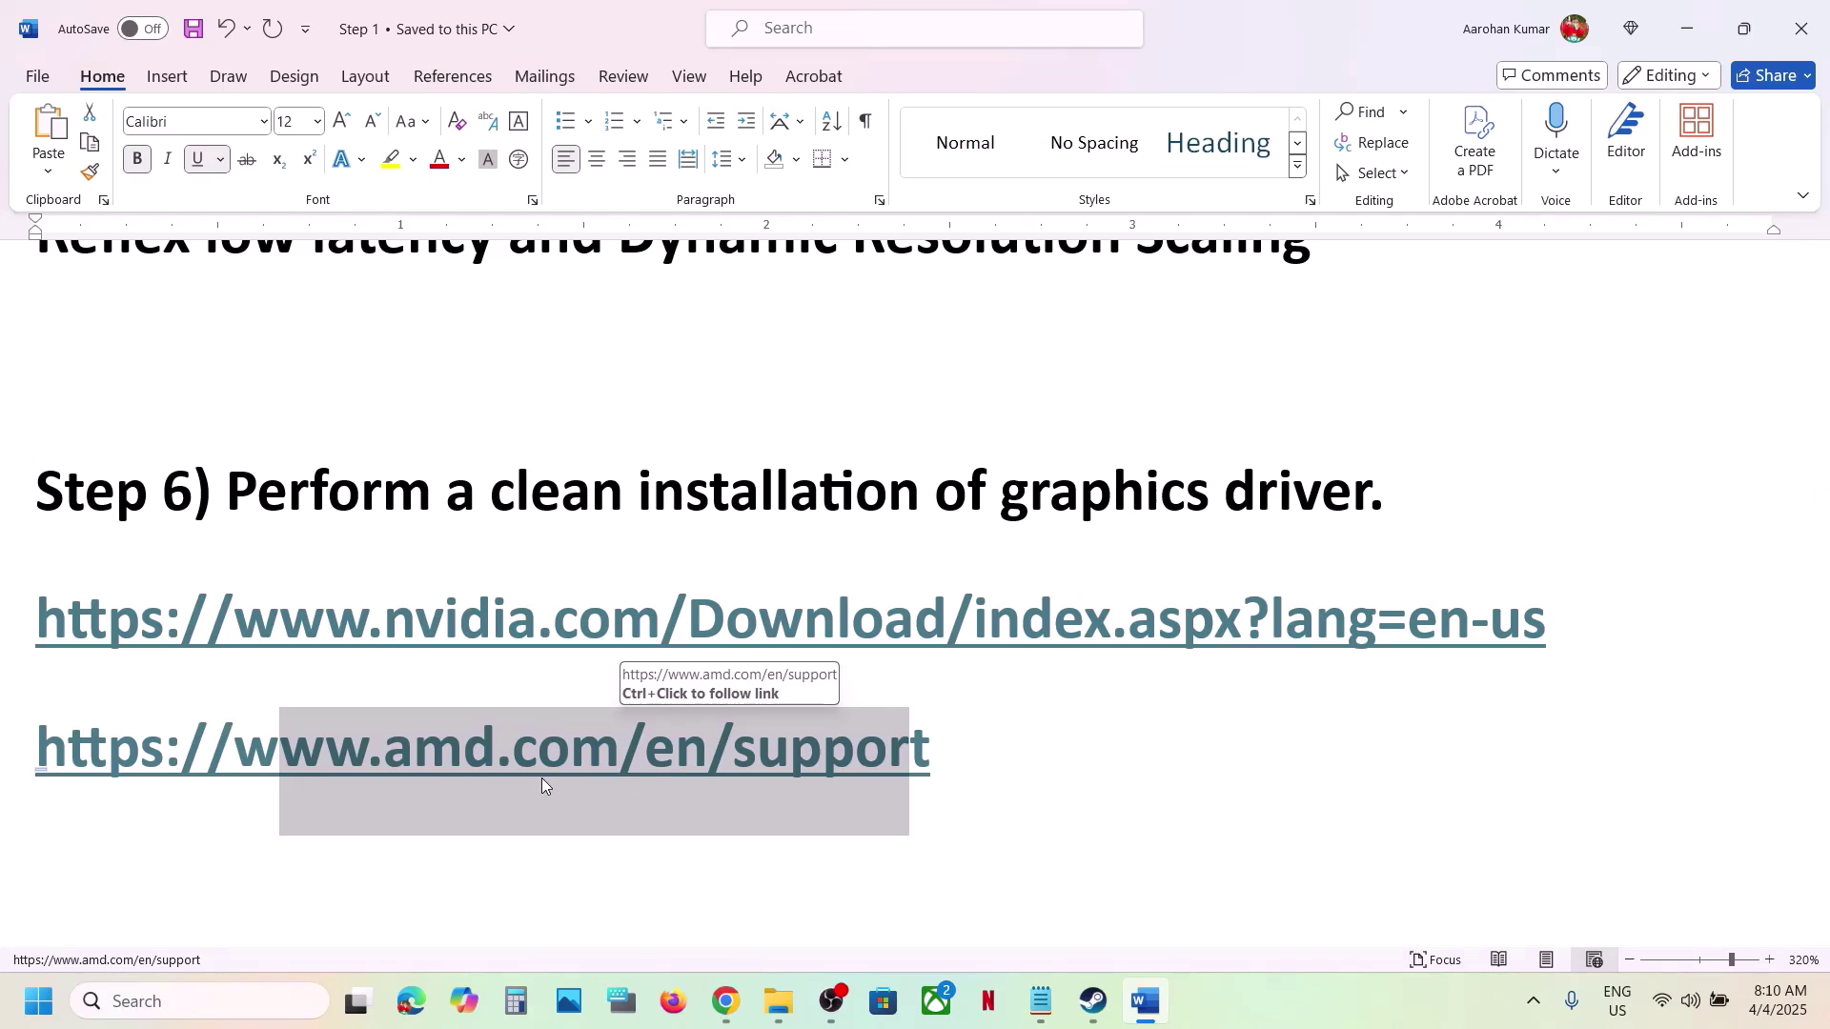
scroll(690, 726, down, 3)
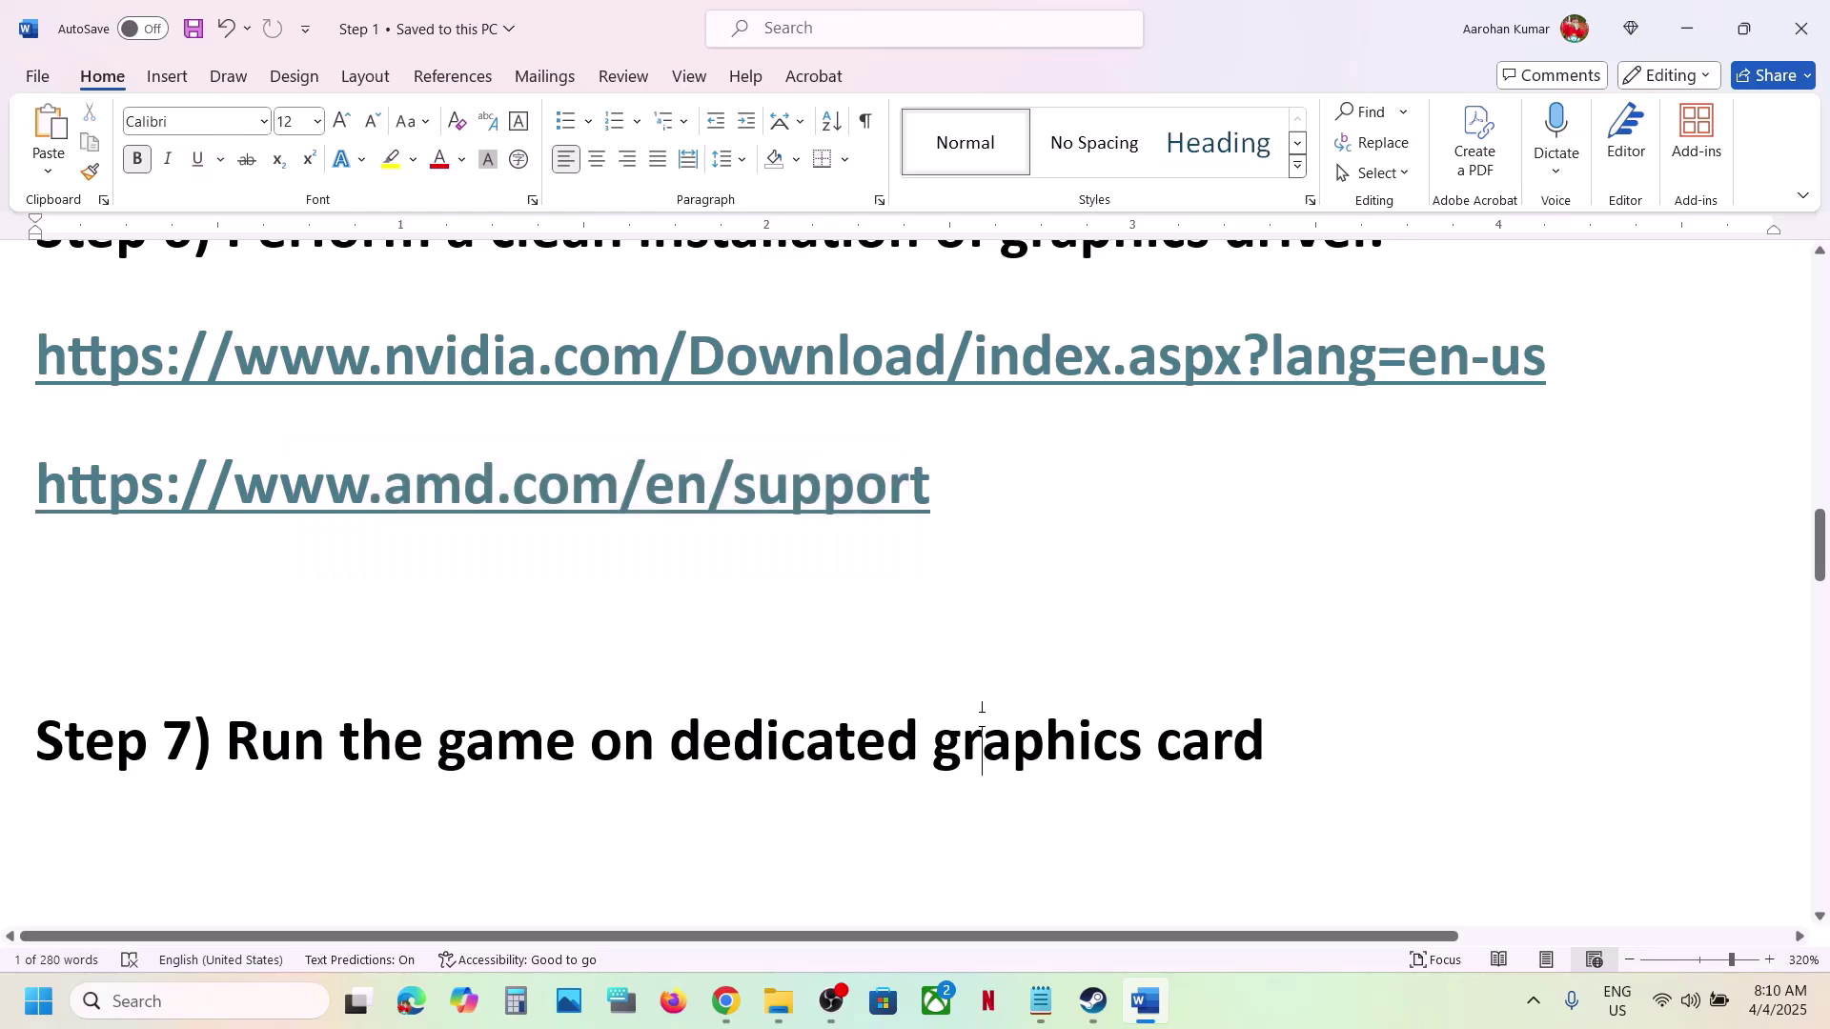
Copy the word "graphics" from Step 7, search Windows for it, and open Graphics settings
double_click(936, 734)
key(ctrl+c)
click(256, 991)
key(ctrl+v)
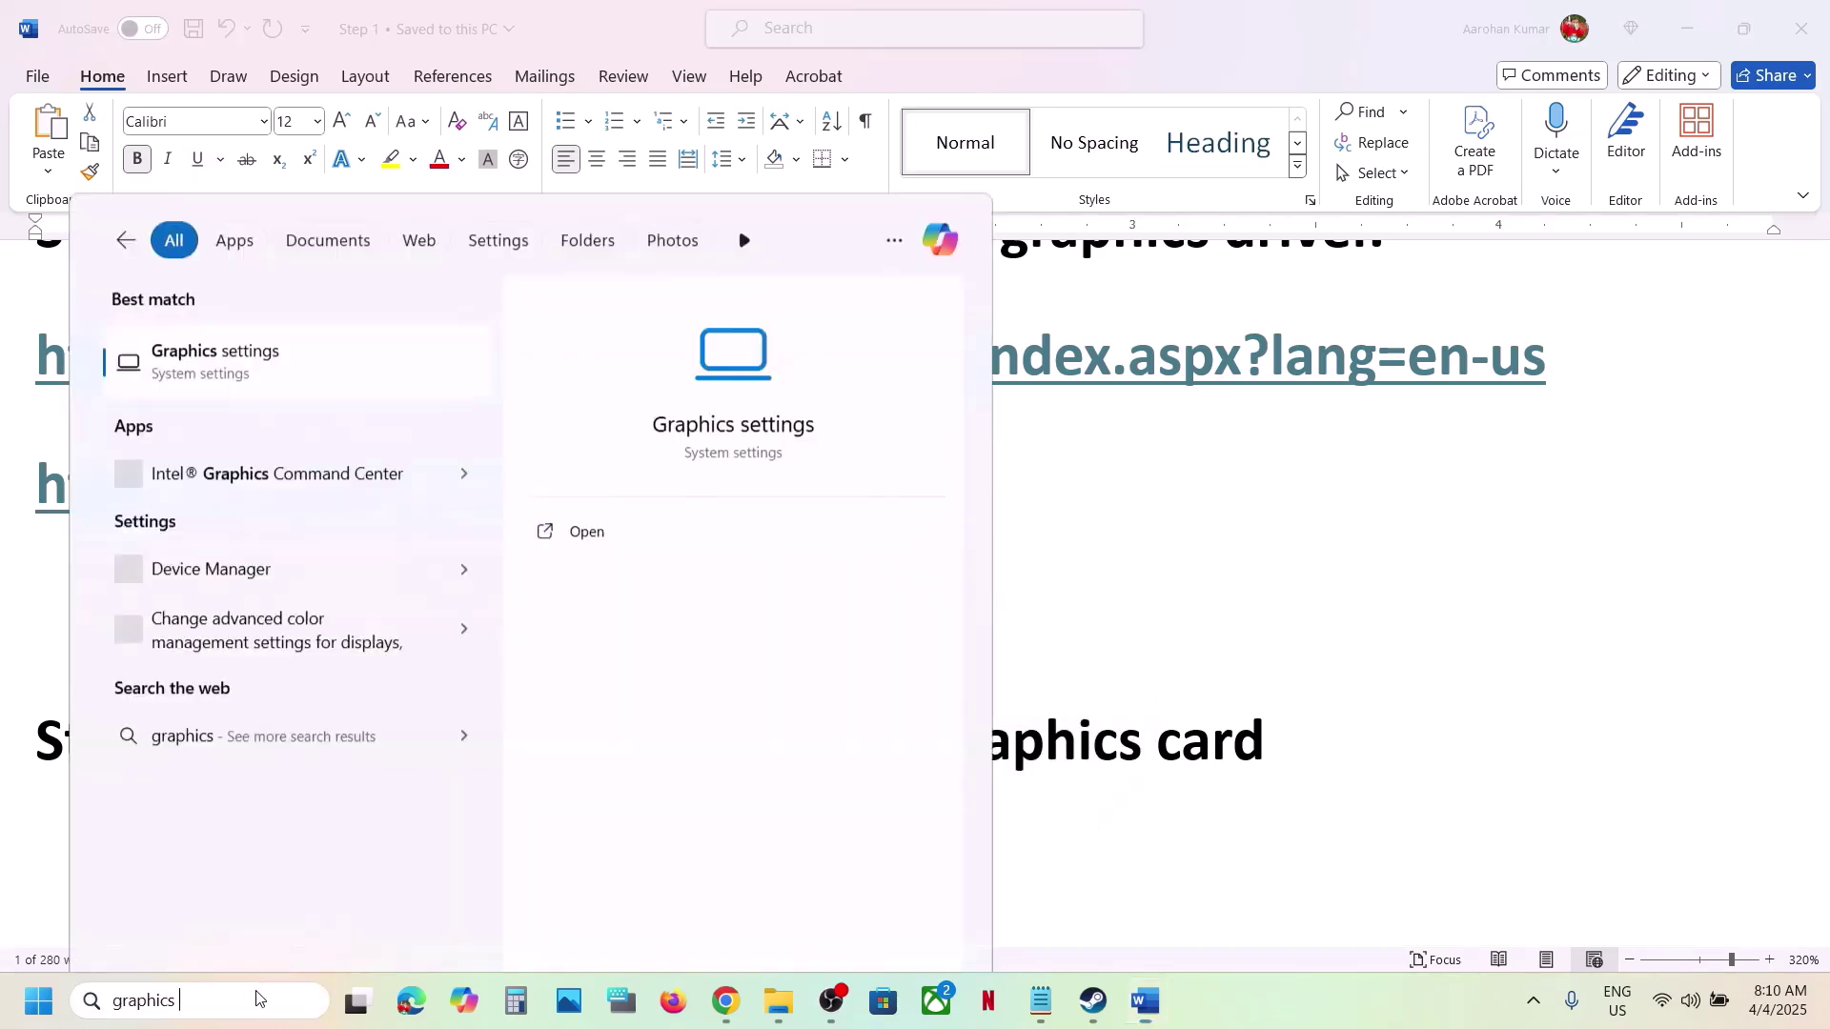
click(274, 275)
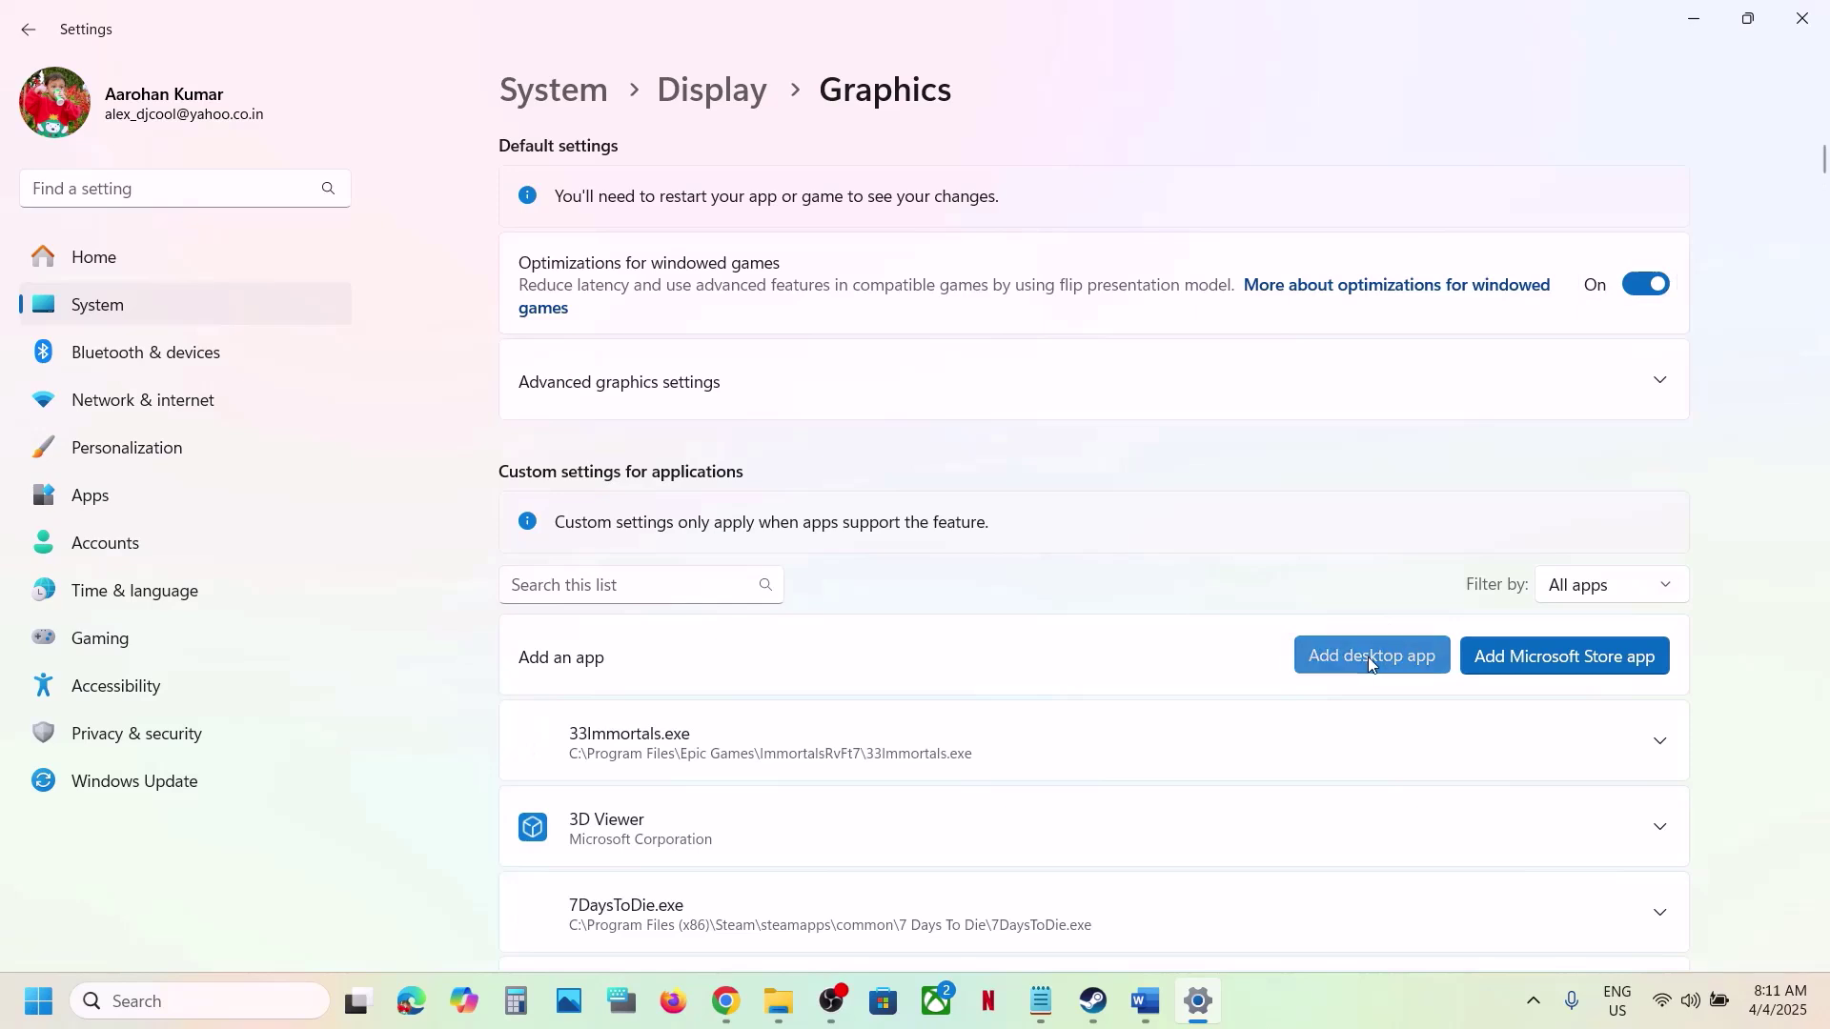
Add tlou-ii from the steamapps\common\The Last of Us Part II folder as a desktop app with custom graphics settings
click(1369, 656)
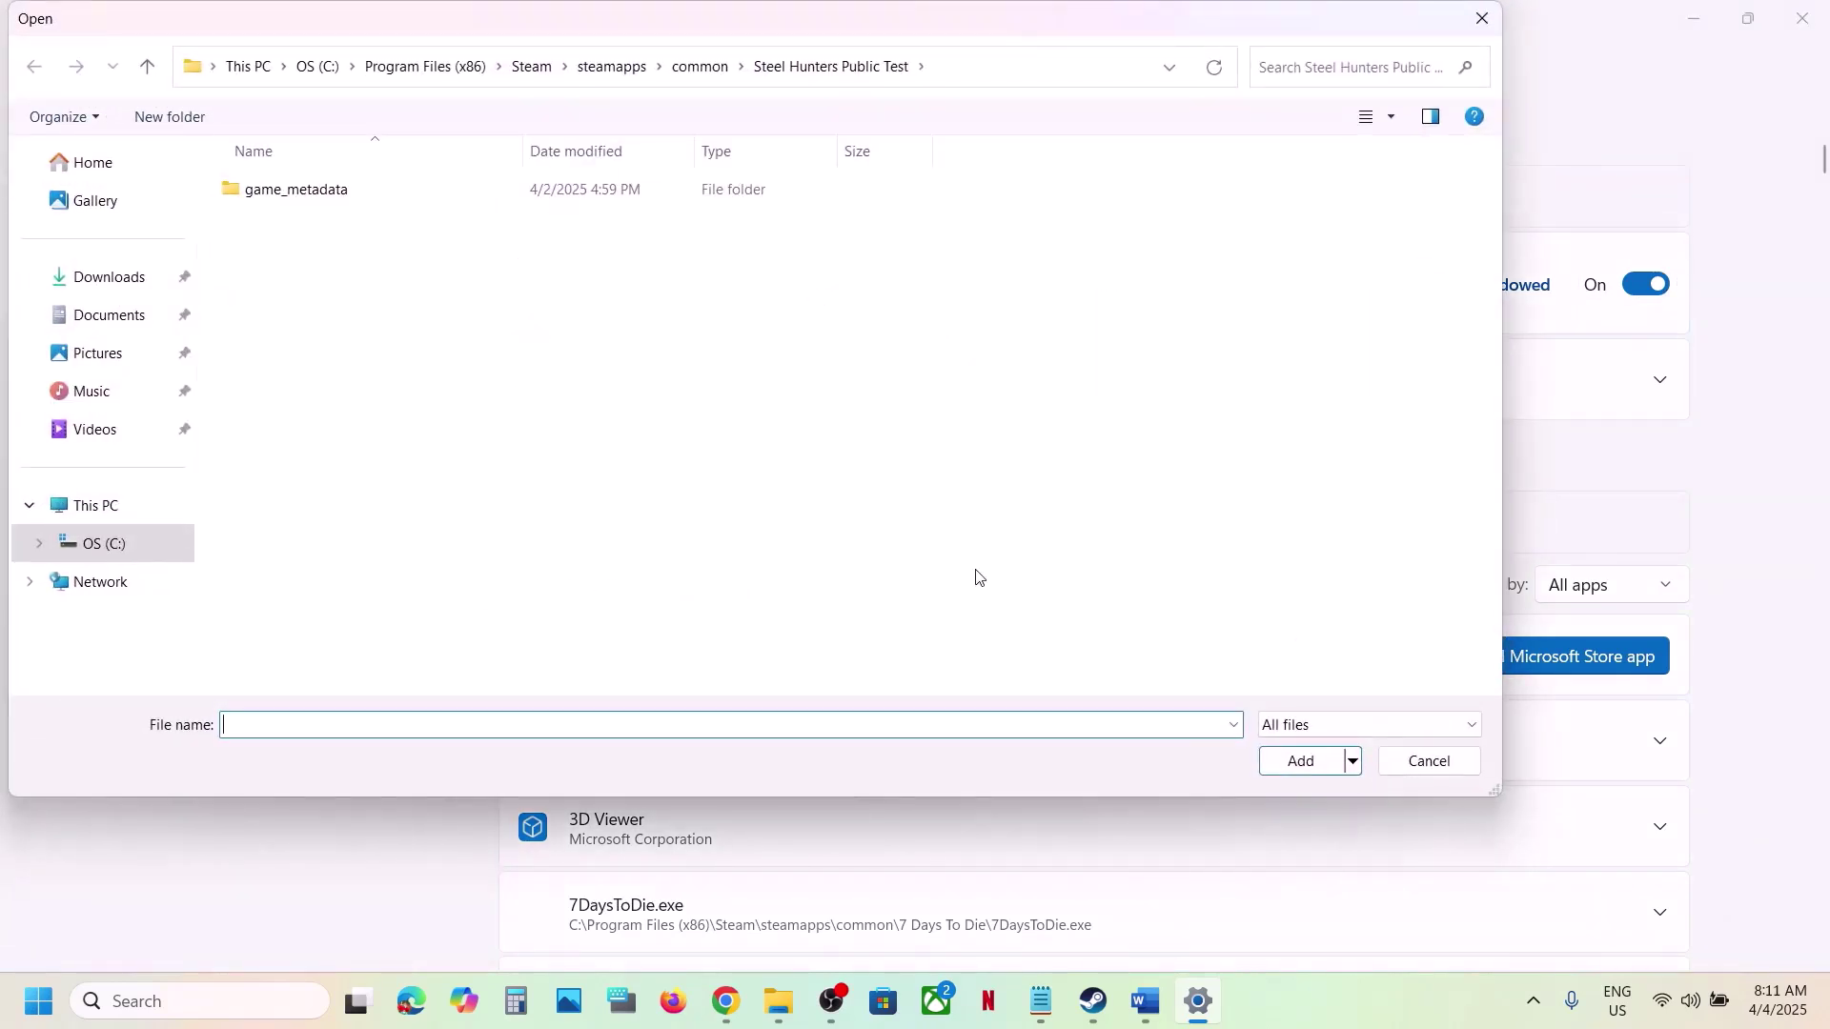
click(700, 67)
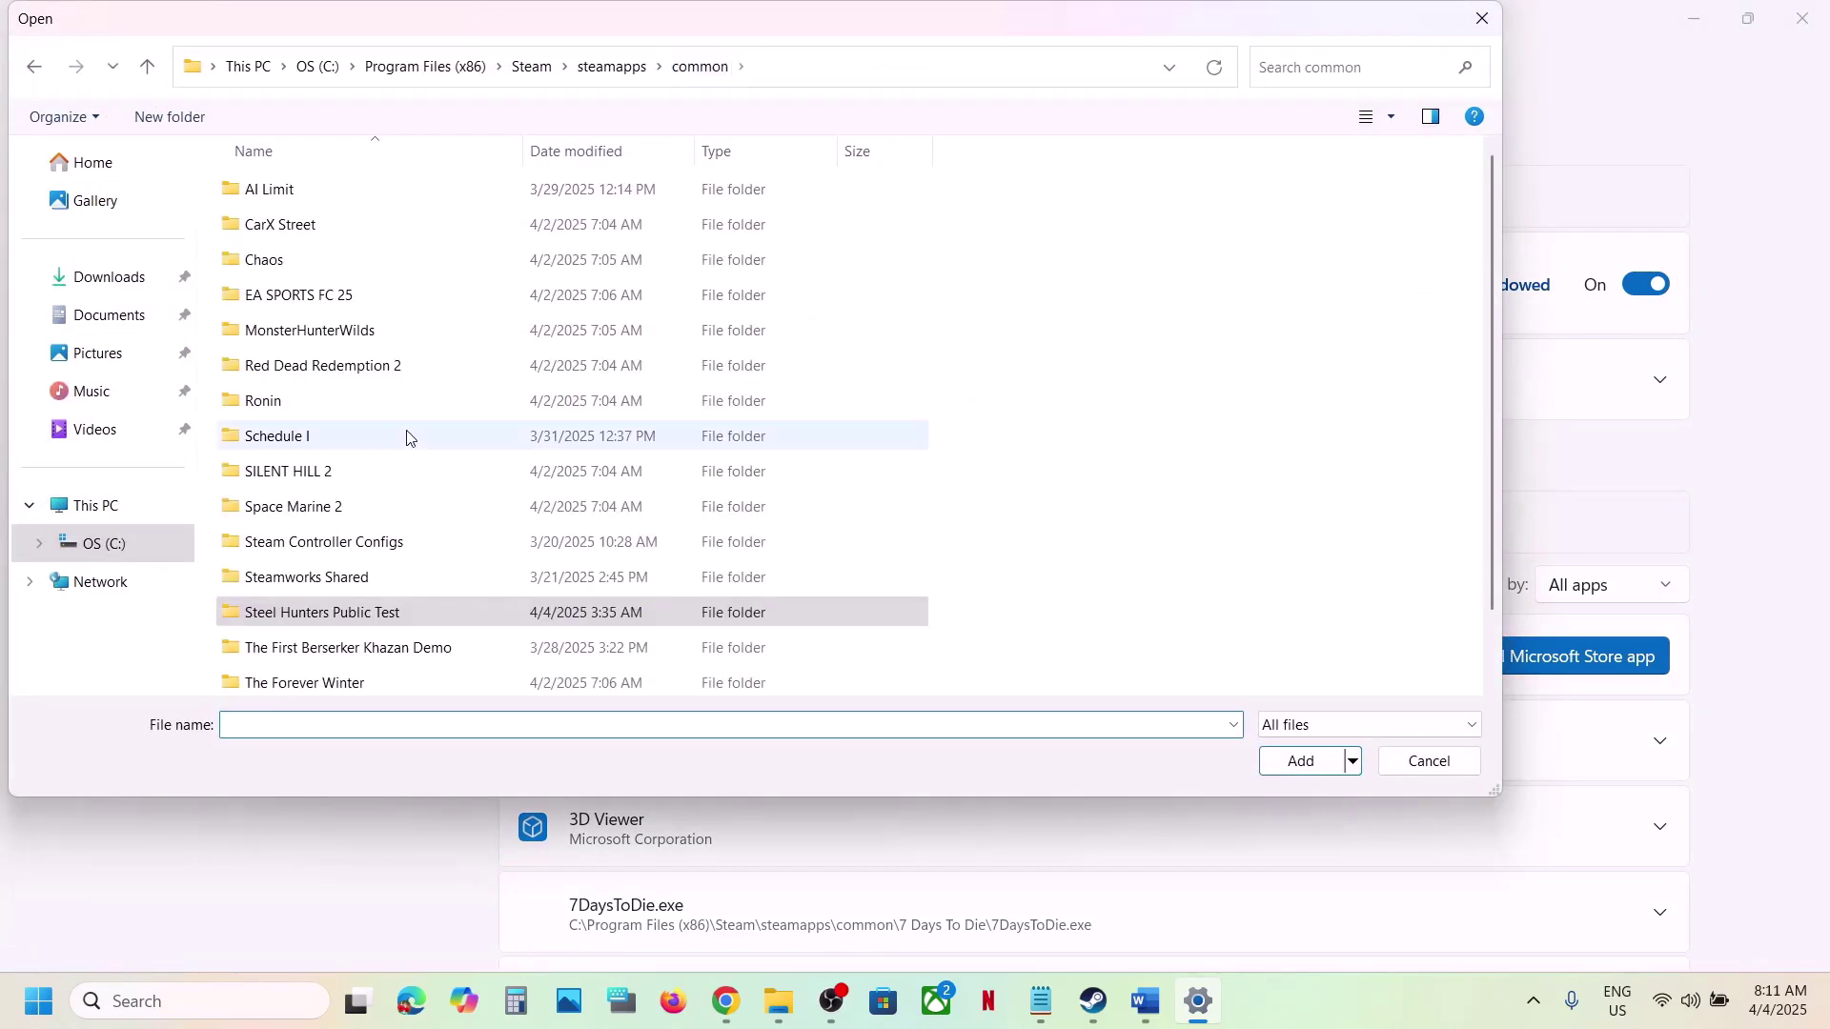
double_click(398, 646)
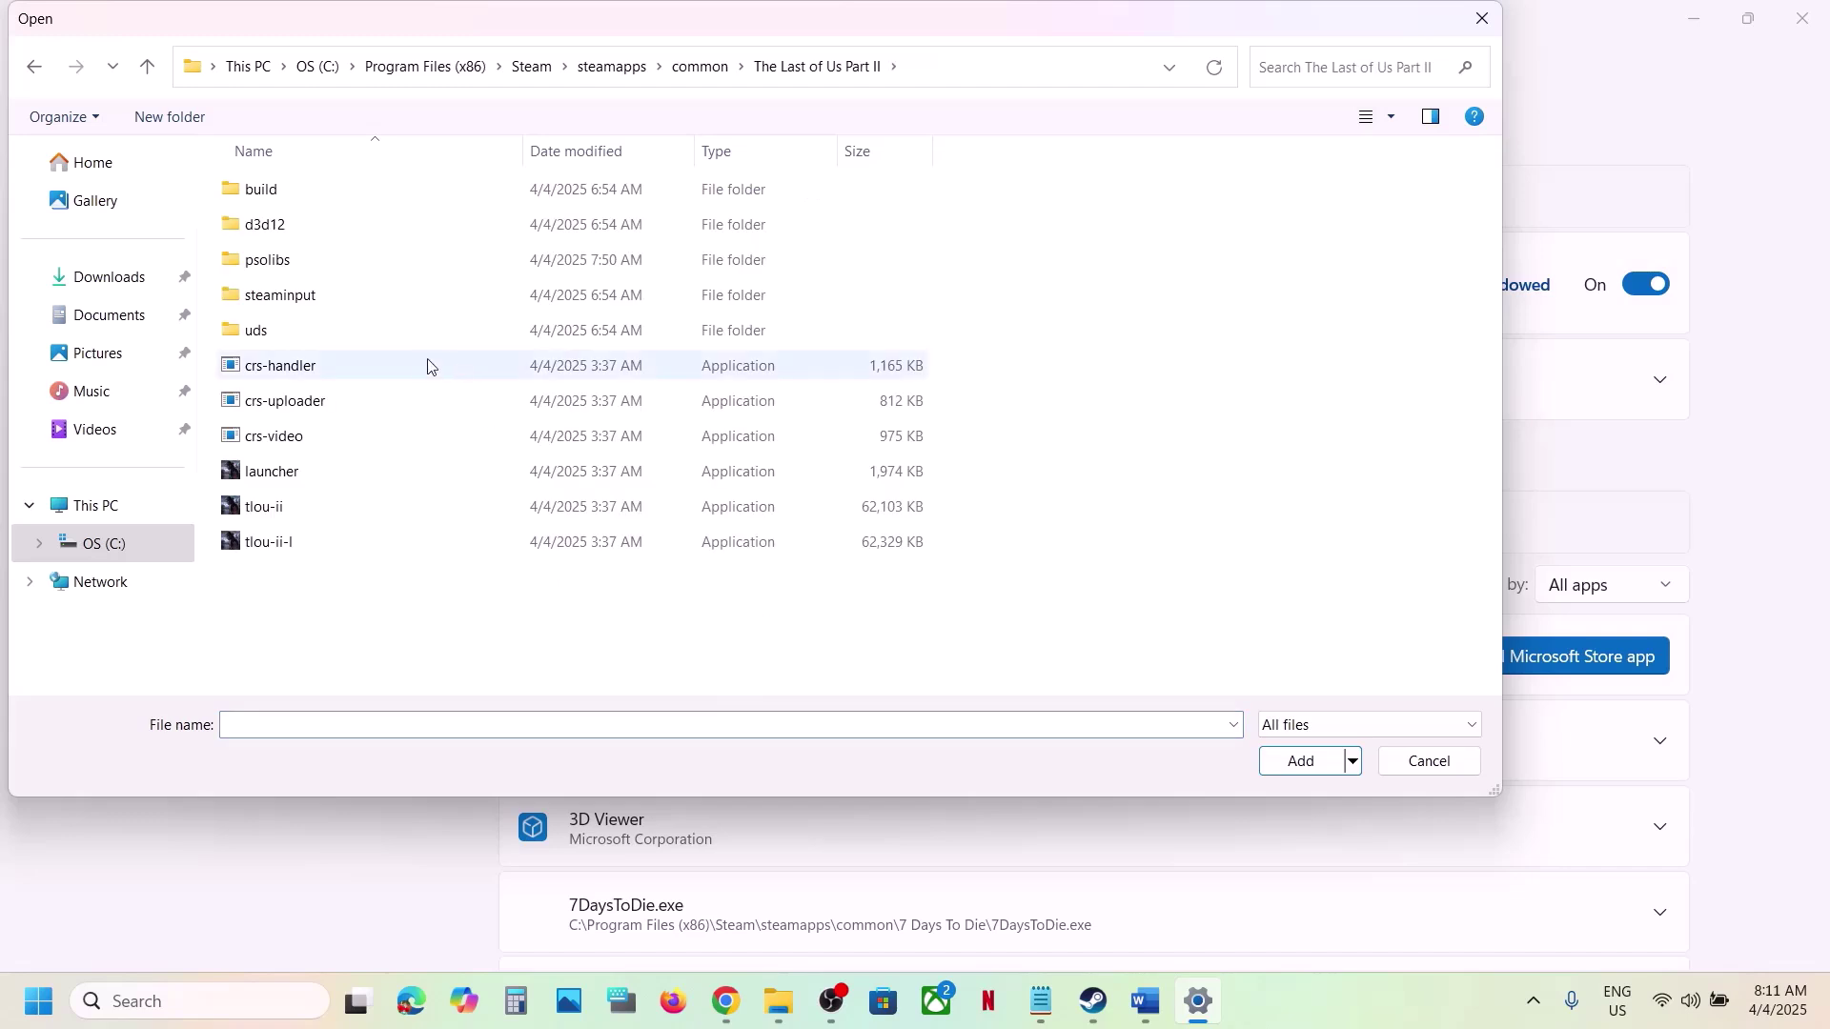
click(300, 510)
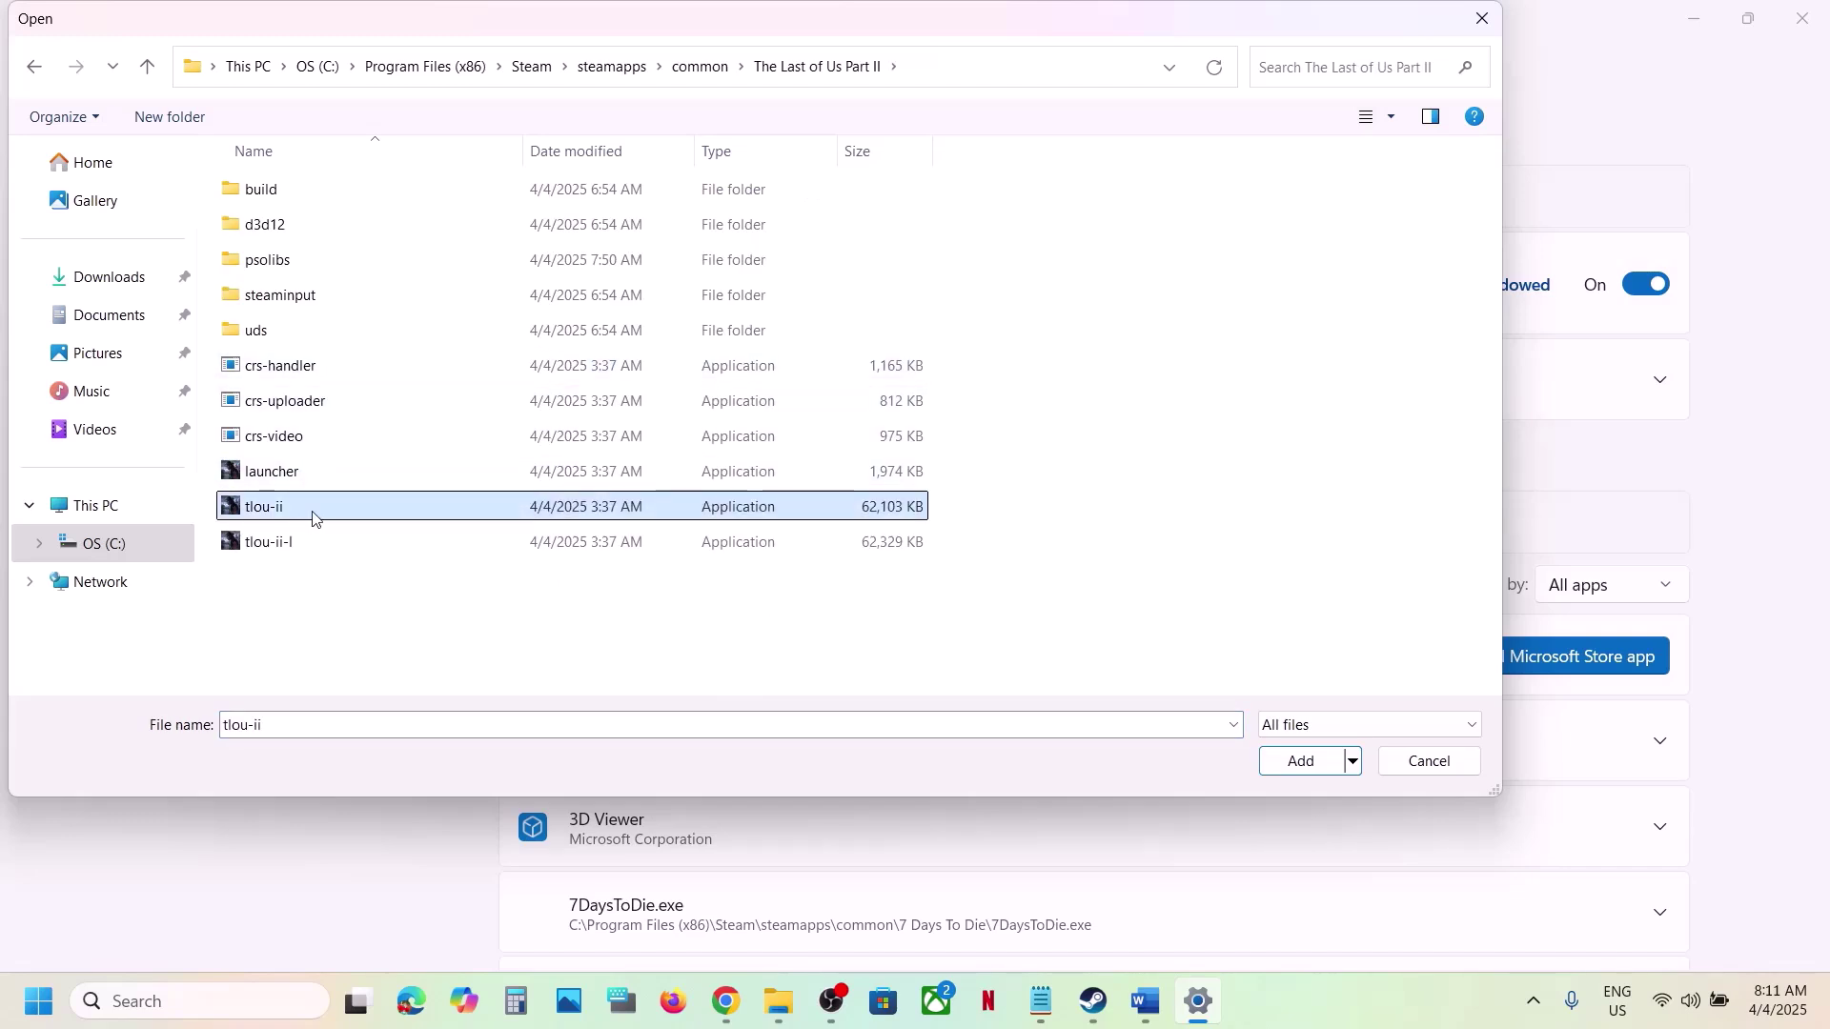
click(1298, 760)
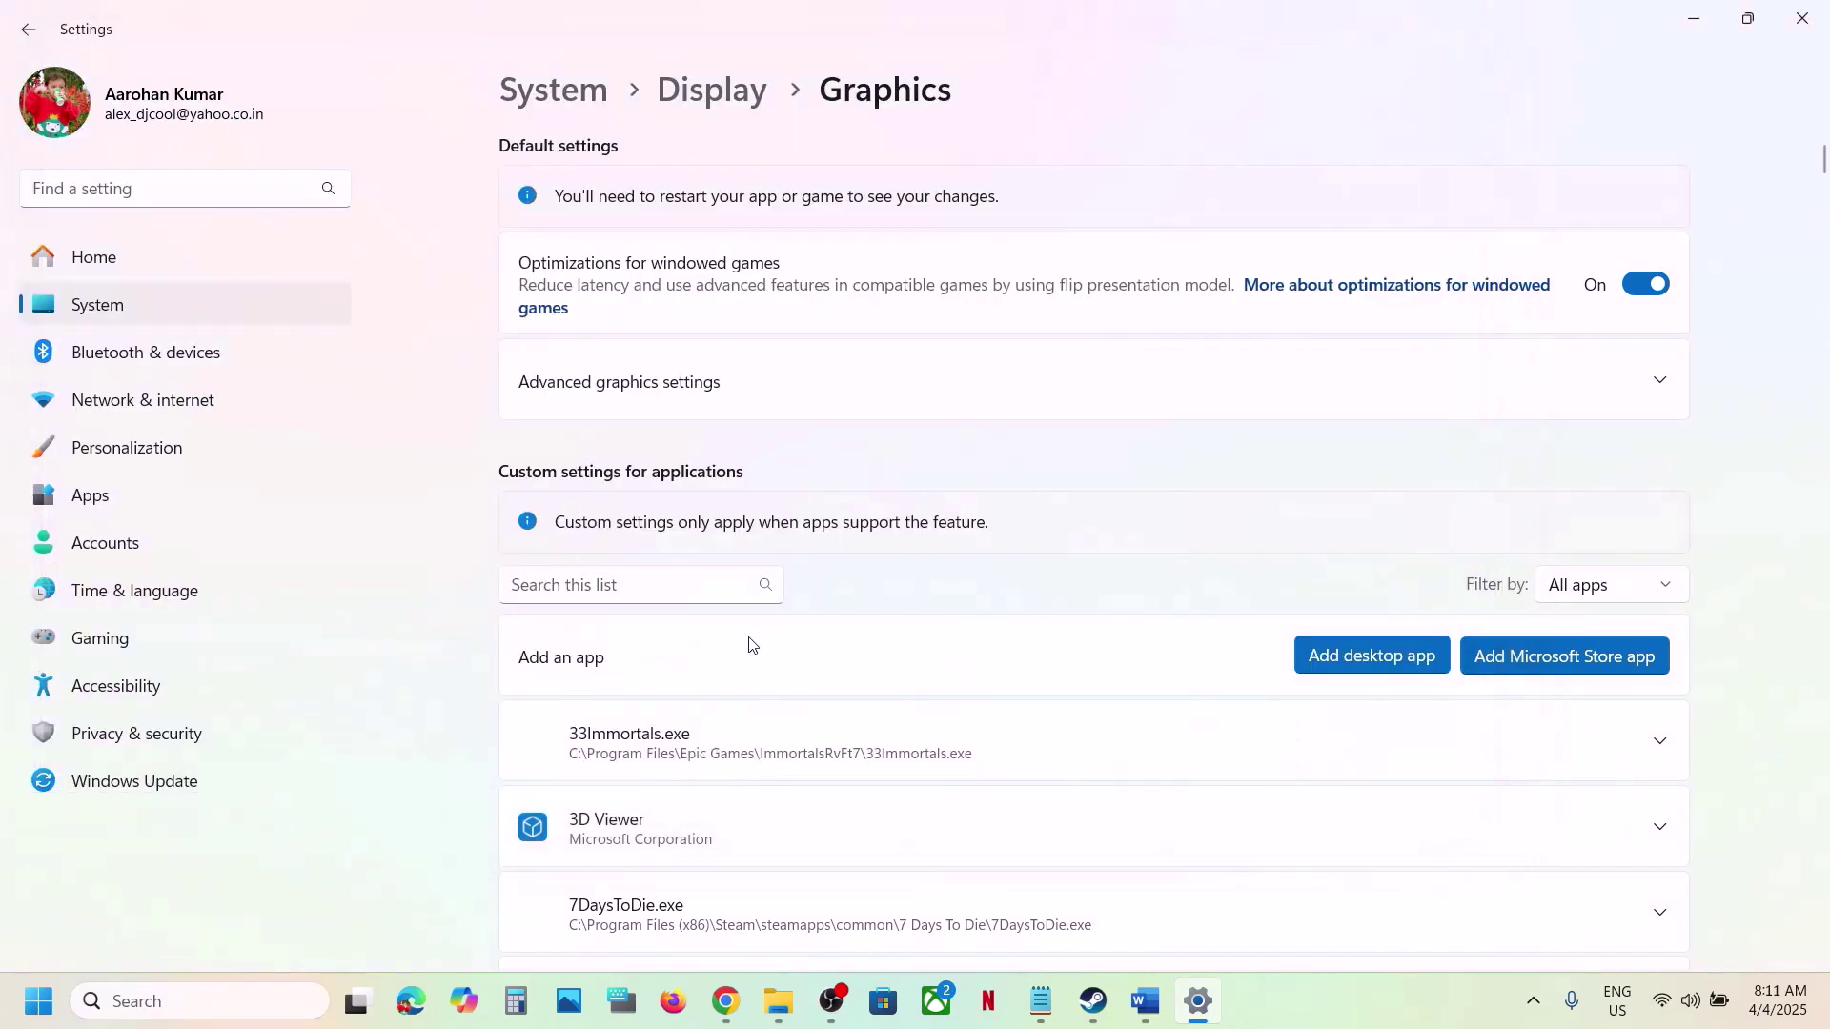
Find The Last of Us Part II in the app list and set its GPU preference to High Performance (NVIDIA GeForce RTX 3050 Laptop GPU)
scroll(749, 644, down, 5)
scroll(749, 644, down, 15)
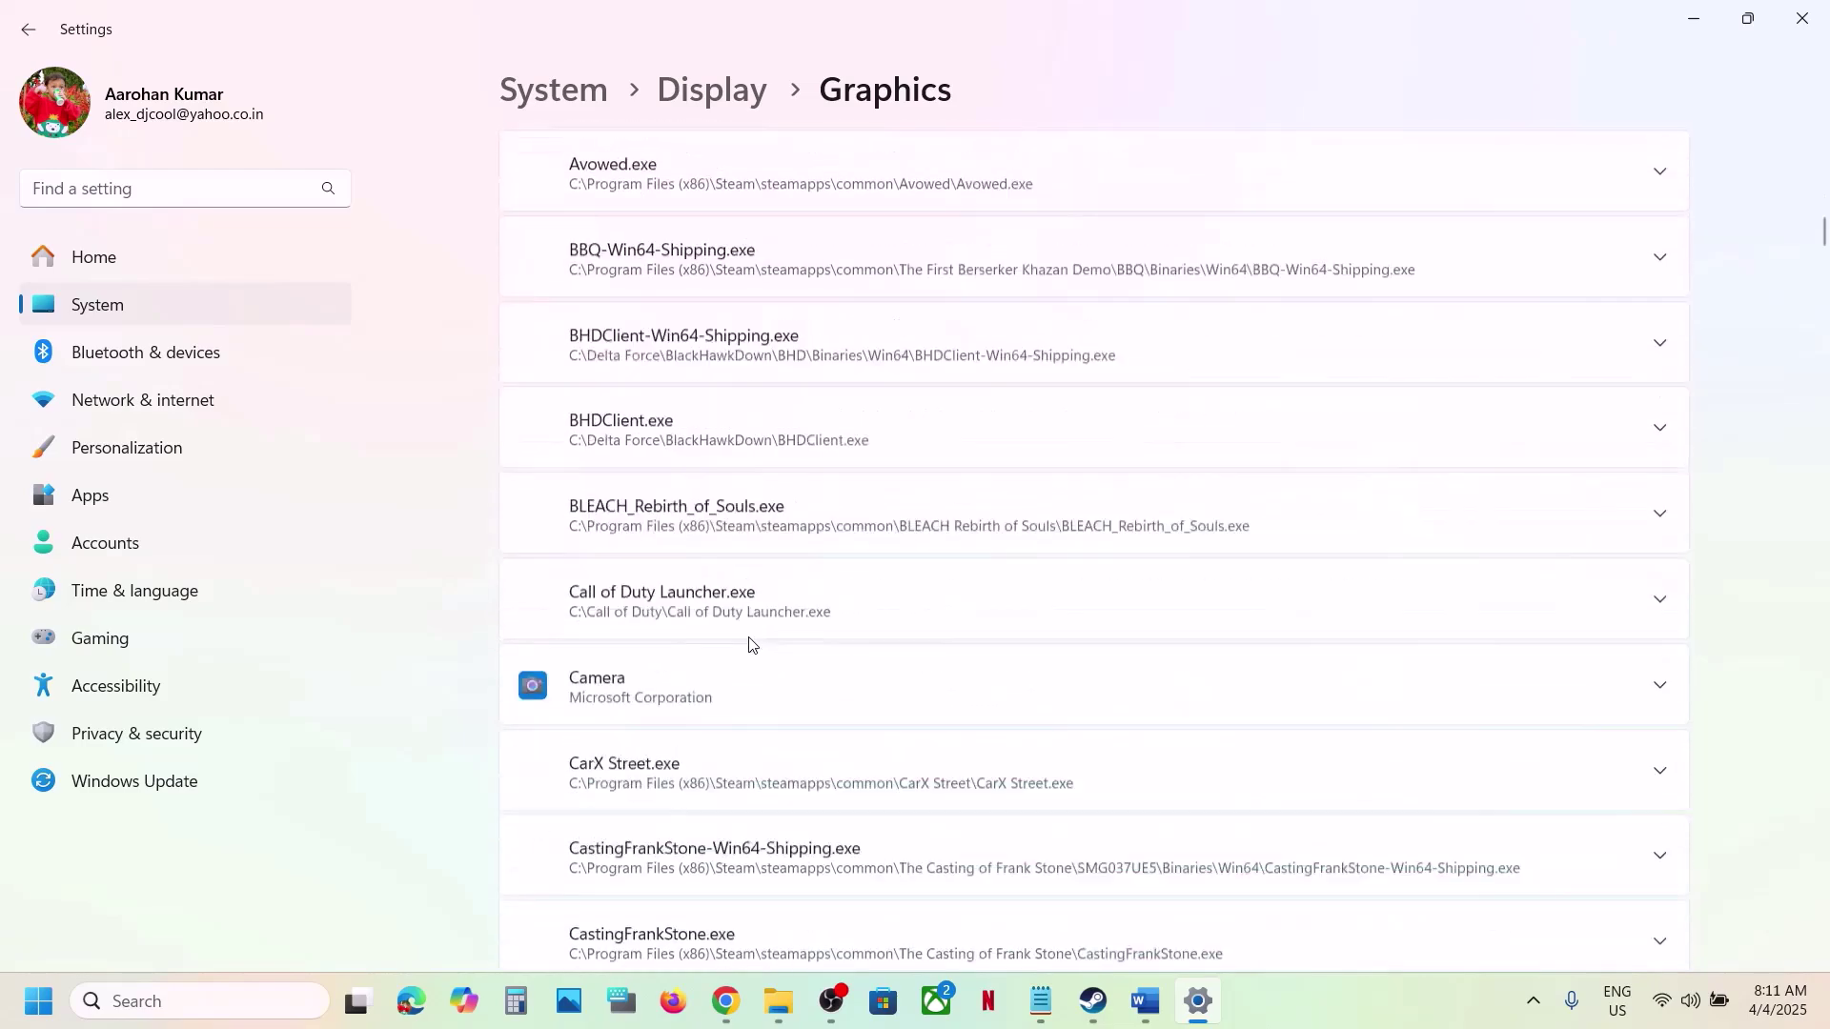
scroll(749, 644, down, 20)
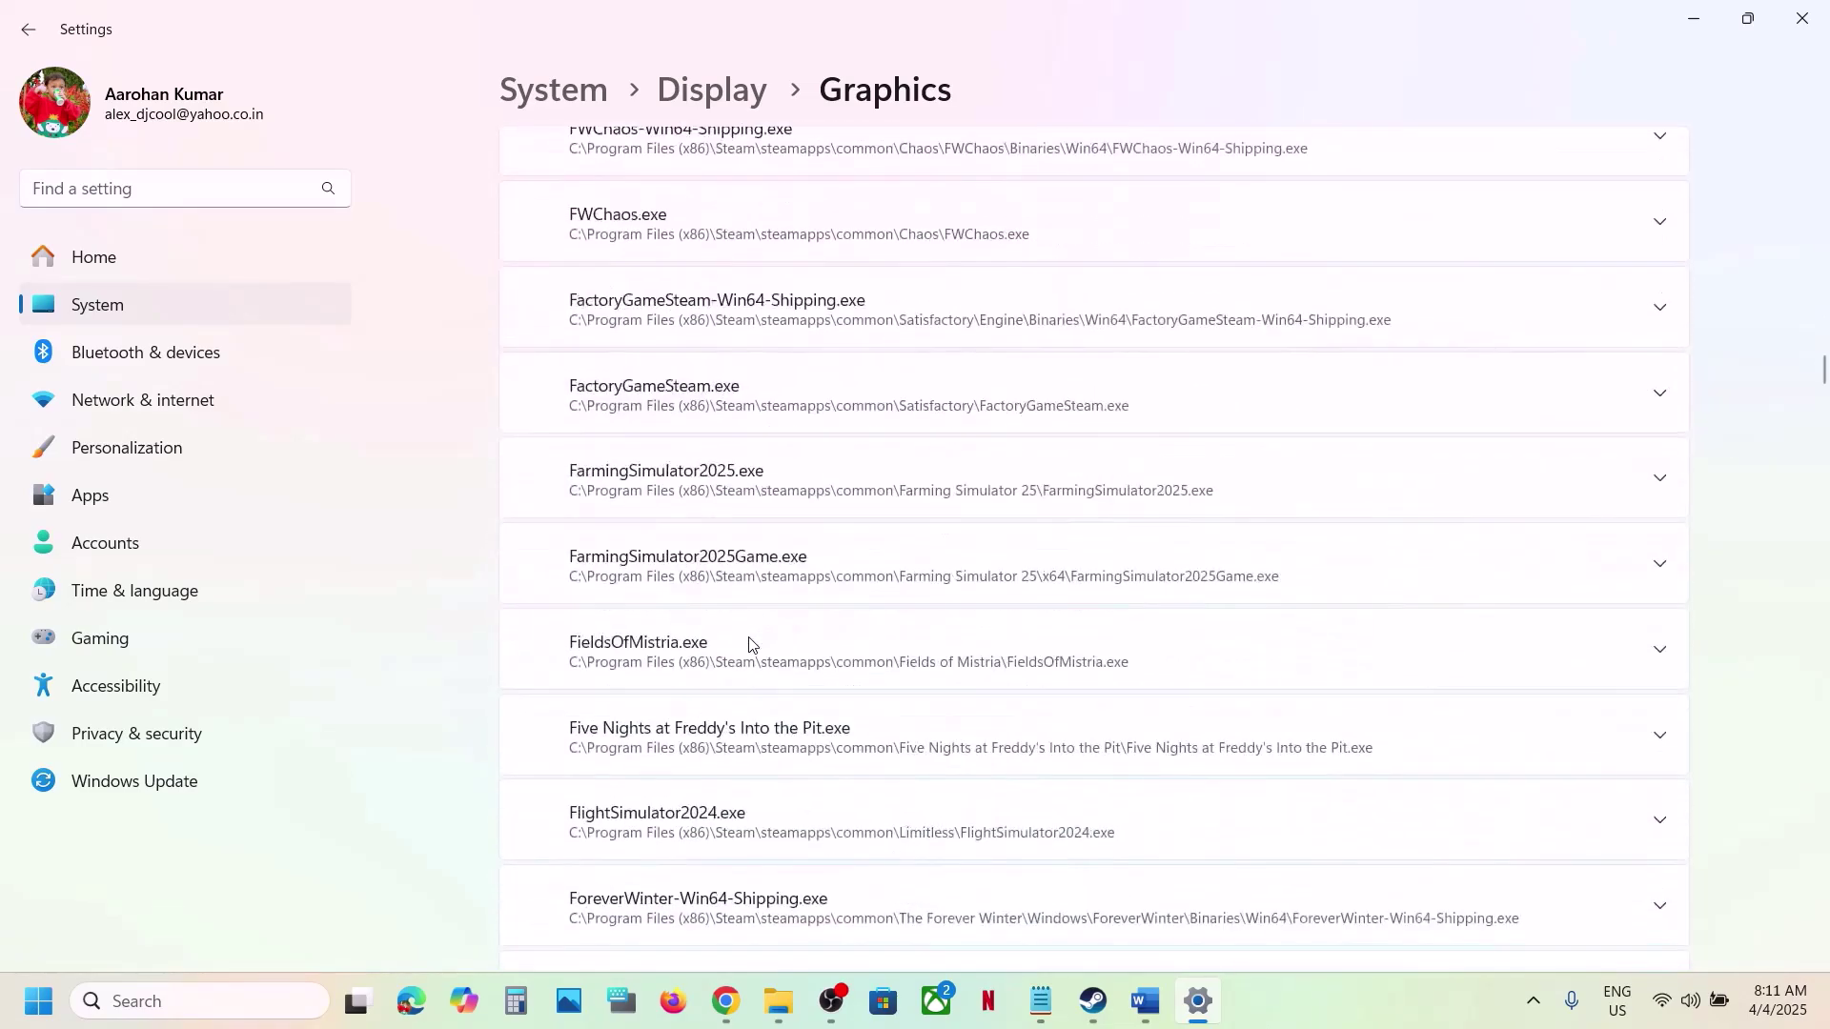
scroll(749, 645, down, 20)
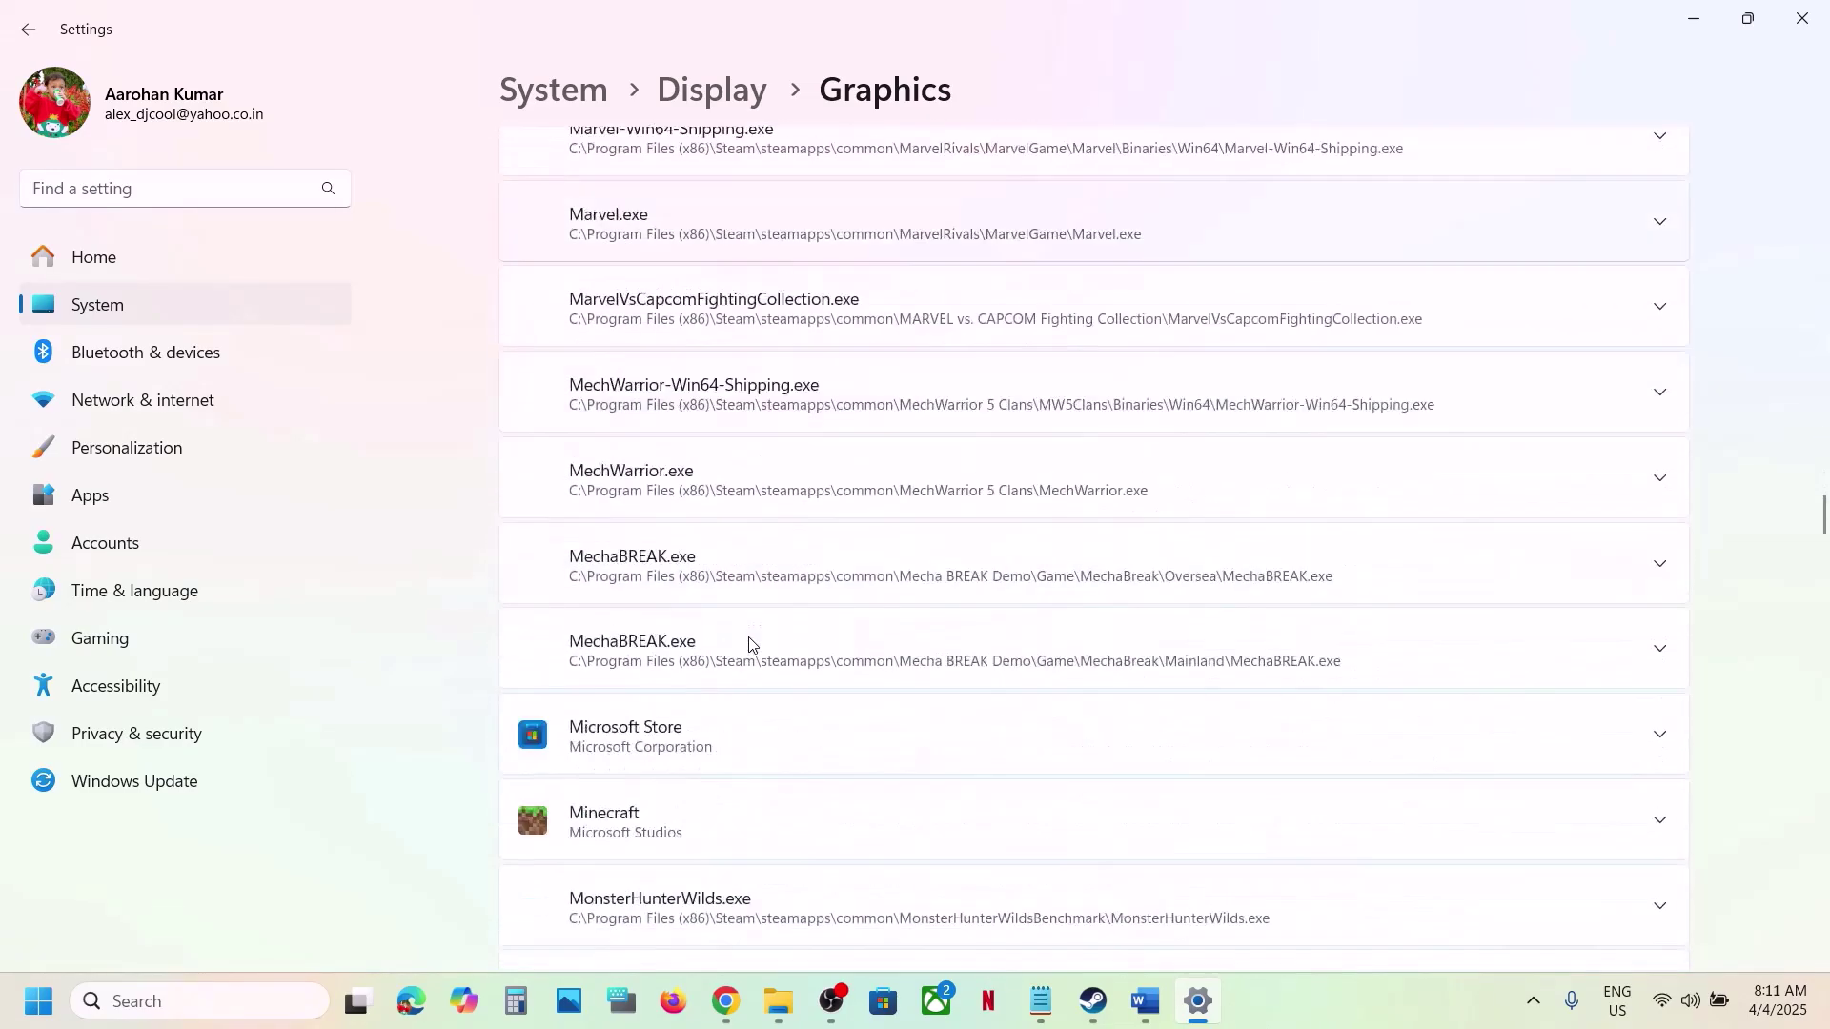
scroll(749, 645, down, 20)
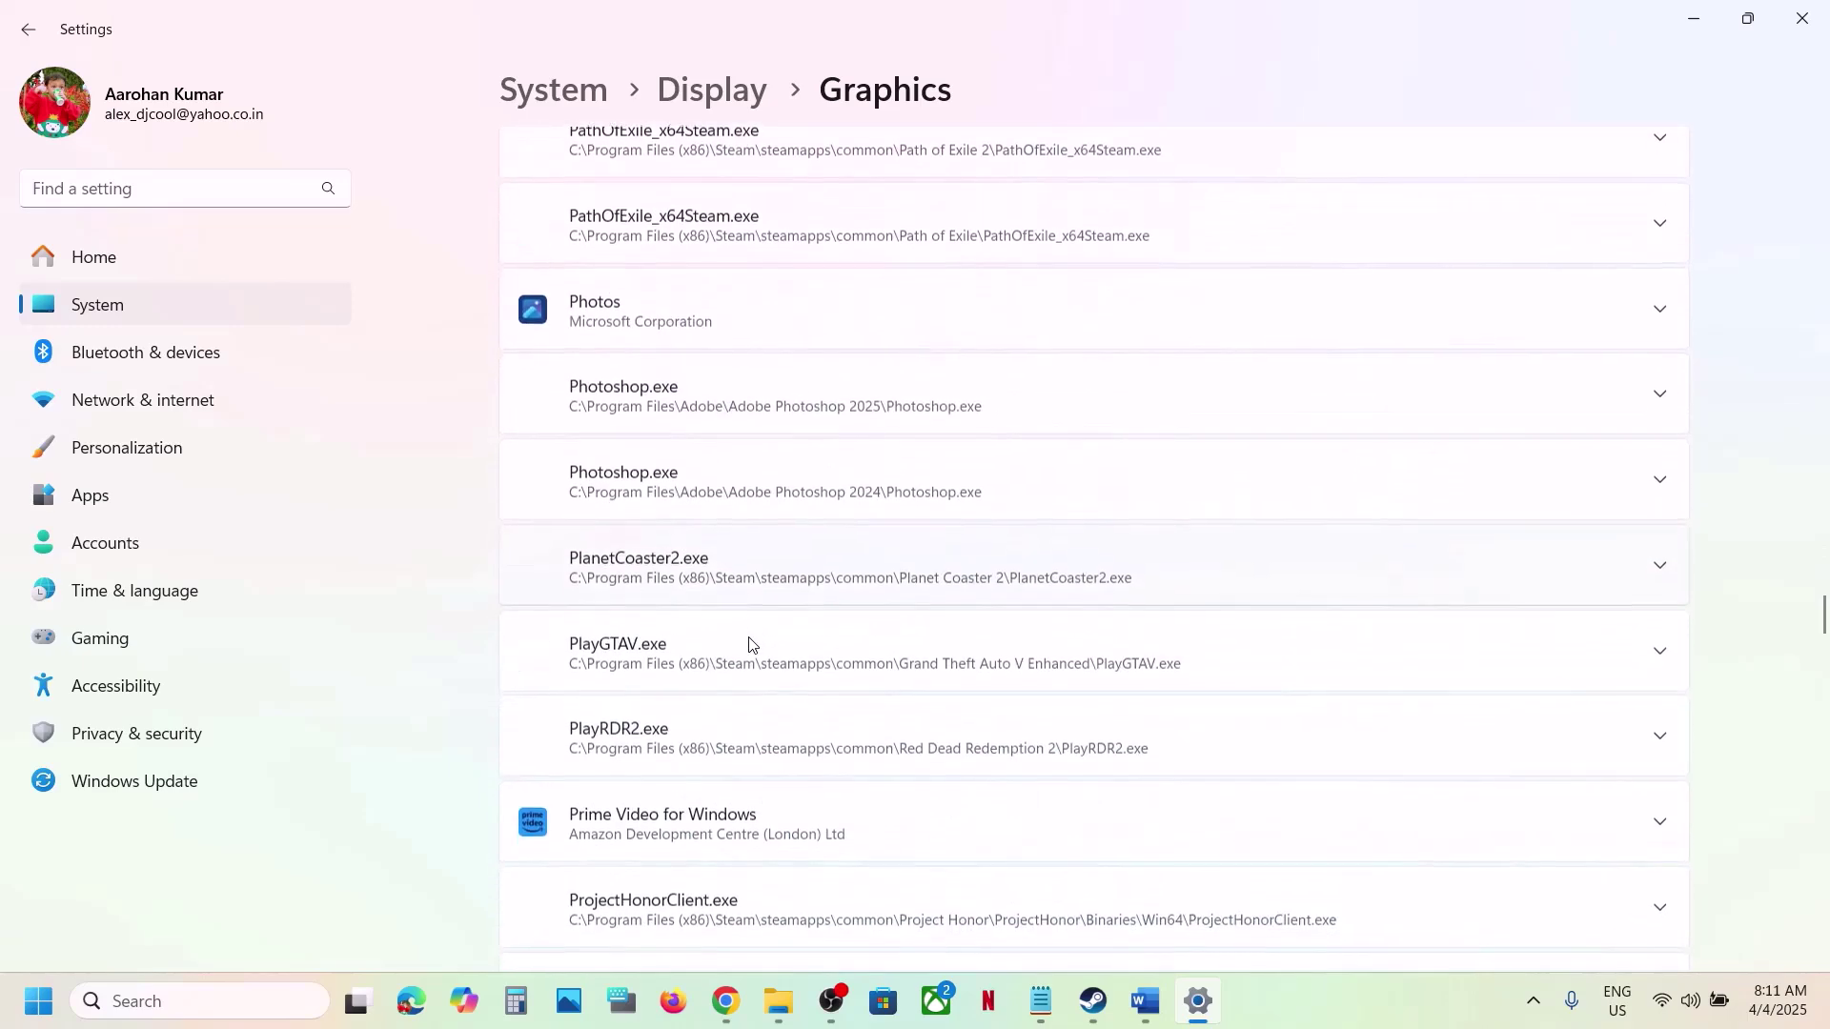
scroll(749, 645, down, 20)
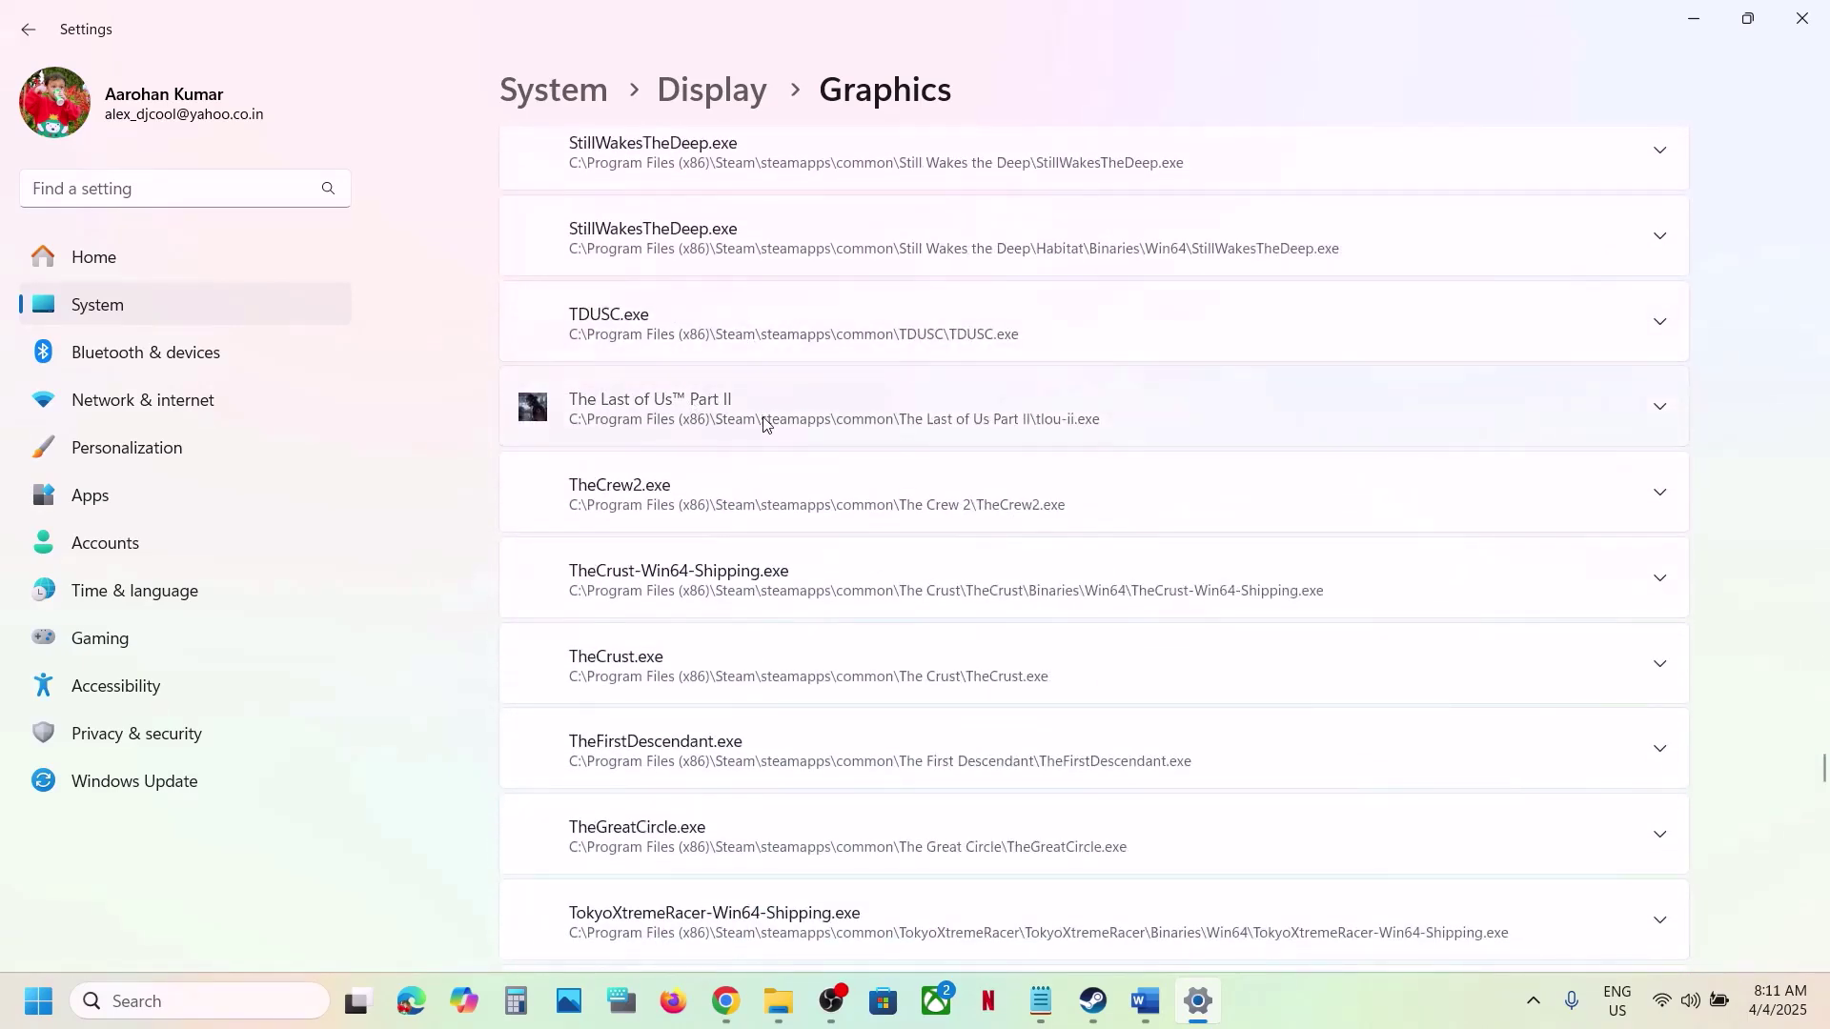
scroll(760, 420, up, 3)
click(1150, 585)
scroll(1151, 586, down, 2)
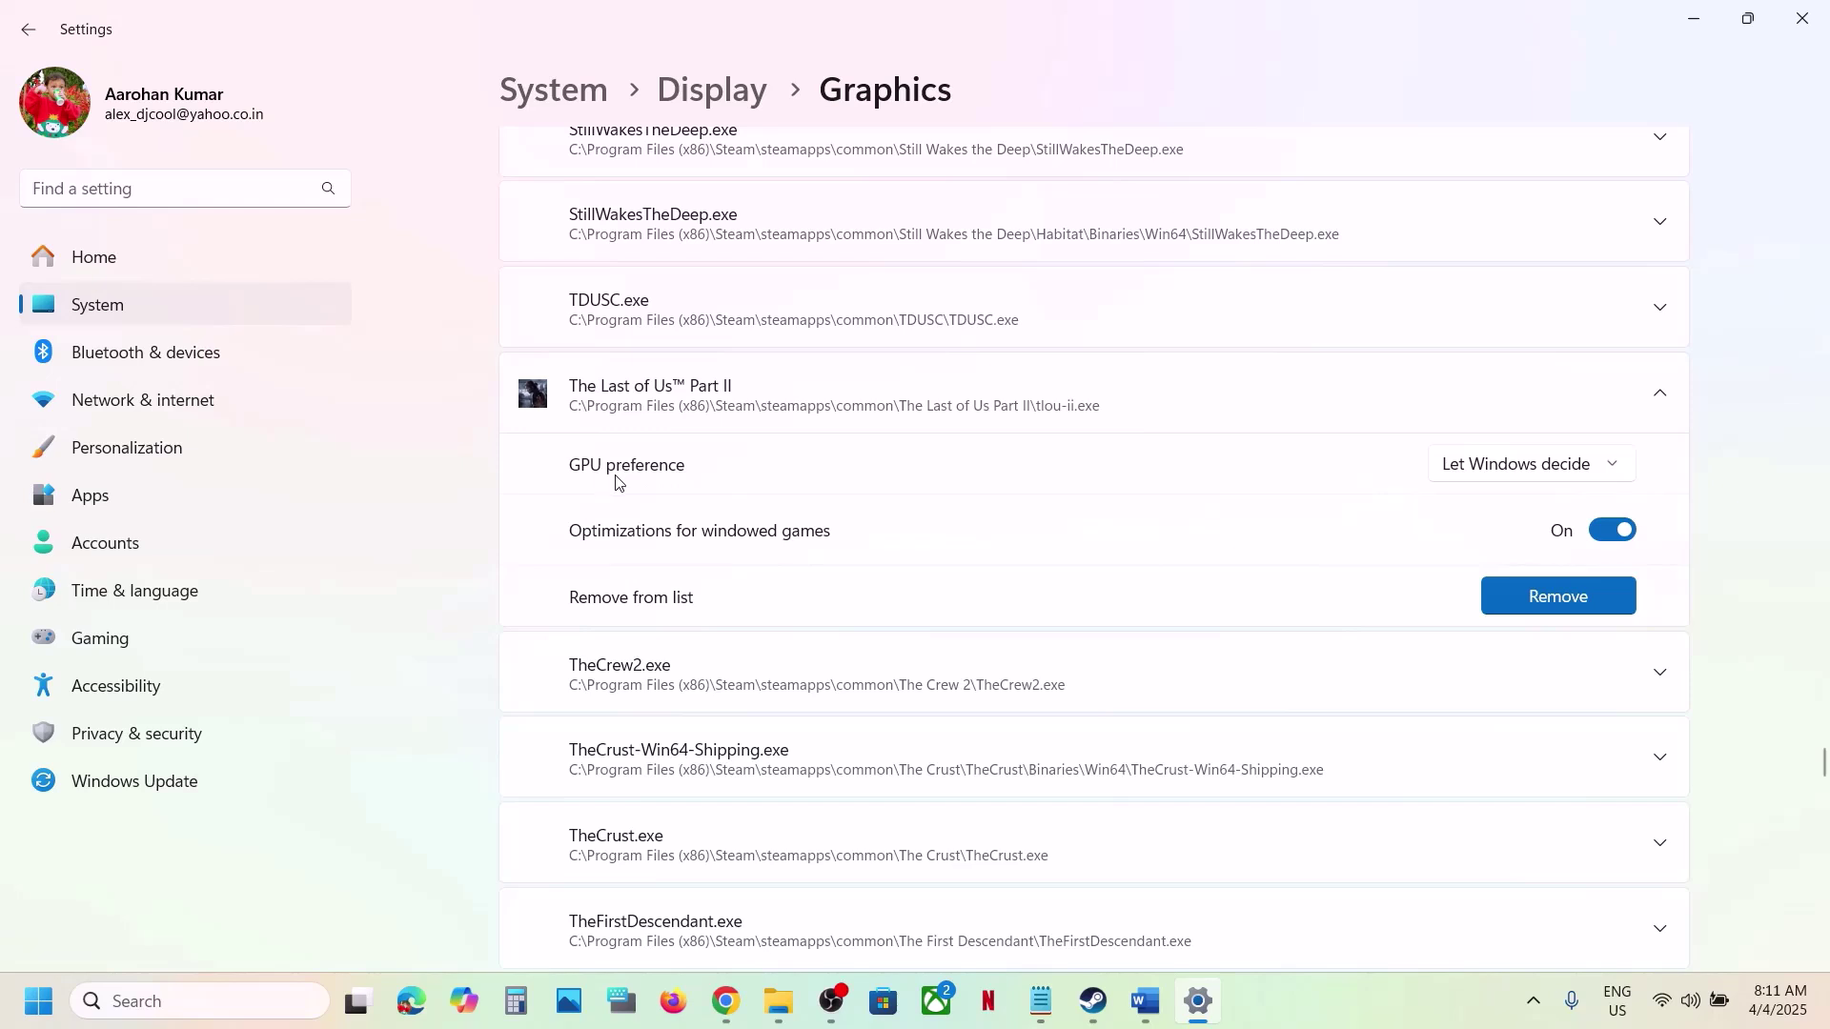
click(1519, 467)
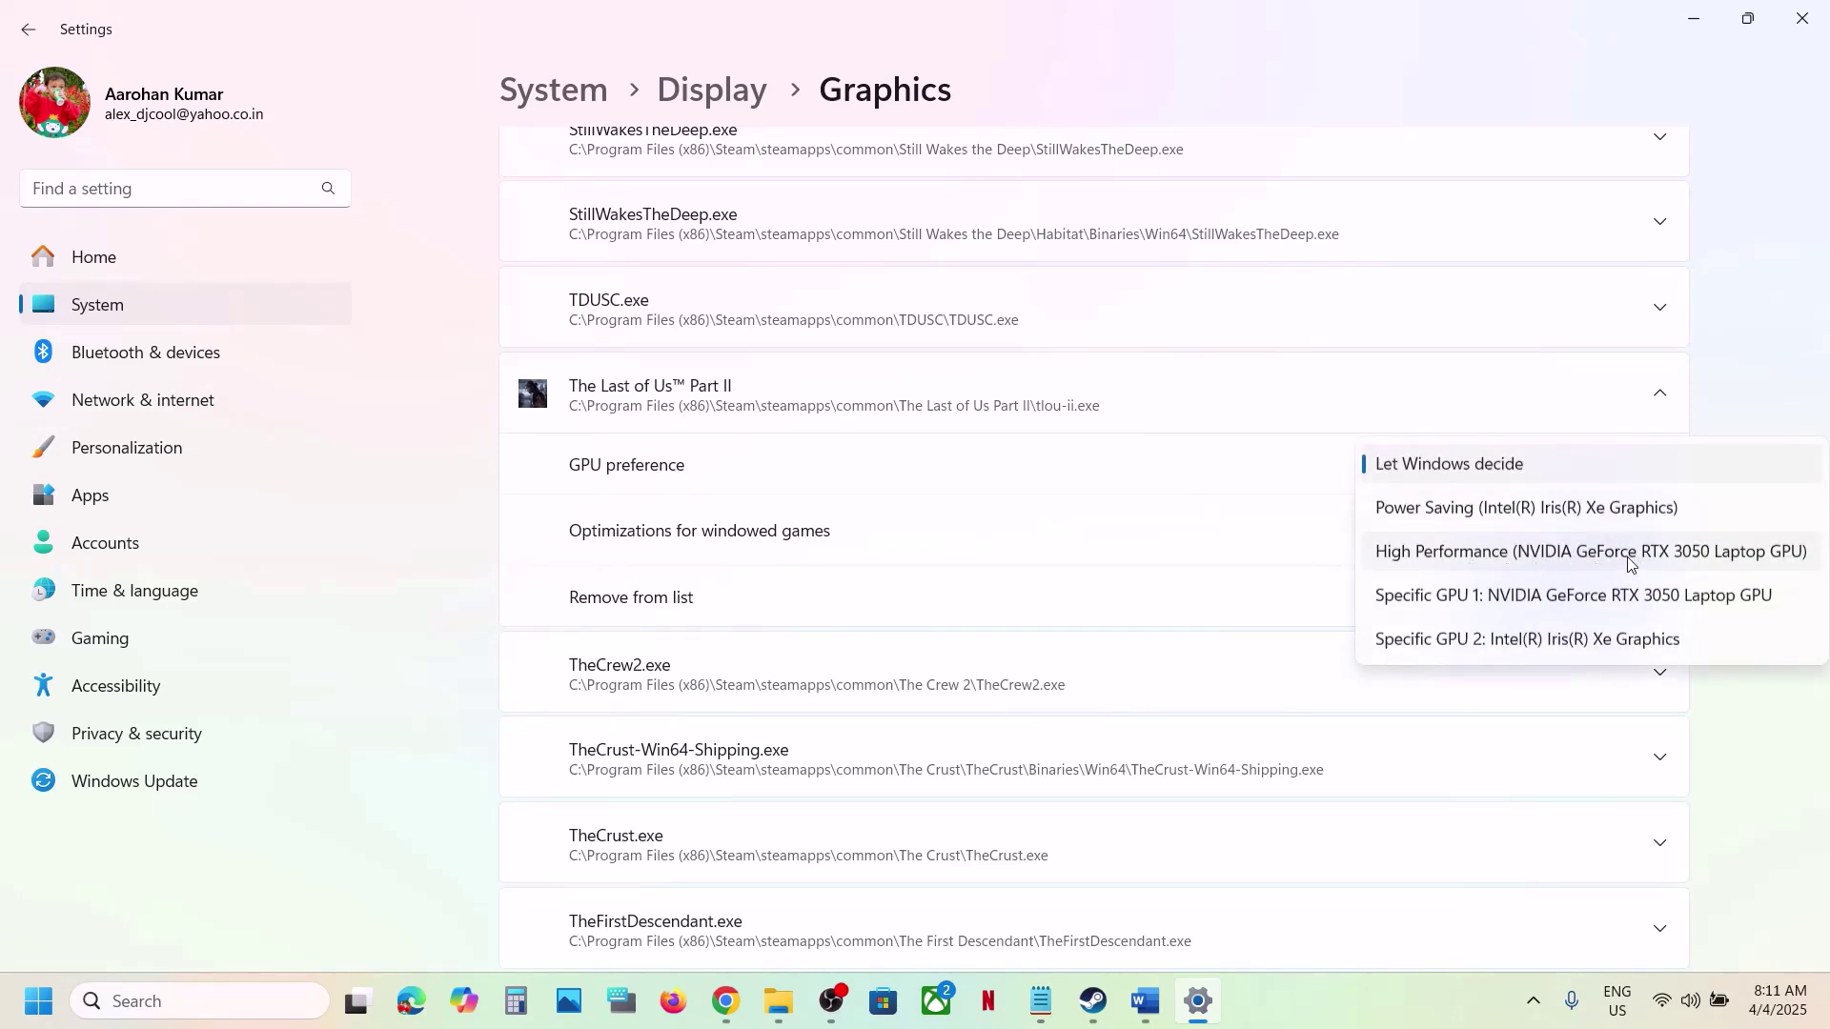
click(1587, 556)
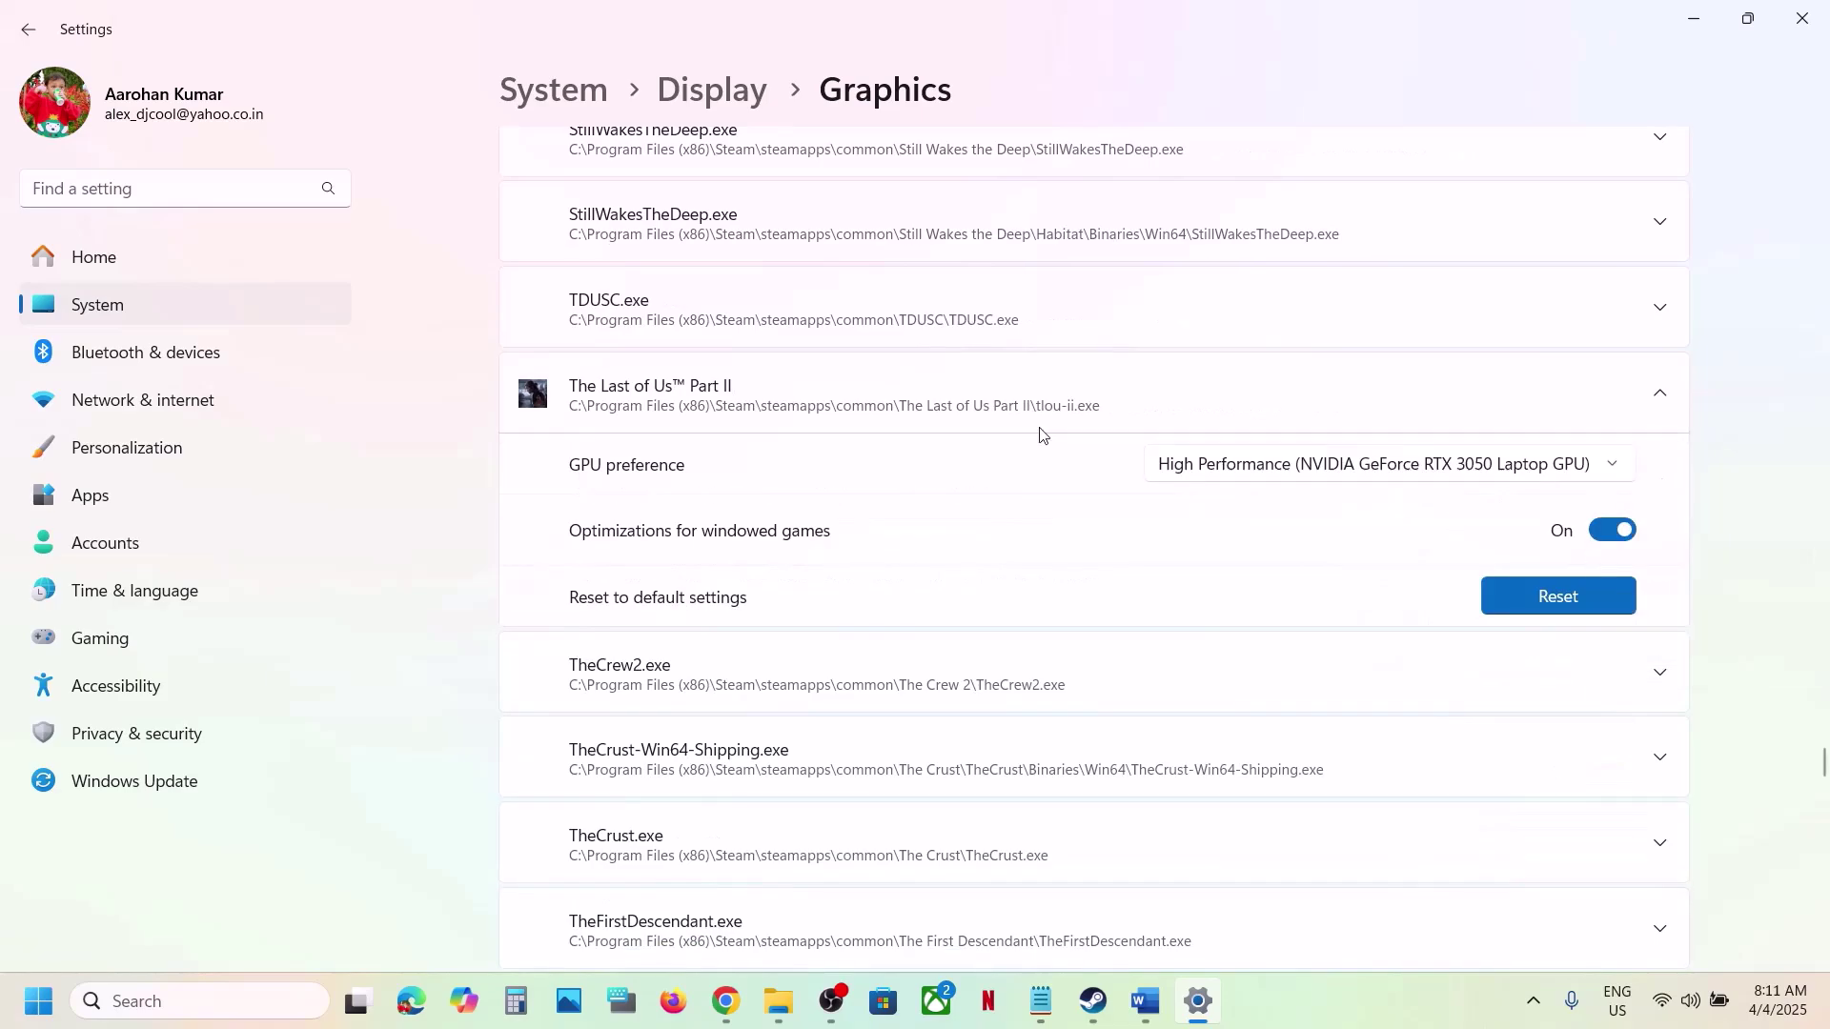
Add tlou-ii-l from the The Last of Us Part II folder as another desktop app with custom graphics settings
scroll(985, 440, up, 10)
scroll(985, 440, up, 20)
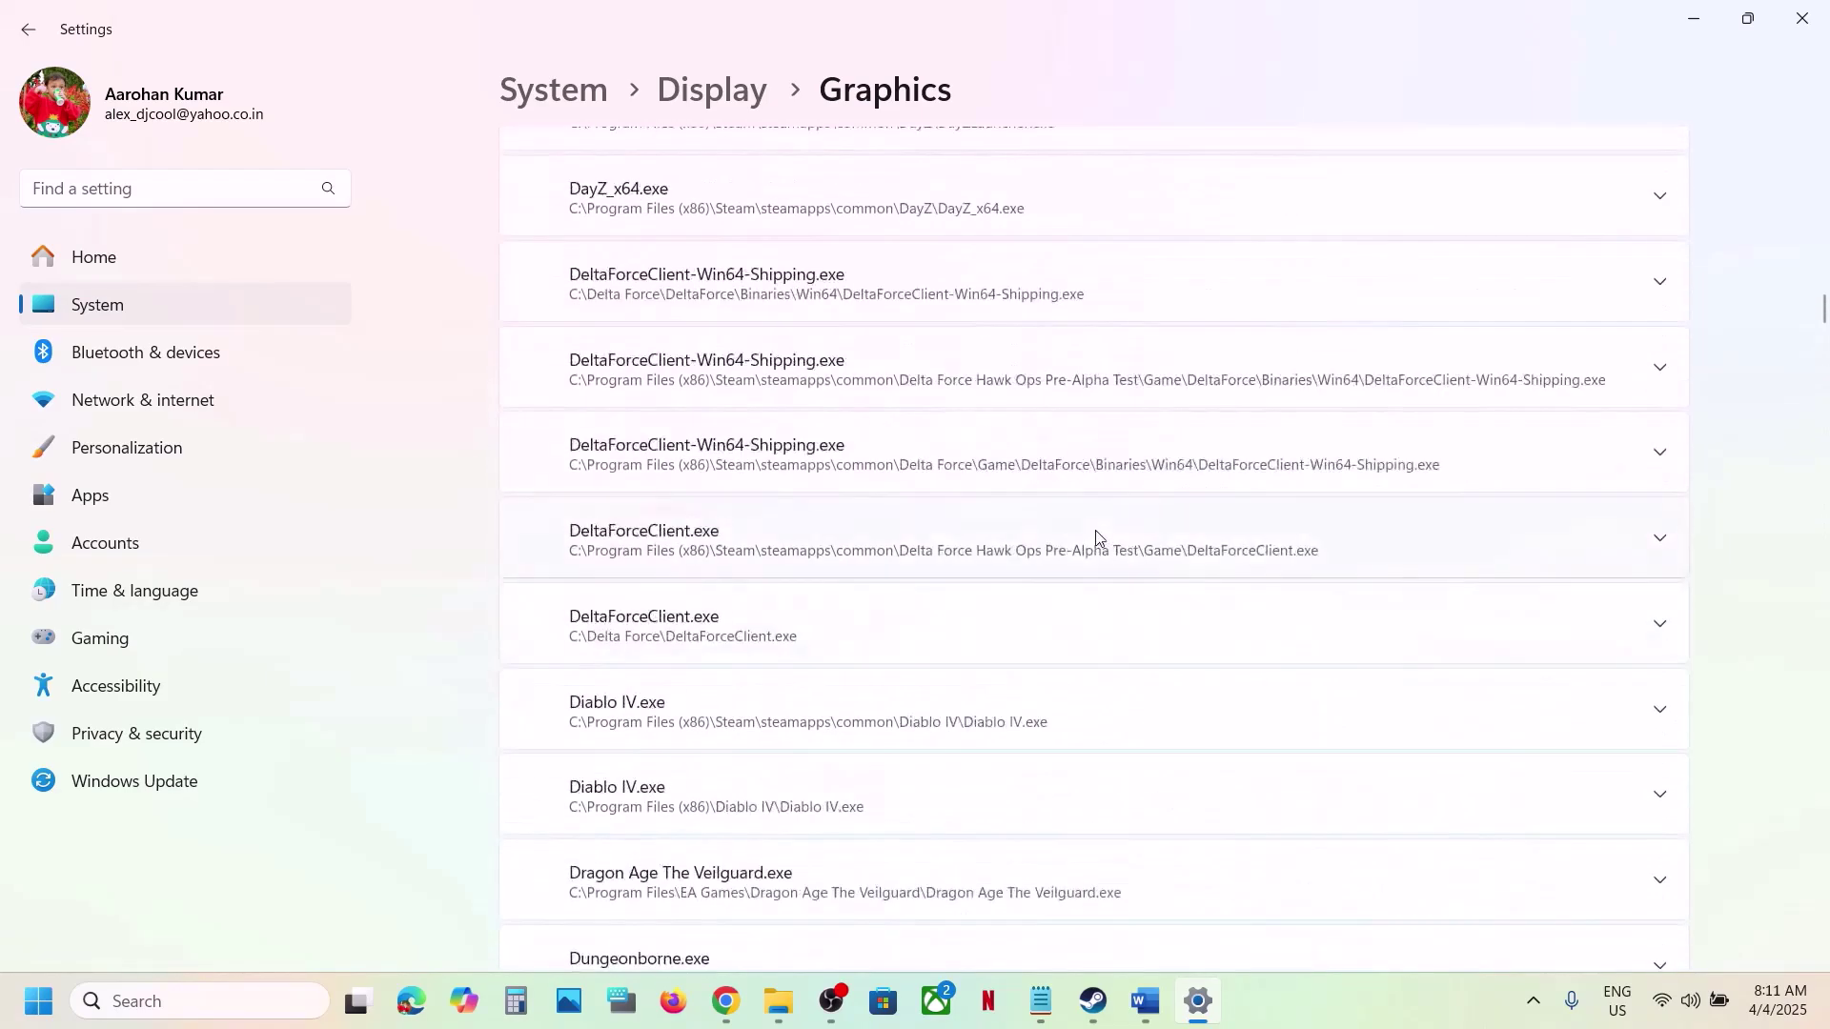
scroll(1096, 537, up, 4)
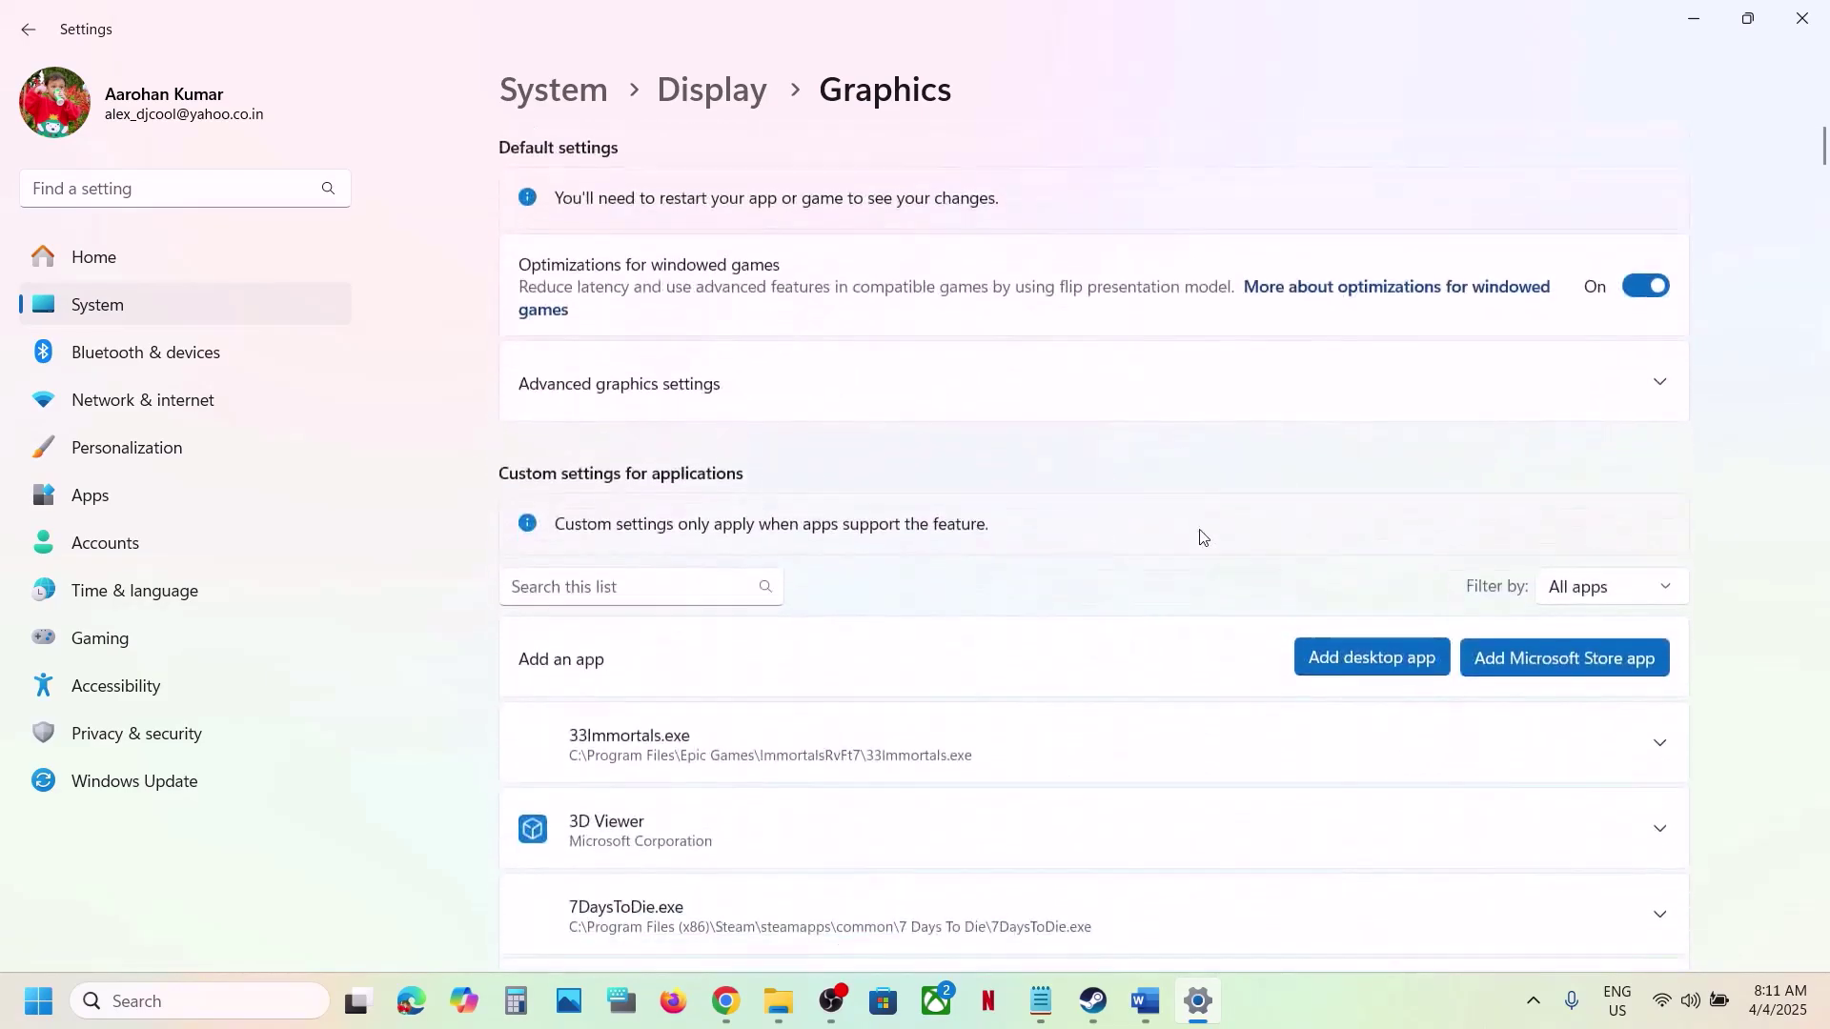
click(1397, 669)
click(289, 541)
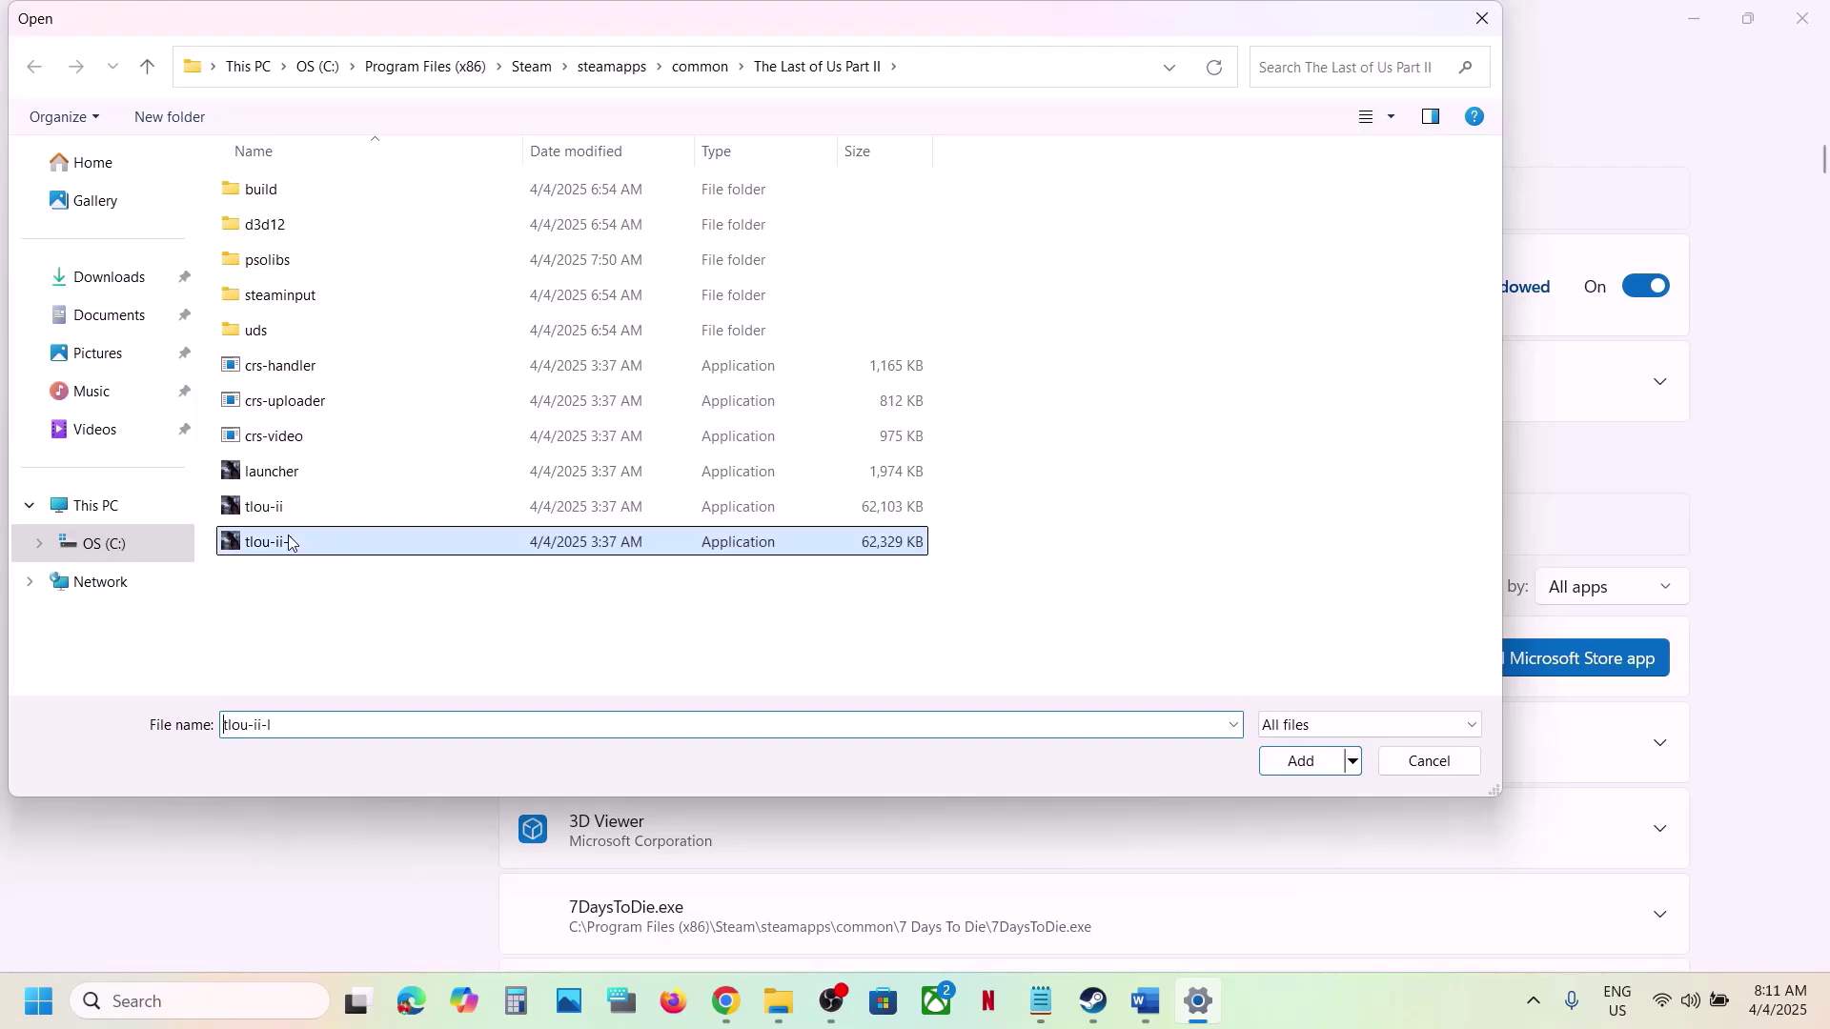
click(1299, 761)
Find the The Last of Us Part II entries in the custom app list and expand the one for tlou-ii.exe
scroll(870, 747, down, 3)
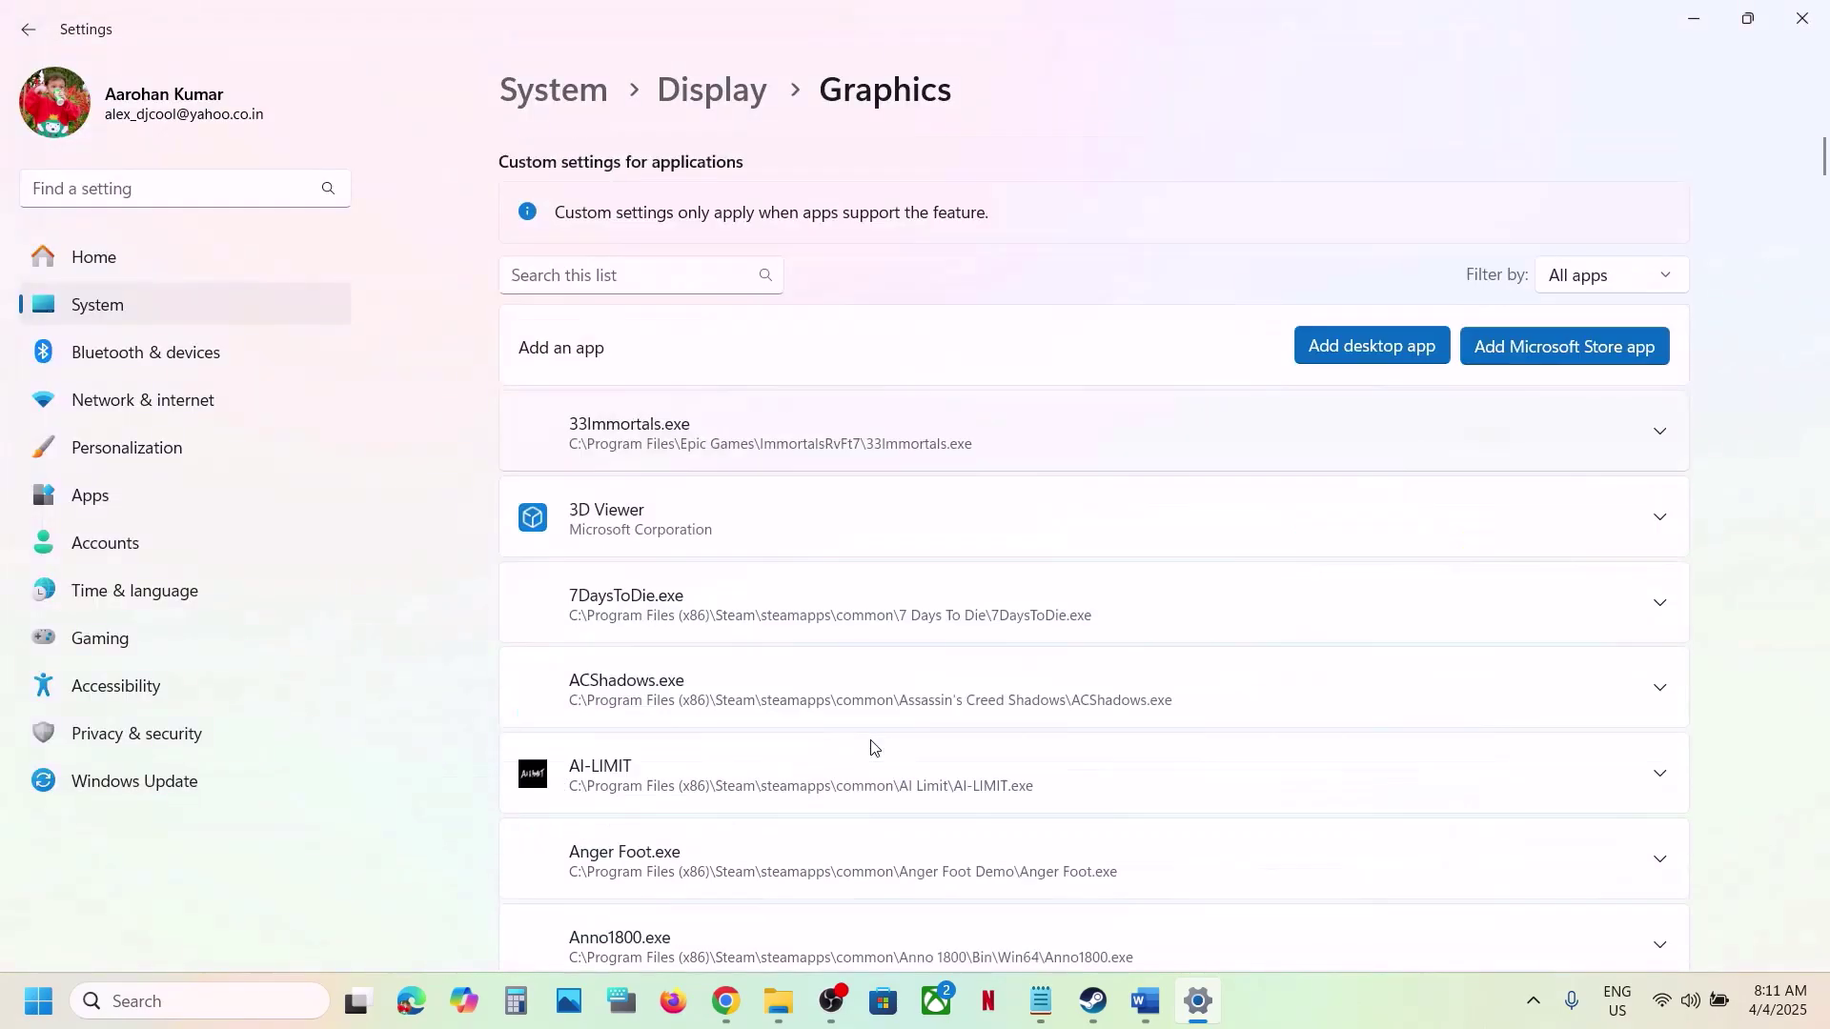
scroll(870, 747, down, 20)
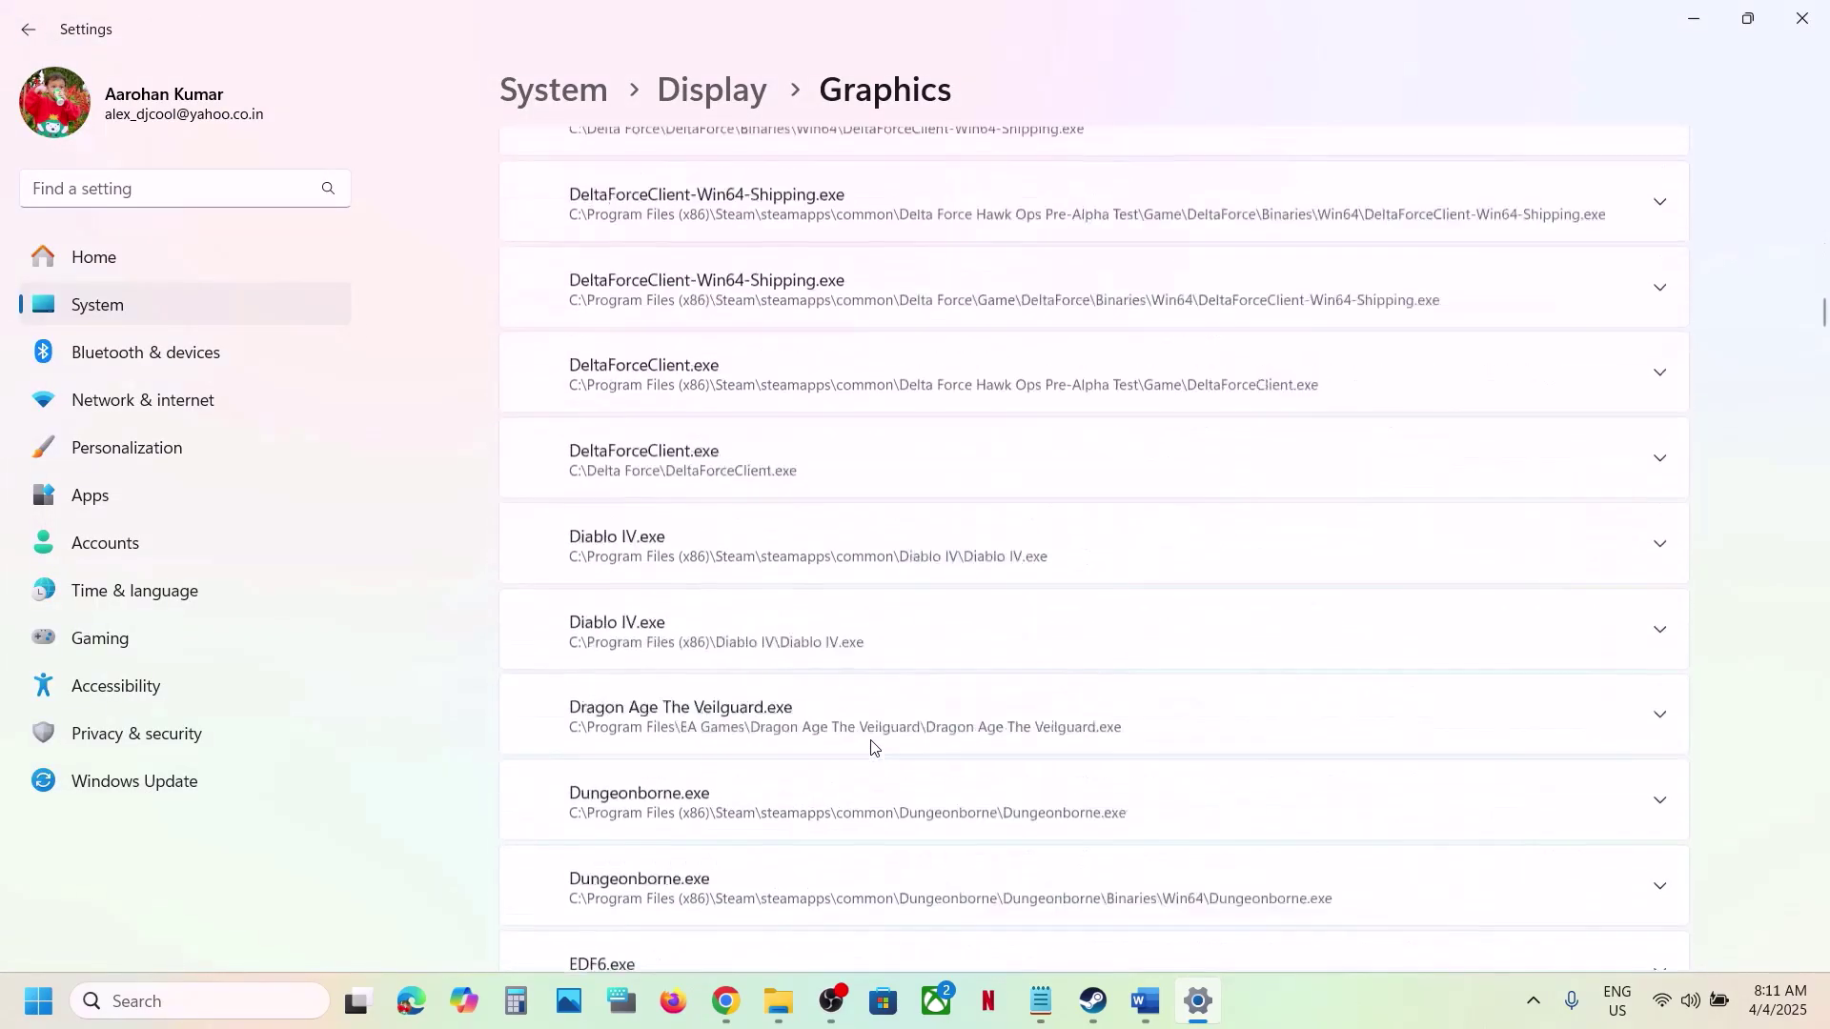
scroll(870, 747, down, 20)
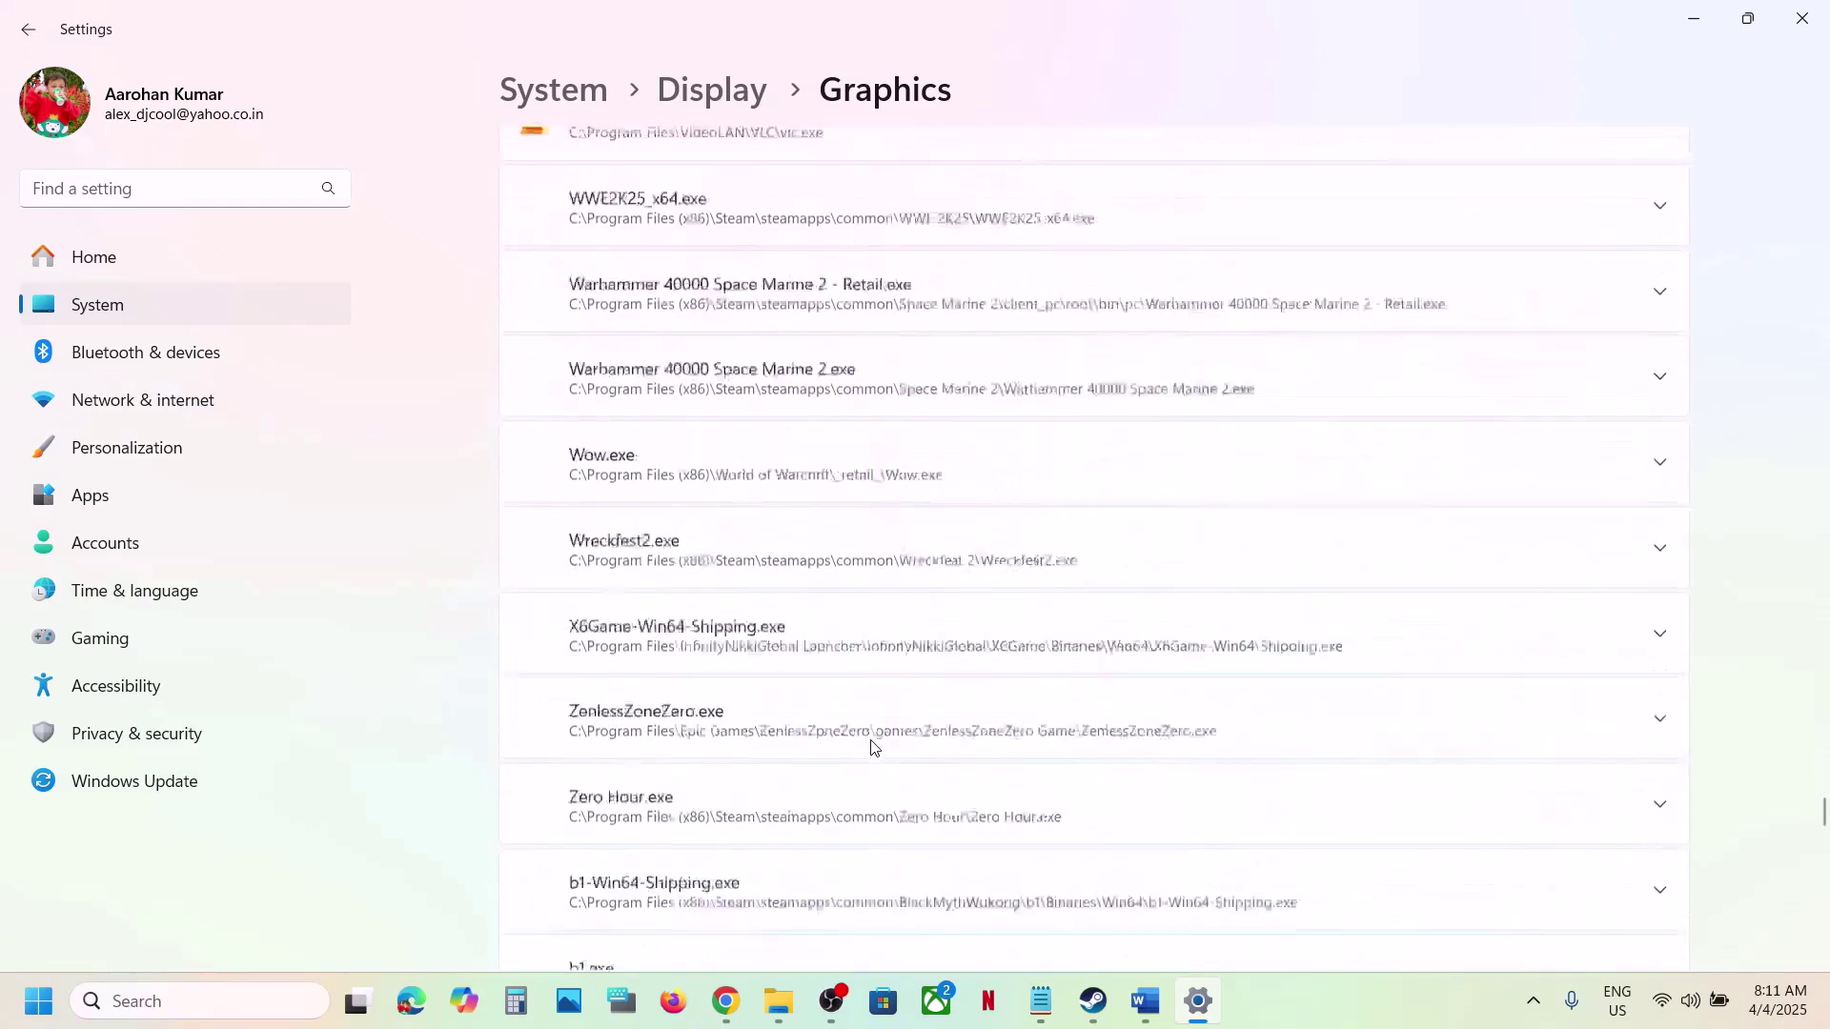
scroll(870, 747, down, 20)
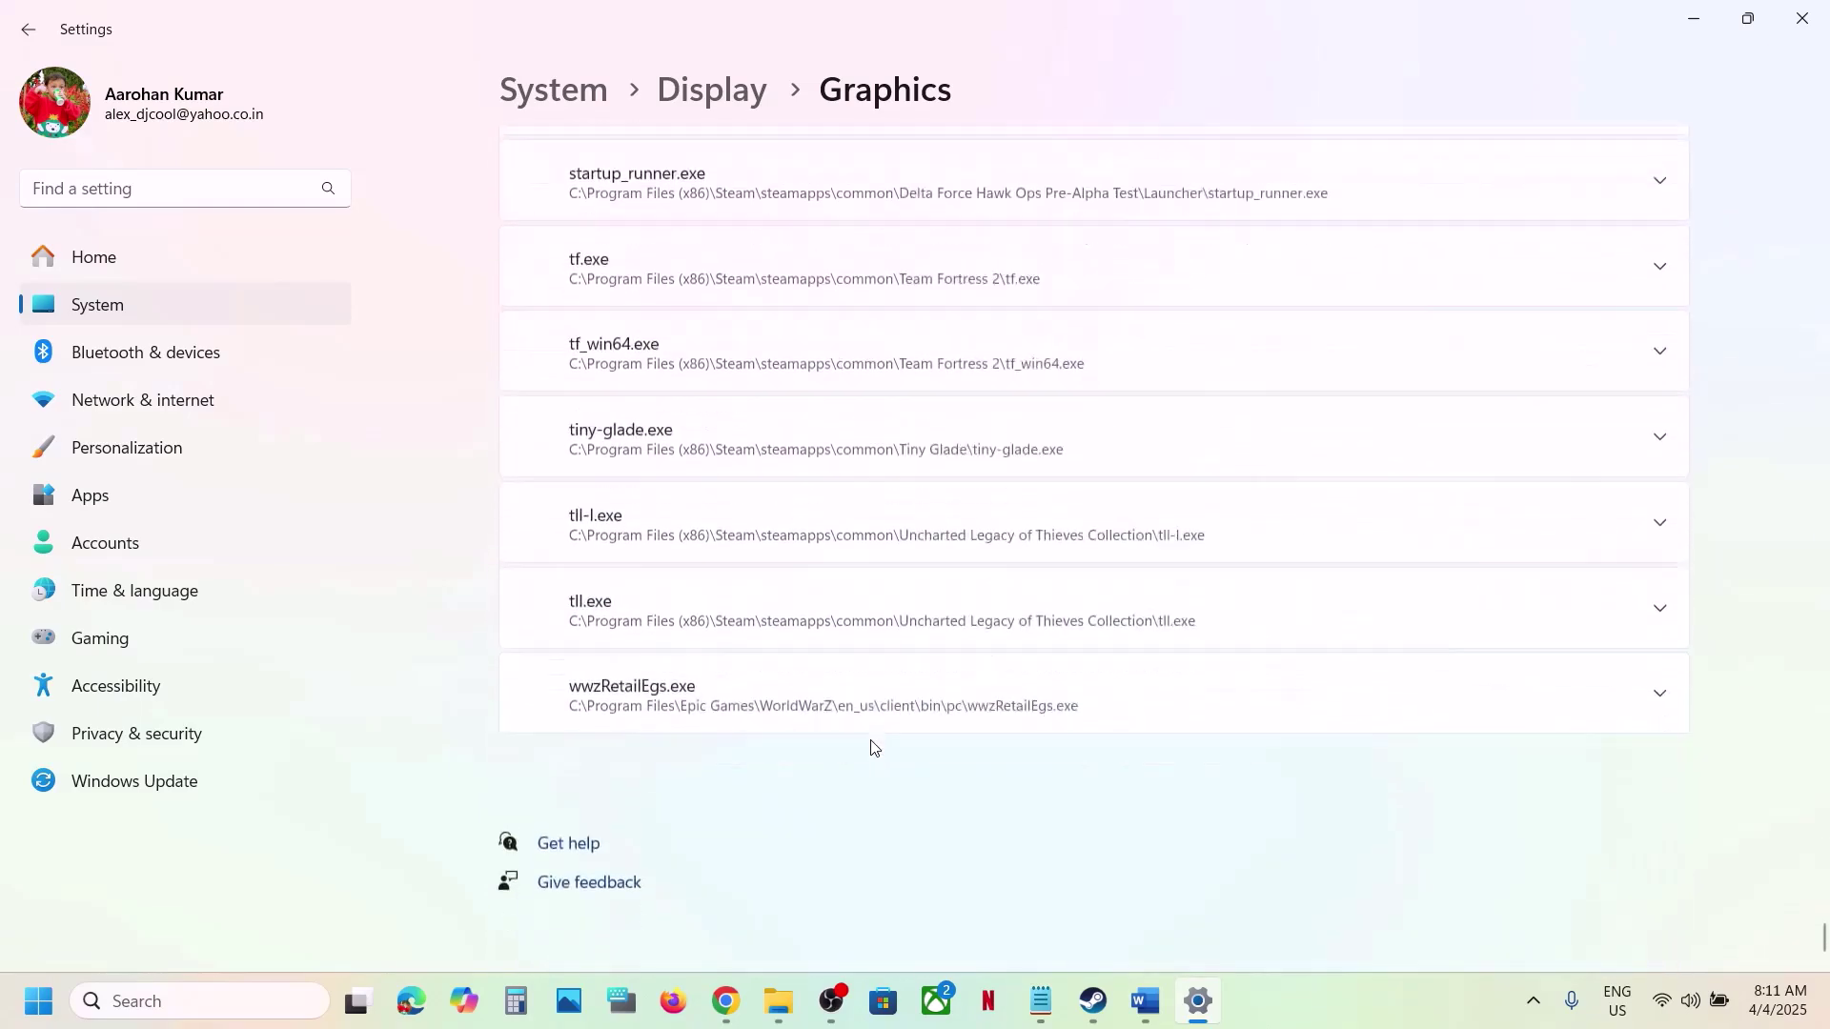
scroll(870, 747, up, 15)
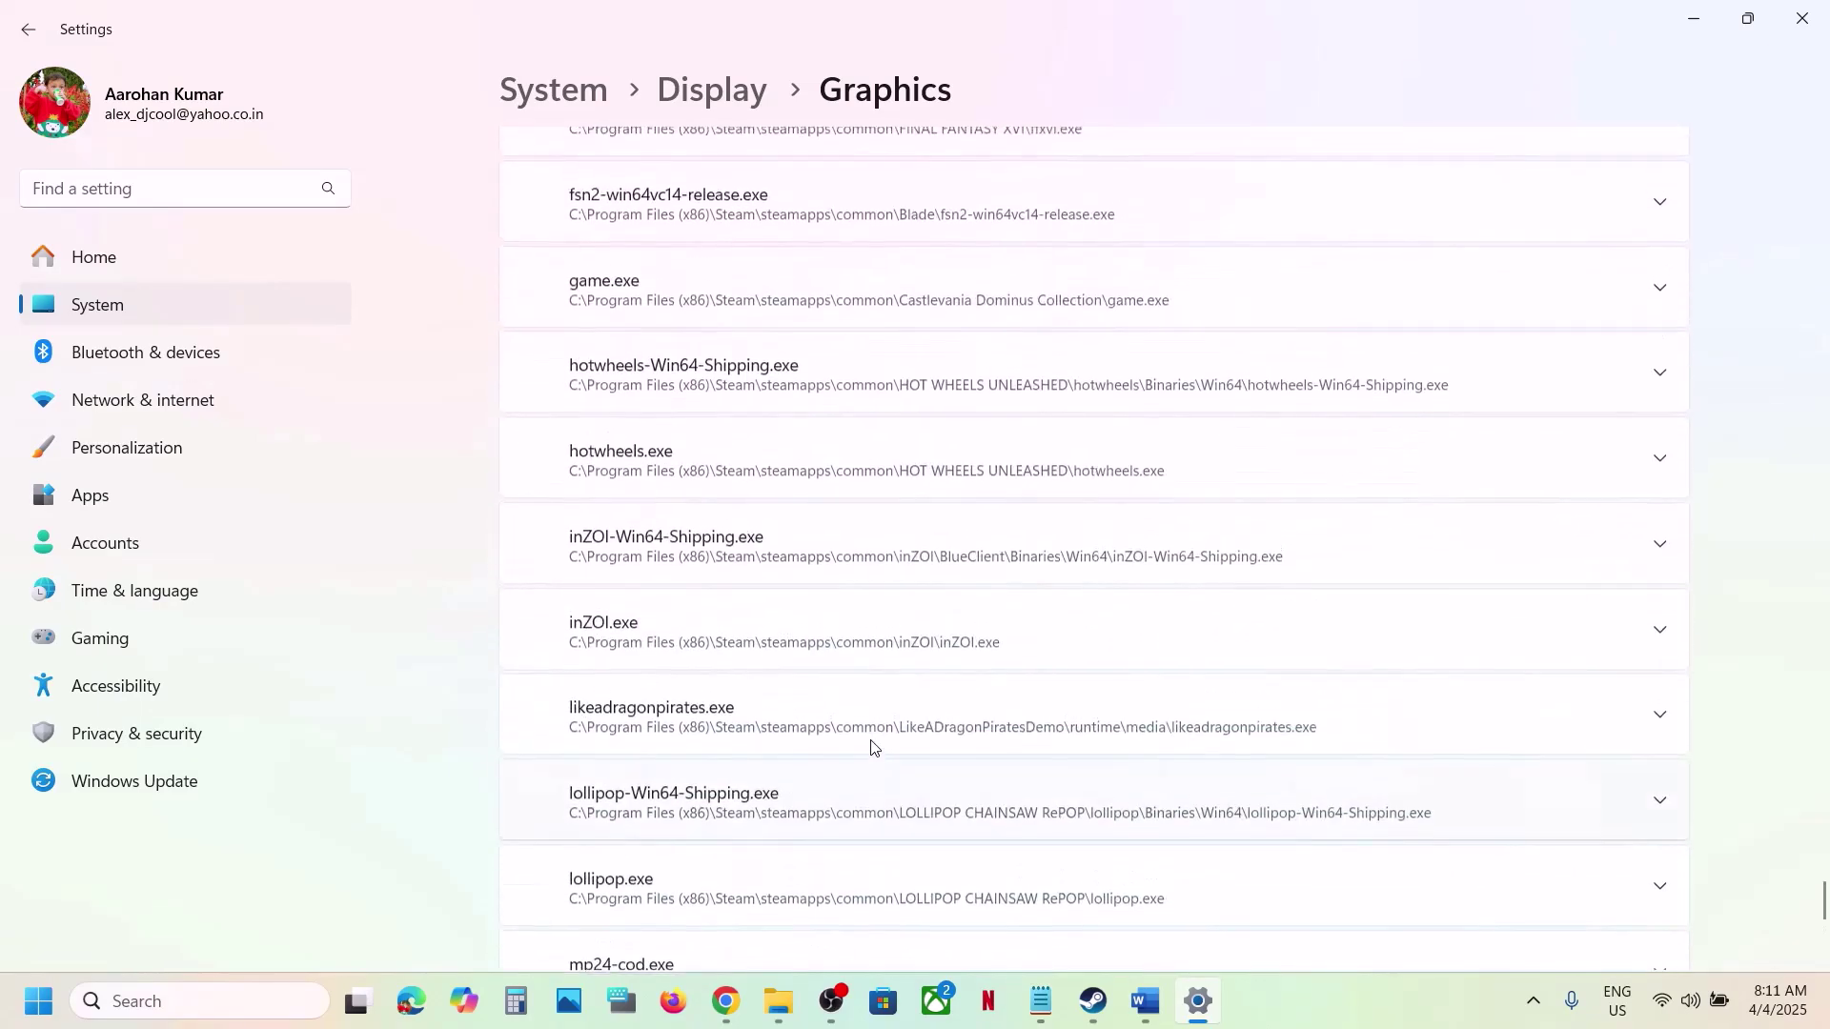
scroll(870, 747, up, 20)
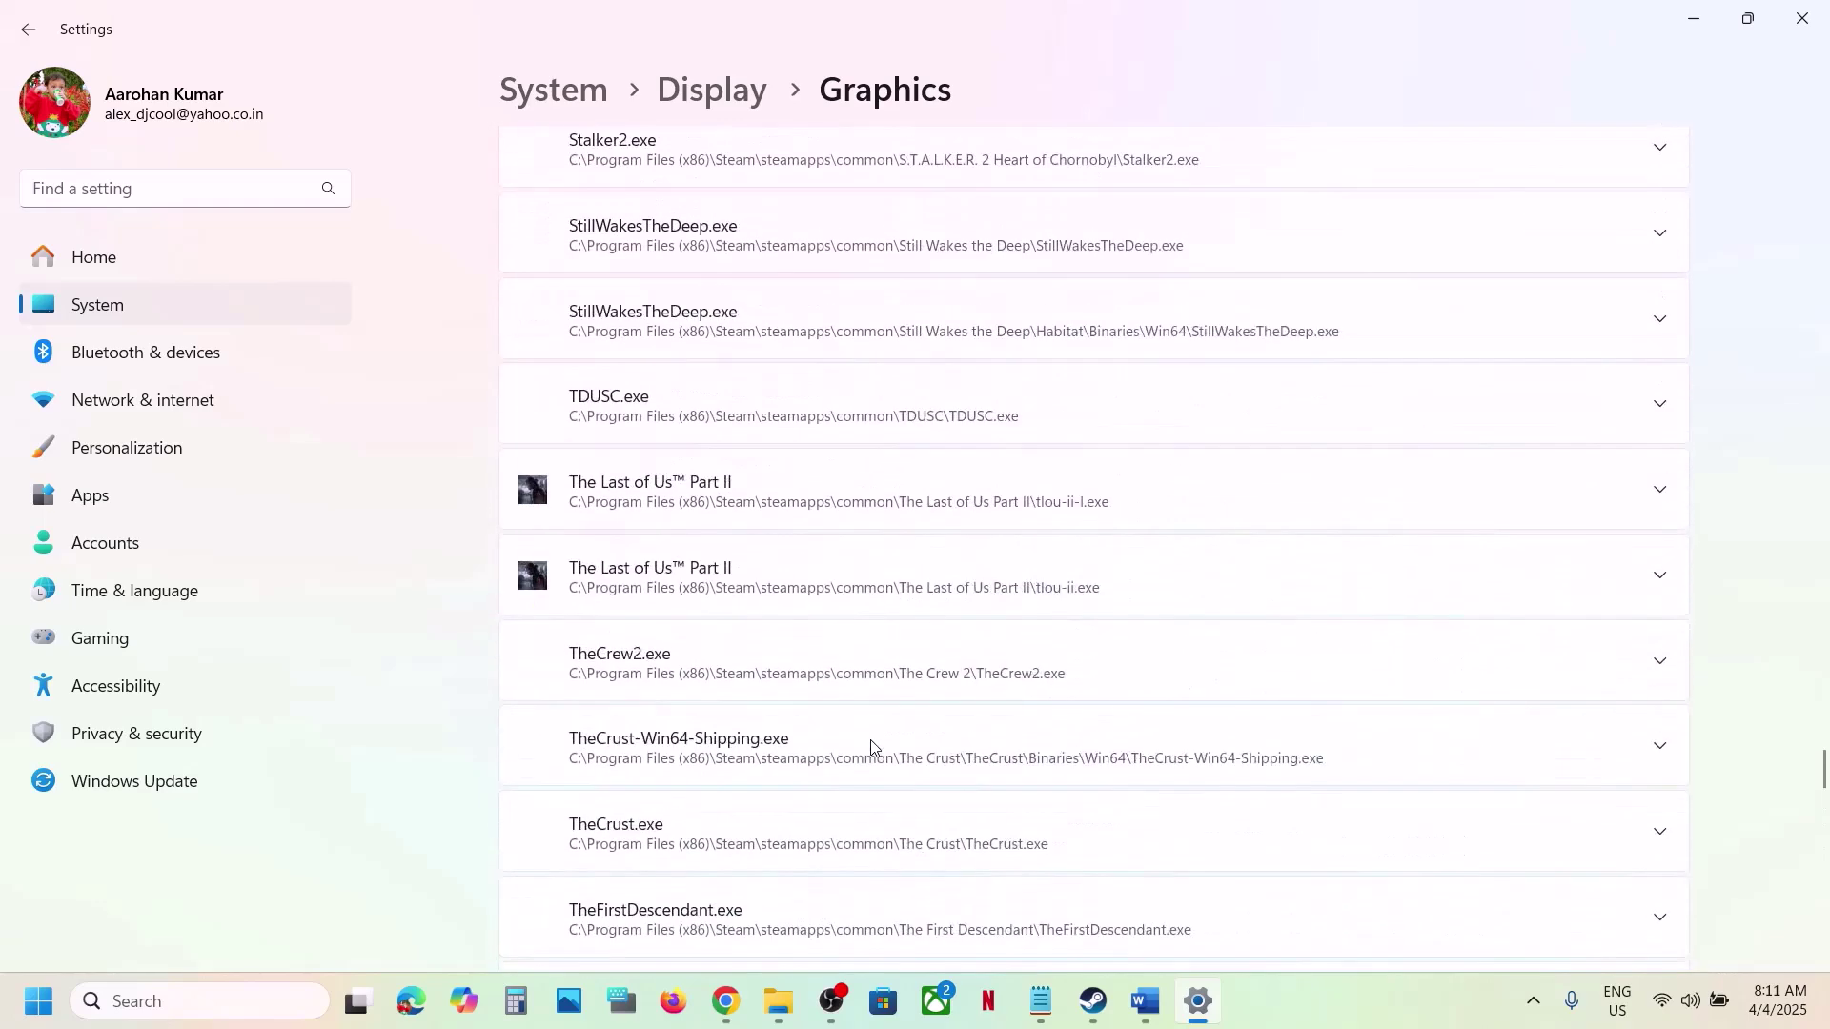
click(842, 584)
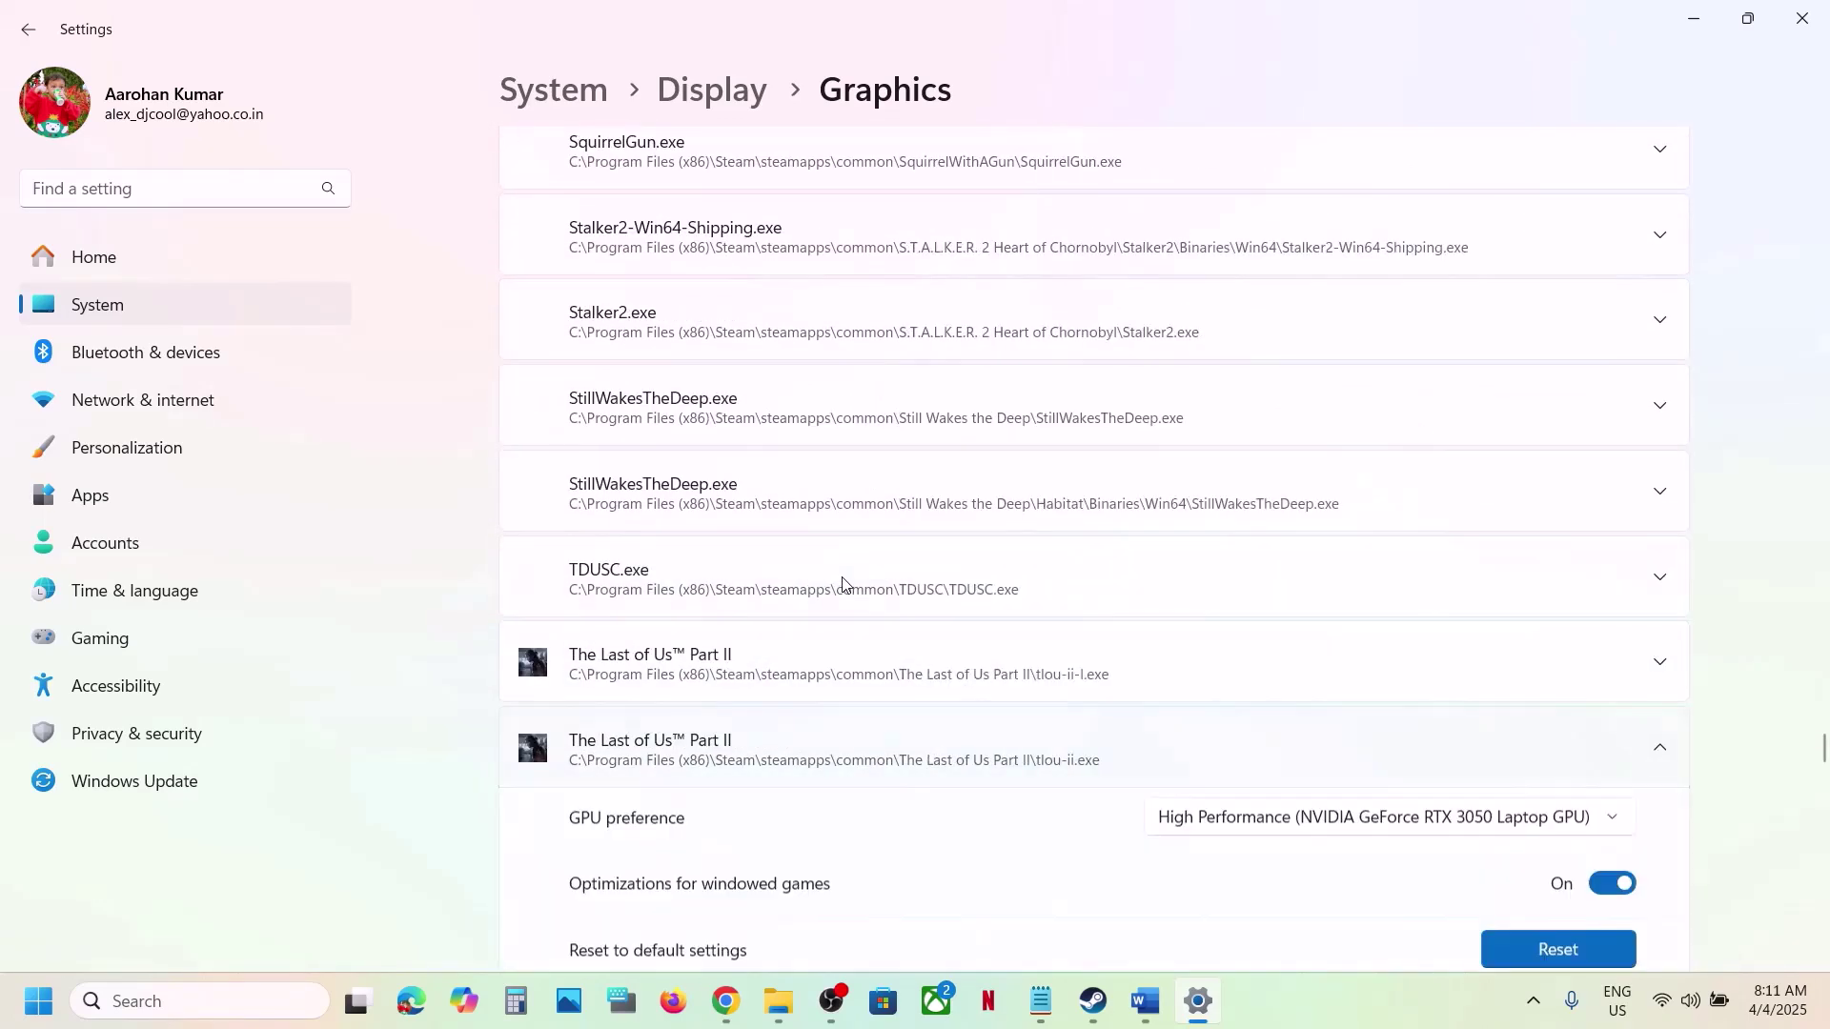
Set the GPU preference for tlou-ii-l.exe to High Performance (NVIDIA GeForce RTX 3050 Laptop GPU) and close Settings
click(1022, 579)
scroll(1001, 582, up, 3)
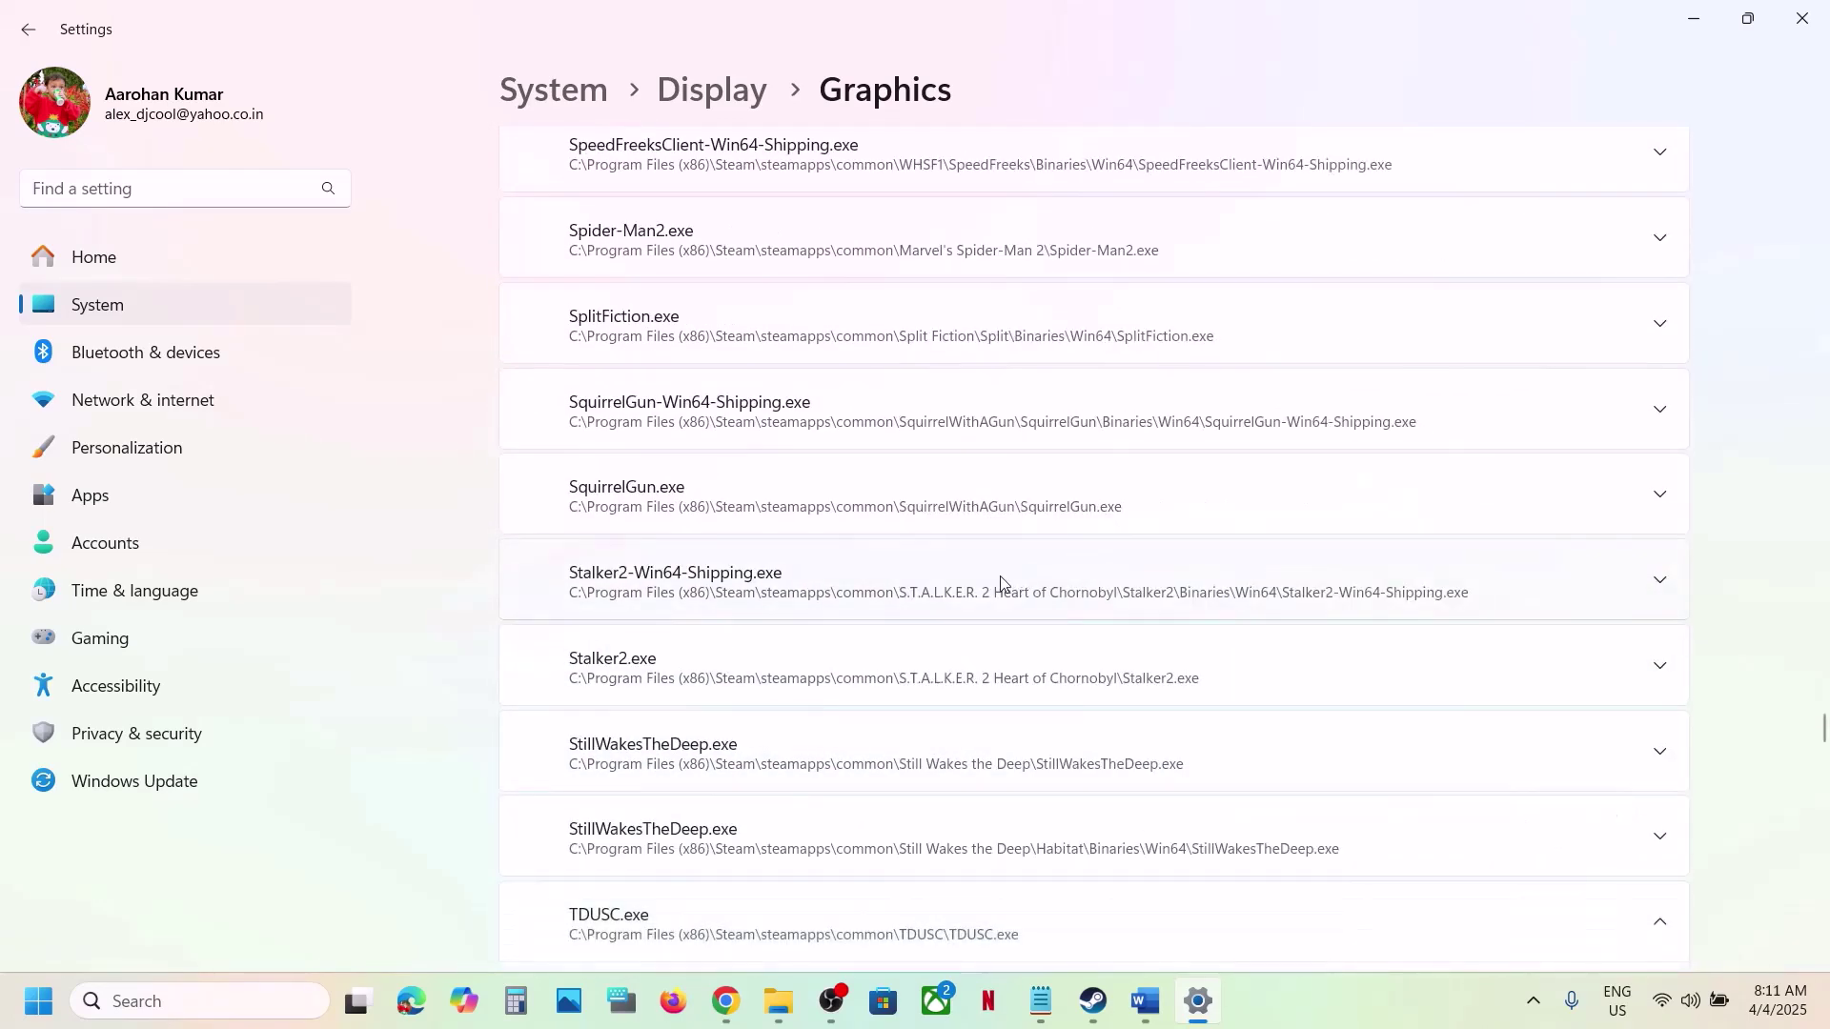
scroll(944, 586, down, 4)
scroll(944, 587, down, 2)
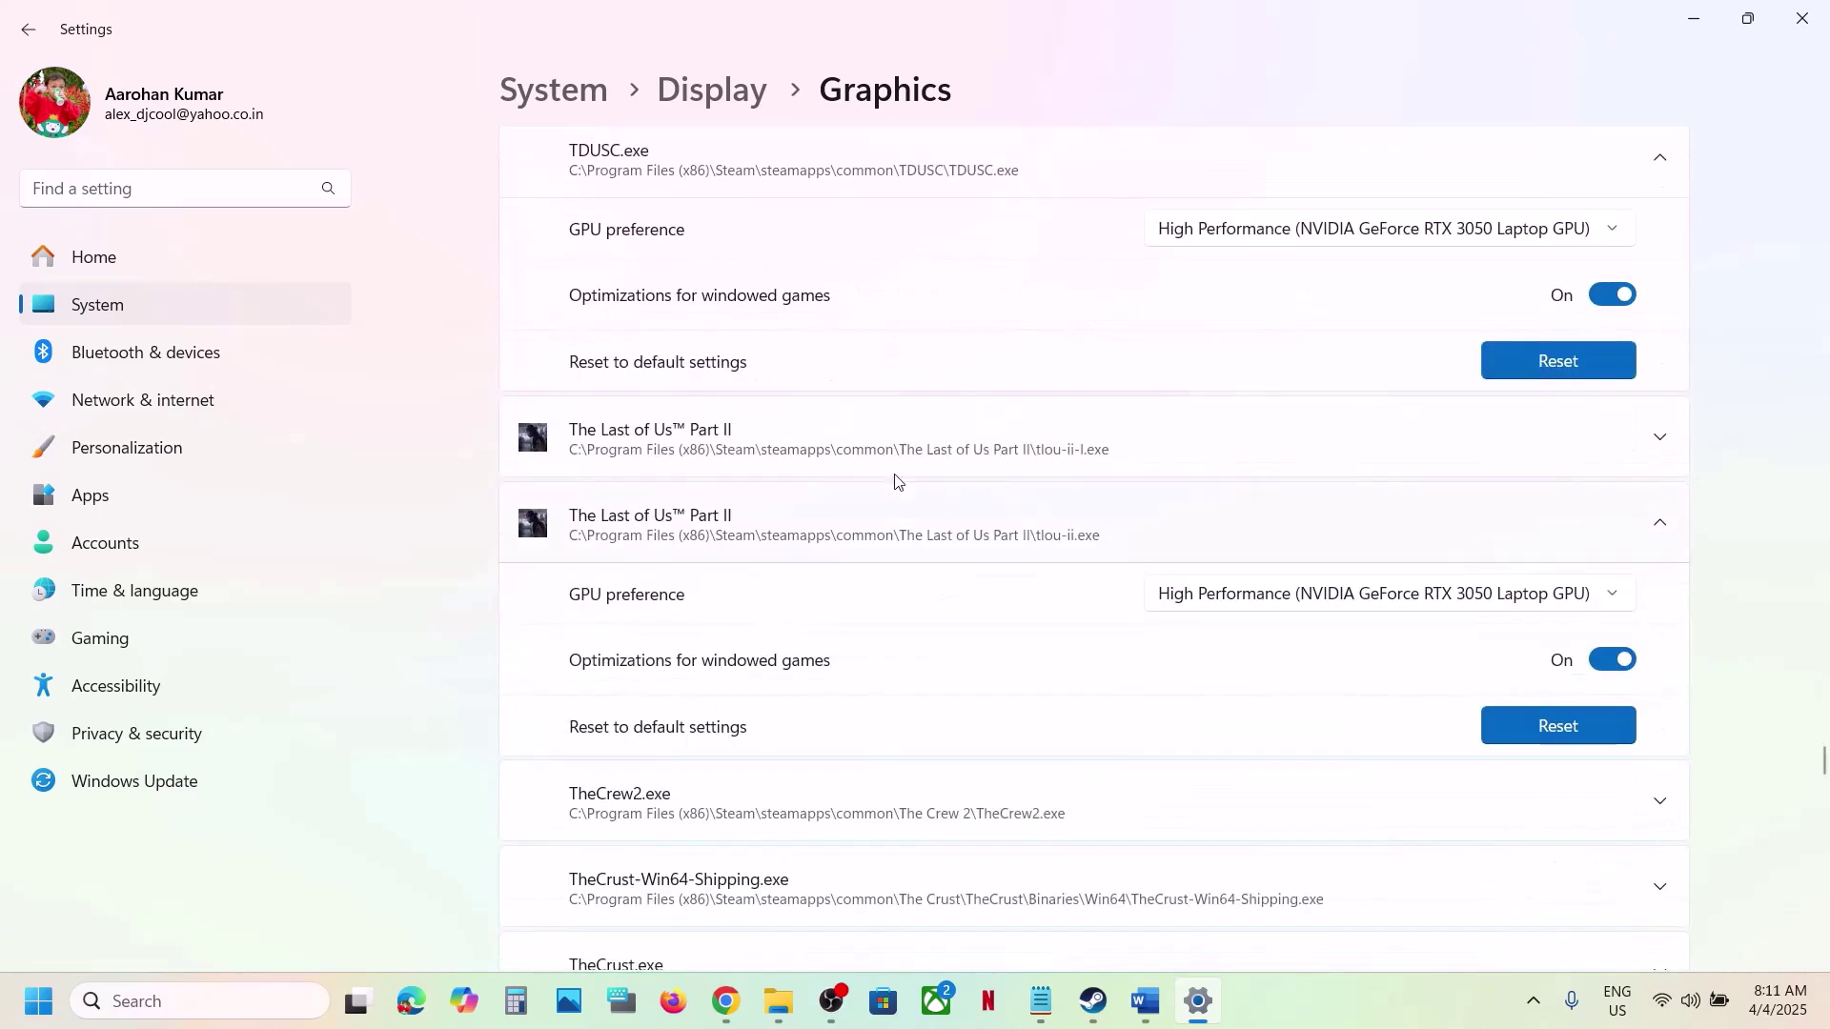
click(878, 441)
scroll(878, 441, up, 4)
scroll(1310, 601, down, 2)
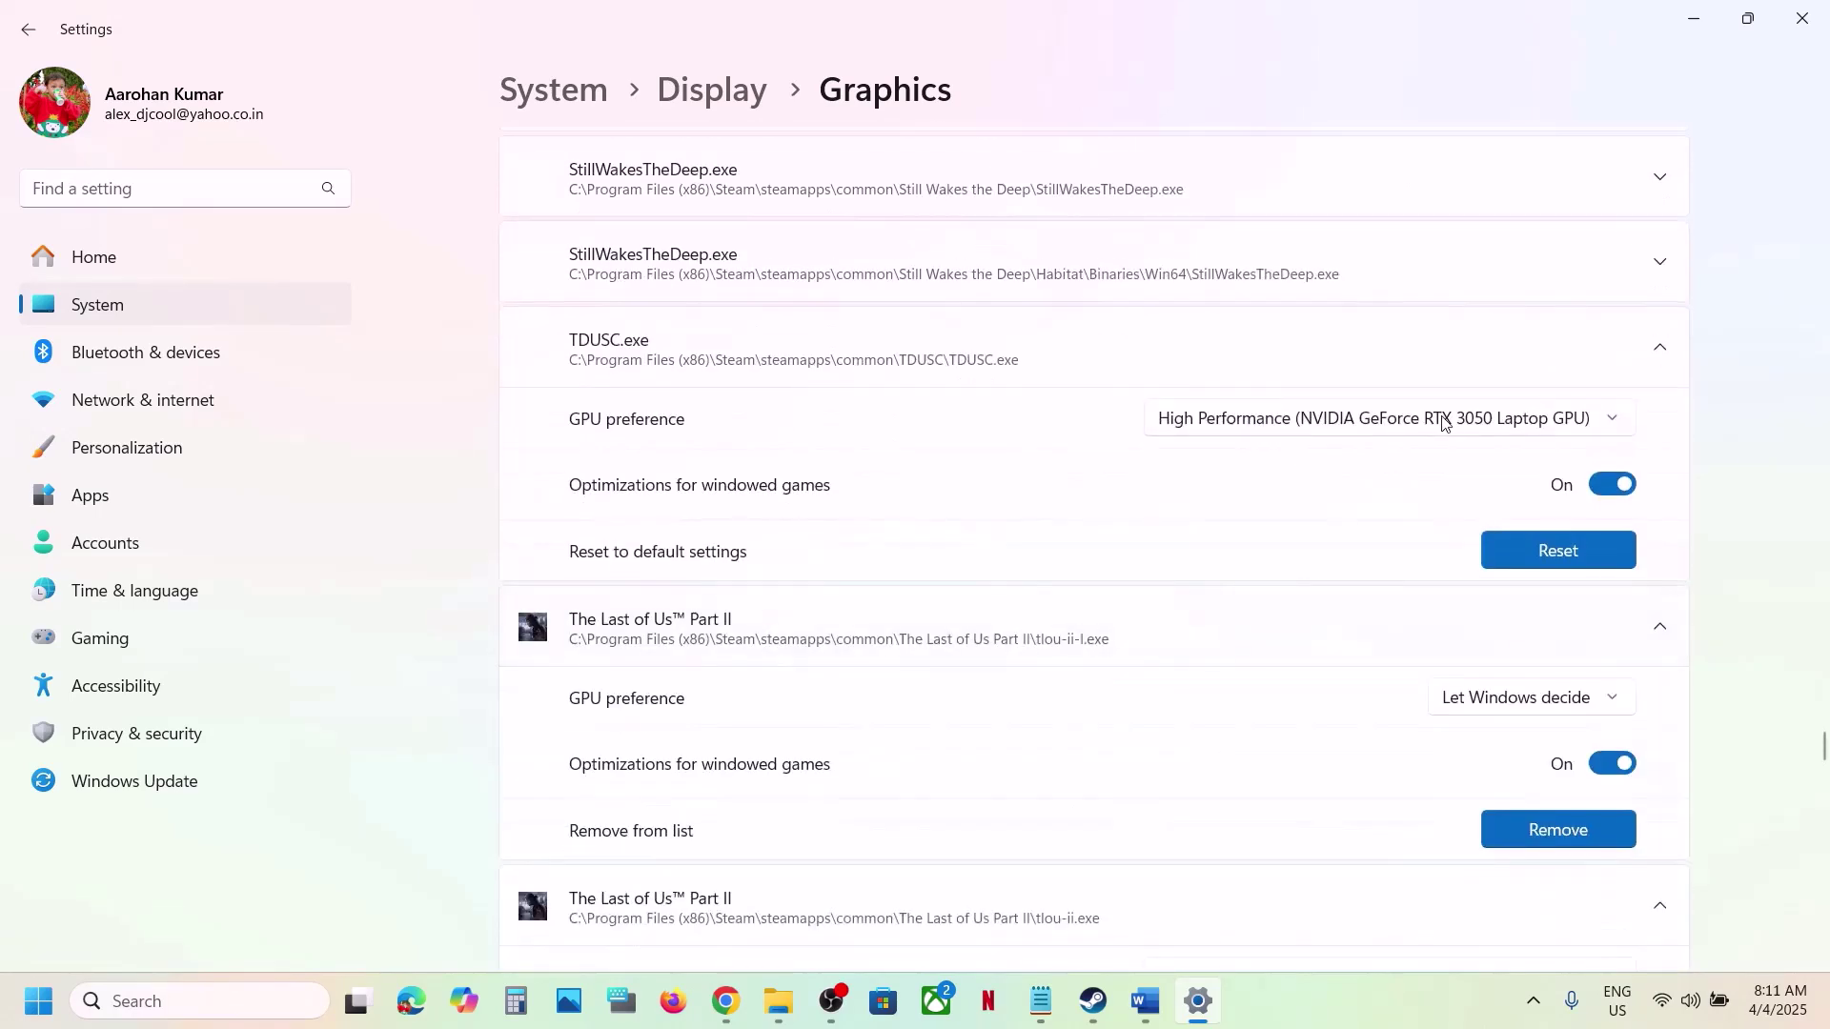
click(1437, 420)
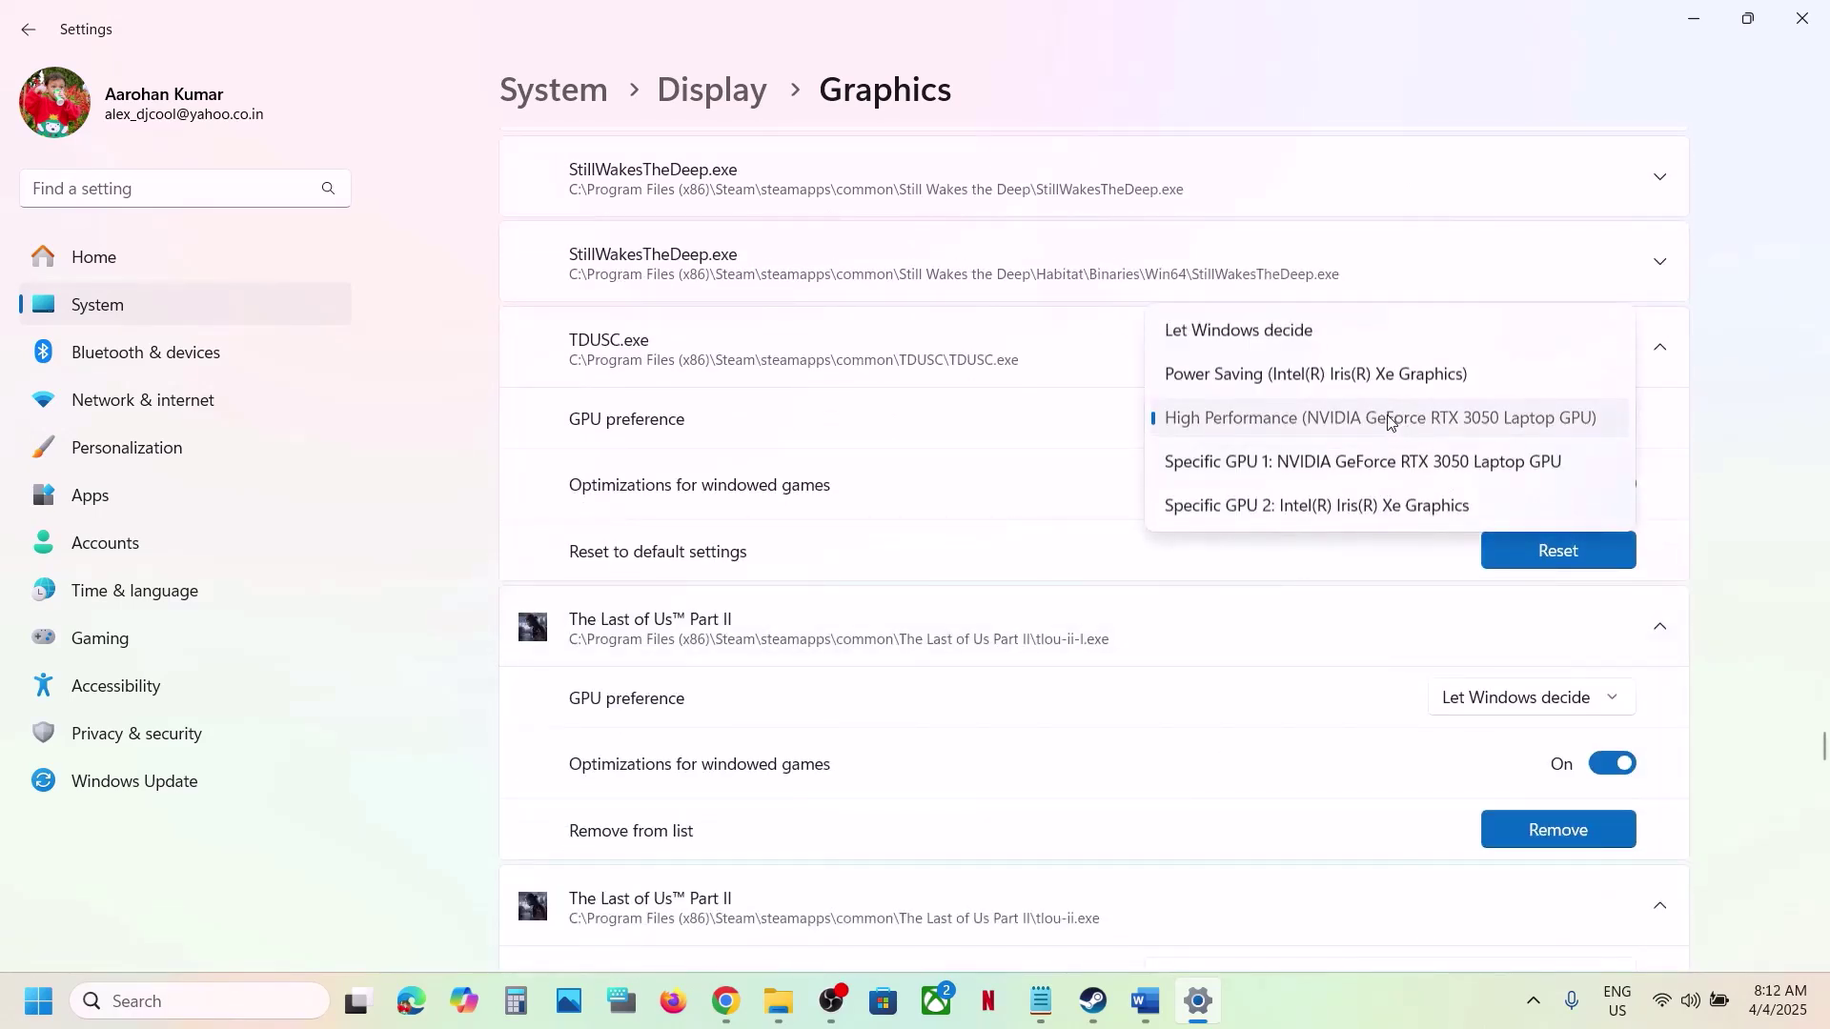
click(1394, 416)
scroll(1075, 563, down, 2)
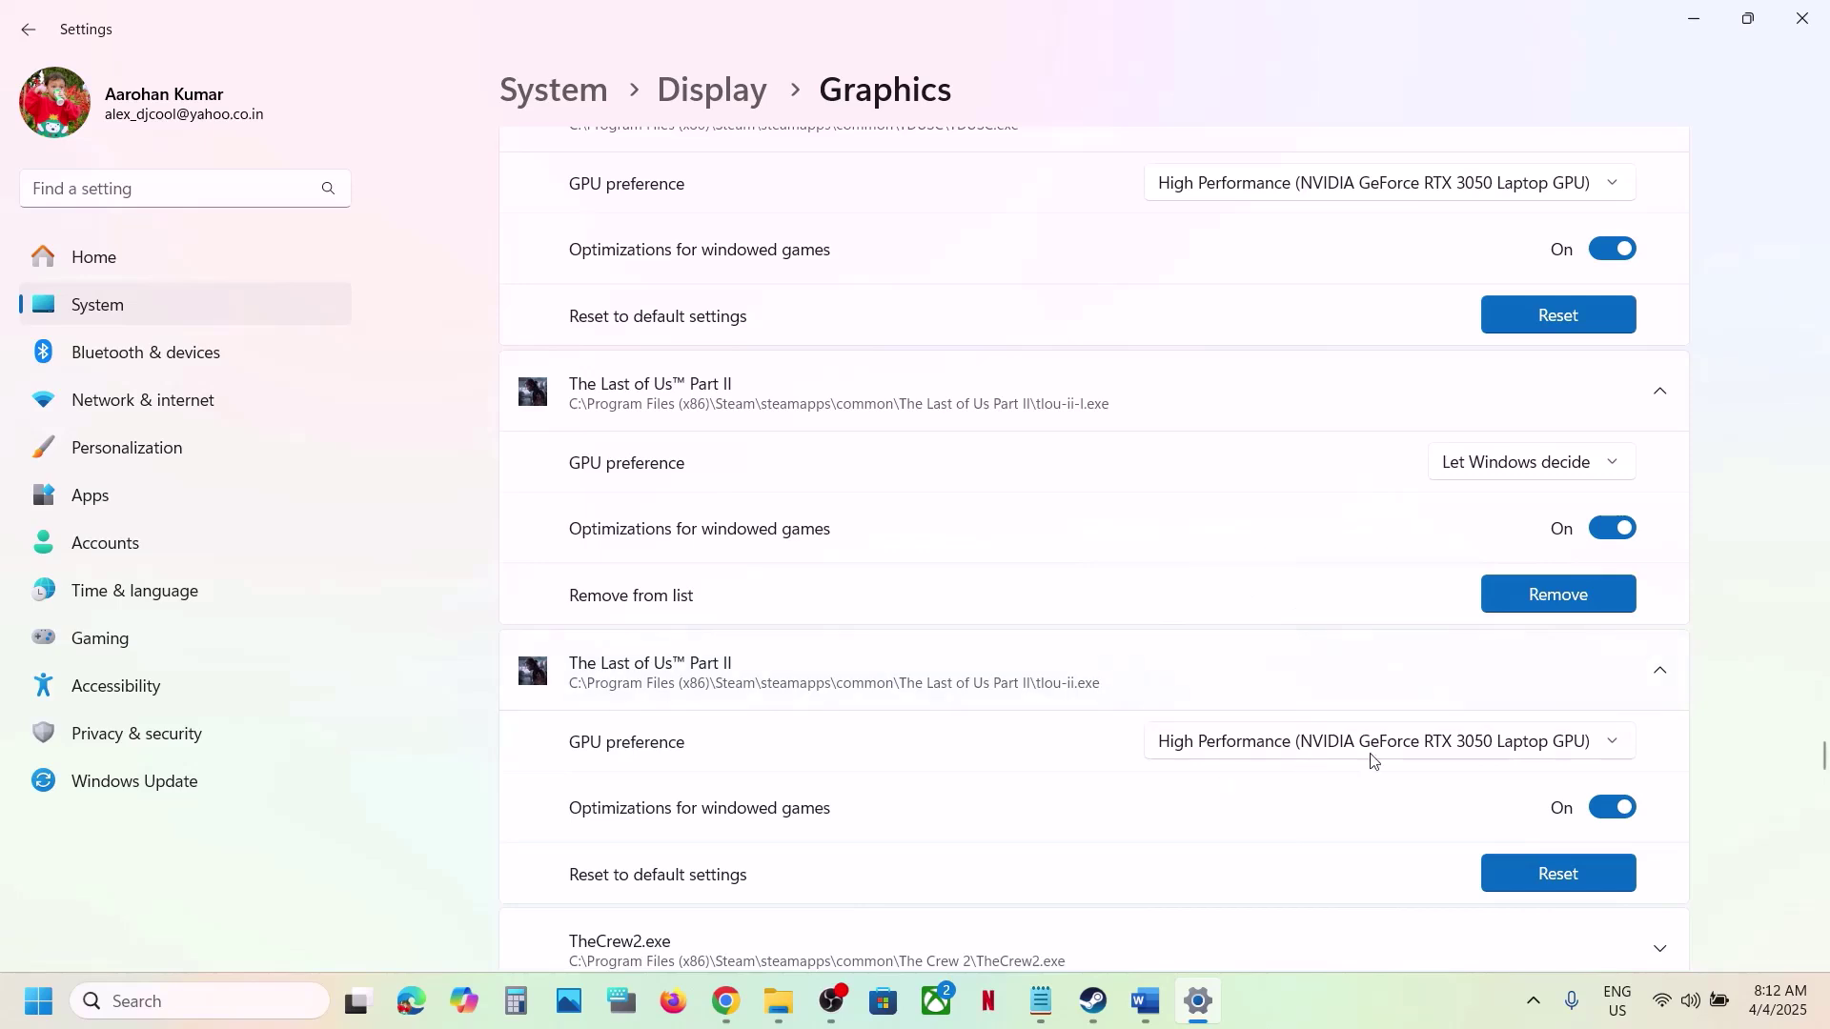
click(1524, 463)
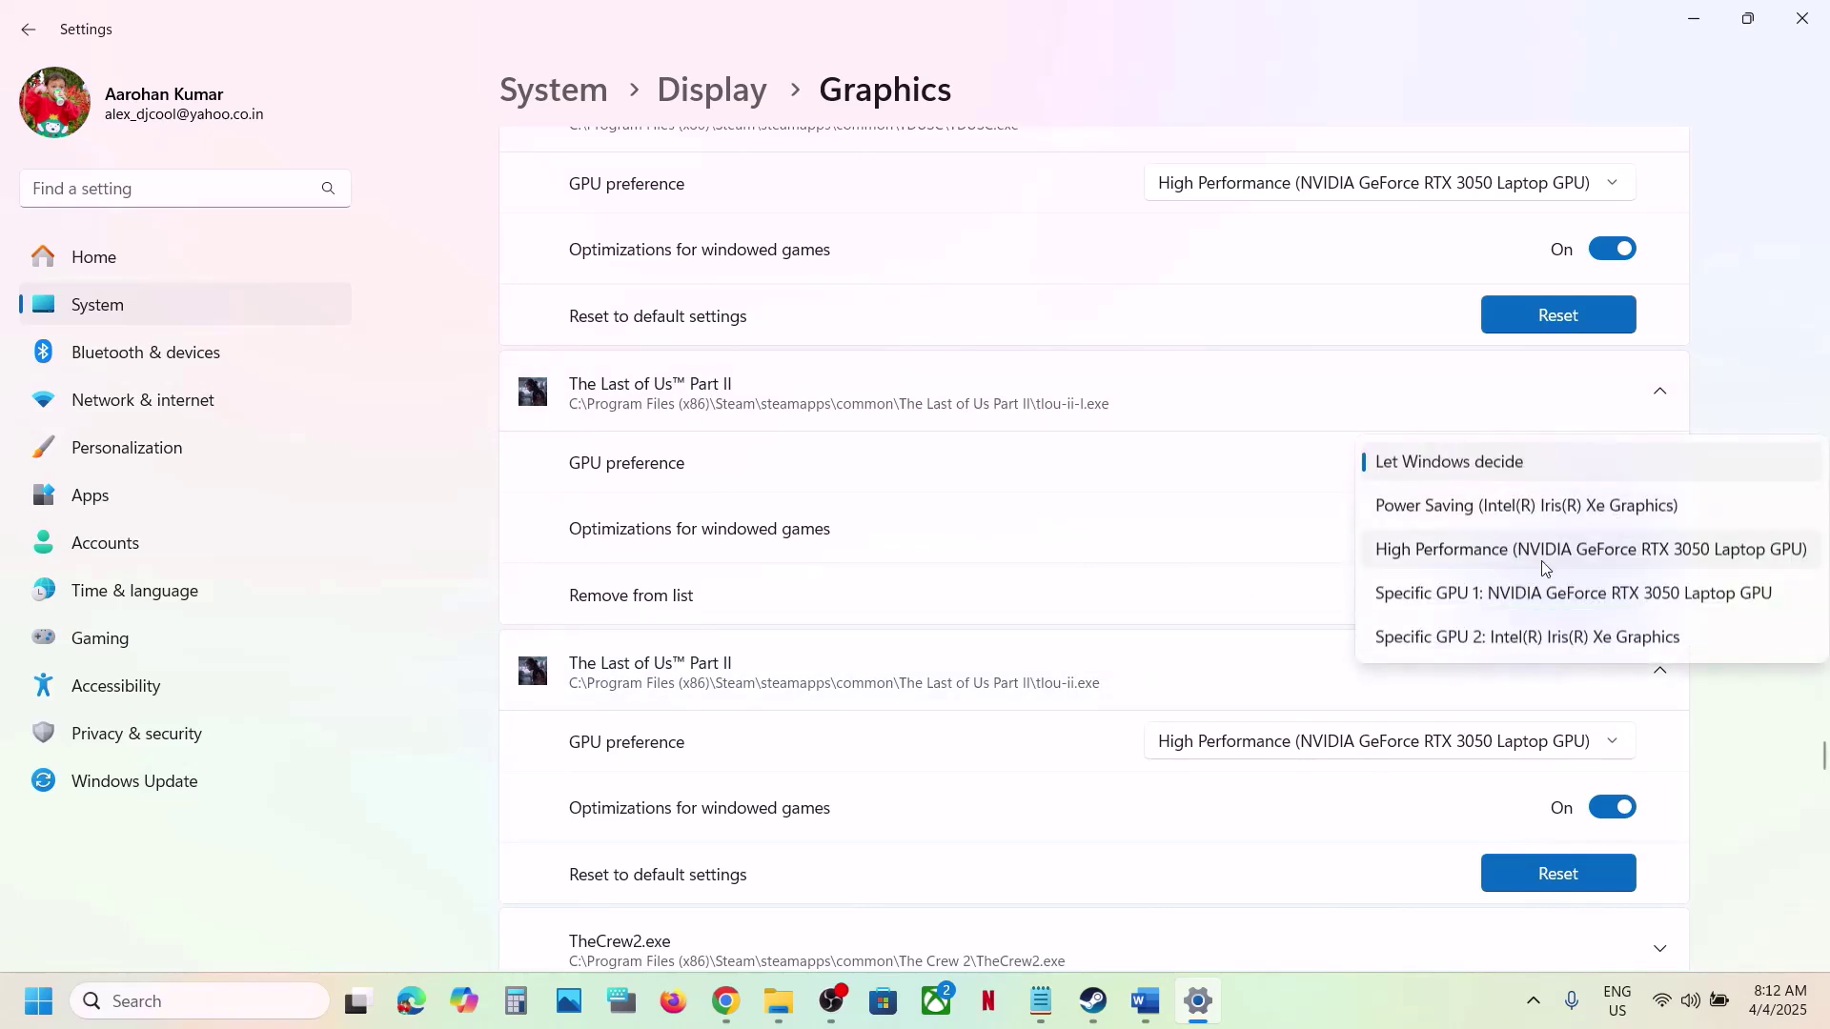
click(1564, 551)
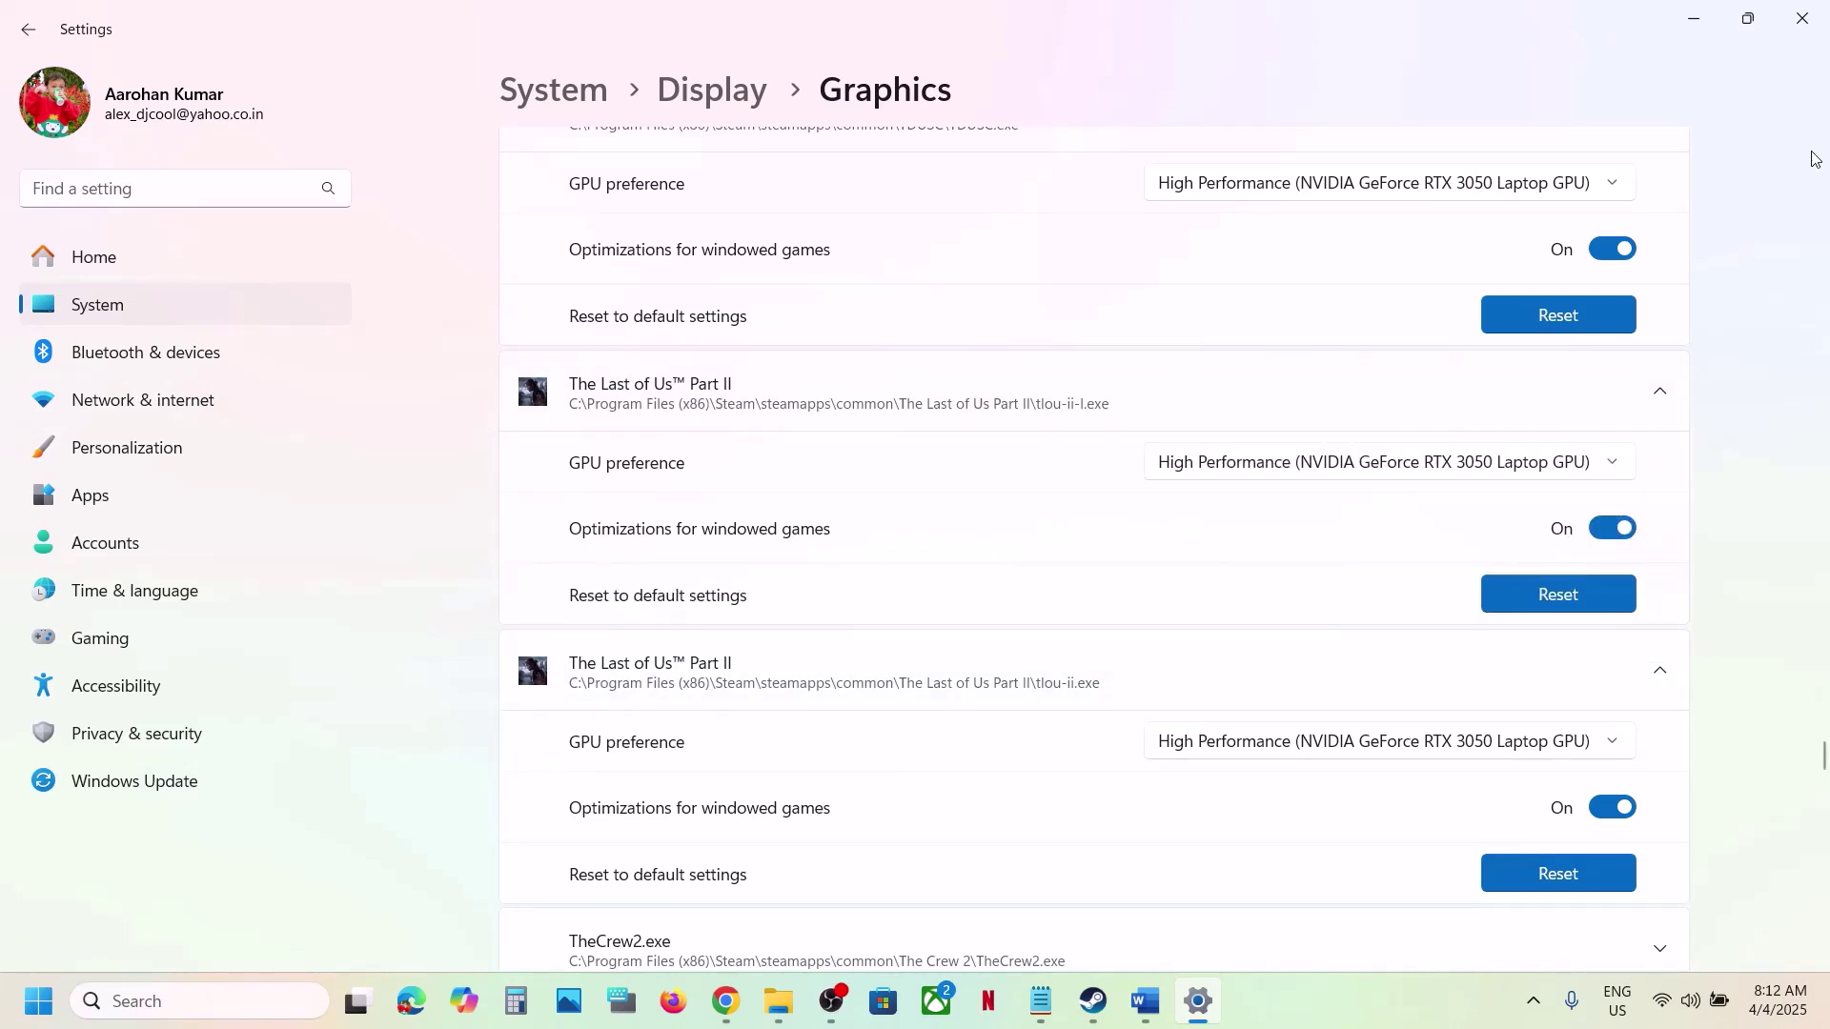
click(1801, 18)
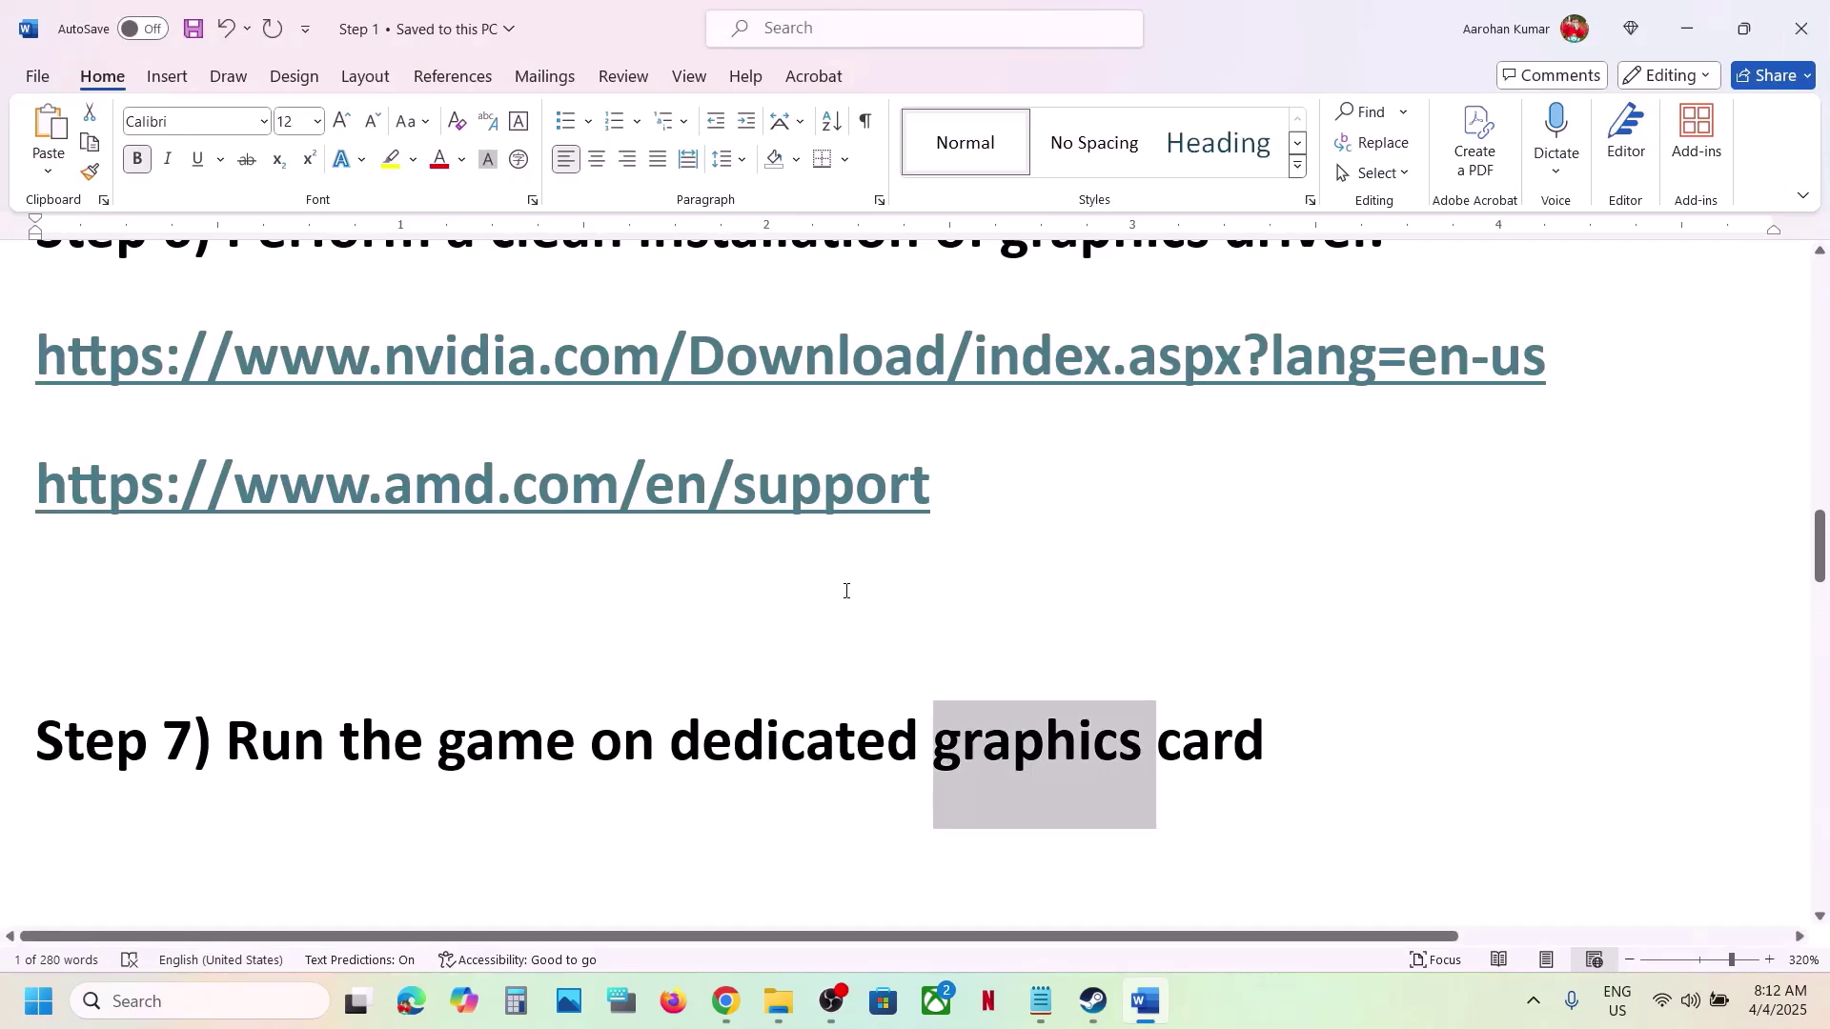
Find Step 8 in the Word document and highlight "Update Windows to the latest version"
scroll(741, 678, down, 3)
scroll(710, 682, up, 1)
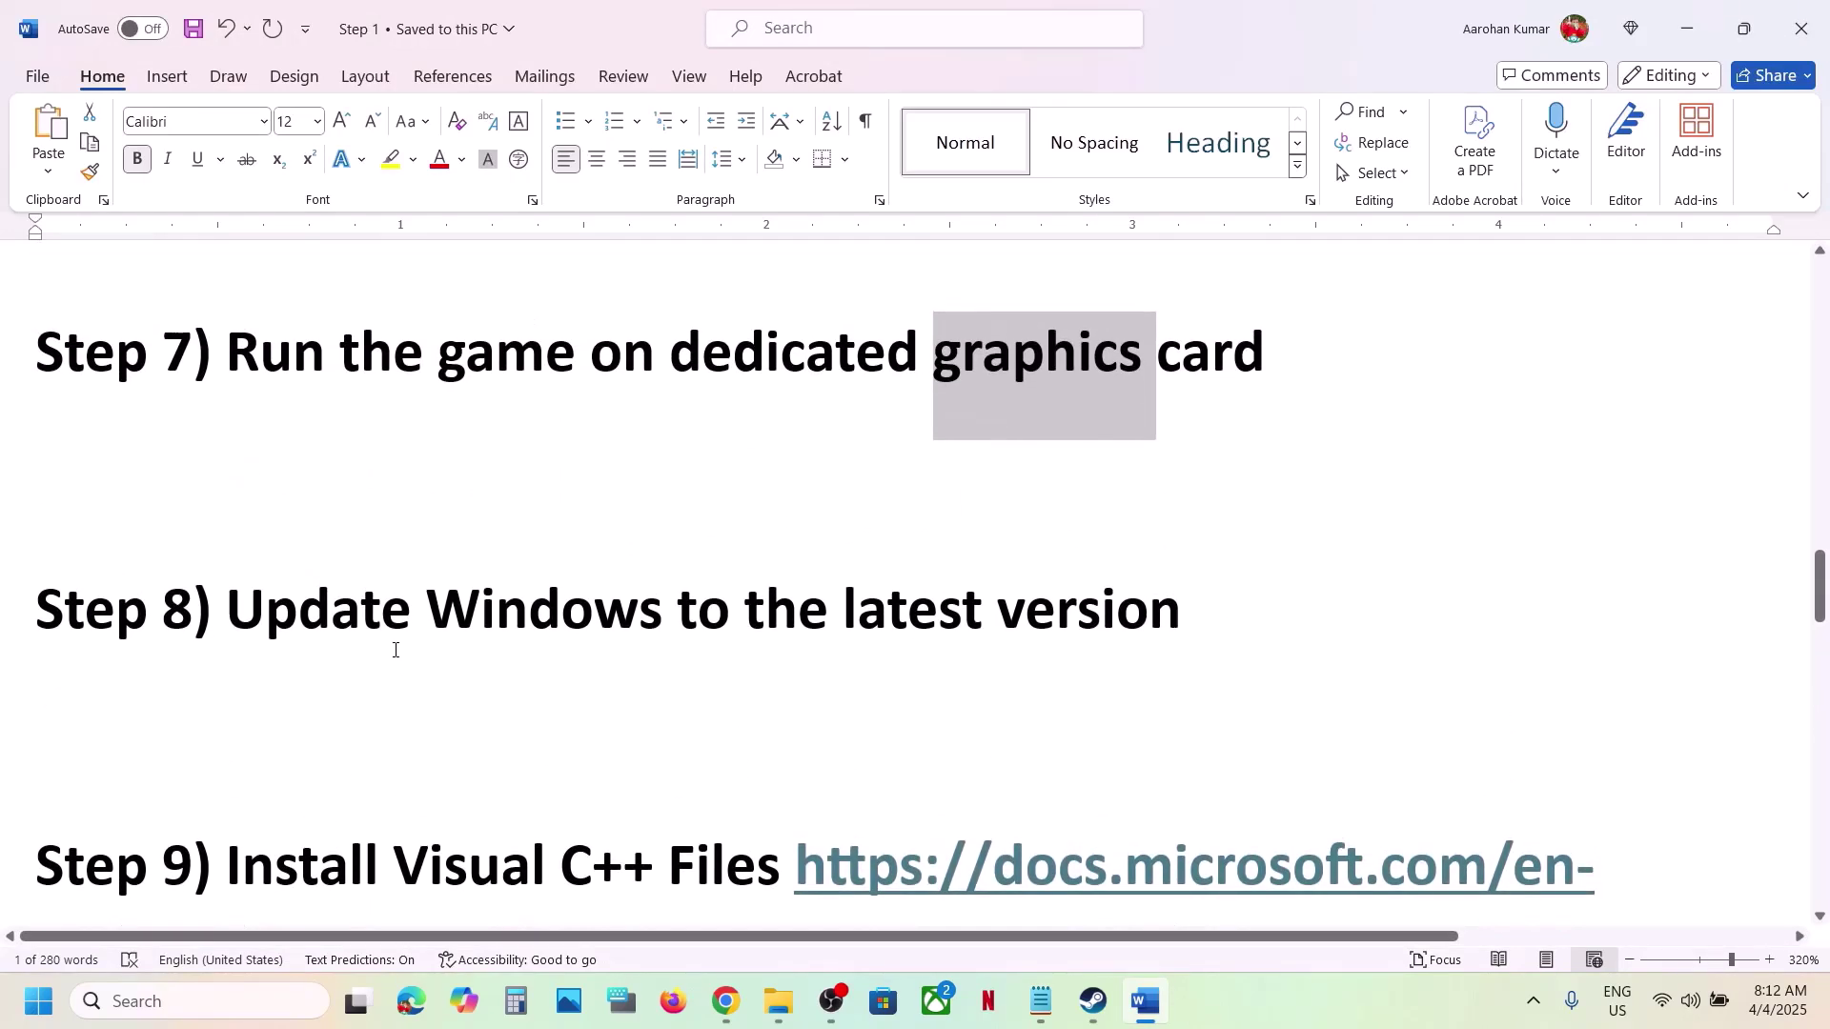
drag(397, 645, 1055, 645)
Start installing the 2025-03 Cumulative Update Preview (KB5053656) from Windows Update and bring up the computer's restart option
key(super+i)
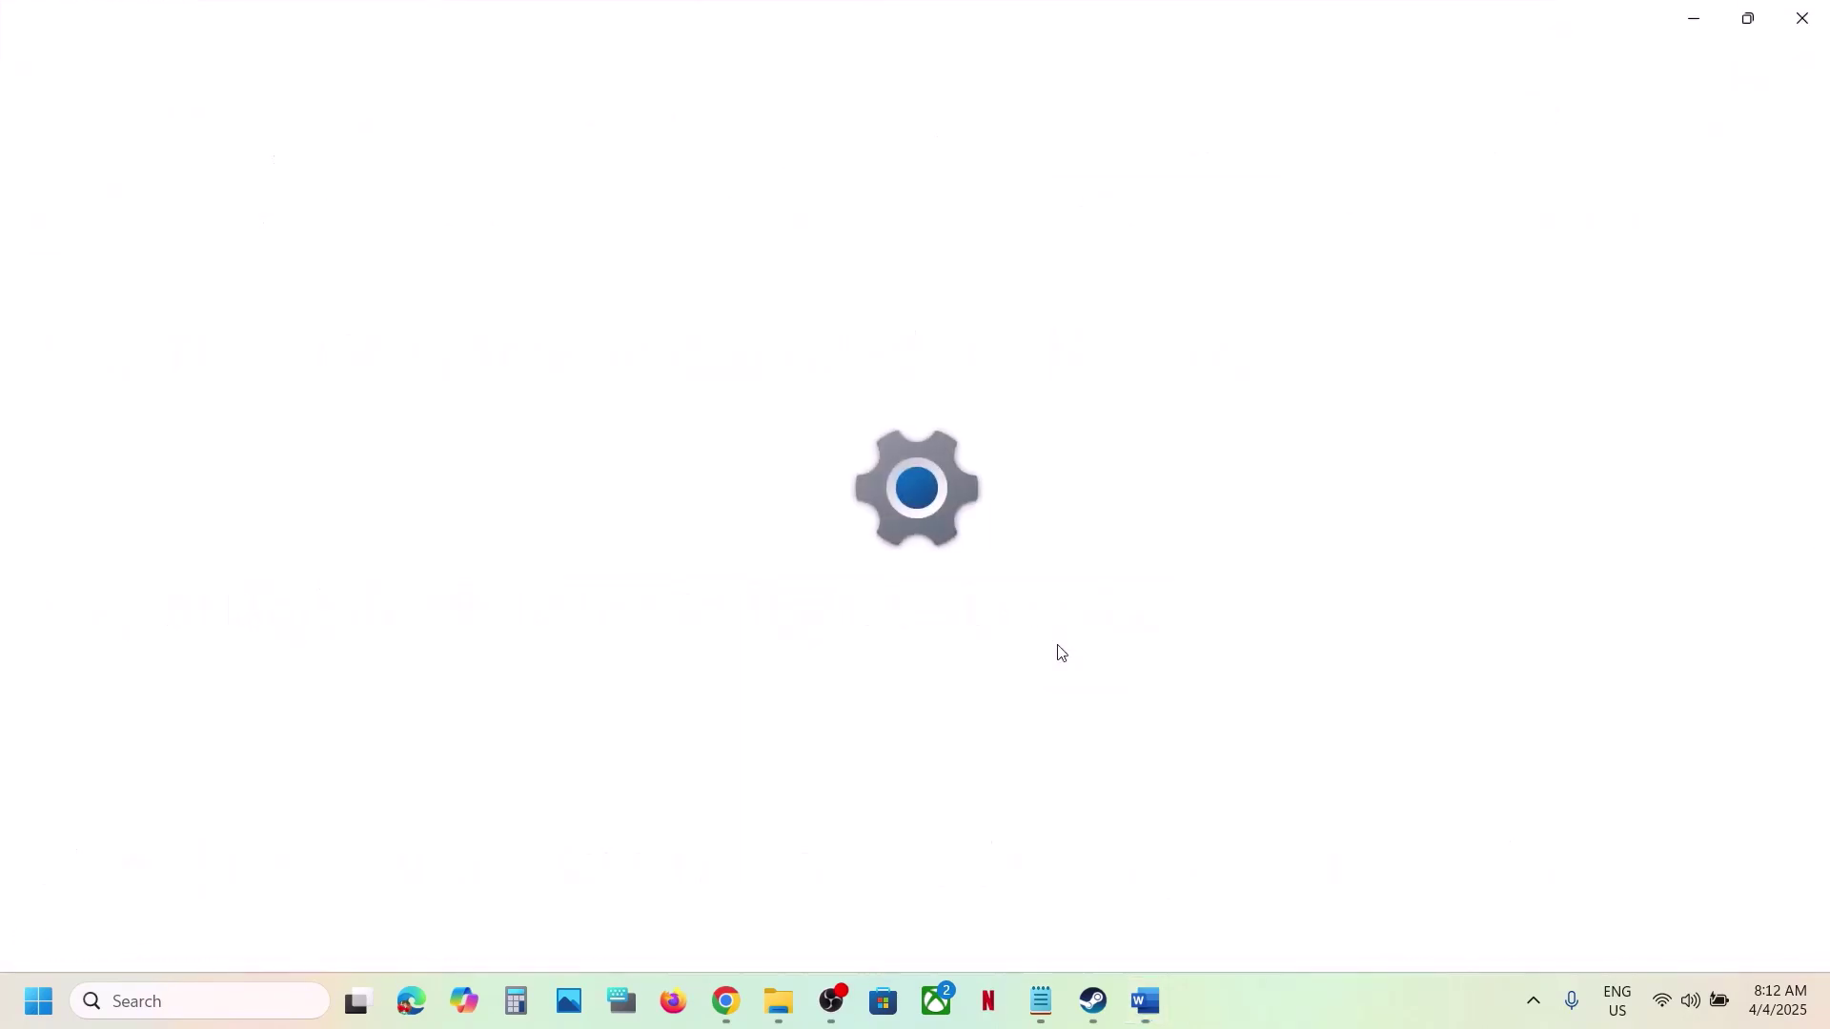
click(163, 789)
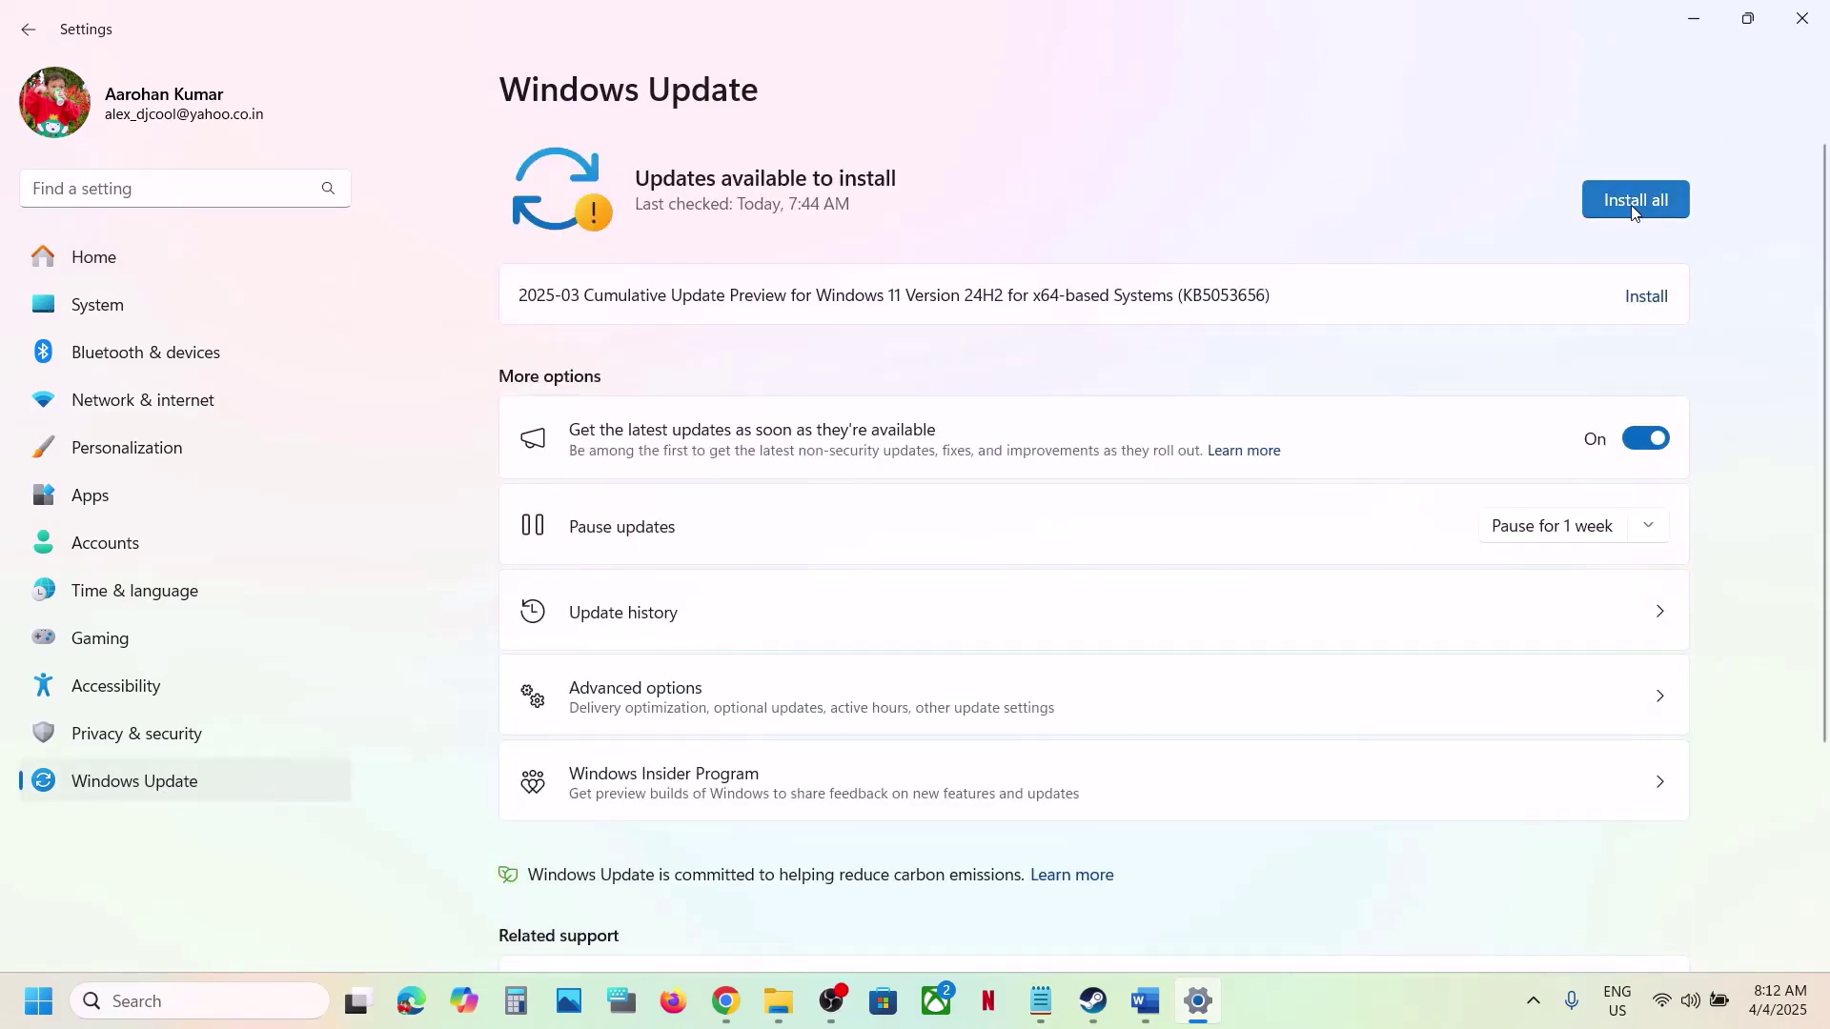
drag(1177, 303, 1312, 299)
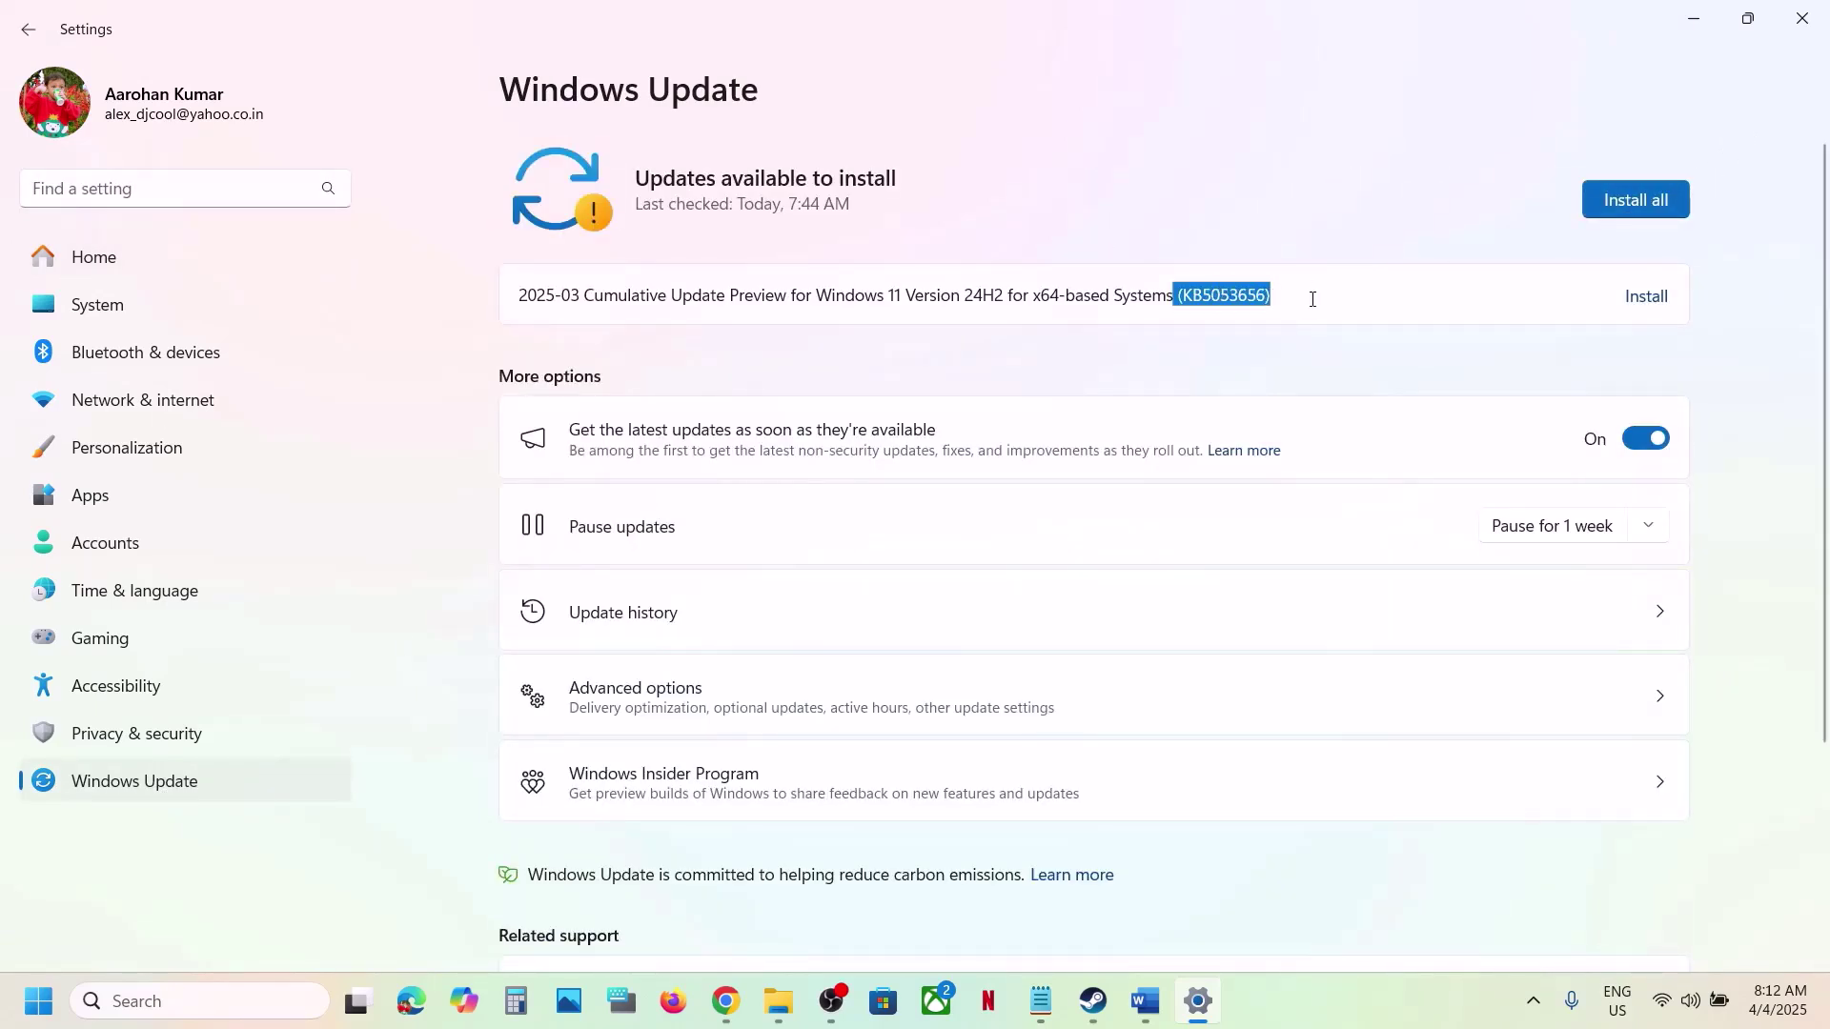
click(1658, 298)
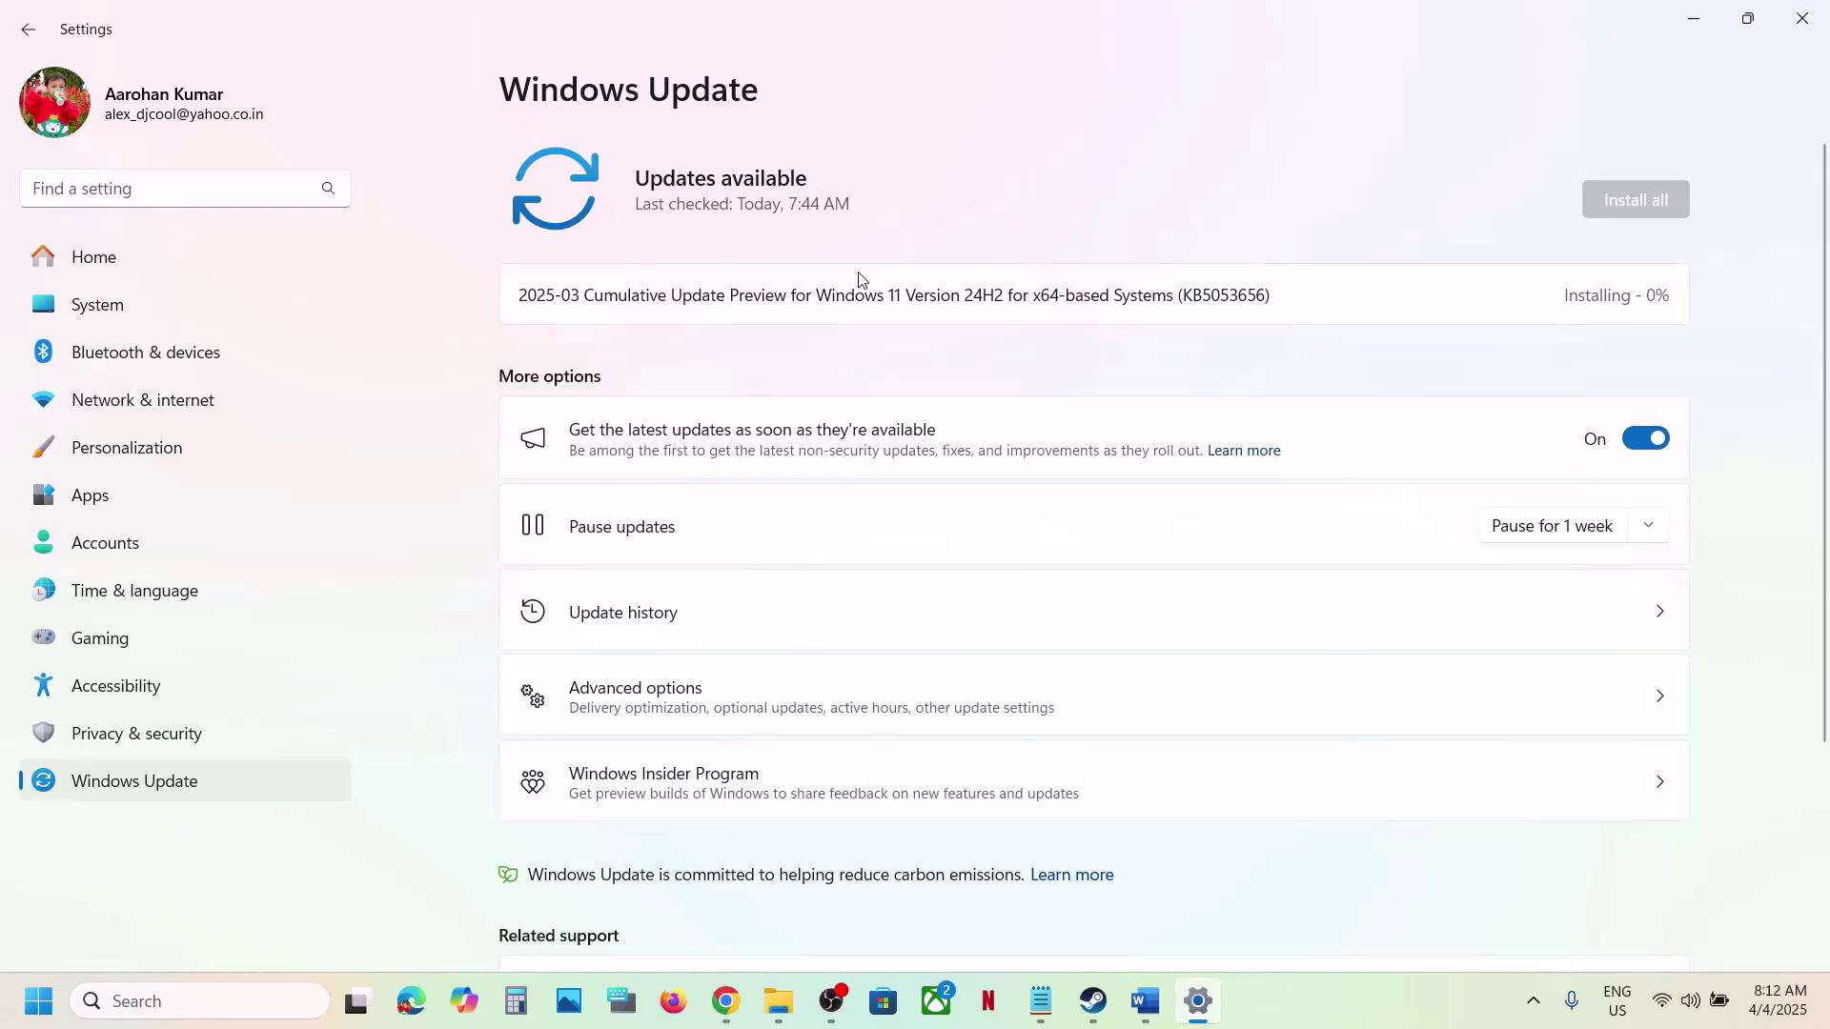
click(38, 1001)
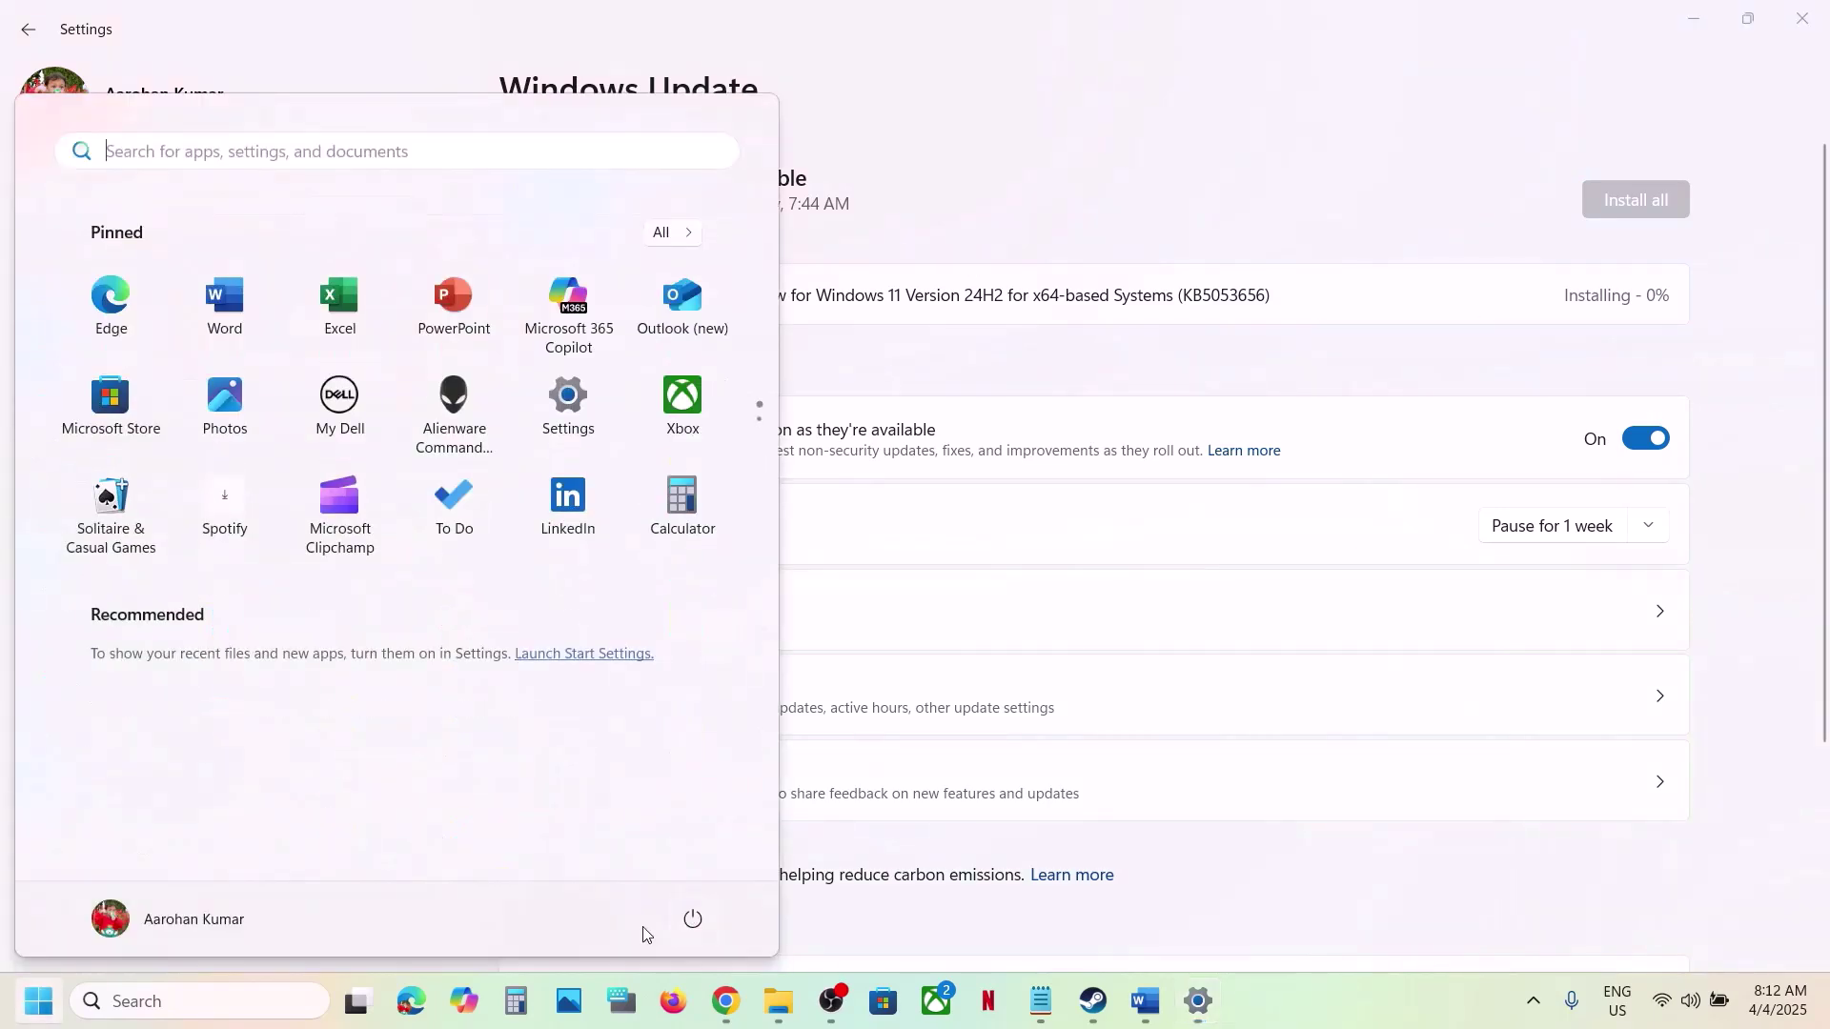
click(688, 924)
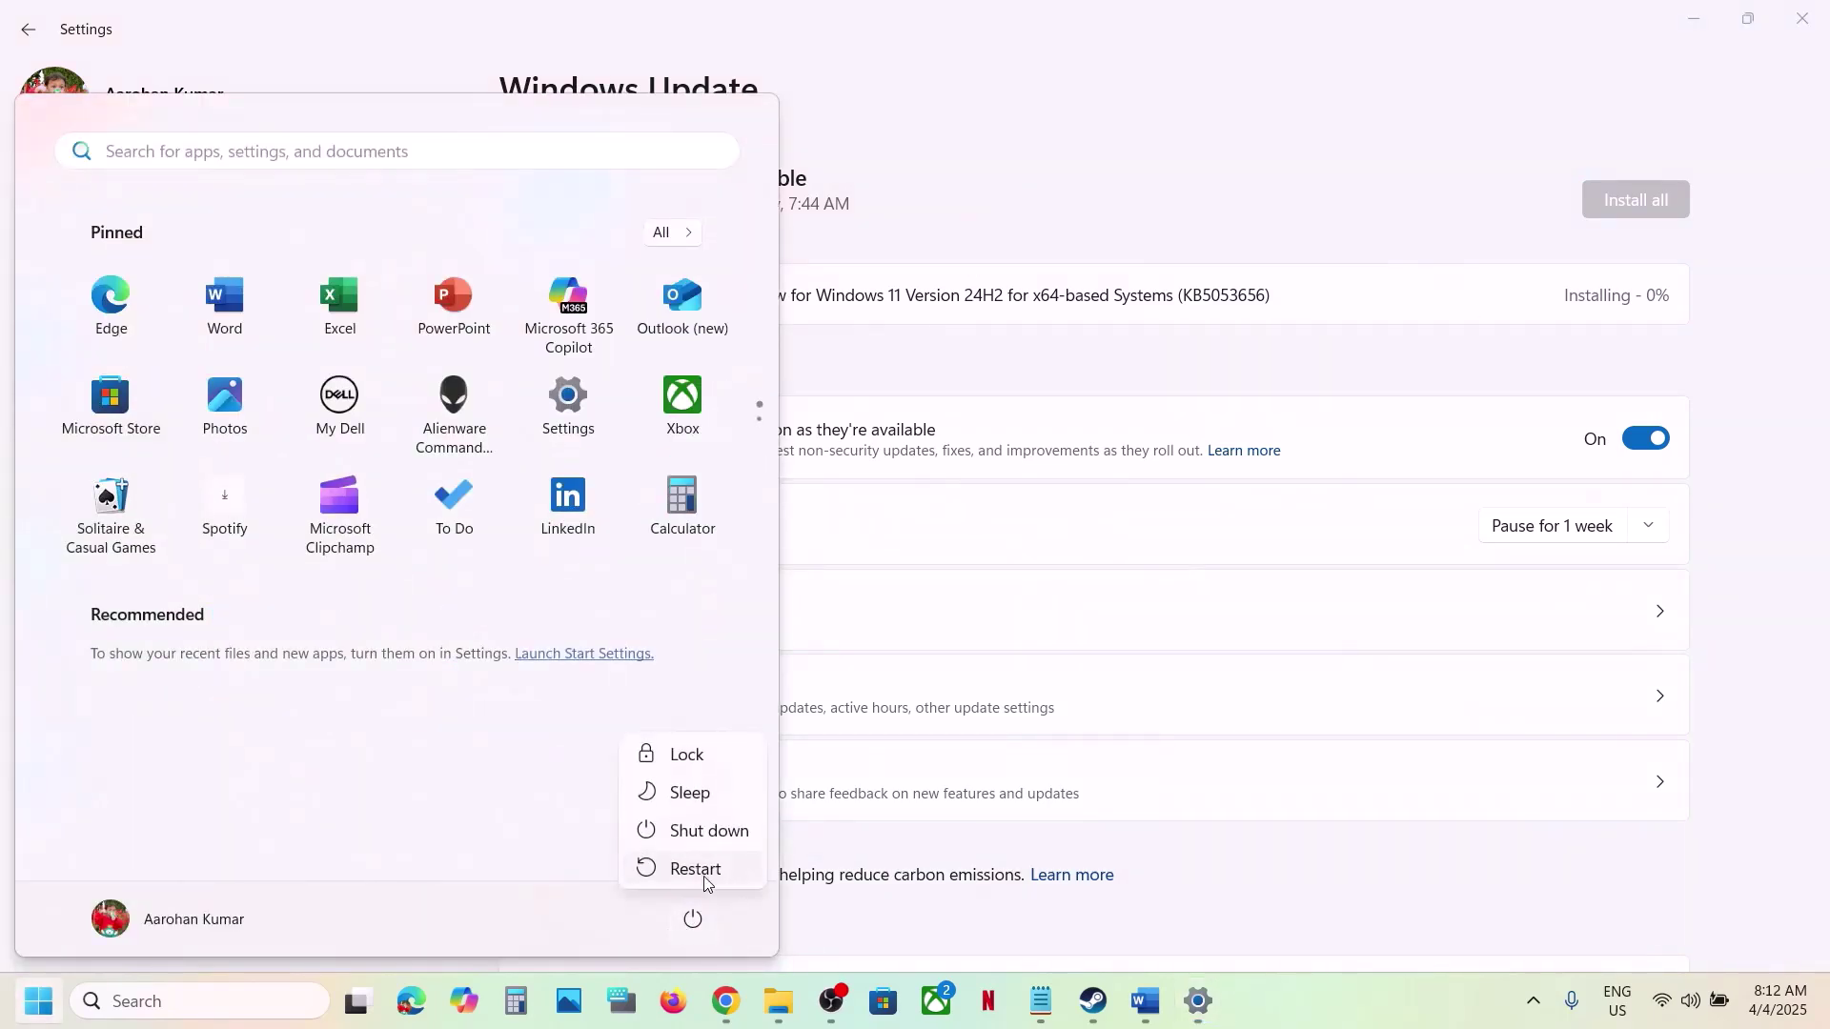
Run winver to check the installed Windows version and build, and close the About Windows dialog
click(239, 1001)
text(winve)
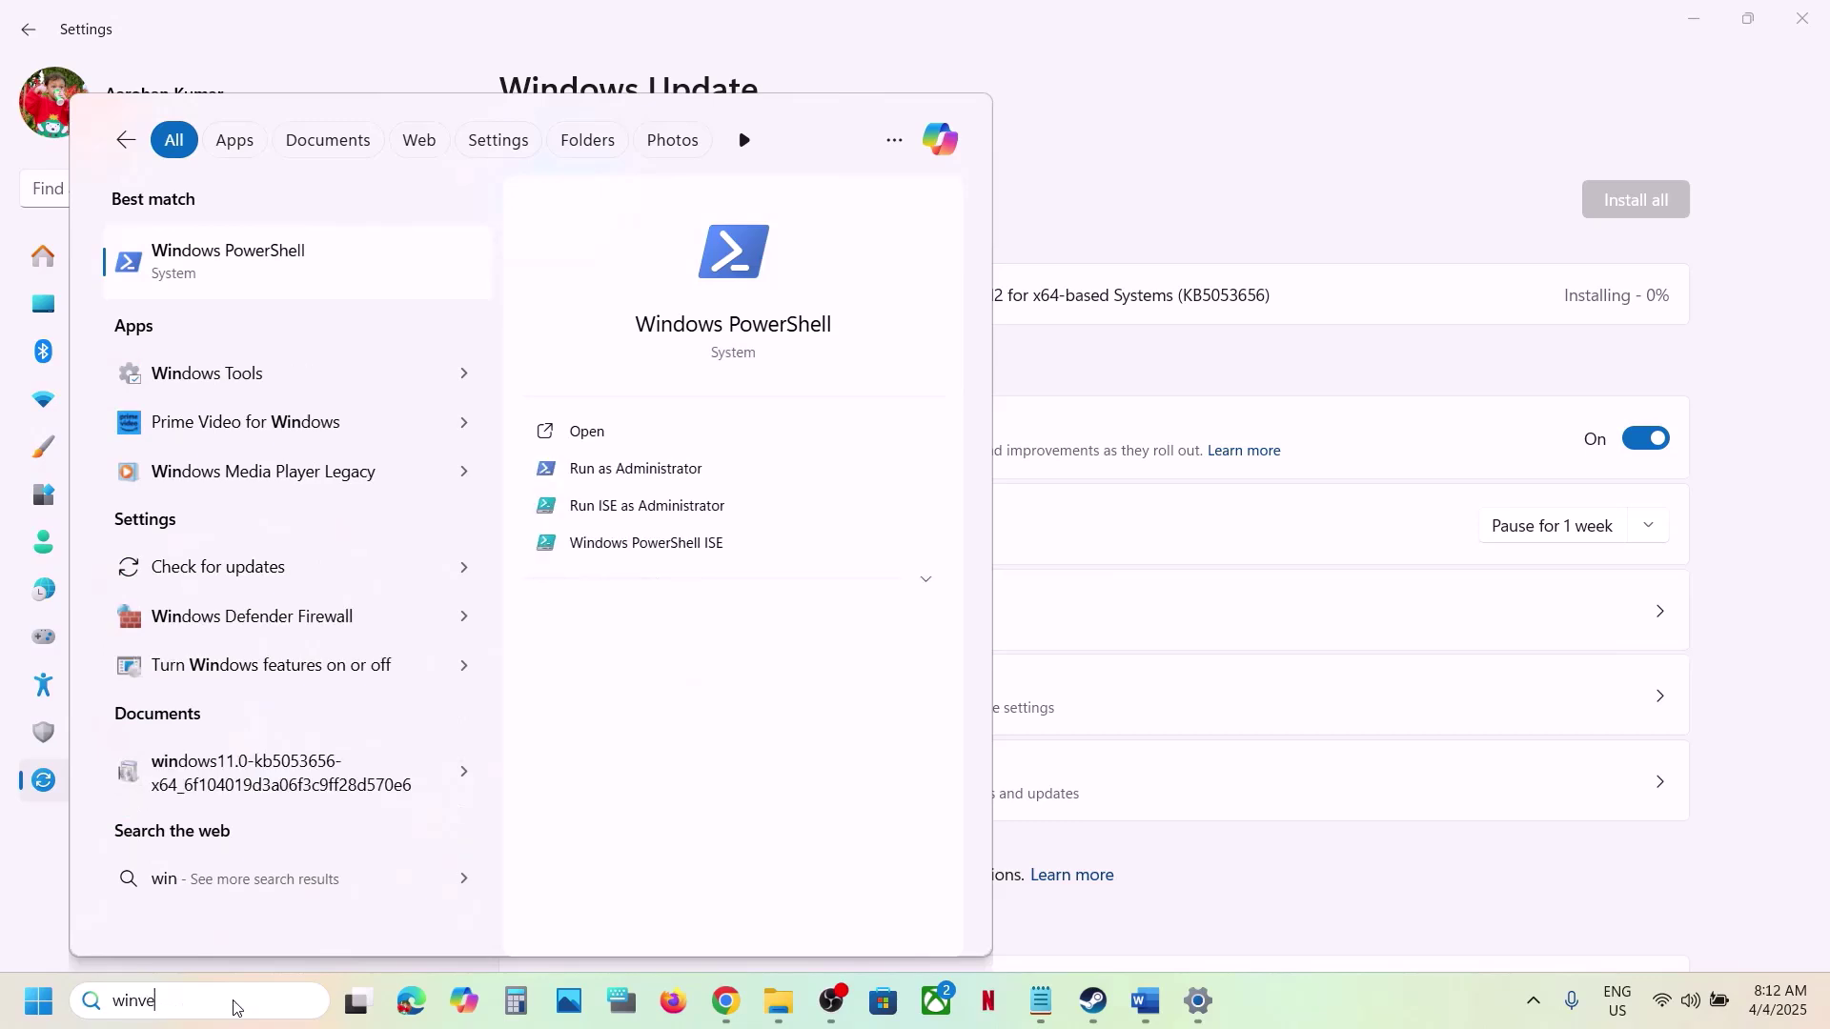
text(r)
key(Return)
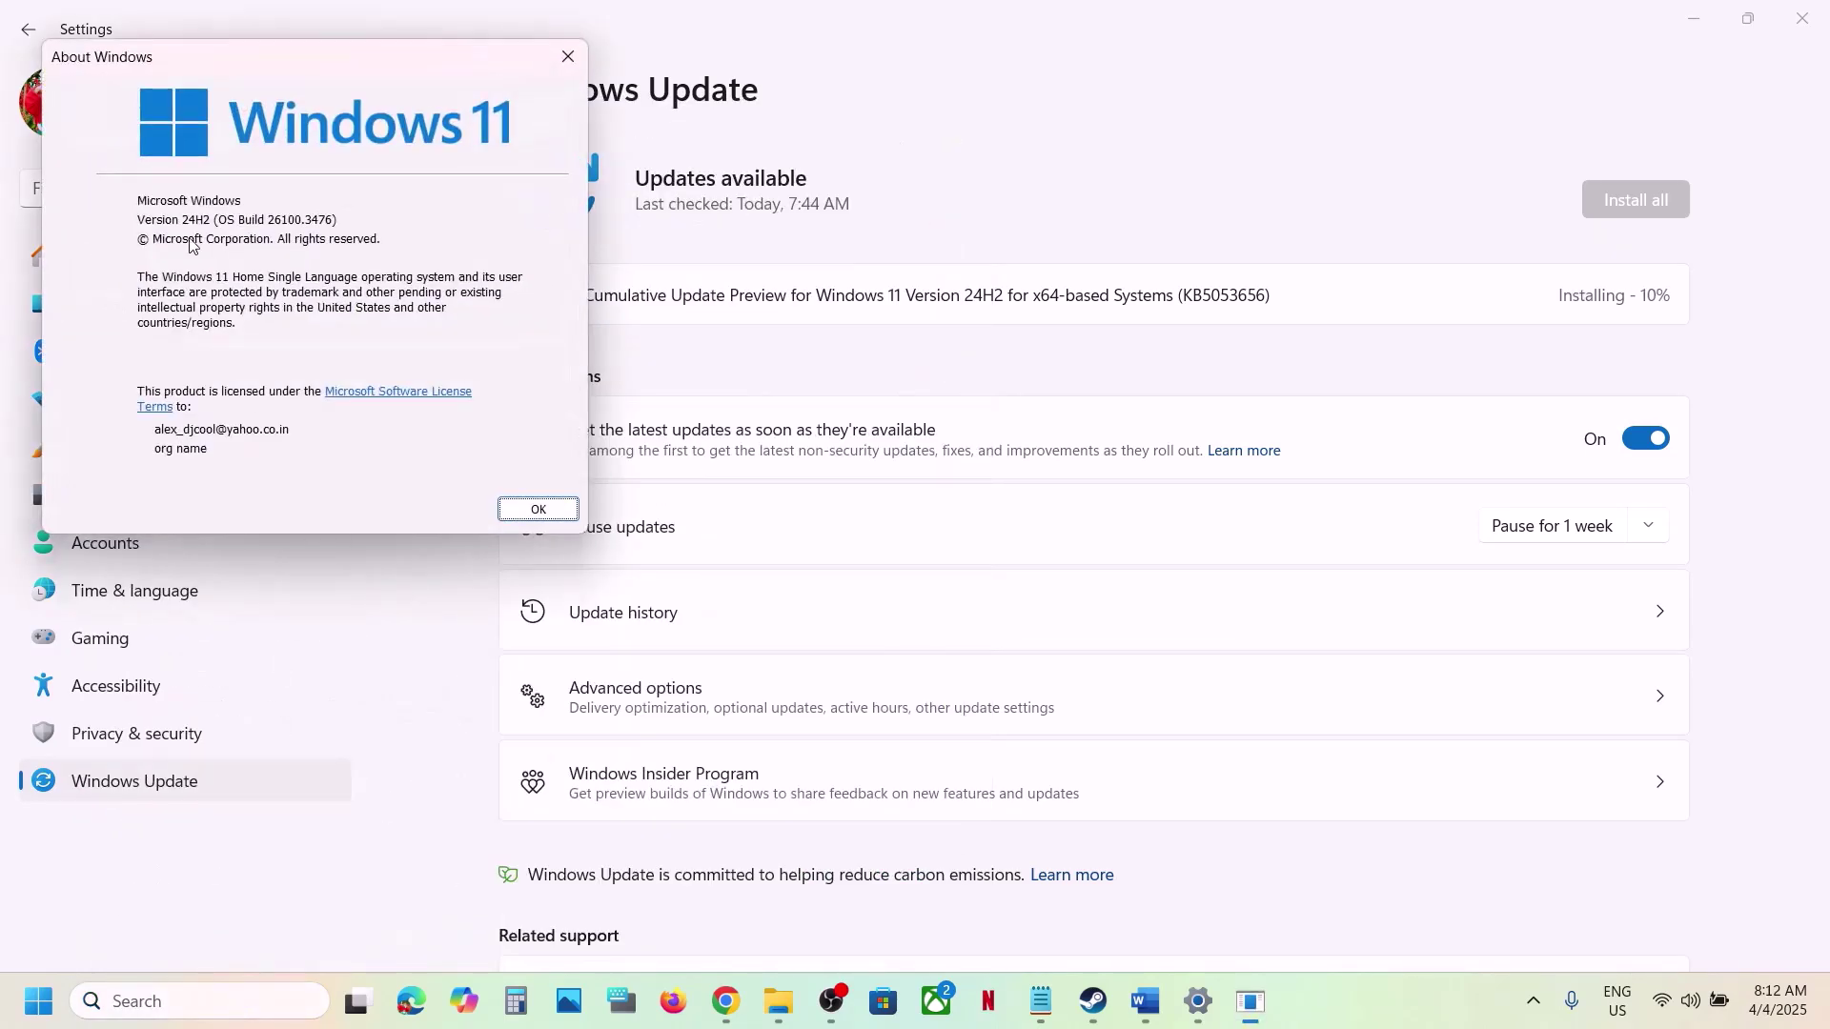
click(568, 56)
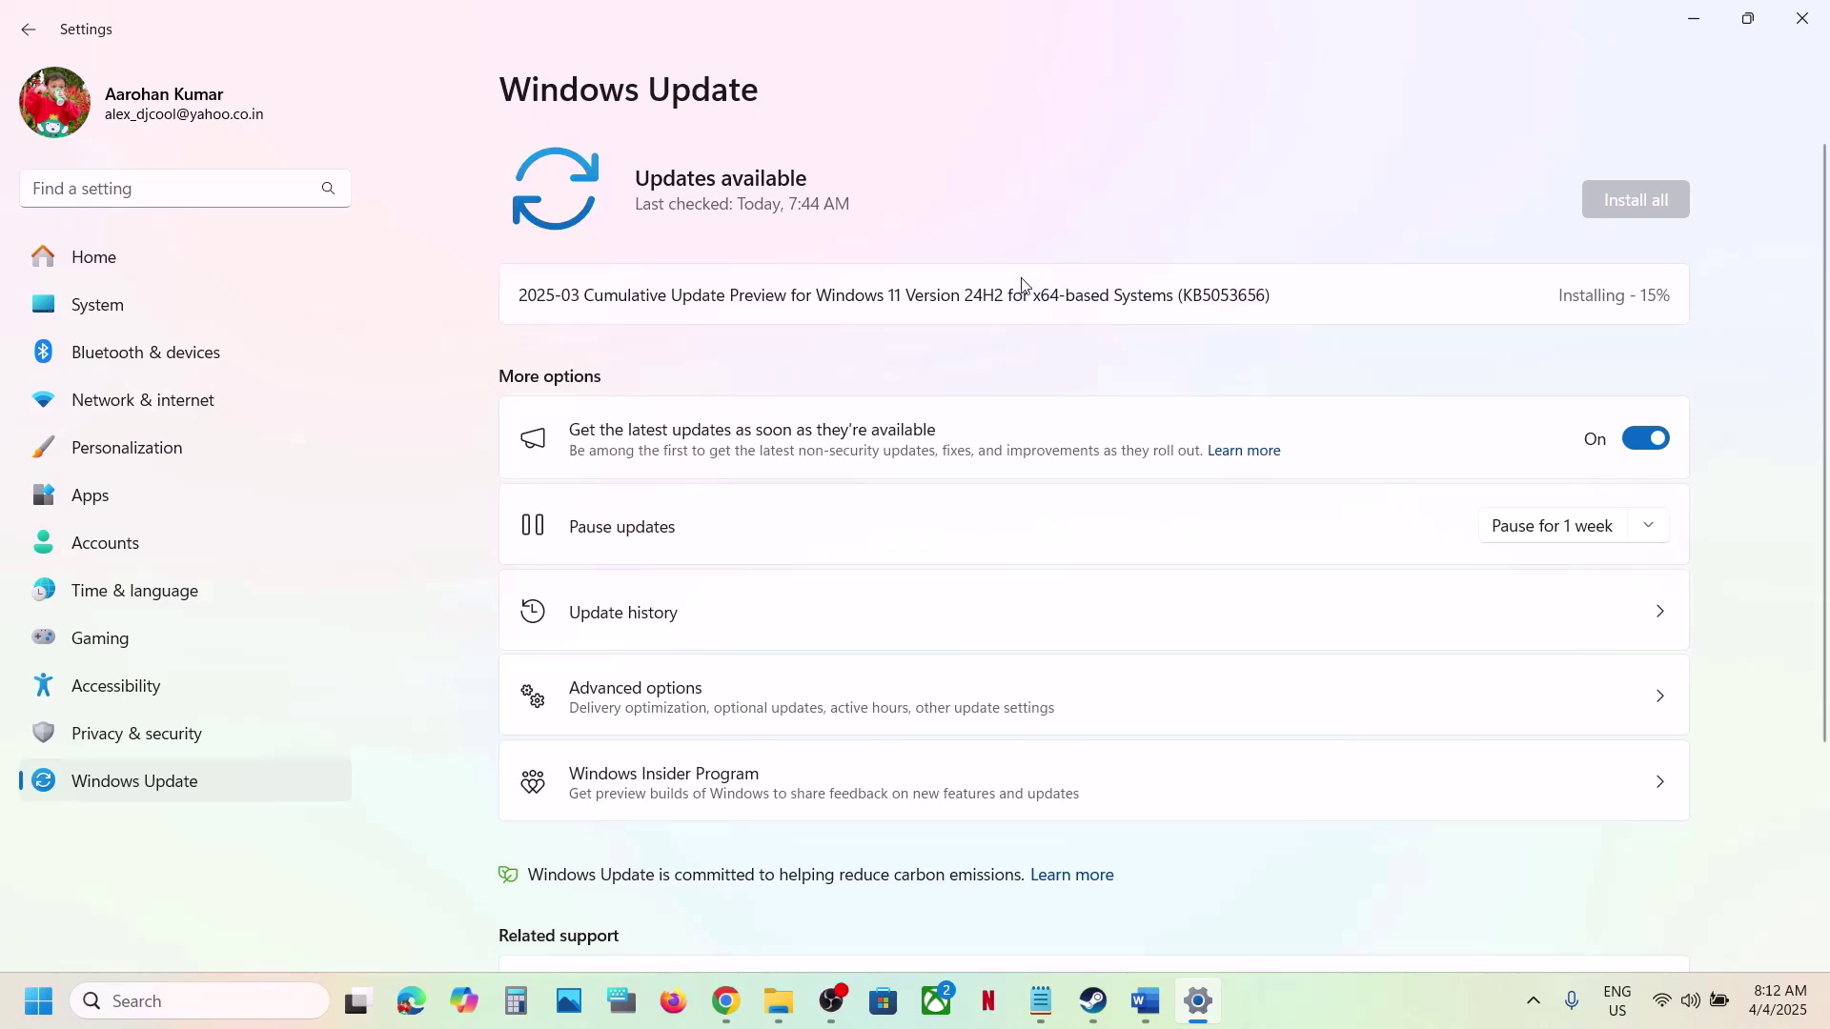
View the game's library page in Steam, return to the Word document, and copy the Visual C++ link in Step 9
click(1093, 1000)
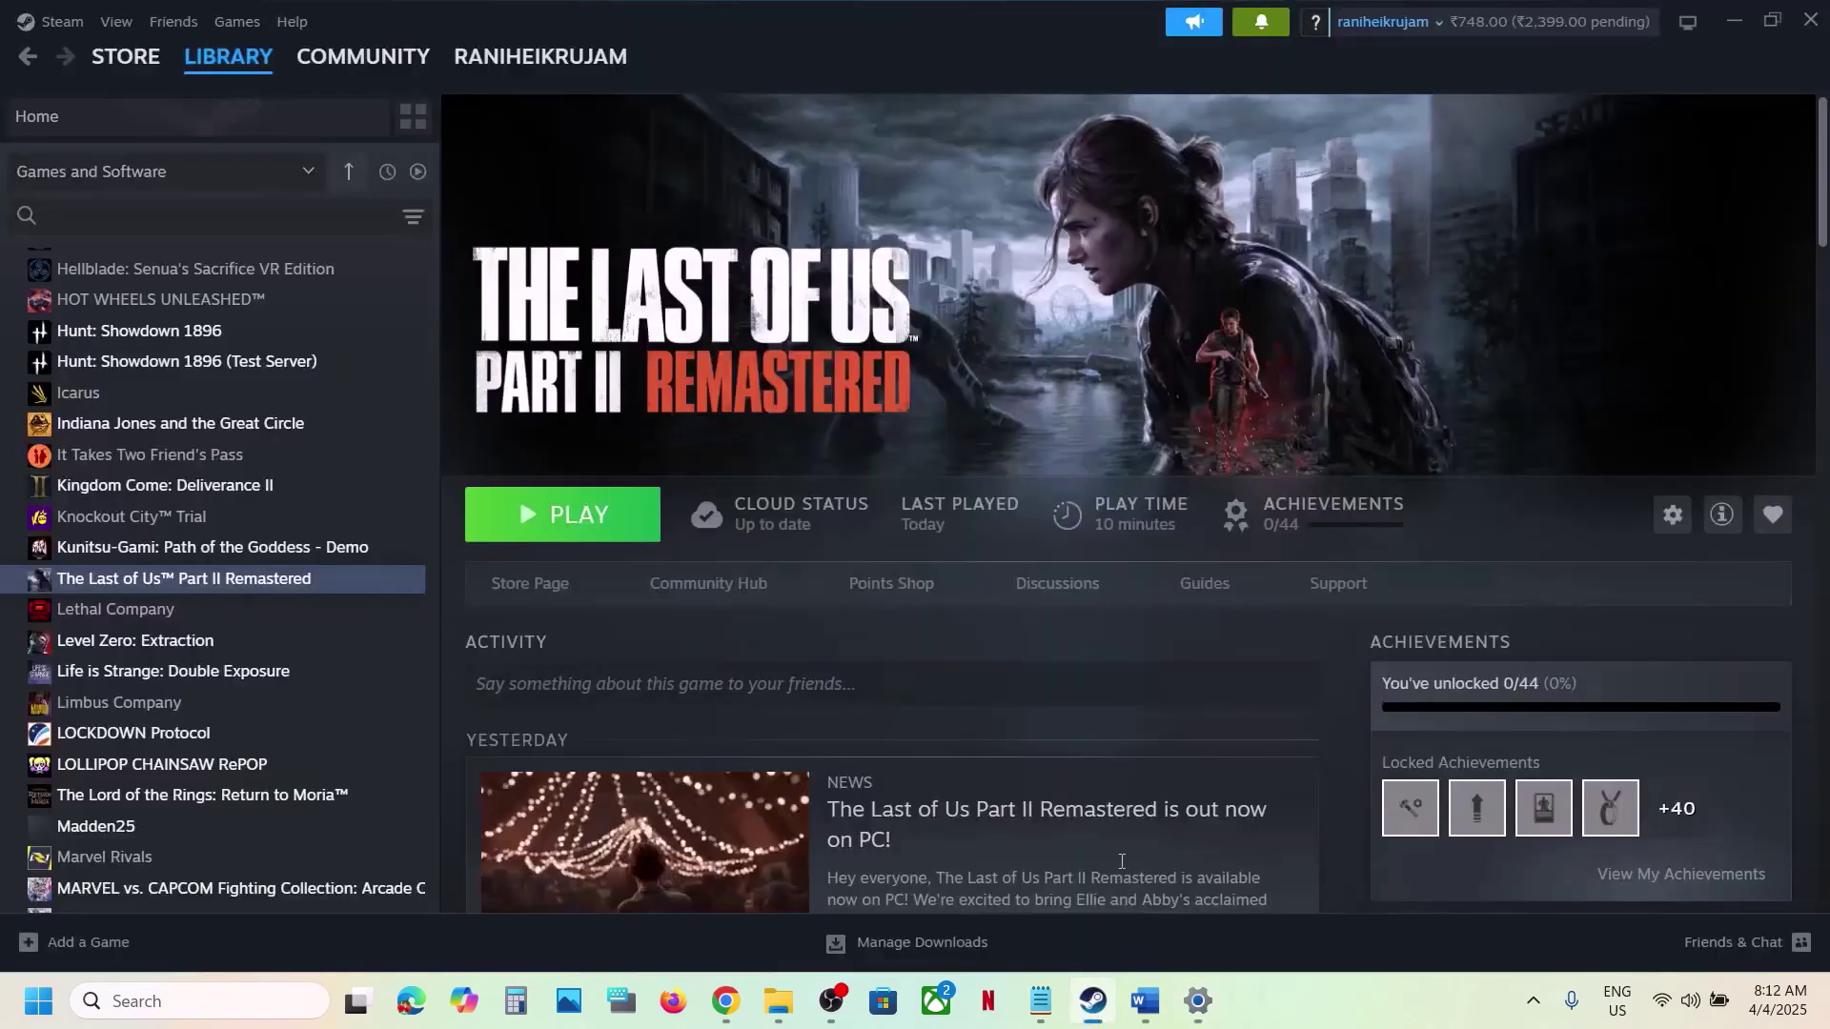
click(1144, 1000)
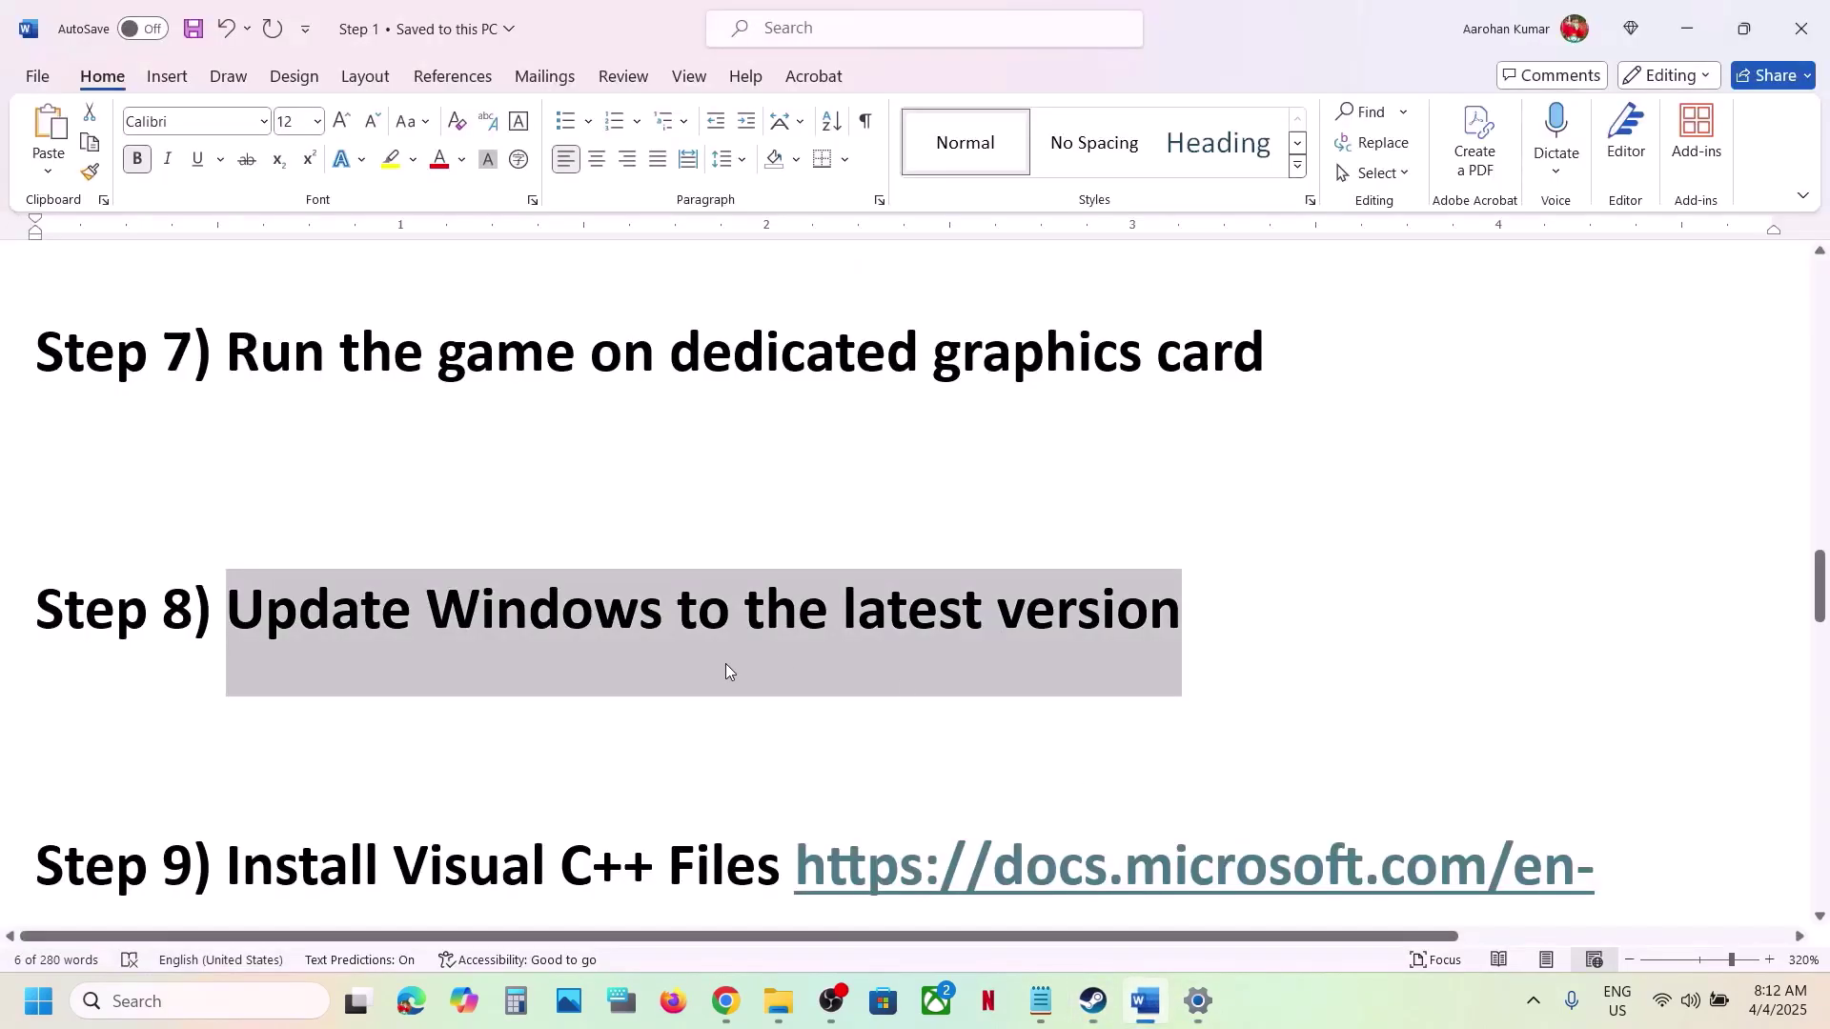
scroll(810, 648, down, 3)
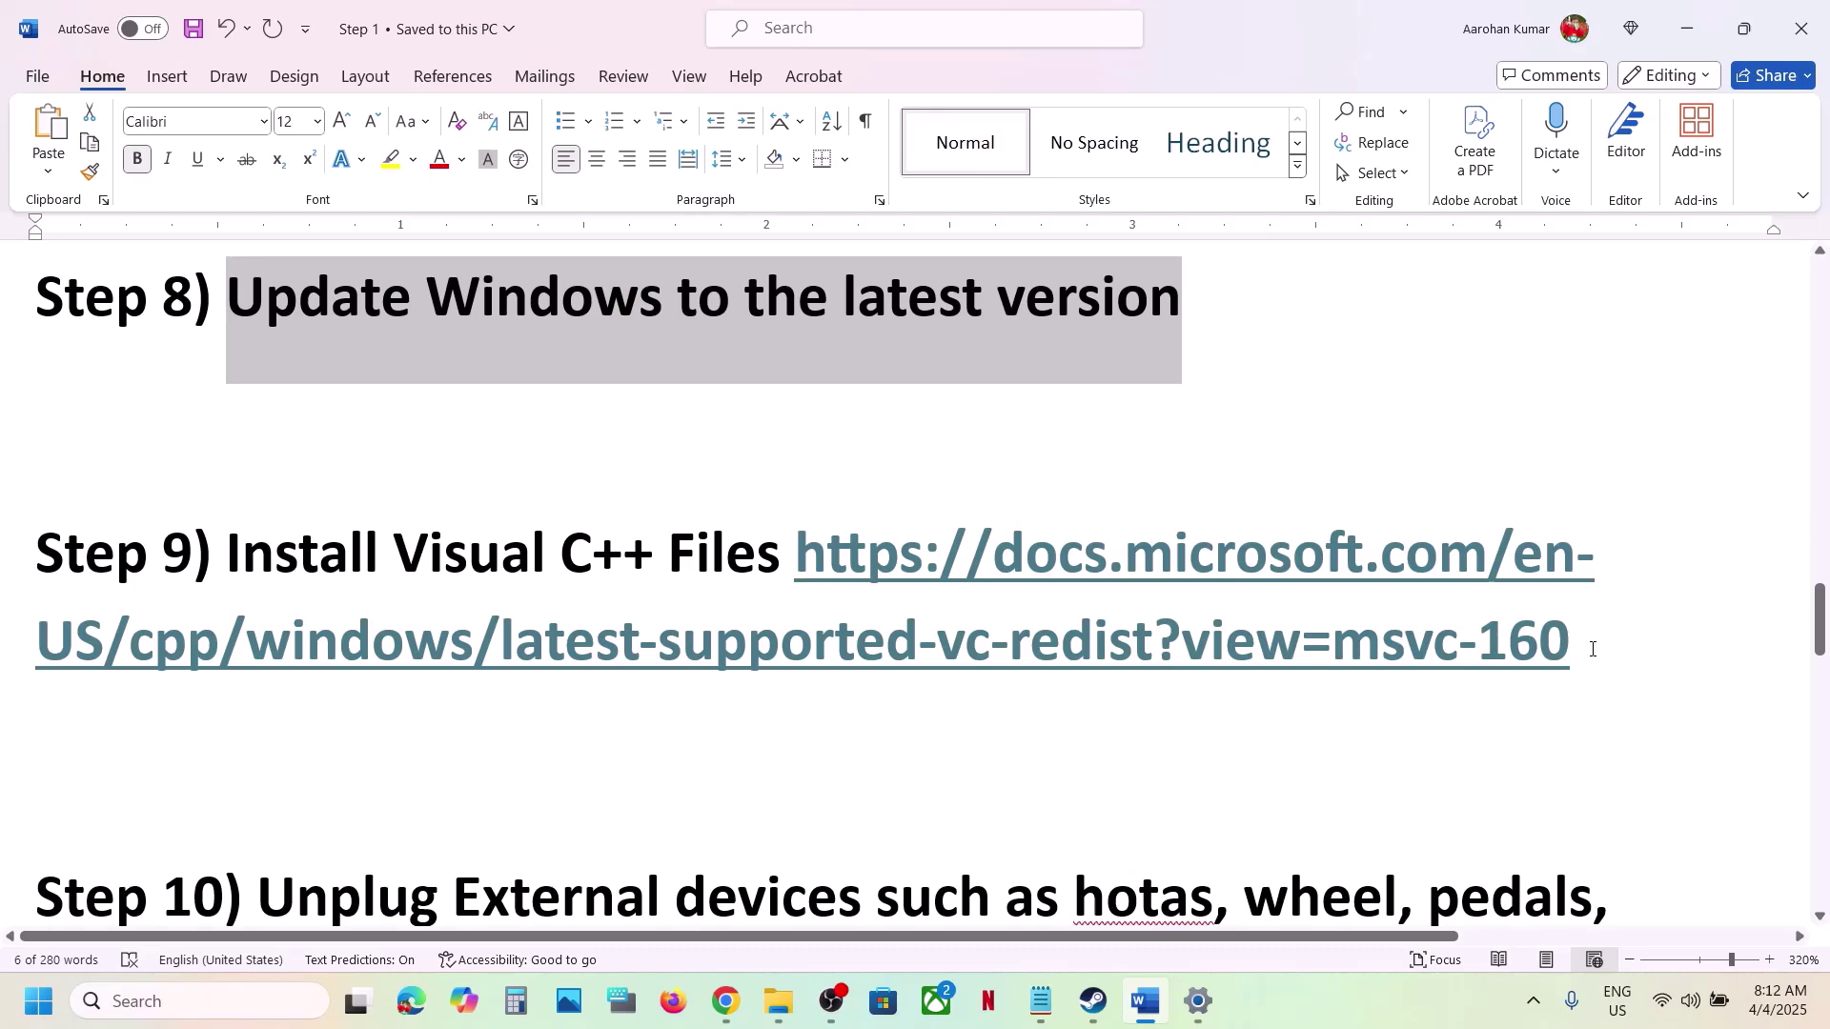
drag(1591, 649, 809, 548)
key(ctrl+c)
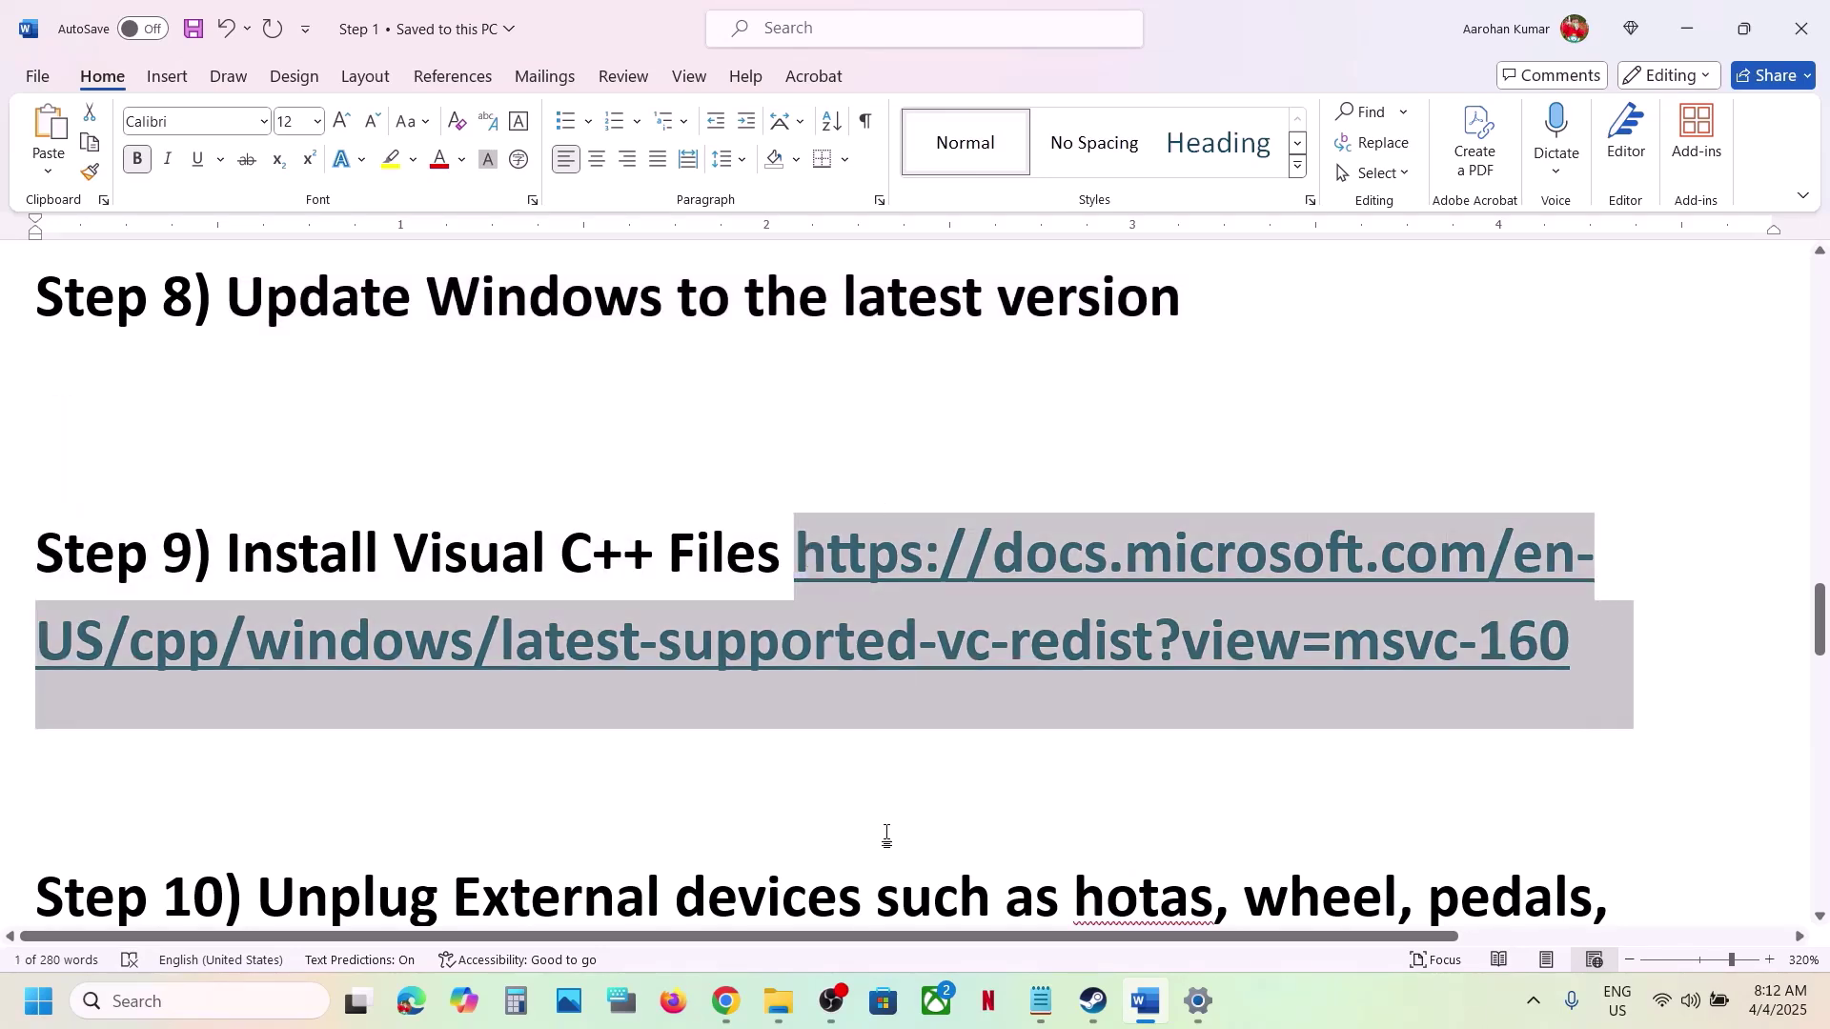
Switch to Chrome, open the copied Visual C++ link in a new tab, and find the latest Redistributable version section
click(725, 1001)
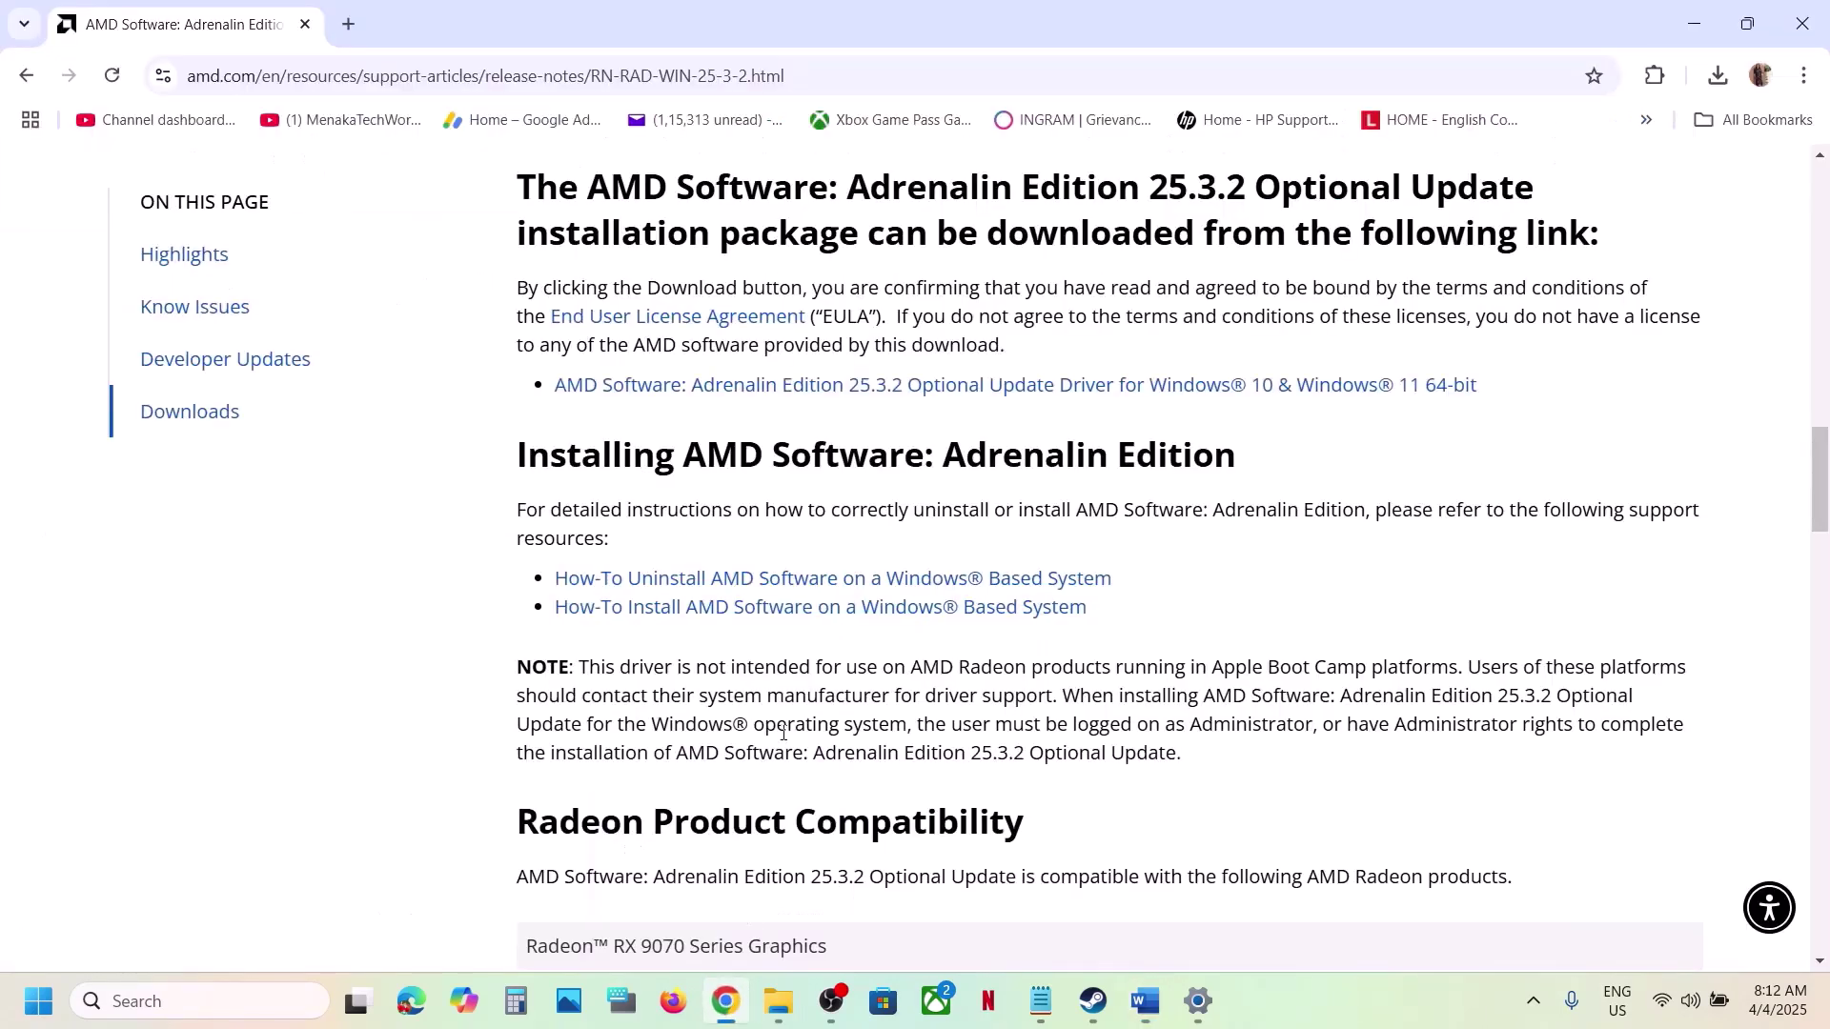
click(348, 24)
key(ctrl+v)
key(Return)
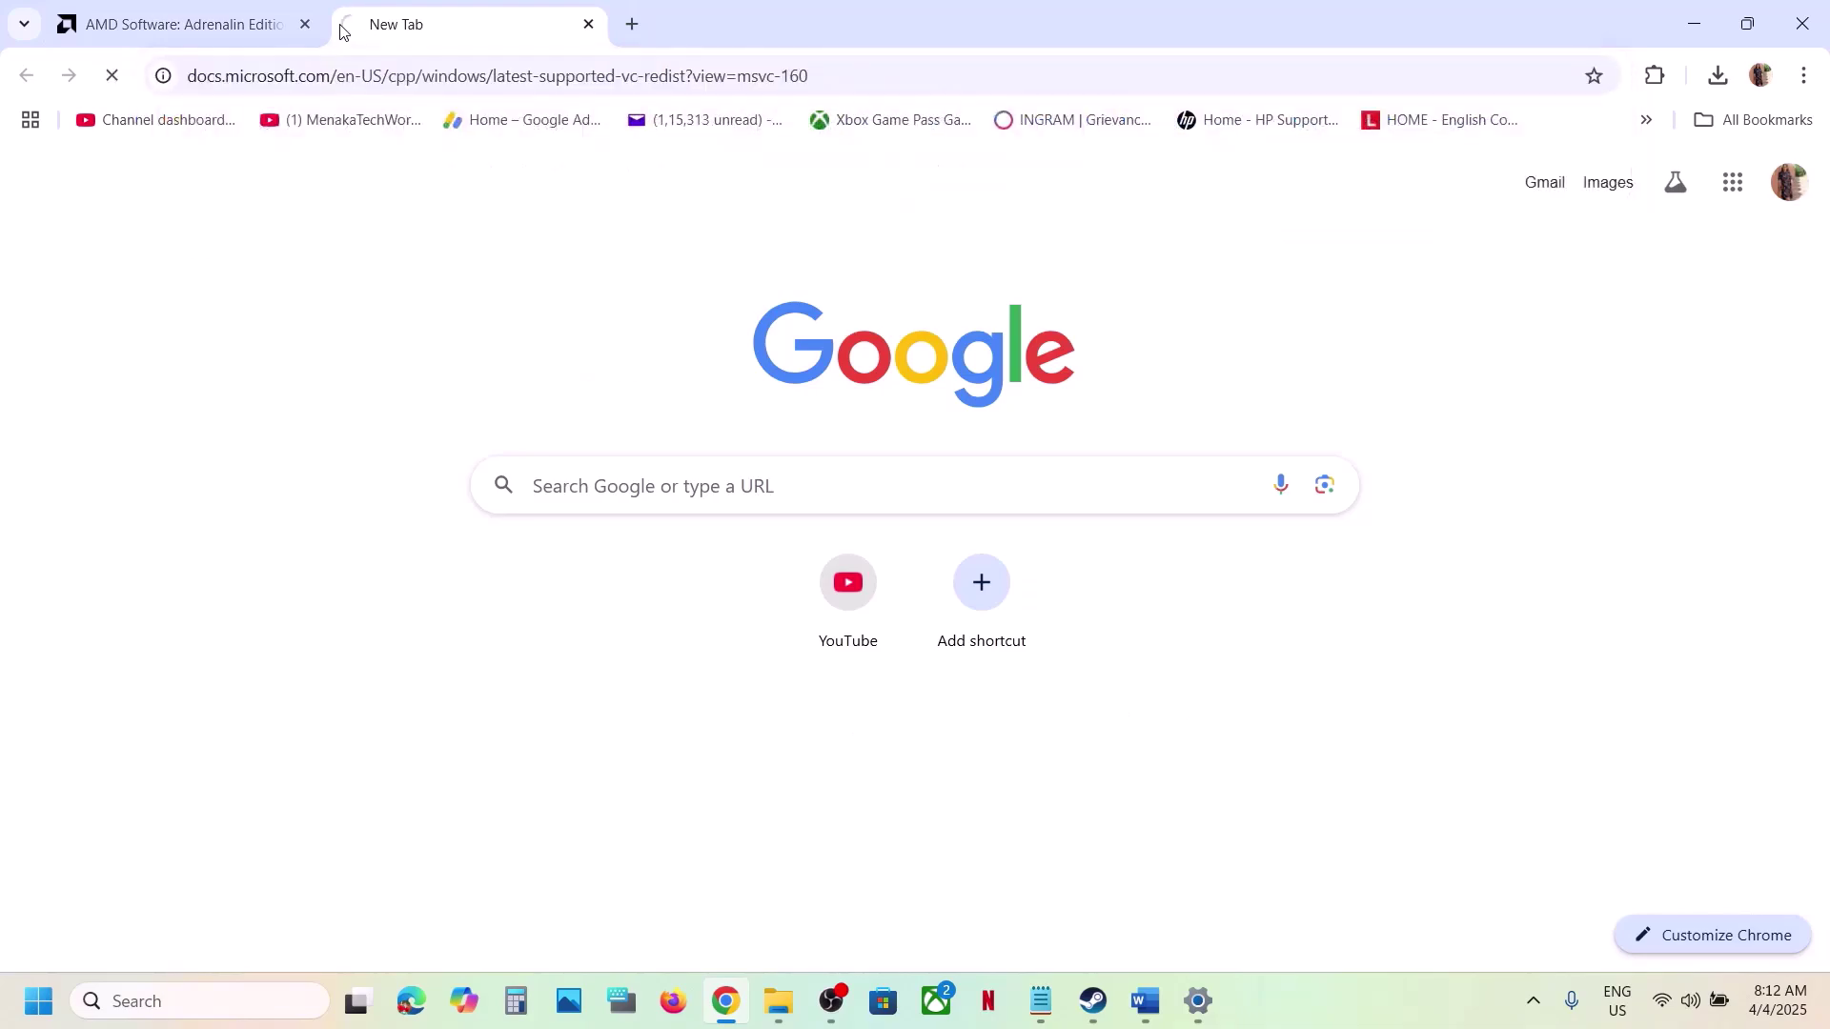
scroll(768, 188, down, 8)
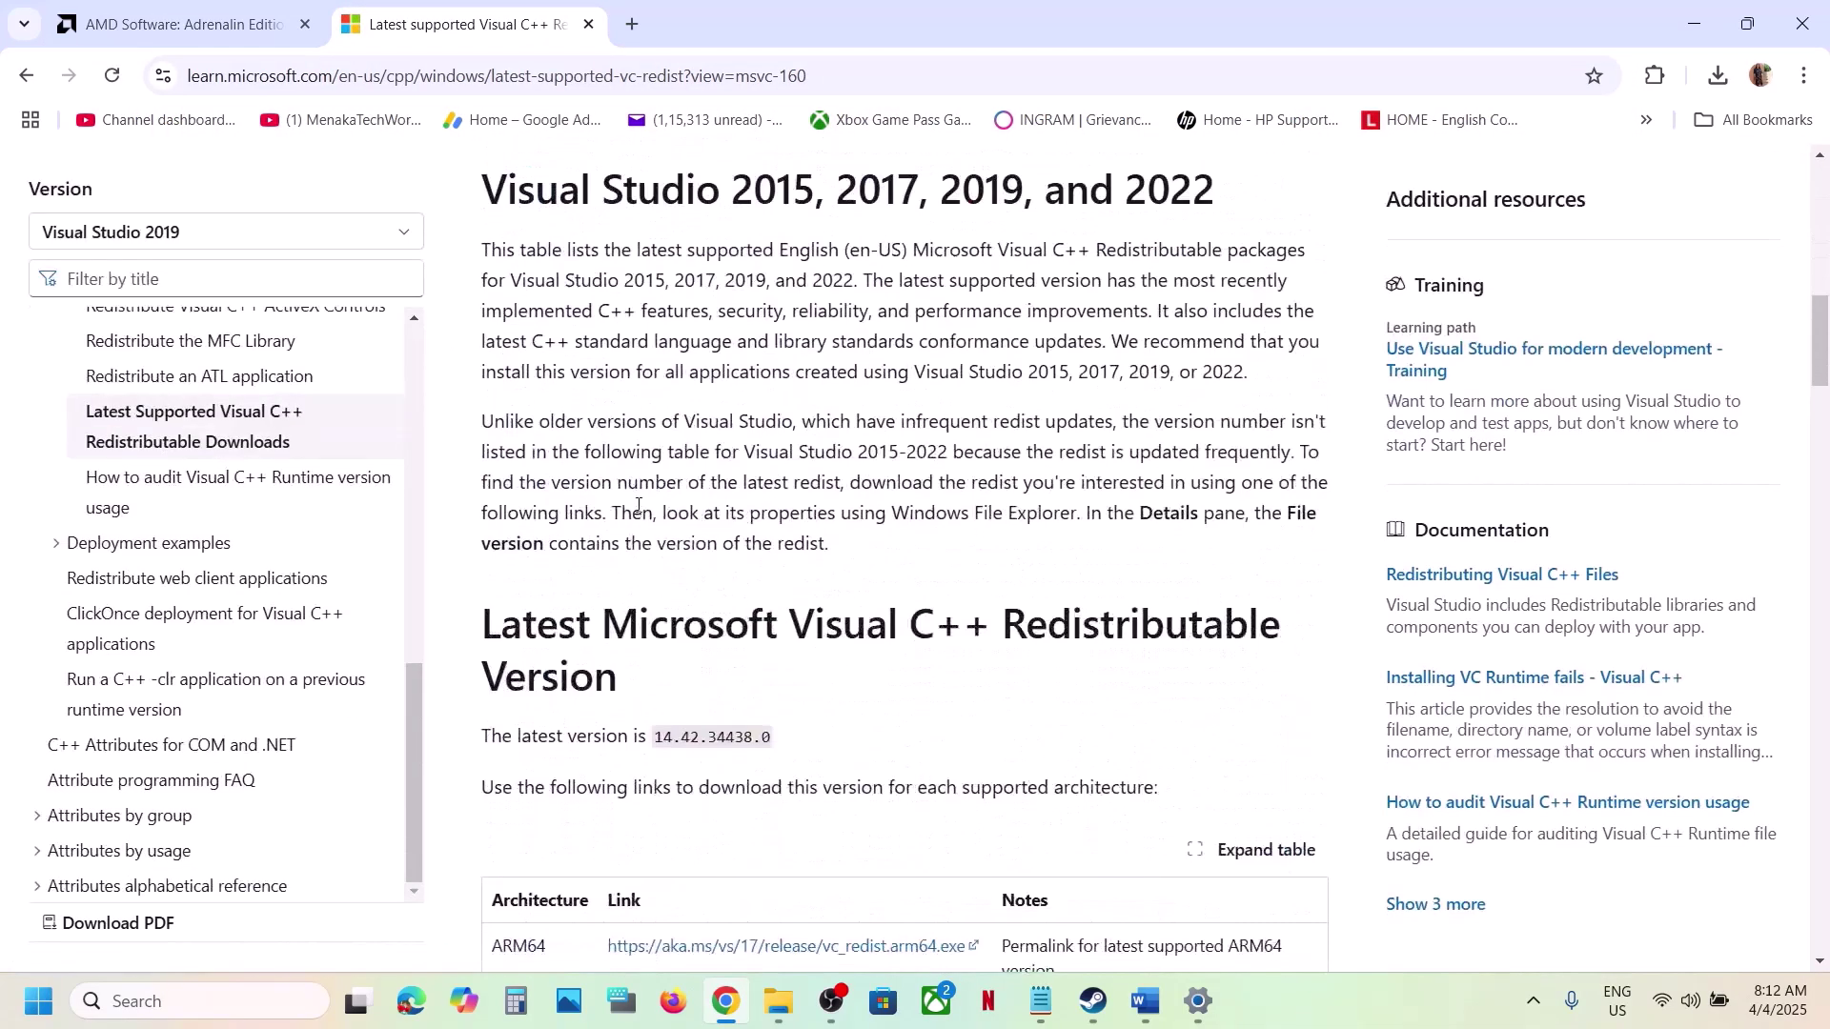
Download the X86 Visual C++ Redistributable from the latest-version table, run the installer and start its repair
scroll(757, 267, up, 2)
drag(697, 341, 1244, 356)
scroll(767, 563, down, 7)
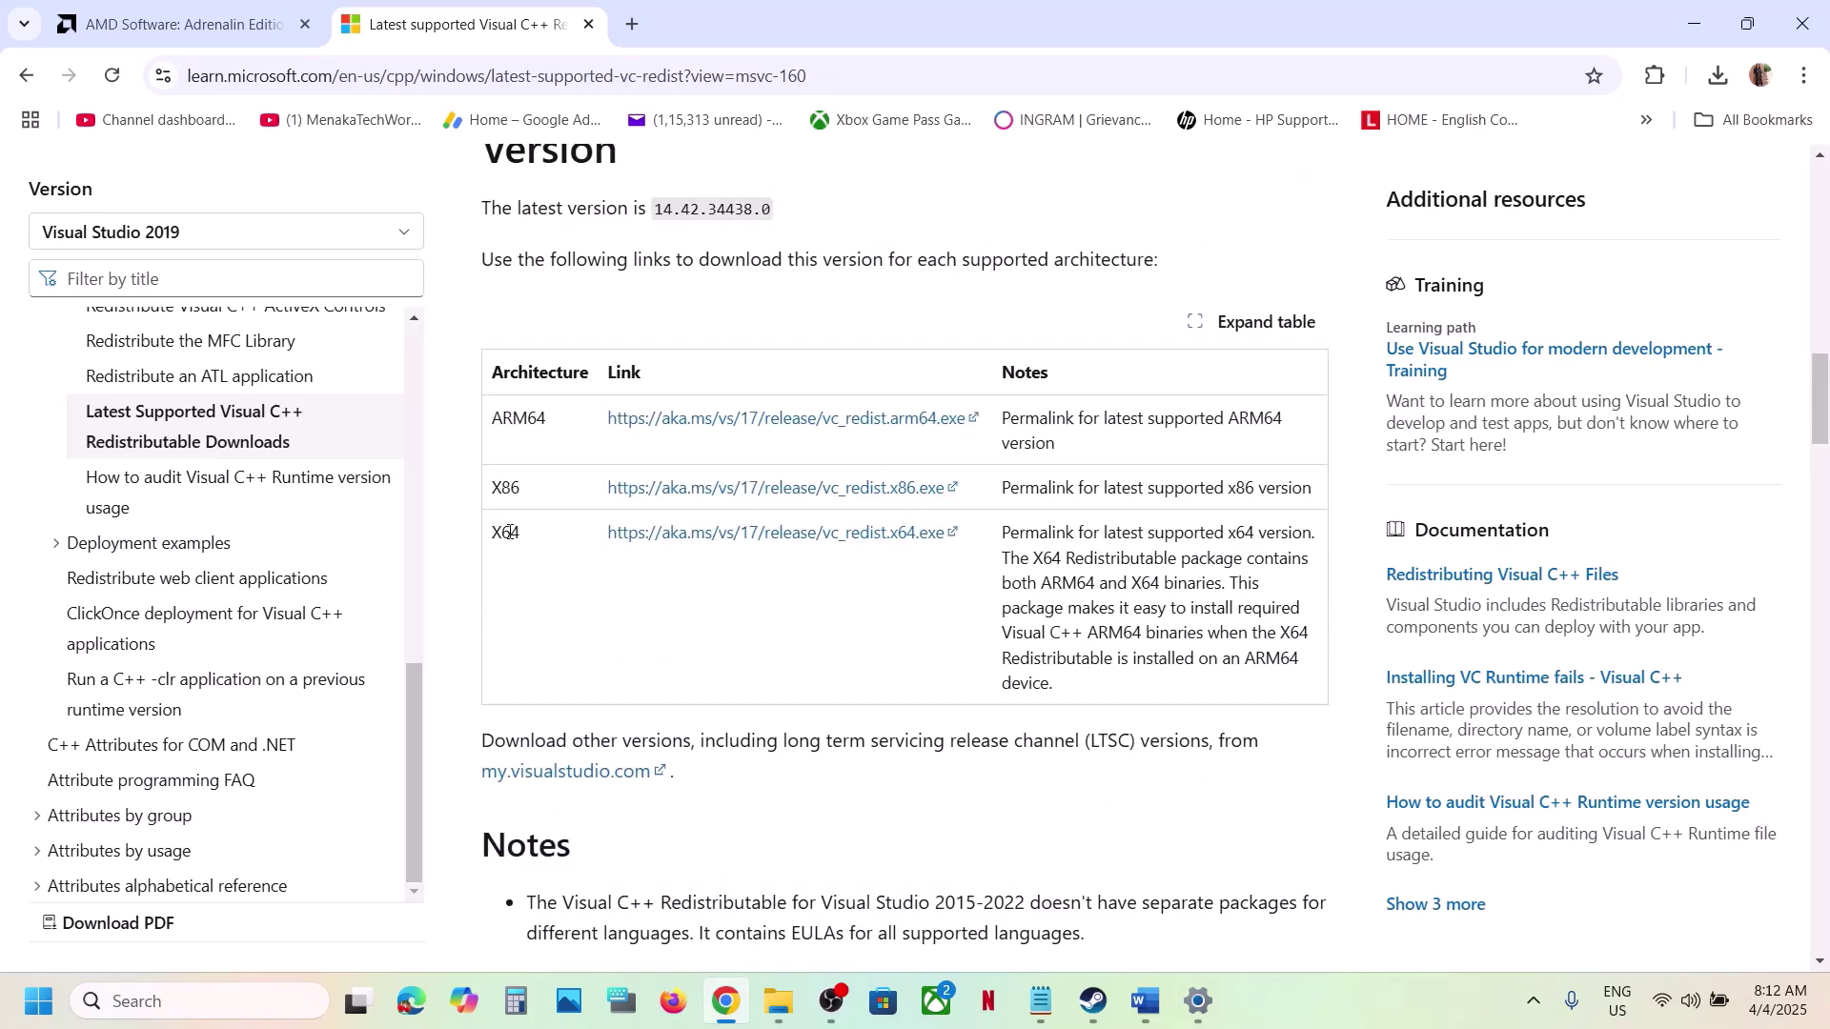
double_click(510, 532)
click(776, 488)
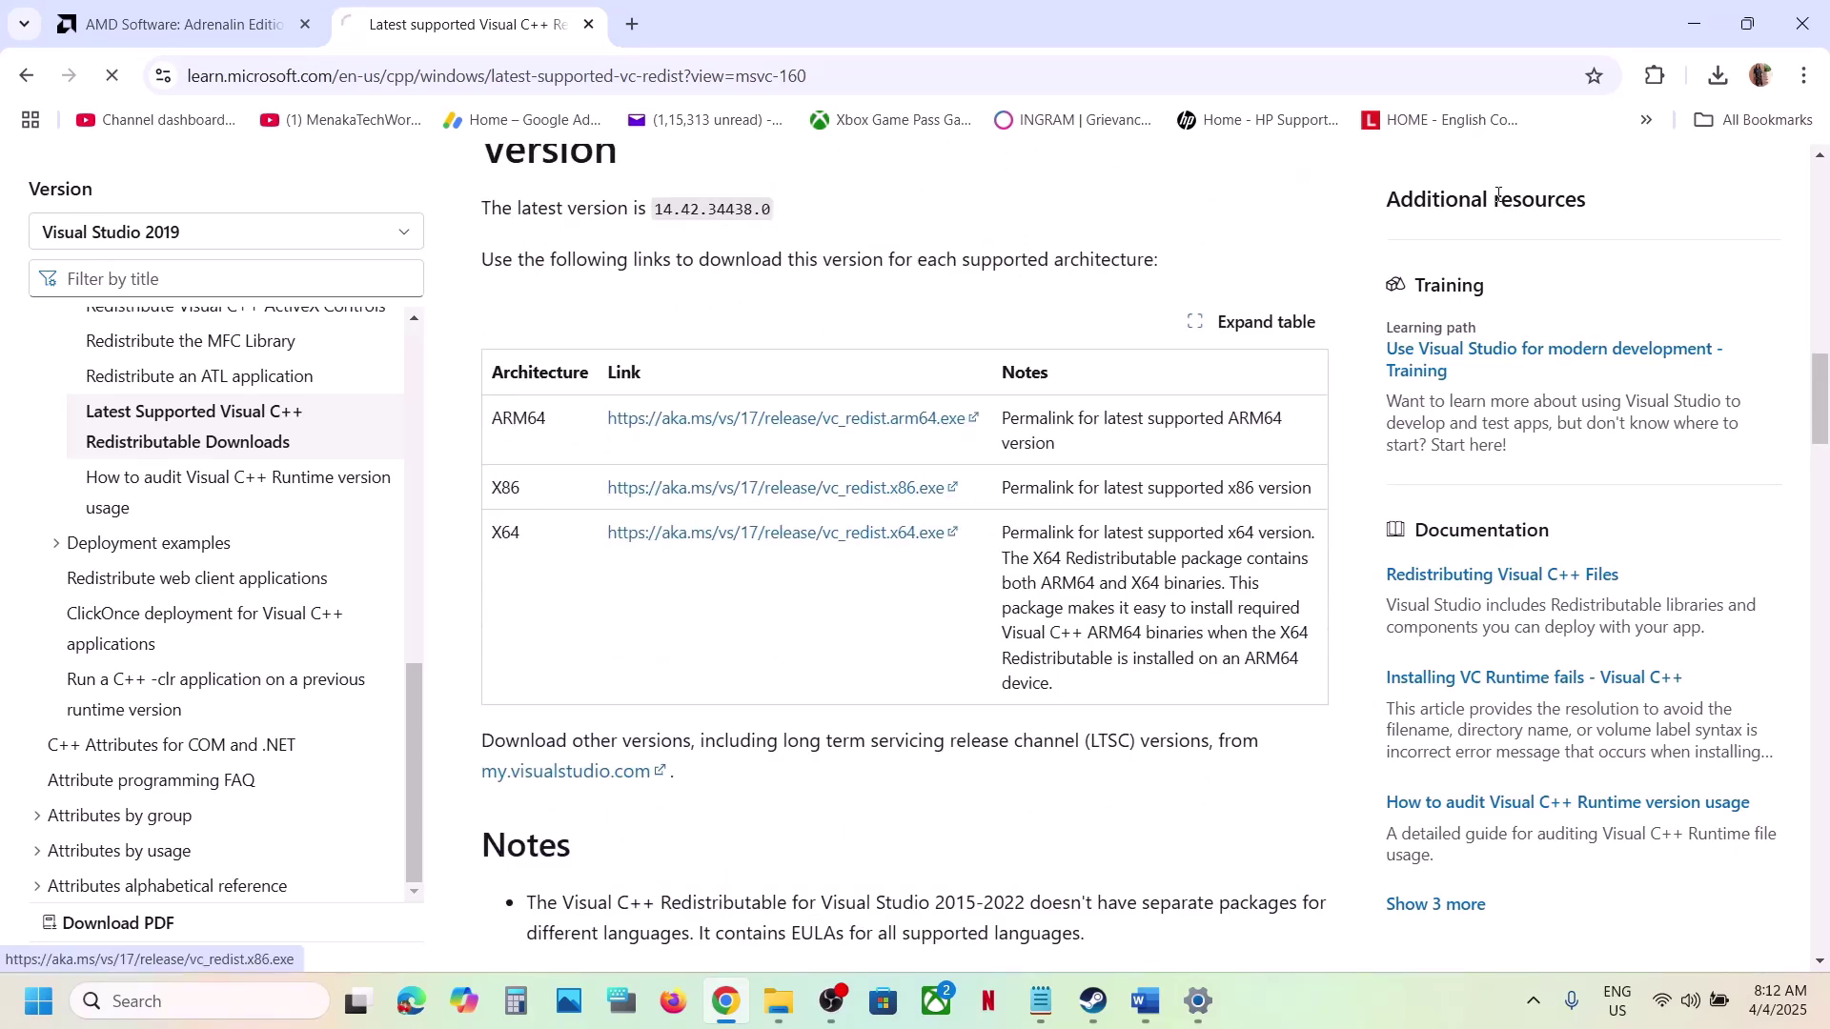
click(1720, 79)
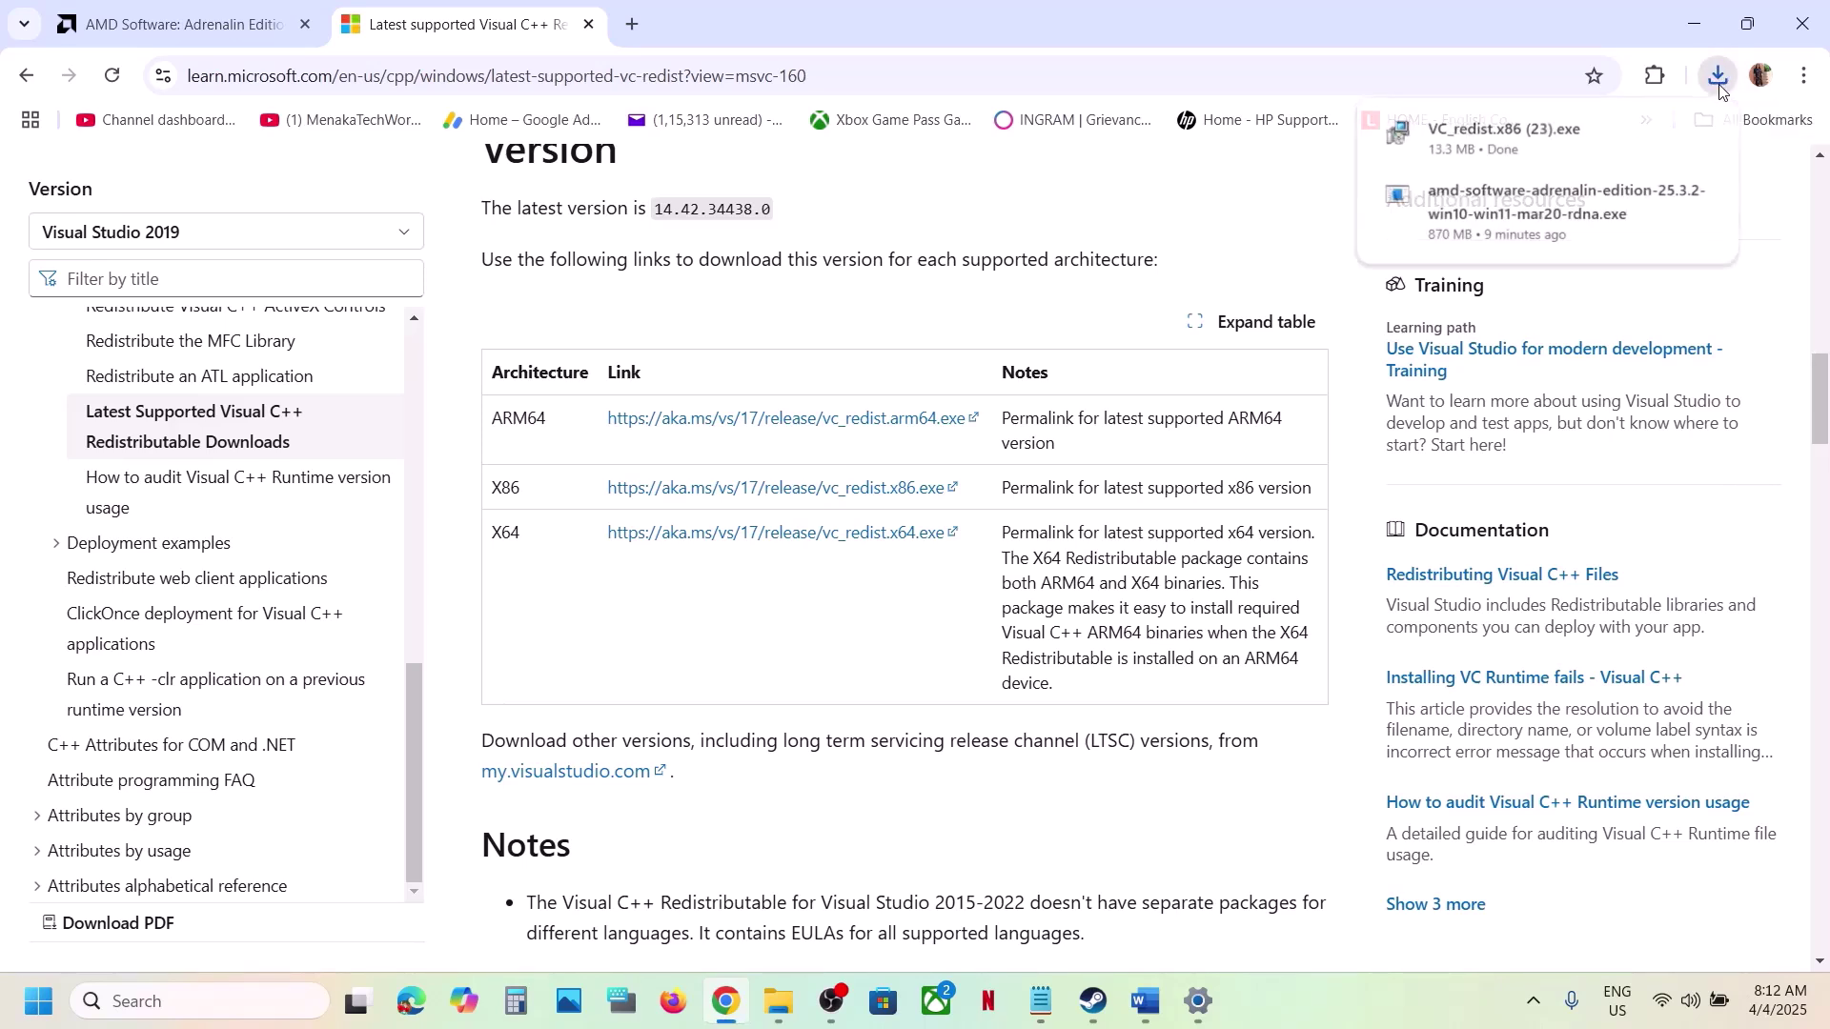
click(1078, 445)
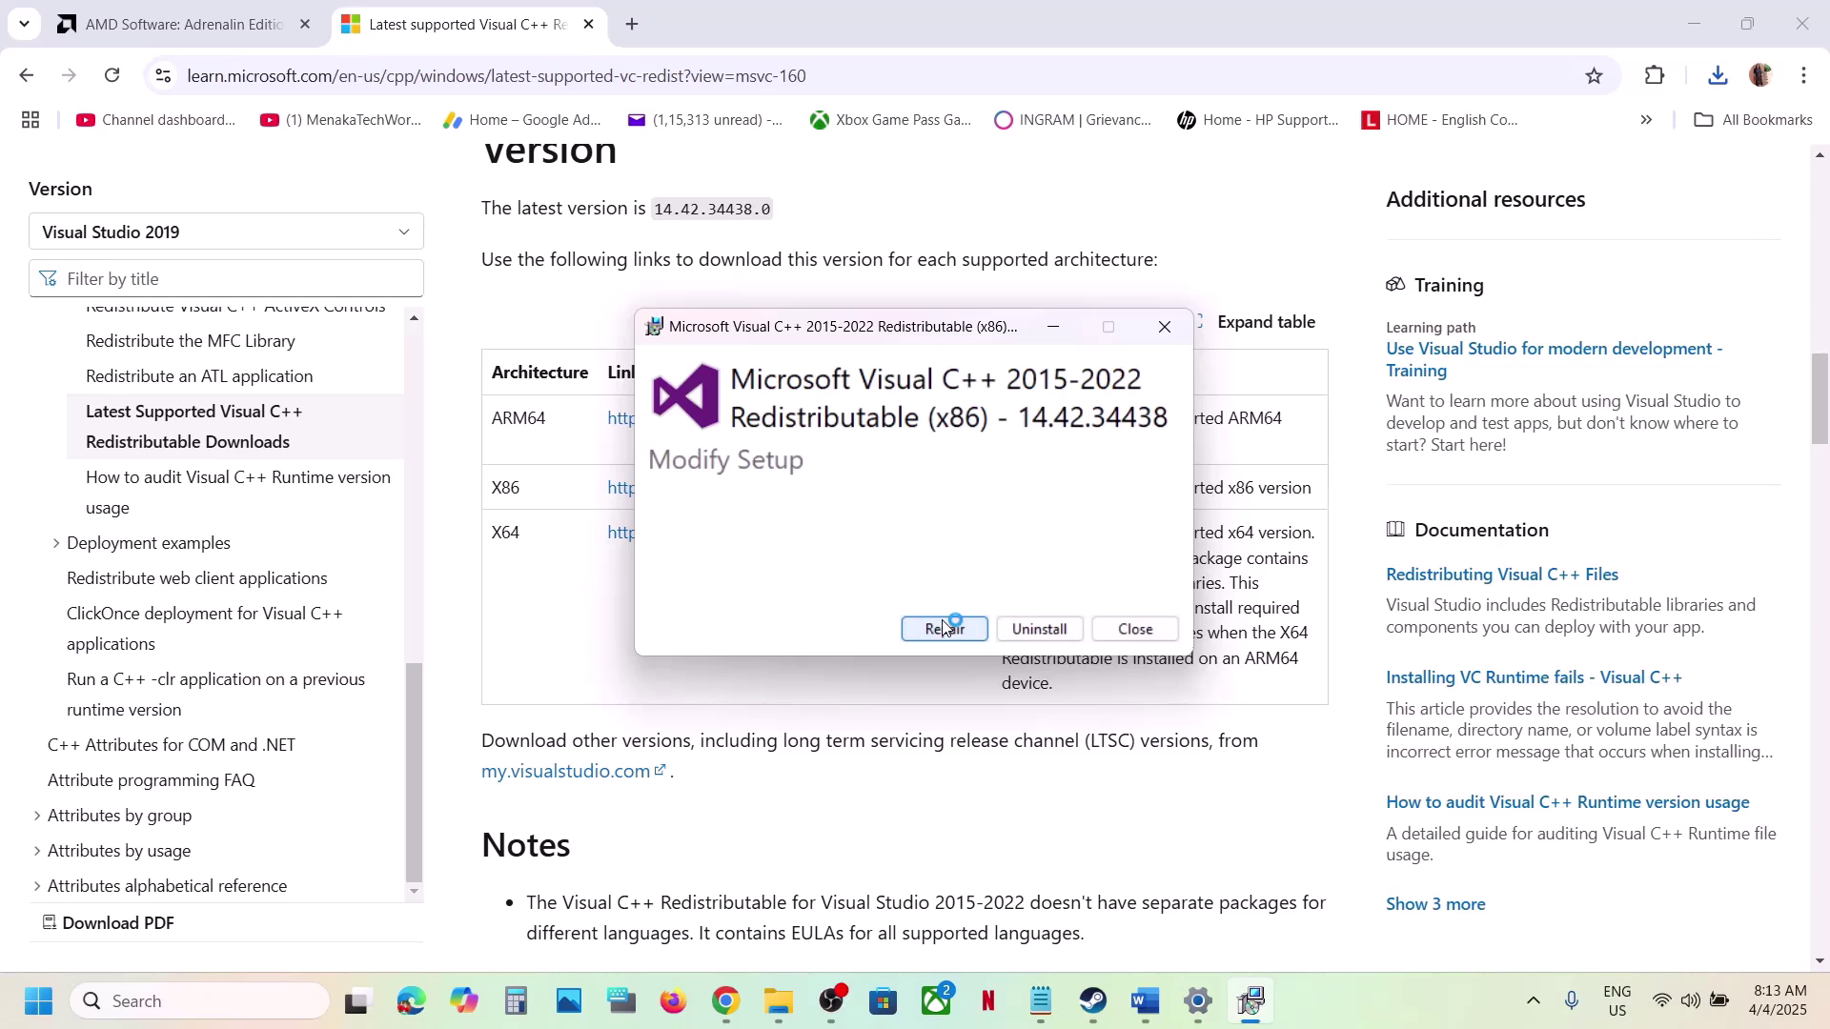
click(942, 627)
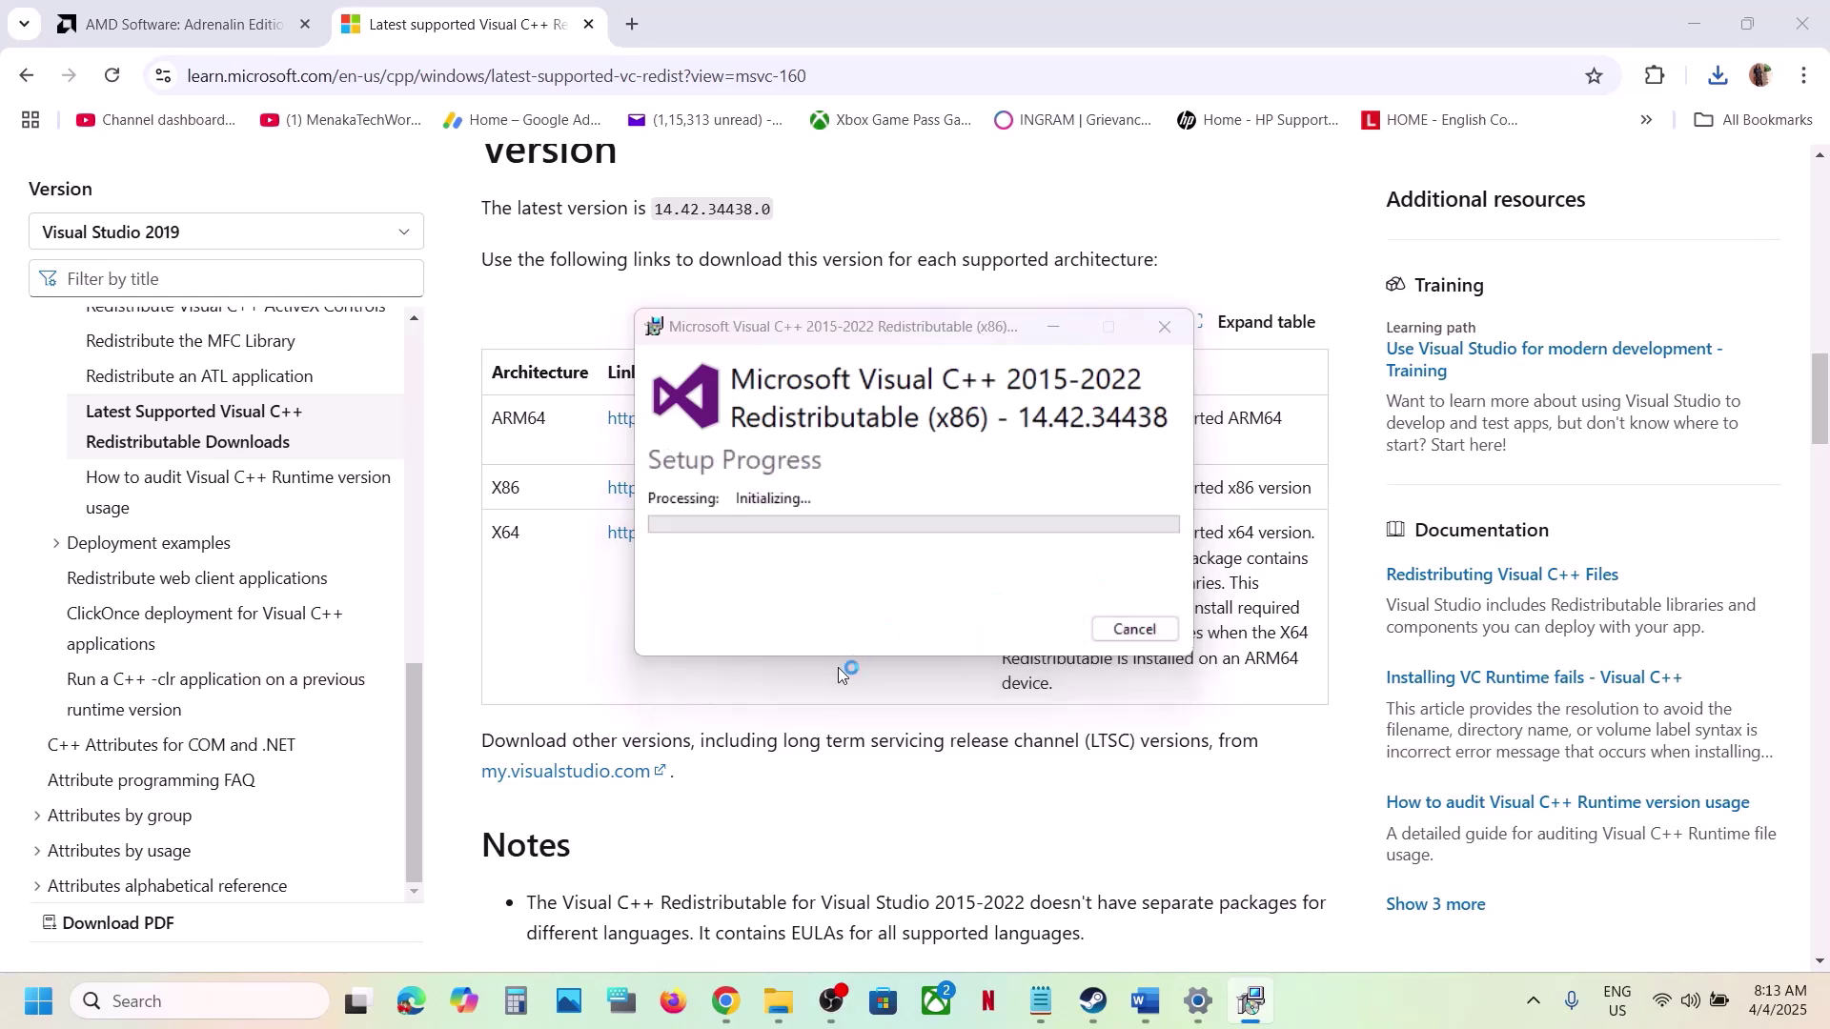
Download the X64 Visual C++ Redistributable and repair it with its installer, closing both finished setup windows
double_click(514, 535)
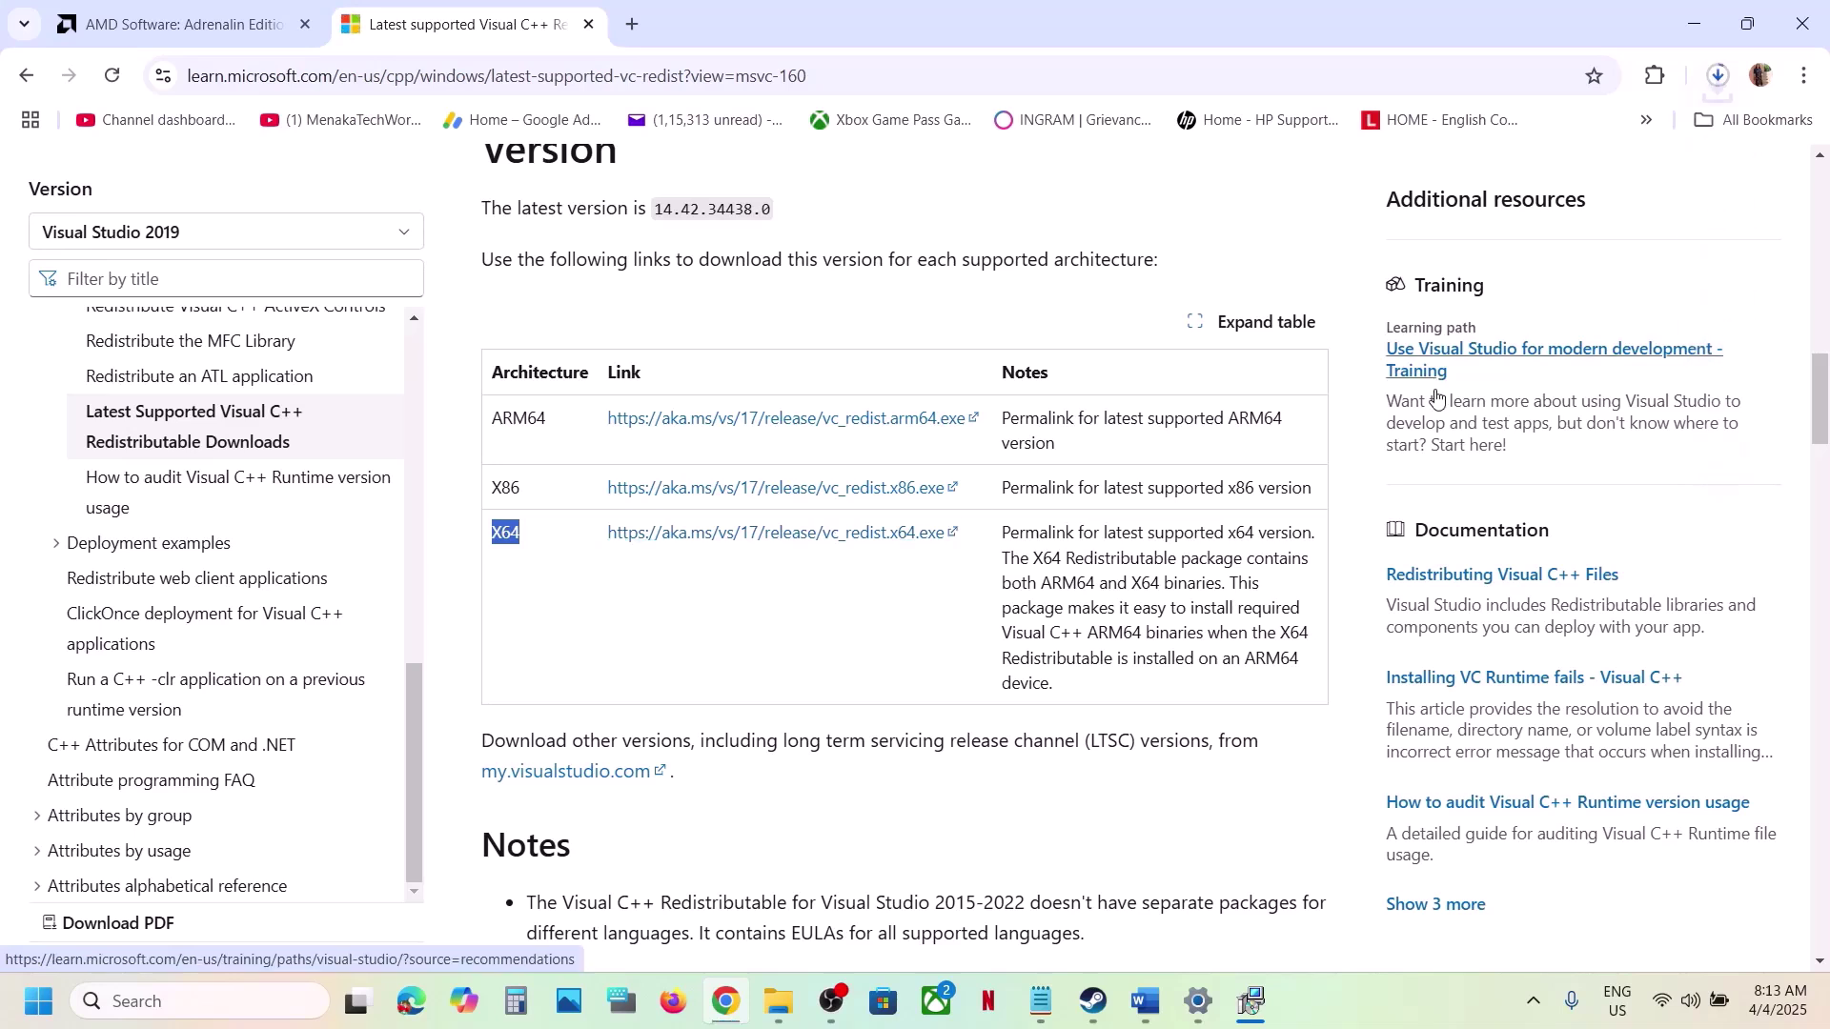
click(1719, 76)
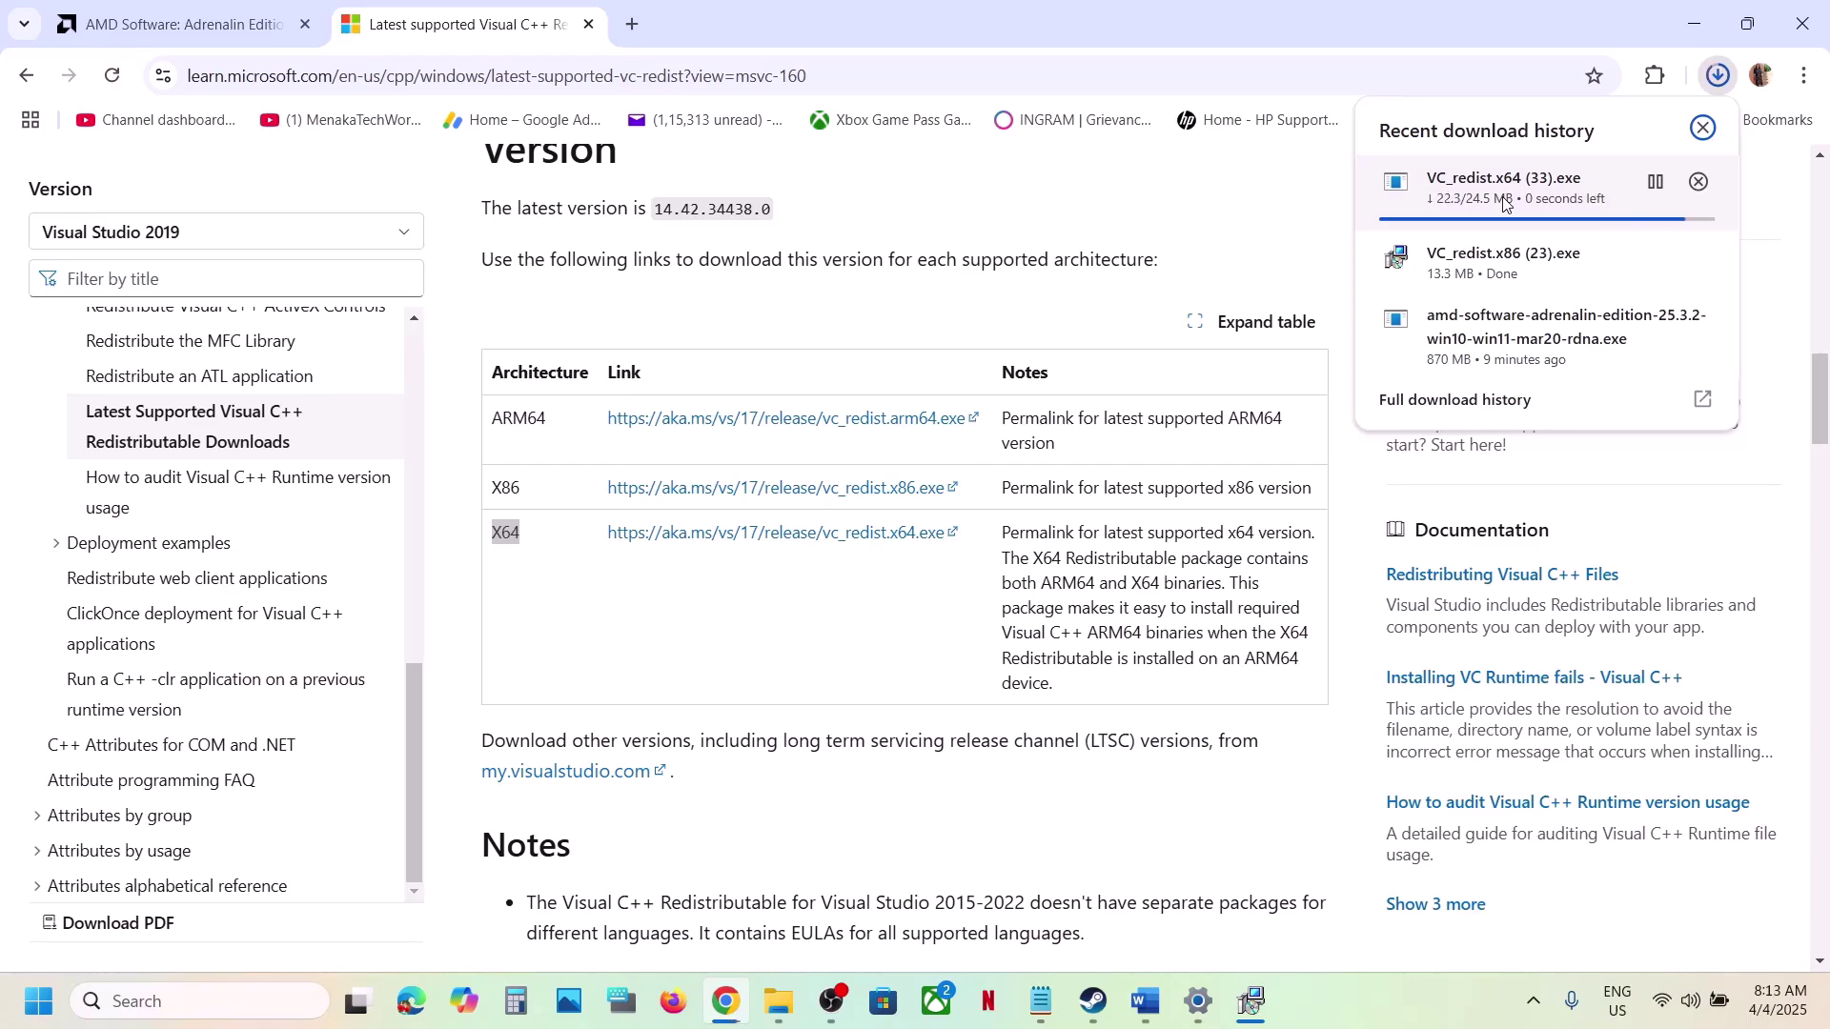
click(1501, 195)
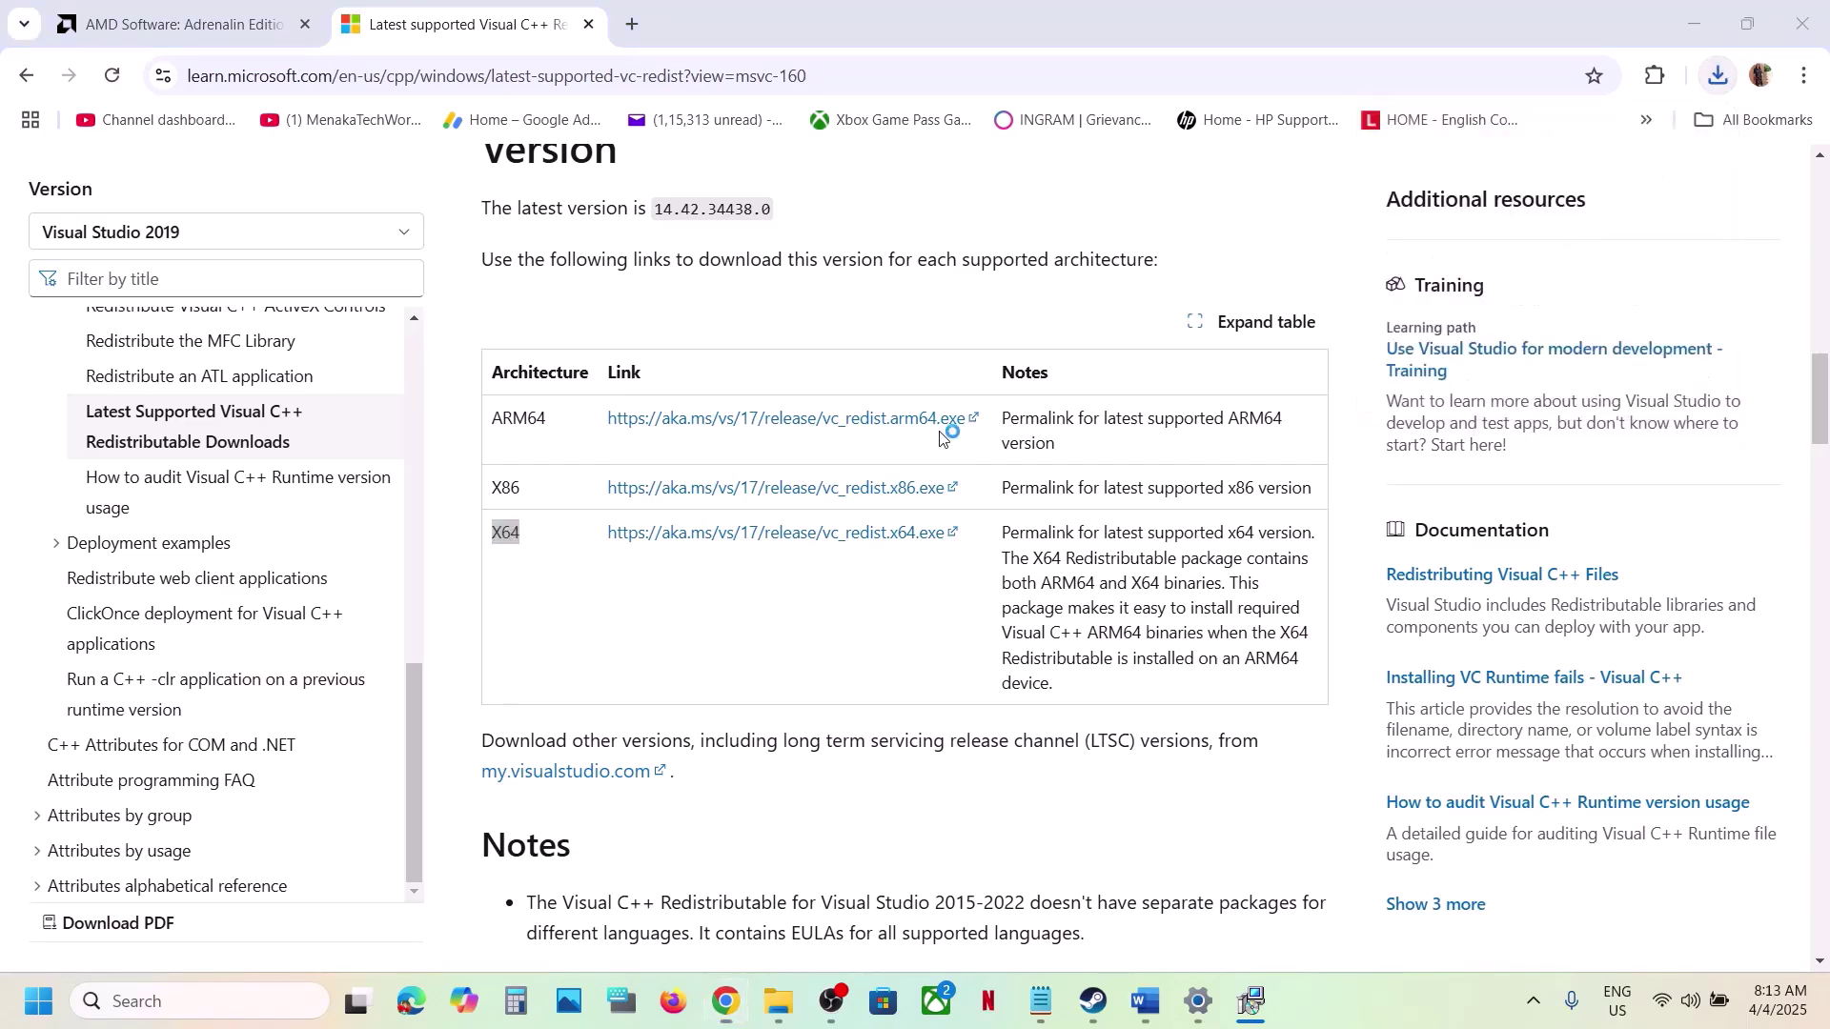
click(943, 627)
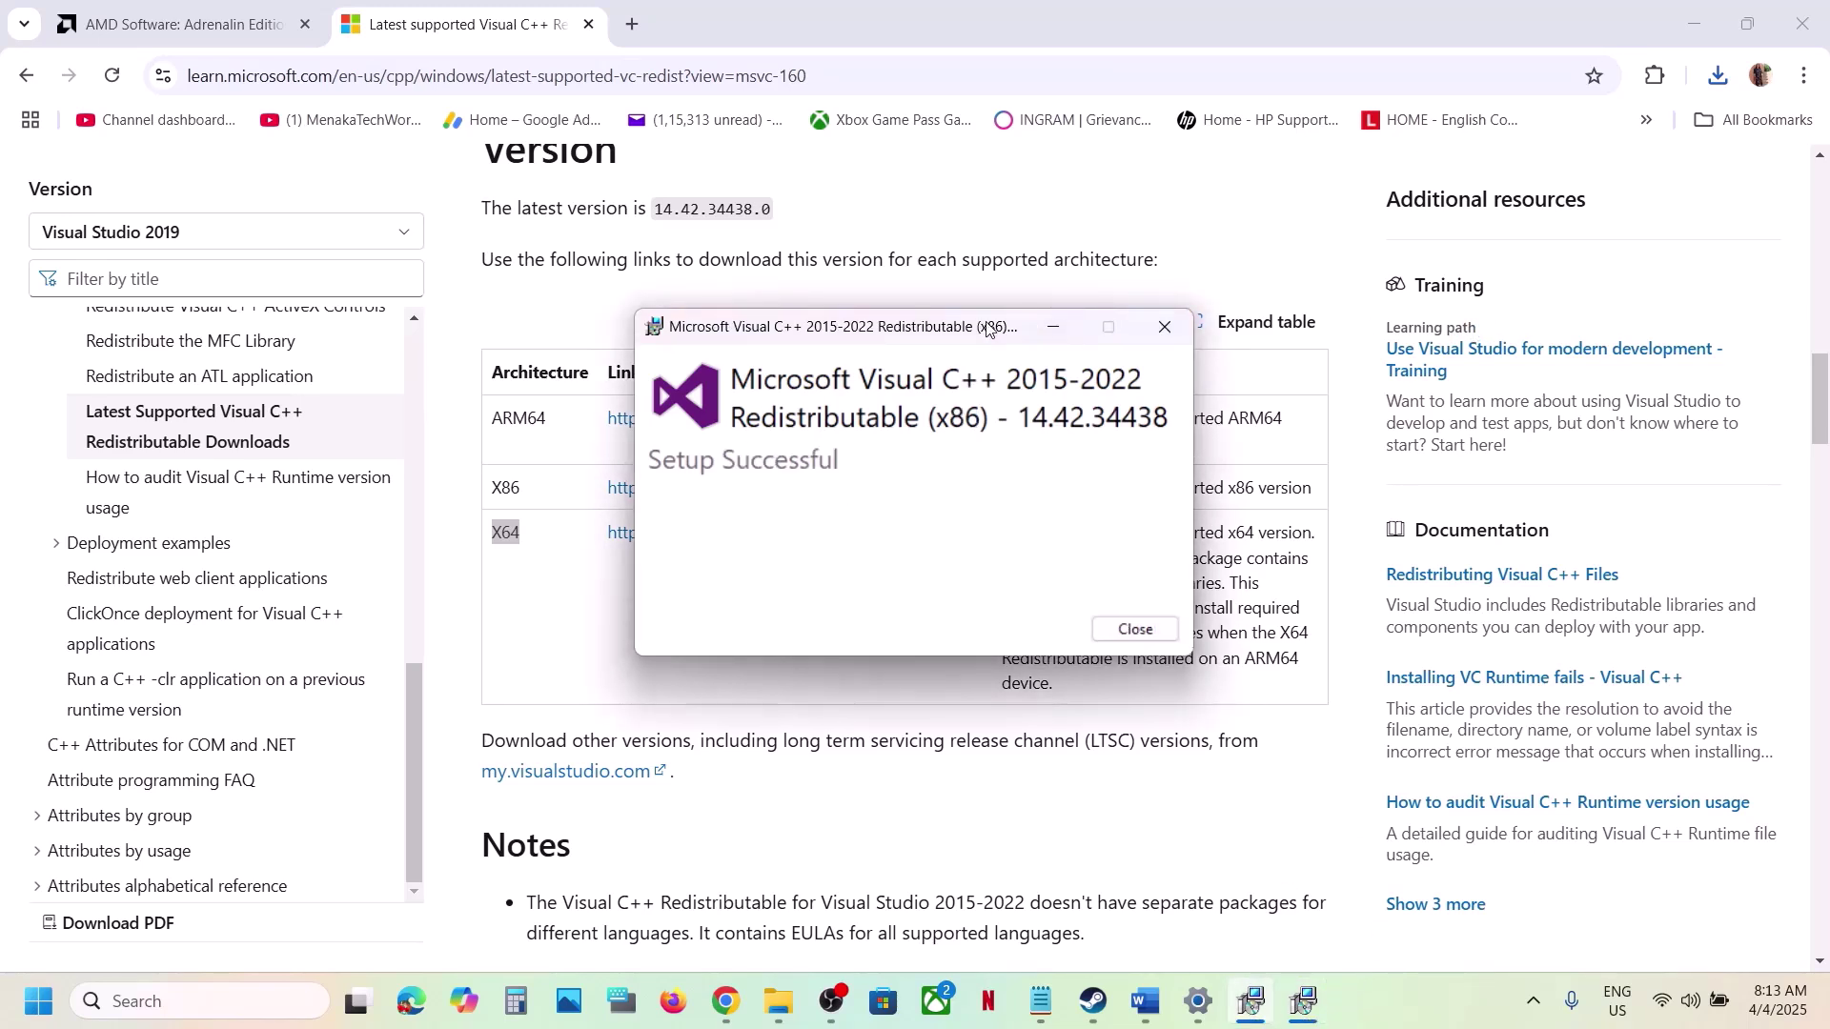
drag(987, 328, 1581, 314)
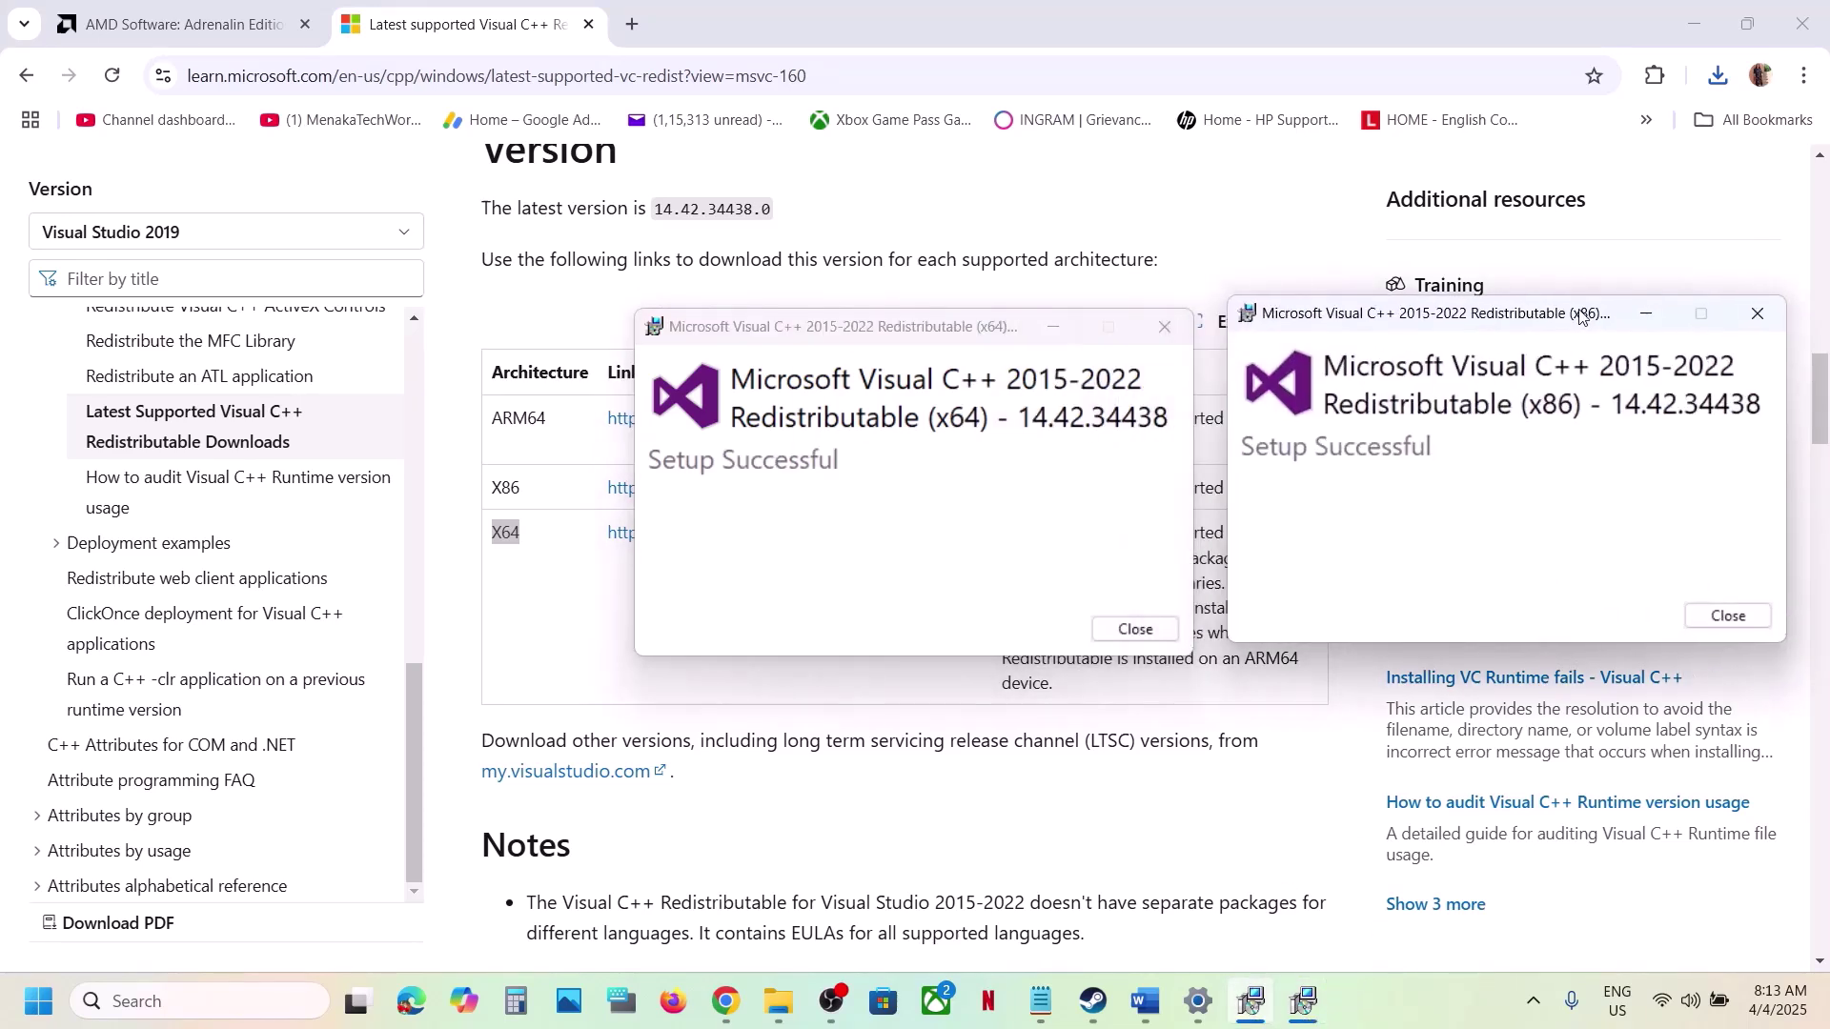
click(1134, 629)
click(1727, 615)
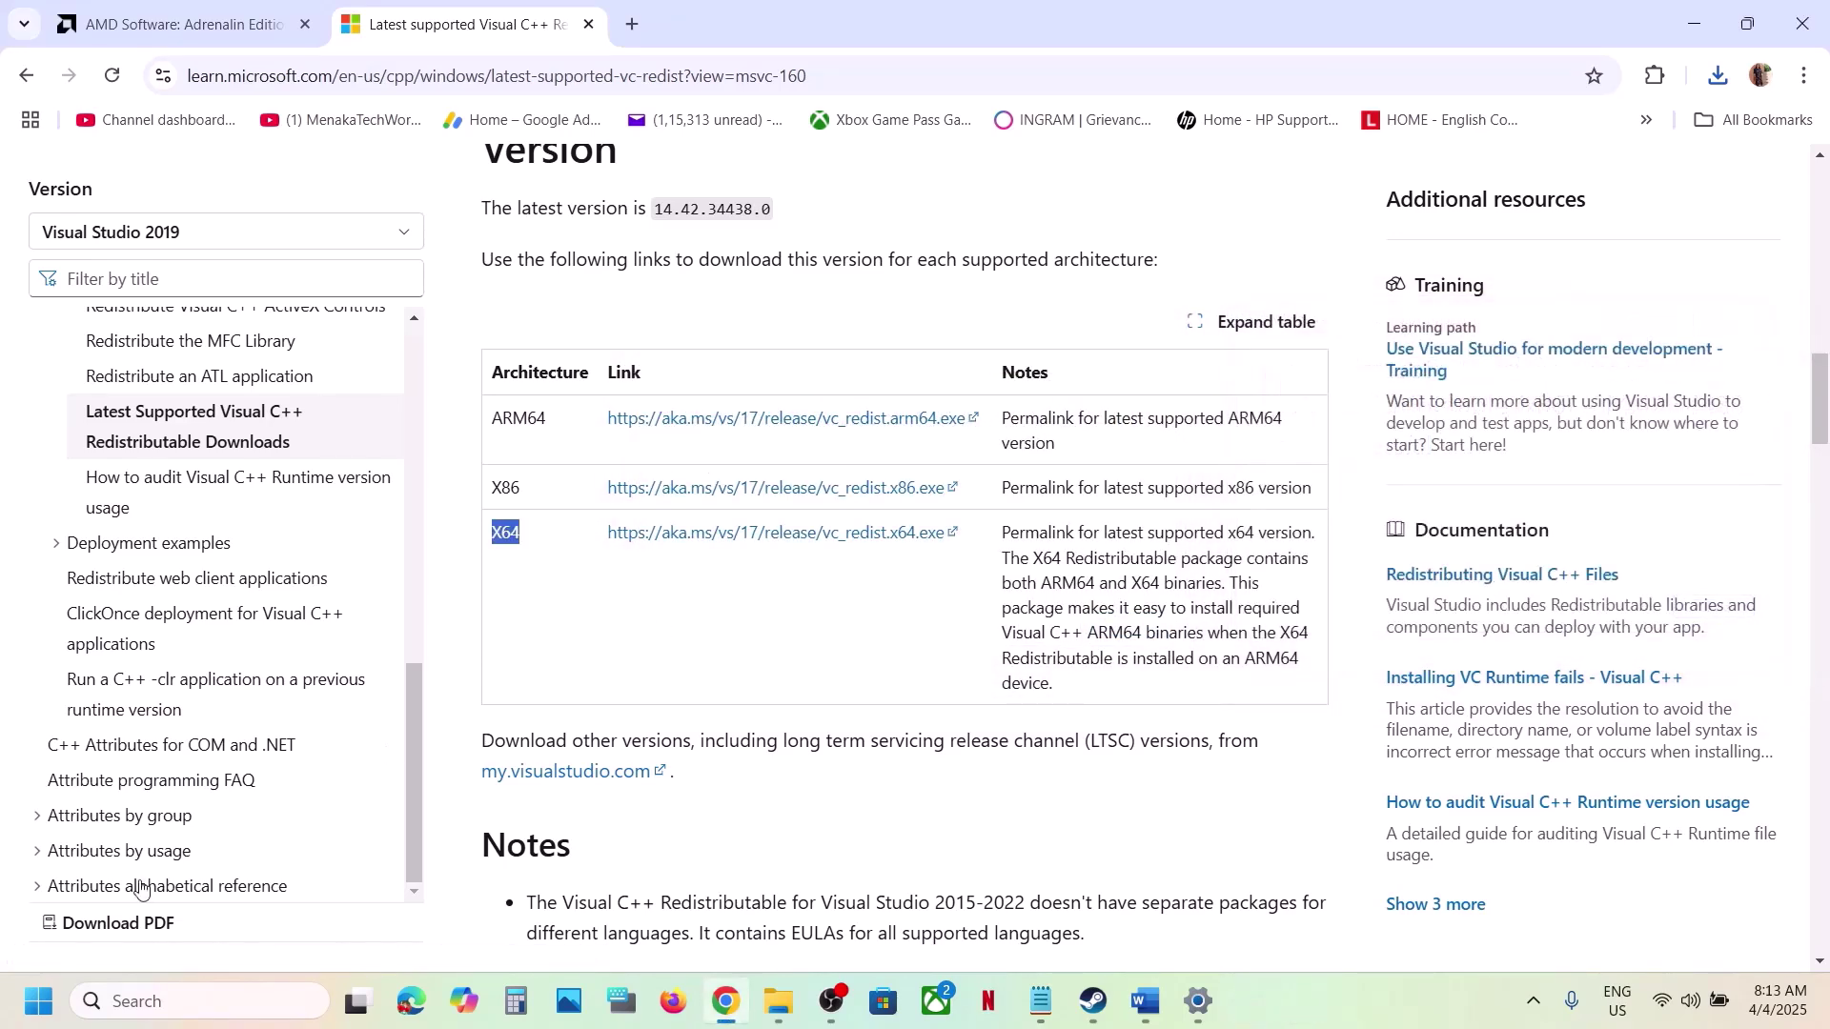
Bring up the computer's restart option and dismiss it without restarting
click(39, 1001)
click(692, 922)
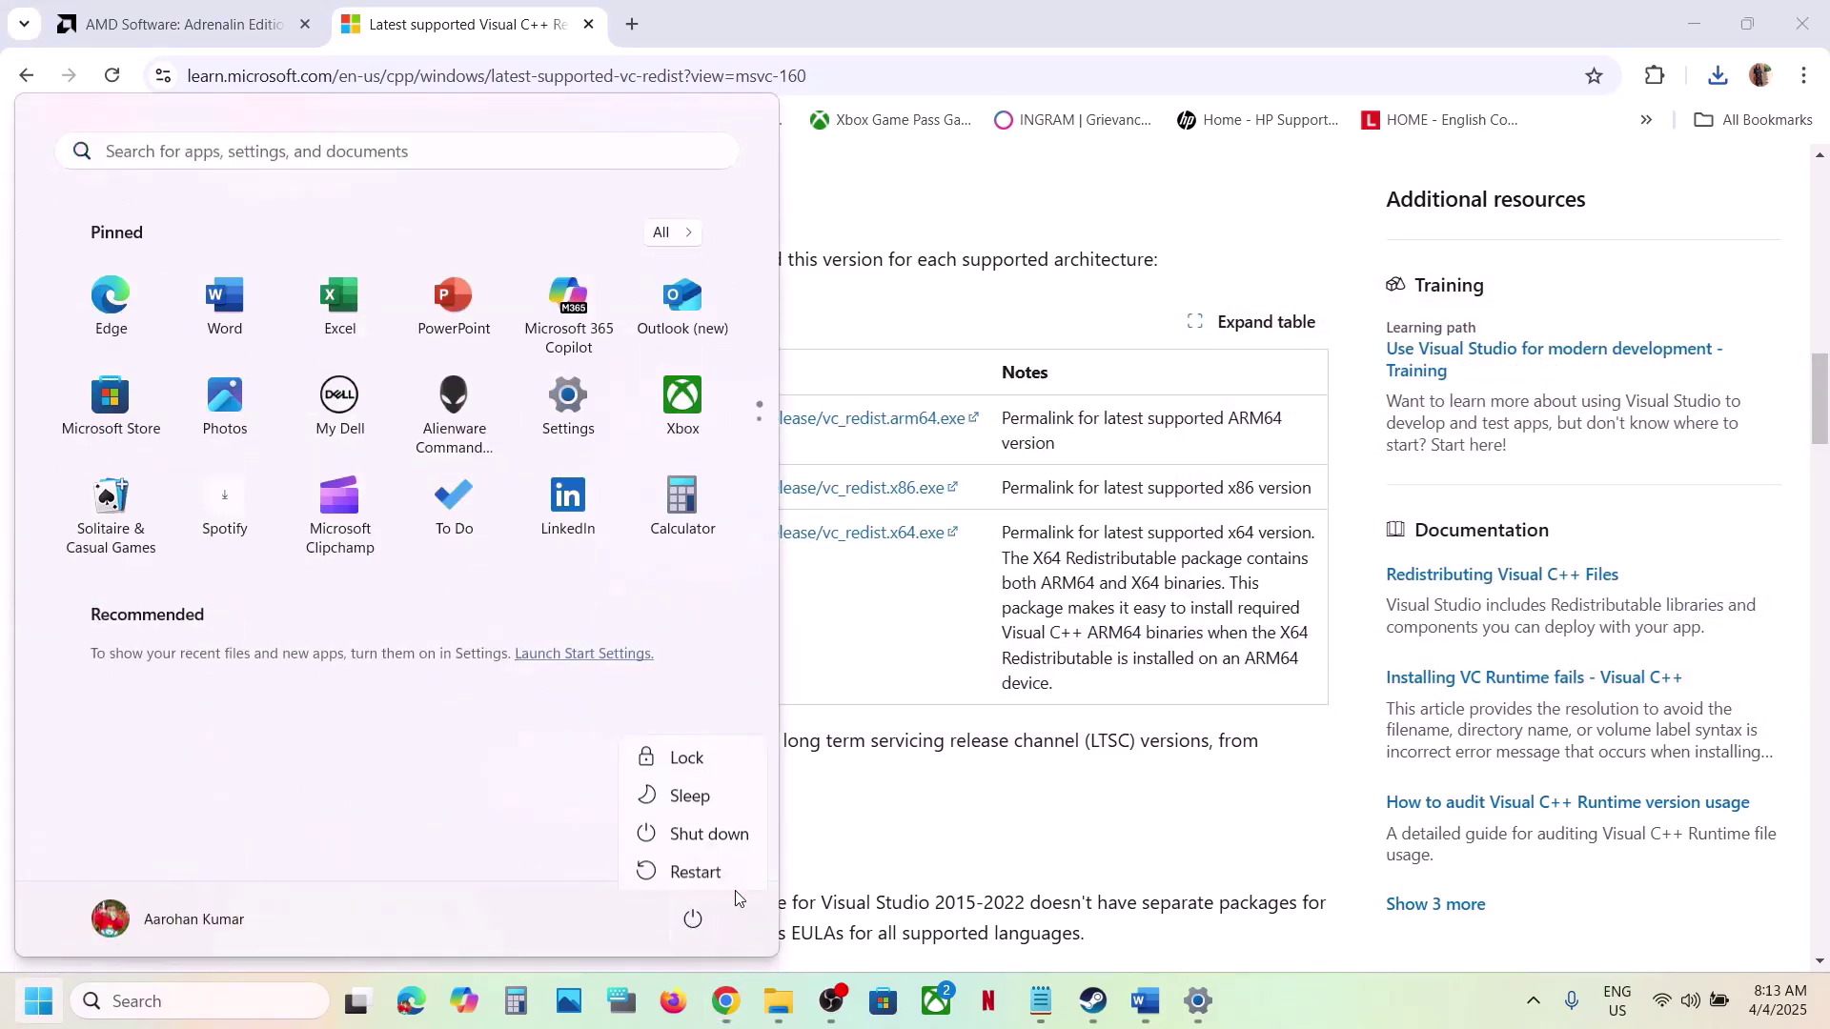
key(Escape)
key(Escape)
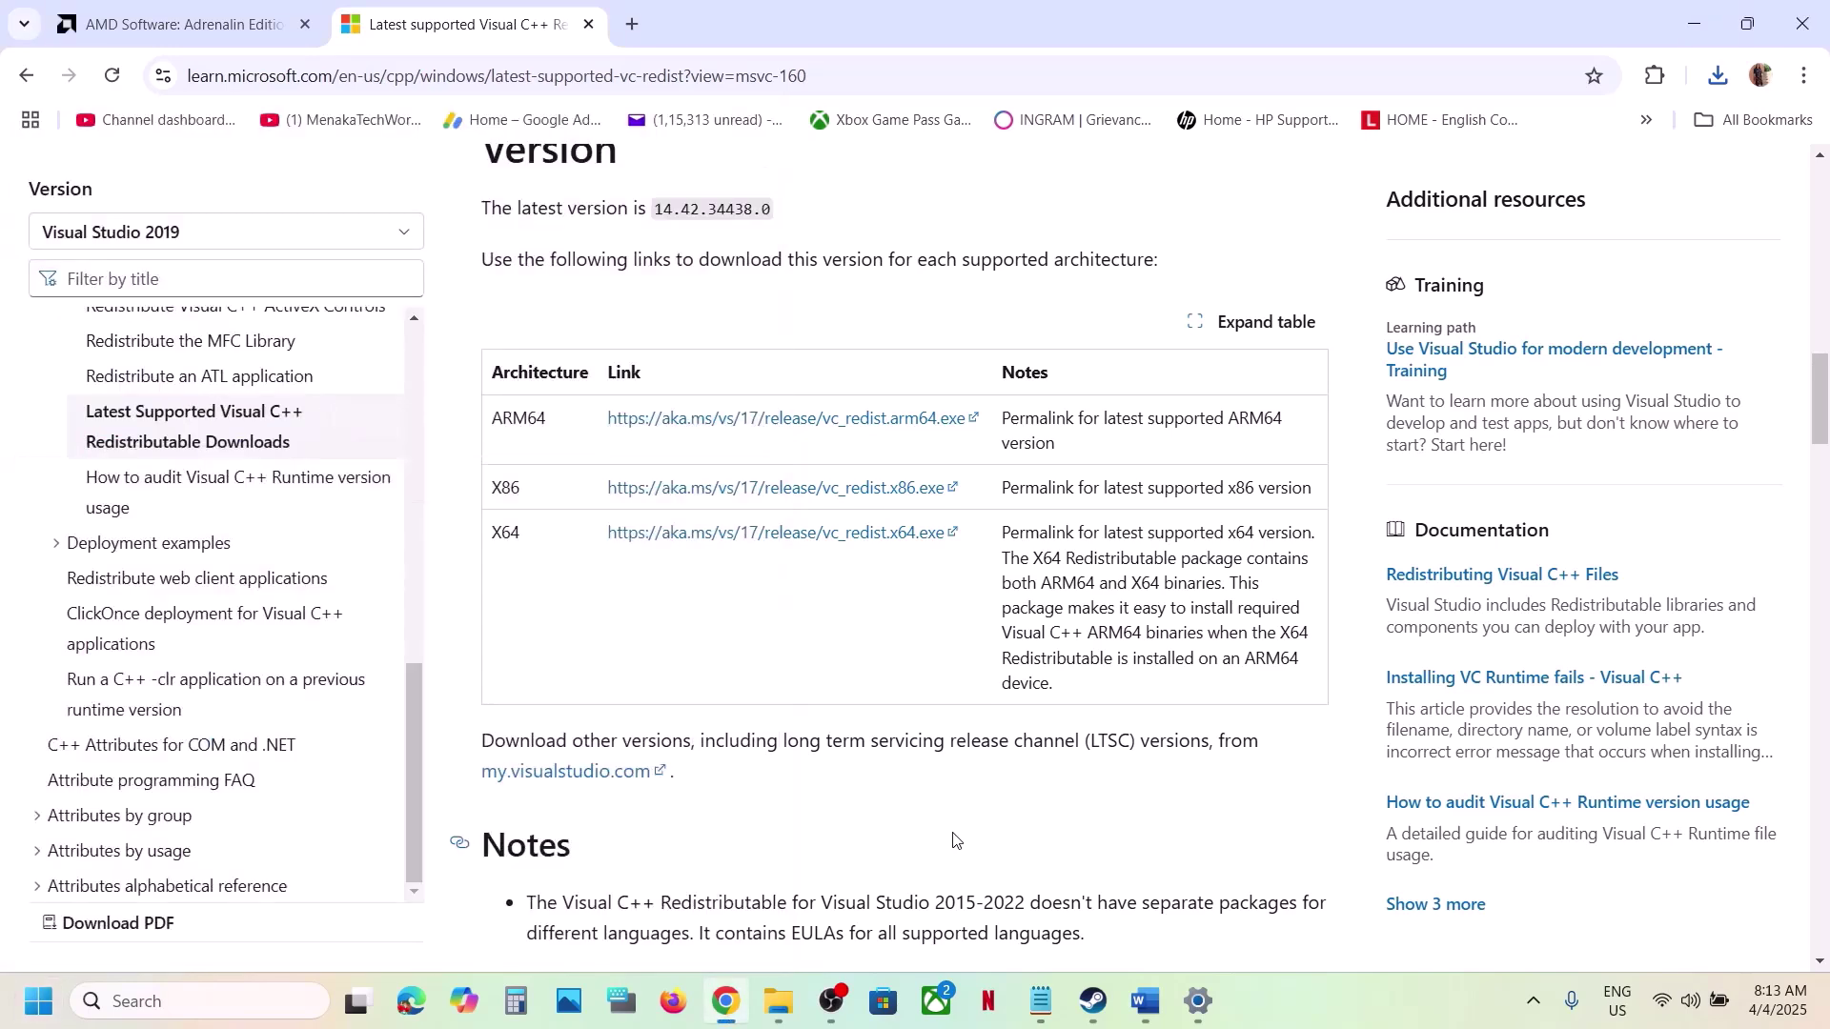
Switch to the Word document and read Step 10 on unplugging external devices and monitors and closing lighting software and third-party services
click(1093, 1000)
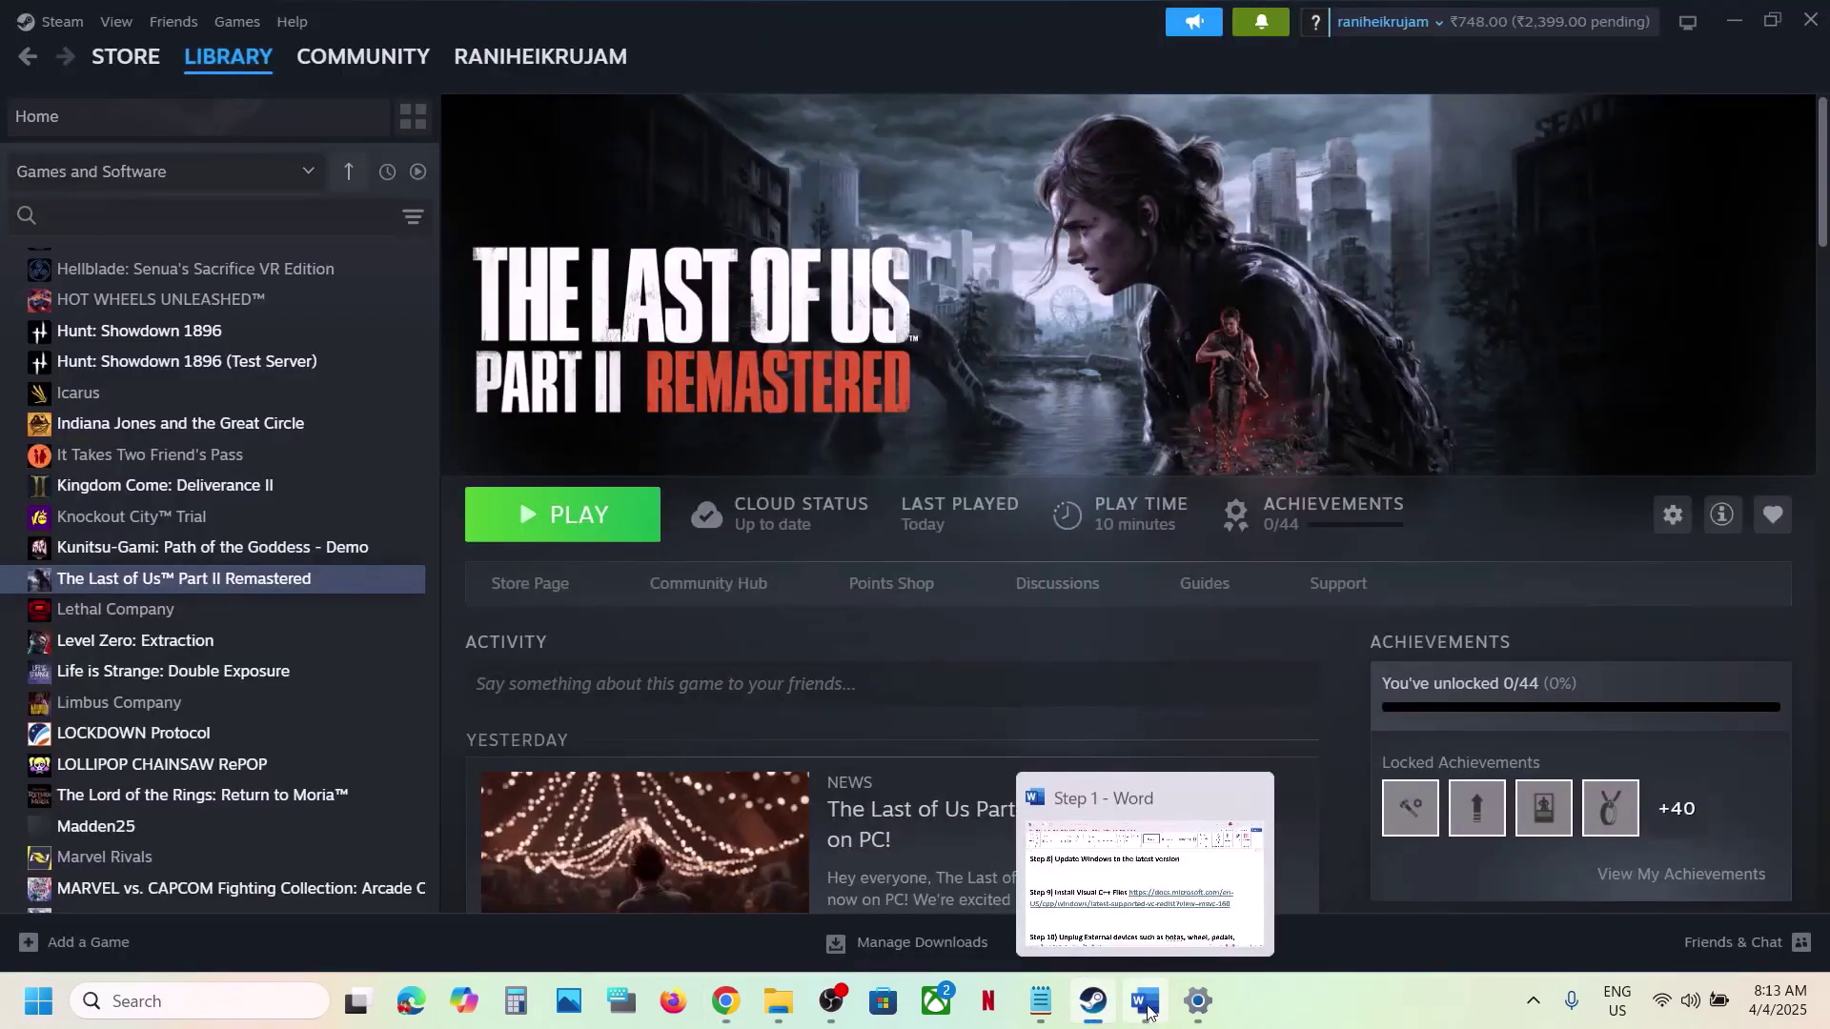
click(1147, 1011)
scroll(709, 591, down, 5)
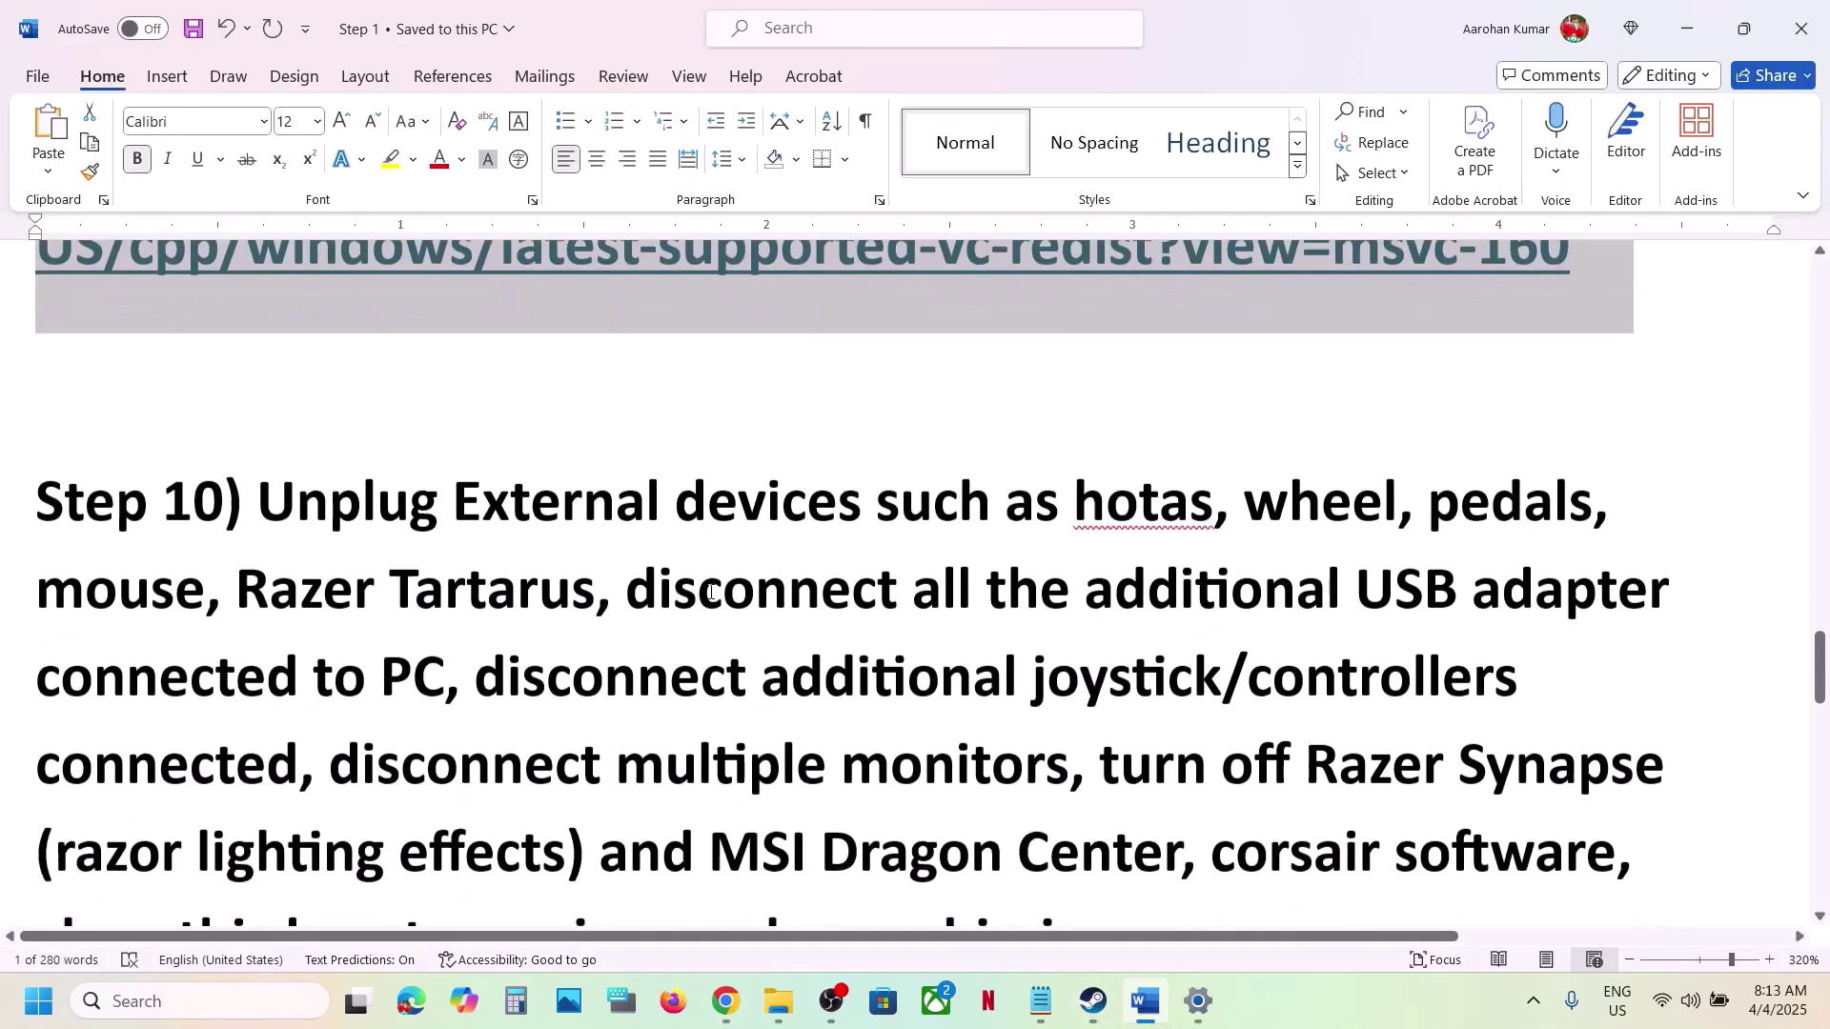
drag(260, 439, 1230, 472)
click(1230, 478)
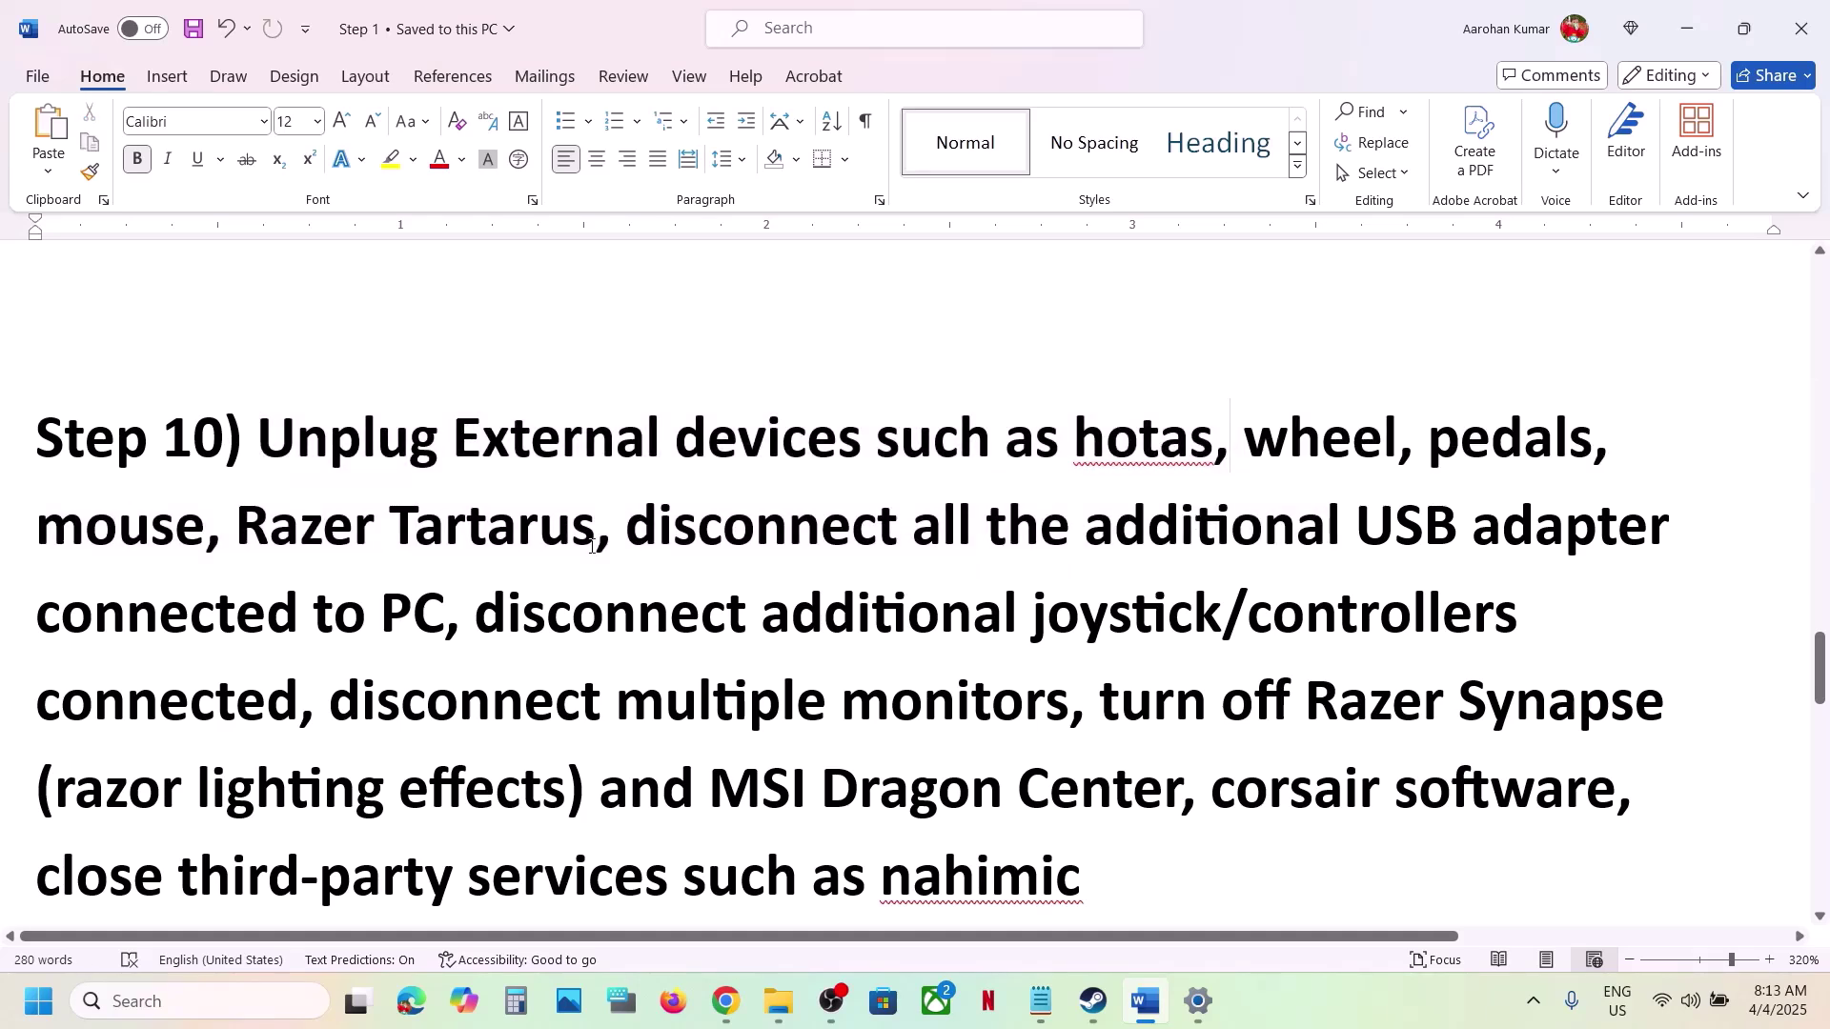
drag(595, 604, 303, 707)
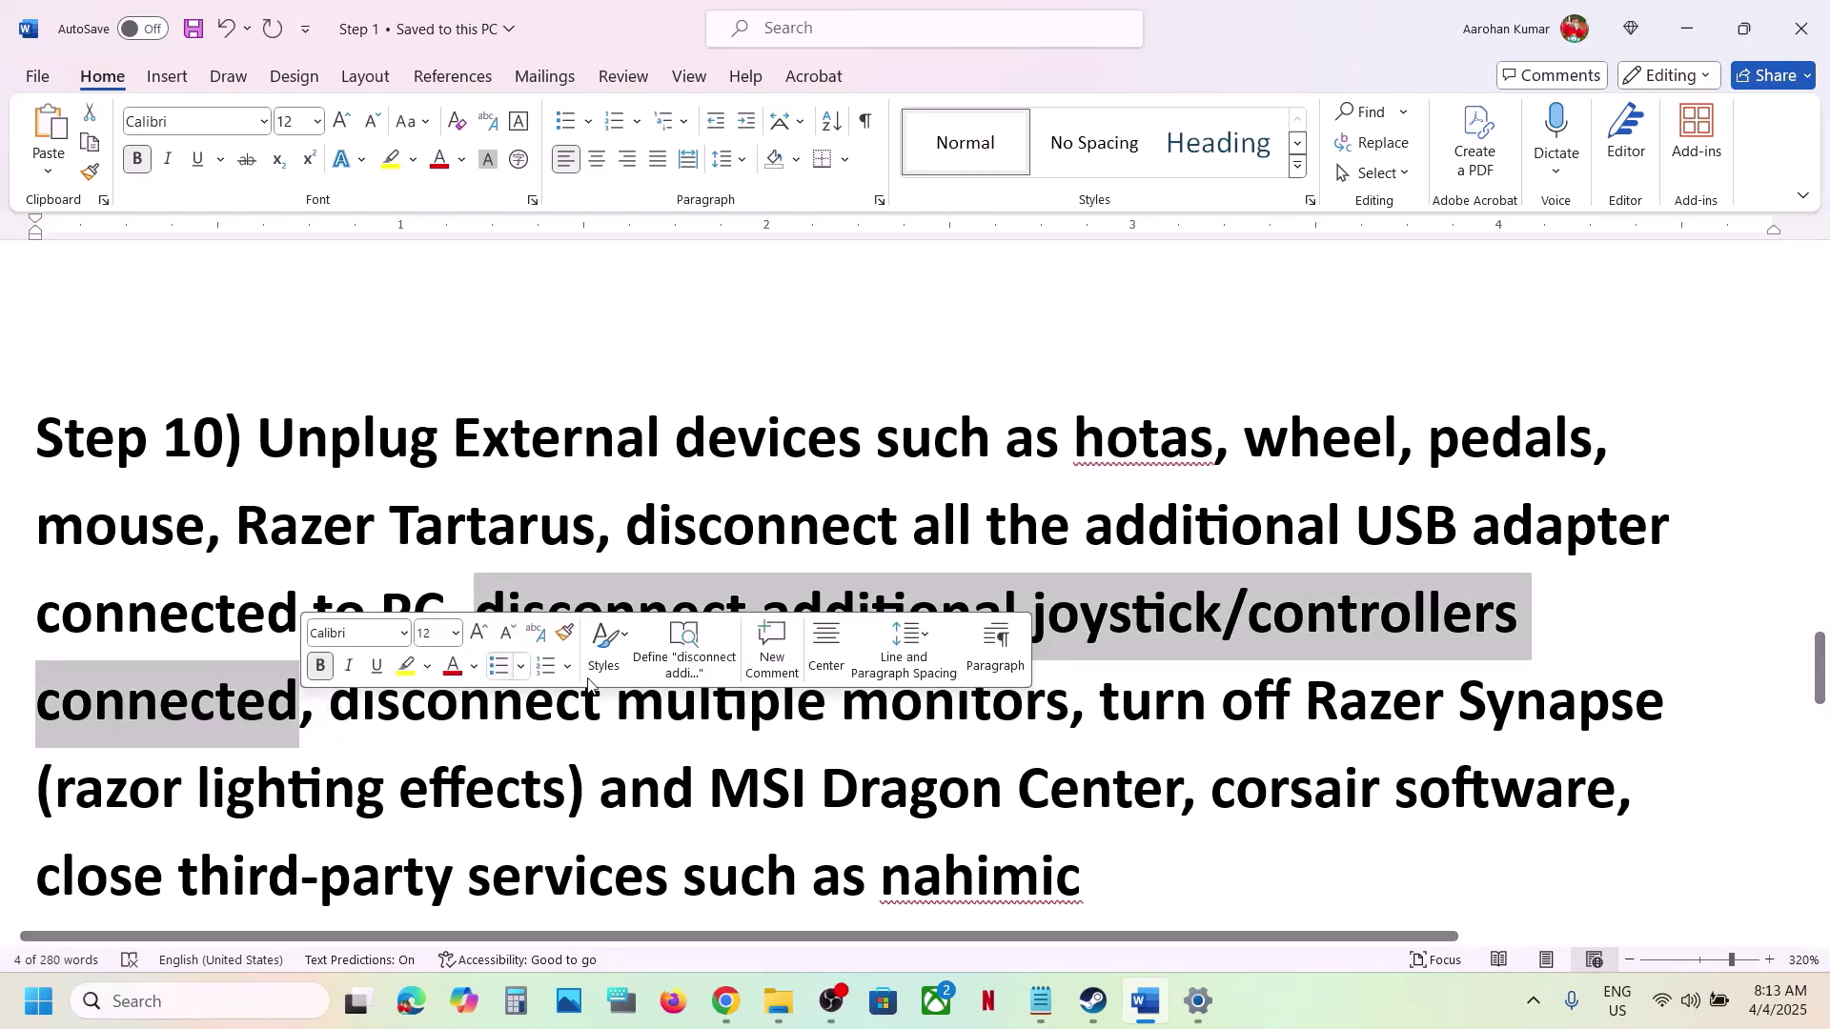
click(1064, 693)
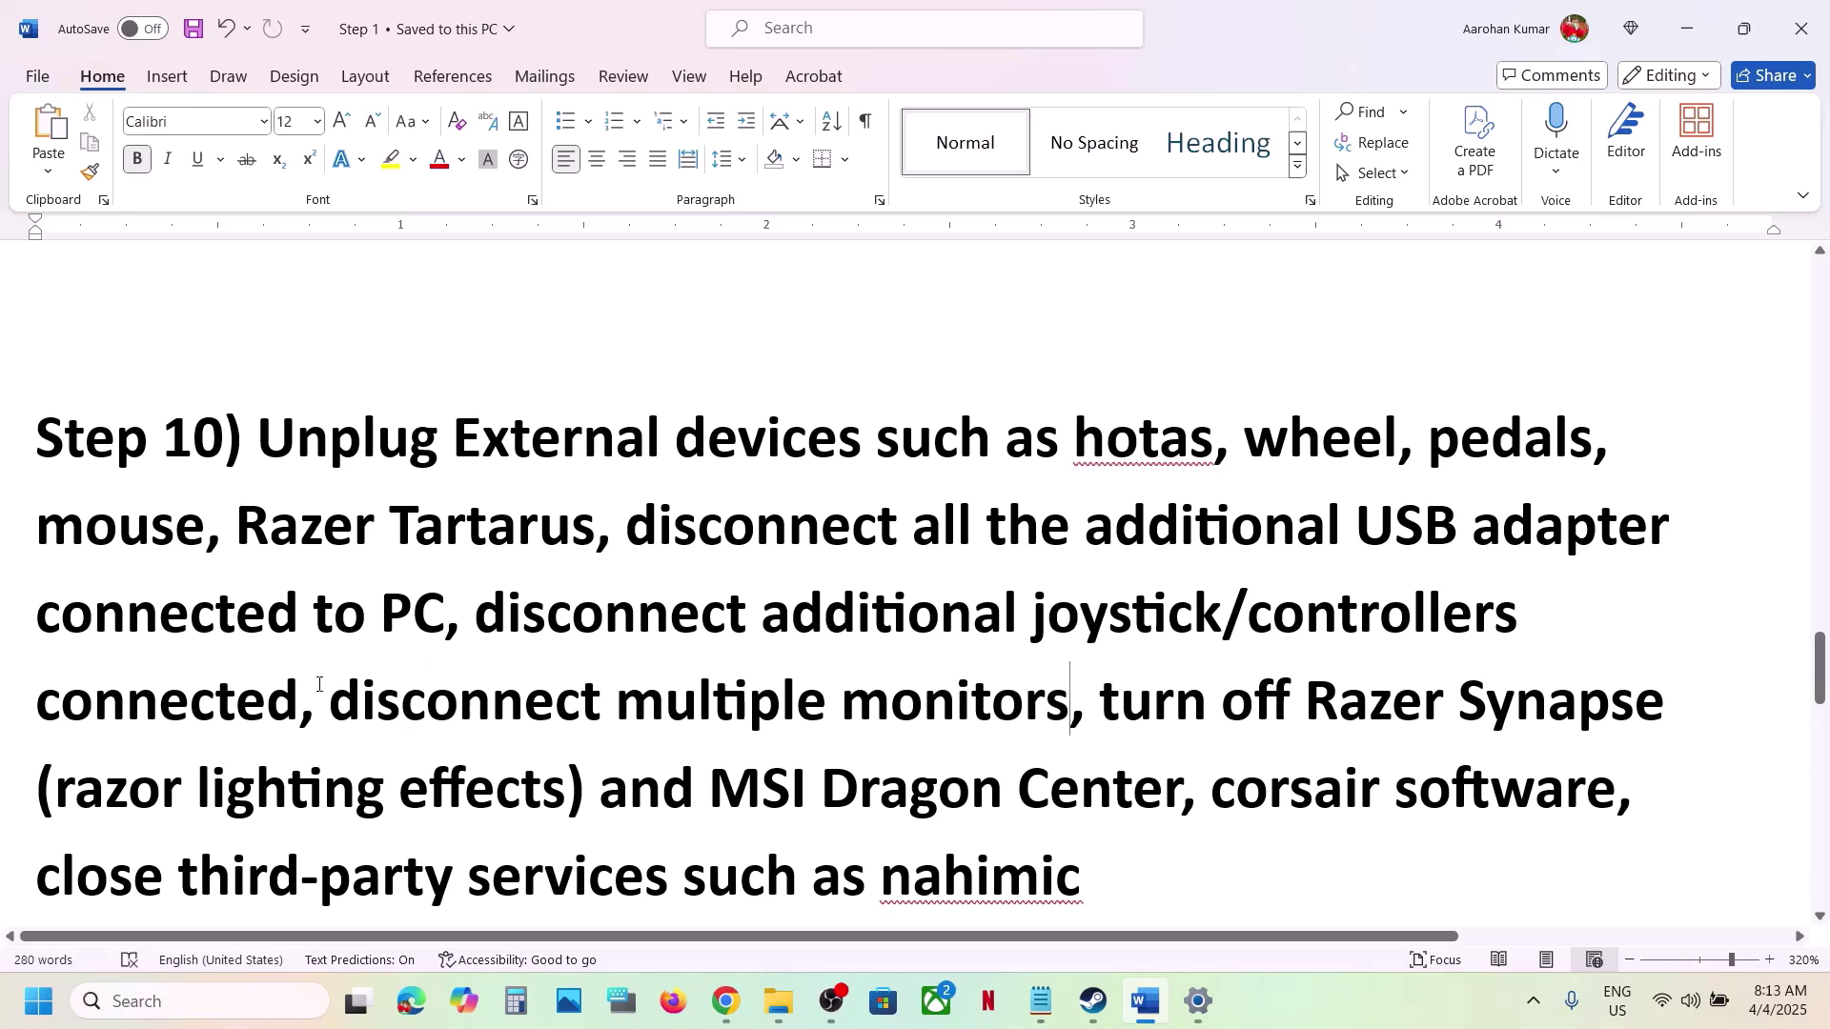
drag(337, 696, 1051, 716)
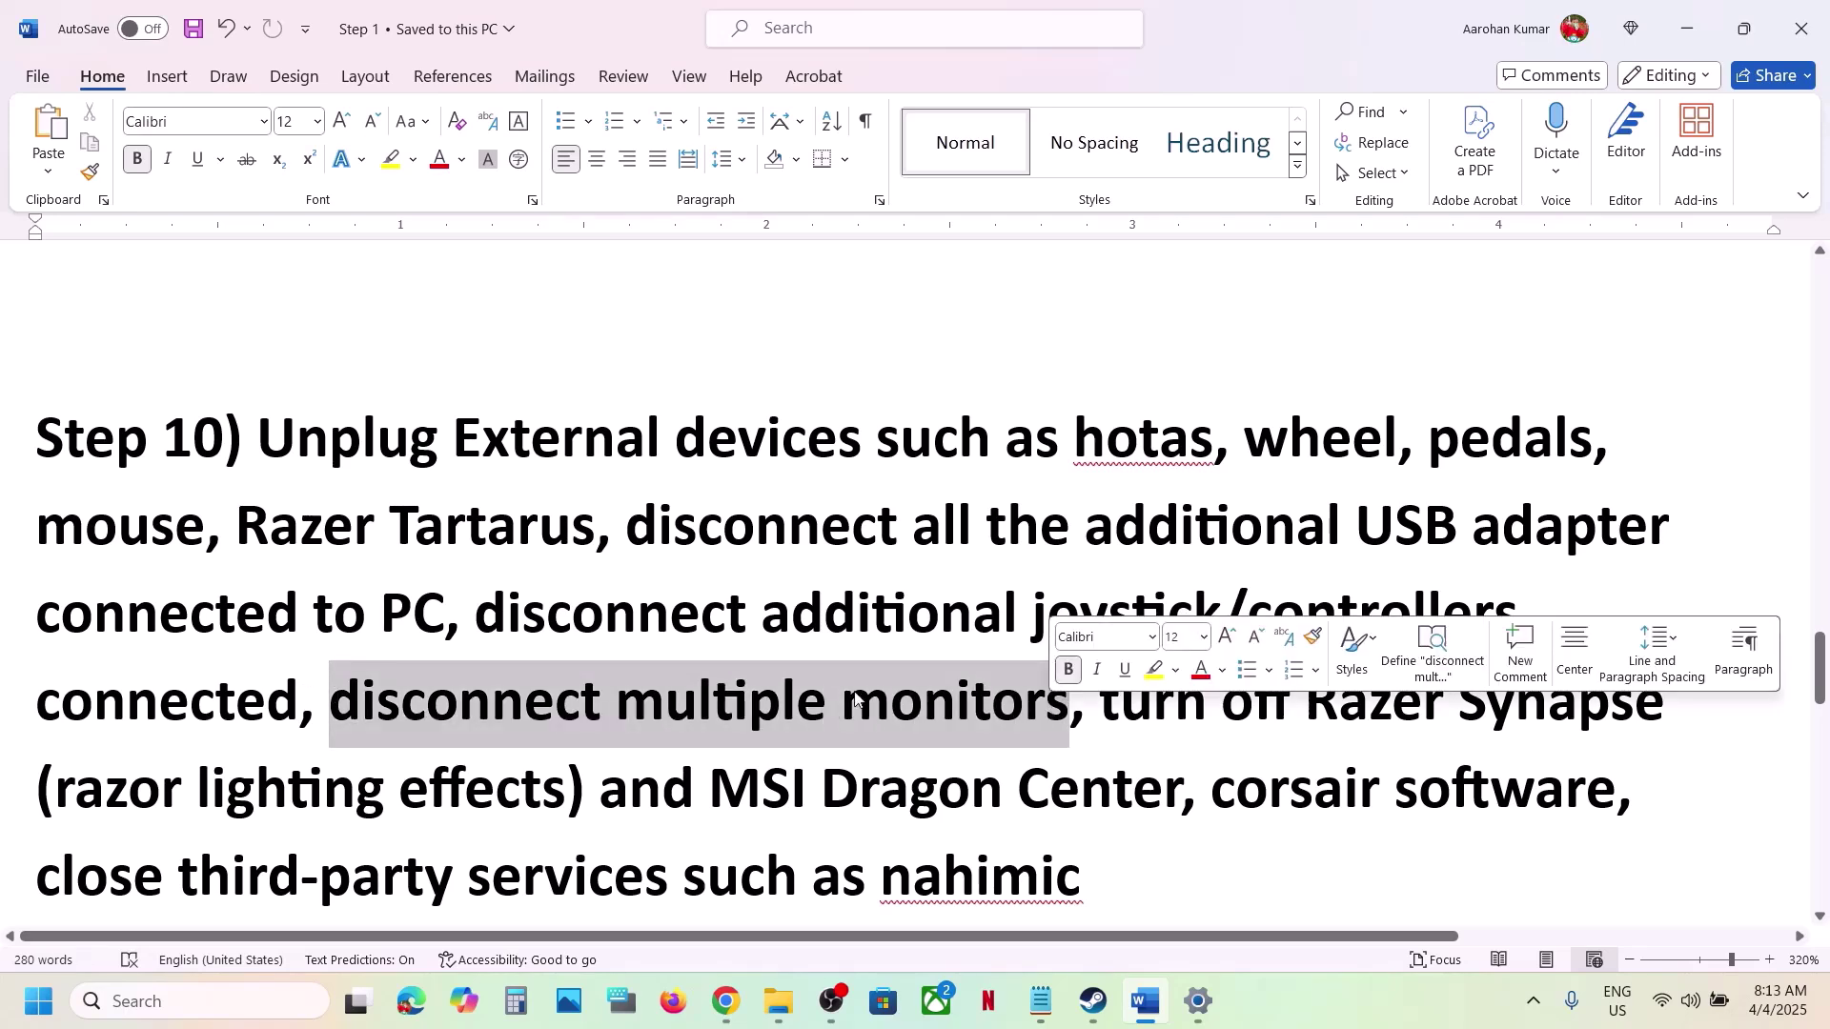
scroll(851, 694, down, 4)
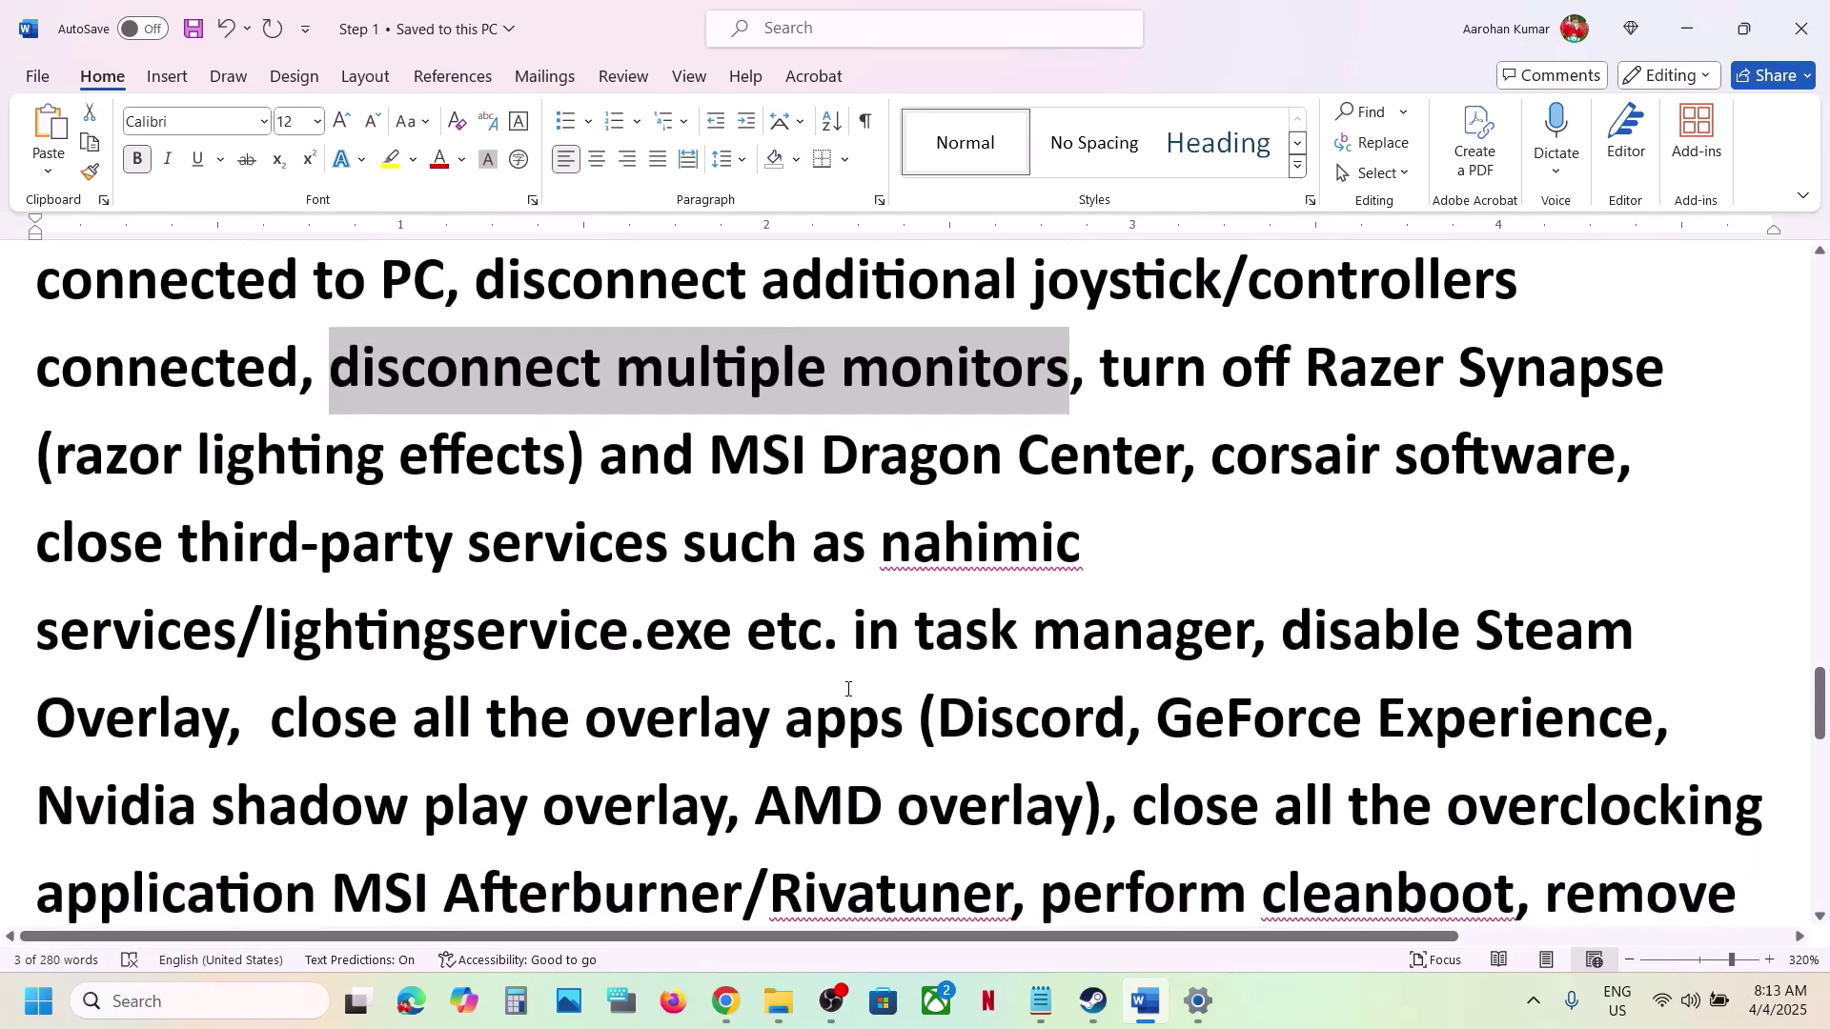
drag(1094, 371, 1249, 634)
scroll(1022, 885, down, 3)
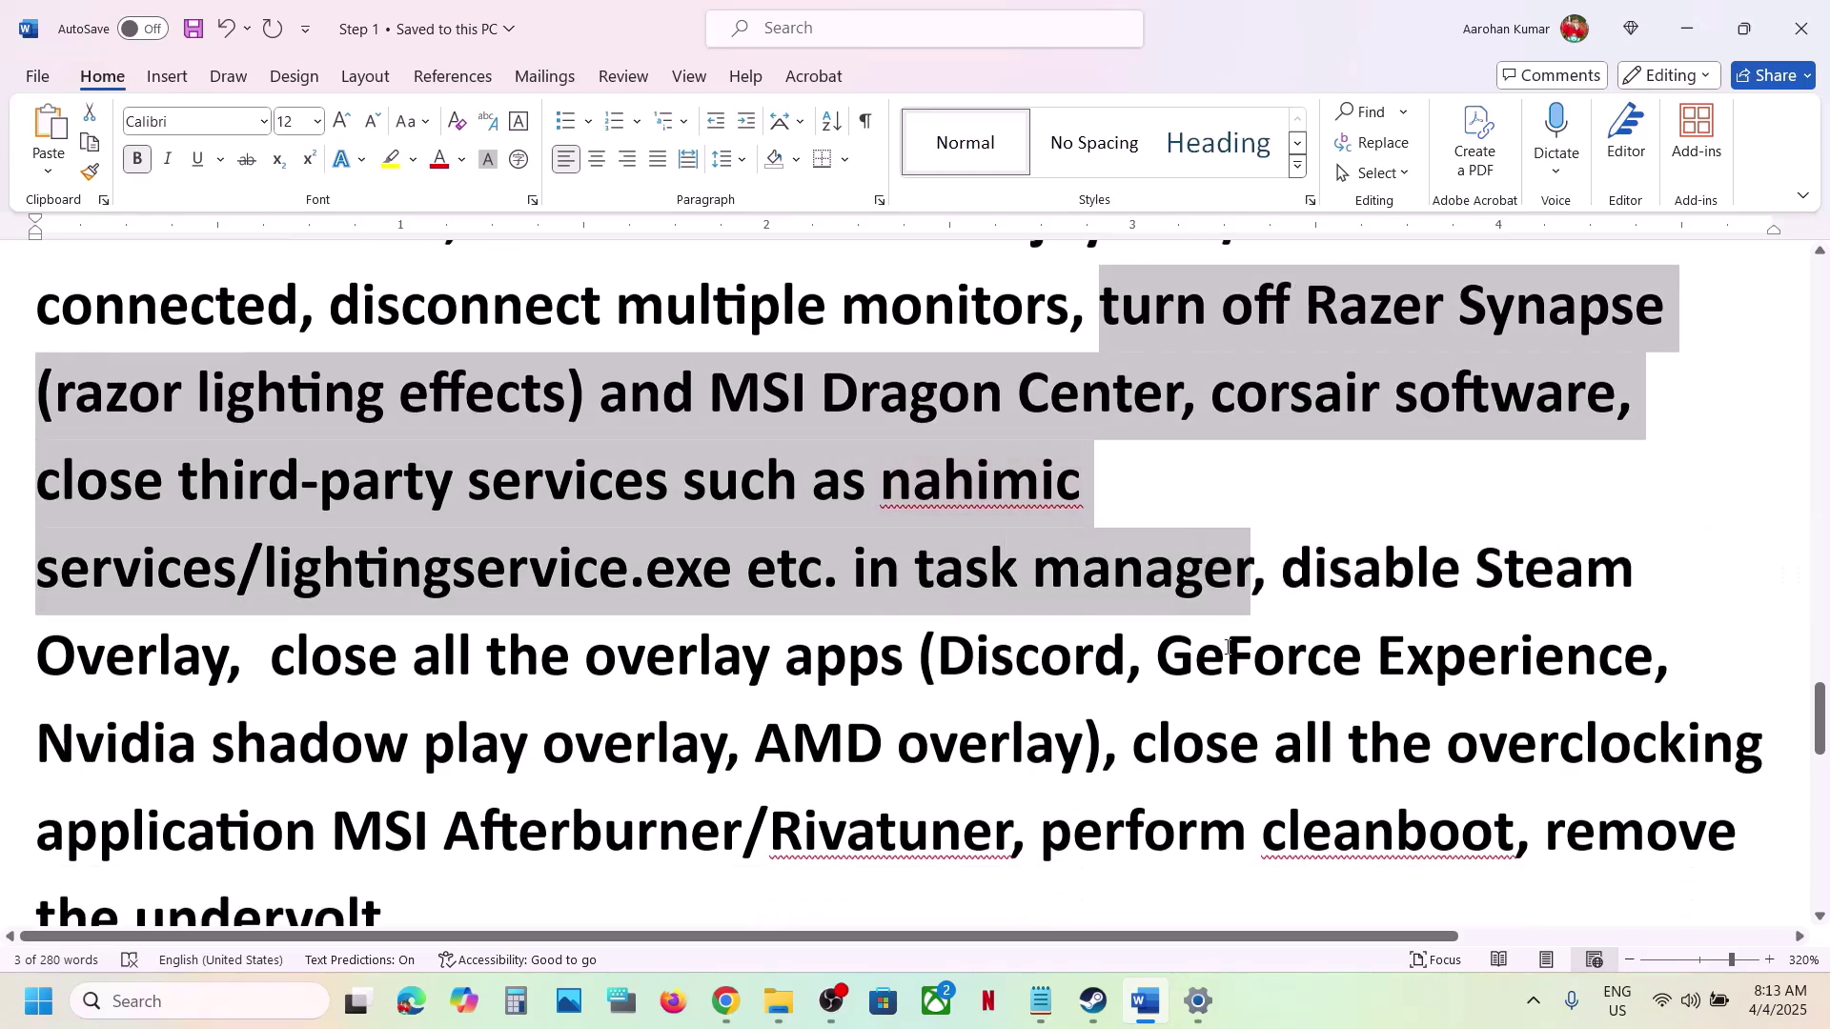
In Steam, turn off the in-game Steam Overlay in the properties of The Last of Us Part II Remastered
click(1093, 1001)
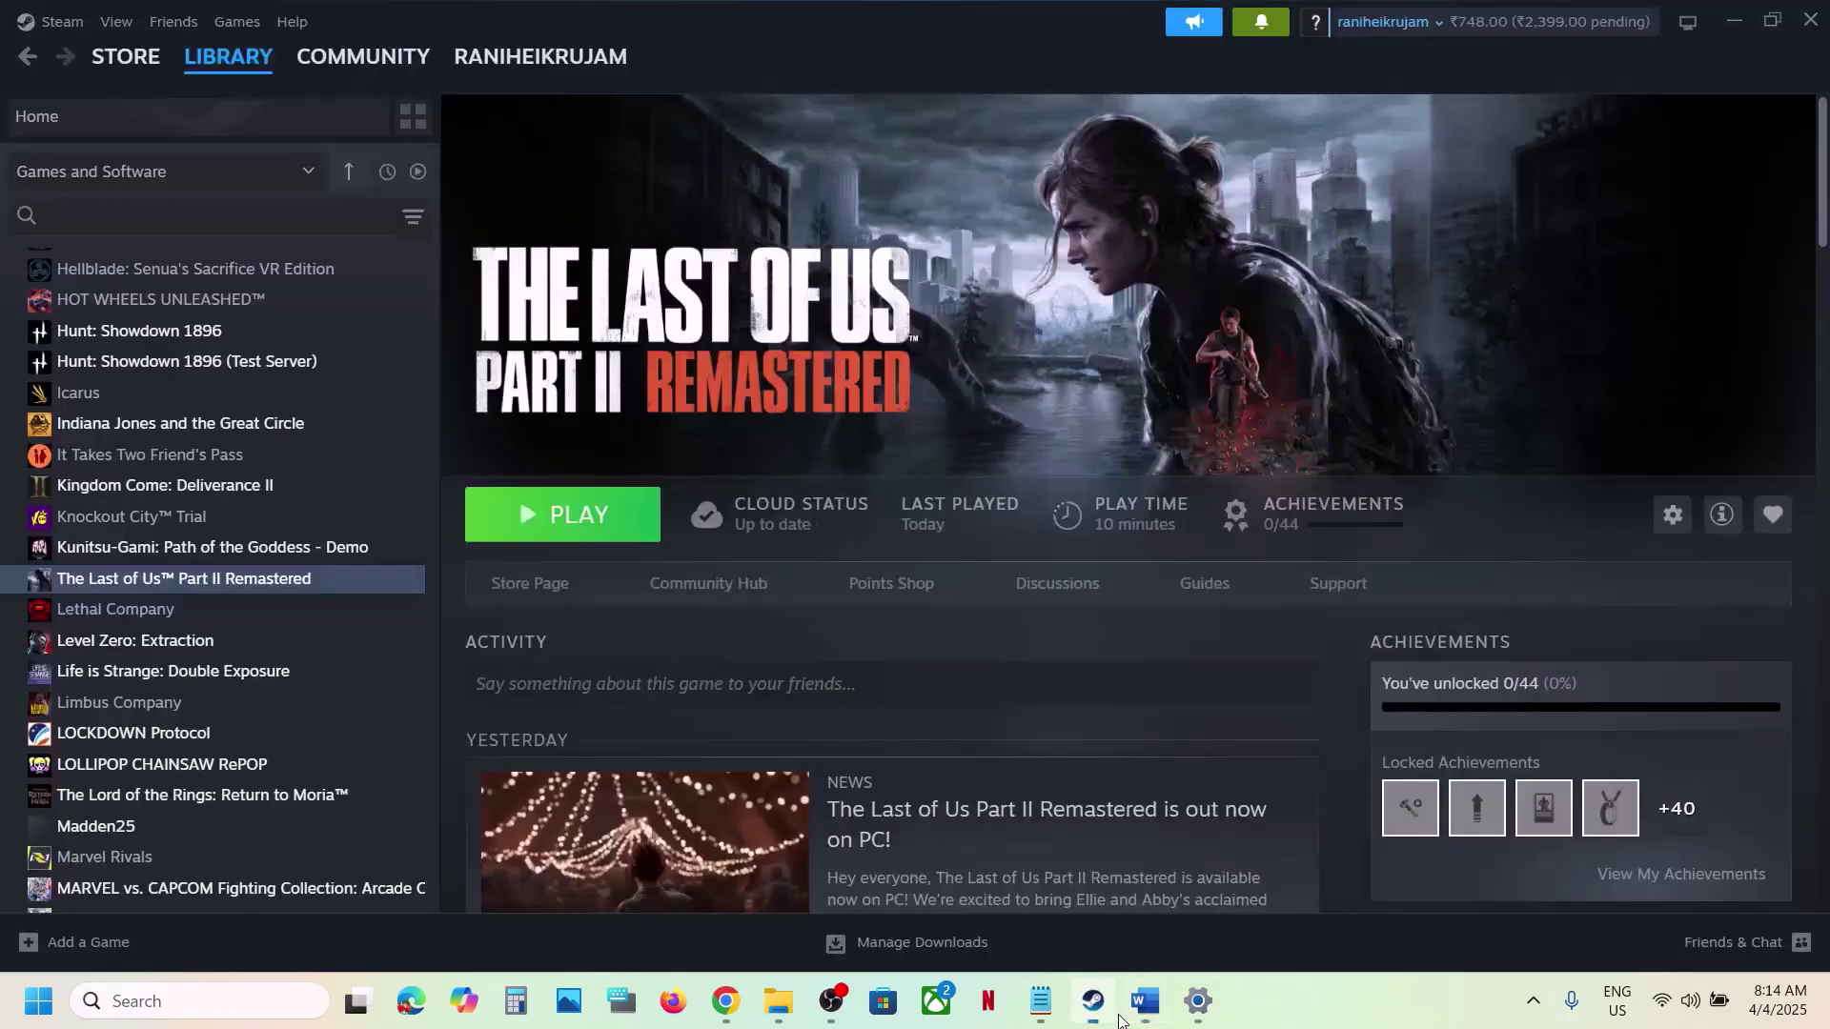
right_click(269, 593)
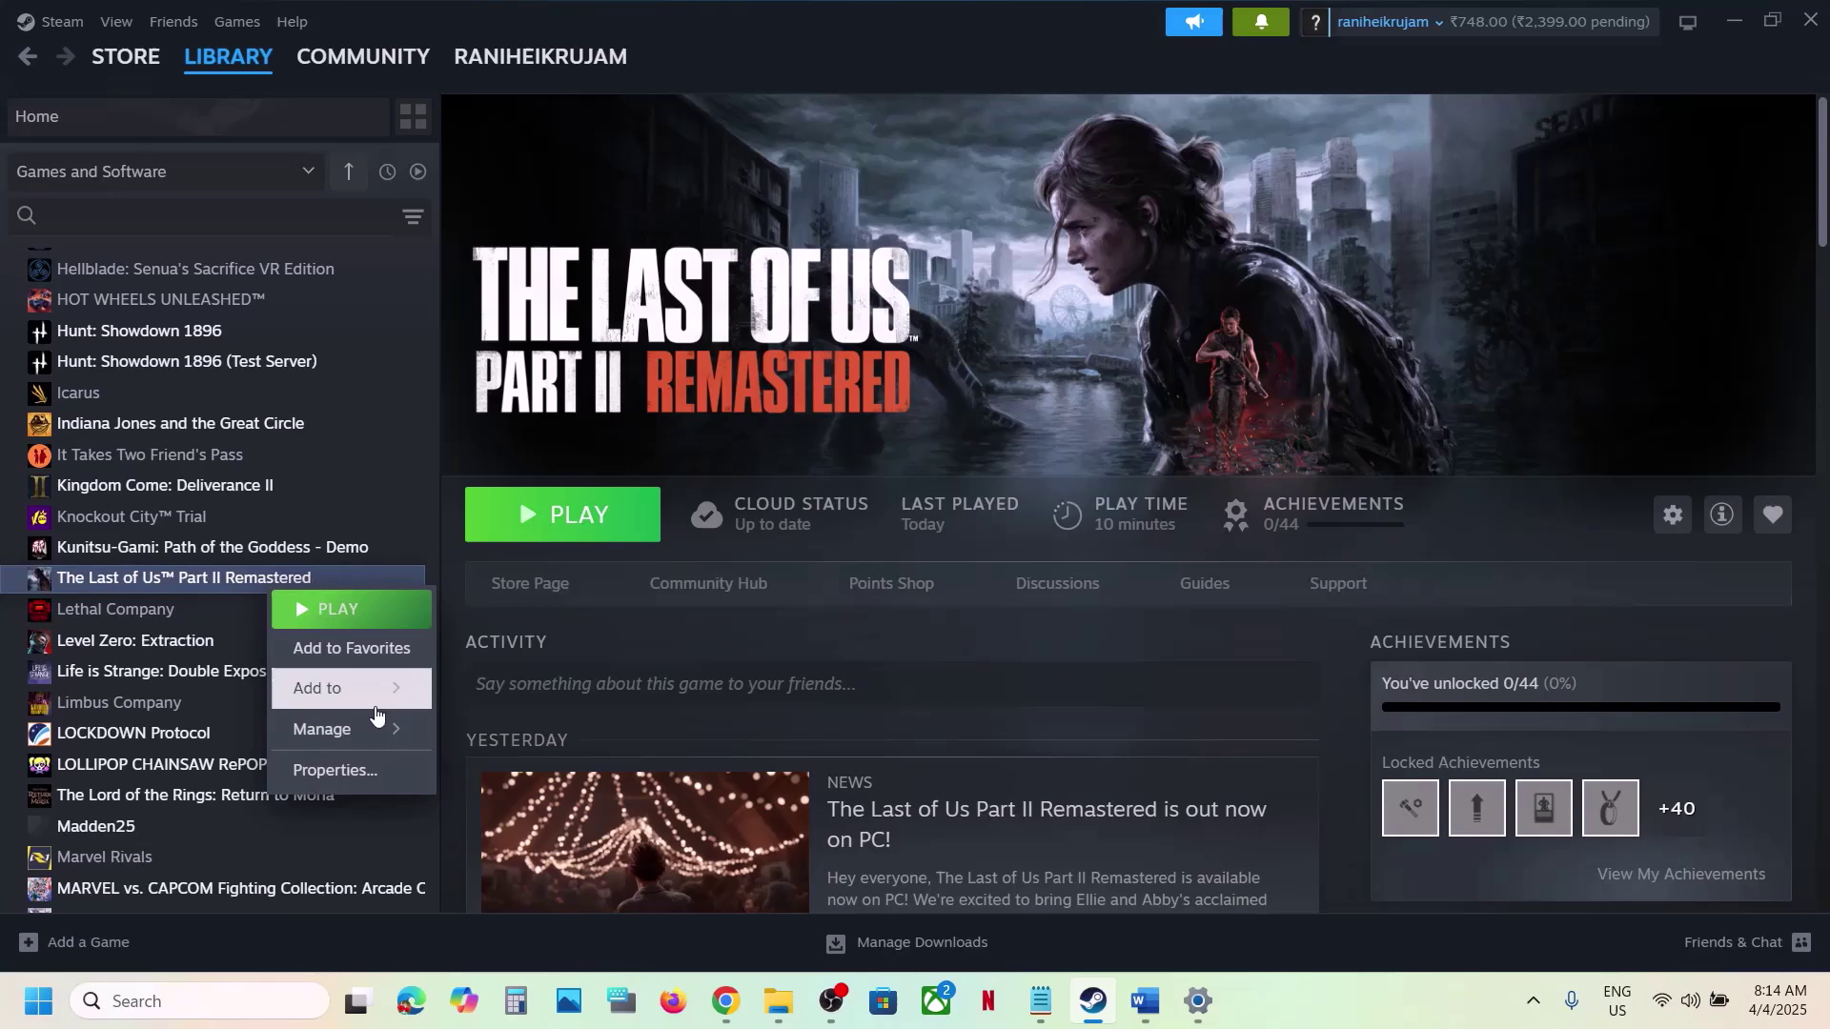
click(358, 762)
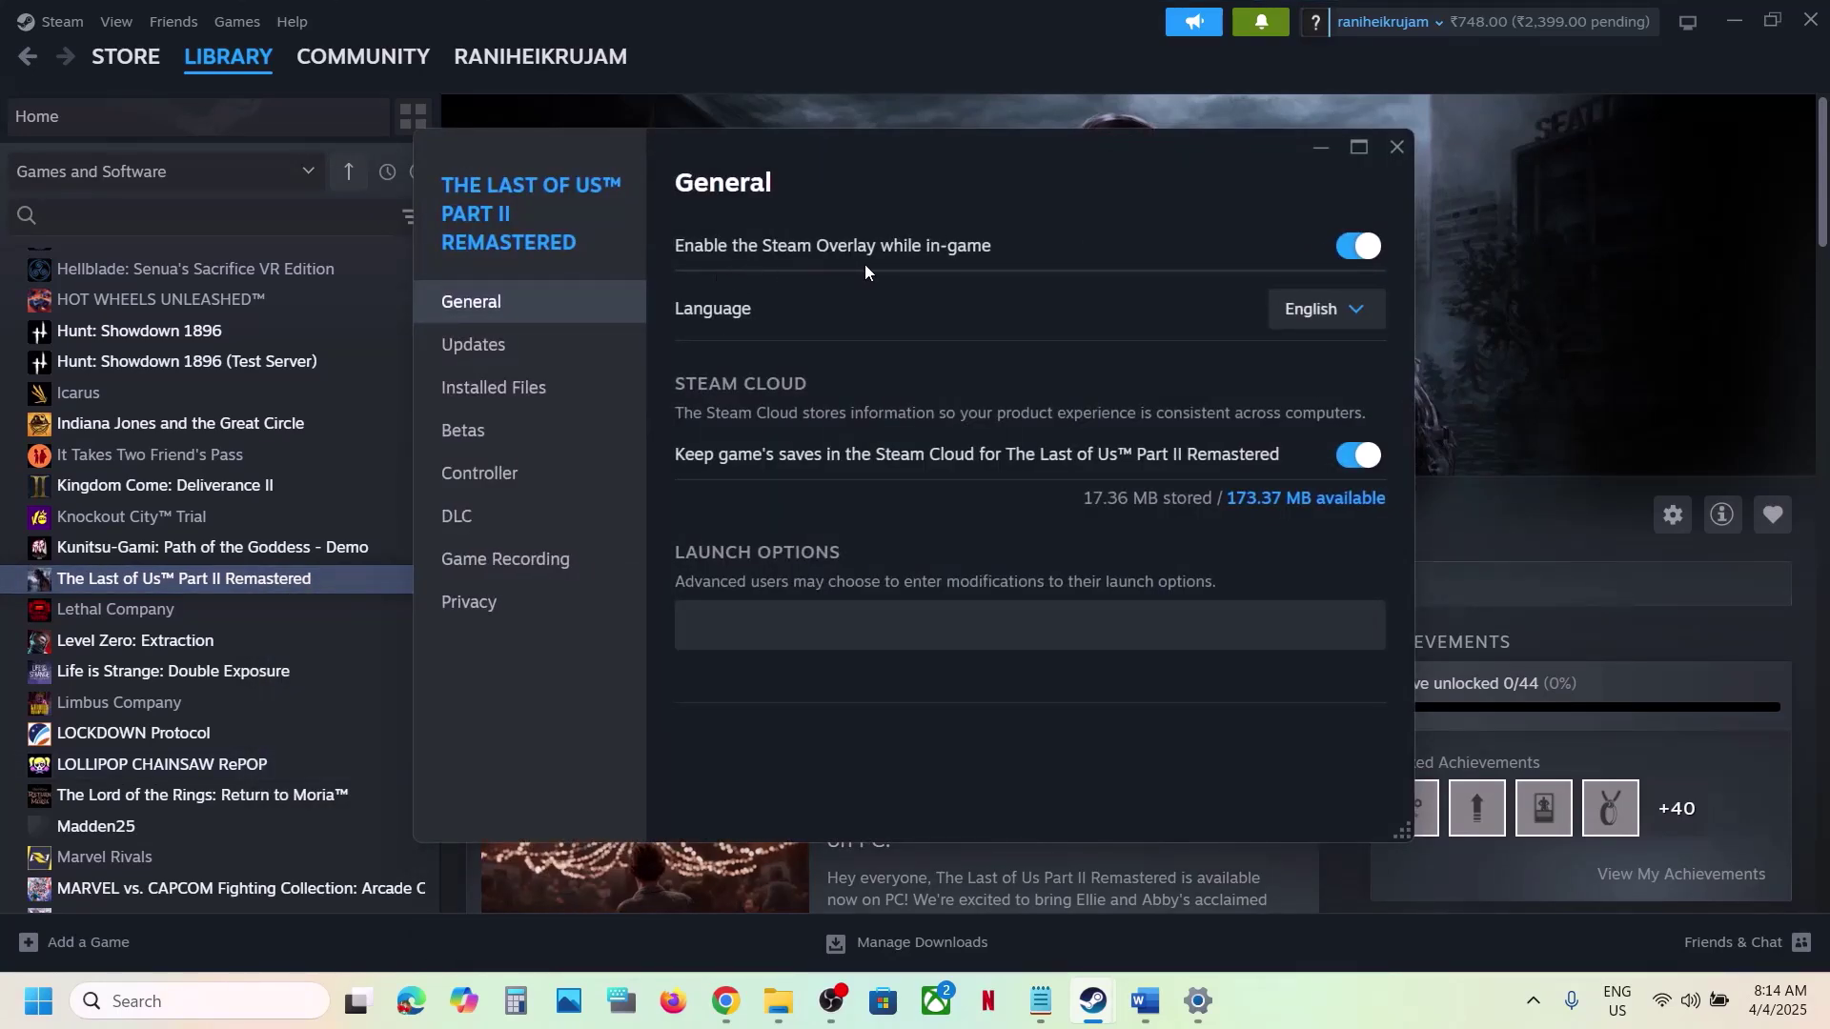
click(1339, 257)
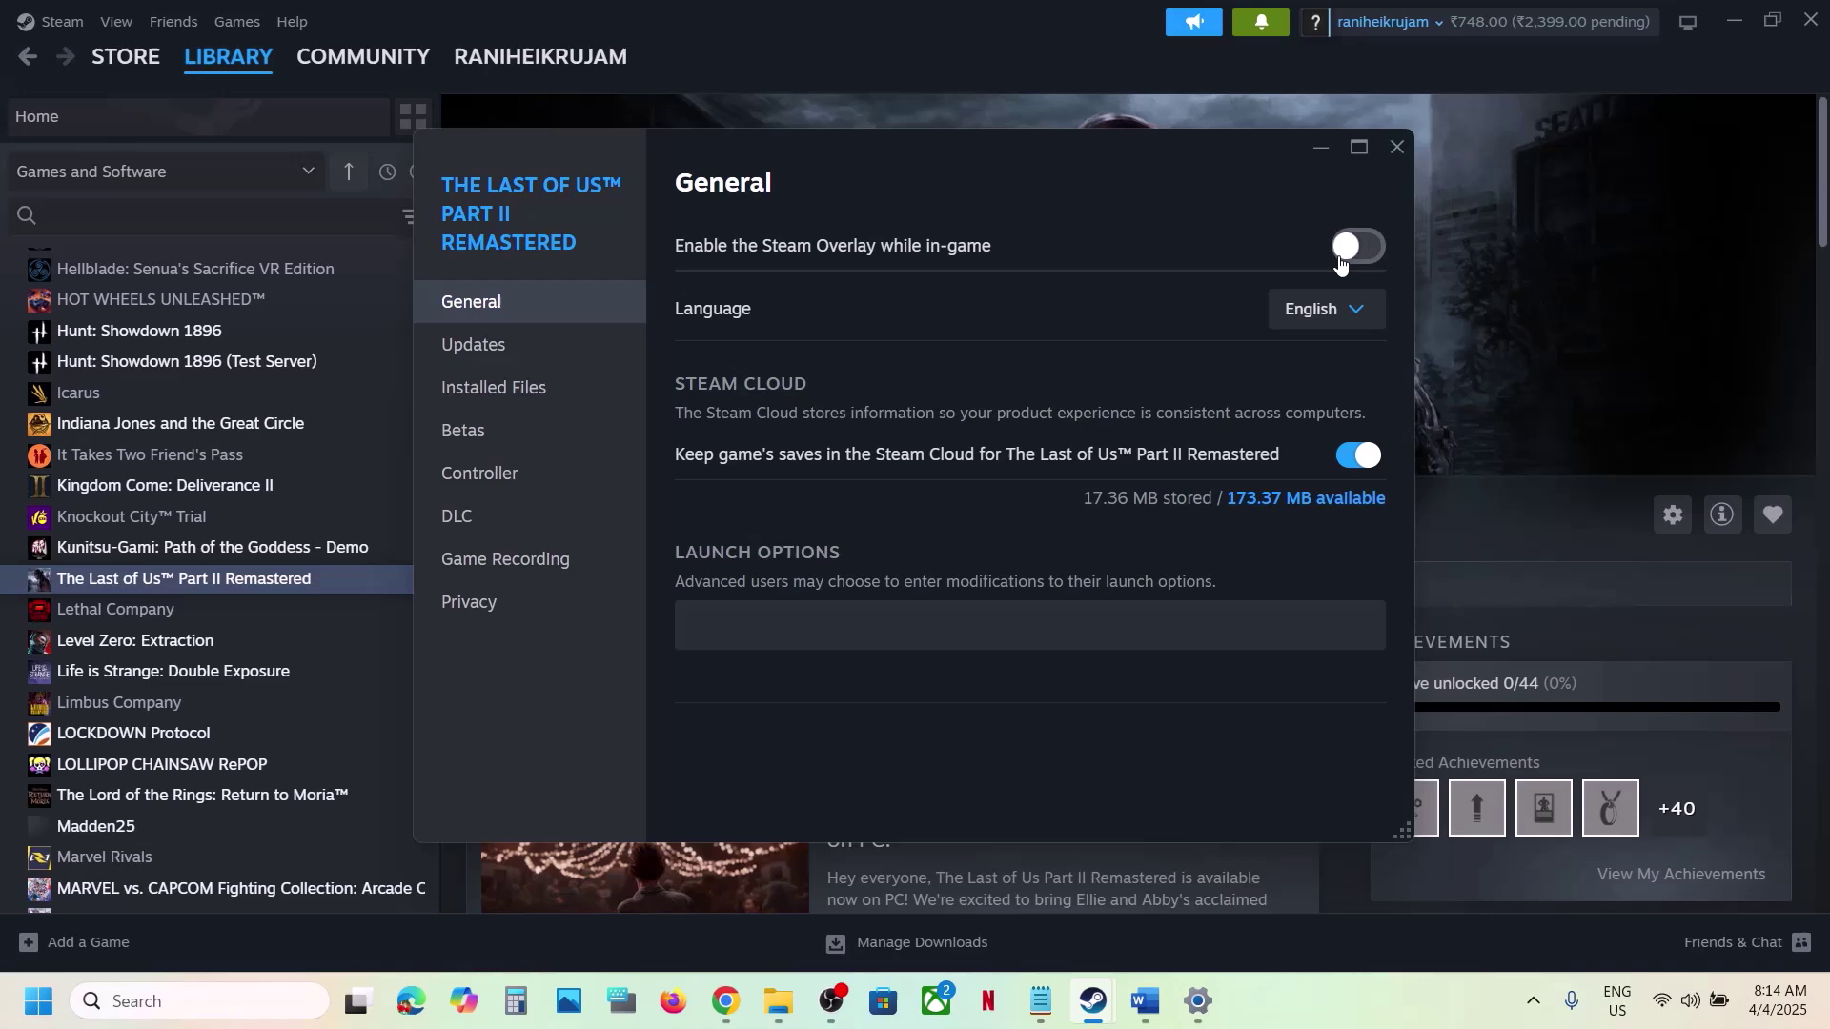
click(1402, 144)
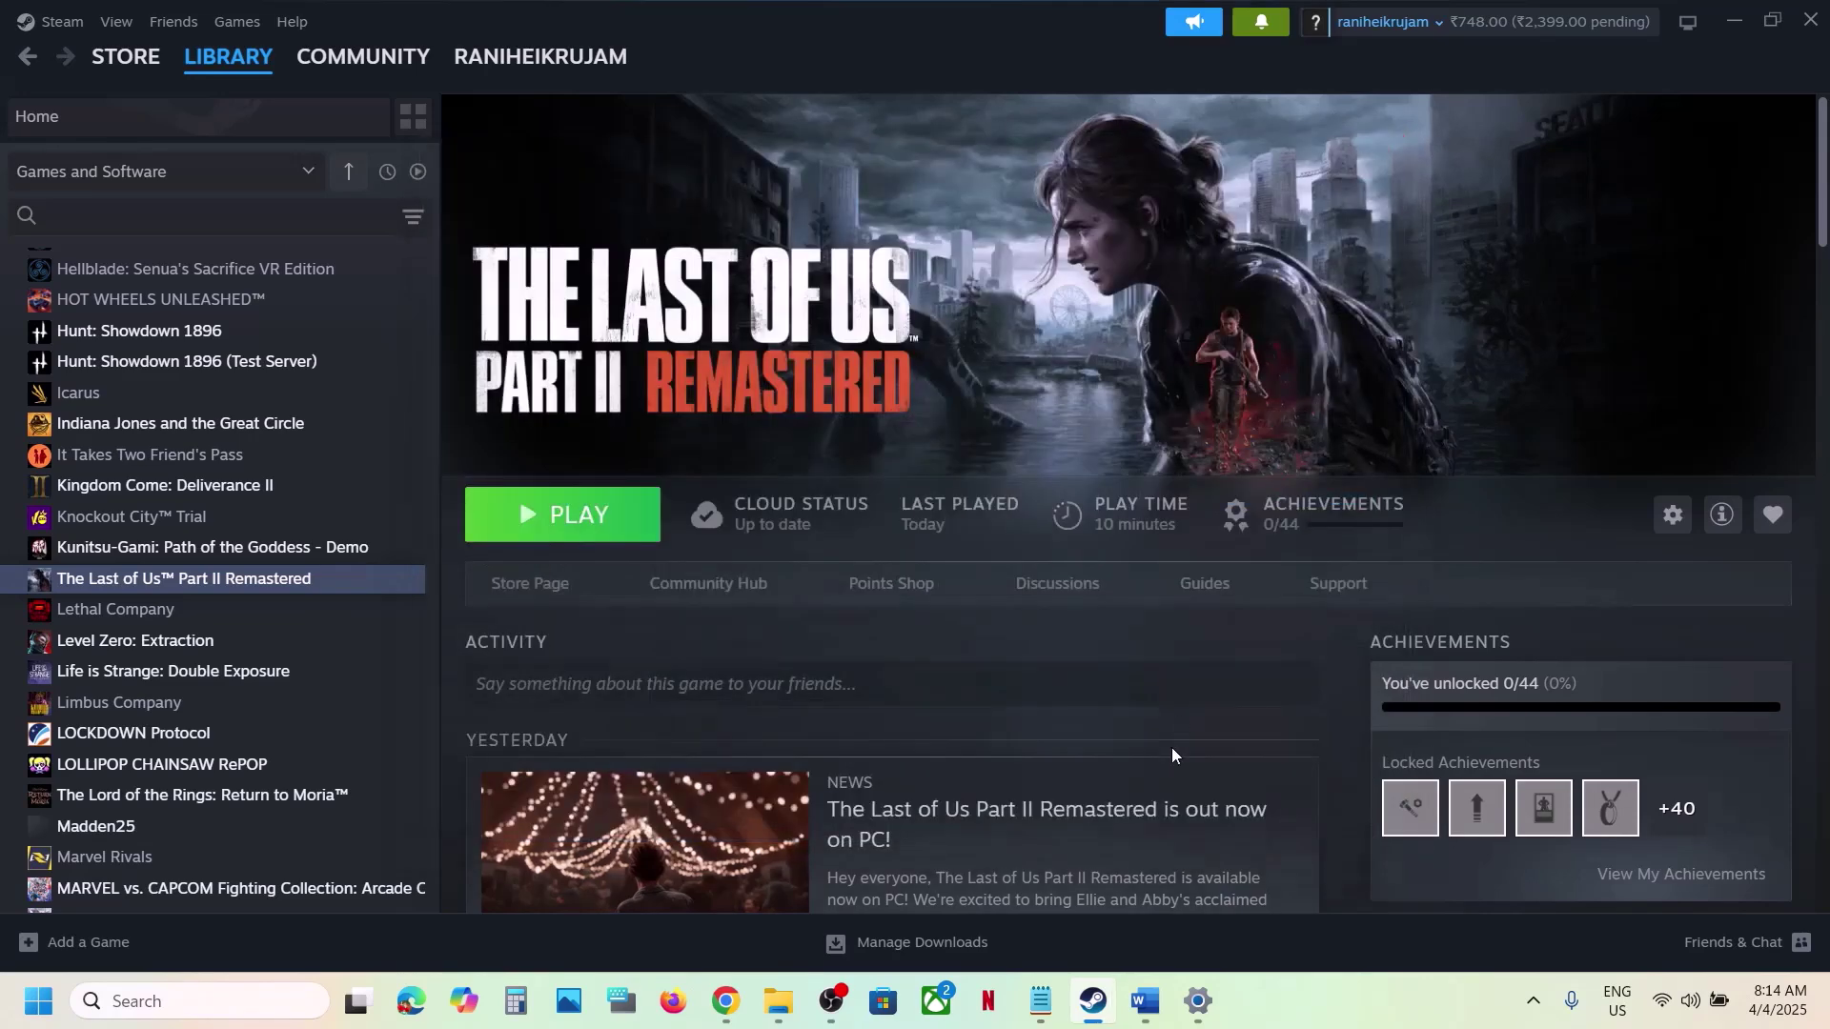
Return to the Word document and read the part of Step 10 on closing overlay apps such as Discord and GeForce Experience
click(1145, 1001)
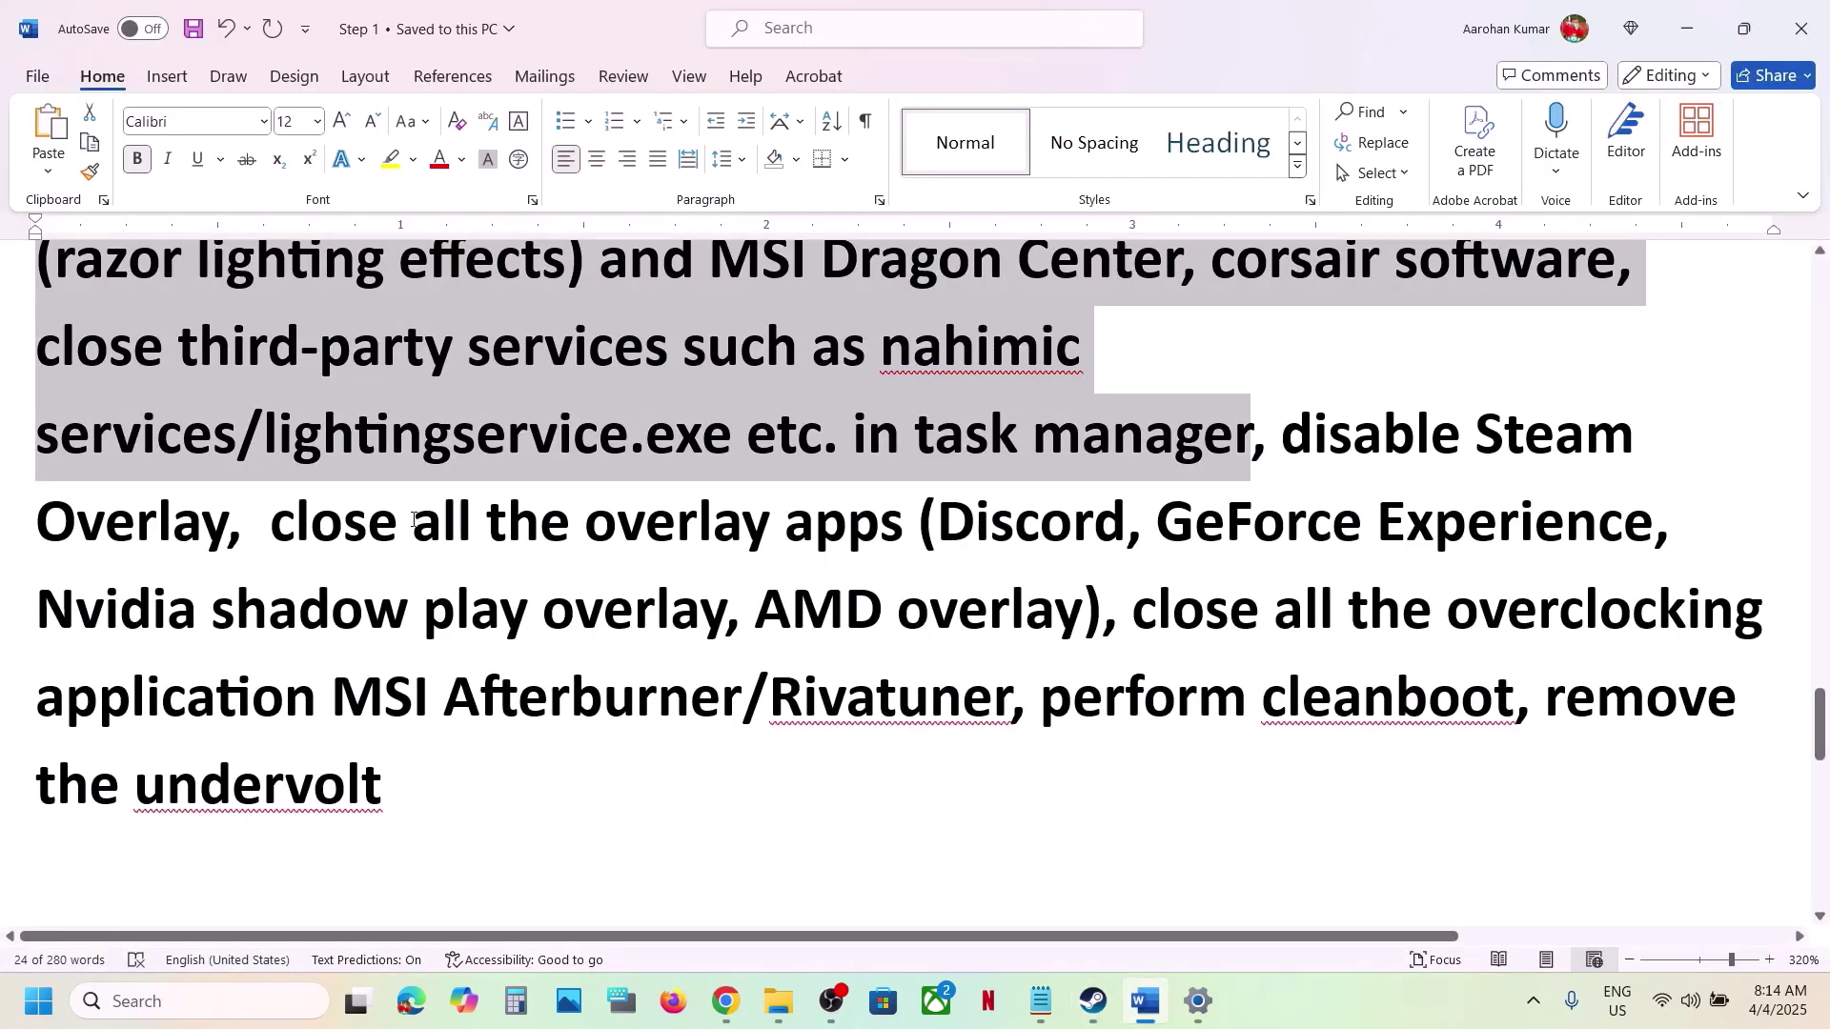
drag(336, 527, 1096, 514)
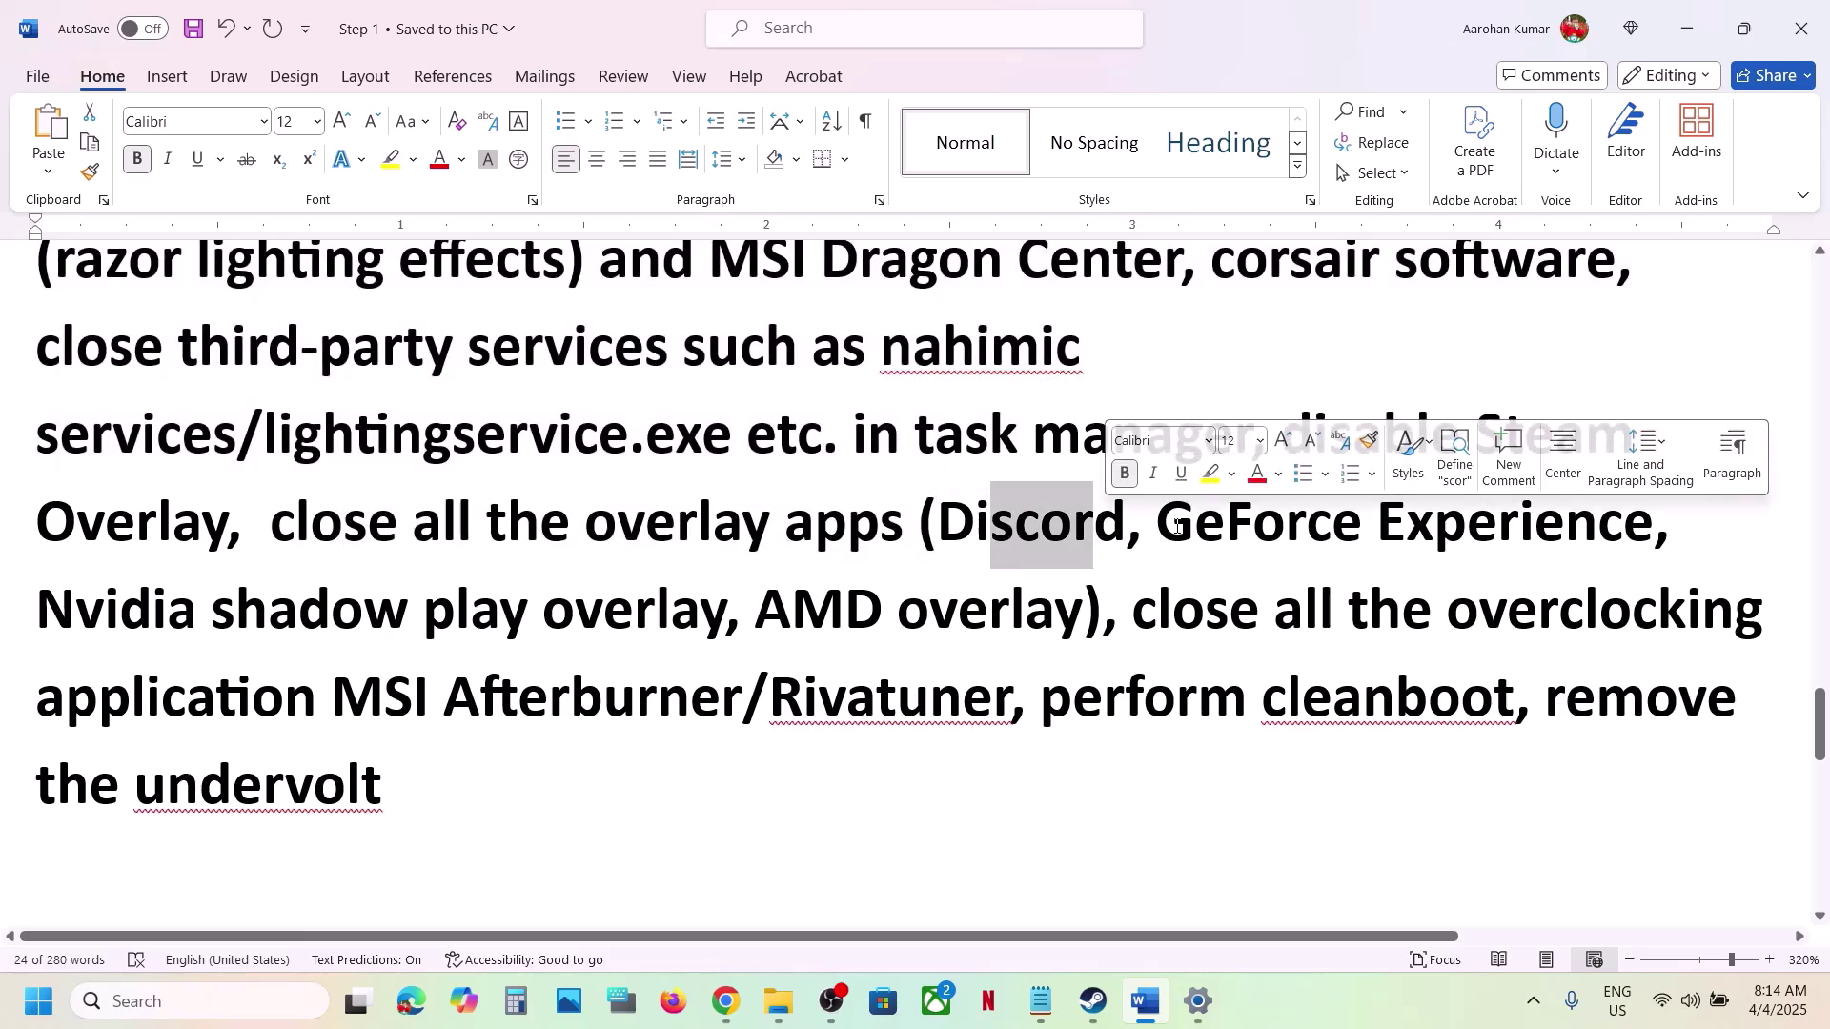
drag(1191, 523, 1576, 543)
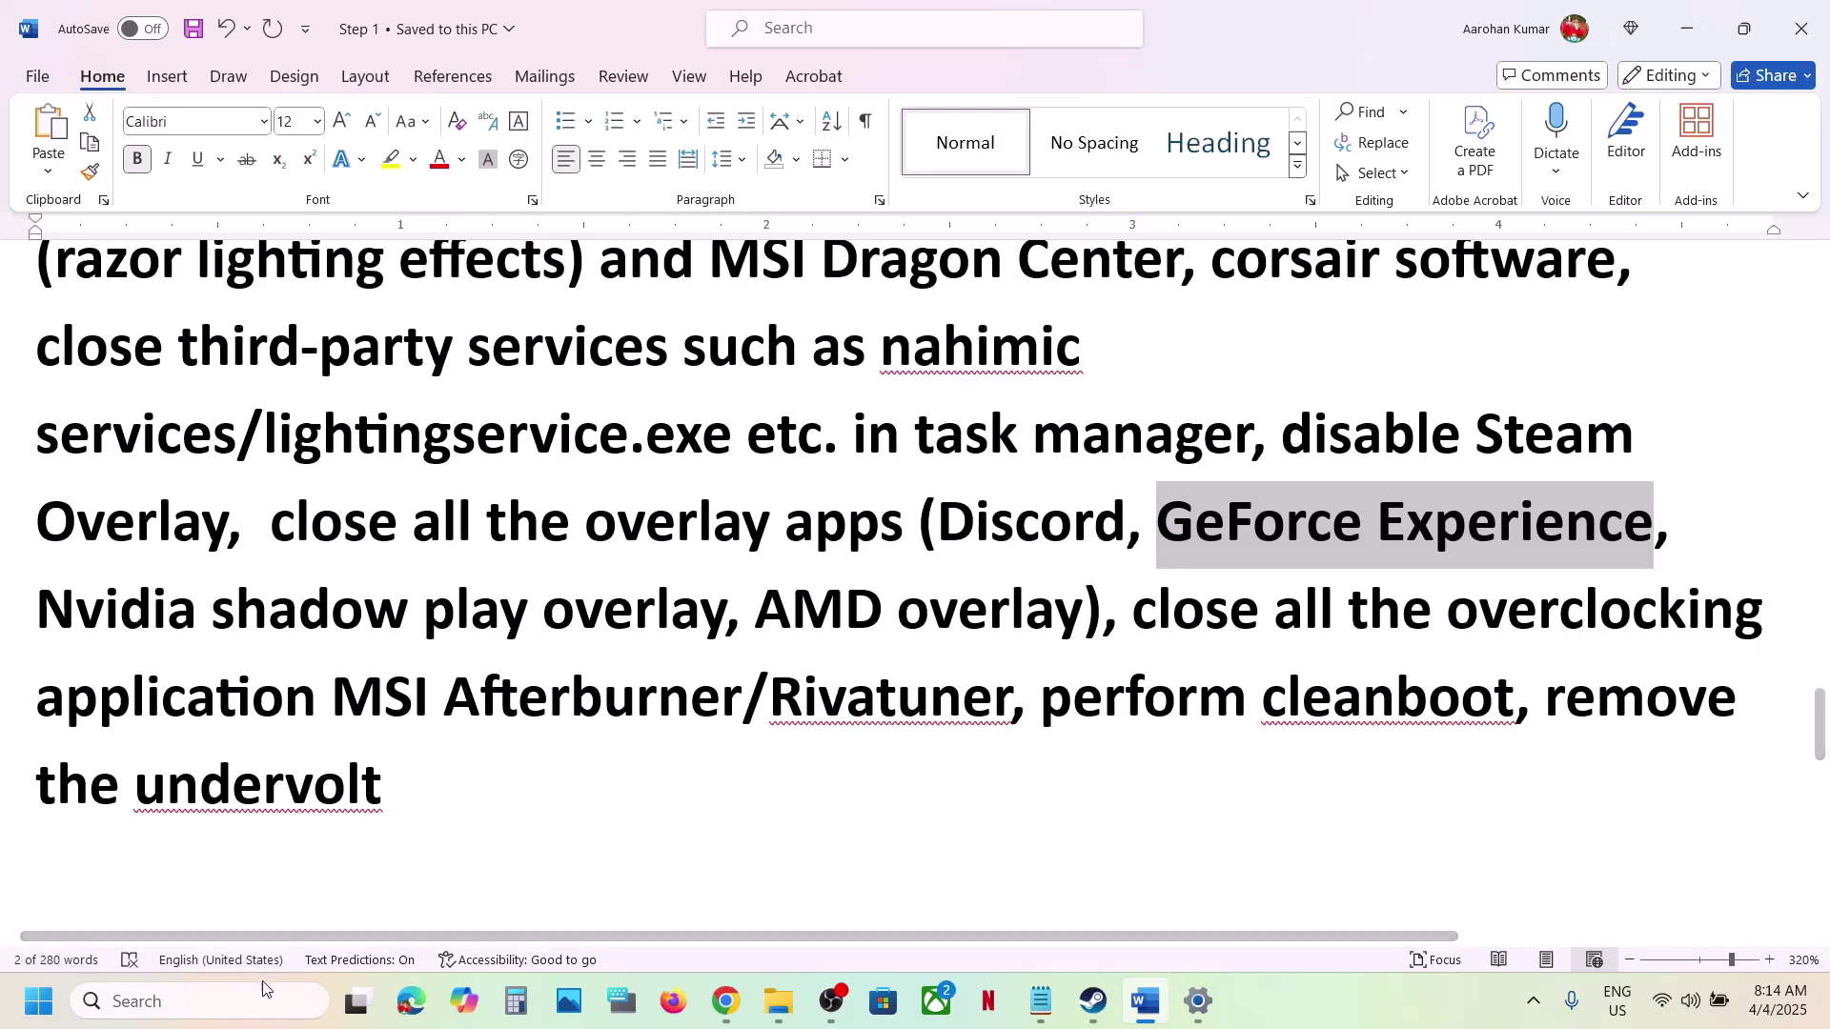
Open the NVIDIA App, check the NVIDIA overlay setting, and close the app
click(233, 998)
text(nvi)
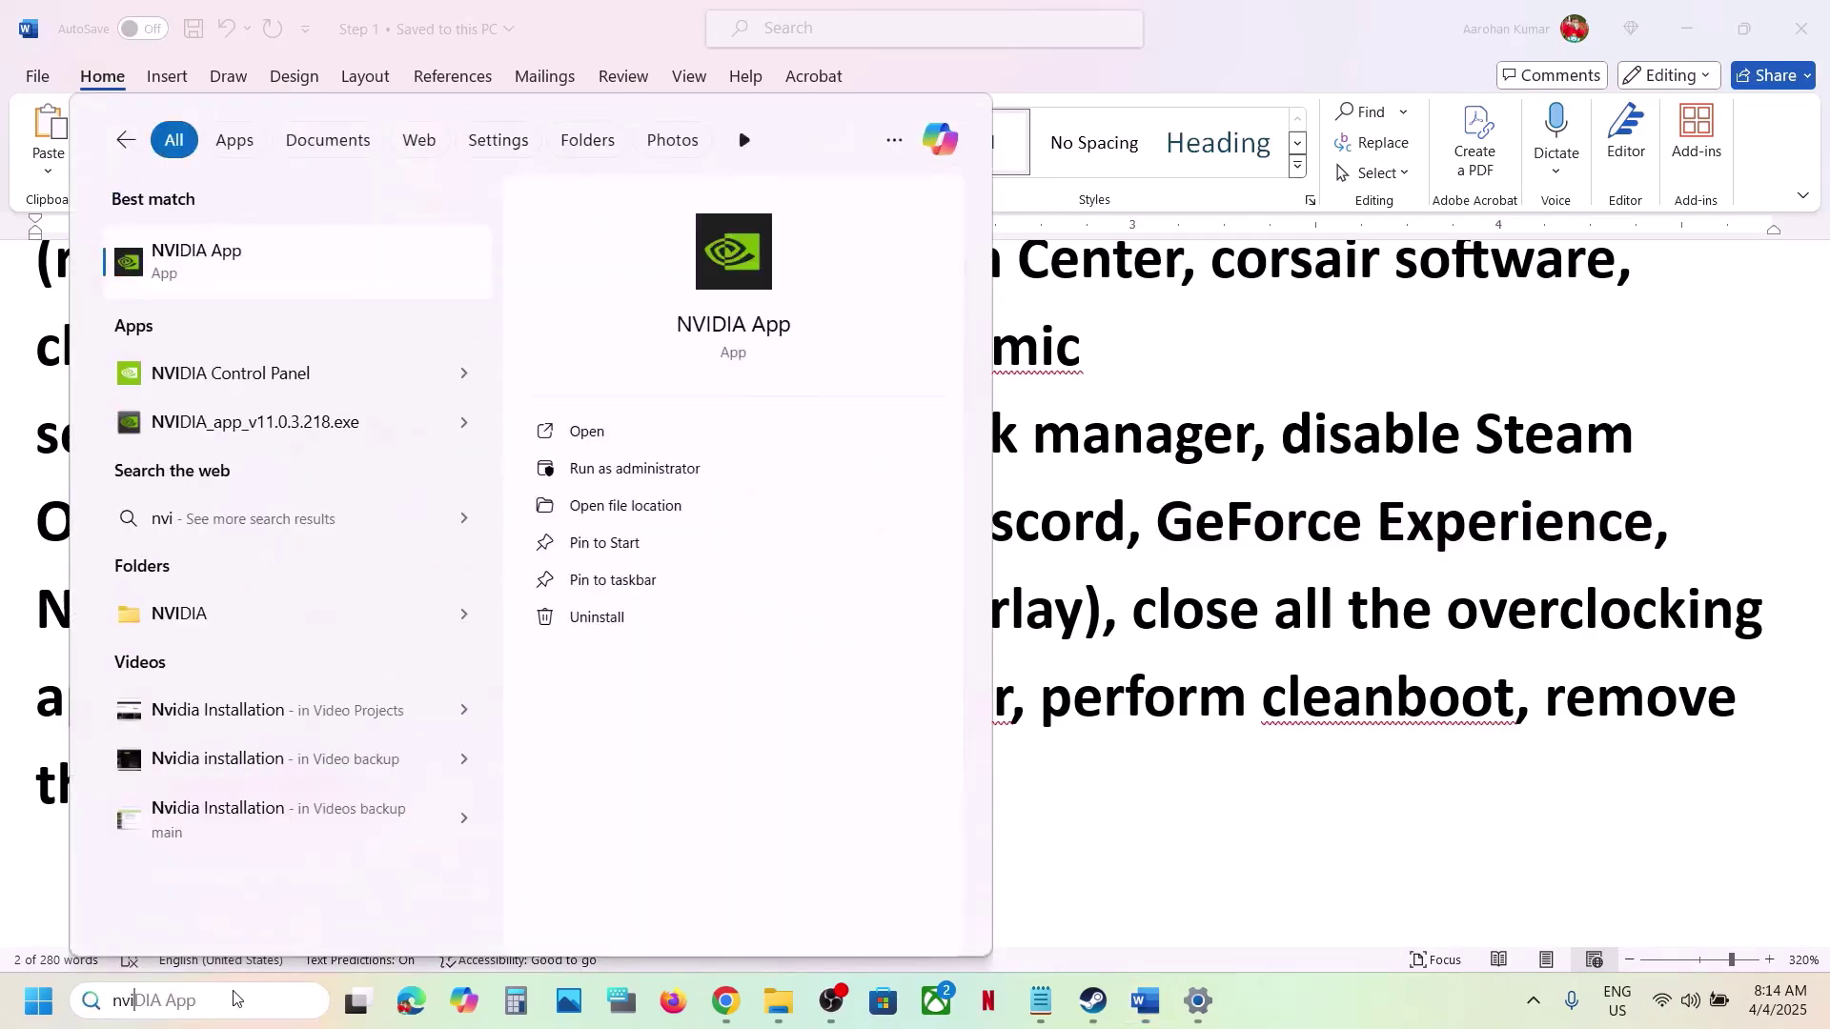
key(Return)
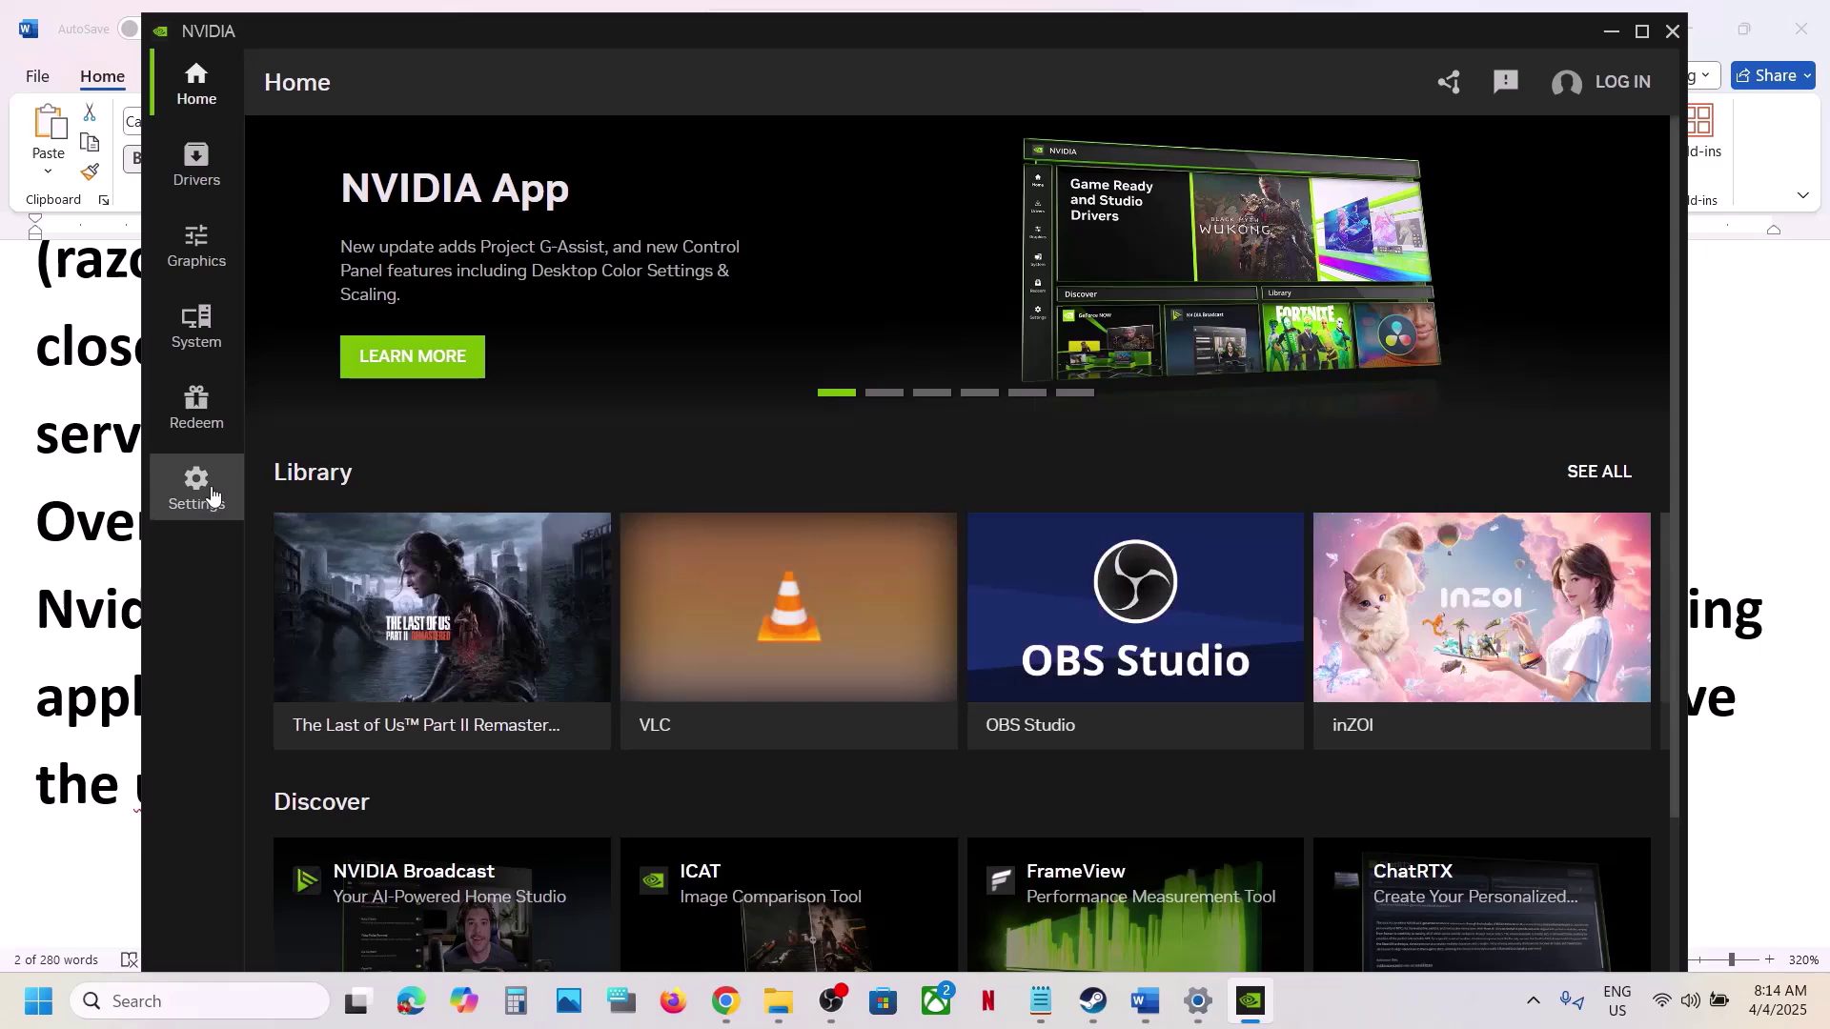
click(196, 487)
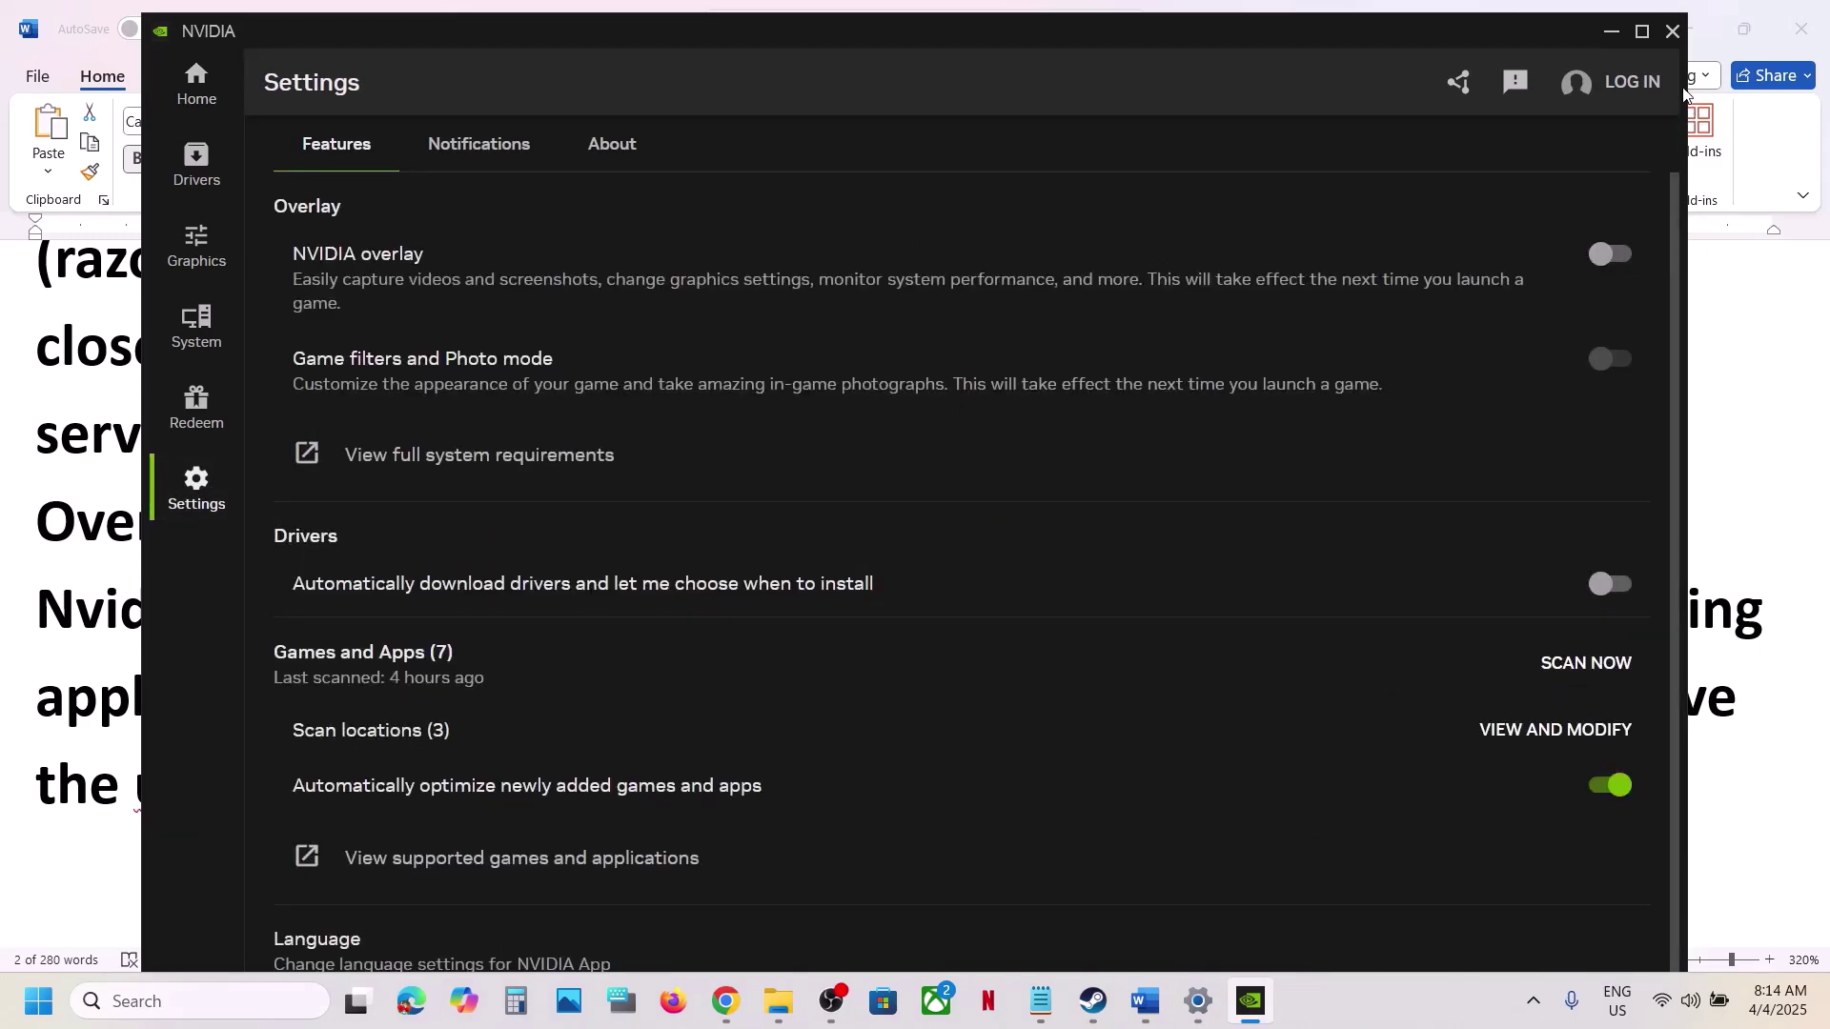
click(1673, 31)
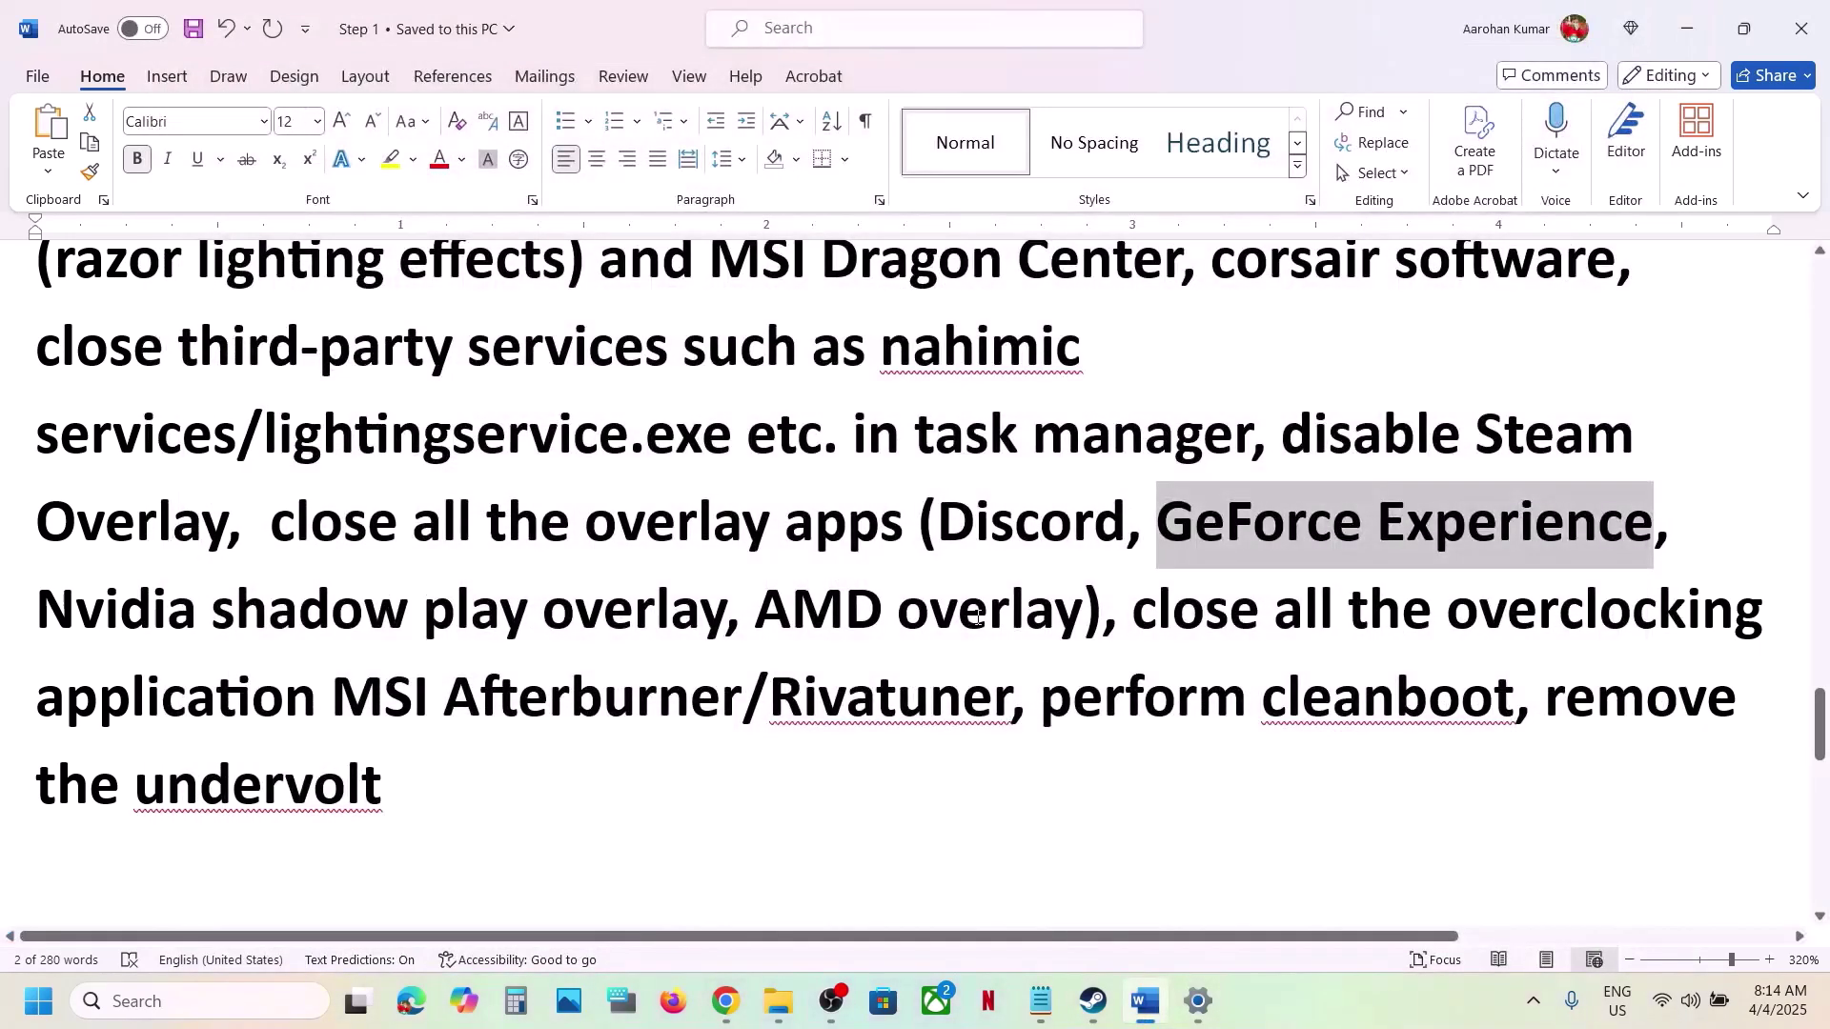
Read the part of Step 10 in the Word document on closing overlay apps and overclocking applications
drag(365, 537, 884, 548)
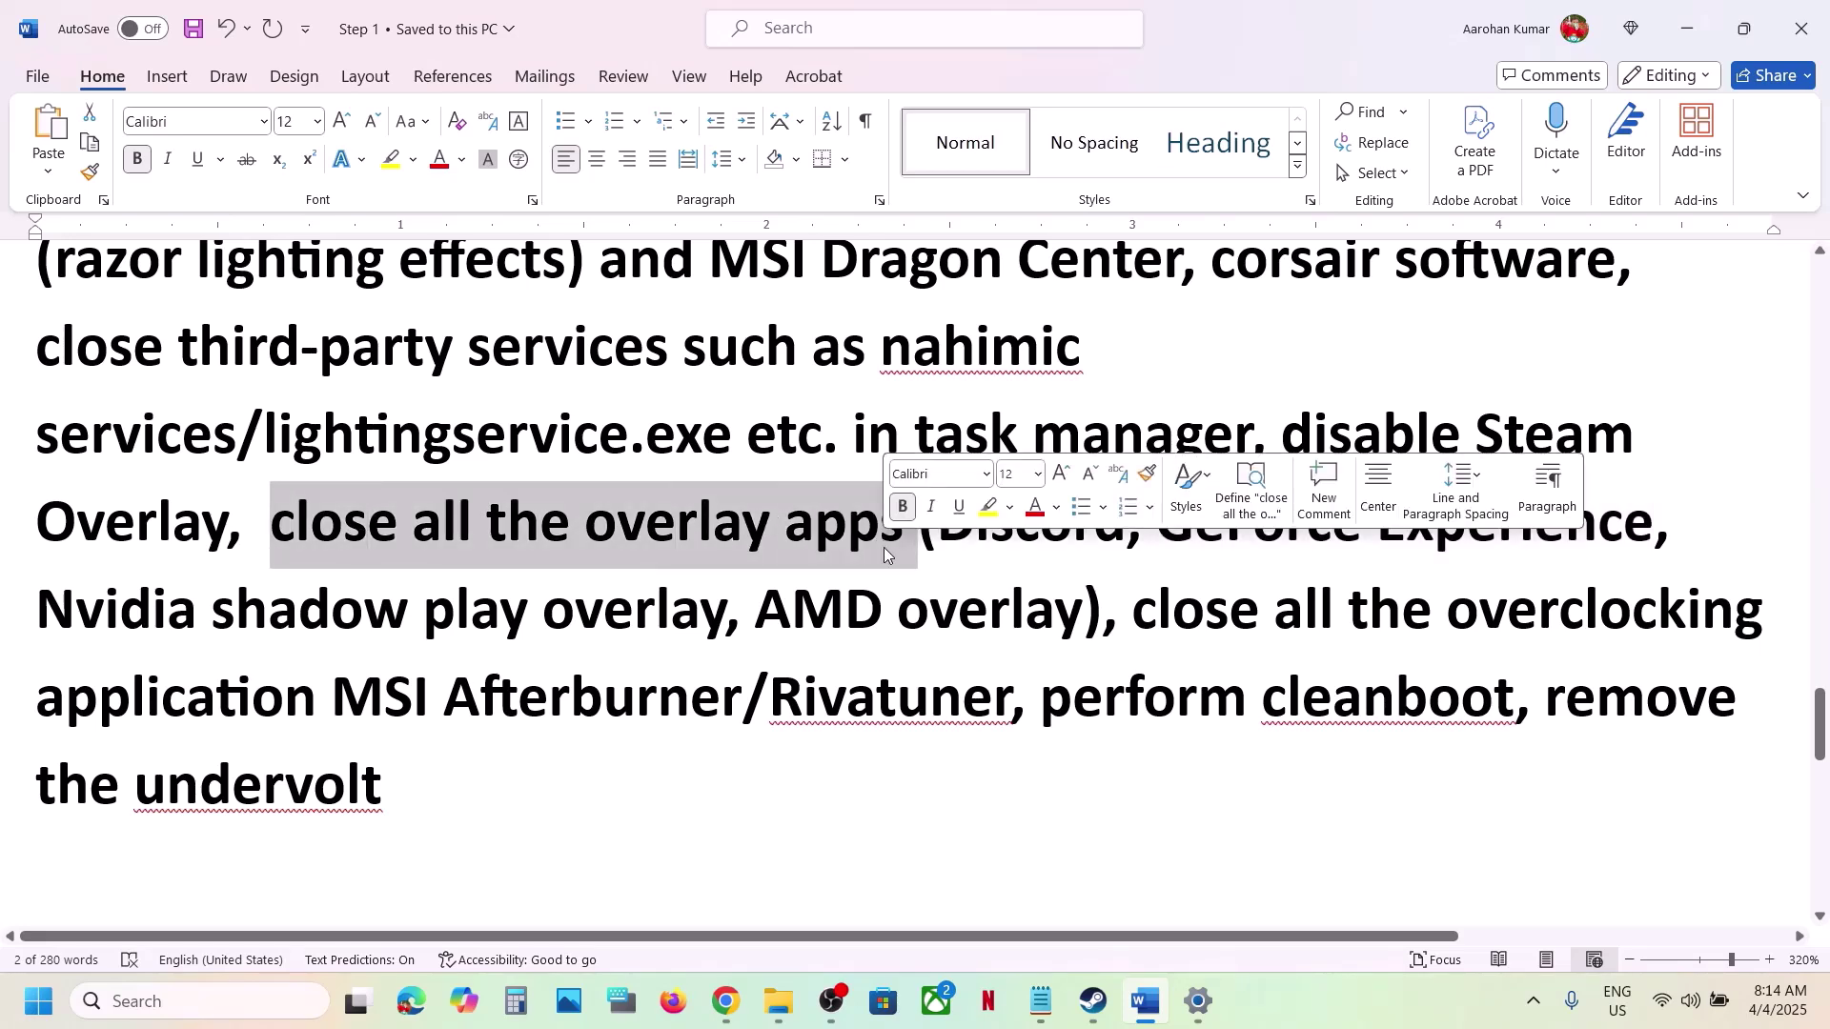
drag(1127, 606, 717, 666)
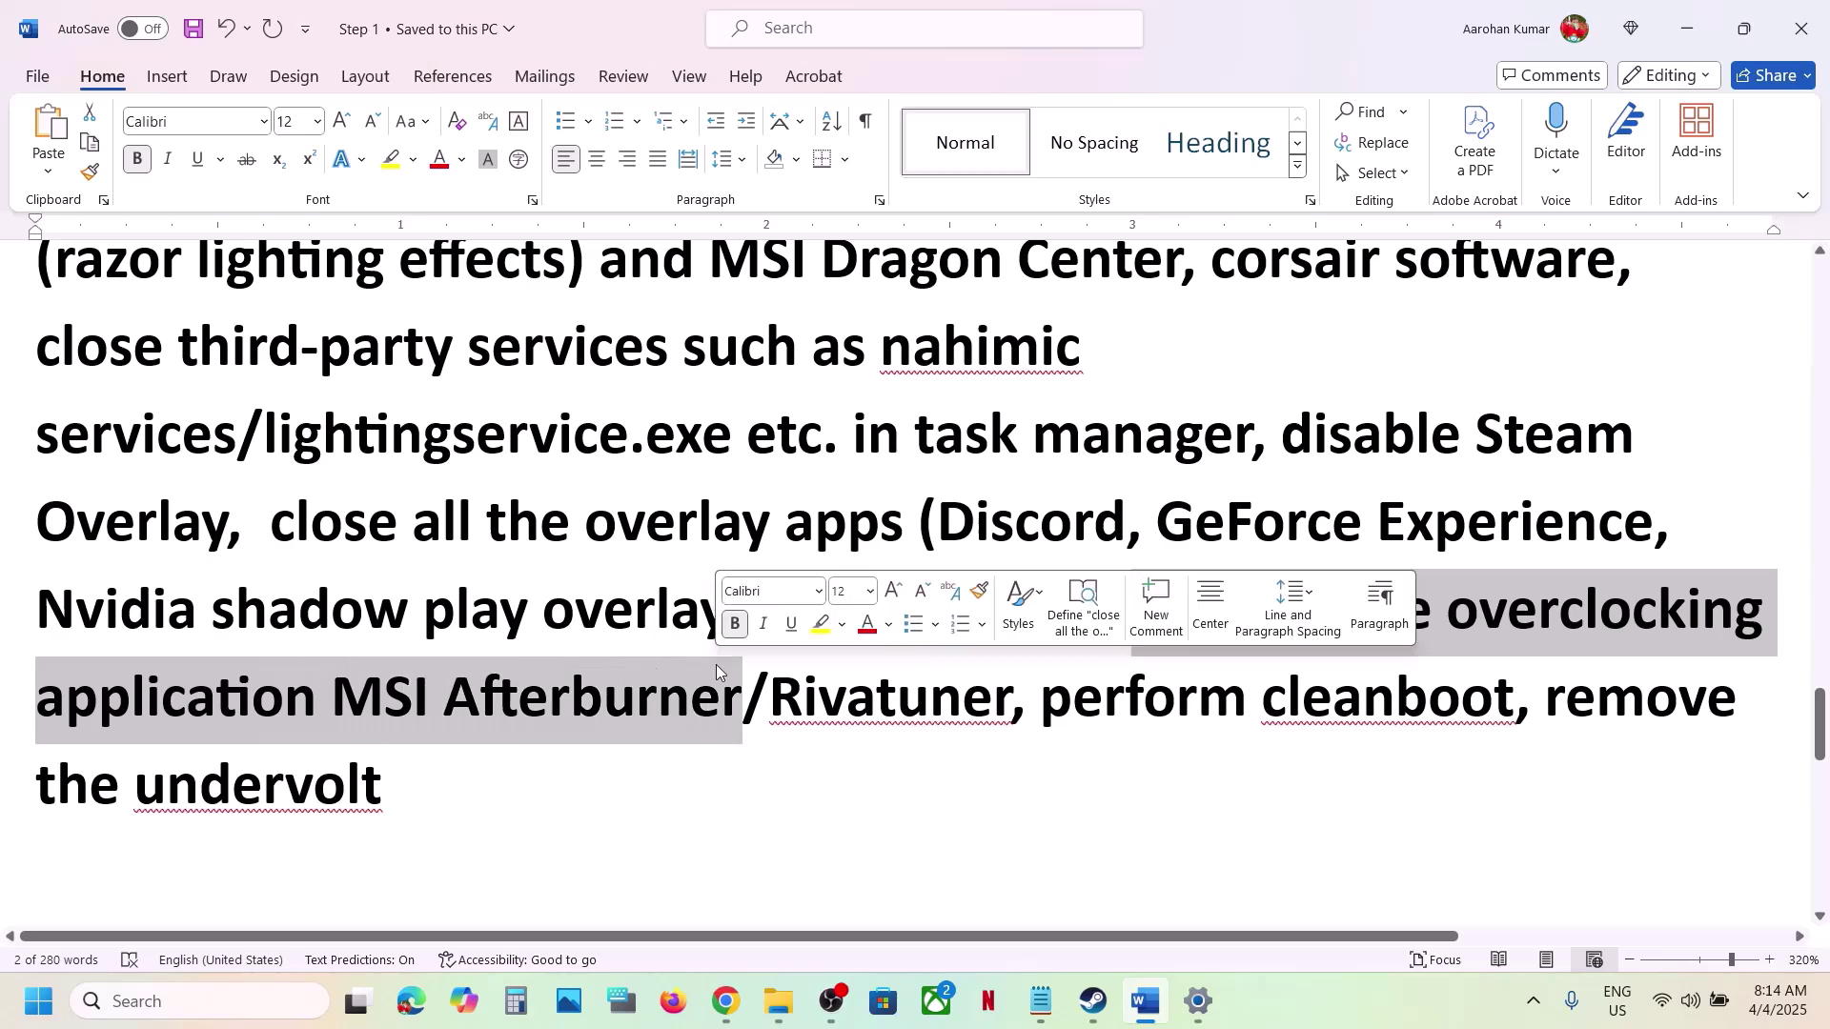
click(719, 667)
Copy "MSI Afterburner" from Step 10, find it with Windows search, and launch the app
drag(340, 686, 745, 688)
key(ctrl+c)
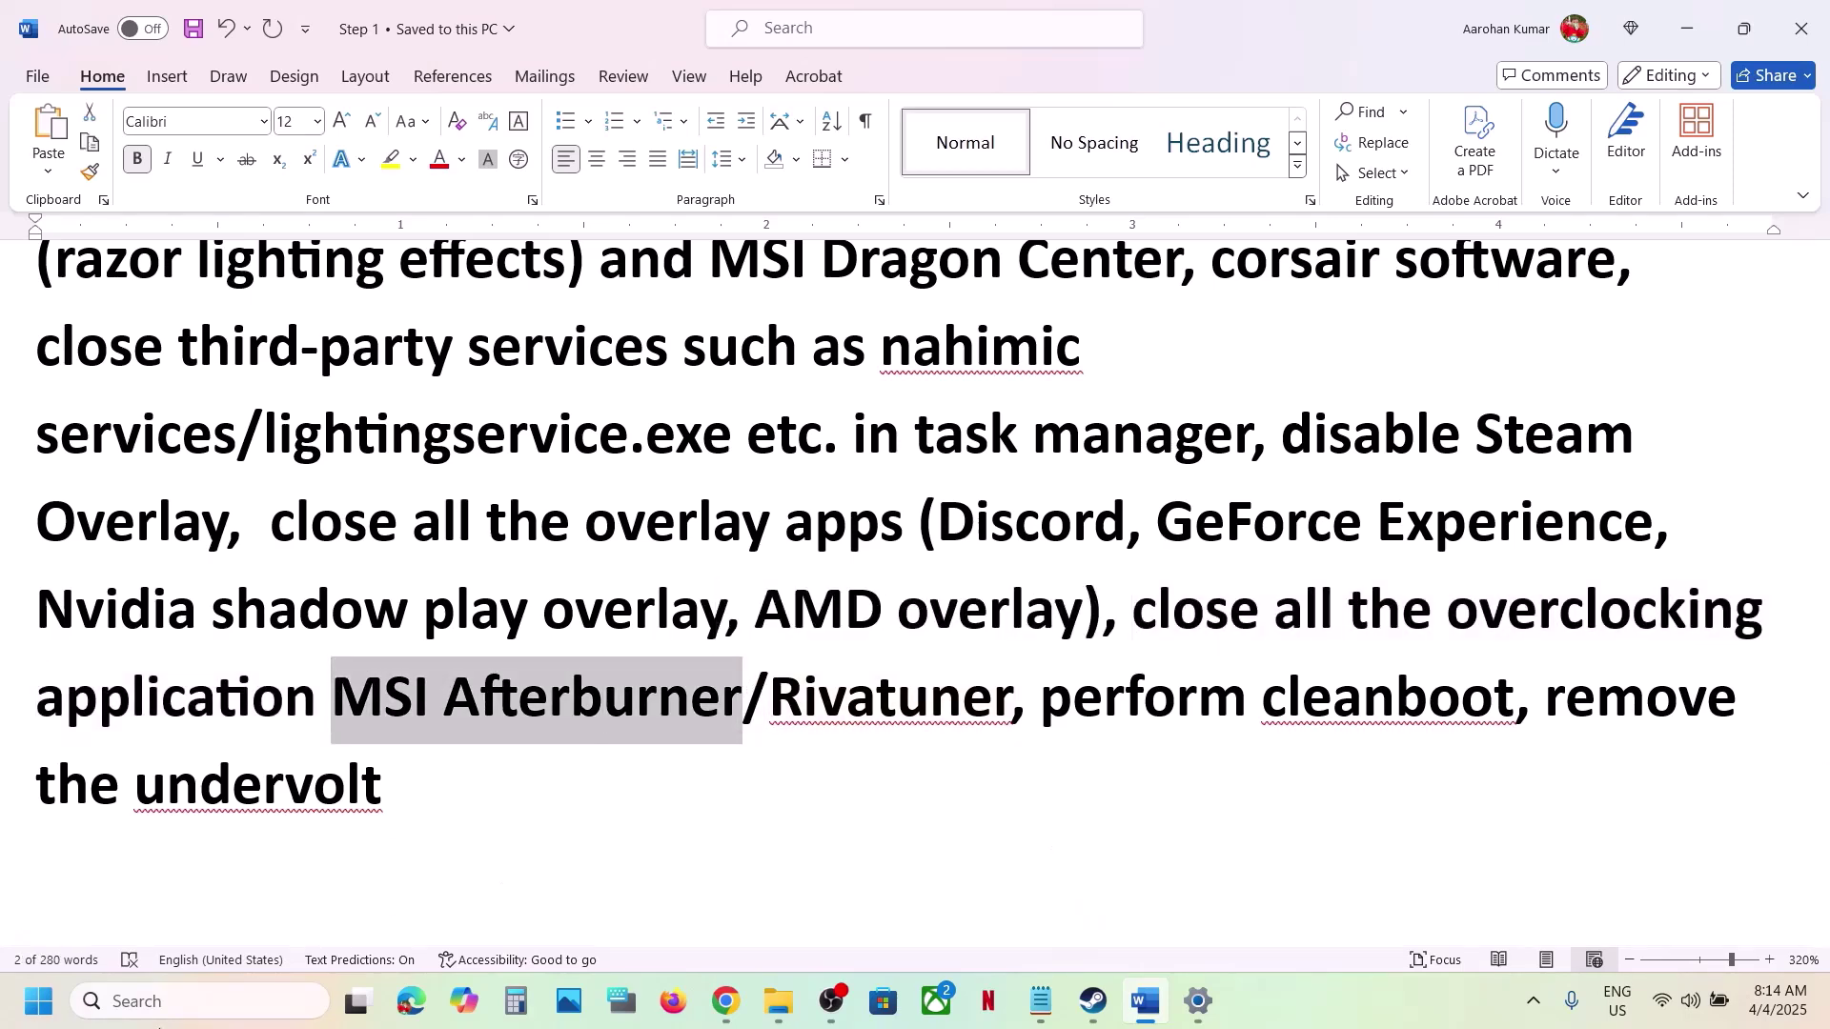
click(136, 1016)
key(ctrl+v)
click(358, 873)
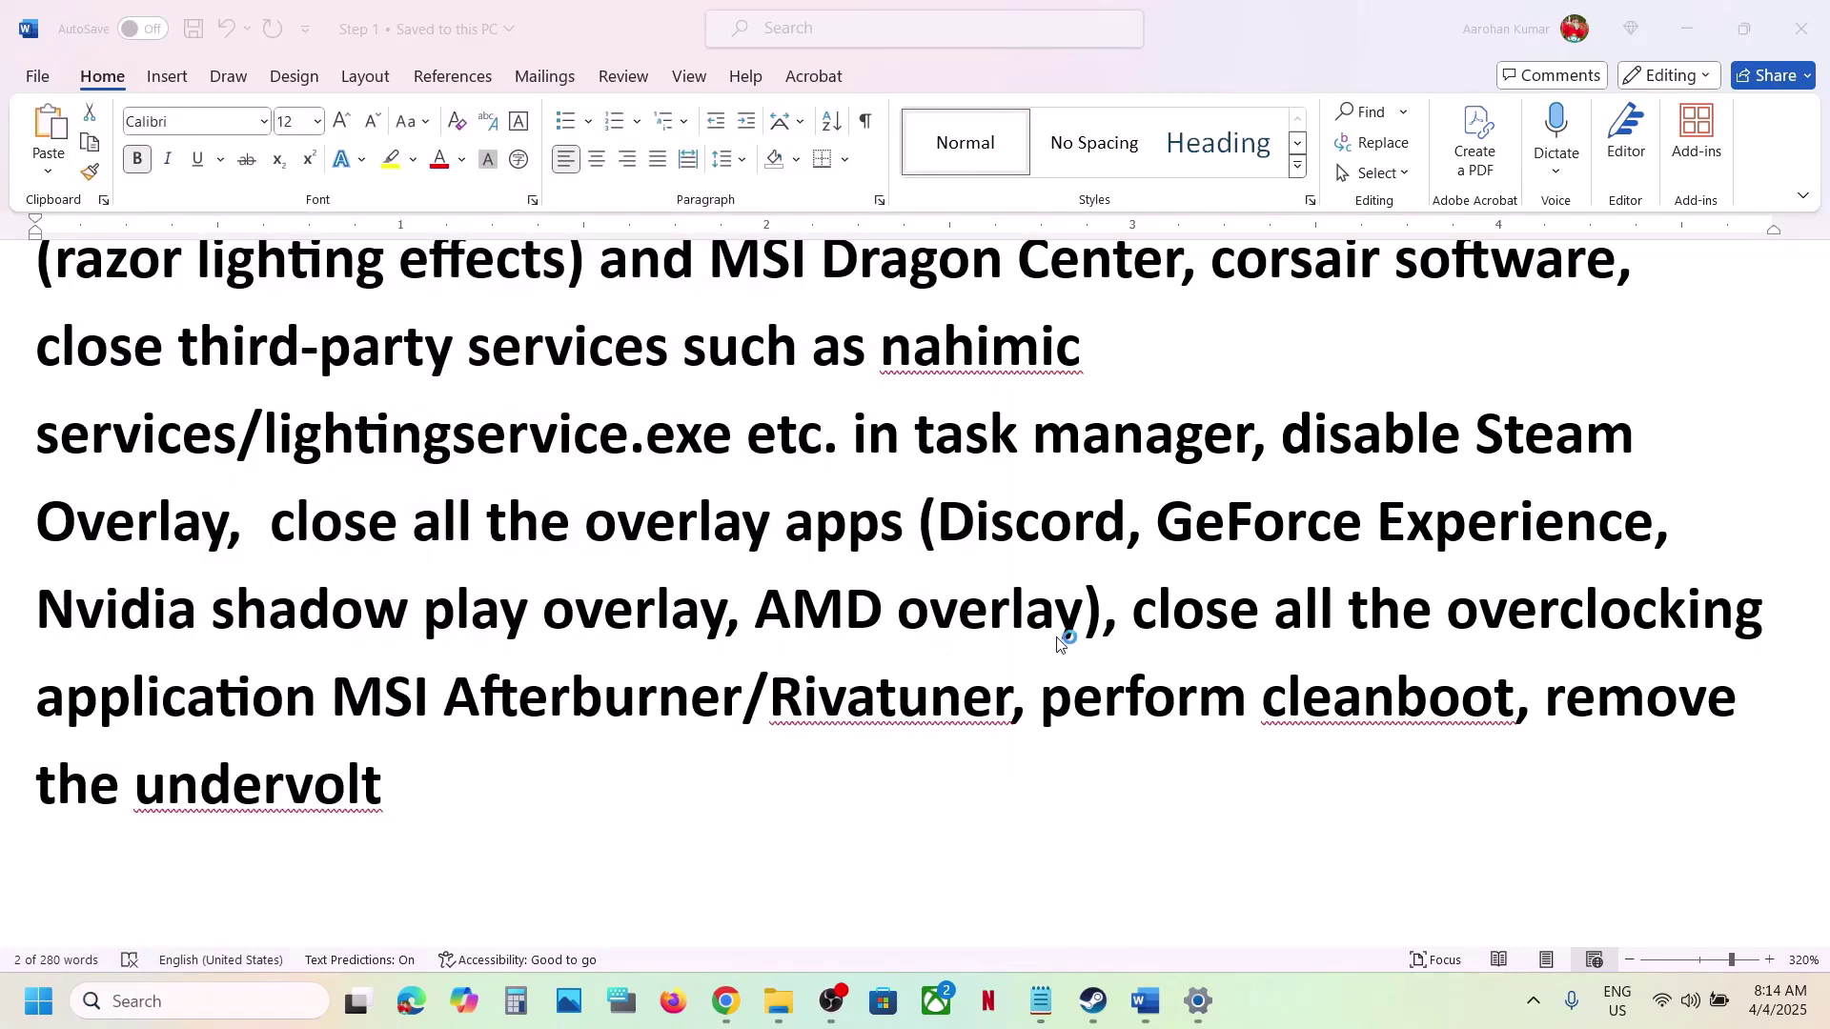
Copy "Rivatuner" from Step 10, find it with Windows search, and launch RivaTuner Statistics Server
double_click(943, 690)
key(ctrl+c)
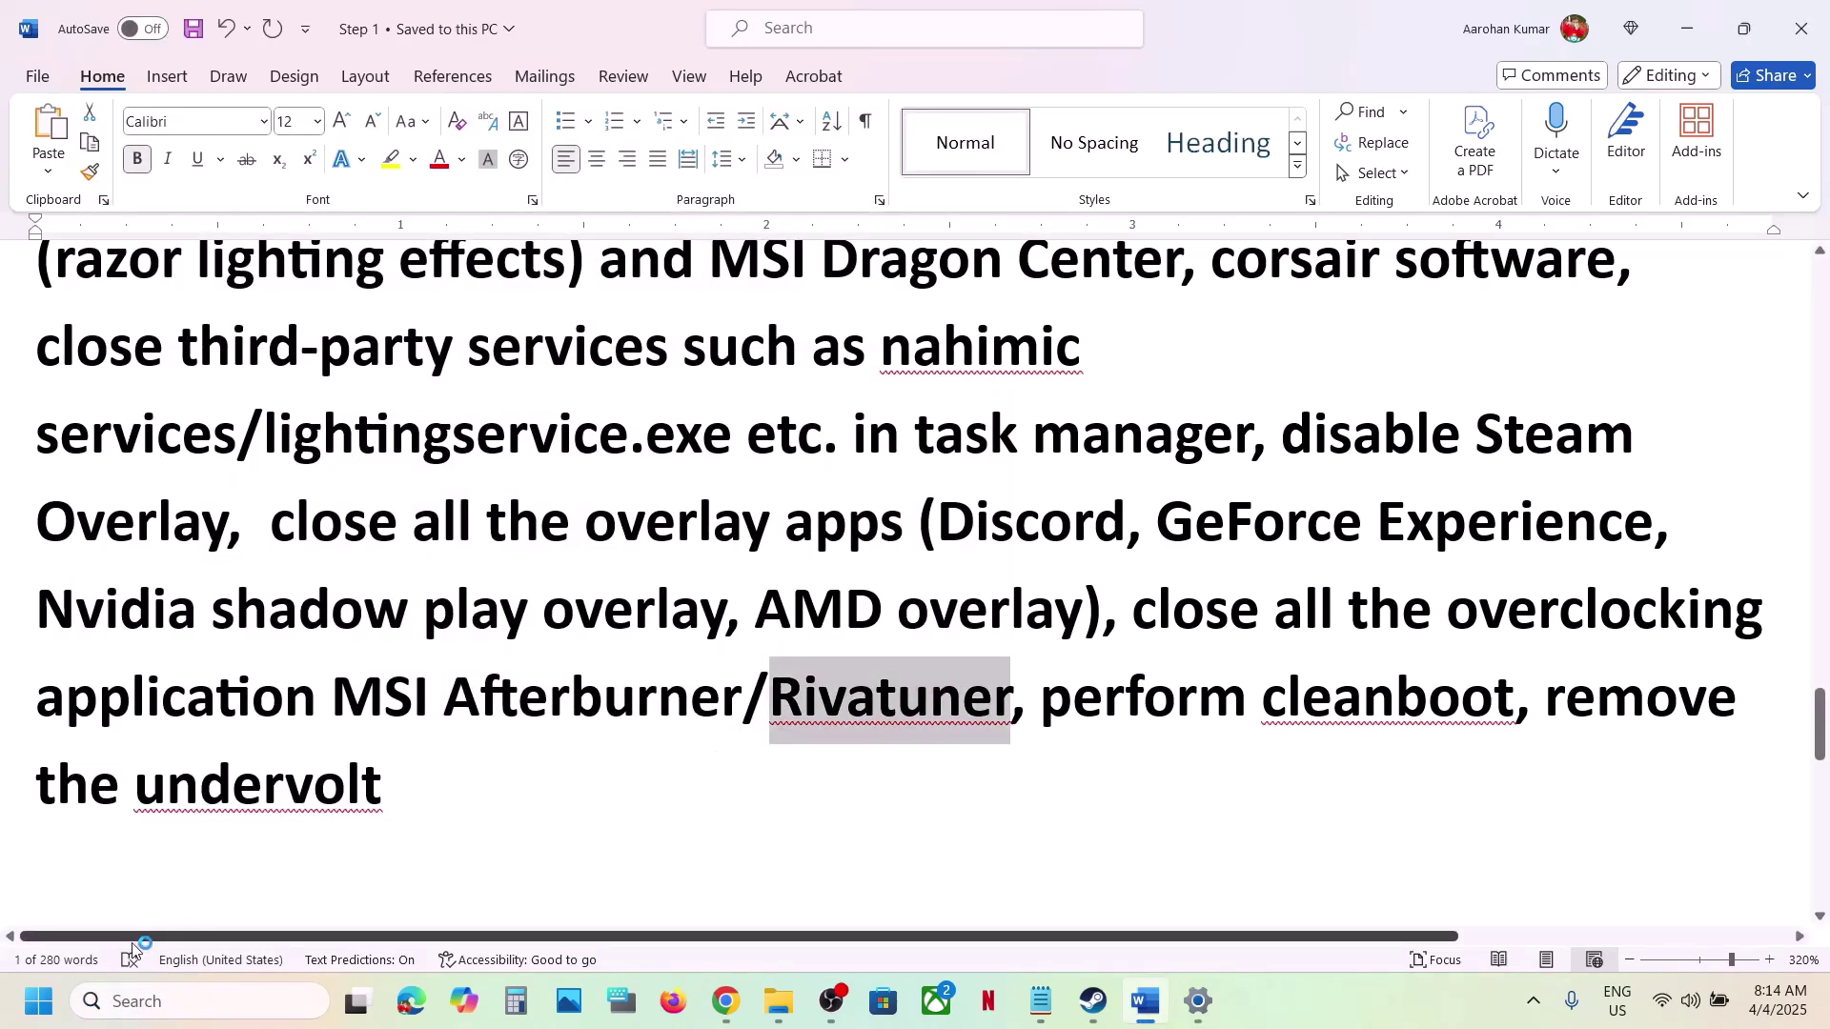
click(122, 1003)
key(ctrl+v)
click(122, 1002)
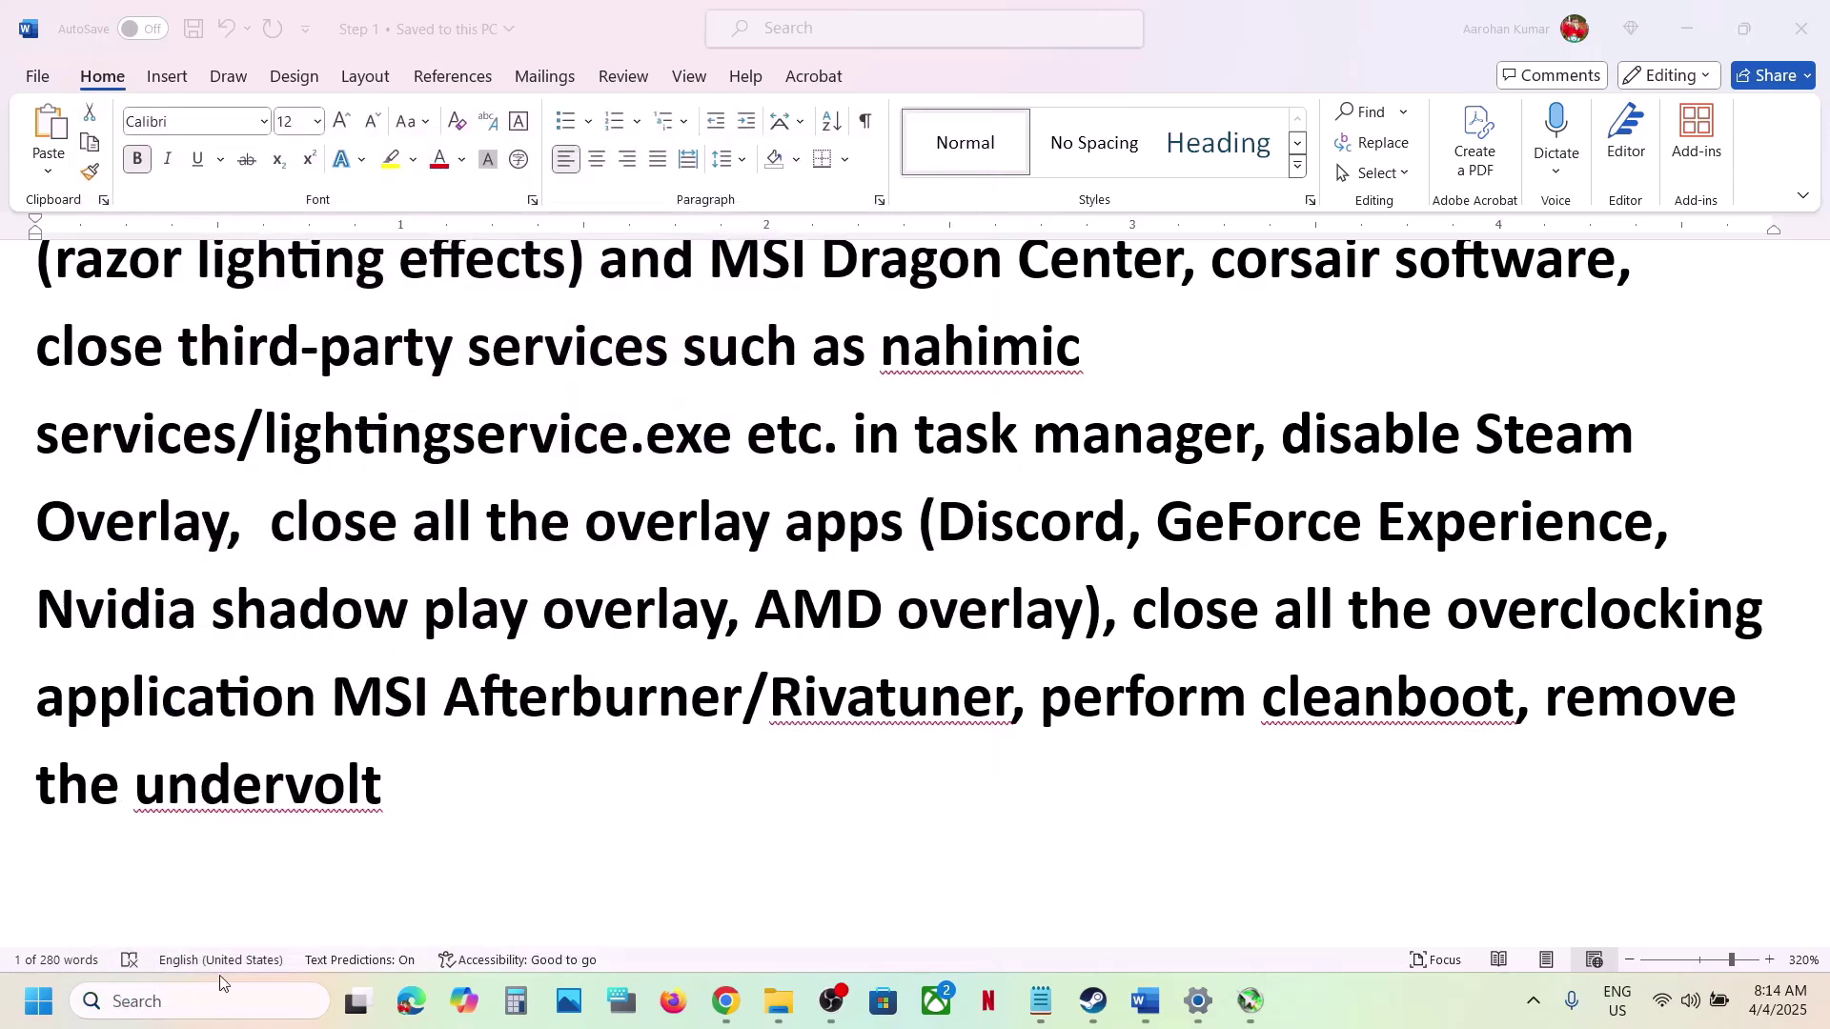
Minimize the MSI Afterburner window and fully close both MSI Afterburner and RivaTuner Statistics Server running in the background
click(1251, 1001)
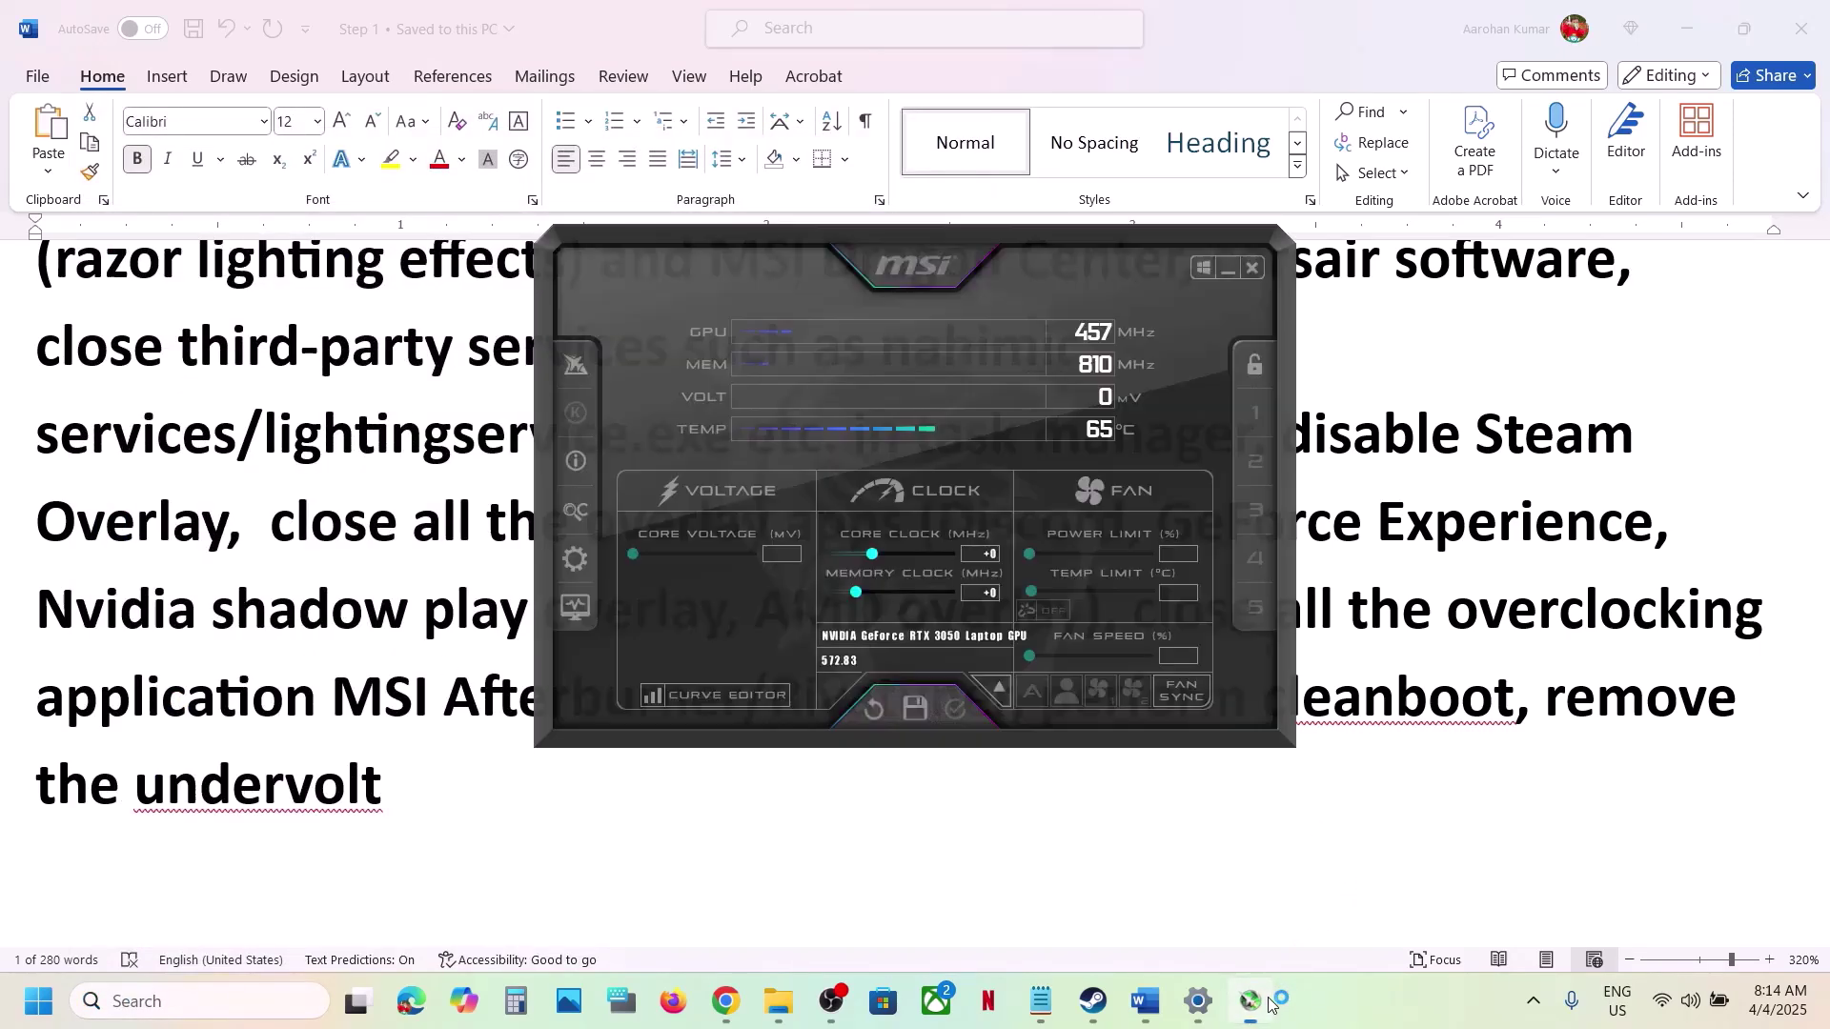
click(1230, 274)
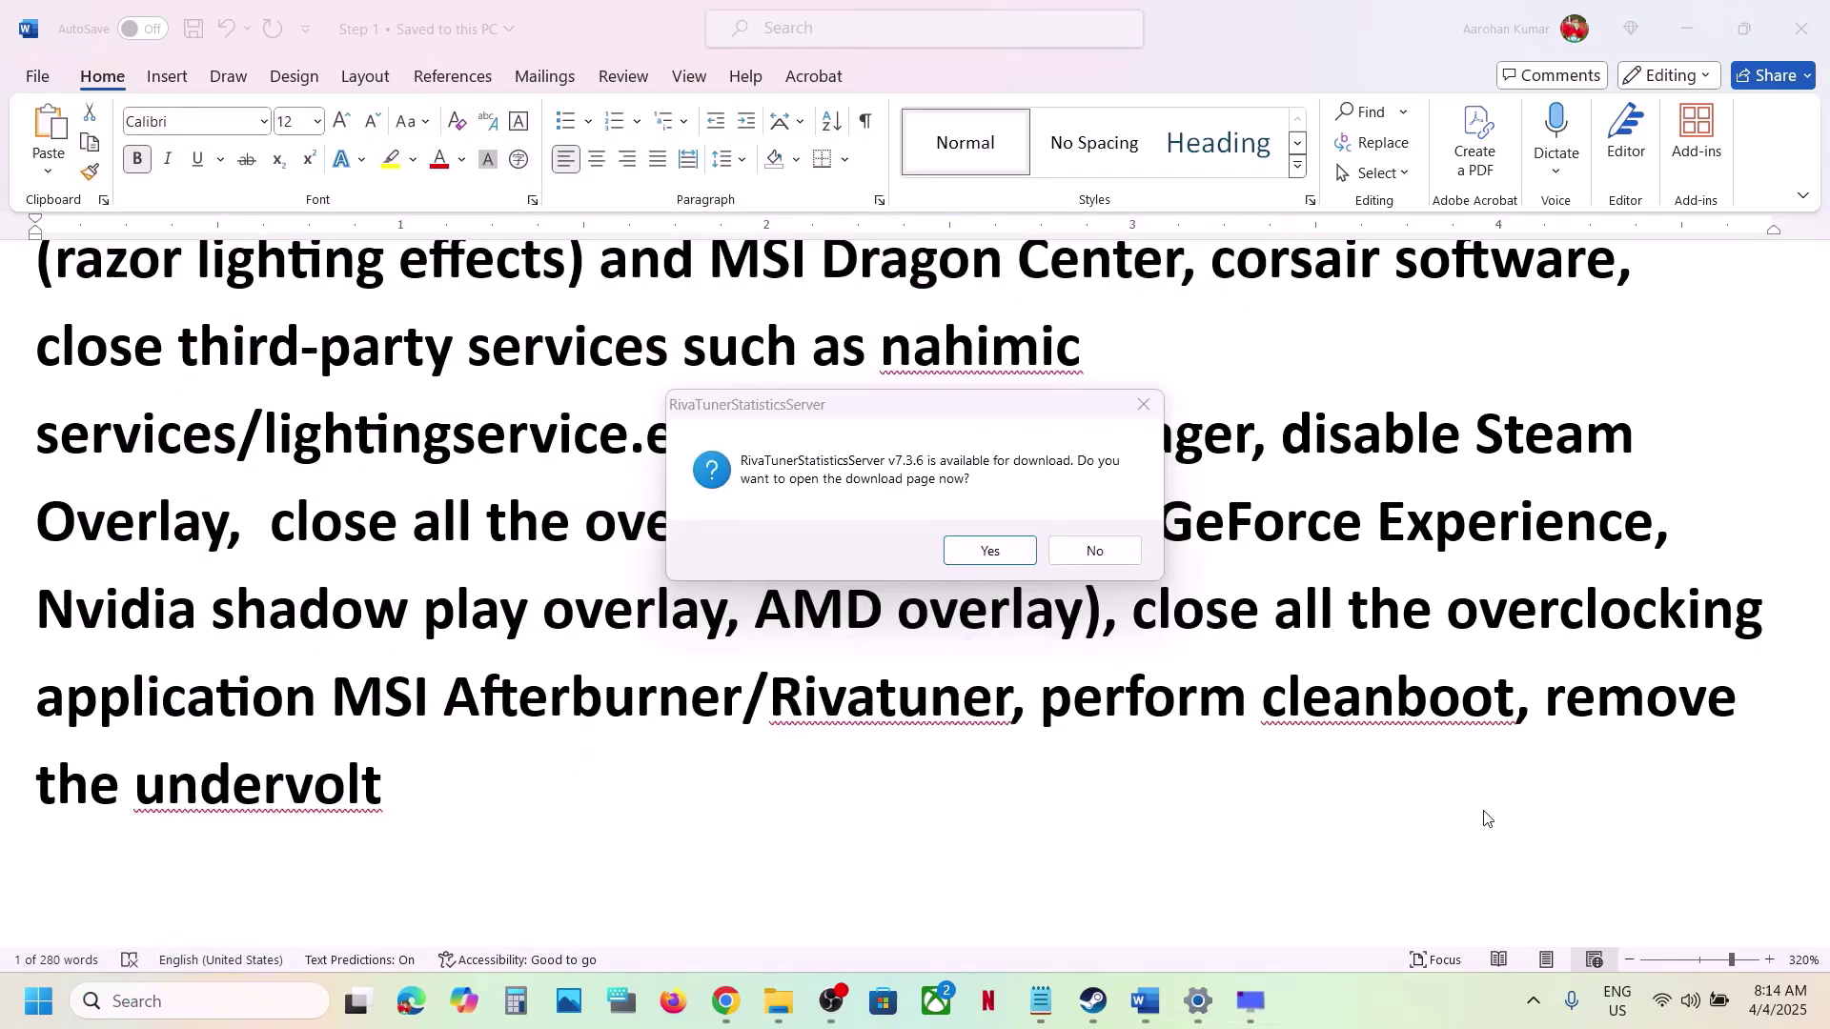
click(1534, 1005)
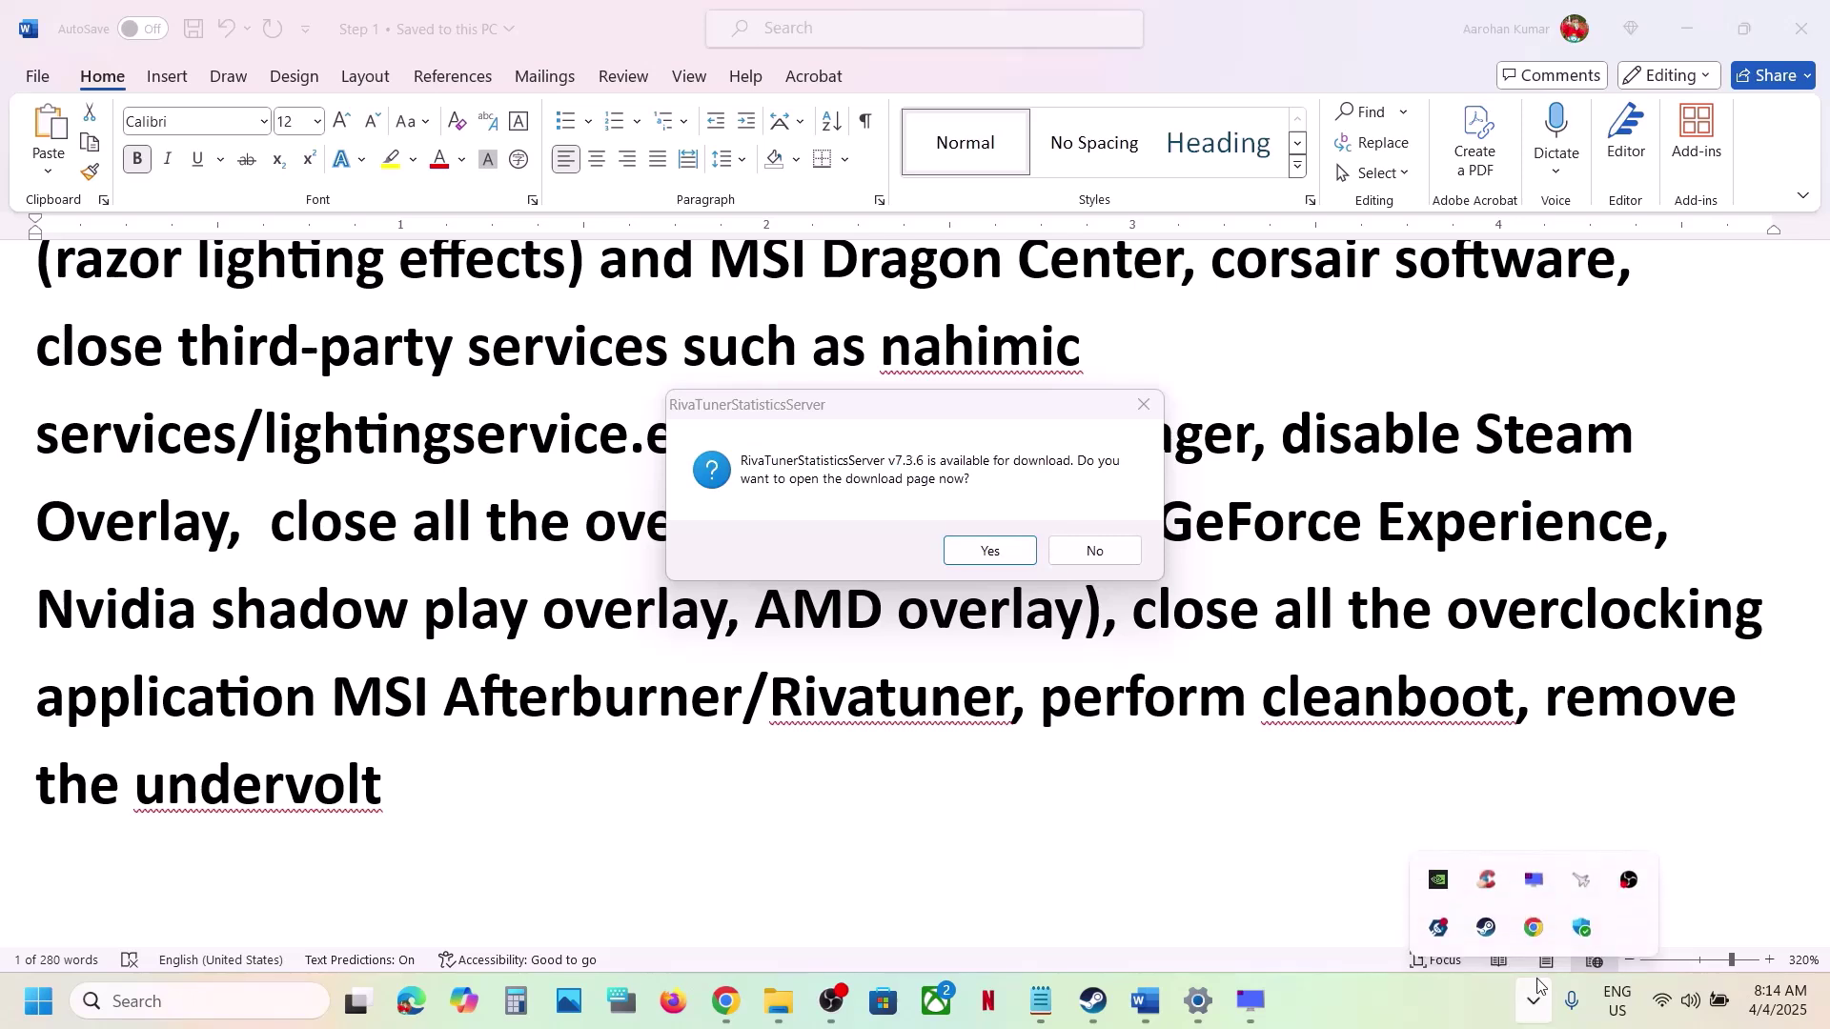
right_click(1588, 892)
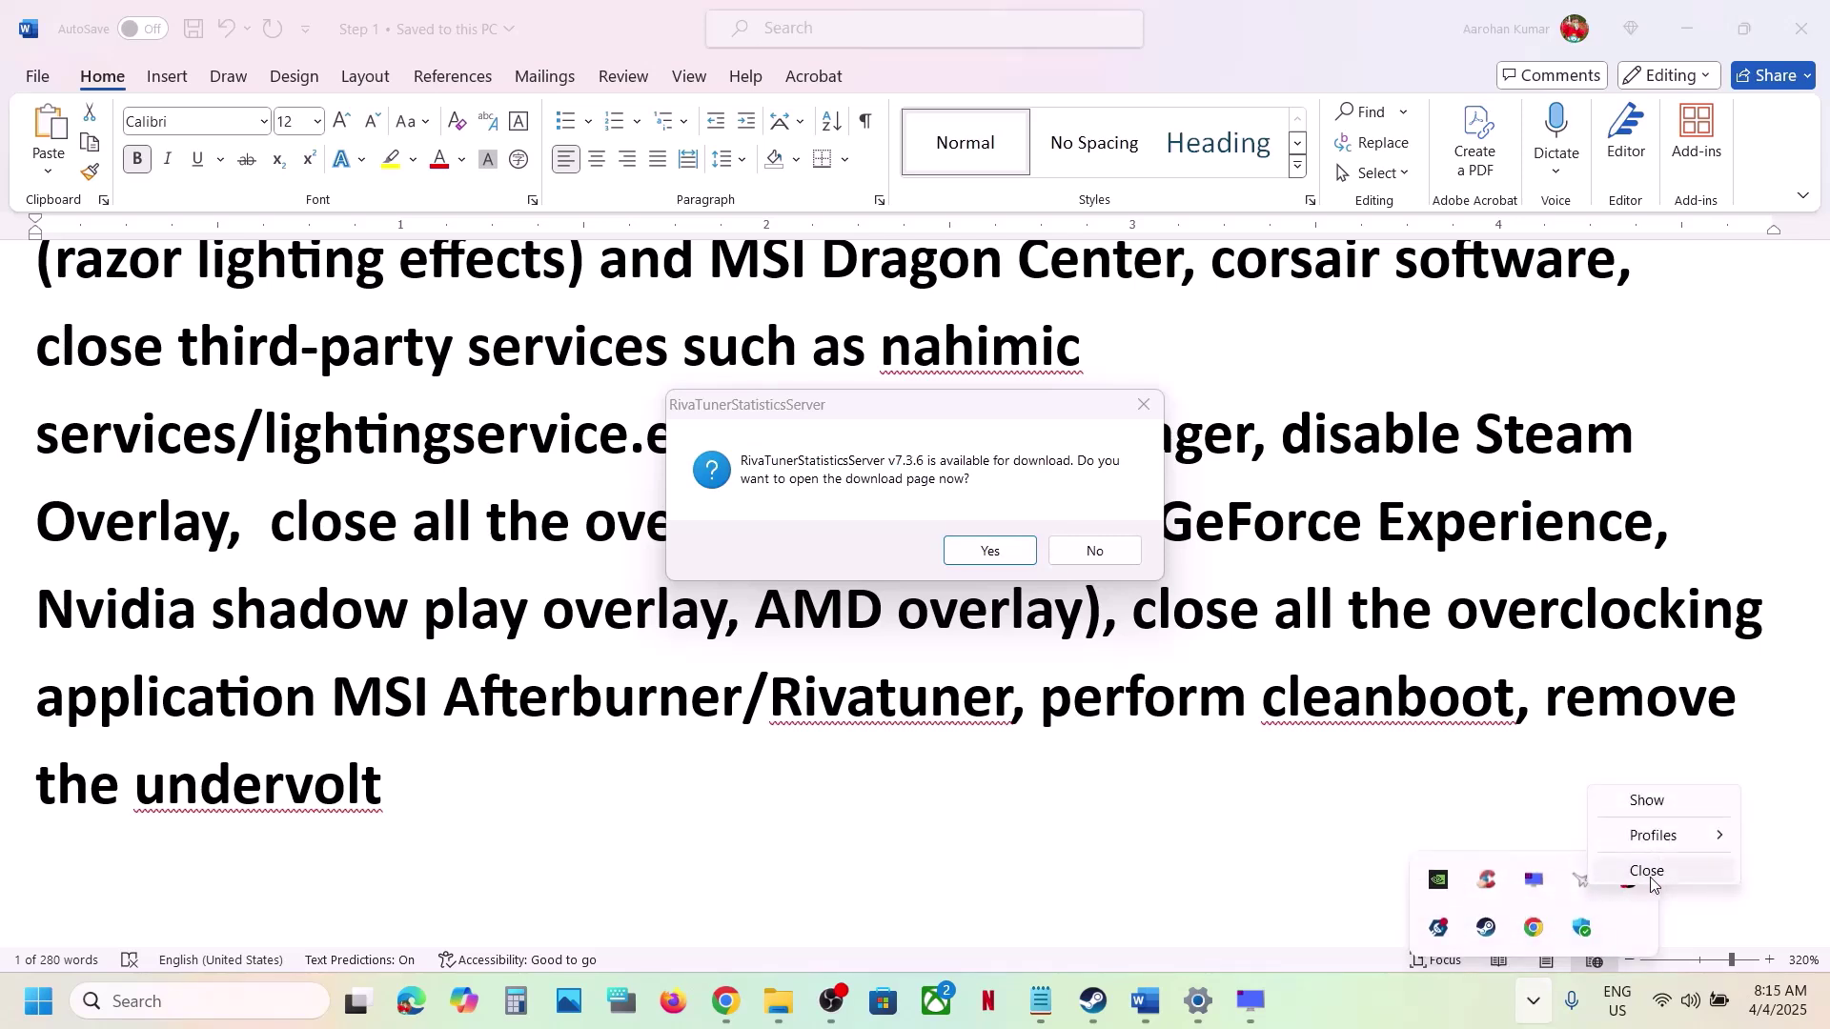
click(1648, 872)
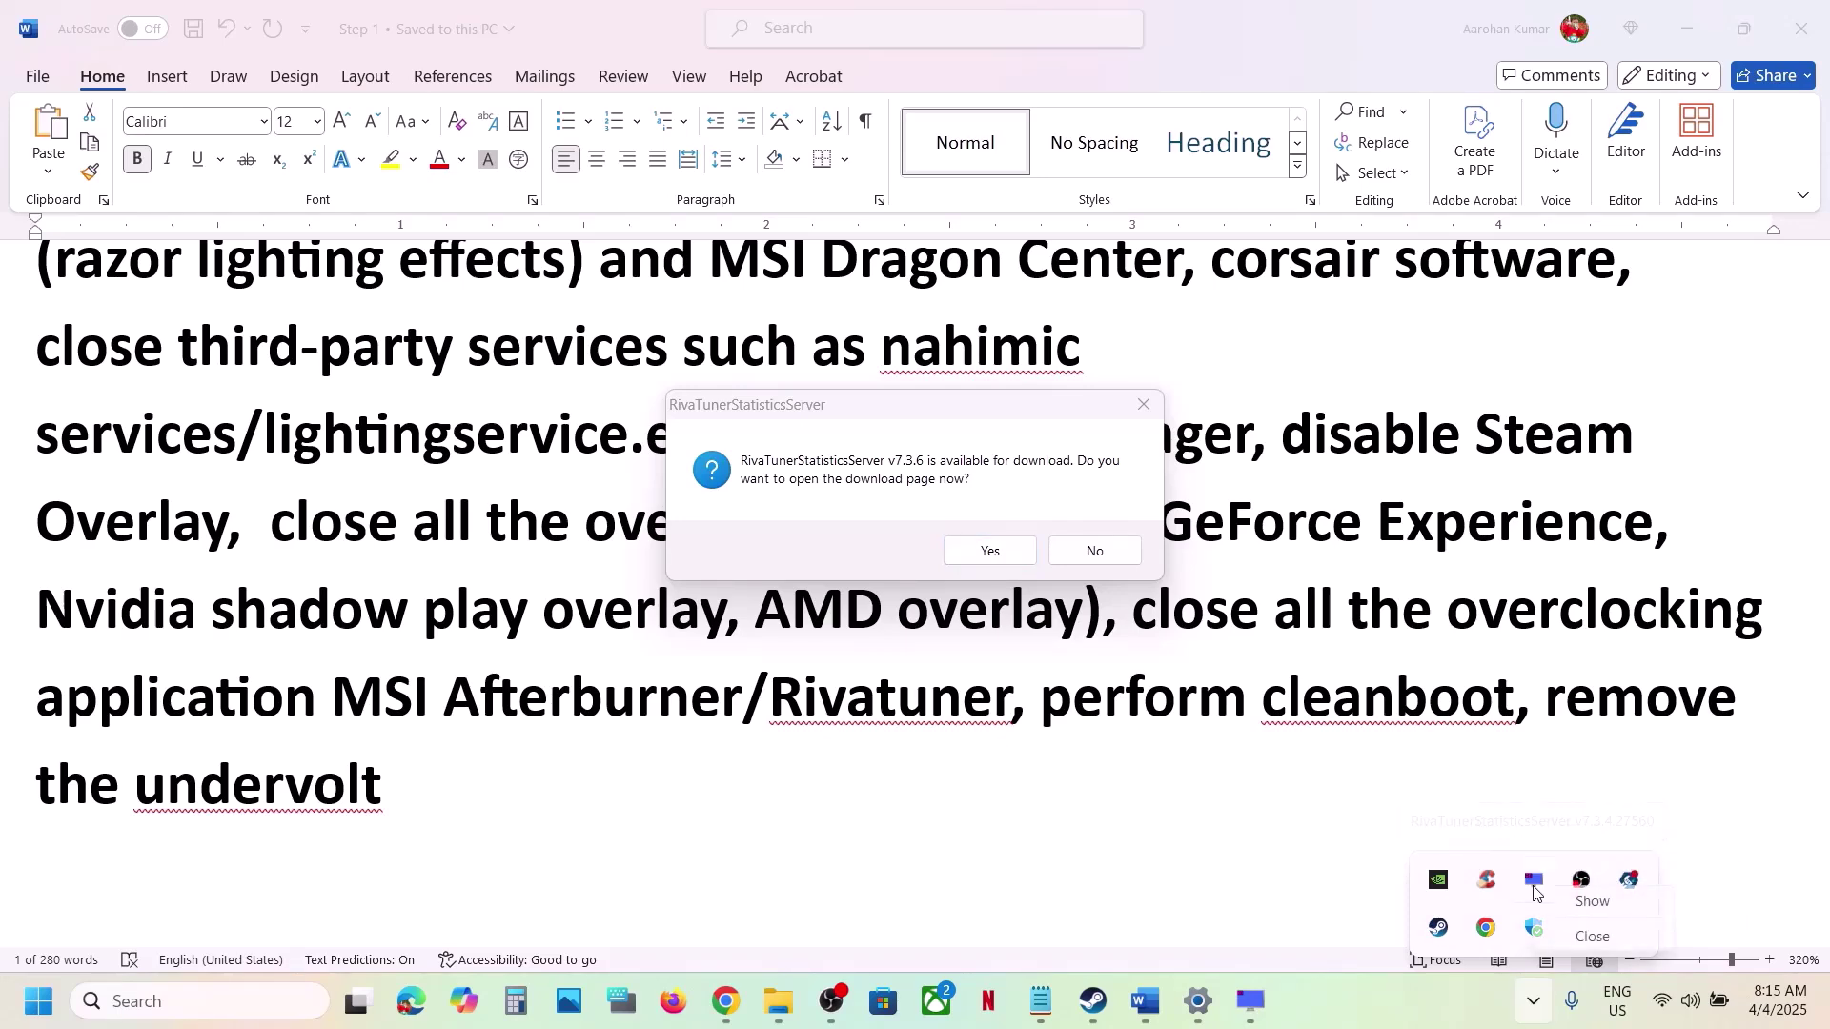
right_click(1535, 891)
click(1593, 938)
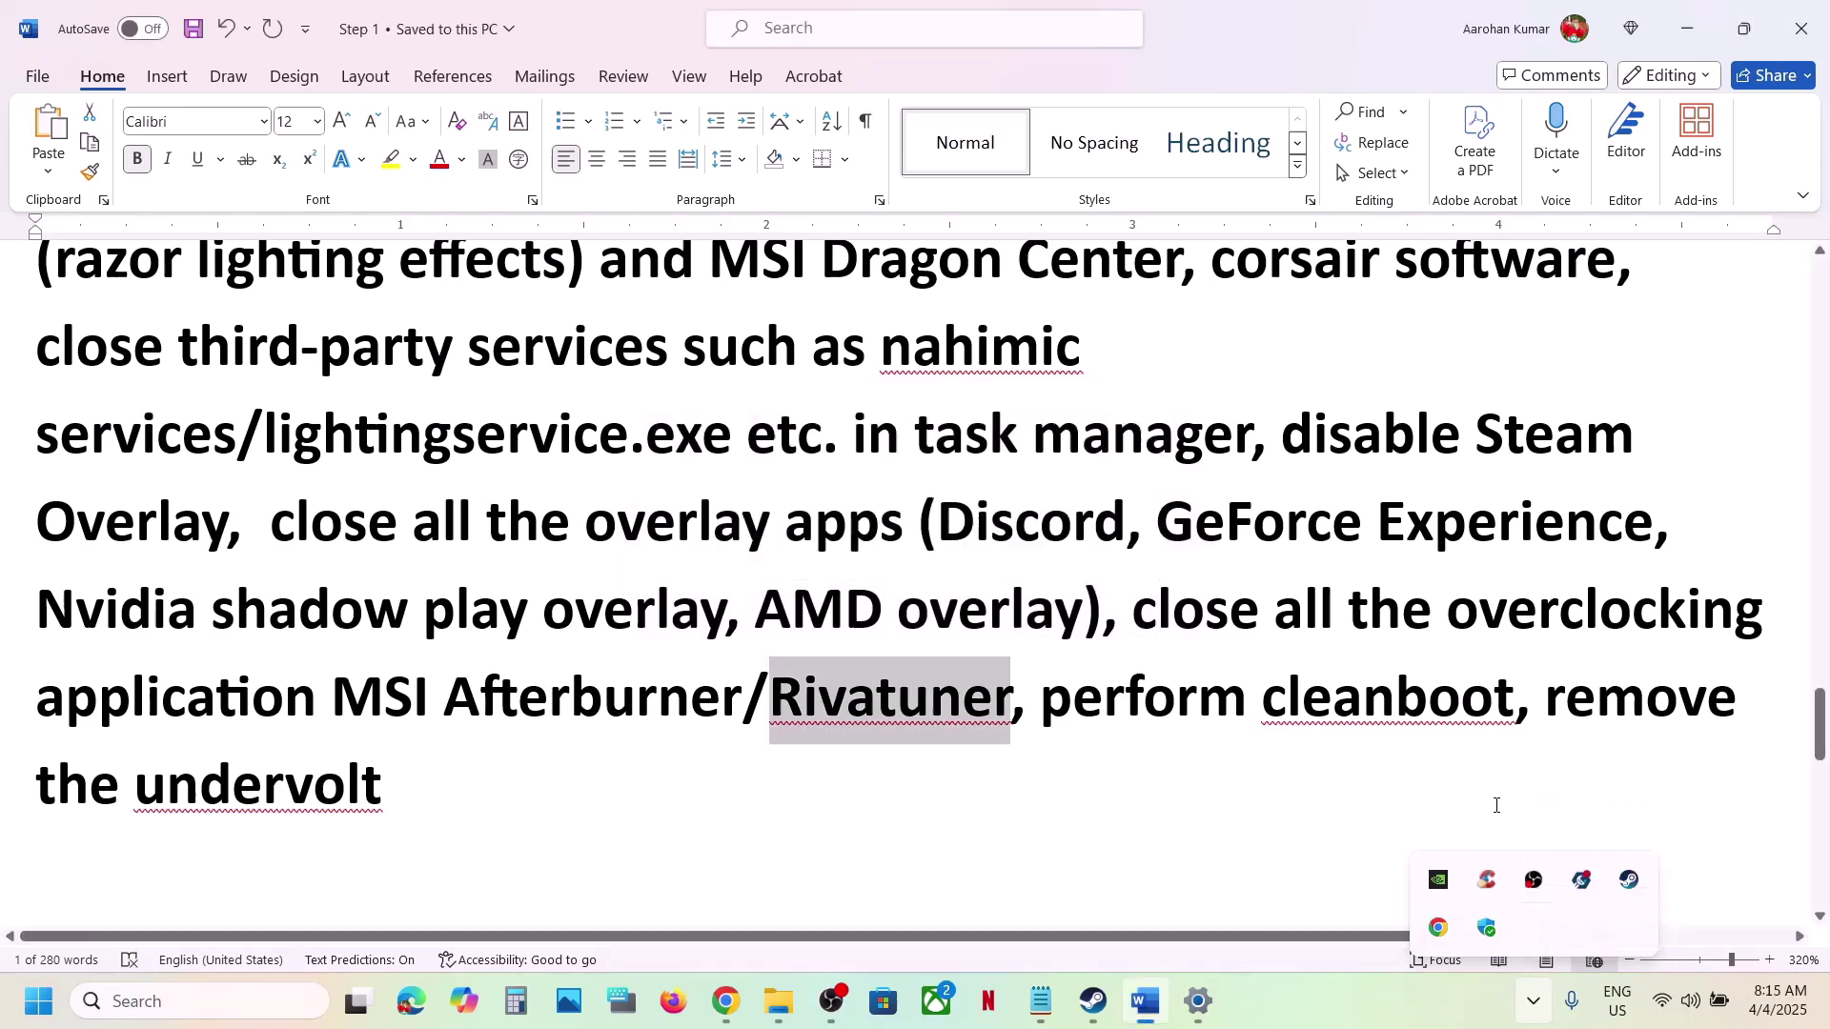
Review the end of Step 10 in the Word document on closing overclocking applications and removing the undervolt
click(1012, 619)
scroll(1012, 619, down, 1)
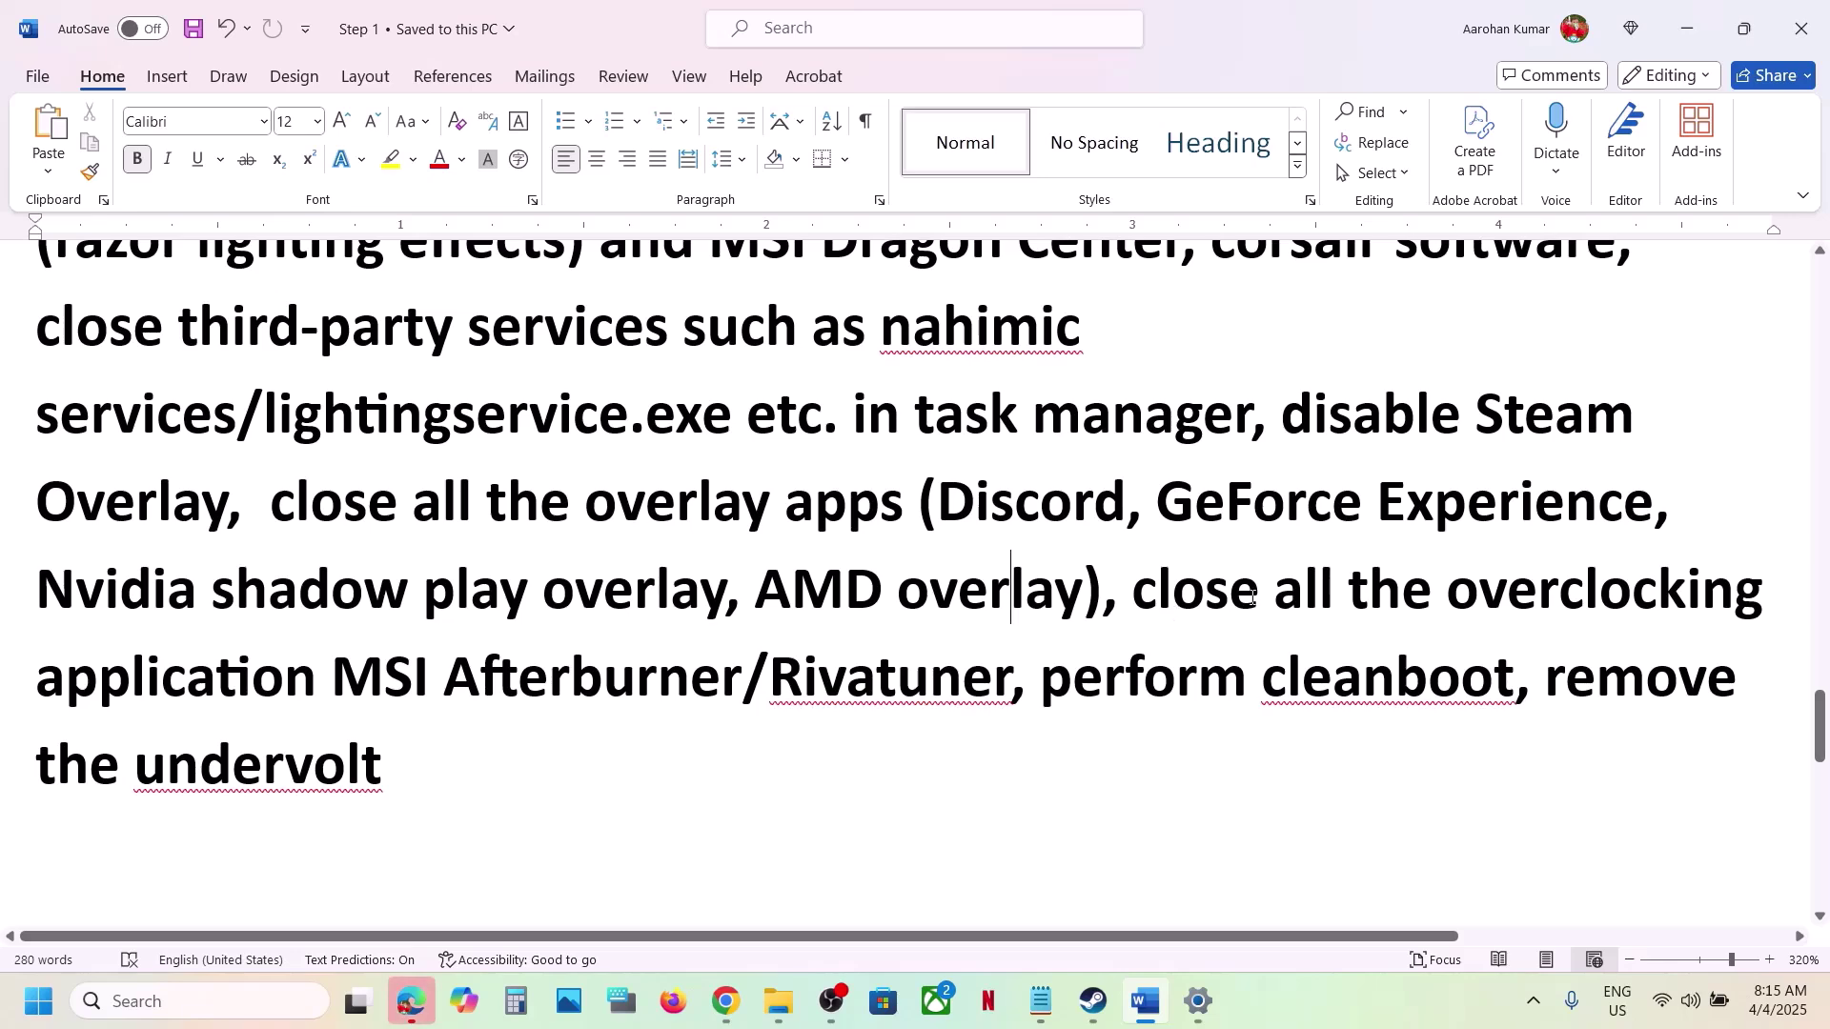
drag(1131, 605, 1584, 605)
drag(1148, 540, 898, 661)
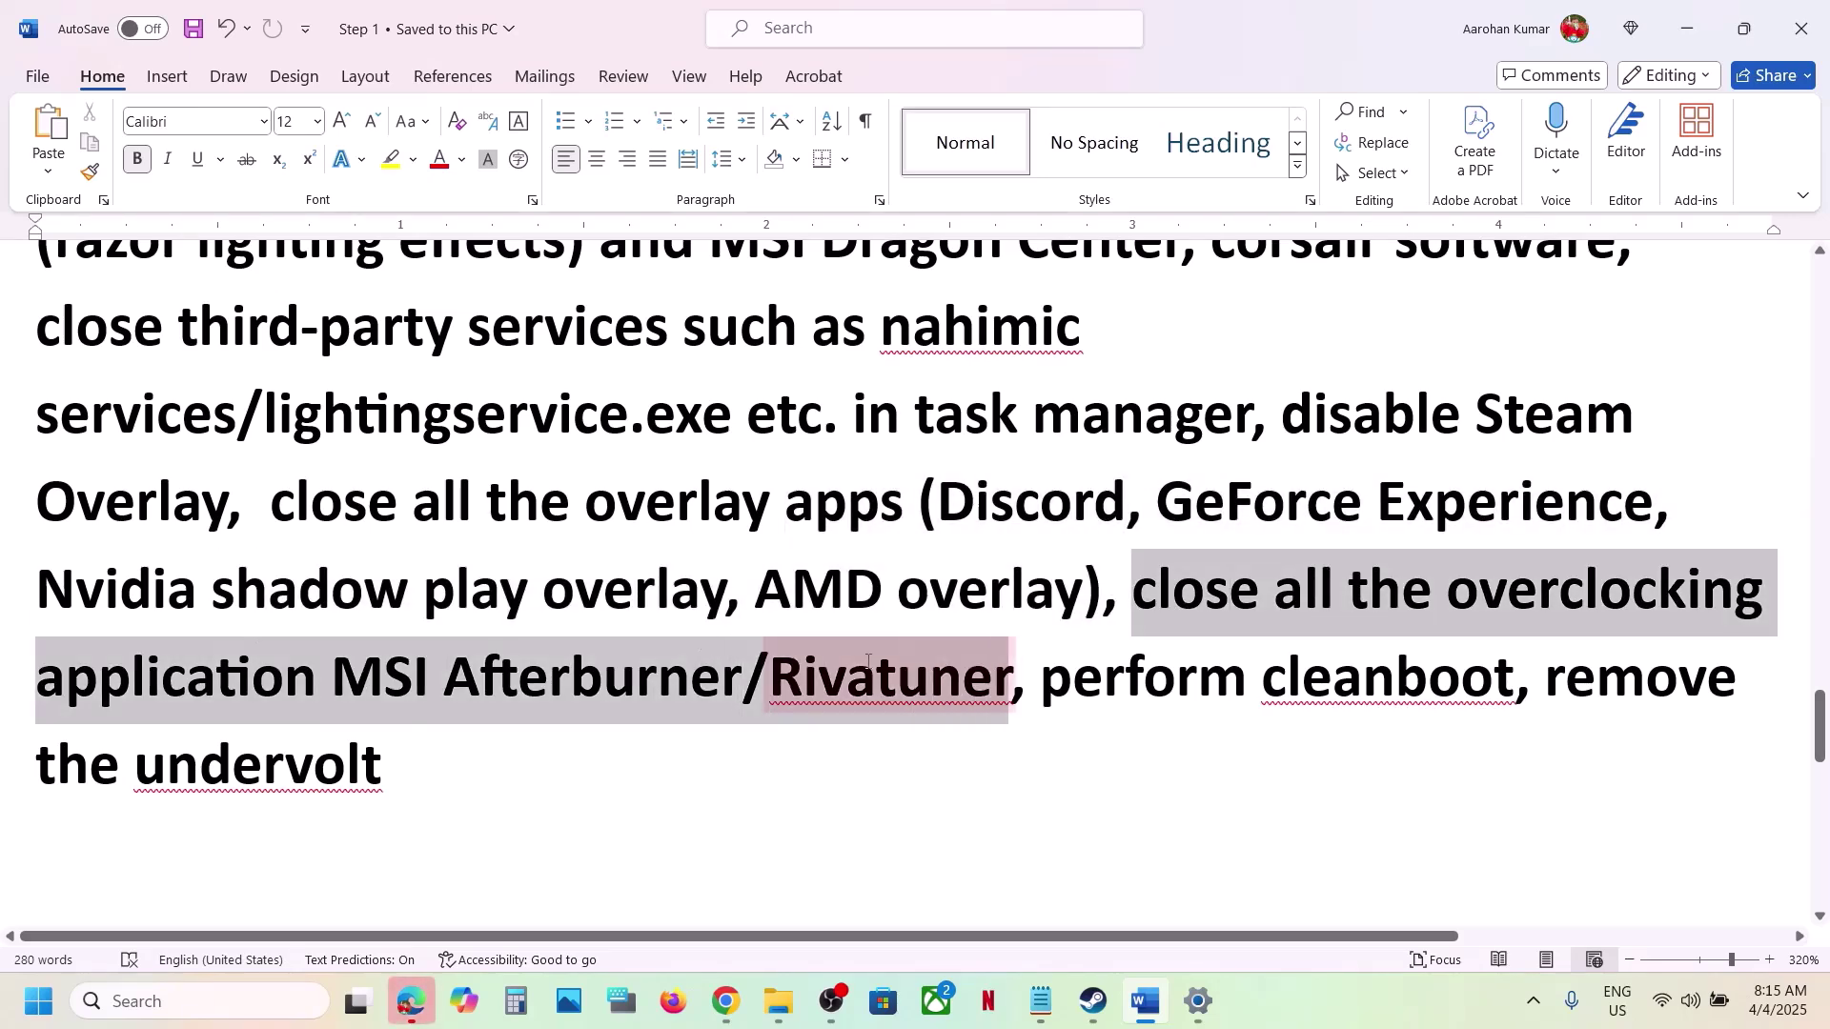
click(898, 661)
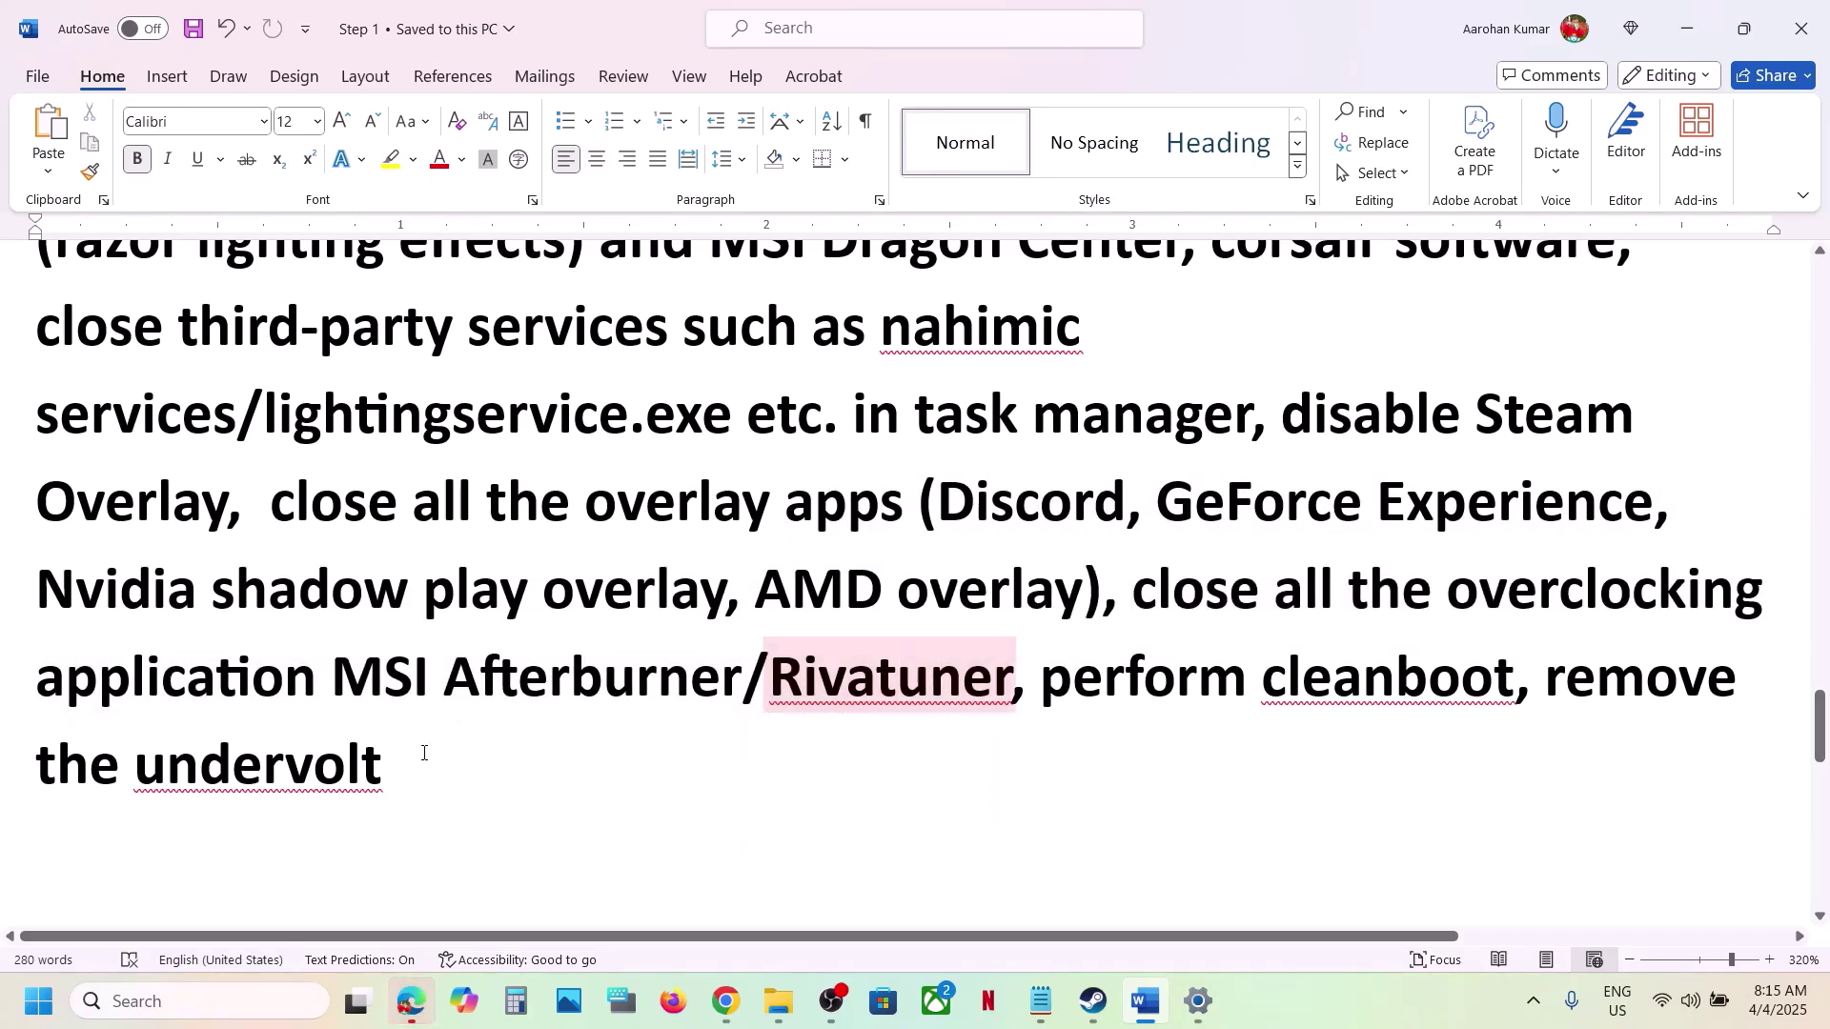
drag(420, 759, 1520, 654)
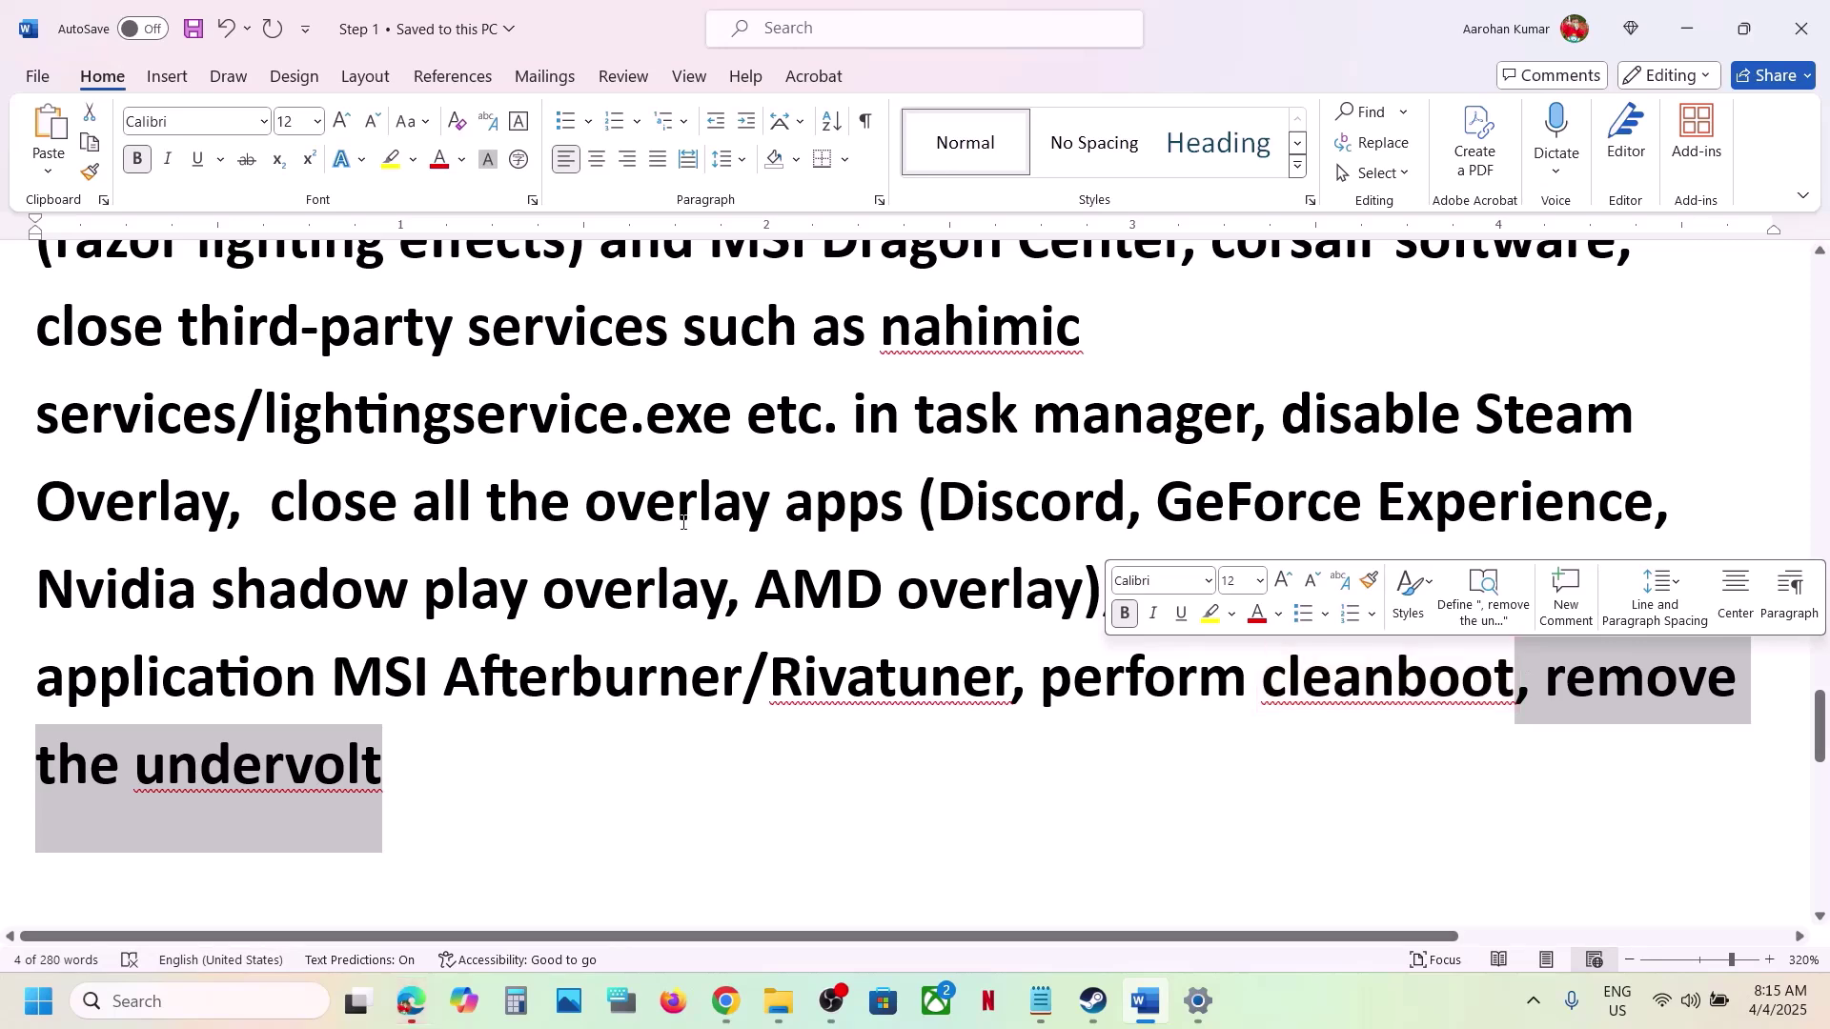
click(677, 457)
Go to Step 11 in the Word document and read its instructions on increasing the virtual memory
scroll(682, 523, down, 4)
scroll(682, 522, down, 1)
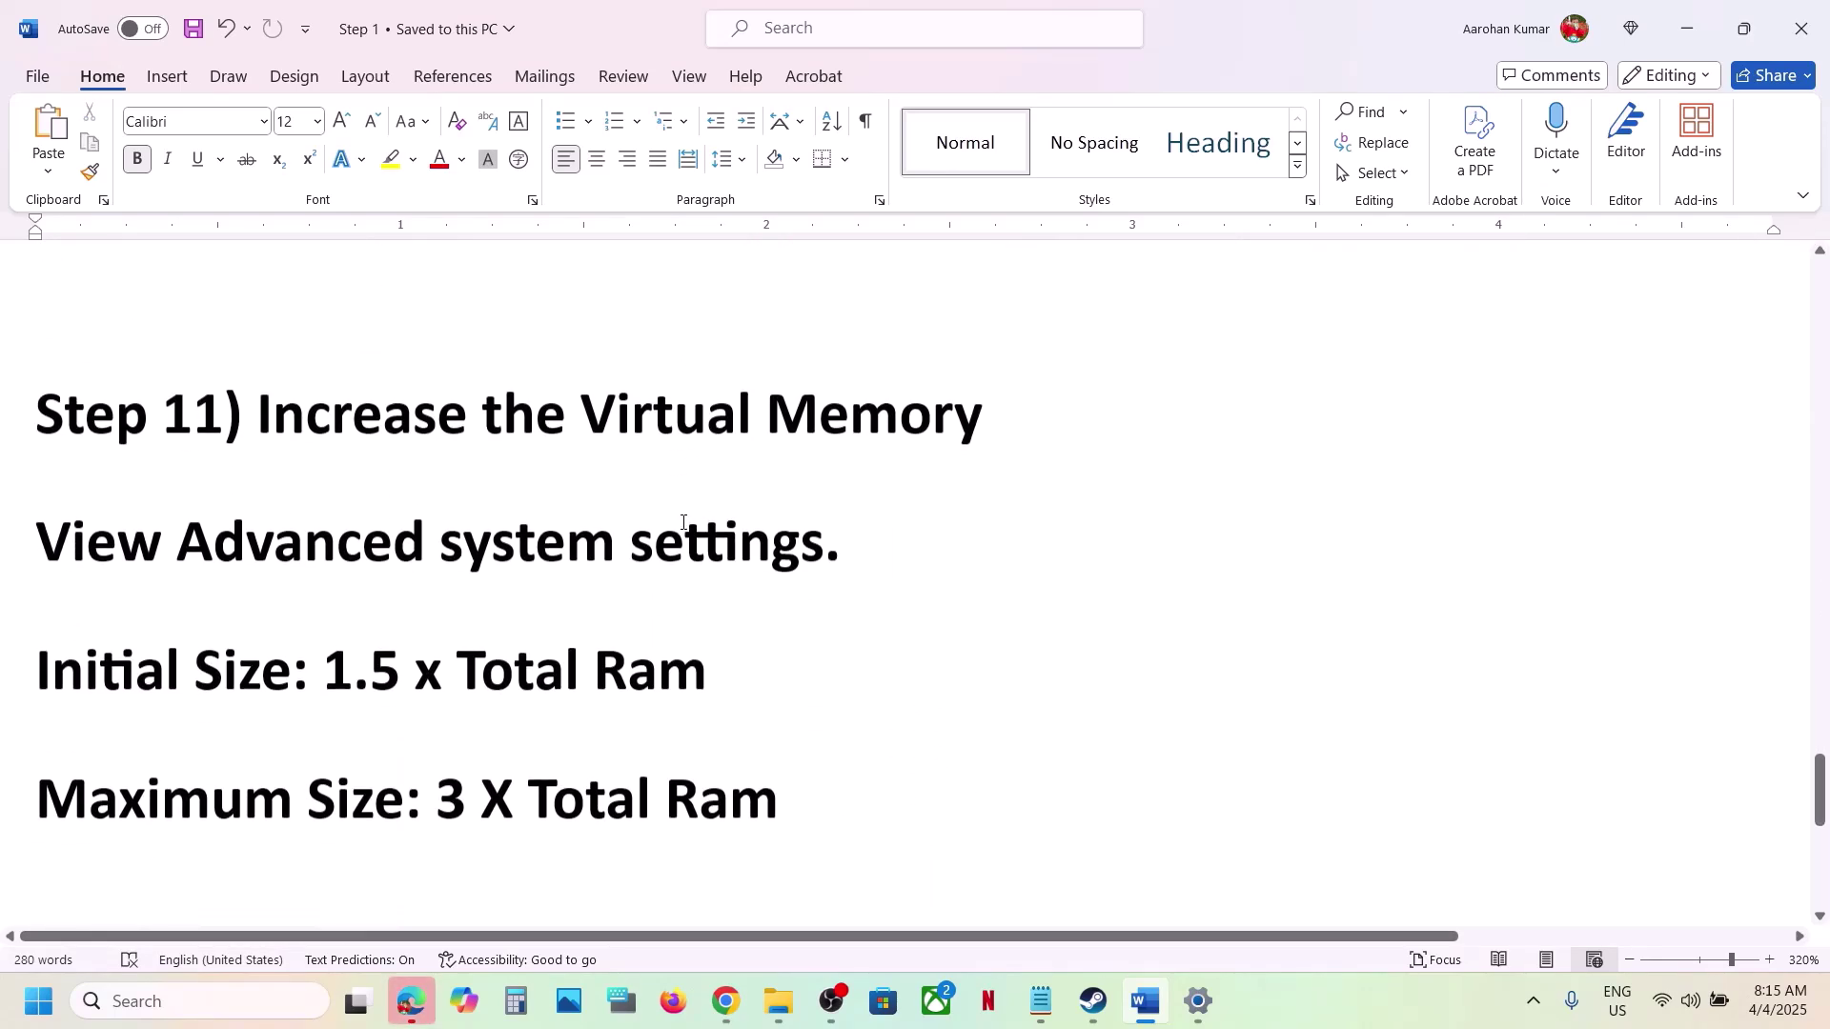
drag(395, 417, 1034, 419)
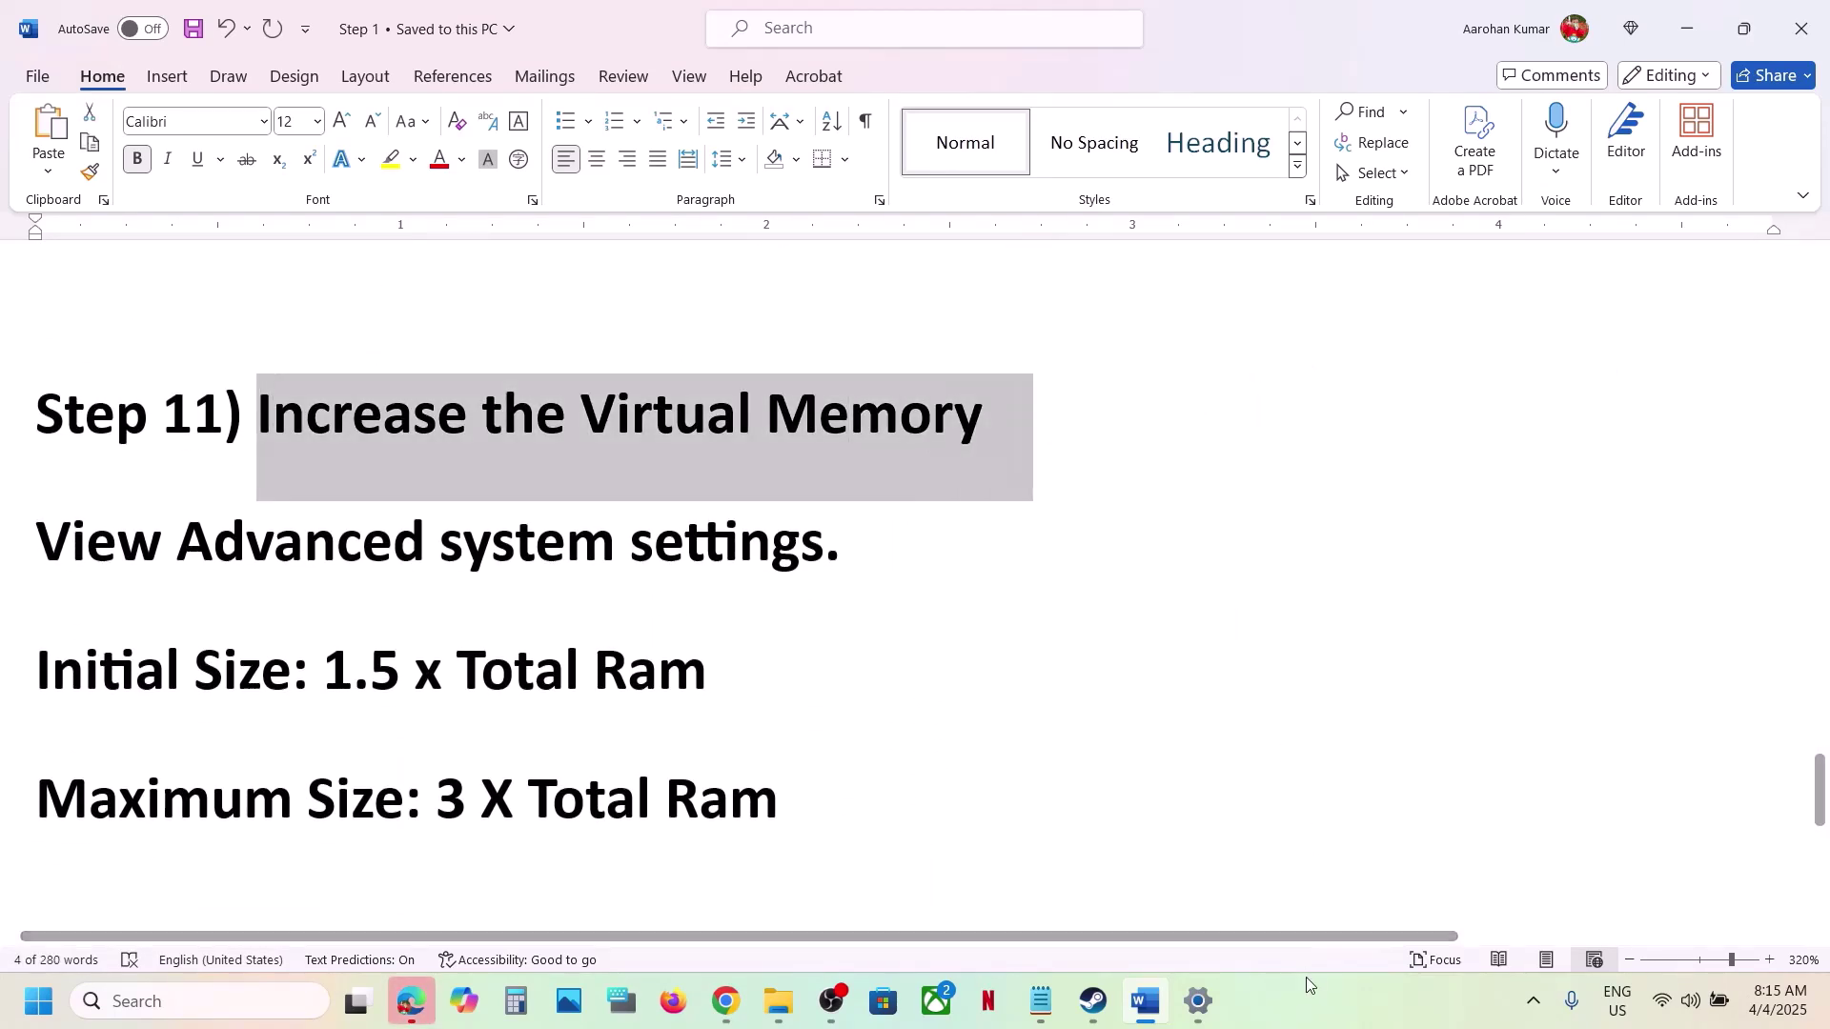
click(1305, 978)
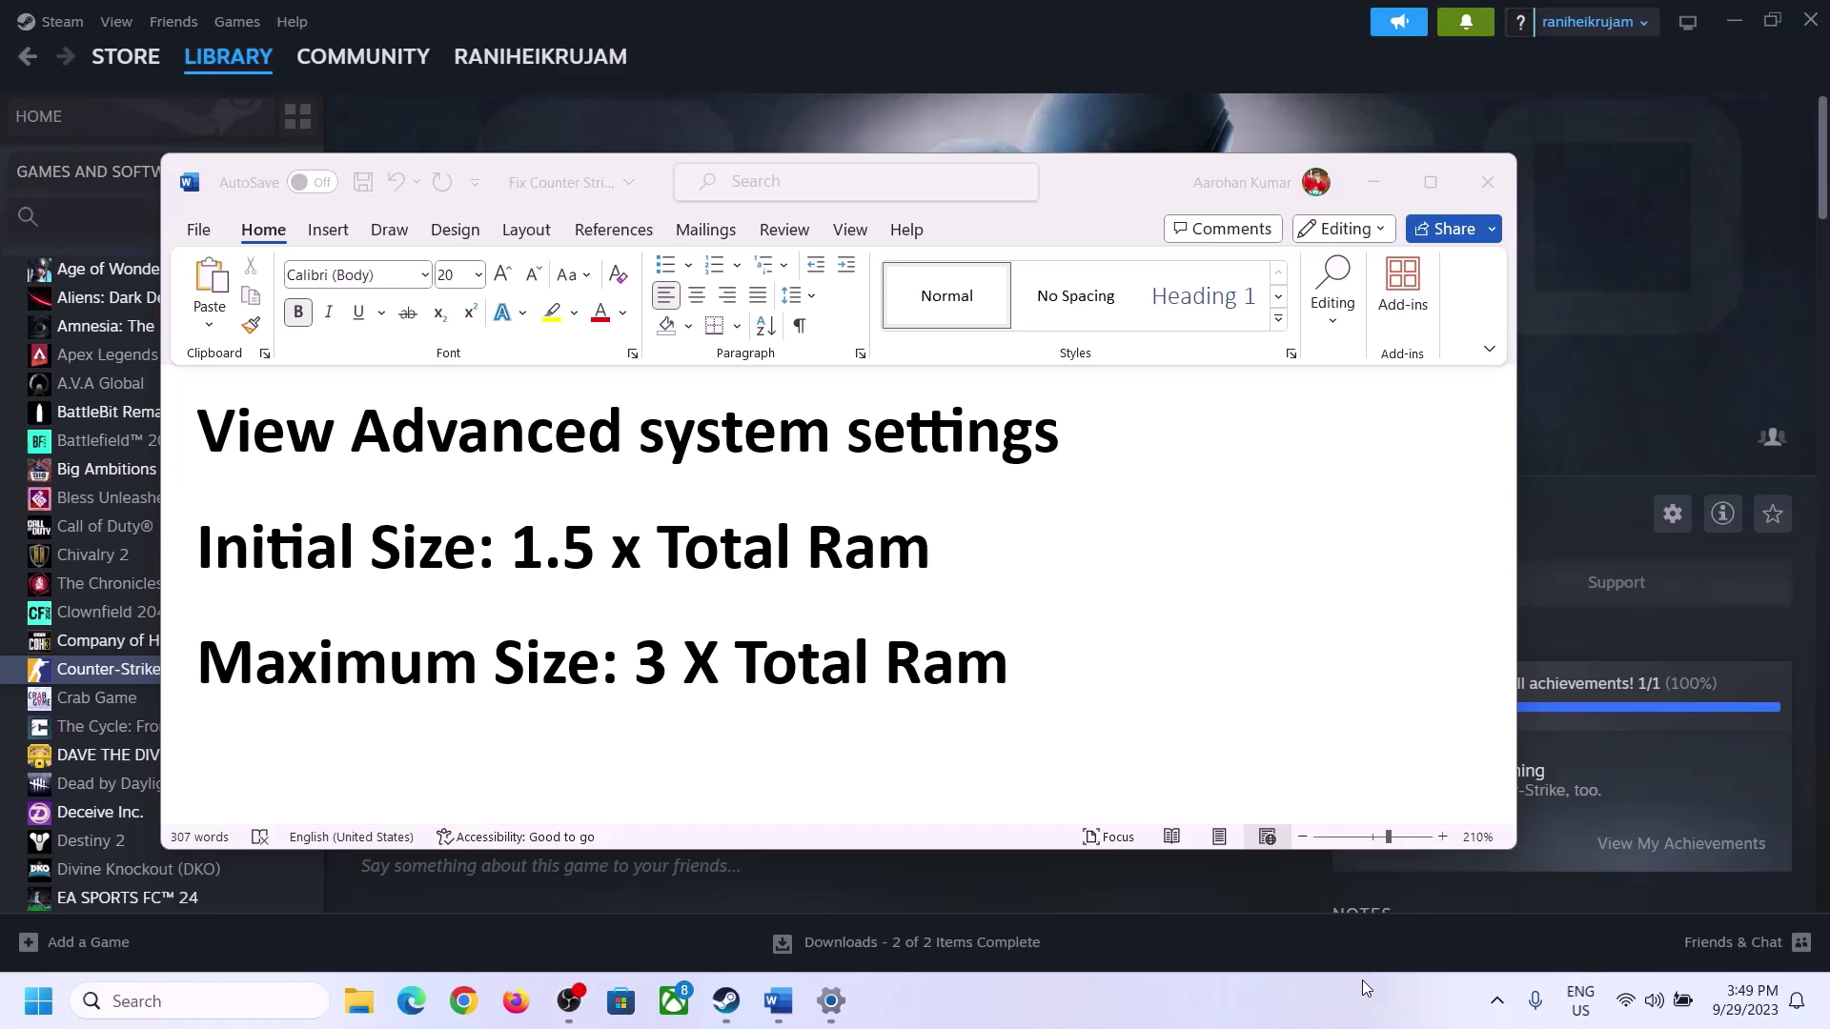
Copy "View Advanced system settings" from the Word document, find it with Windows search, and open it
click(257, 440)
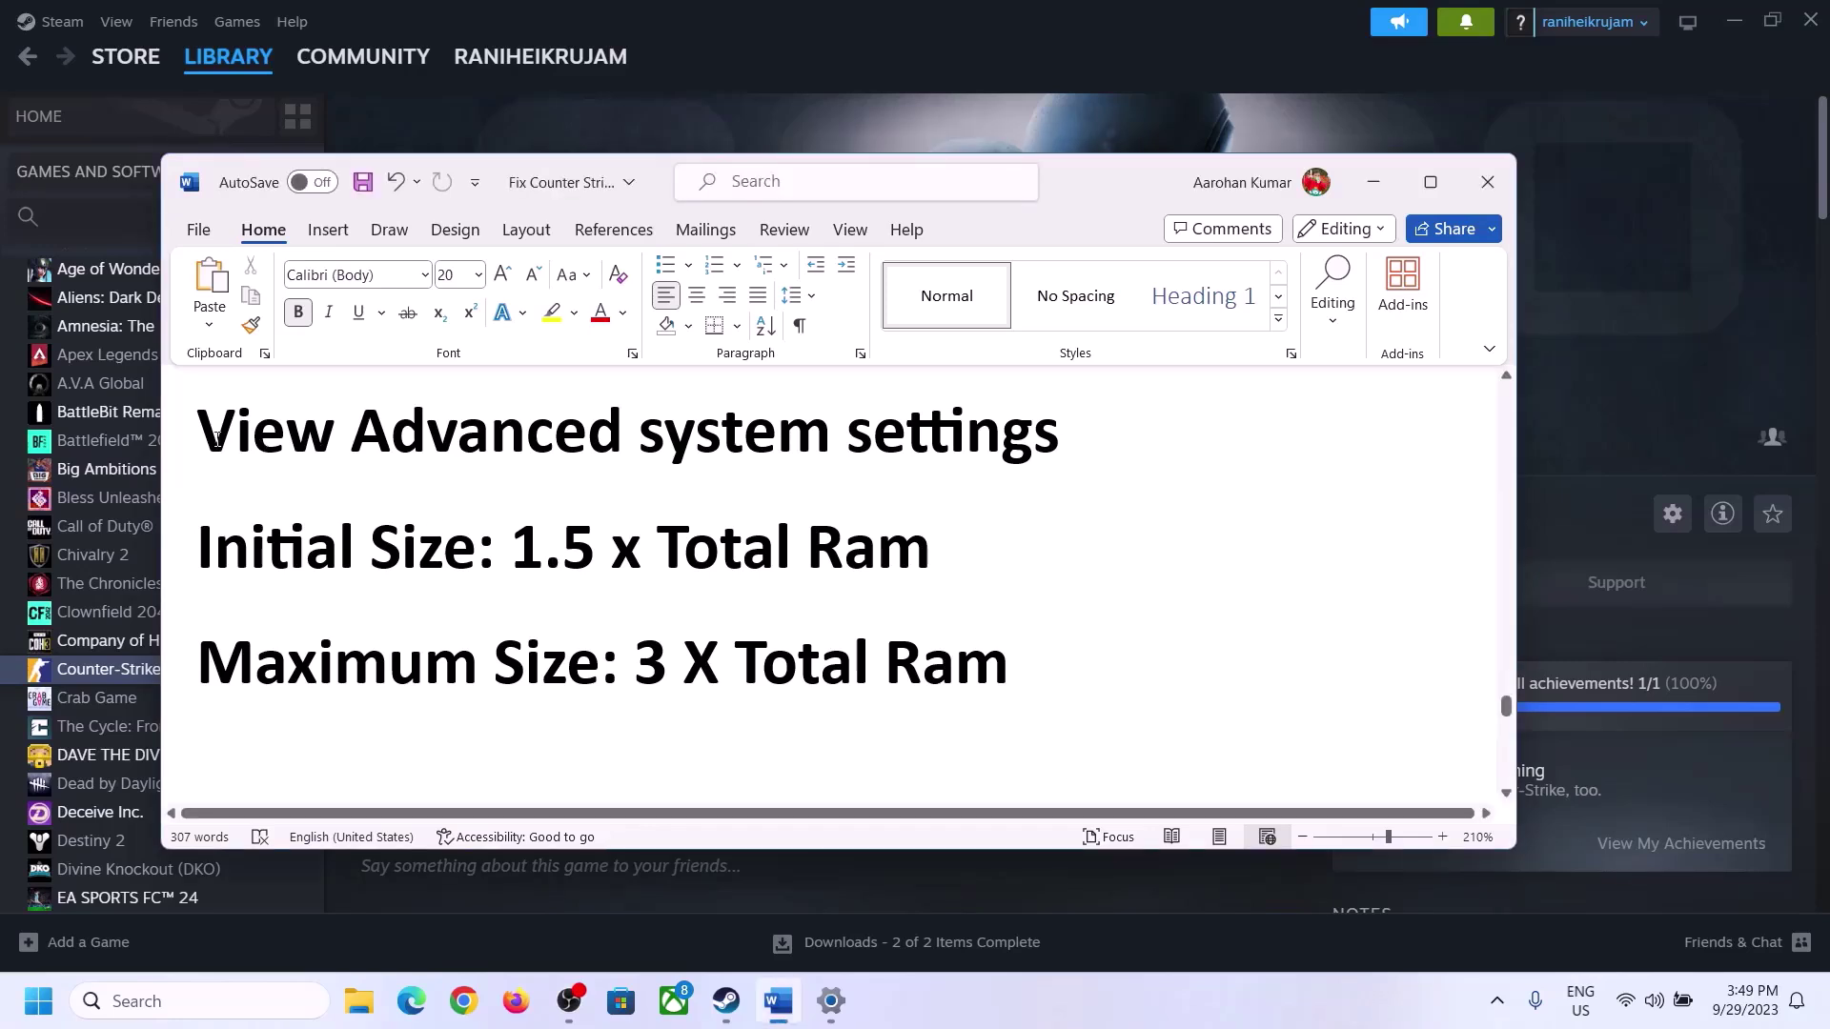
drag(213, 441, 988, 476)
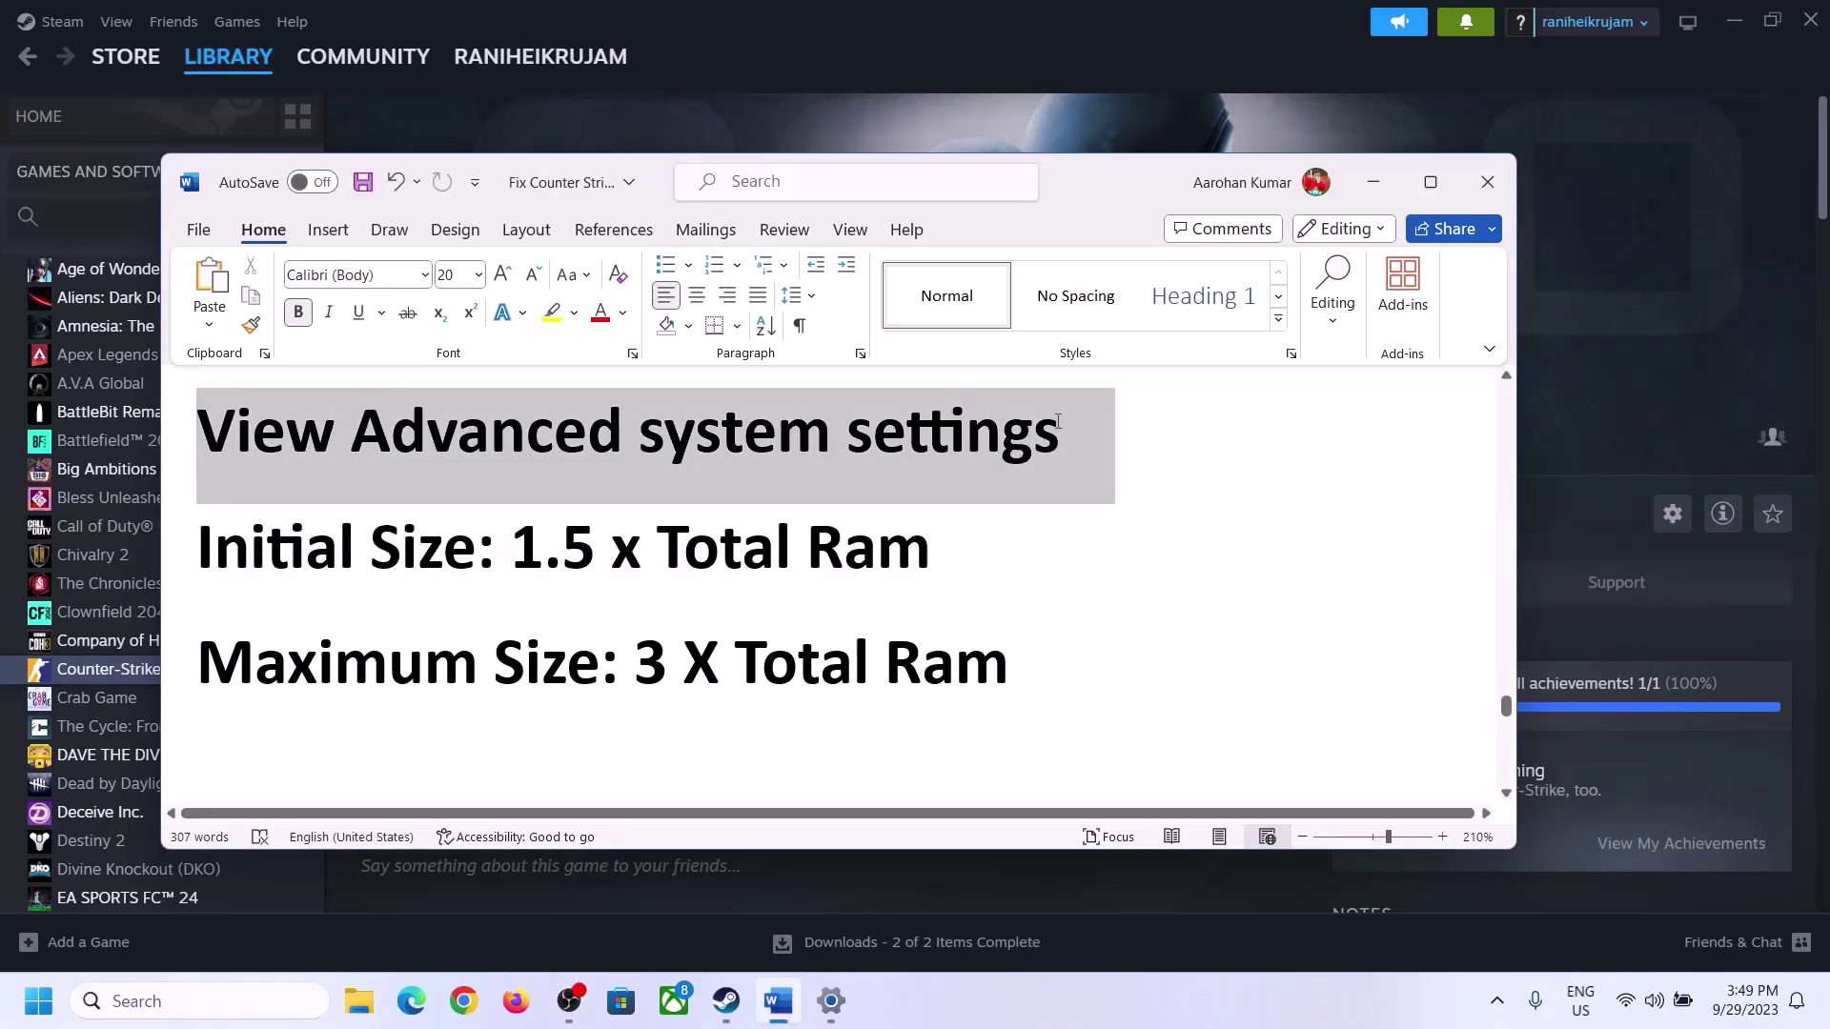
key(ctrl+c)
click(221, 996)
key(ctrl+v)
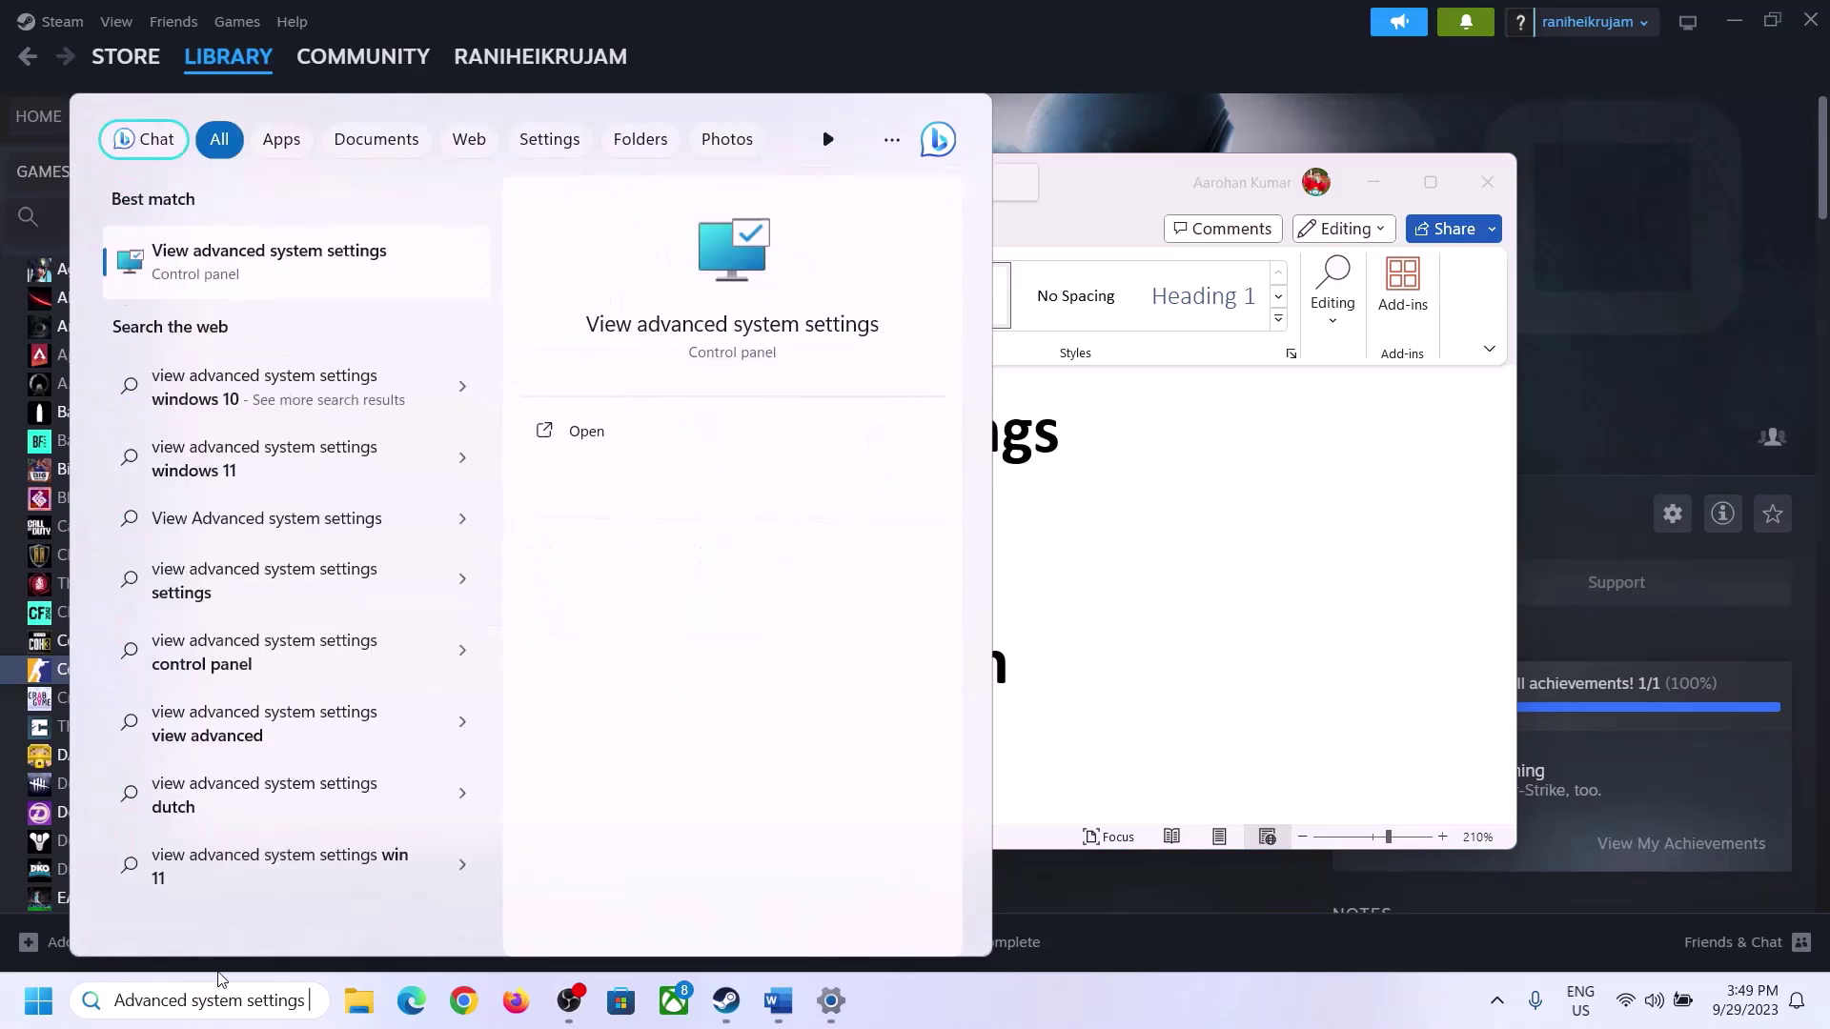
click(255, 273)
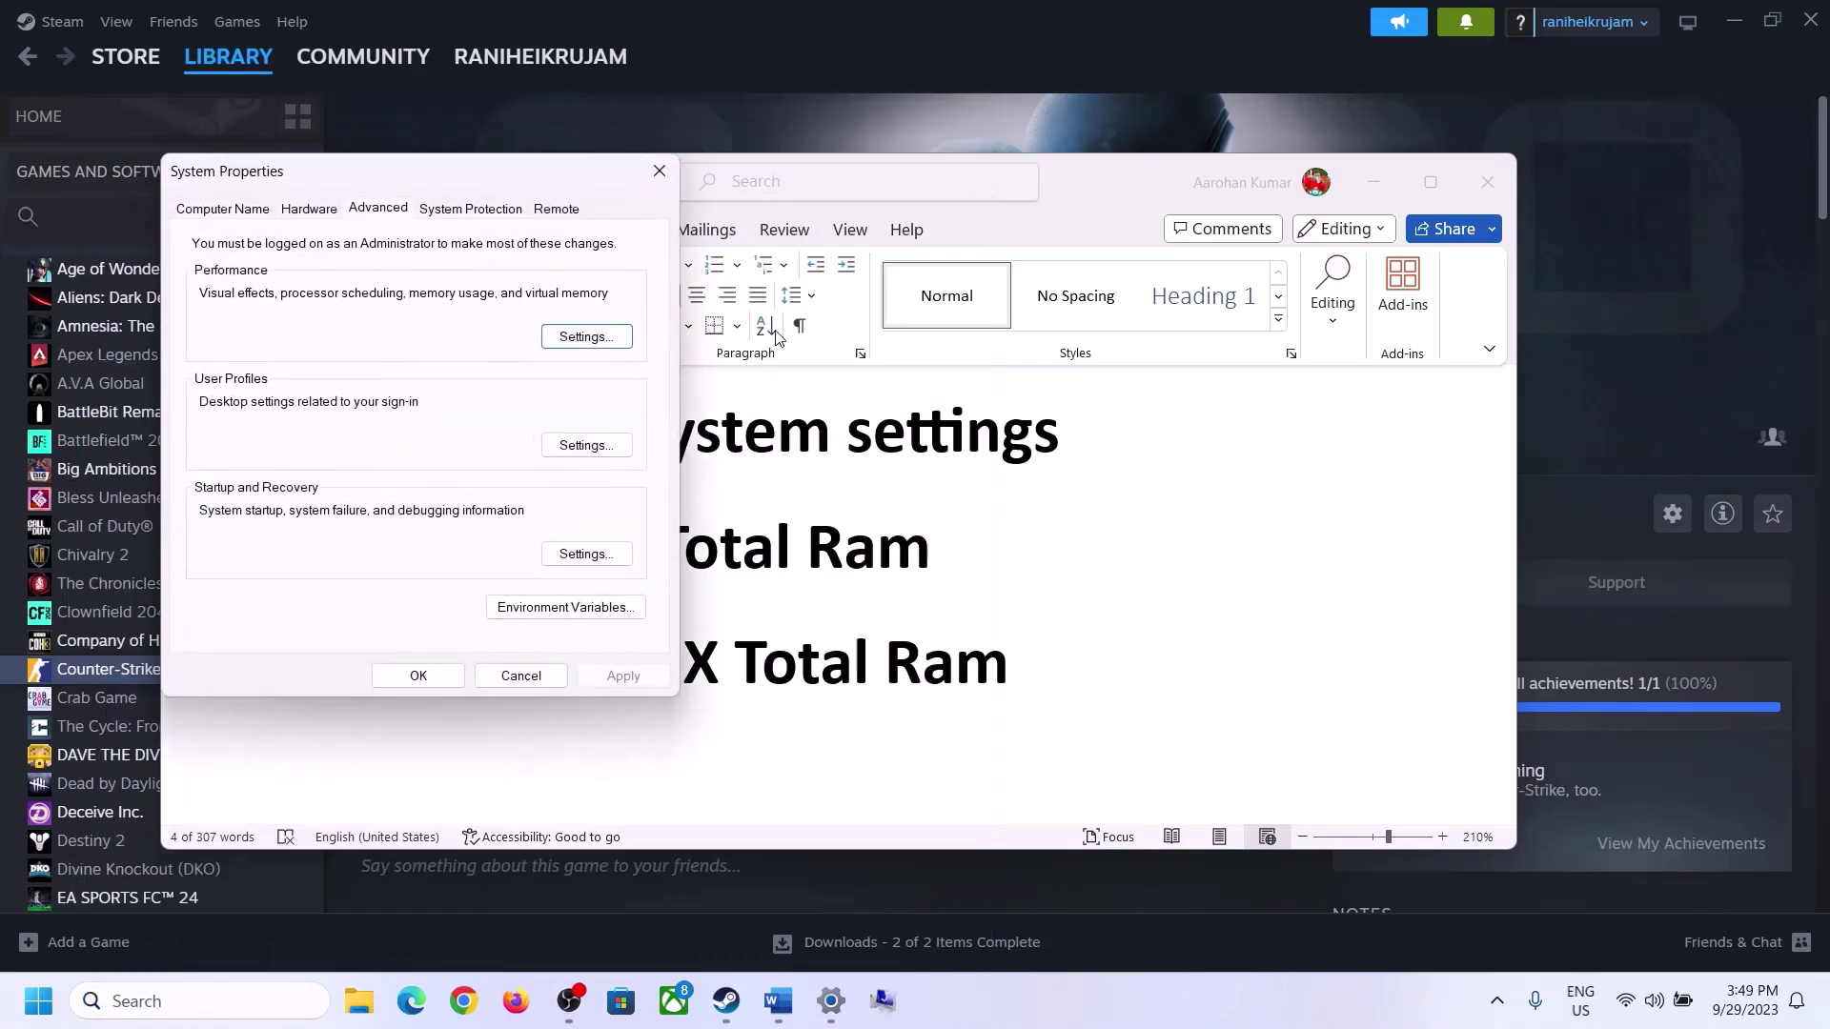
In the Virtual Memory settings, turn off automatic paging file management for all drives and select a custom size for drive C:
drag(379, 182, 817, 327)
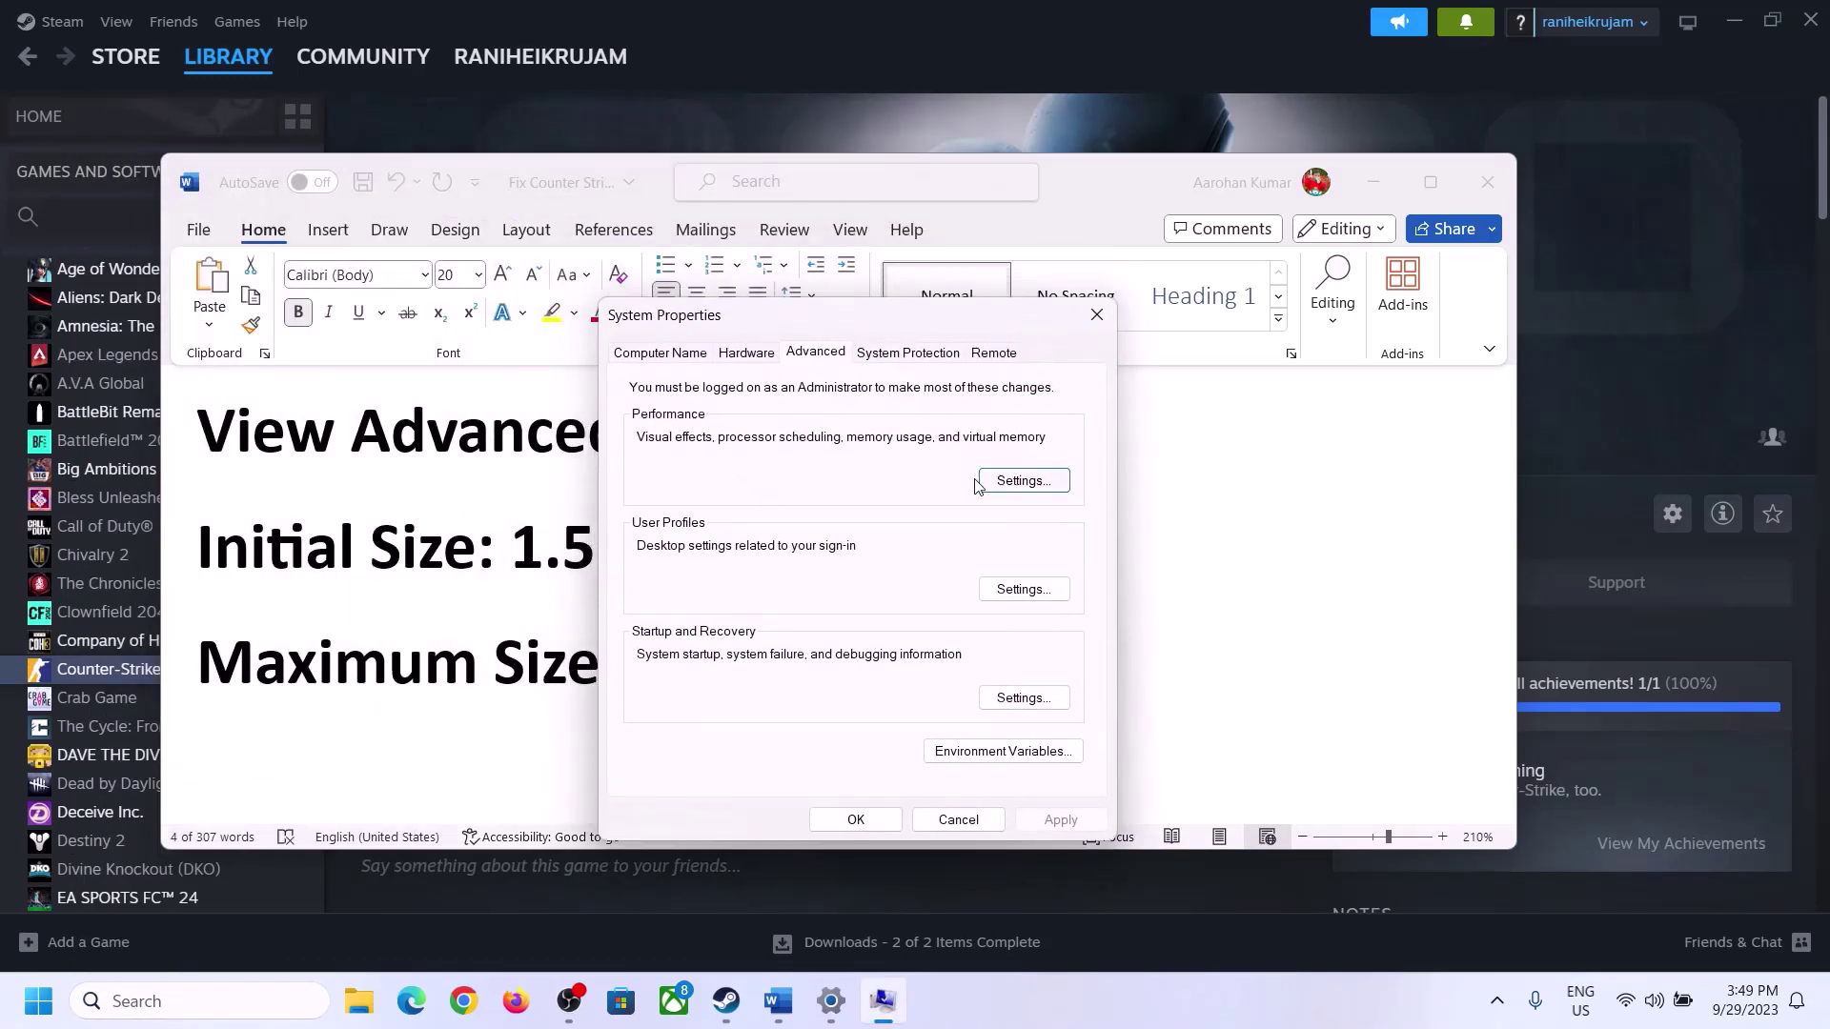
click(1023, 481)
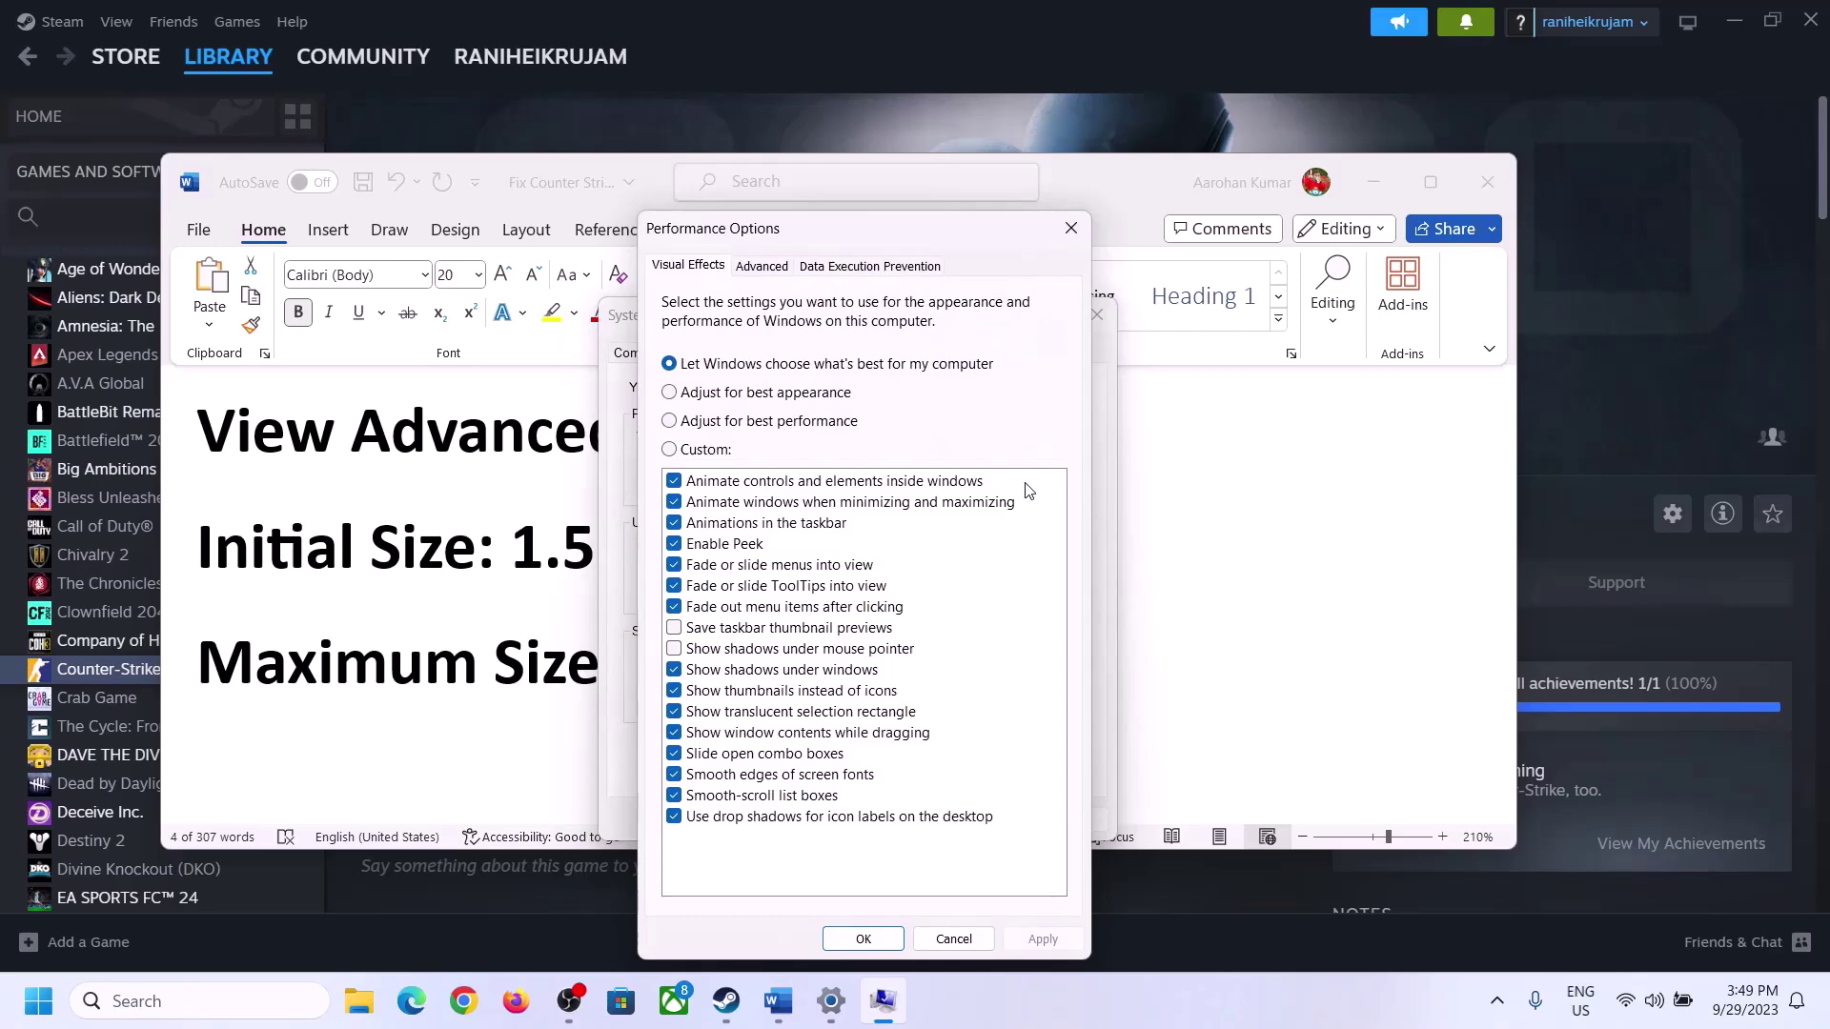
click(771, 274)
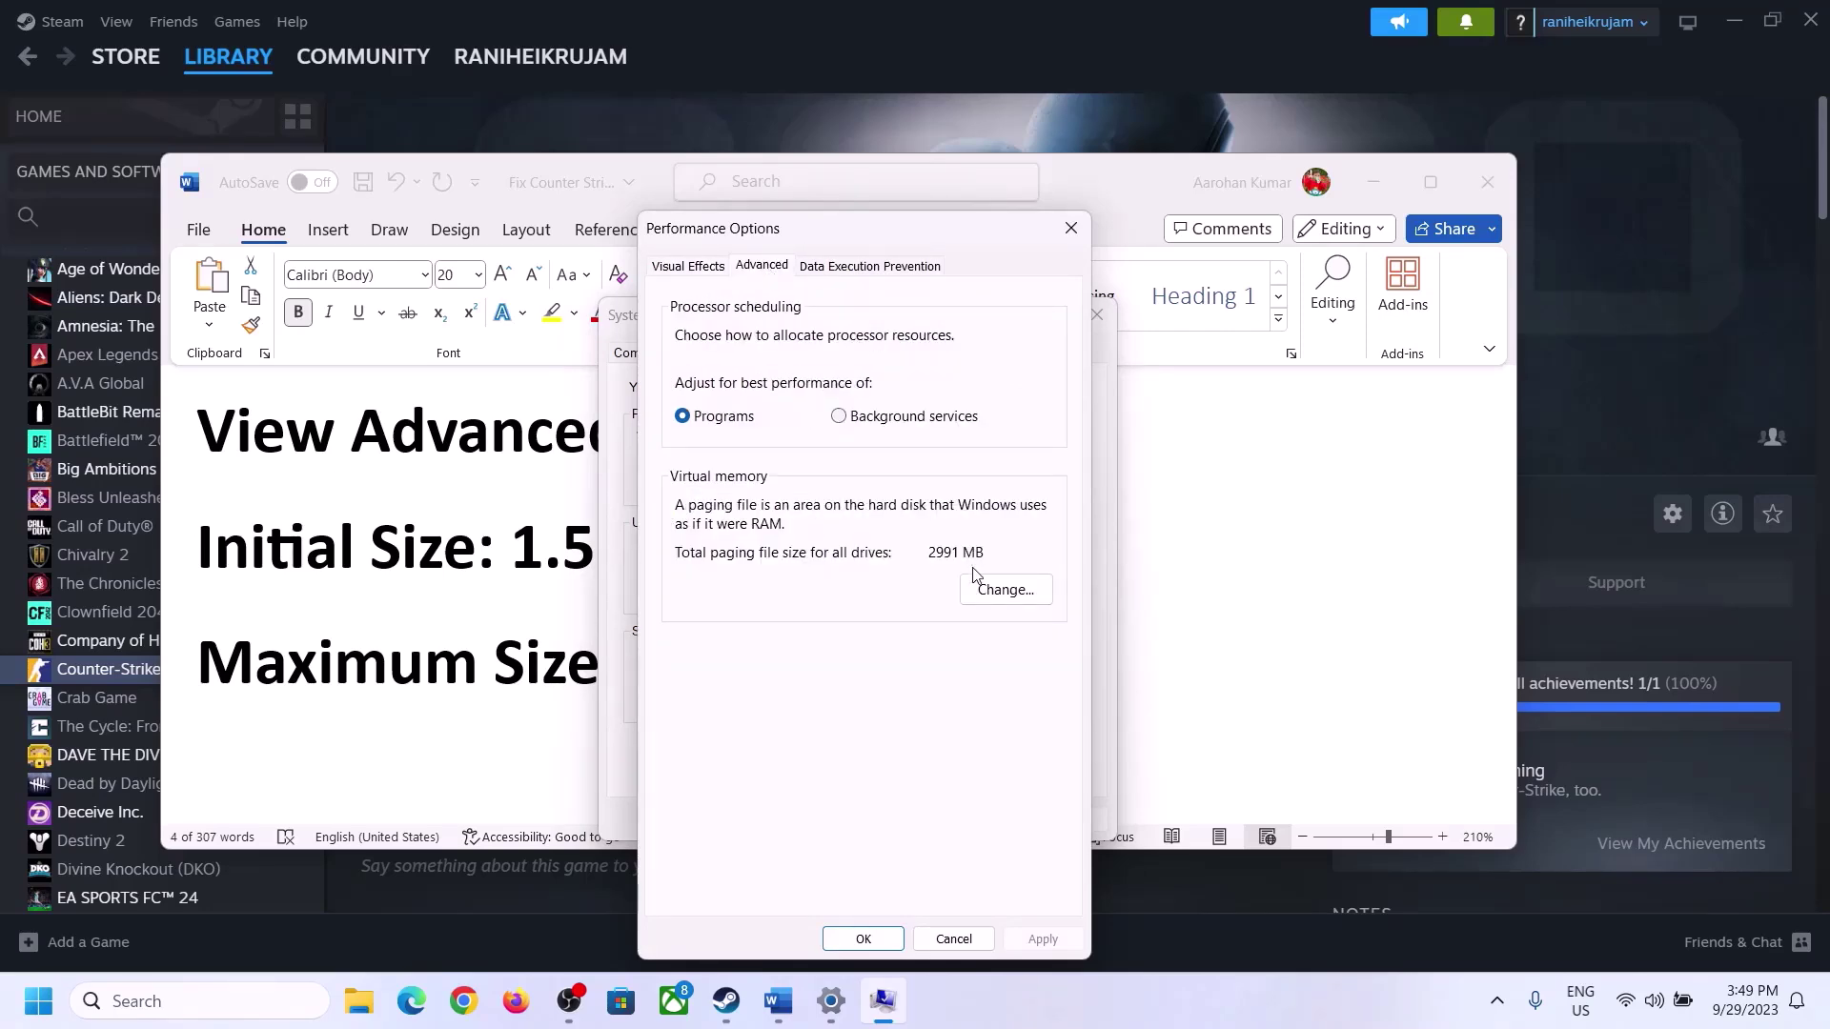
click(1010, 589)
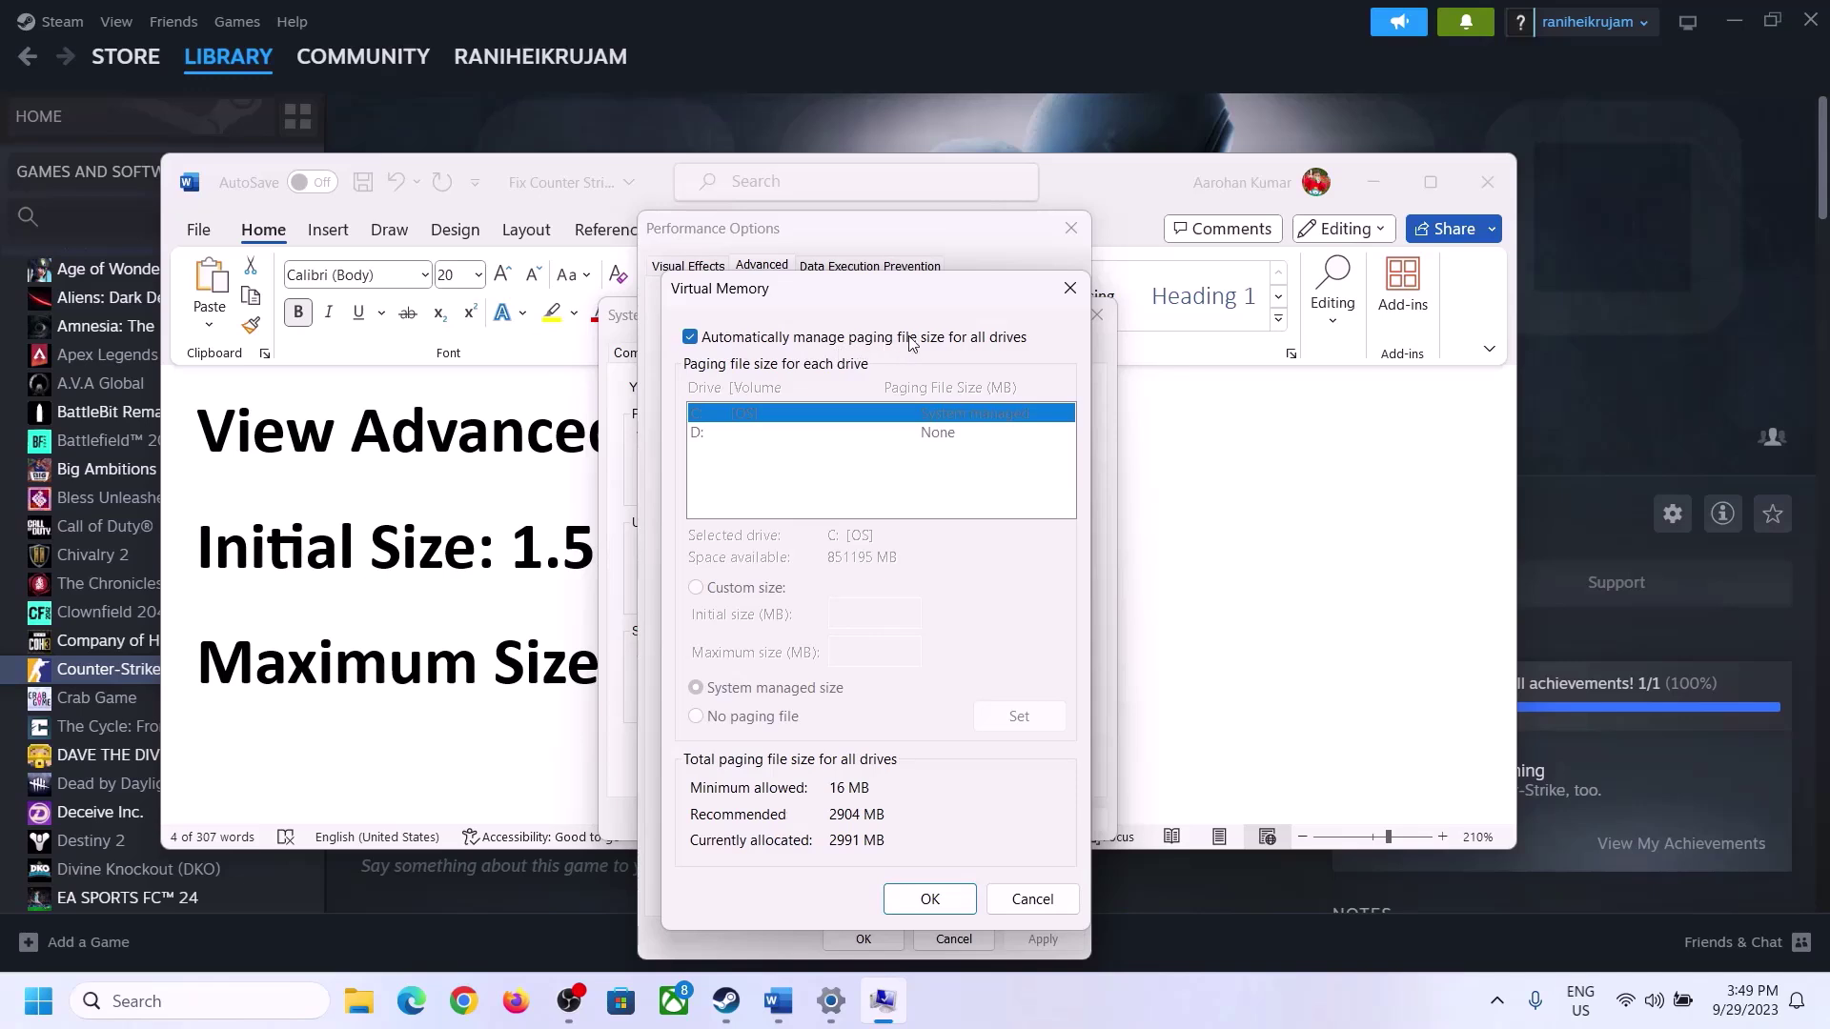
click(690, 337)
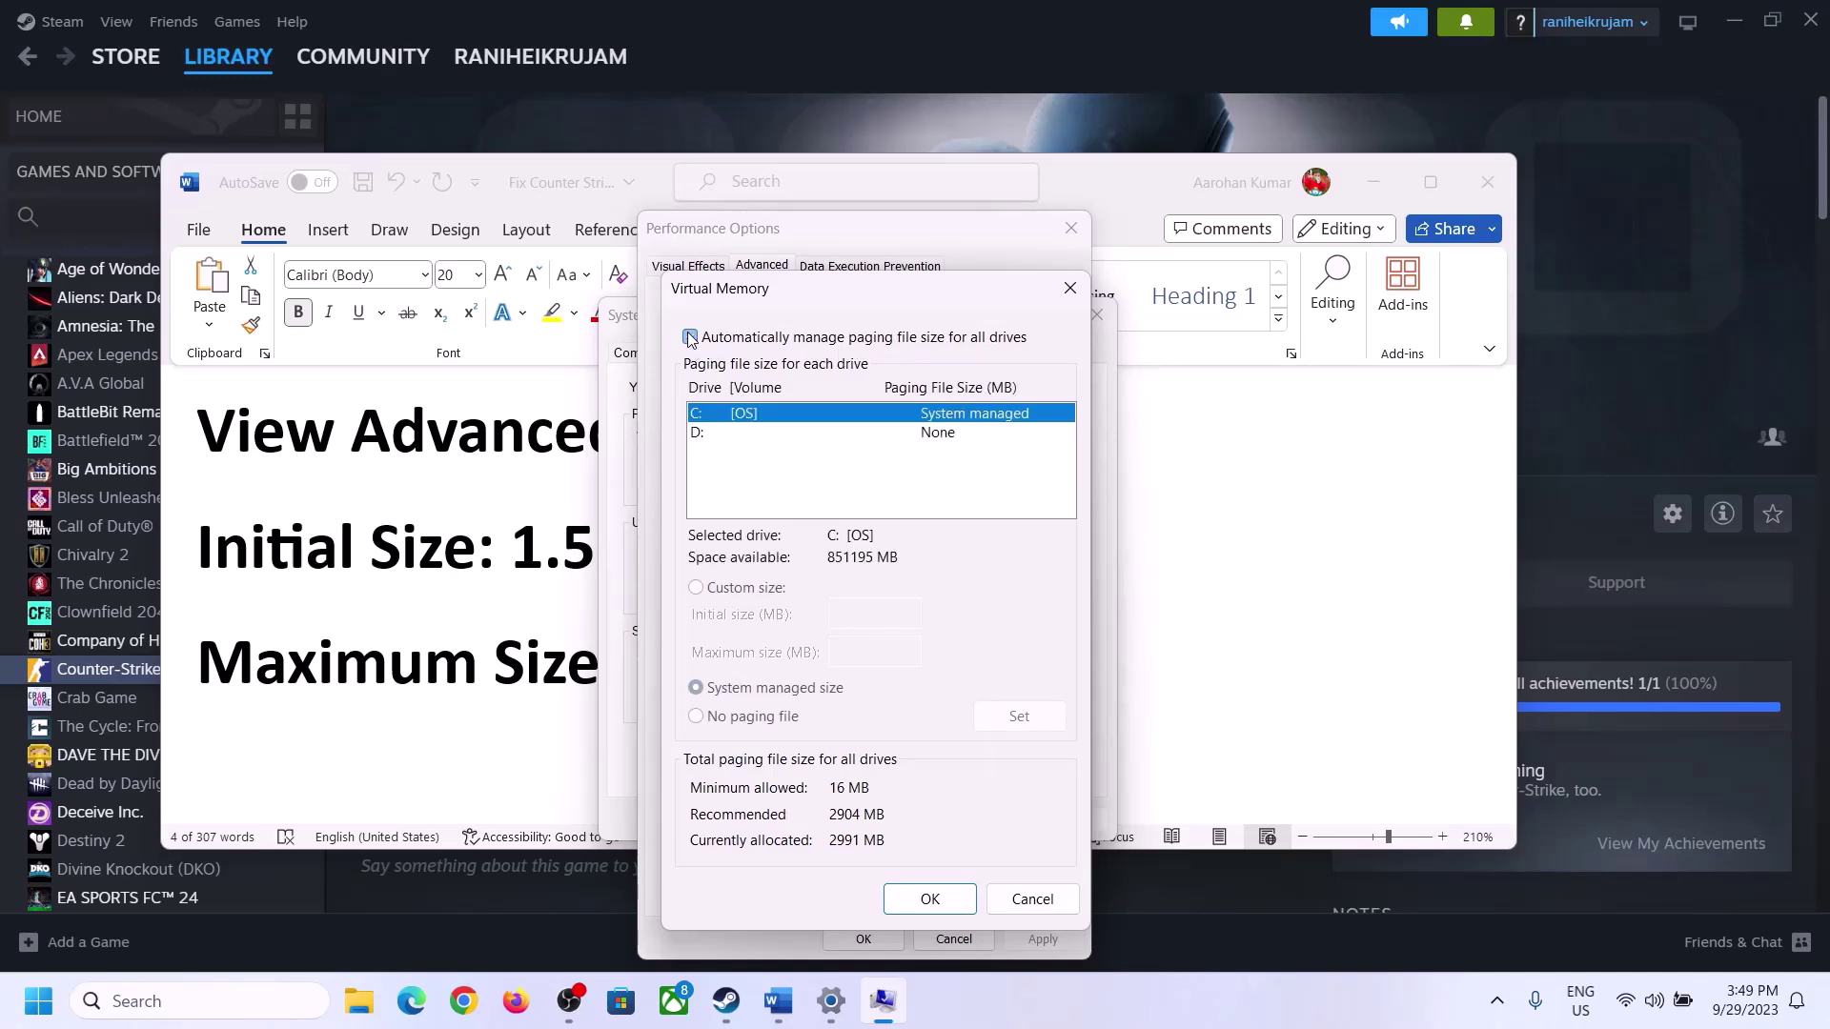
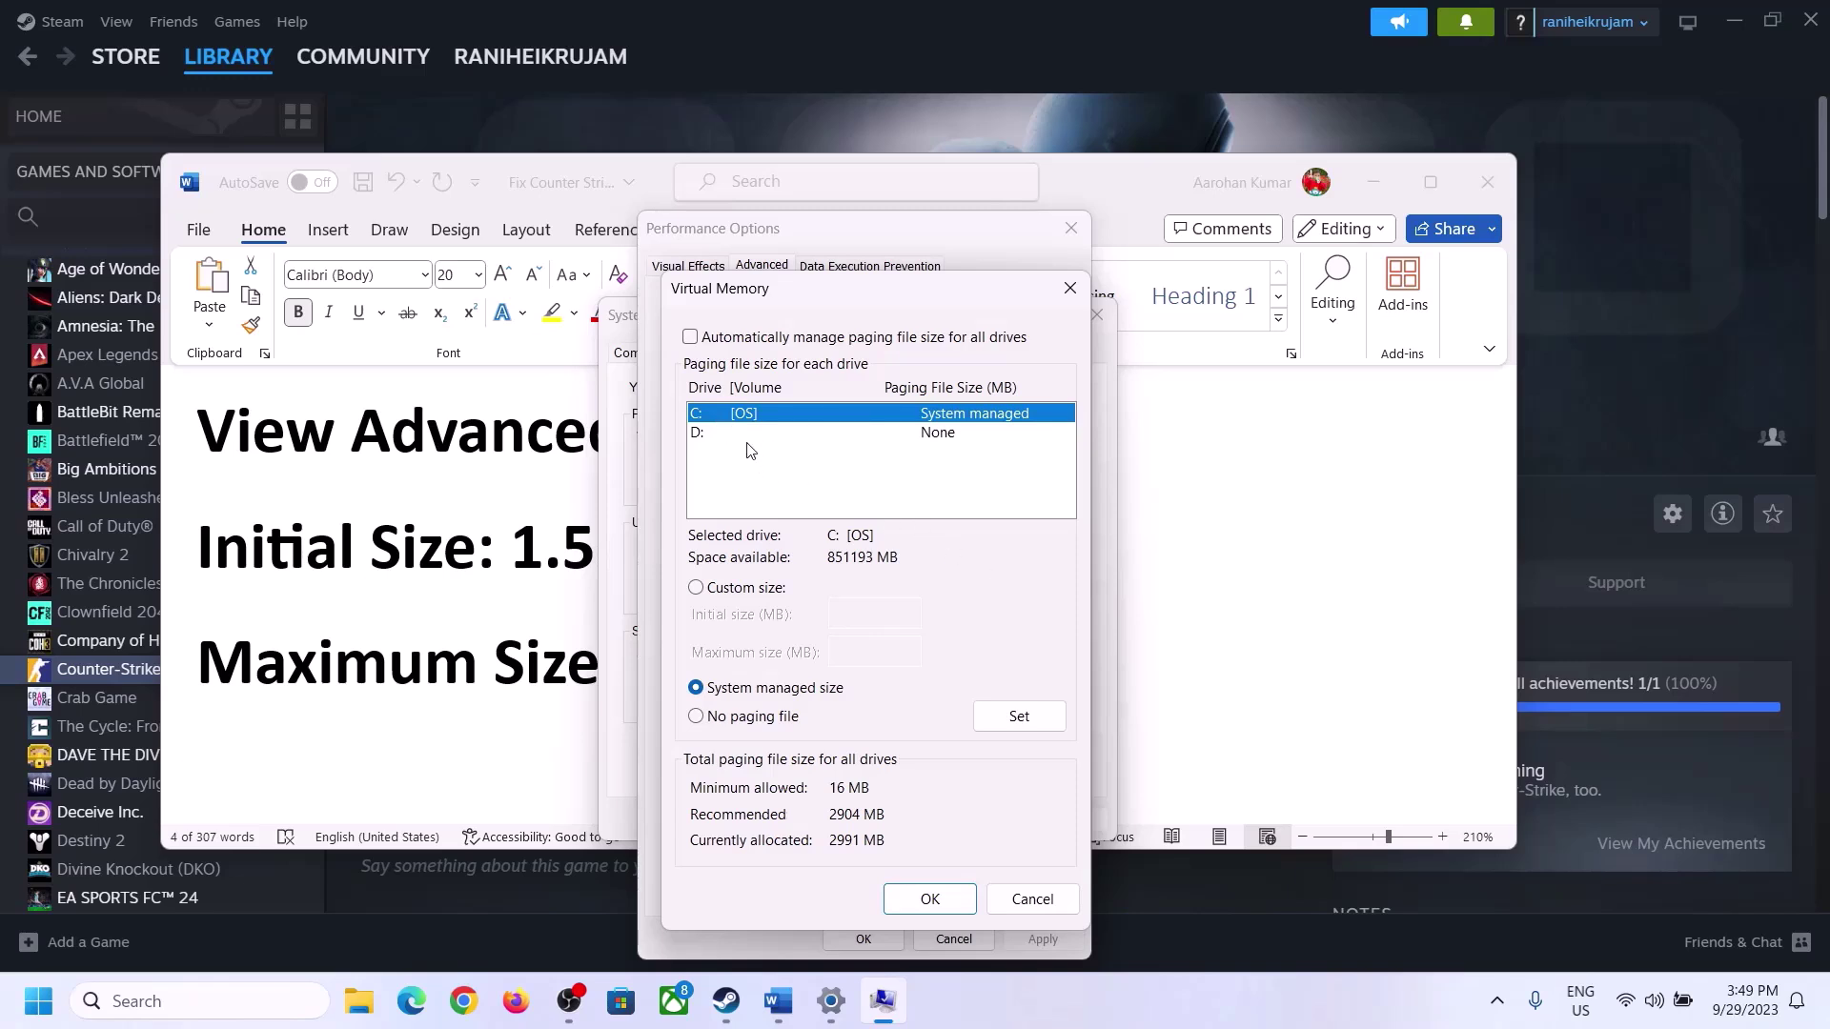
click(697, 590)
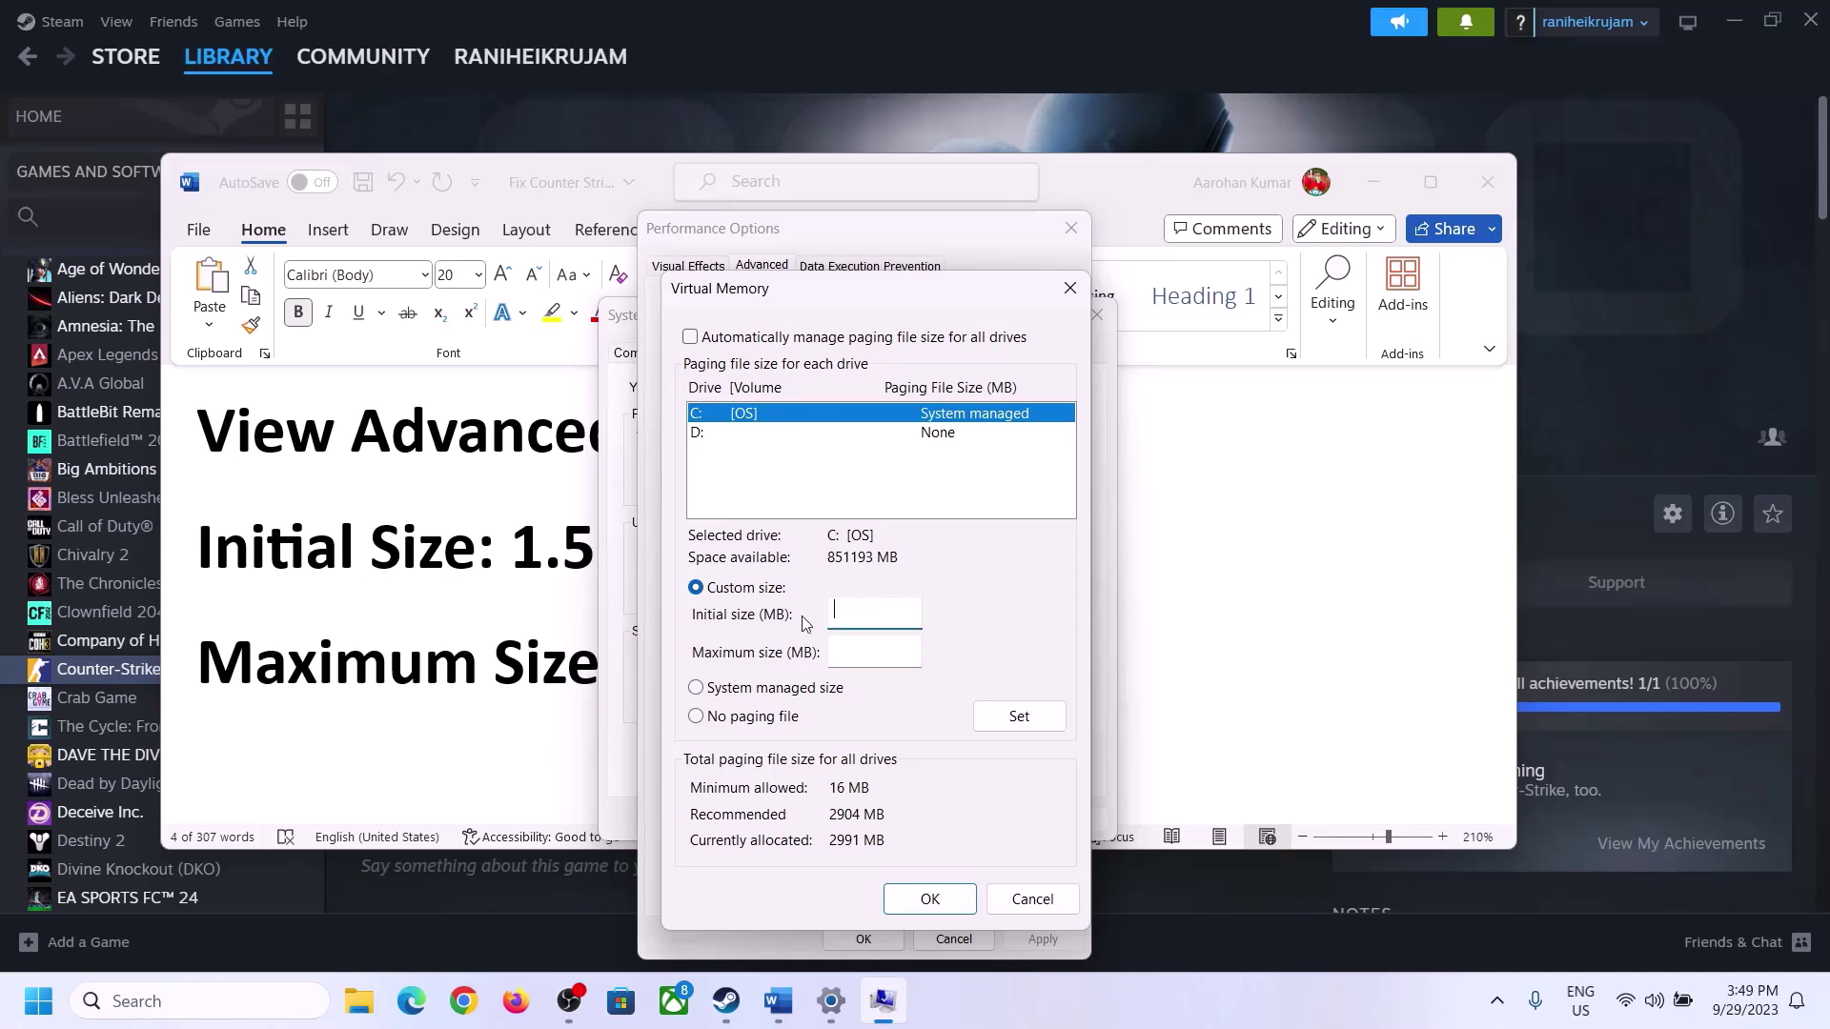
Check the initial size formula in the Word document and the installed RAM in Windows Settings, and return to the Virtual Memory dialog
click(536, 564)
drag(526, 548, 849, 570)
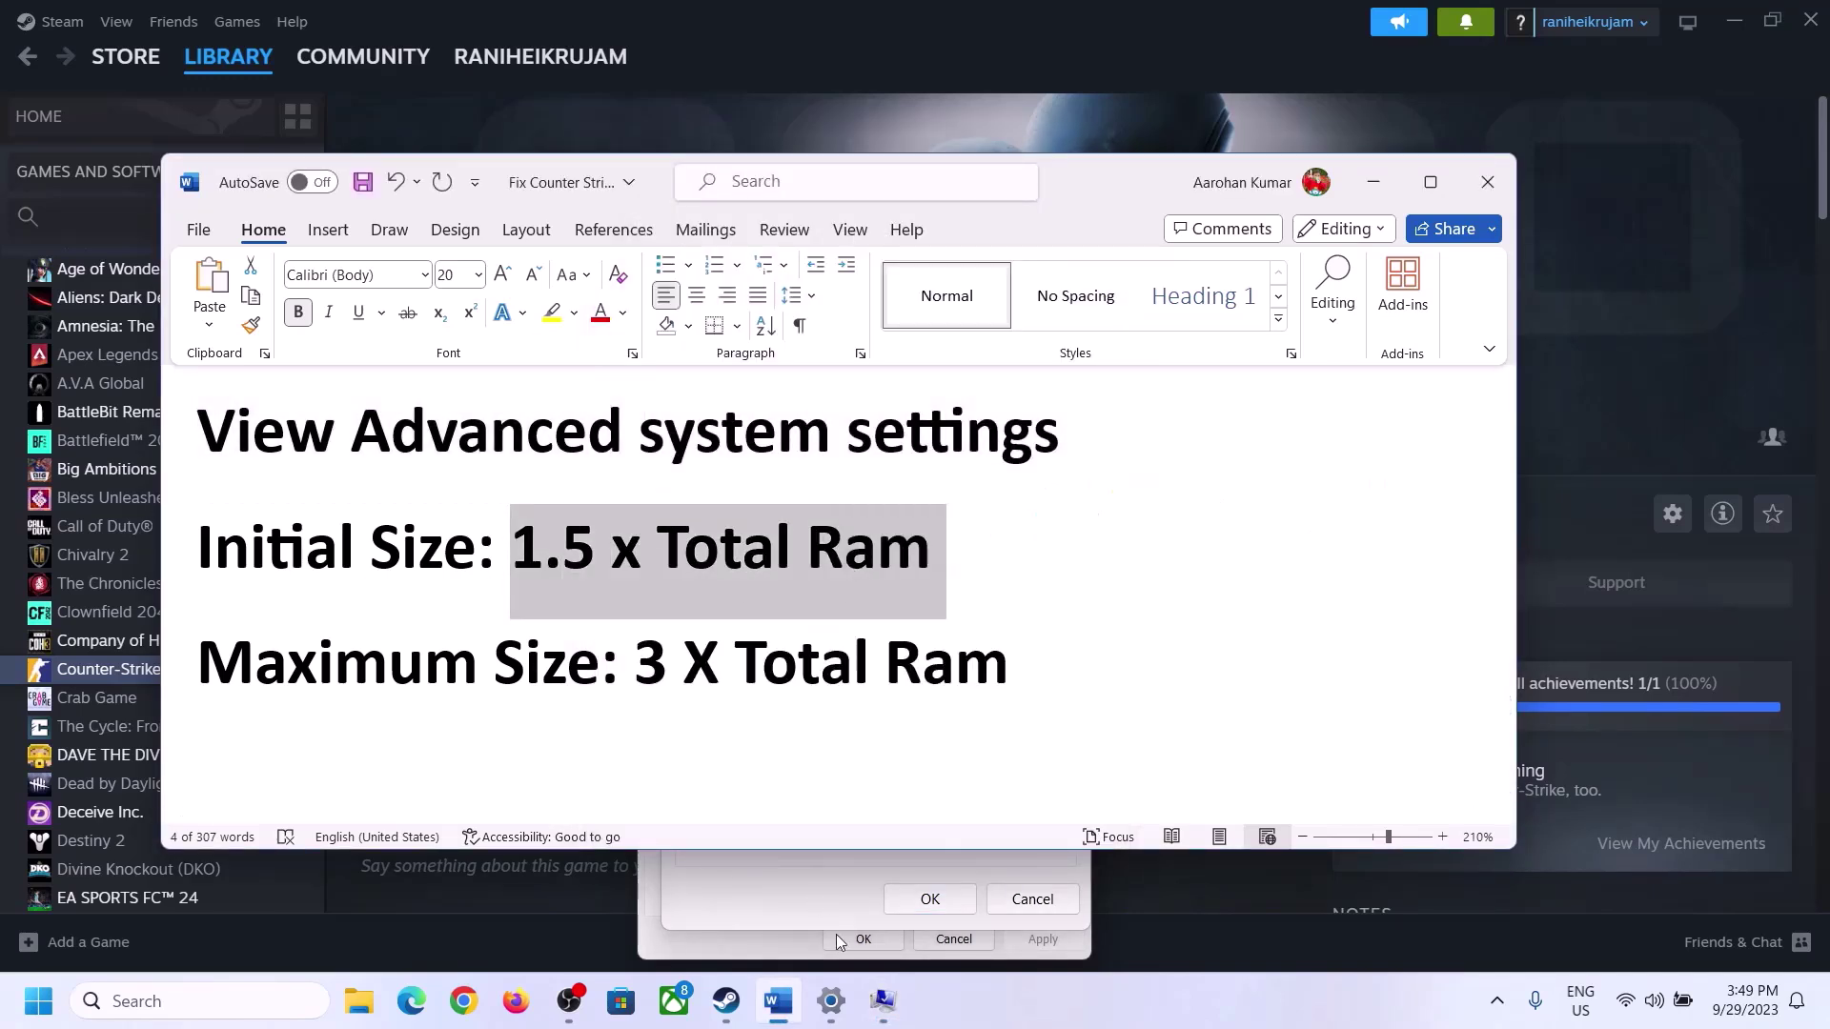
click(832, 1003)
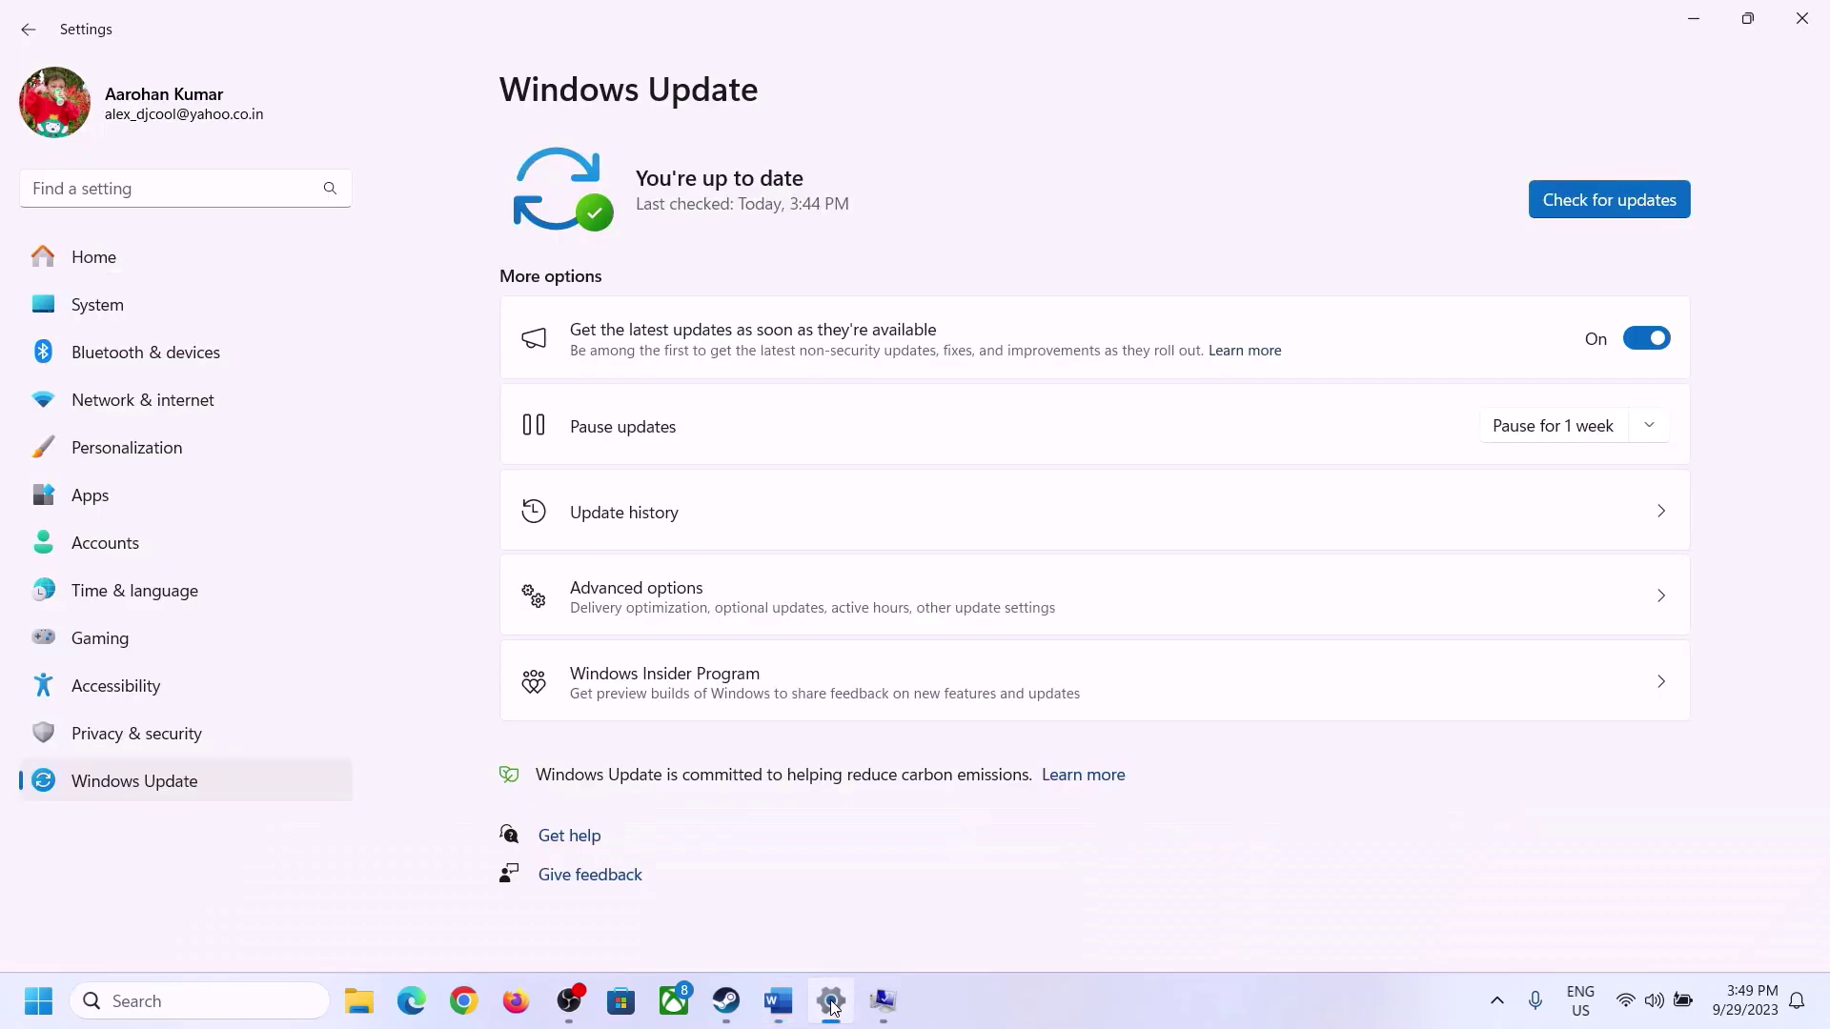
click(84, 310)
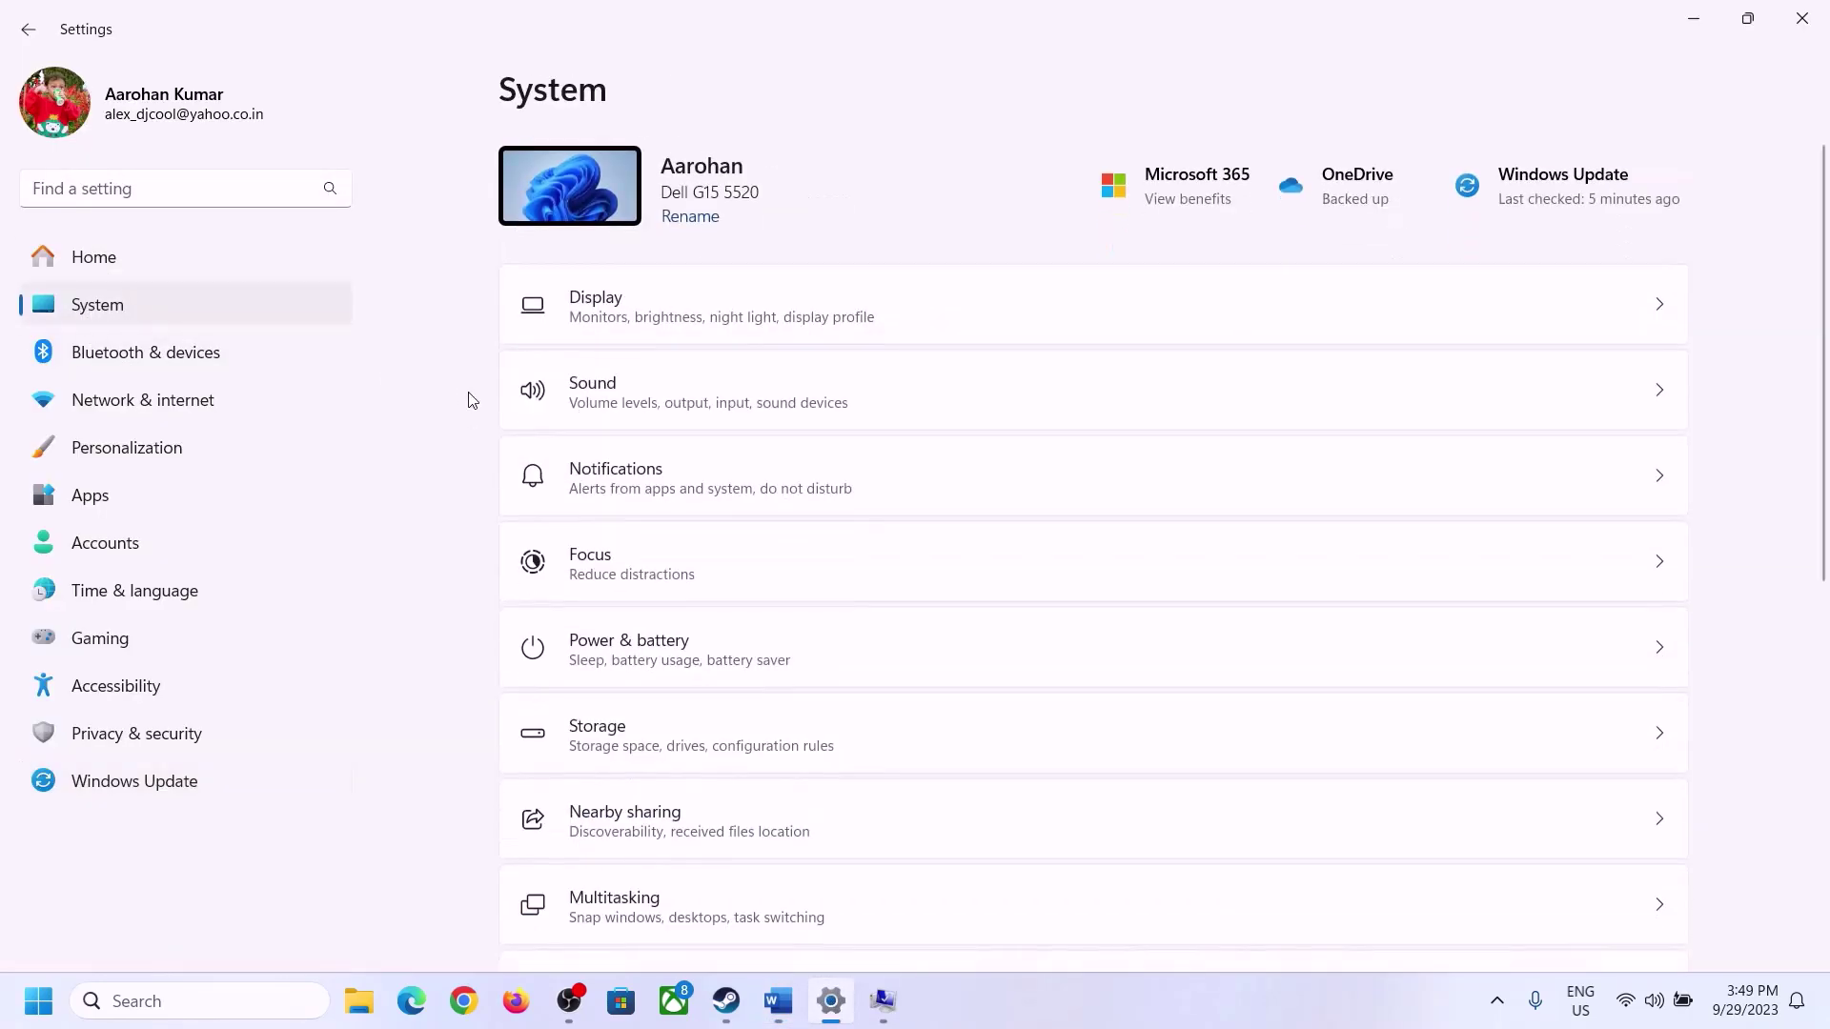
scroll(666, 752, down, 10)
click(604, 905)
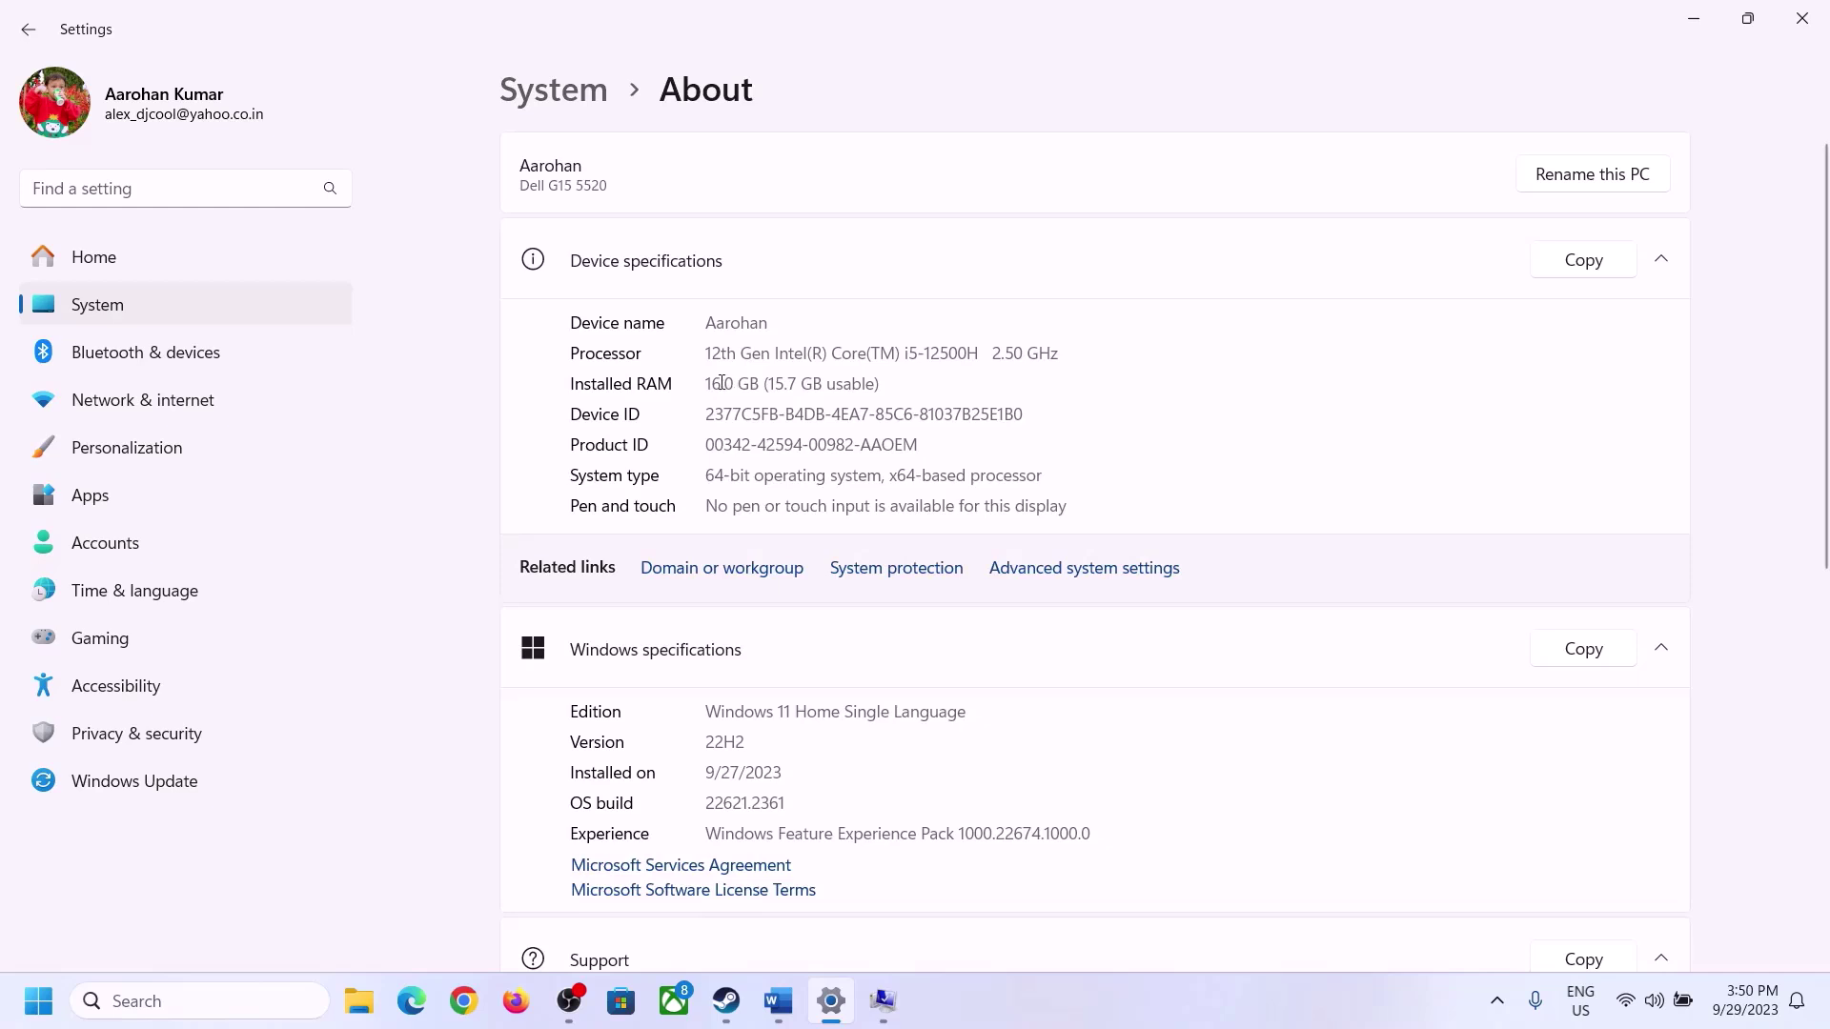
drag(721, 382, 697, 382)
click(735, 386)
drag(727, 378, 705, 383)
click(881, 1000)
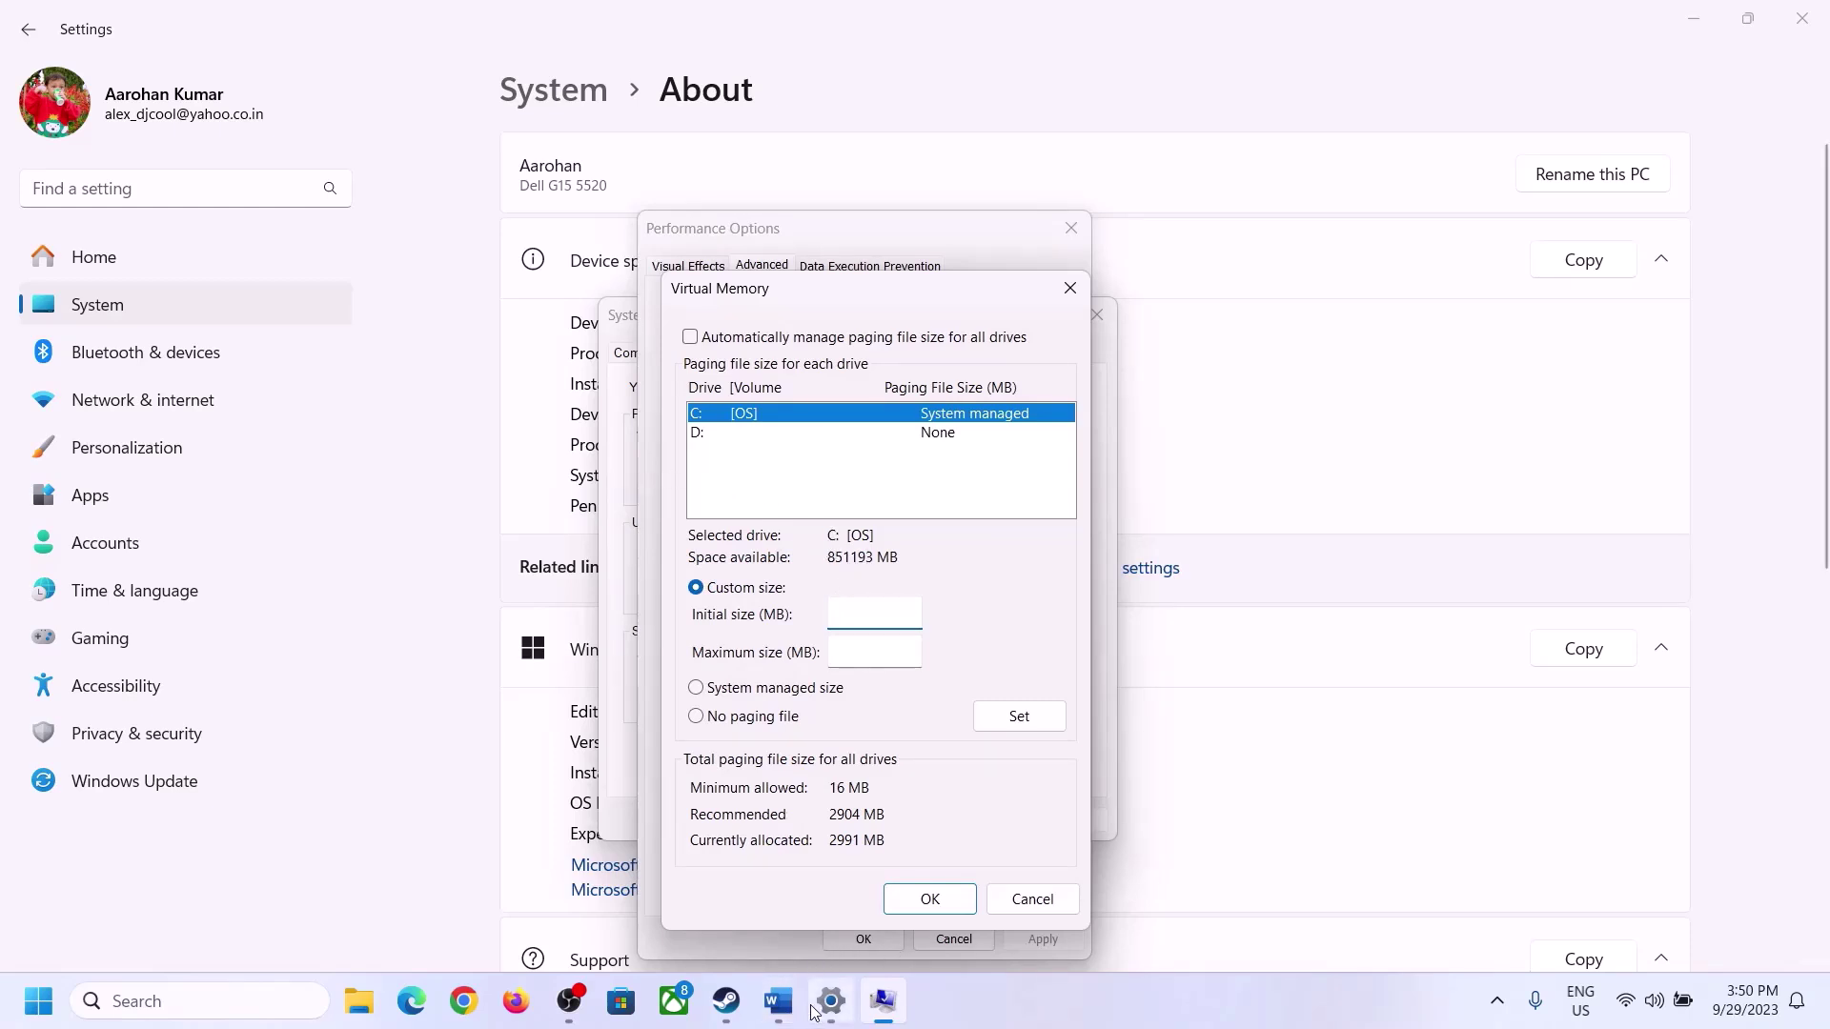
Open Calculator through Run, move it beside the Virtual Memory dialog, and check the initial size formula in the Word document
mouse_move(831, 1001)
mouse_move(822, 882)
key(super+r)
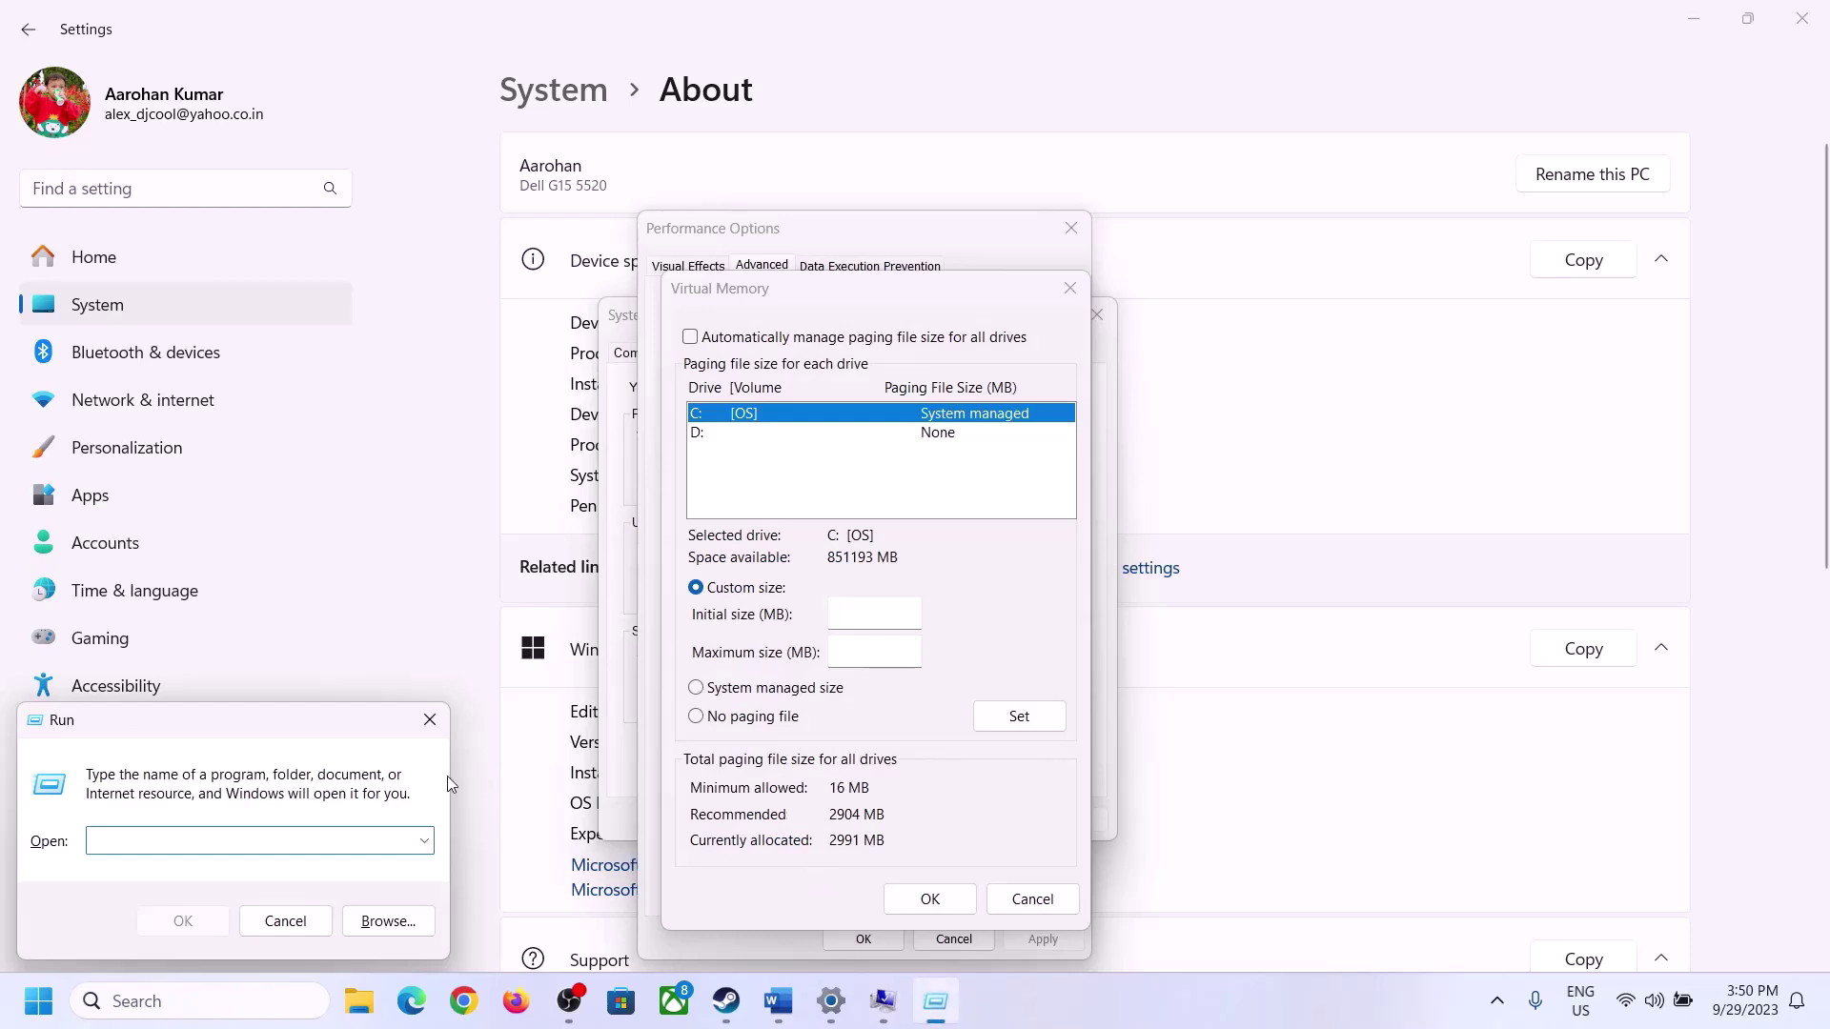
text(calc)
key(Return)
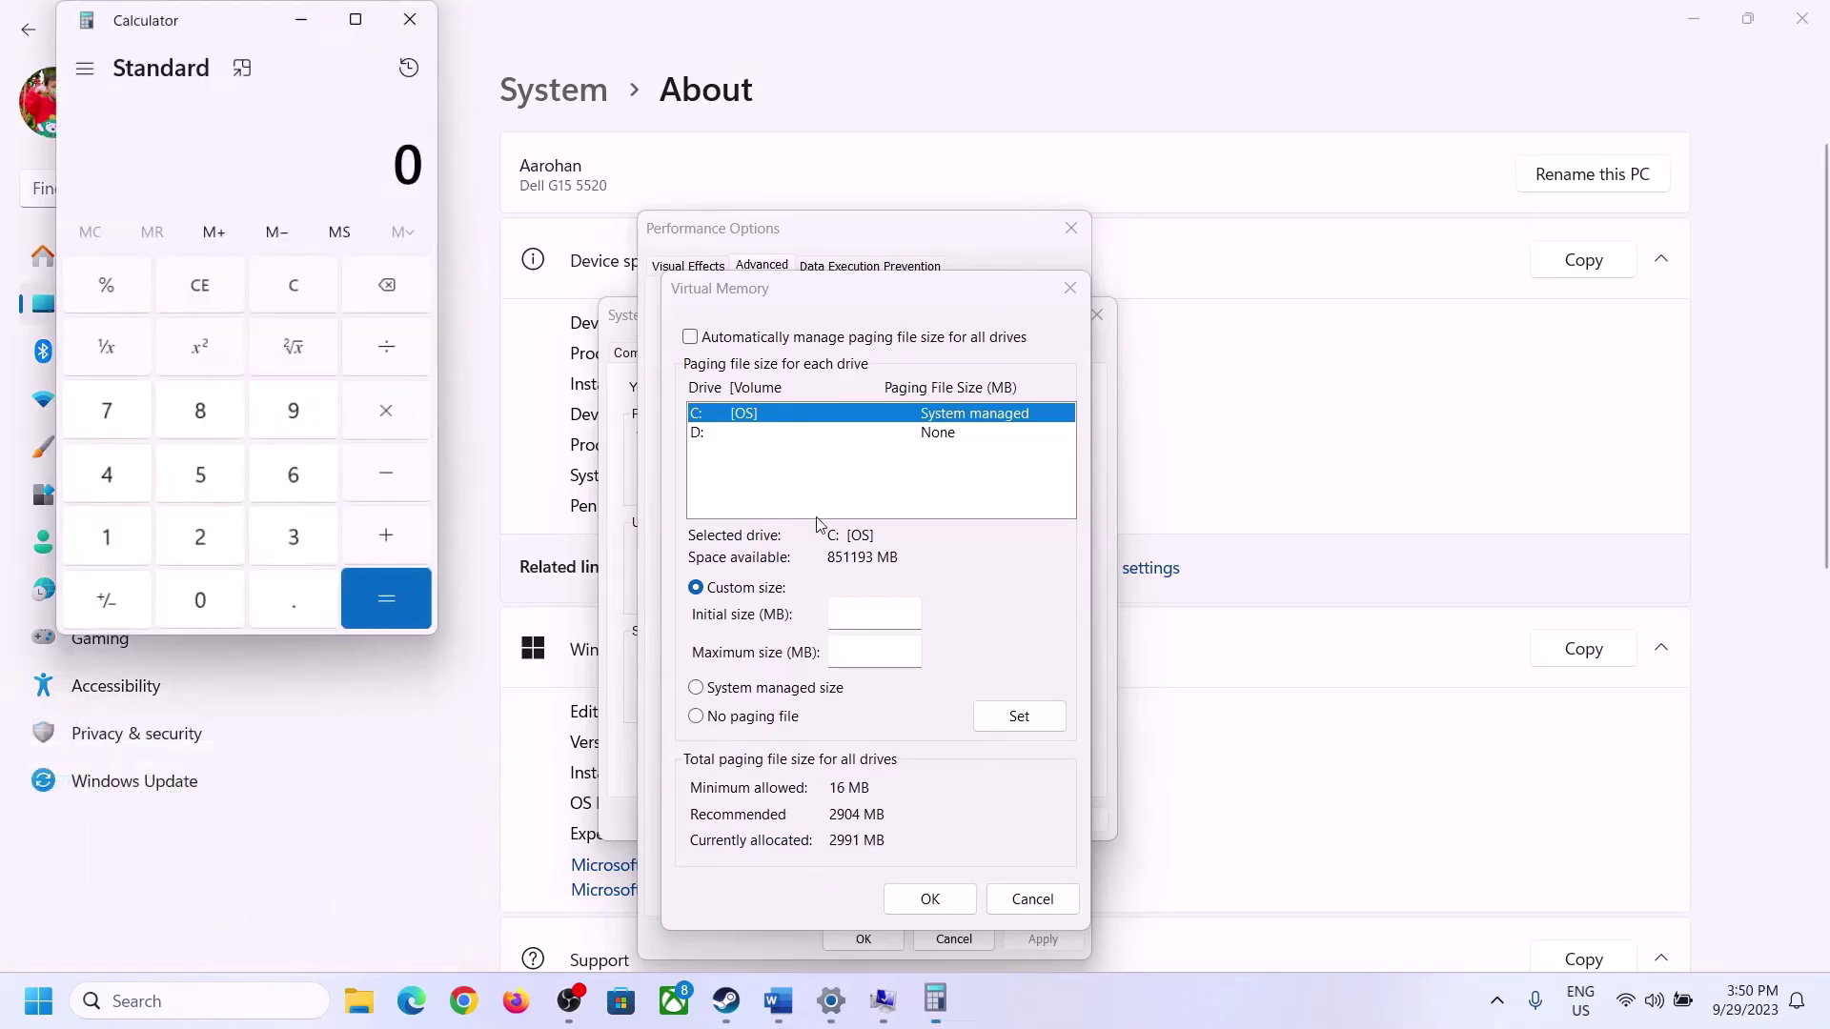
drag(263, 50, 1311, 353)
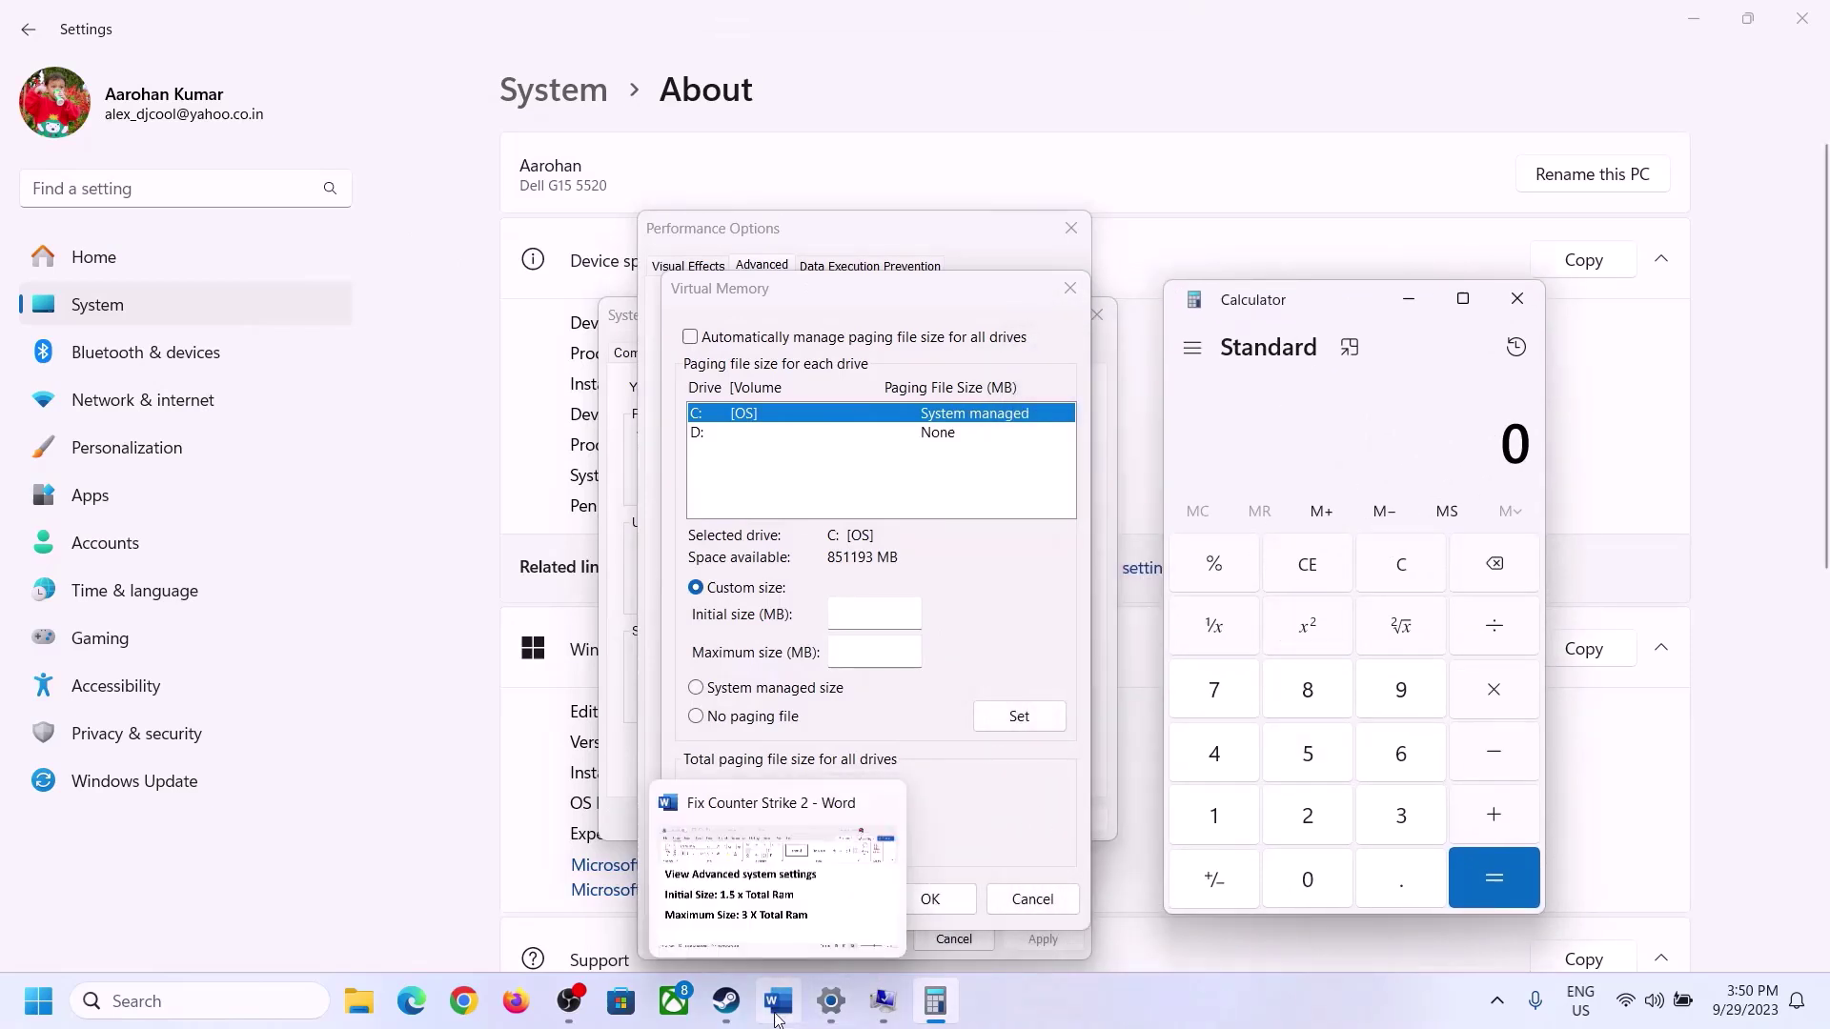
click(777, 1018)
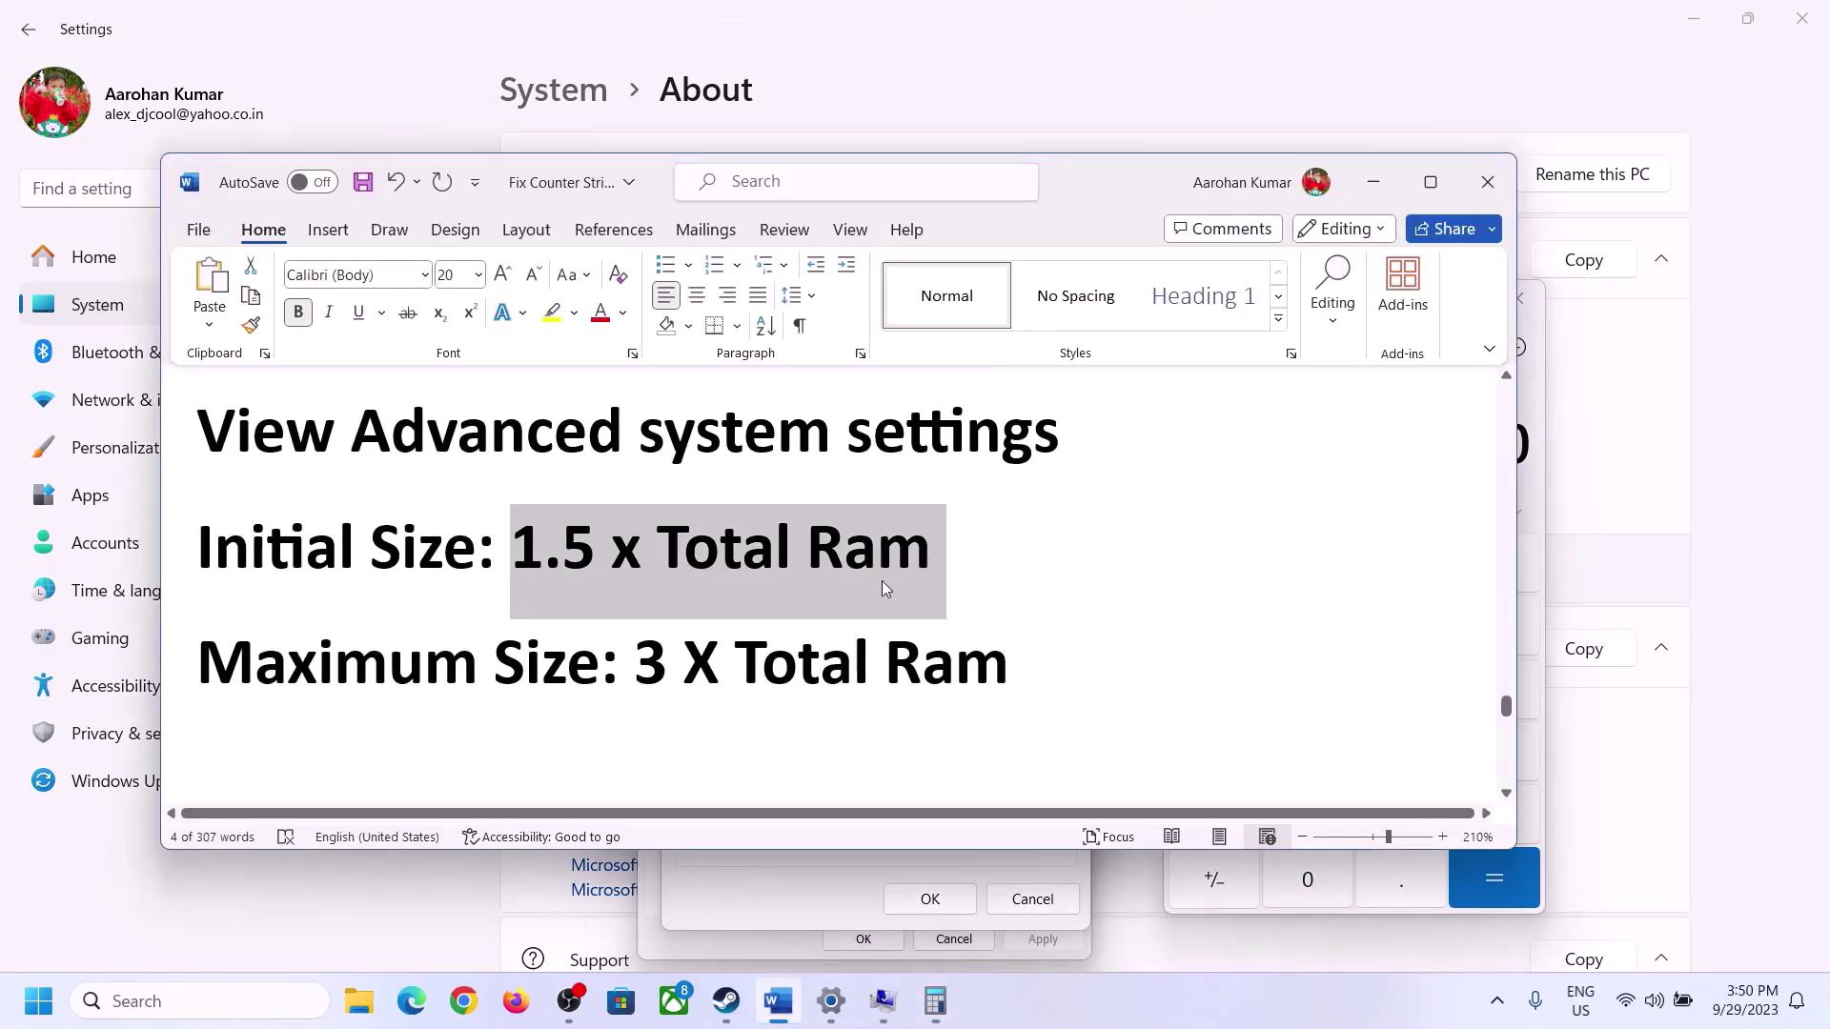
click(935, 1001)
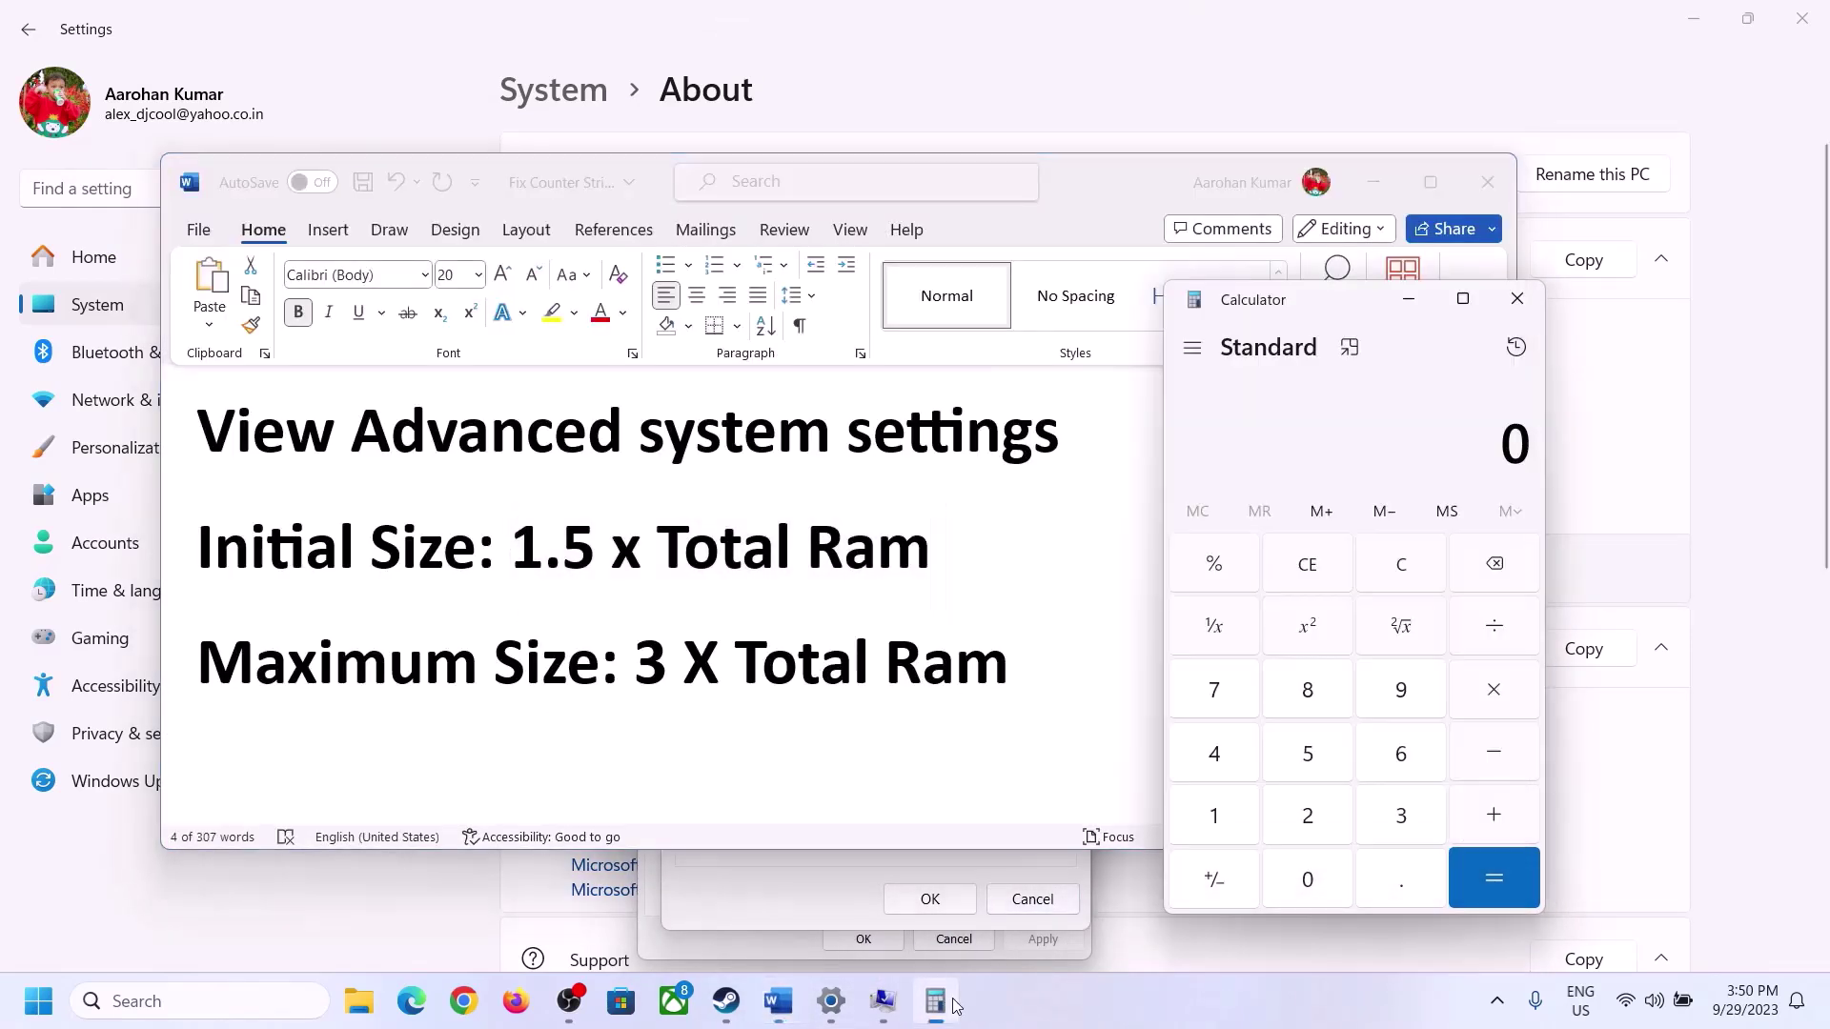
click(1218, 822)
click(1393, 759)
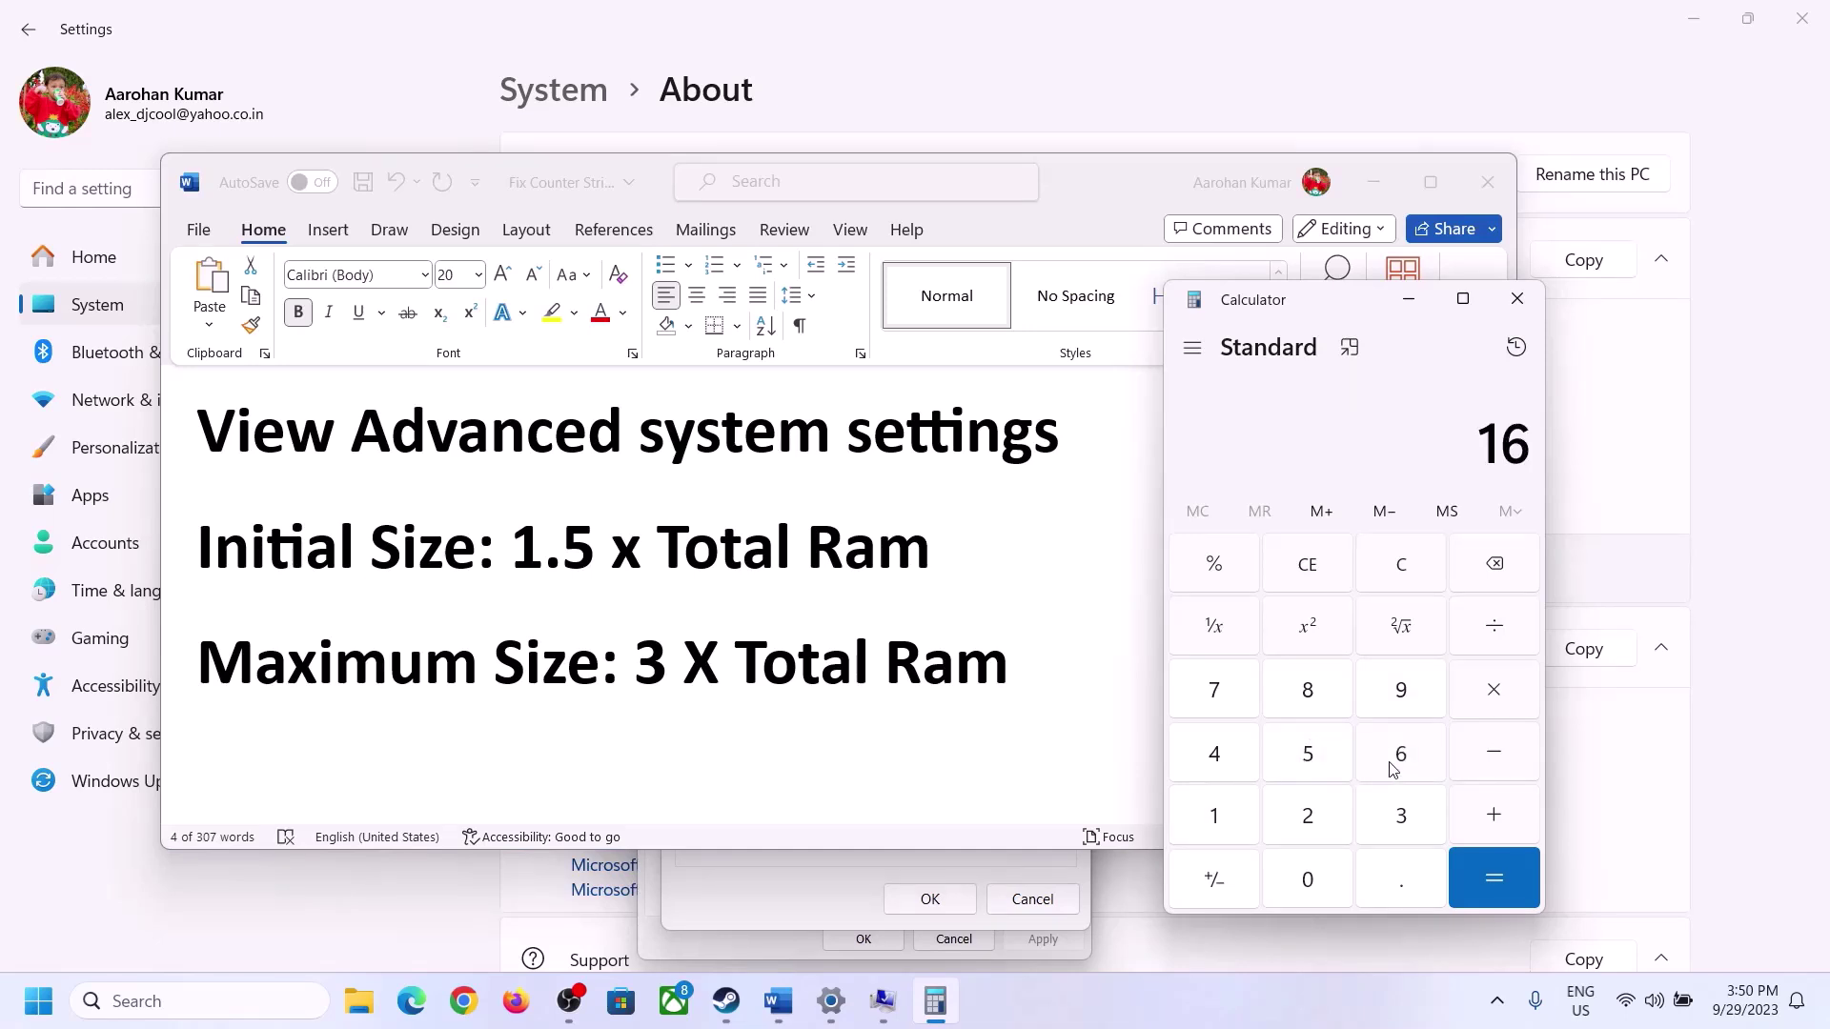
click(1405, 582)
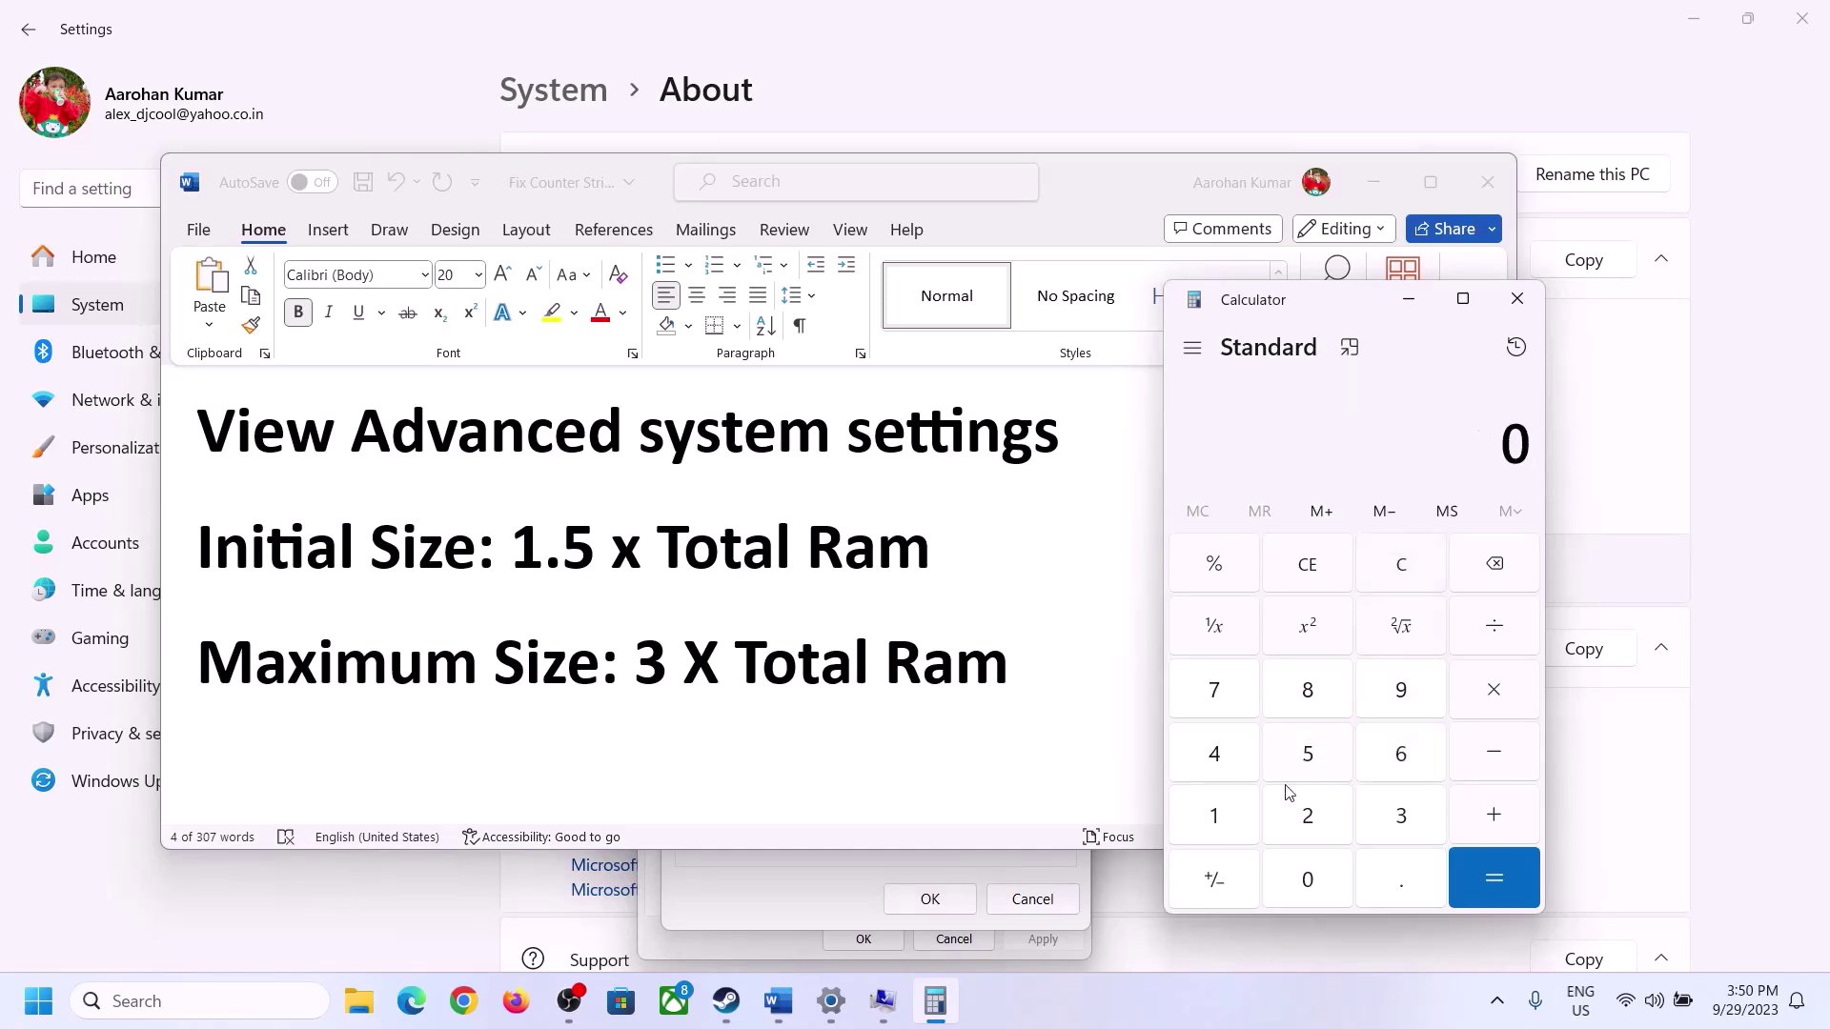
Multiply 16 by 1024 in Calculator to convert the installed RAM from GB to MB
click(1229, 818)
click(1374, 762)
click(1492, 694)
click(1221, 829)
click(1309, 891)
click(1312, 825)
click(1229, 768)
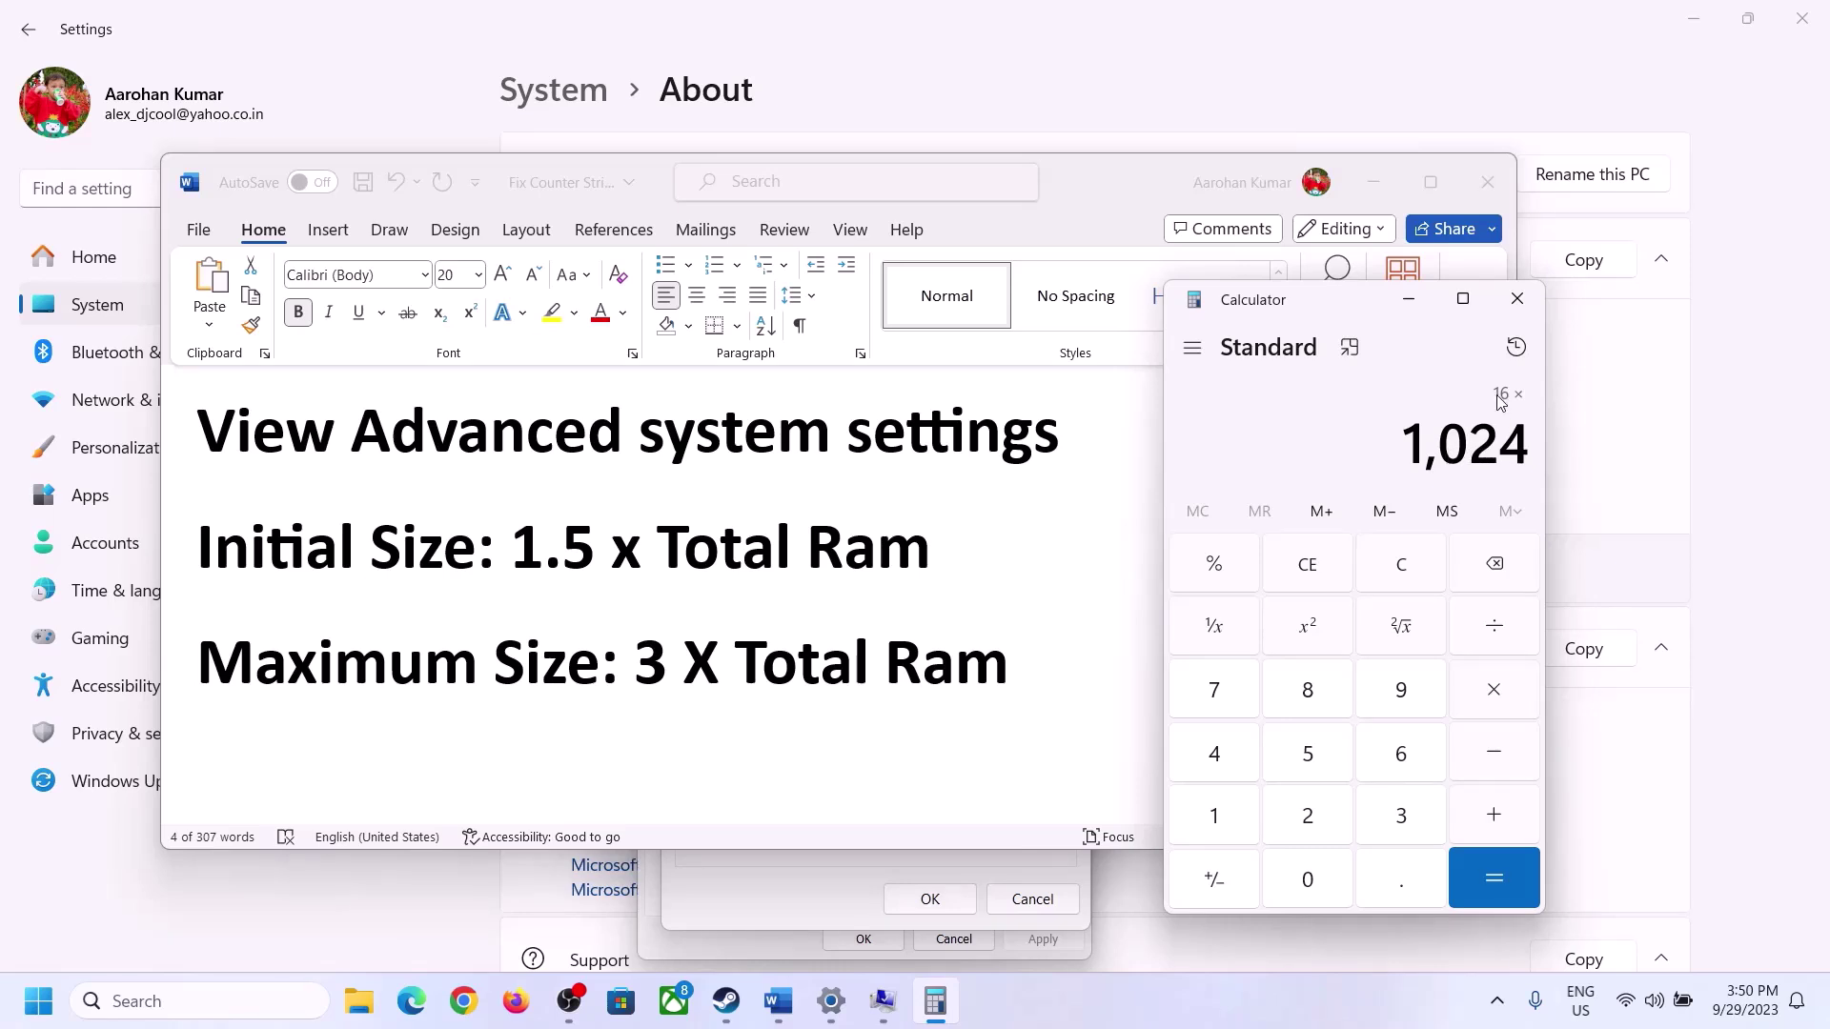
click(1487, 858)
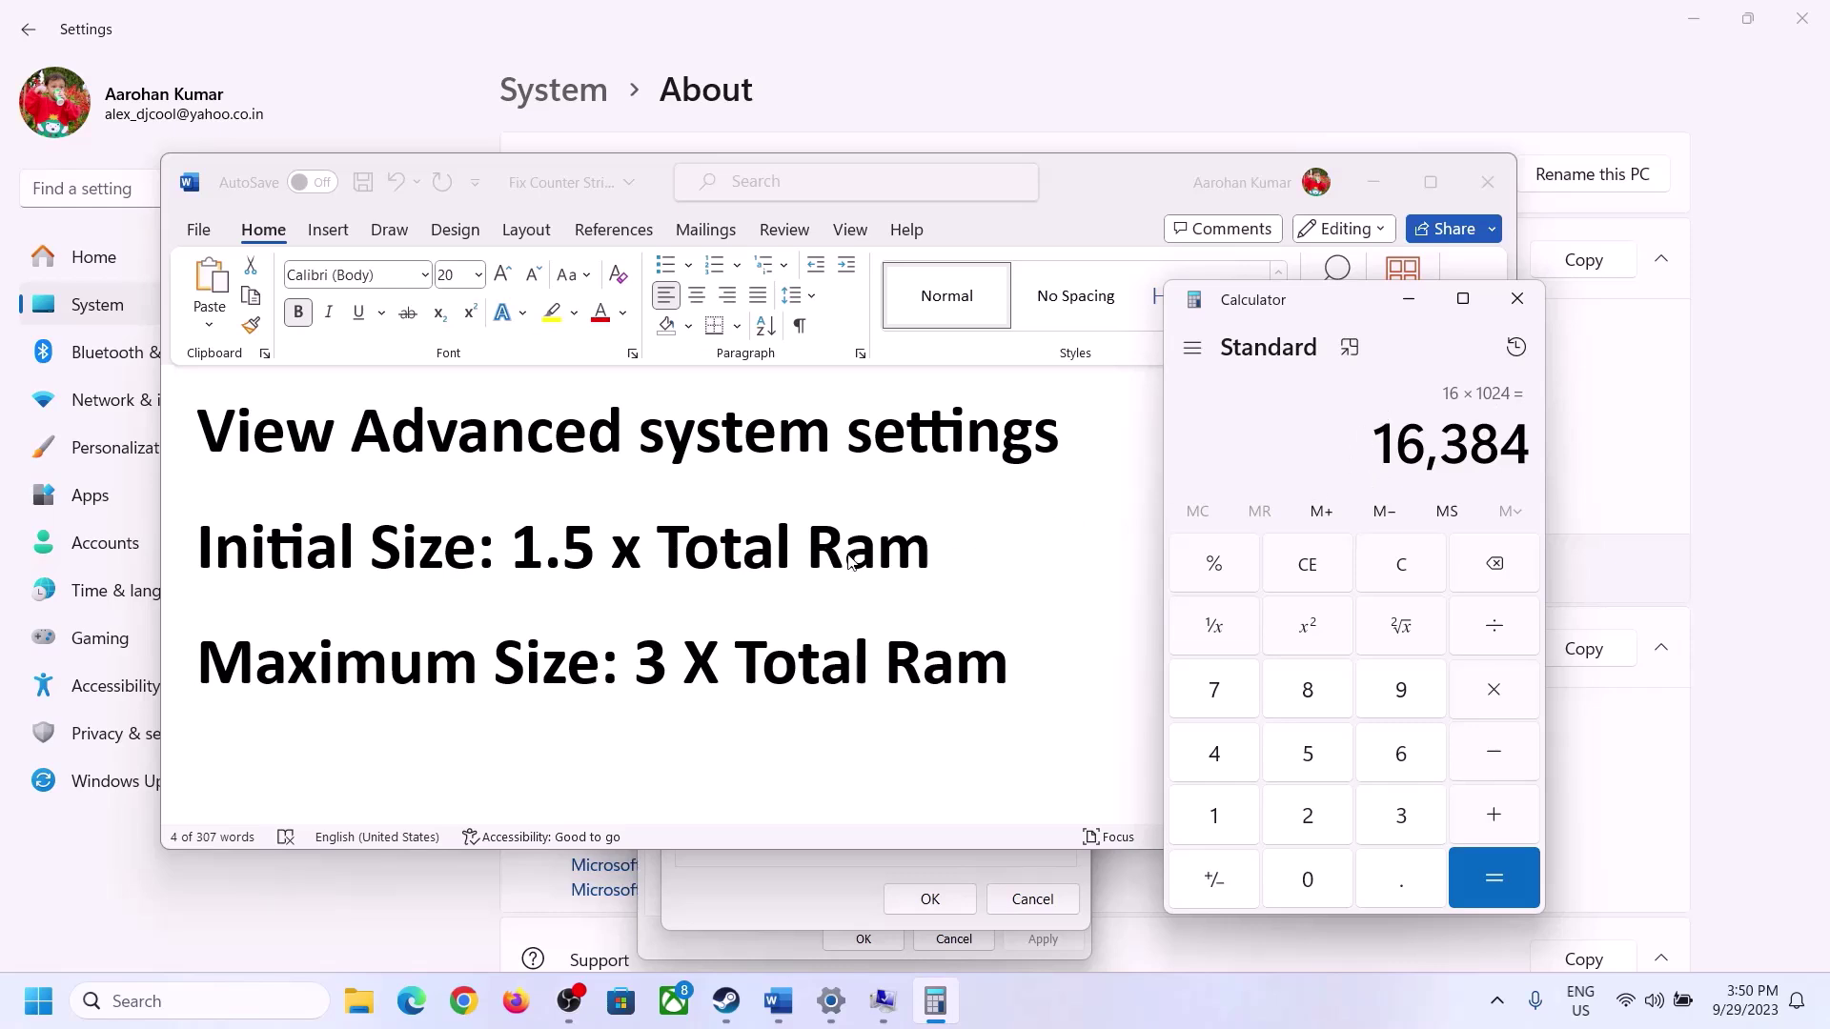
Multiply the RAM in MB by 1.5 in Calculator to work out the initial paging file size
click(1494, 696)
click(1239, 820)
click(1394, 896)
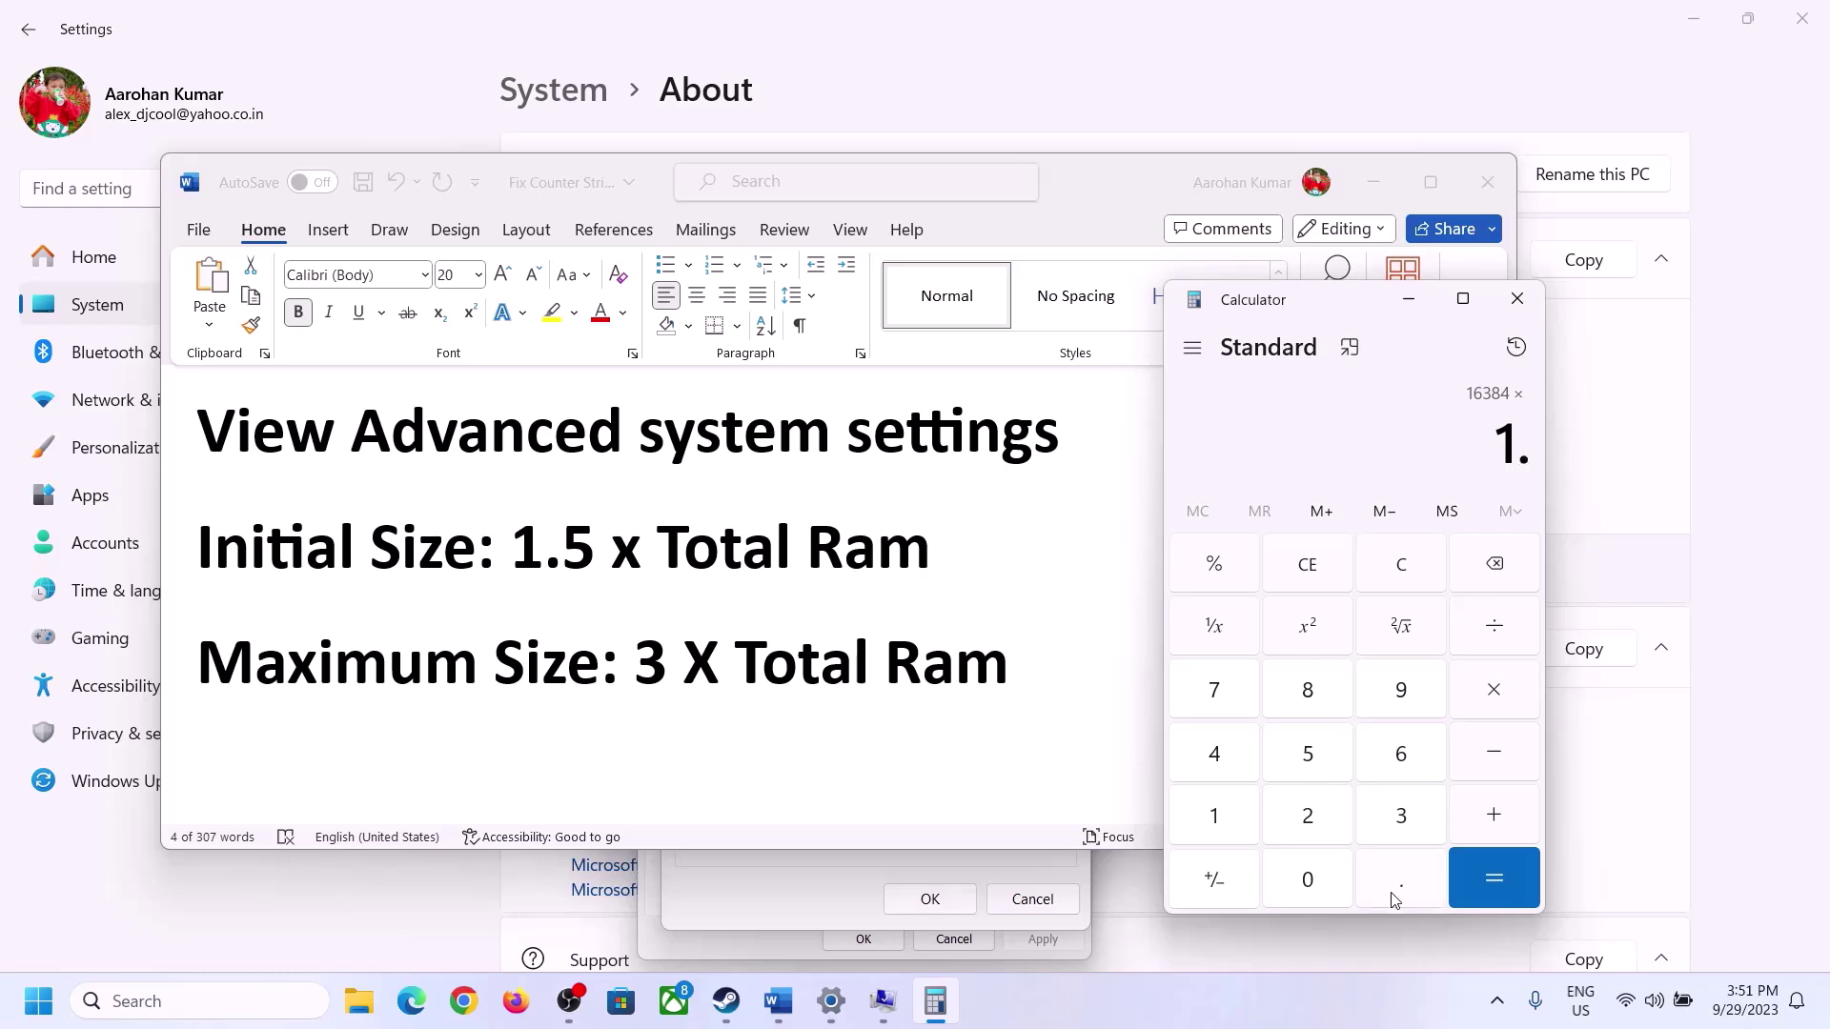
click(1308, 754)
click(1493, 874)
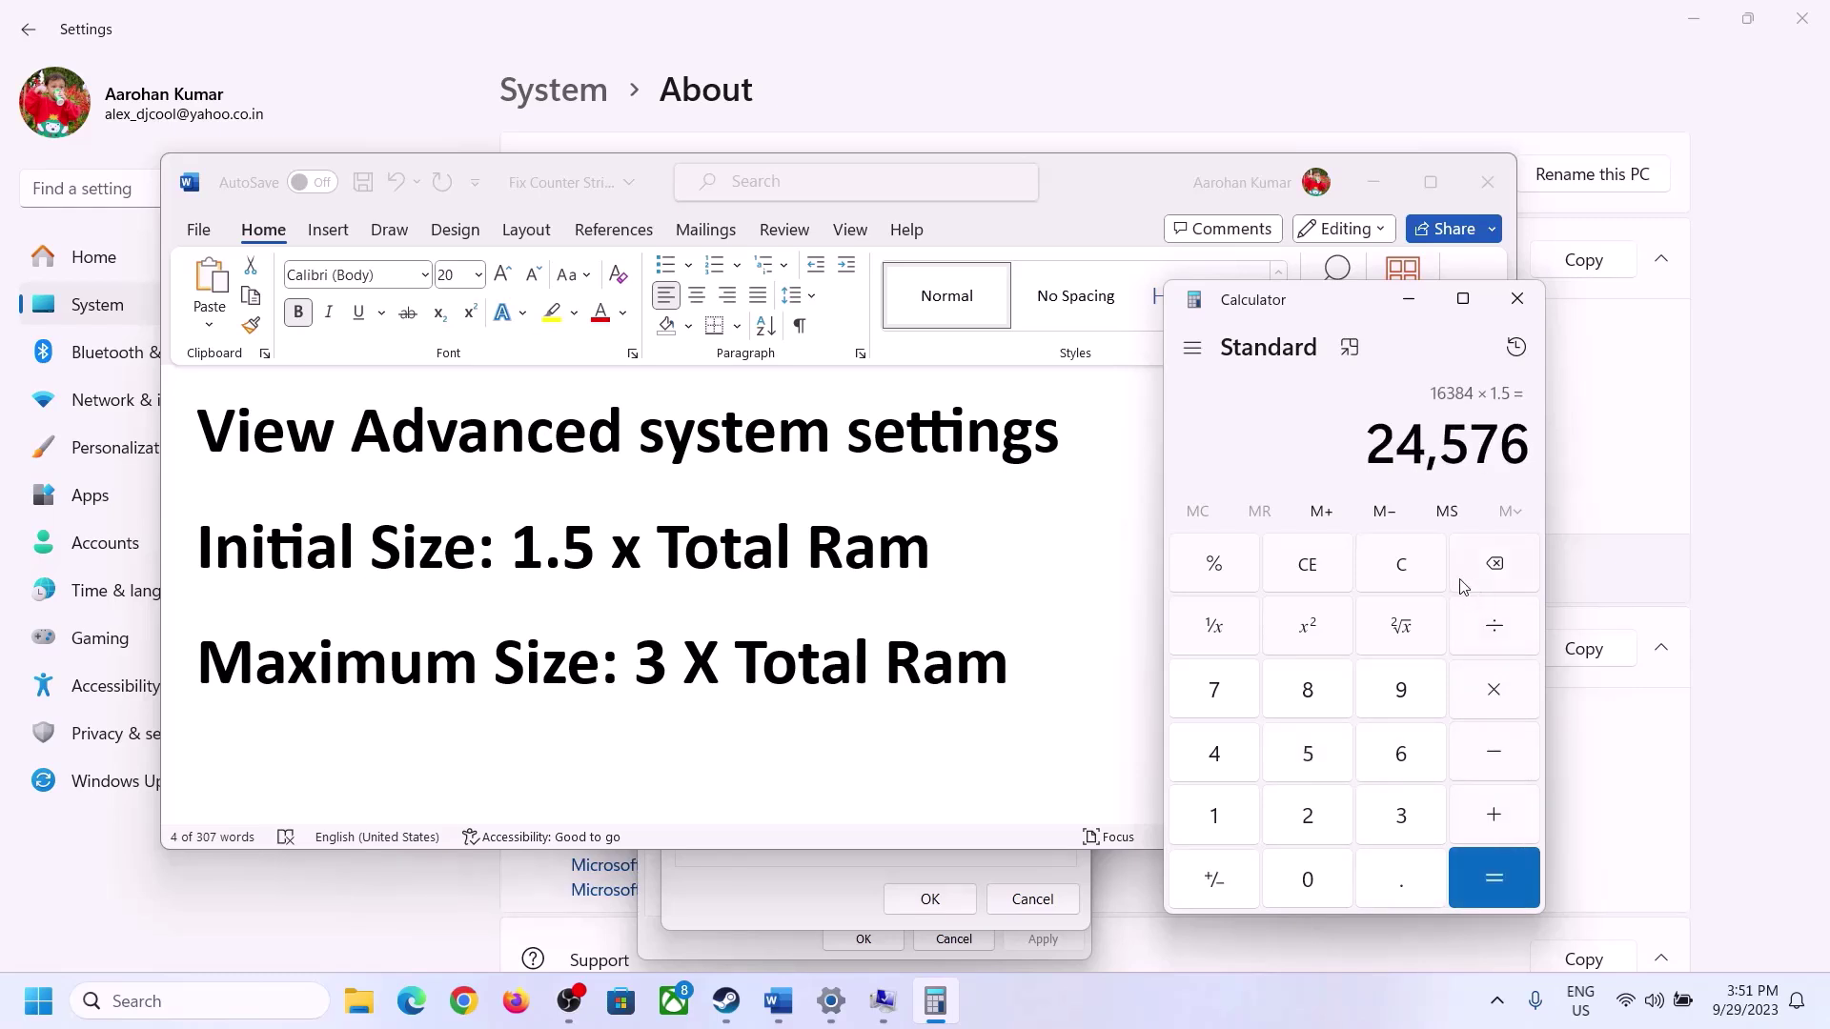
Set the initial paging file size for drive C: to 24576 MB in the Virtual Memory dialog
click(849, 853)
click(865, 614)
text(24576)
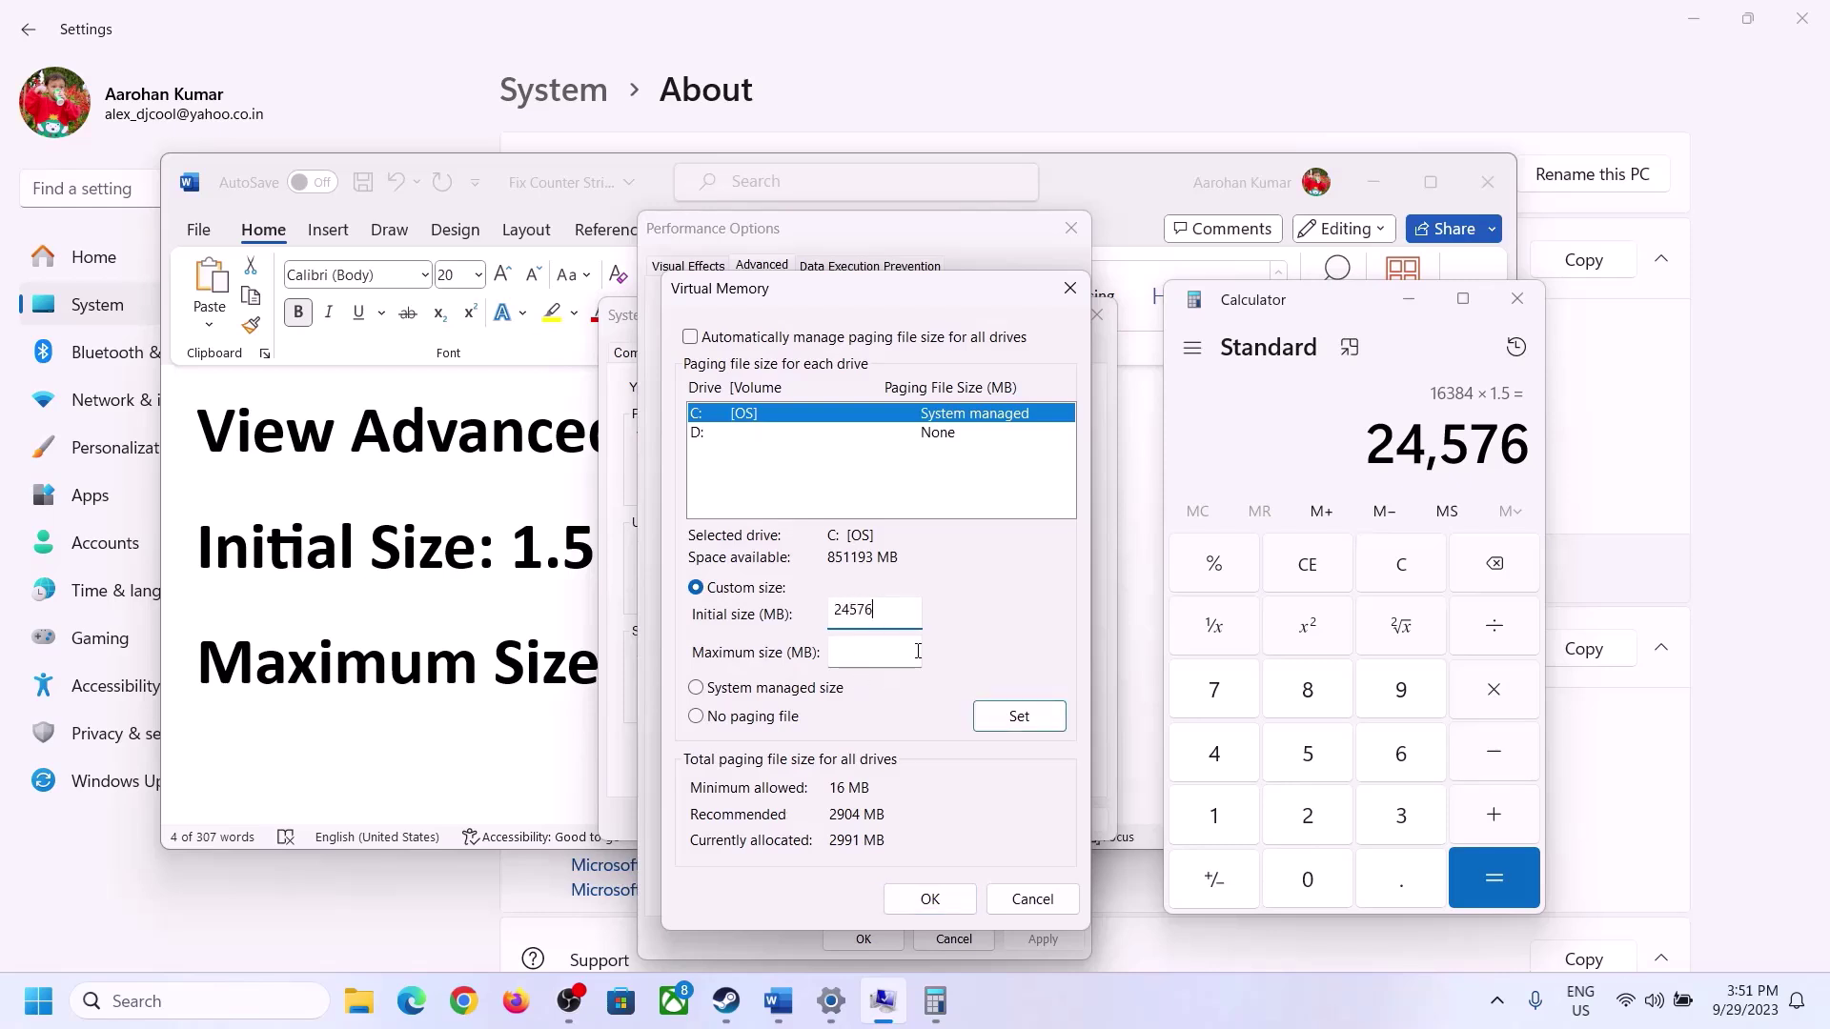
Check the maximum size formula in the Word document and the installed RAM in Windows Settings, with Calculator cleared for a new calculation
click(916, 651)
click(529, 673)
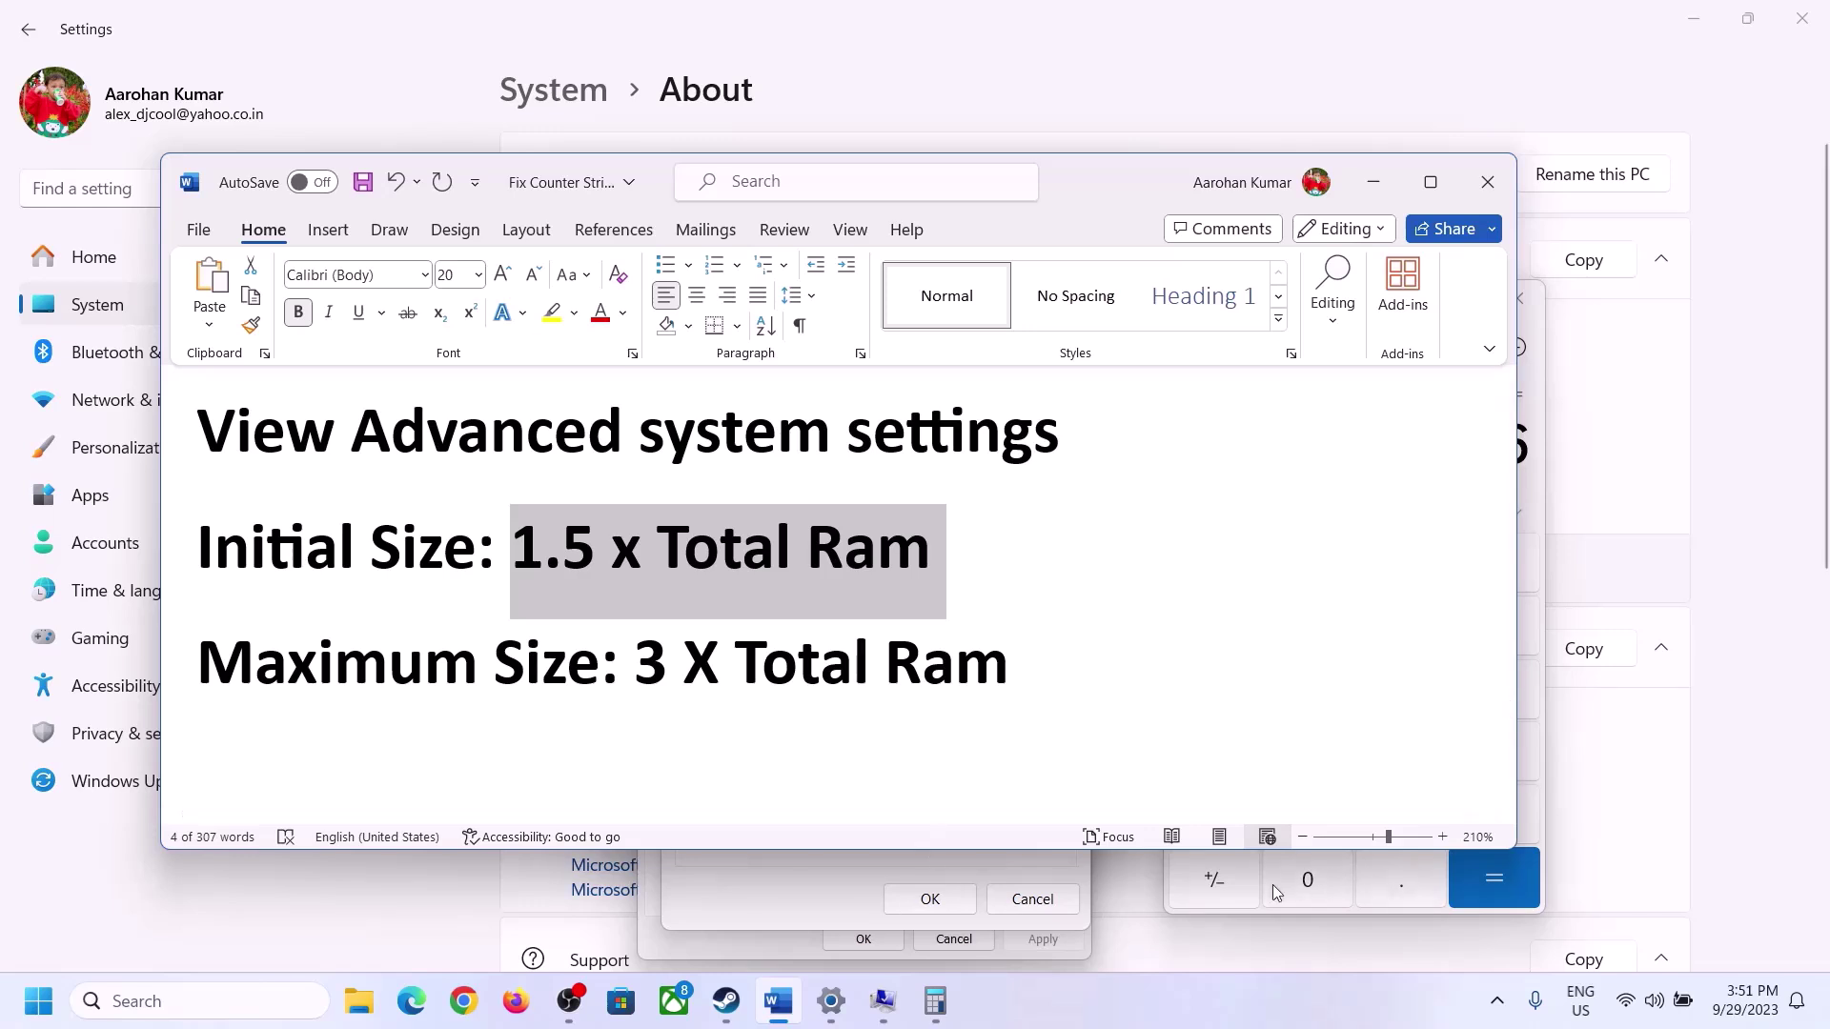
click(1536, 494)
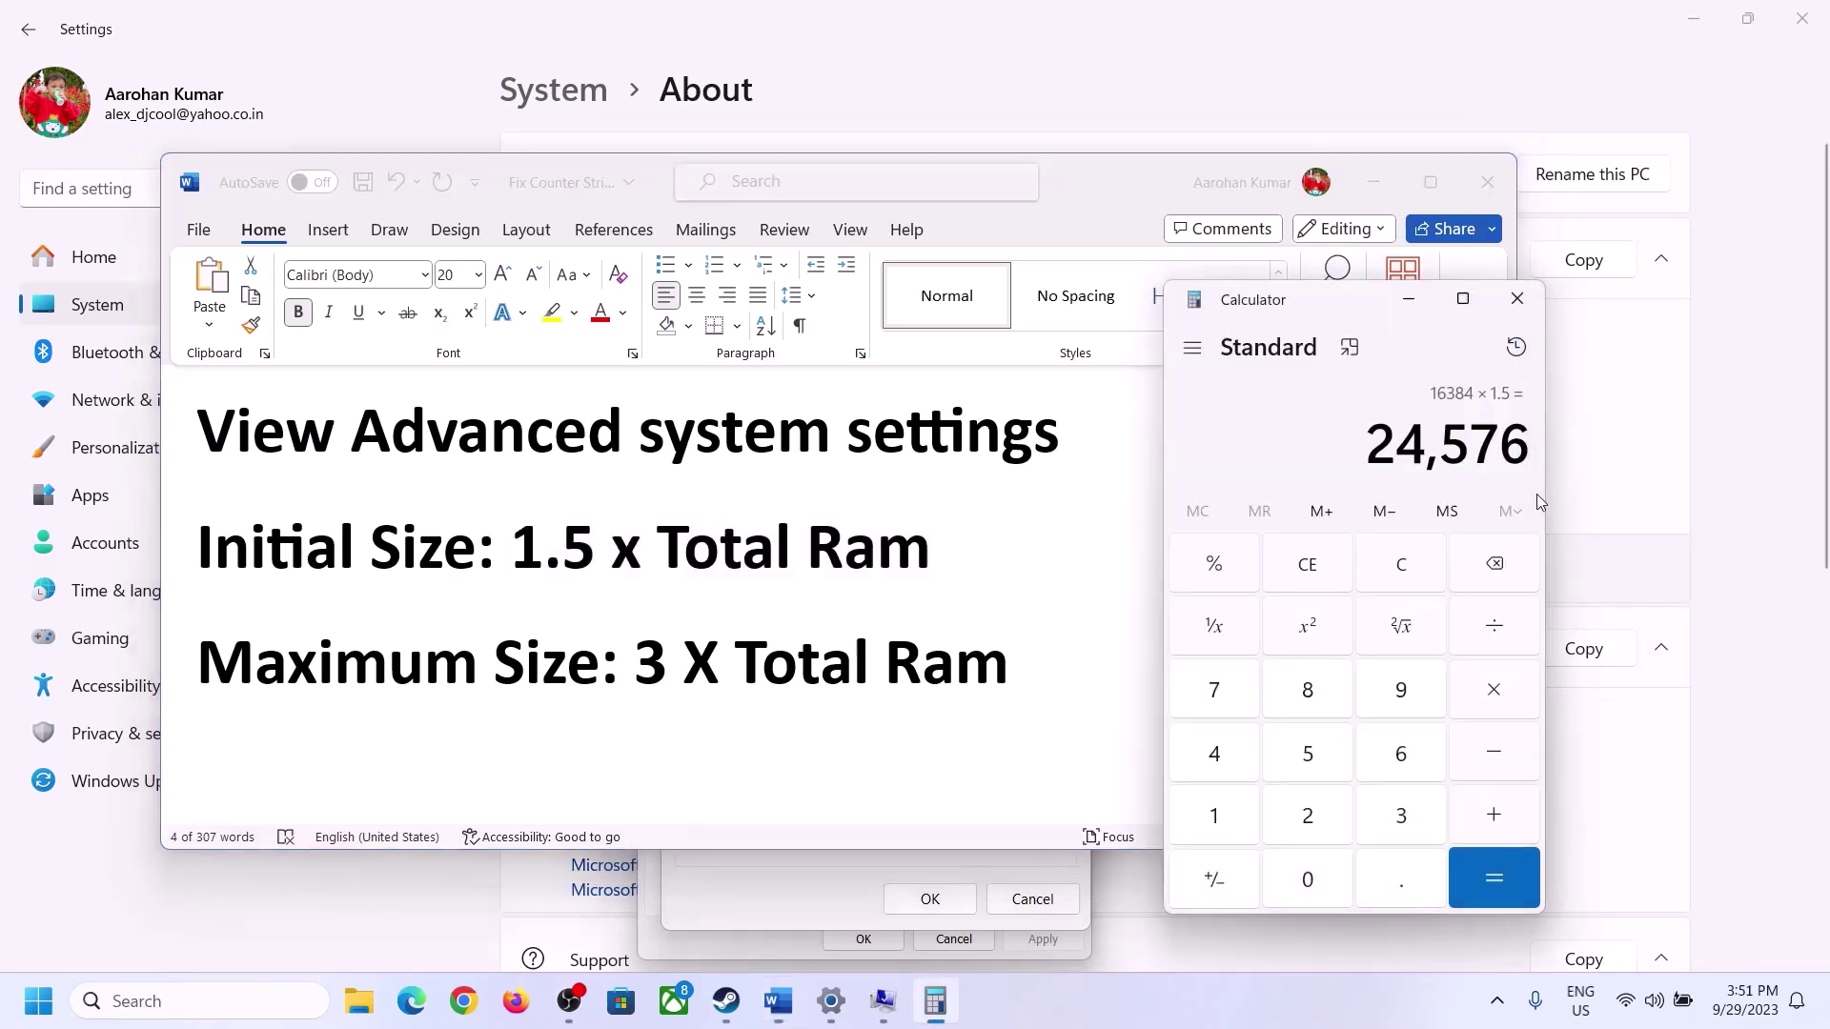
click(1418, 569)
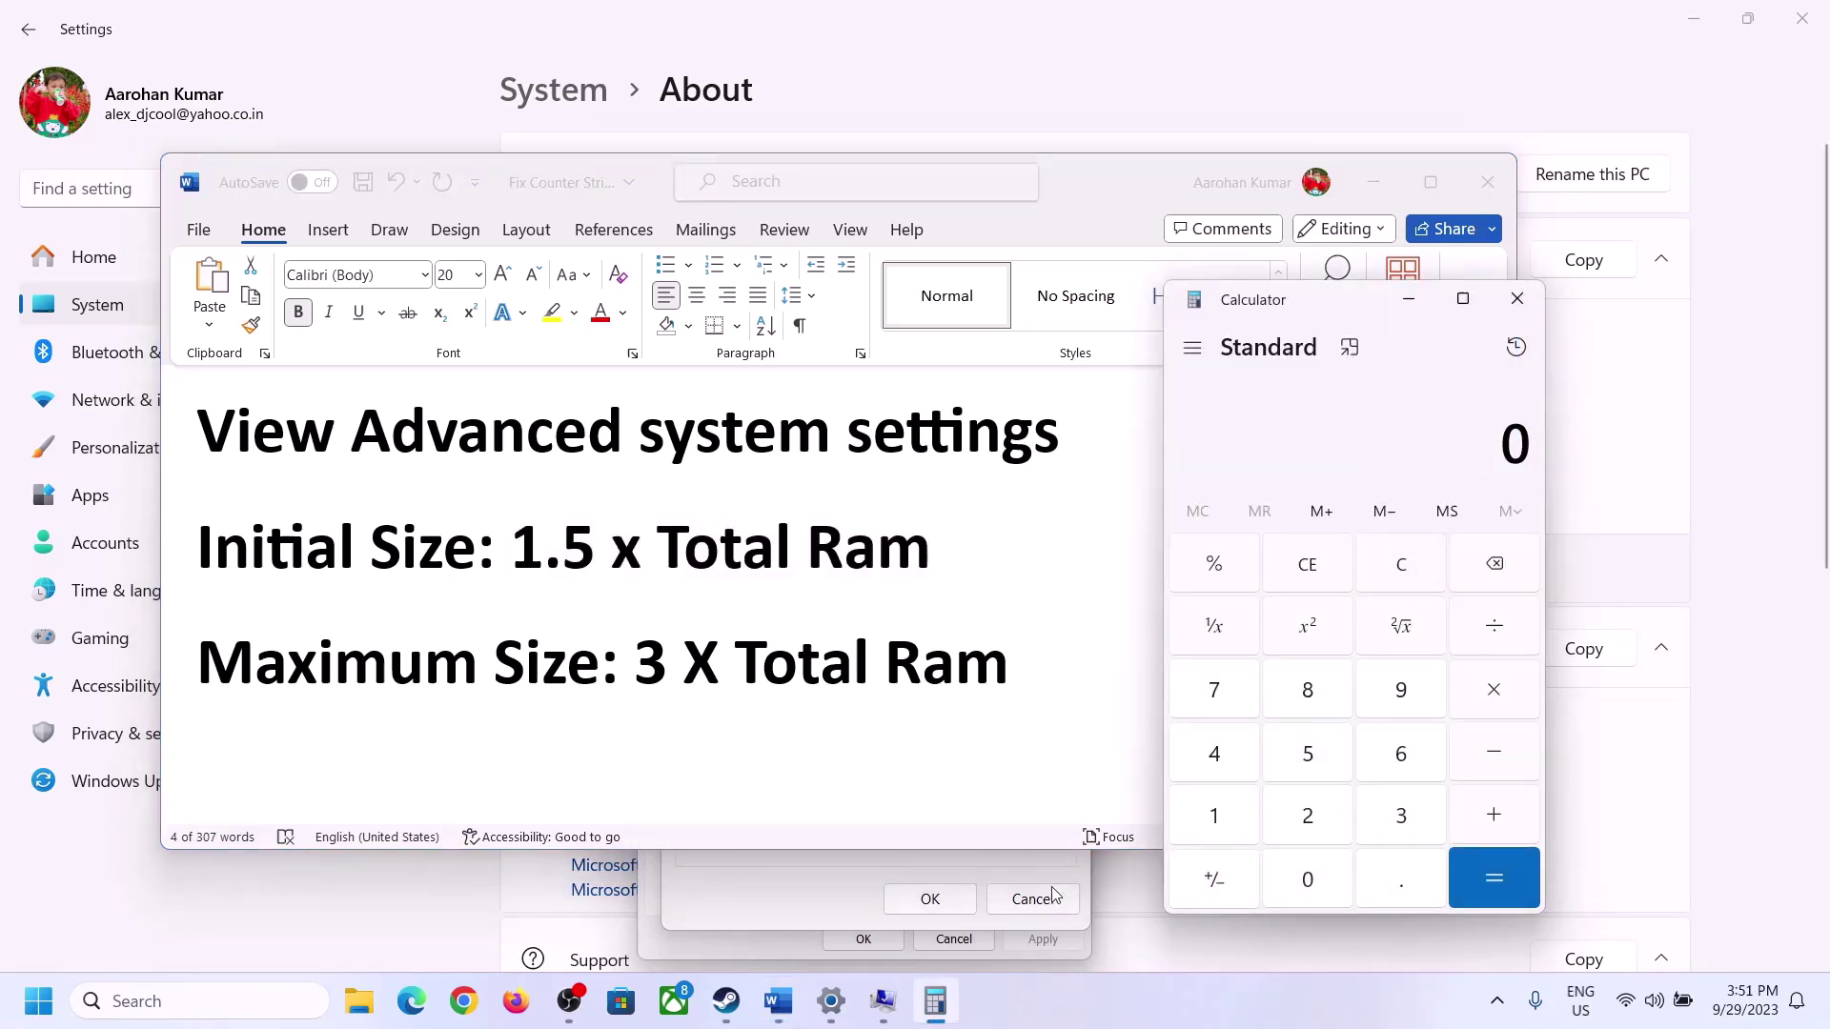
click(845, 1015)
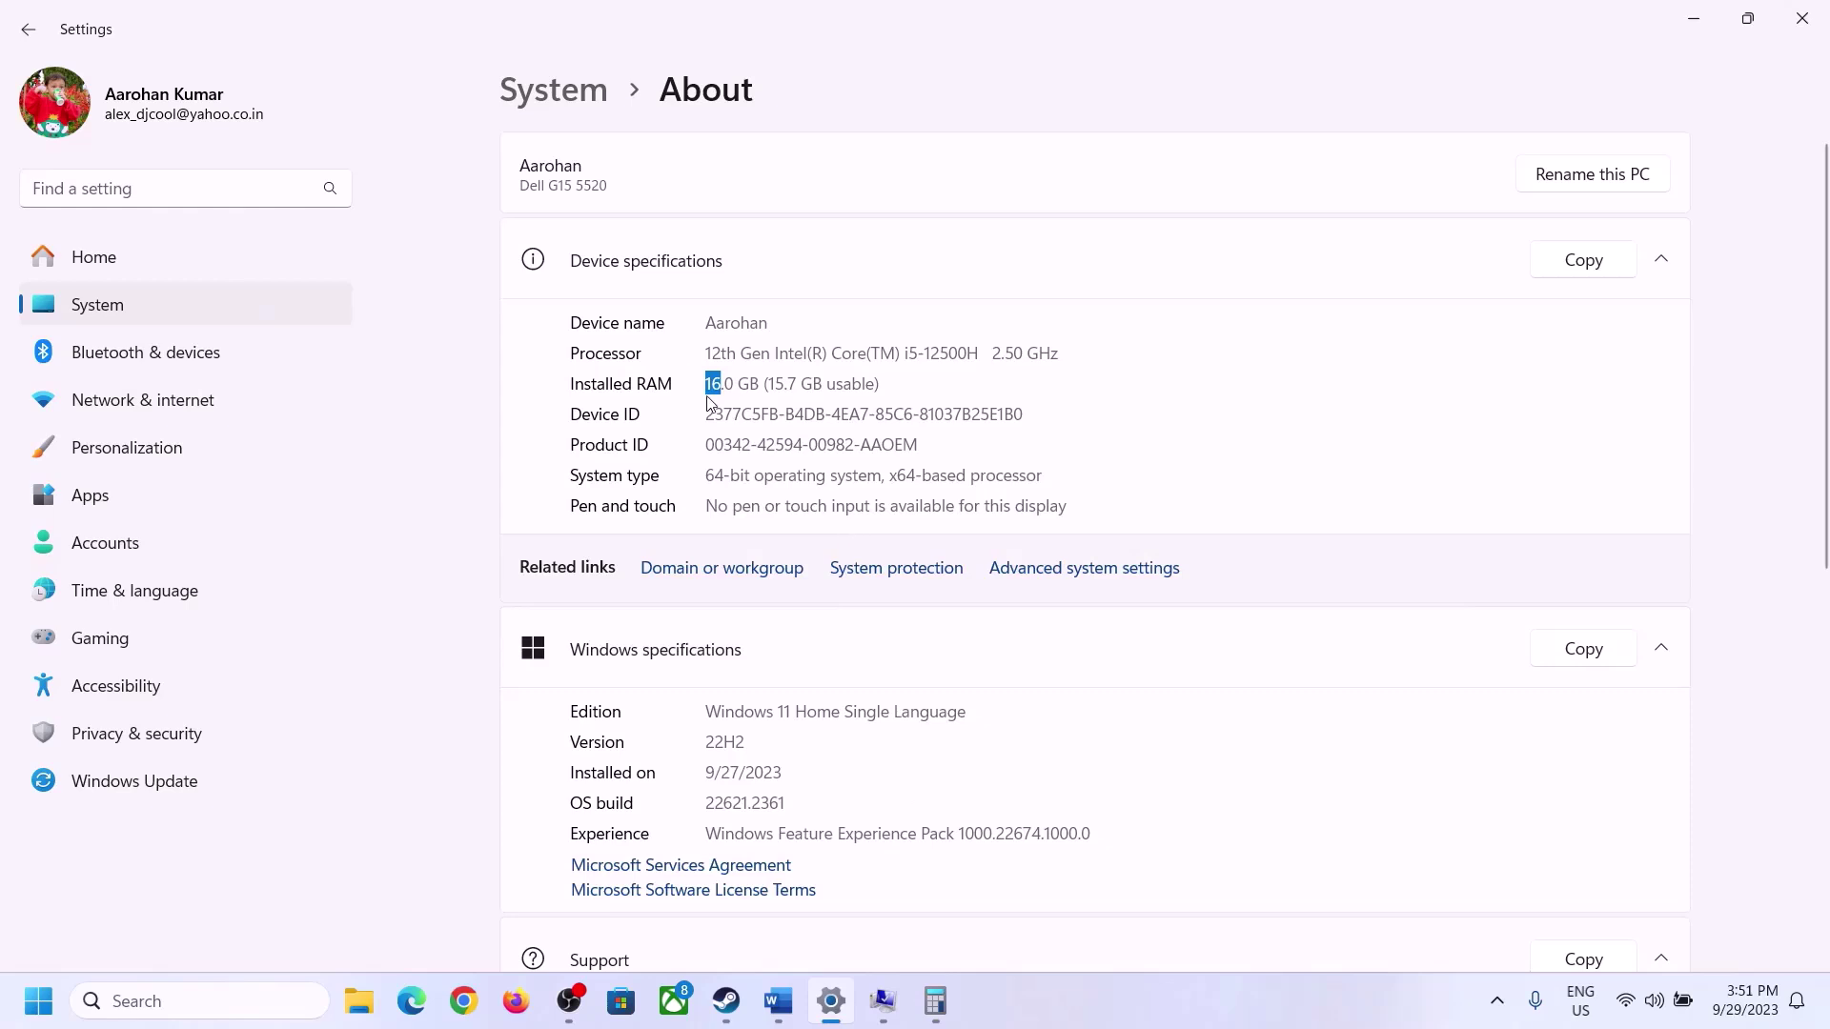
click(936, 986)
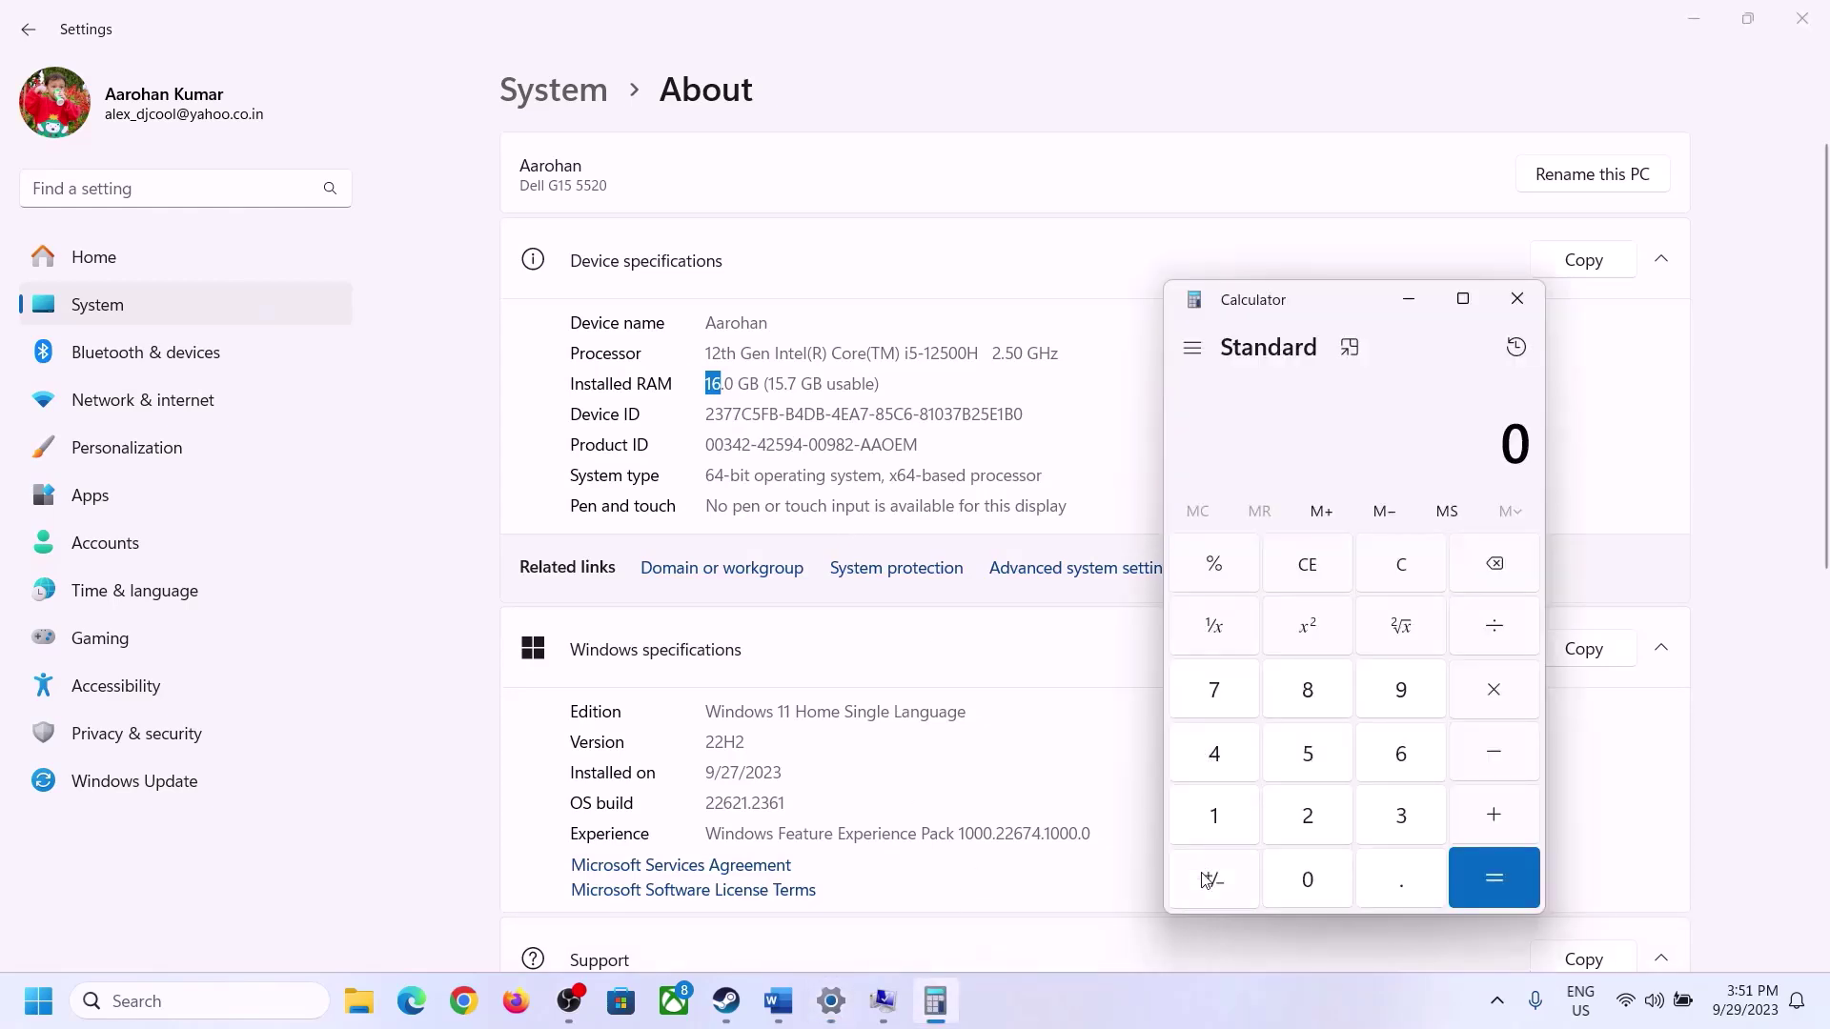
Calculate 16 × 1024 again as the basis for the maximum paging file size
click(1235, 811)
click(1396, 756)
click(1490, 693)
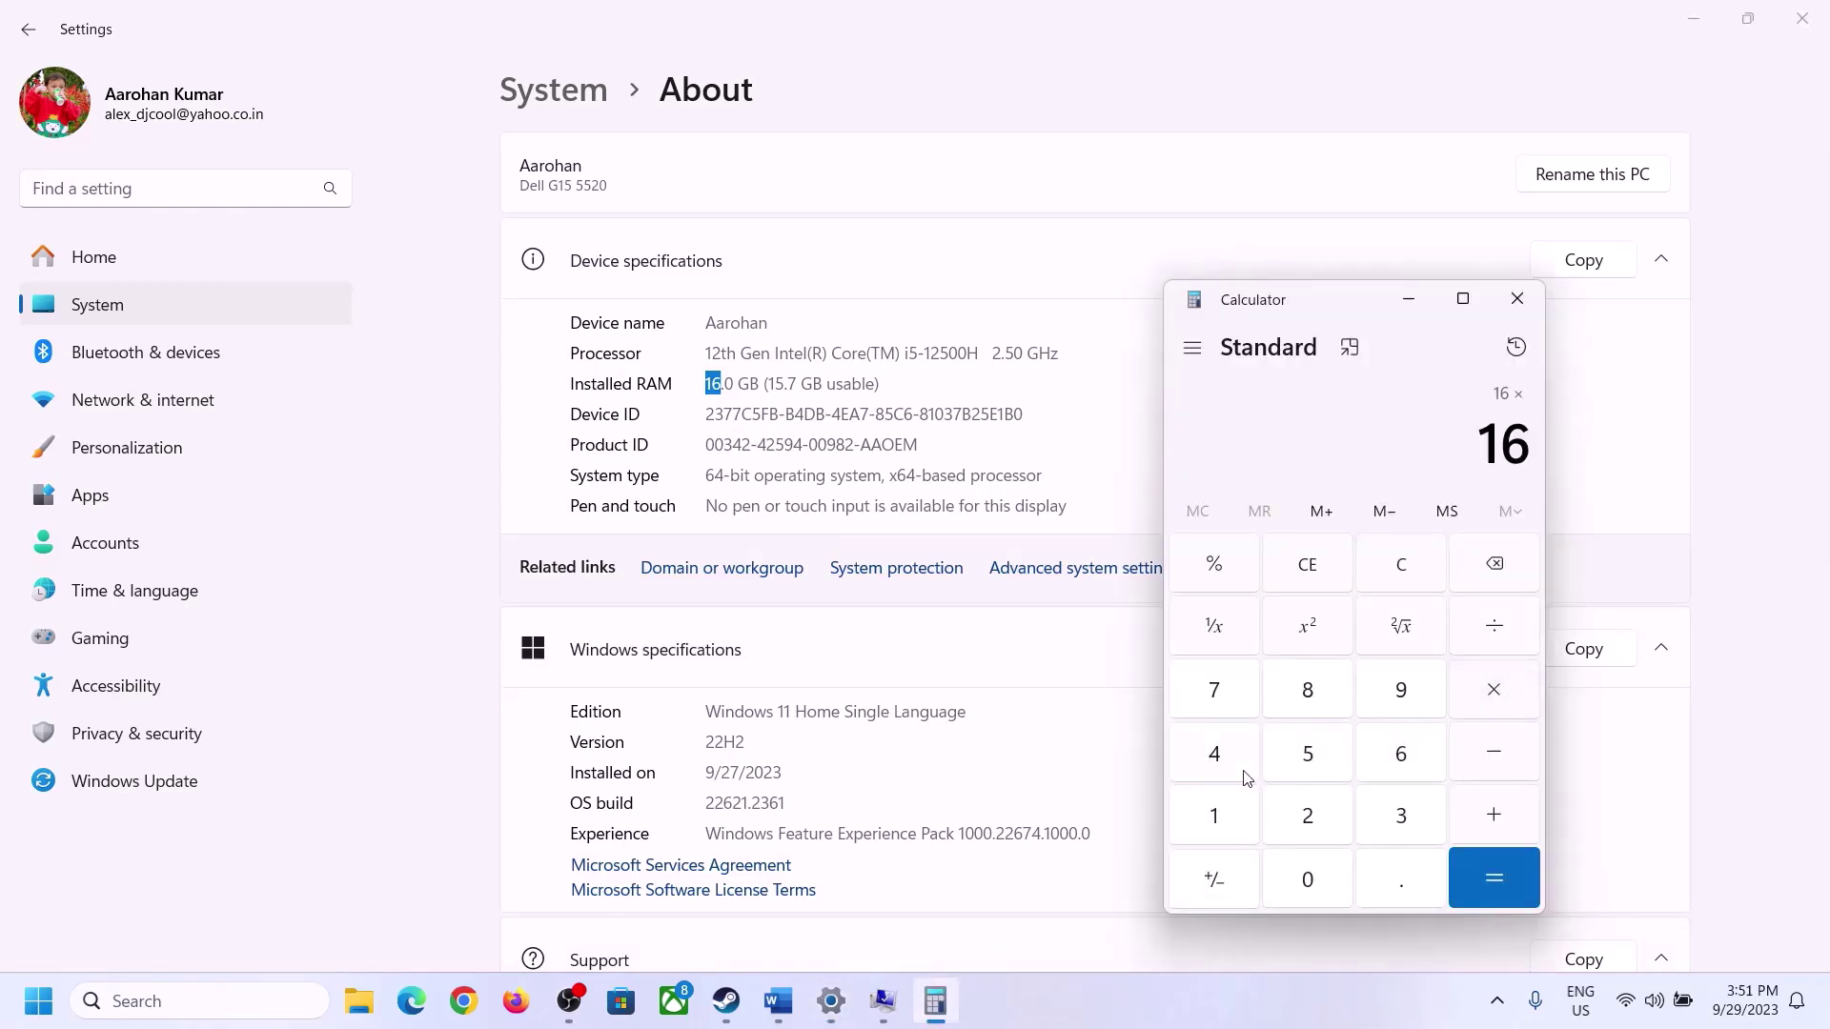
click(1228, 810)
click(1294, 872)
click(1303, 818)
click(1214, 750)
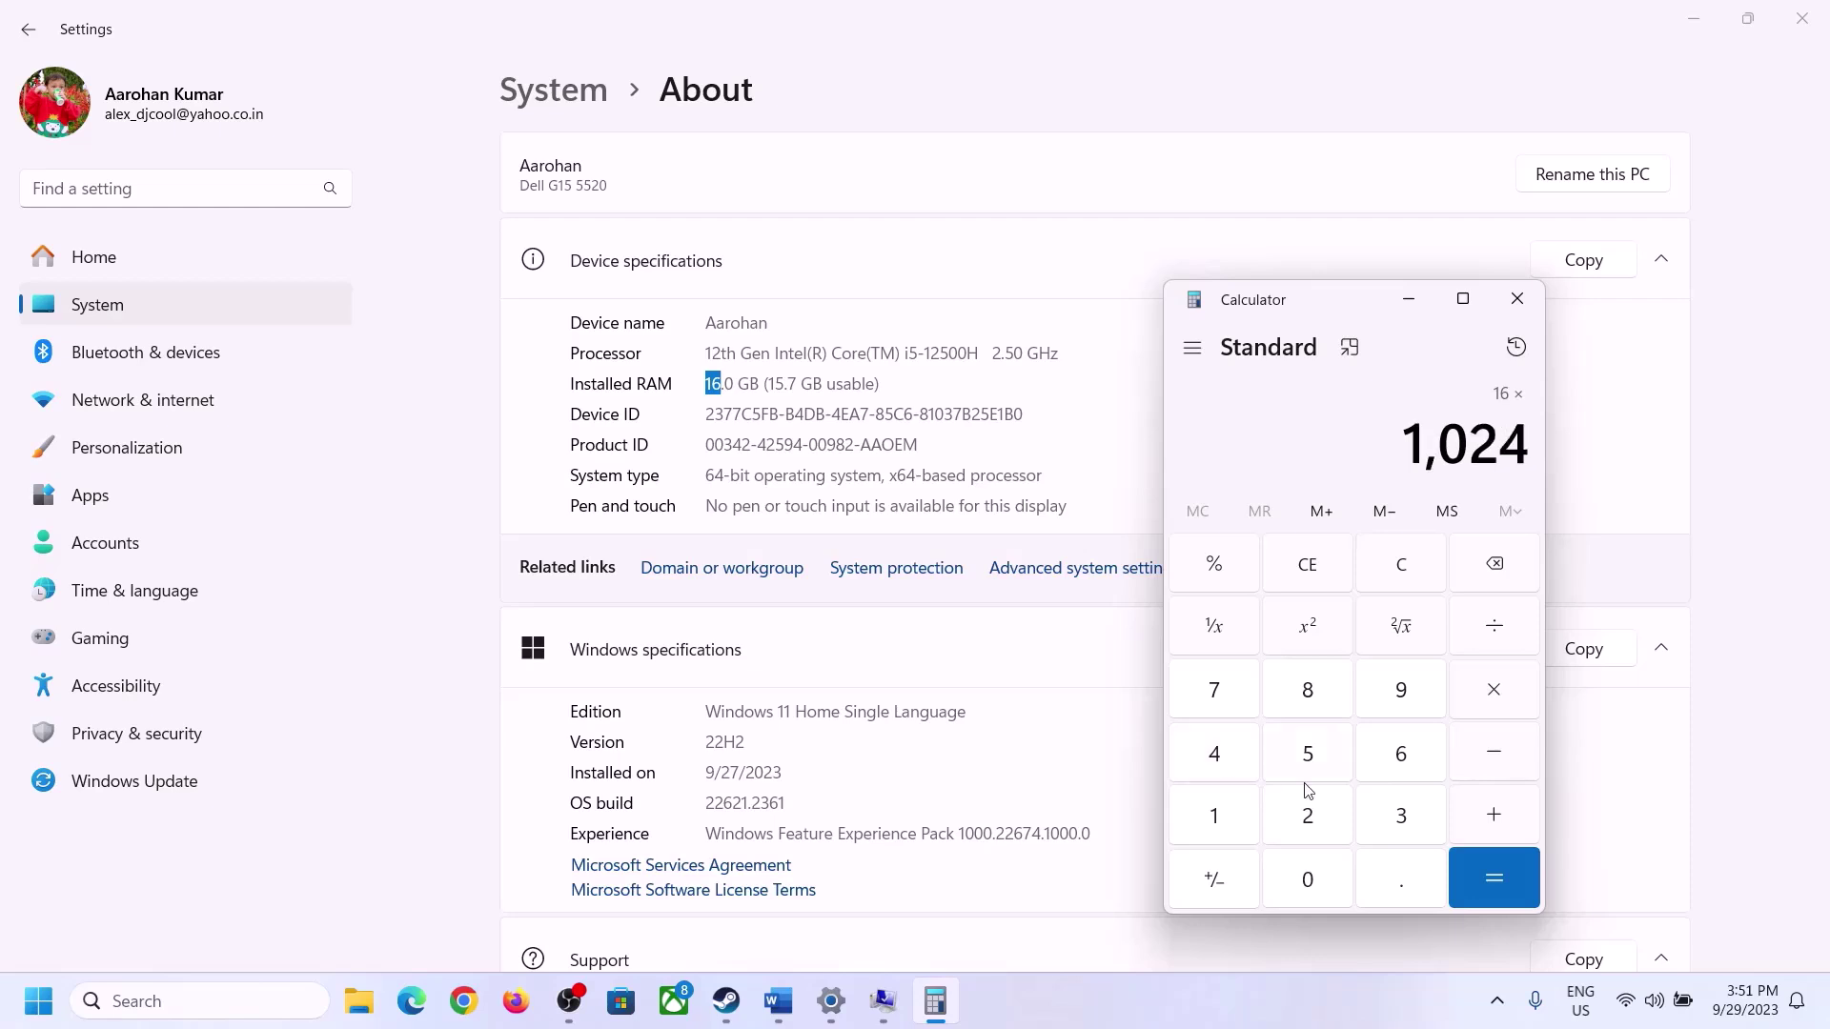
click(1478, 889)
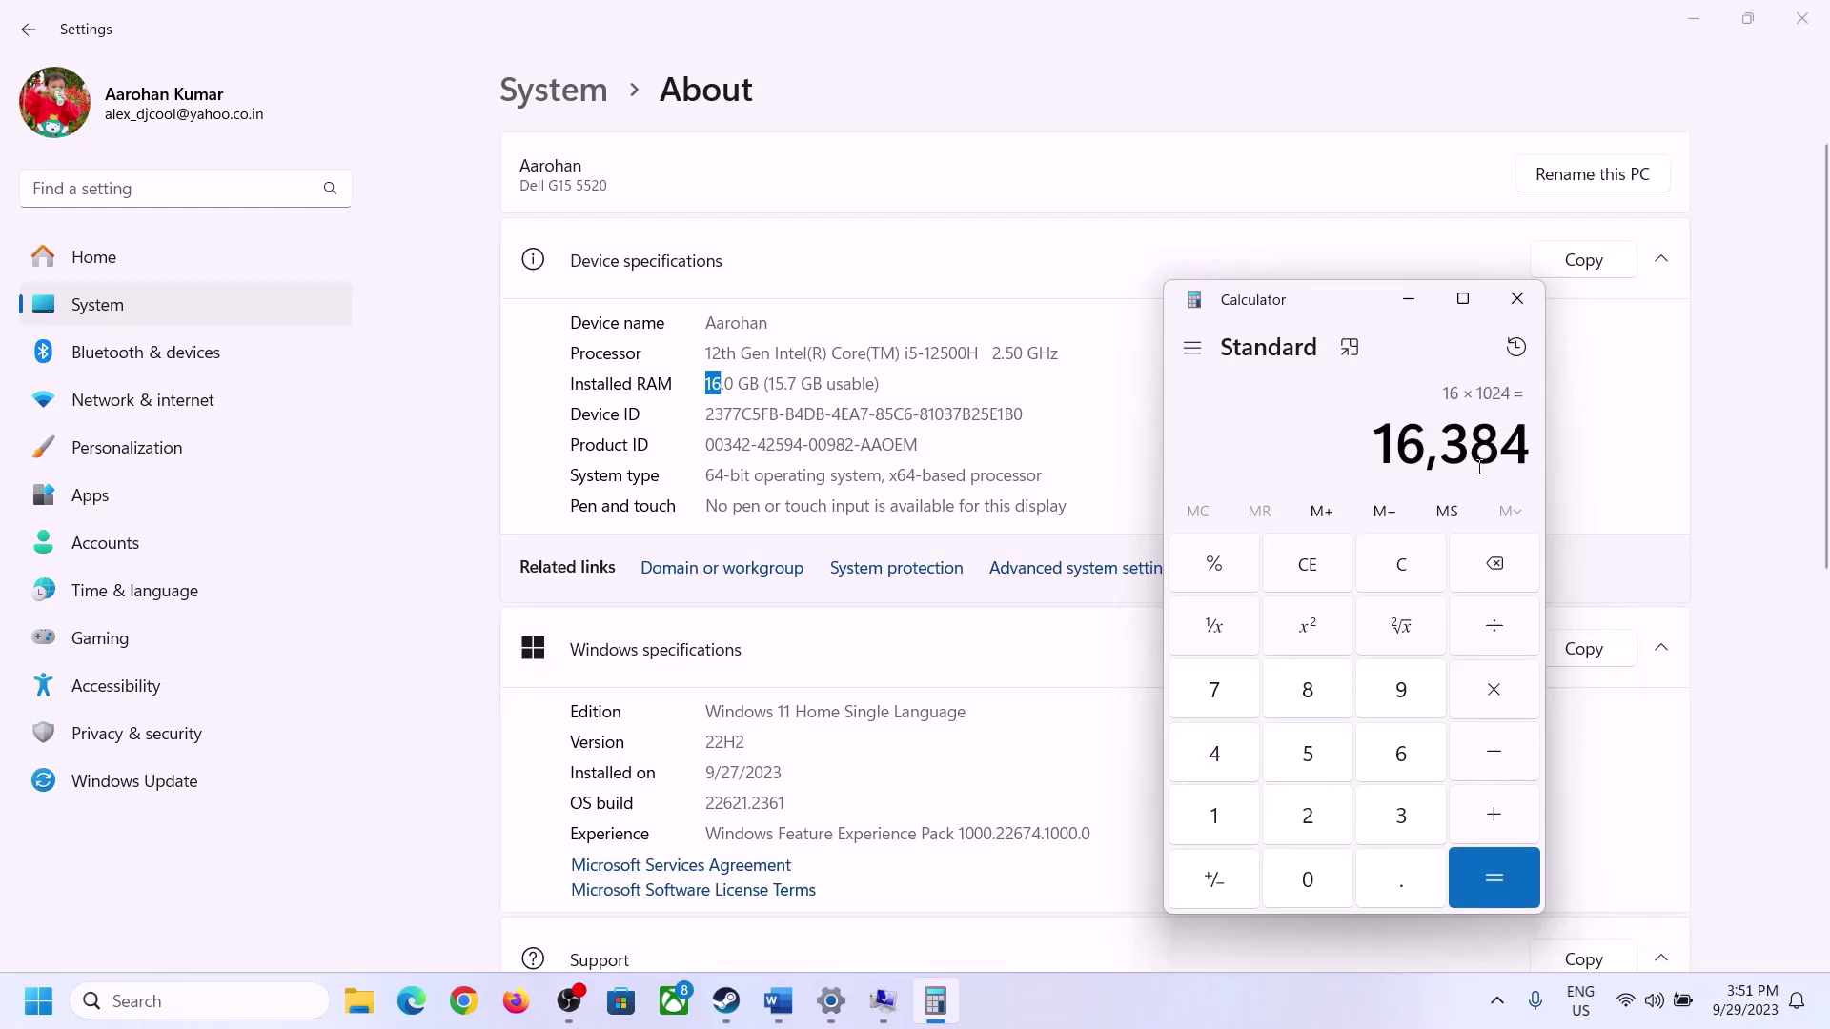
Recheck the maximum size formula in the Word document and multiply the RAM in MB by 3 in Calculator
click(779, 1001)
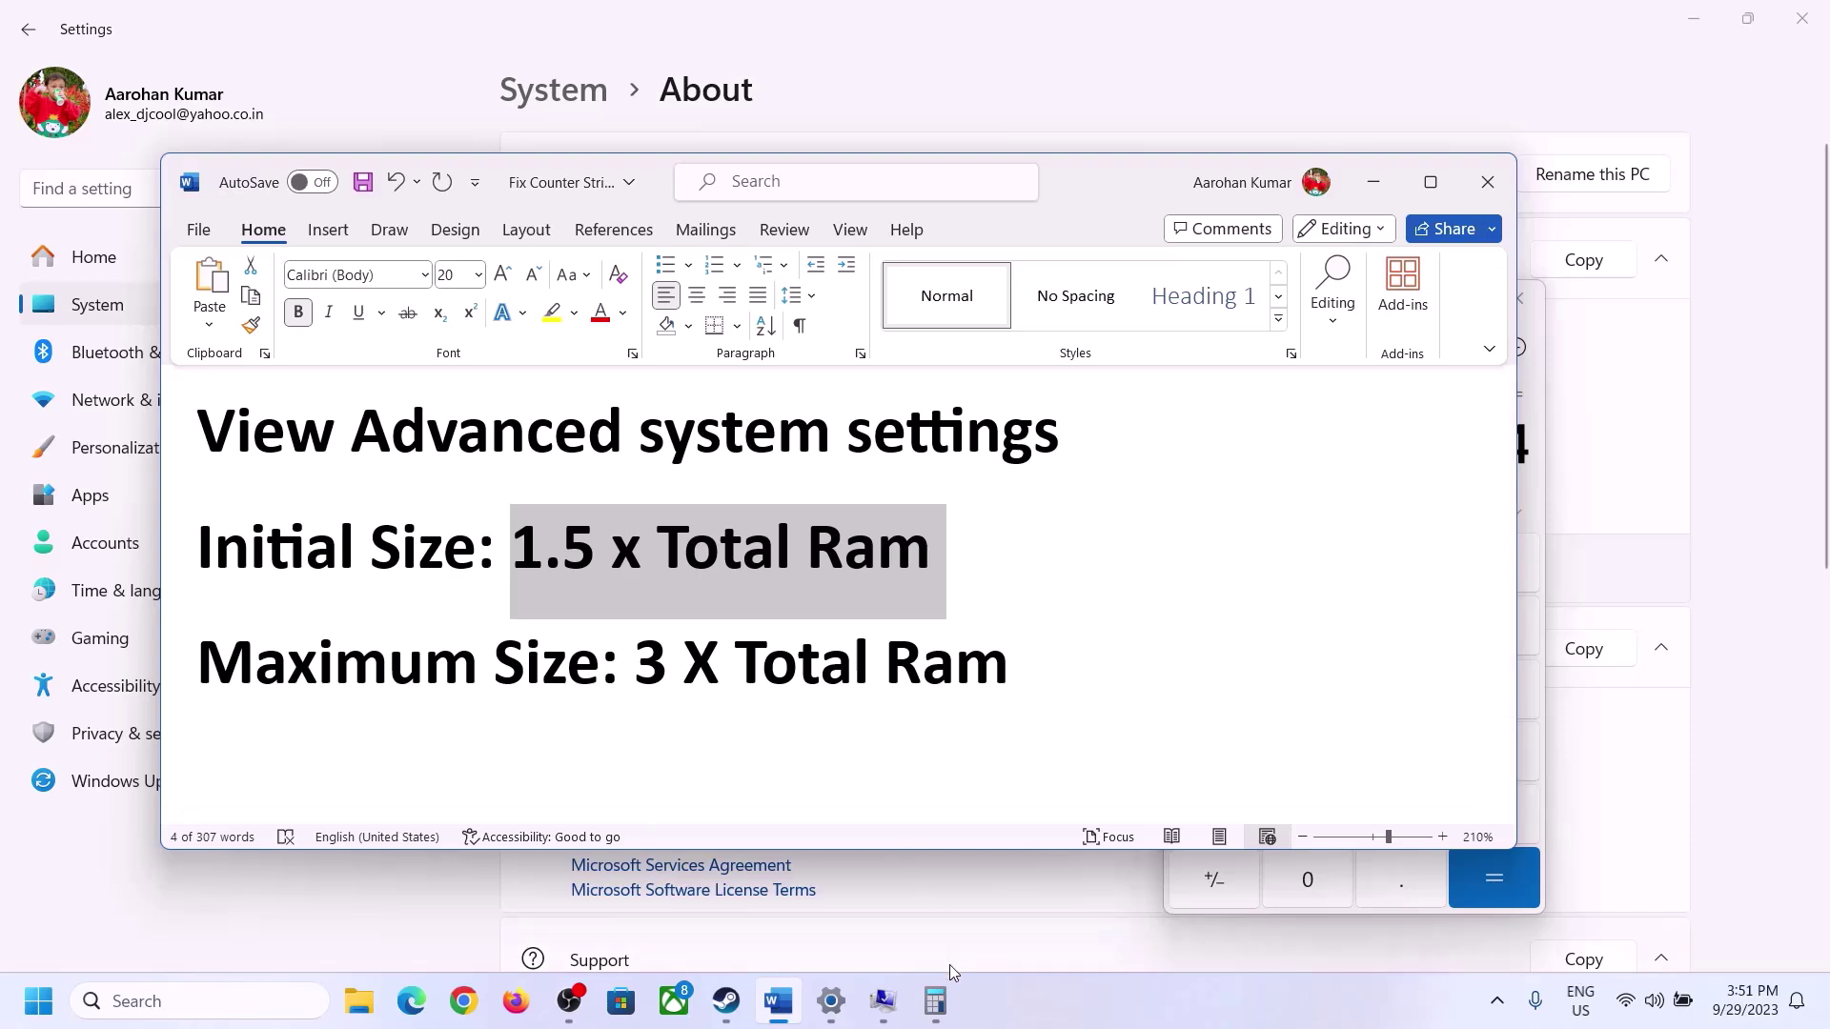
click(935, 1001)
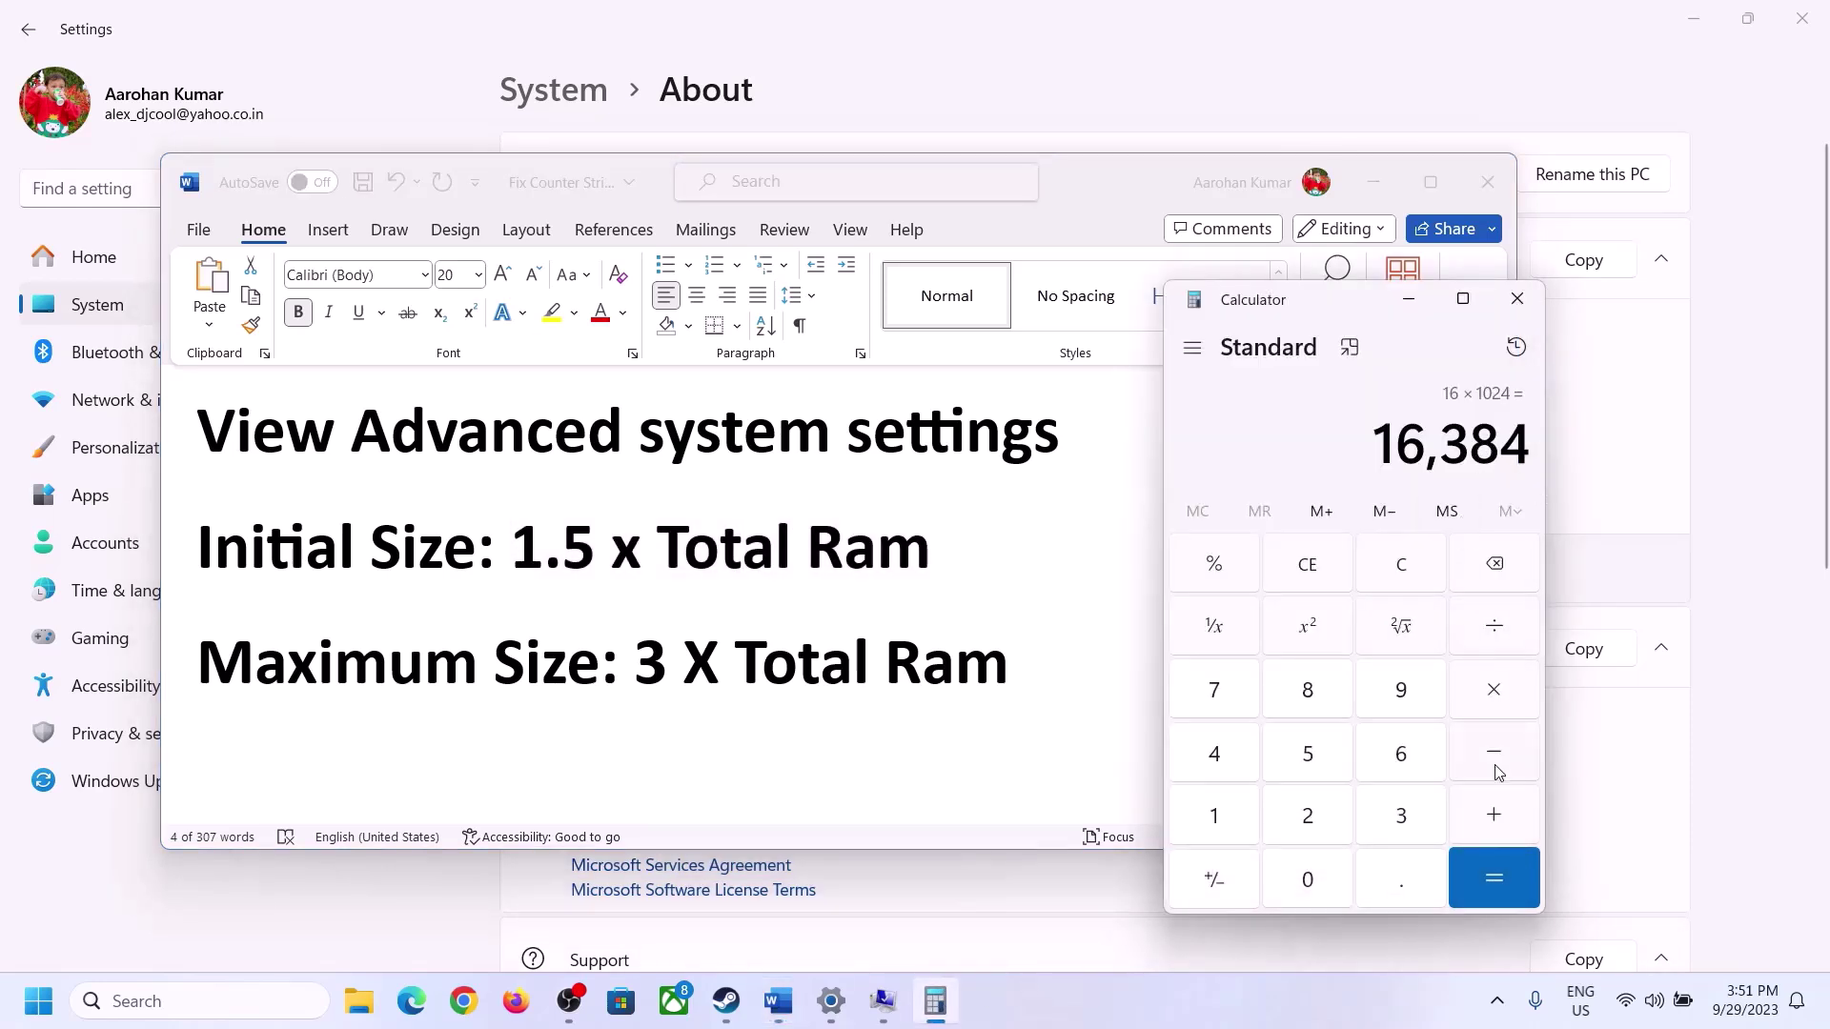
click(1492, 691)
click(1394, 816)
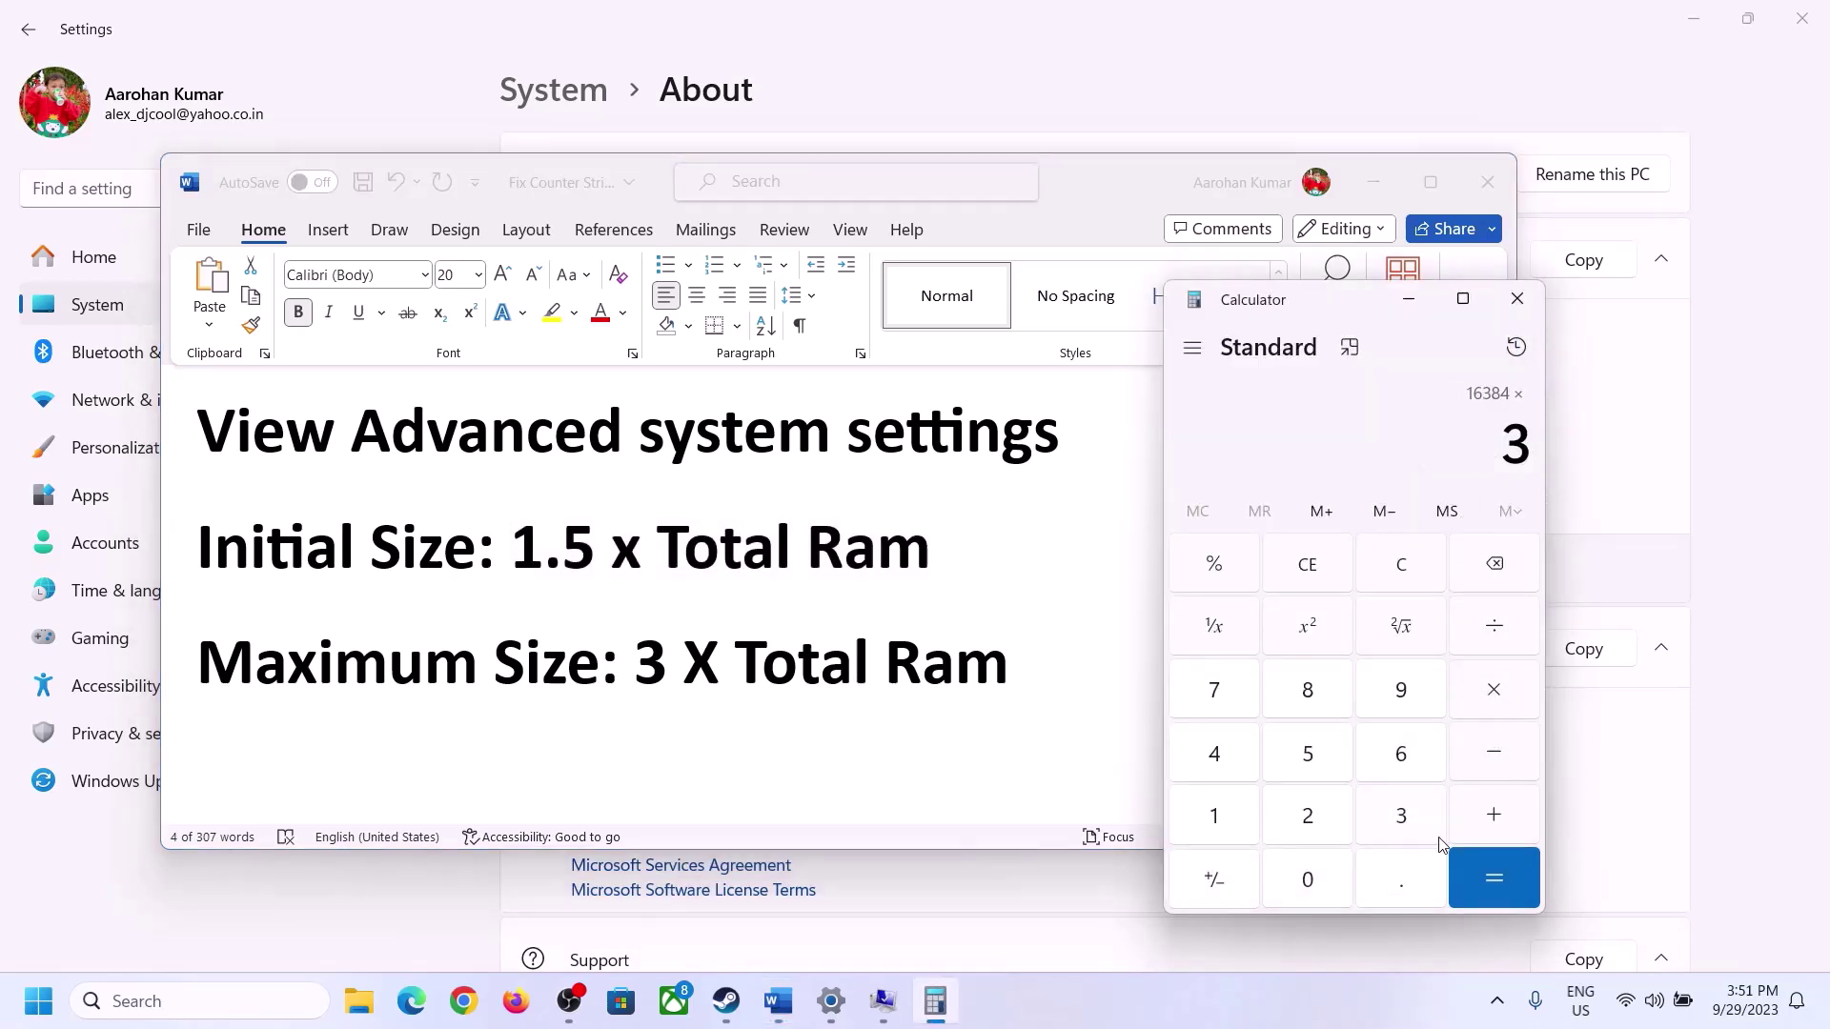
click(1504, 874)
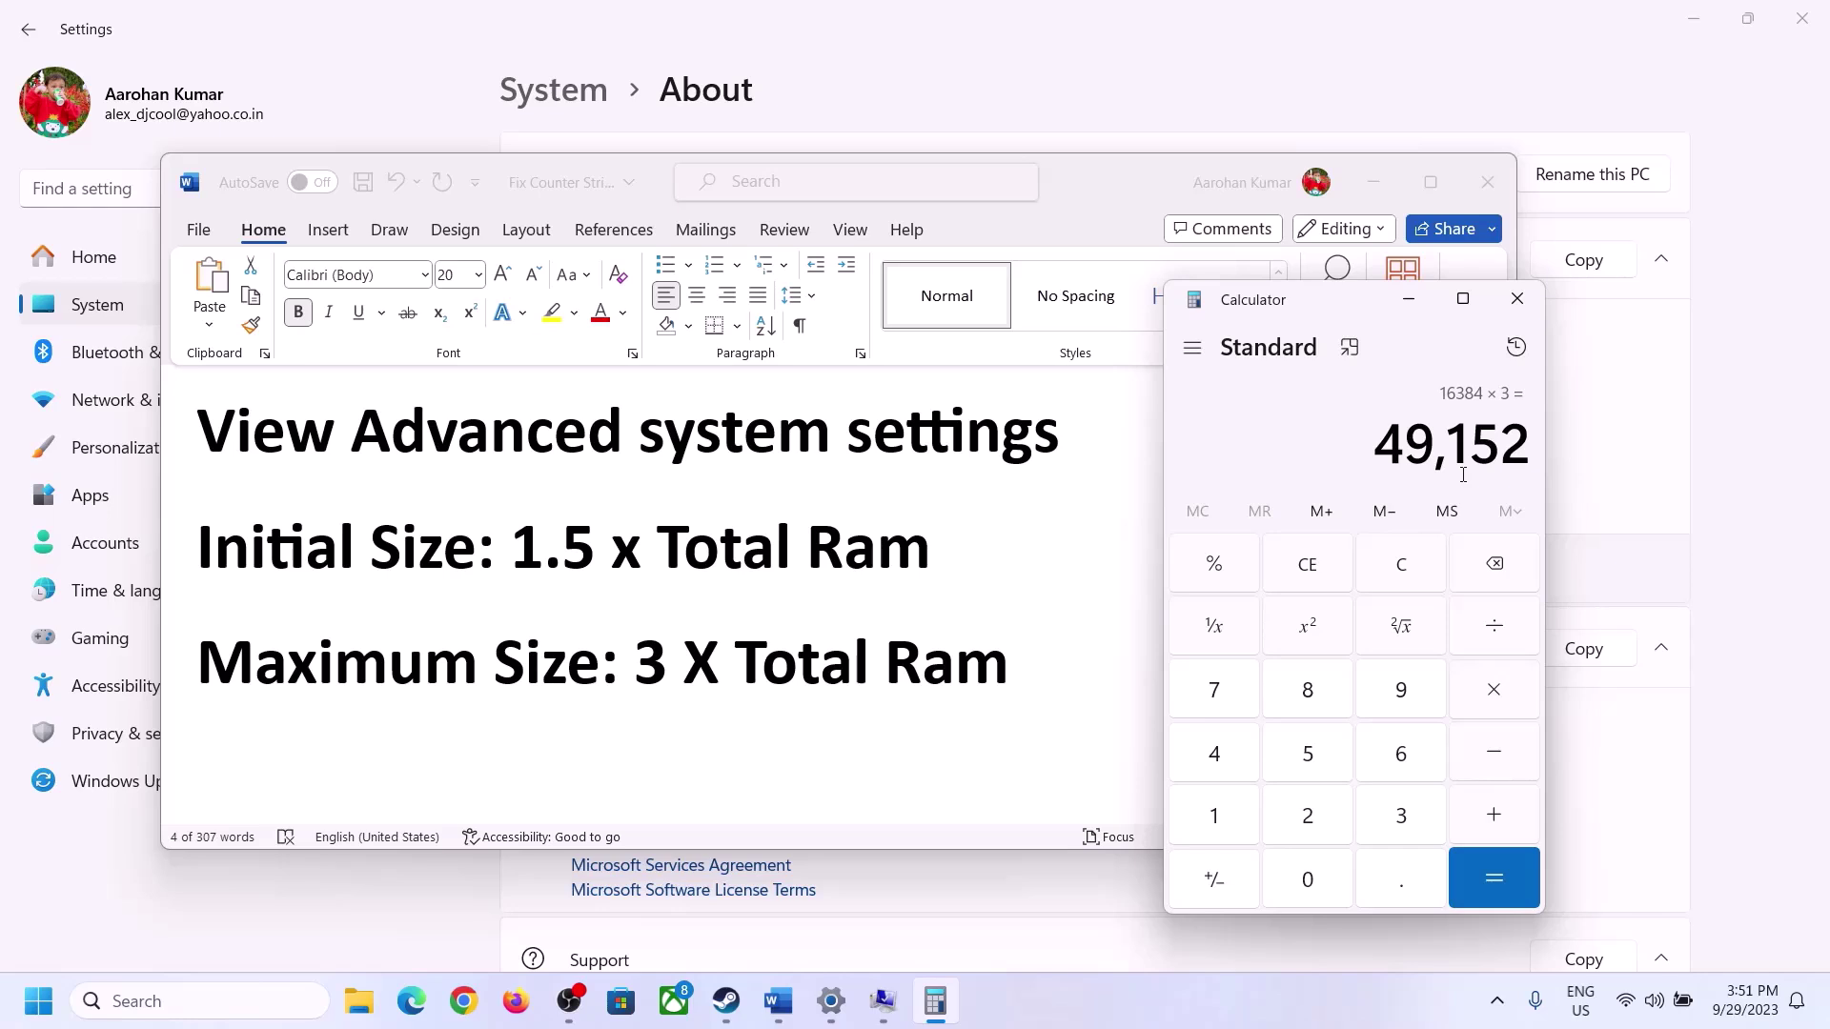
Set the maximum paging file size for drive C: to 49152 MB and apply the custom size
click(882, 1001)
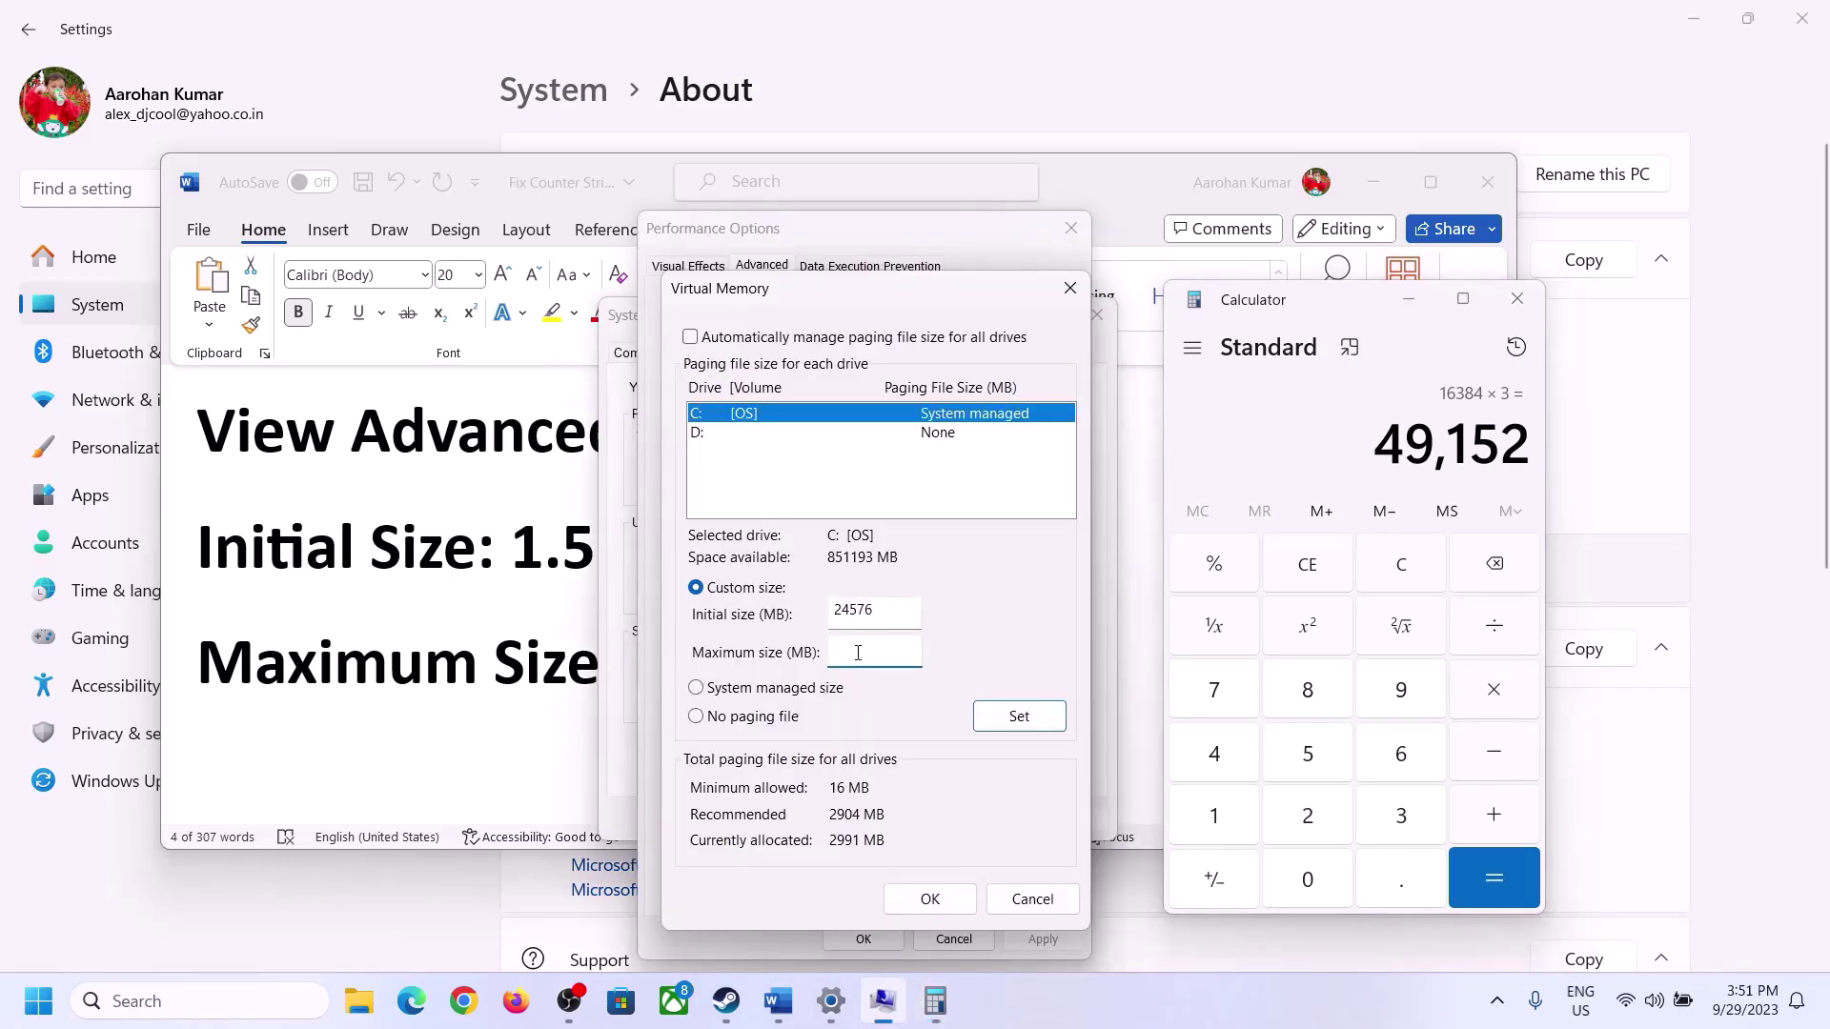
text(49152)
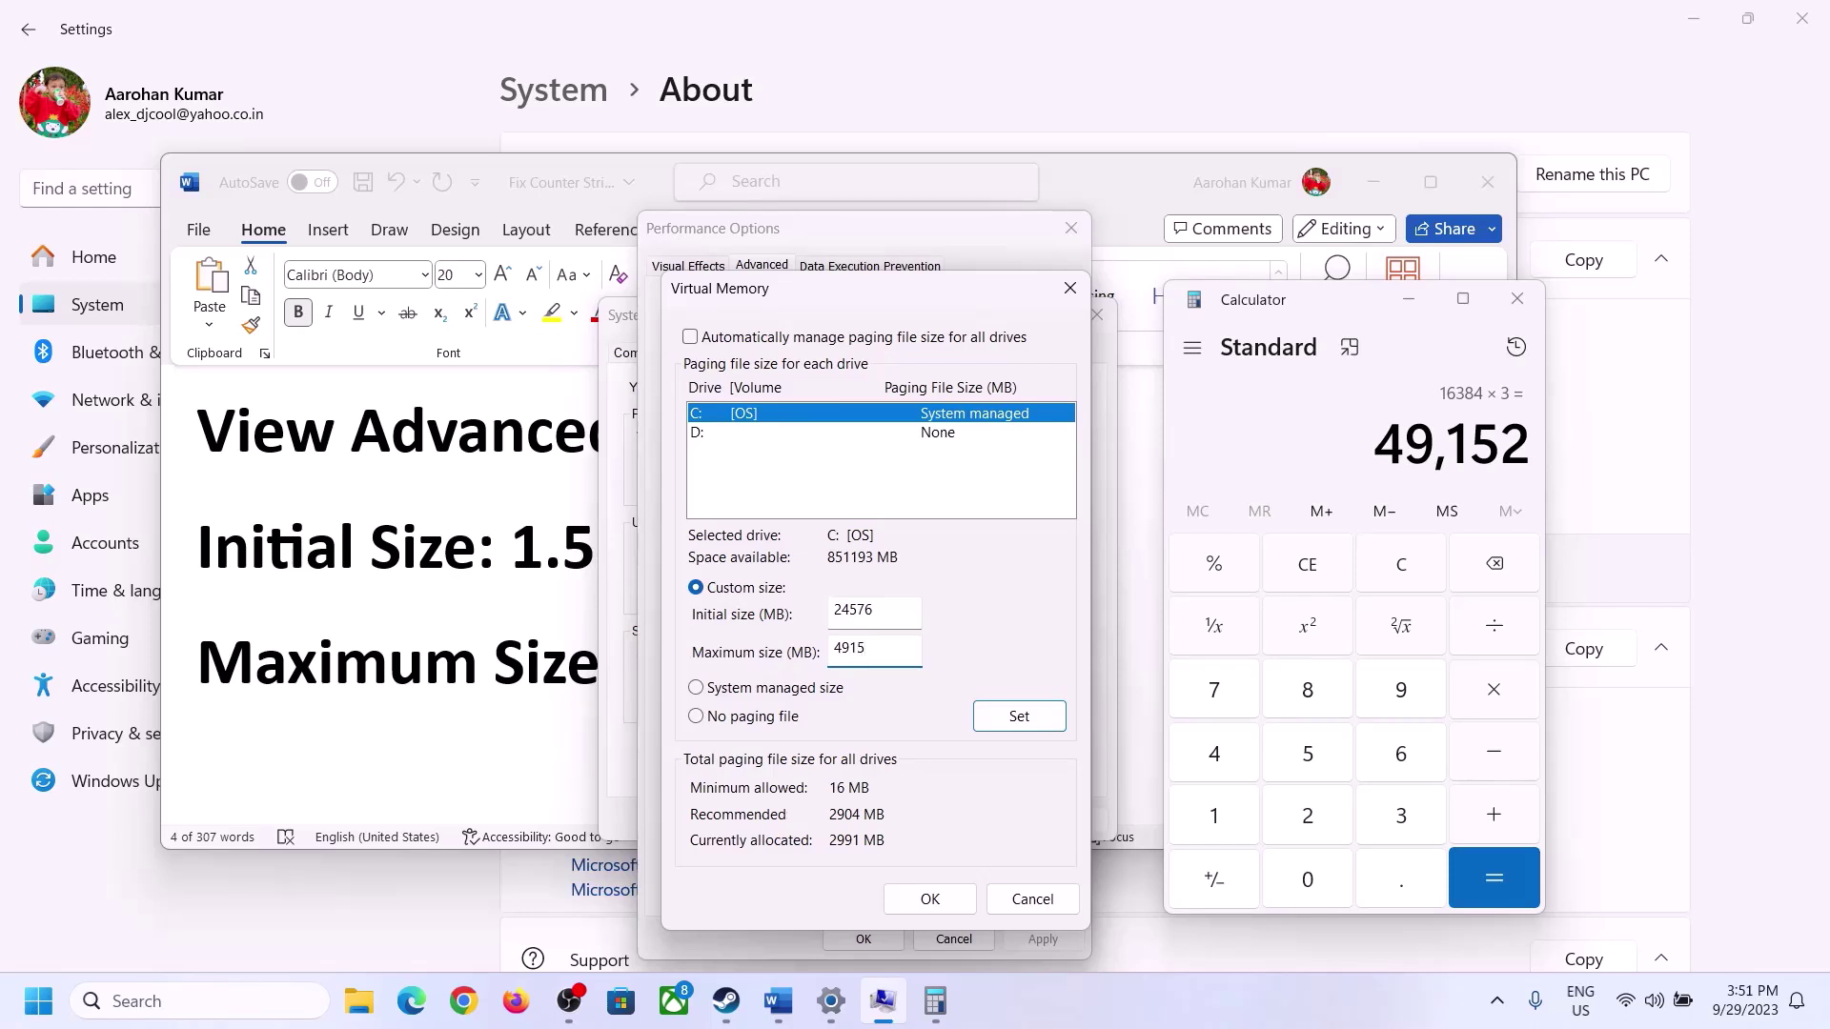
click(1019, 717)
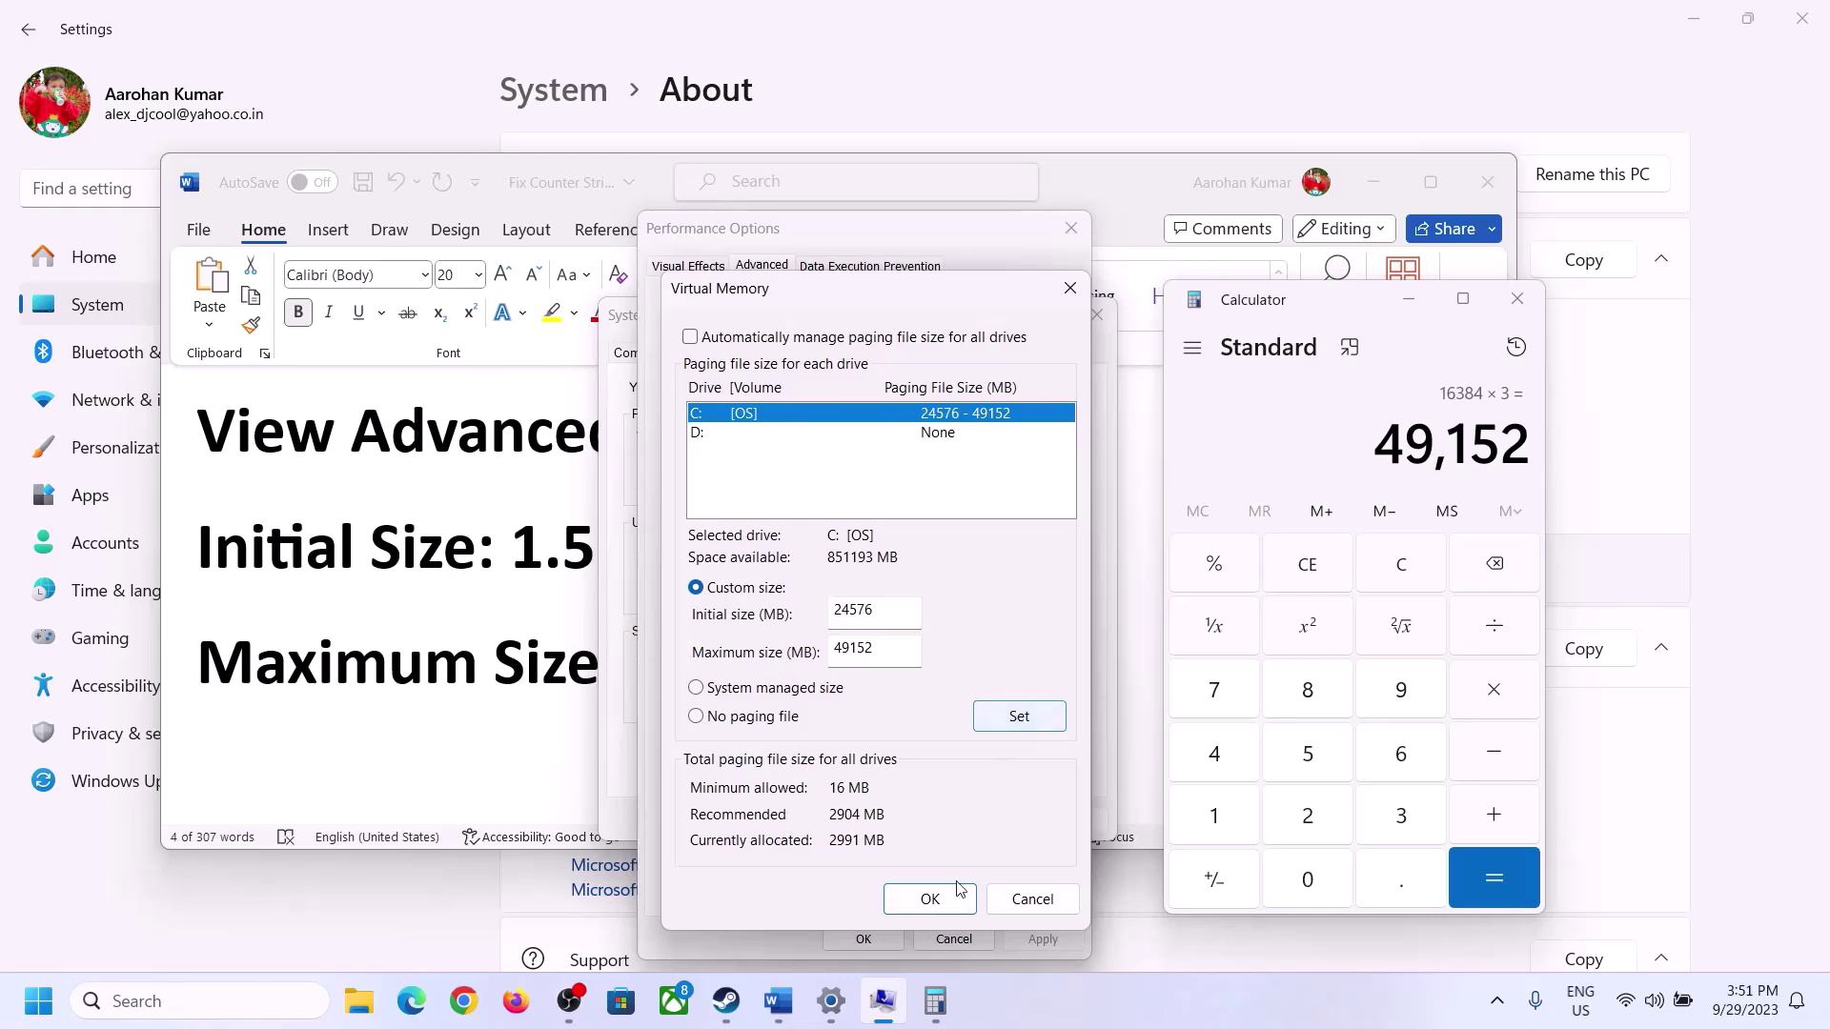
click(929, 899)
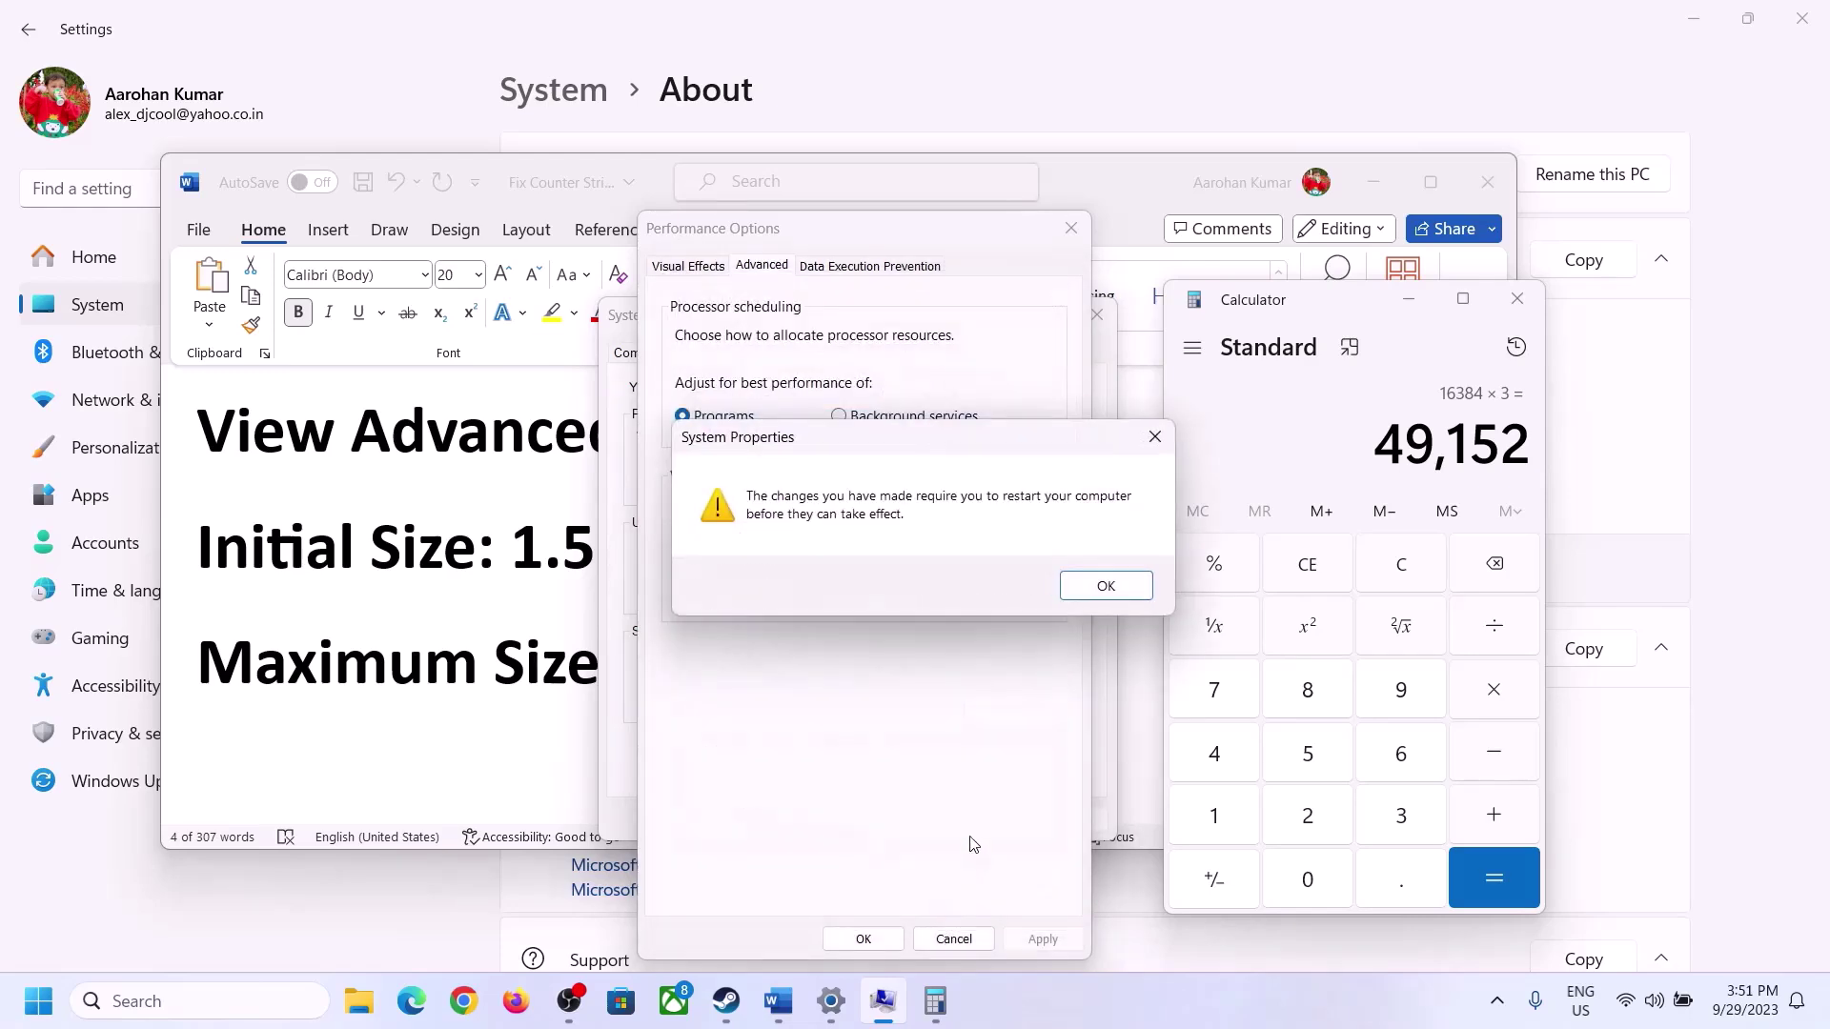
Acknowledge the restart notice, accept the changes in the remaining system dialogs, and dismiss the restart prompt without restarting
click(1134, 584)
click(1016, 941)
click(862, 939)
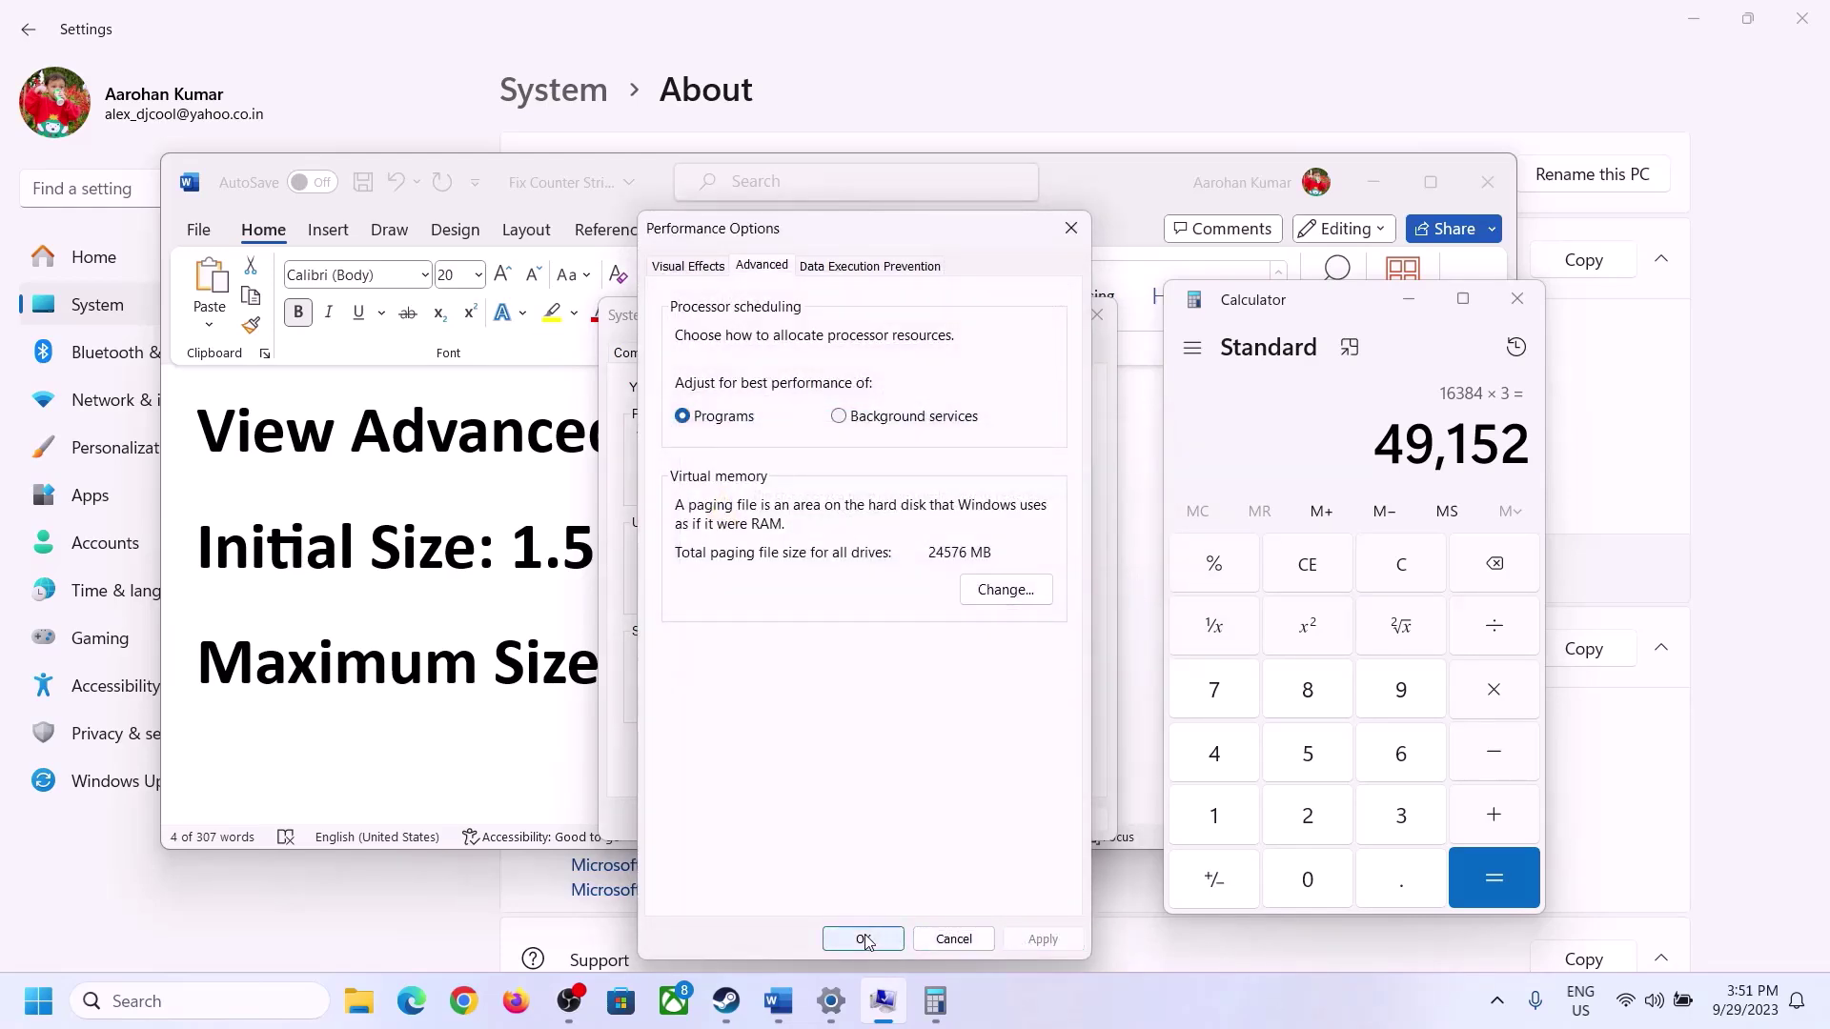
click(867, 818)
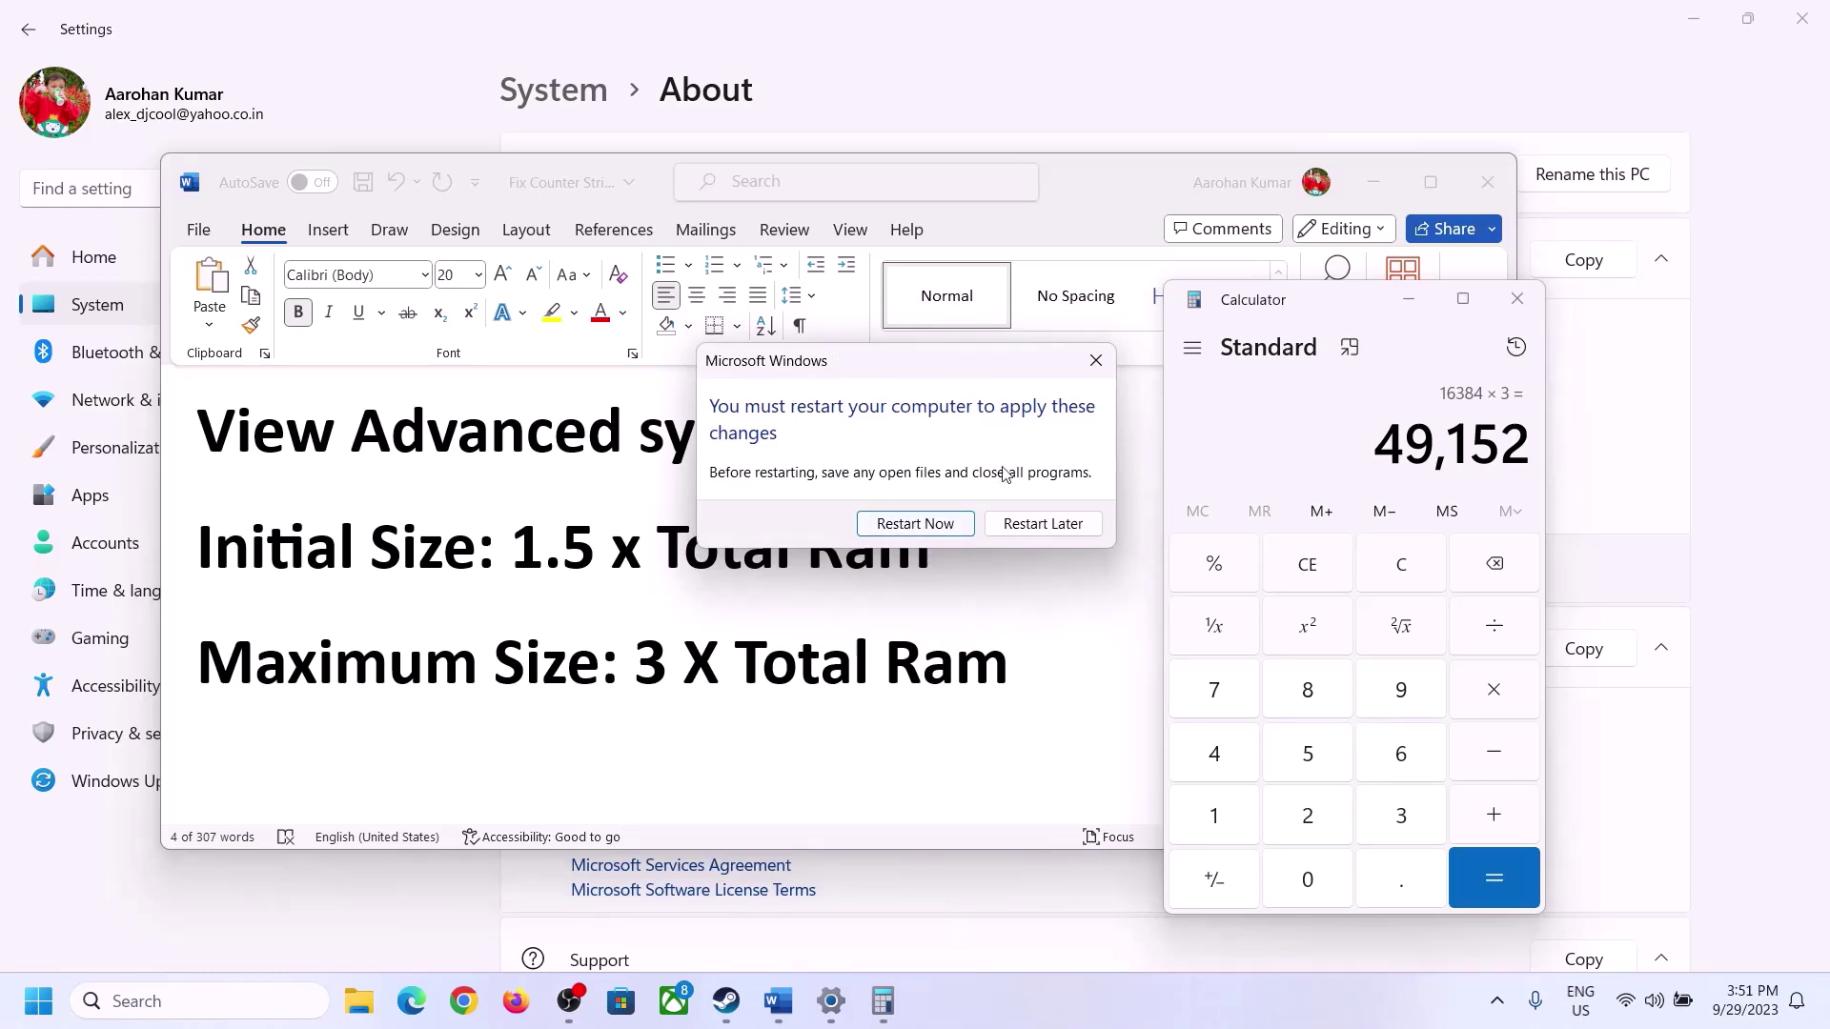
click(1096, 363)
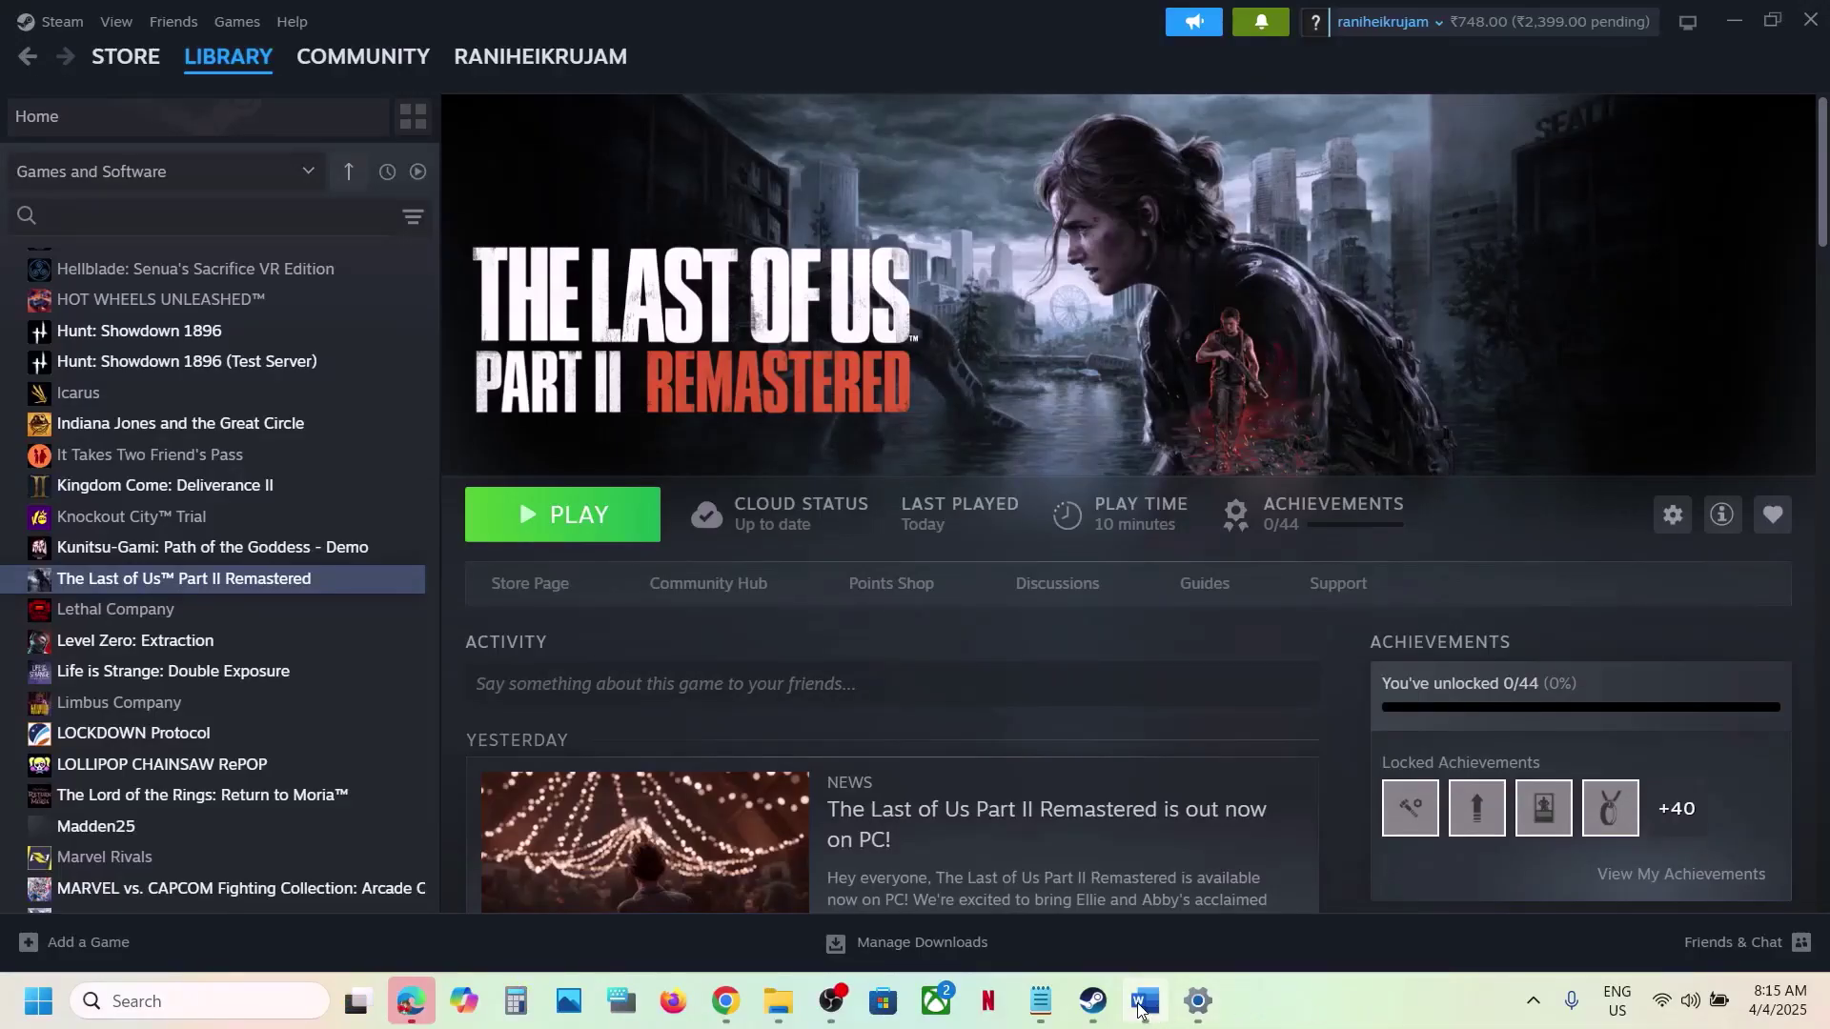
Go to Step 12 in the Word document, highlight "Update BIOS", and check the laptop's battery level
click(1142, 1003)
scroll(723, 592, down, 5)
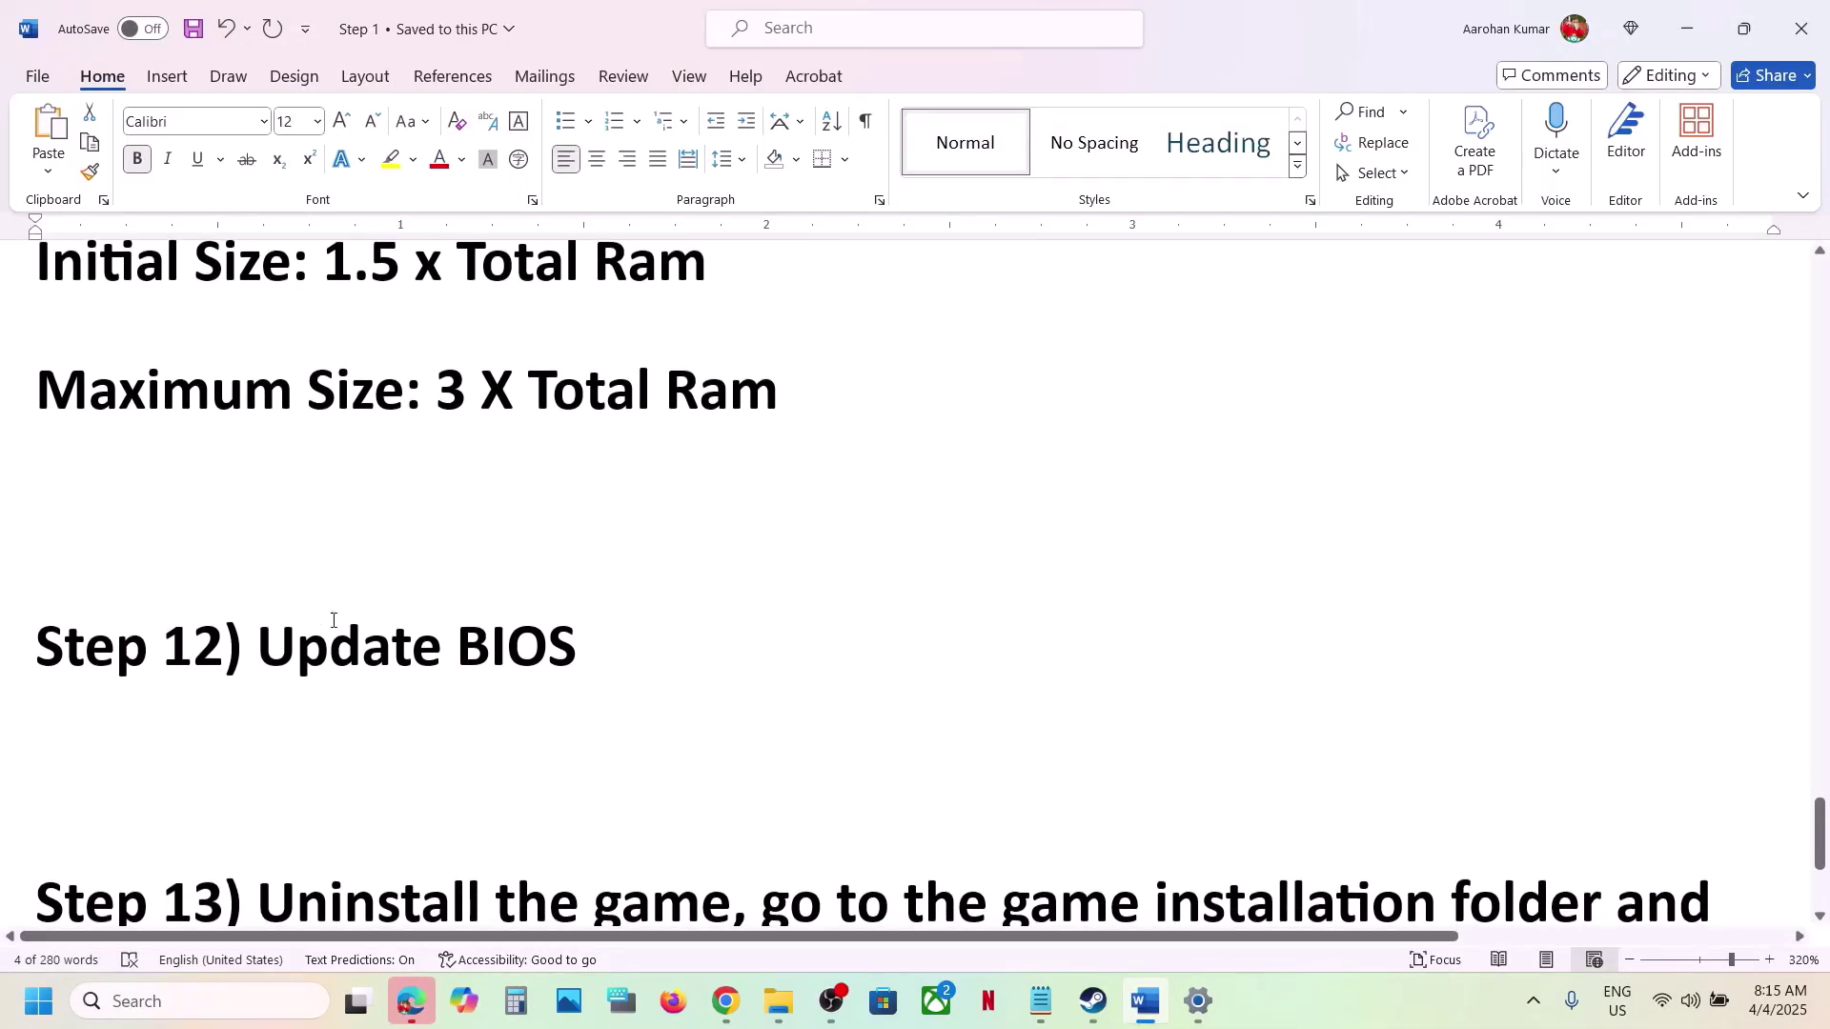
drag(285, 629, 680, 615)
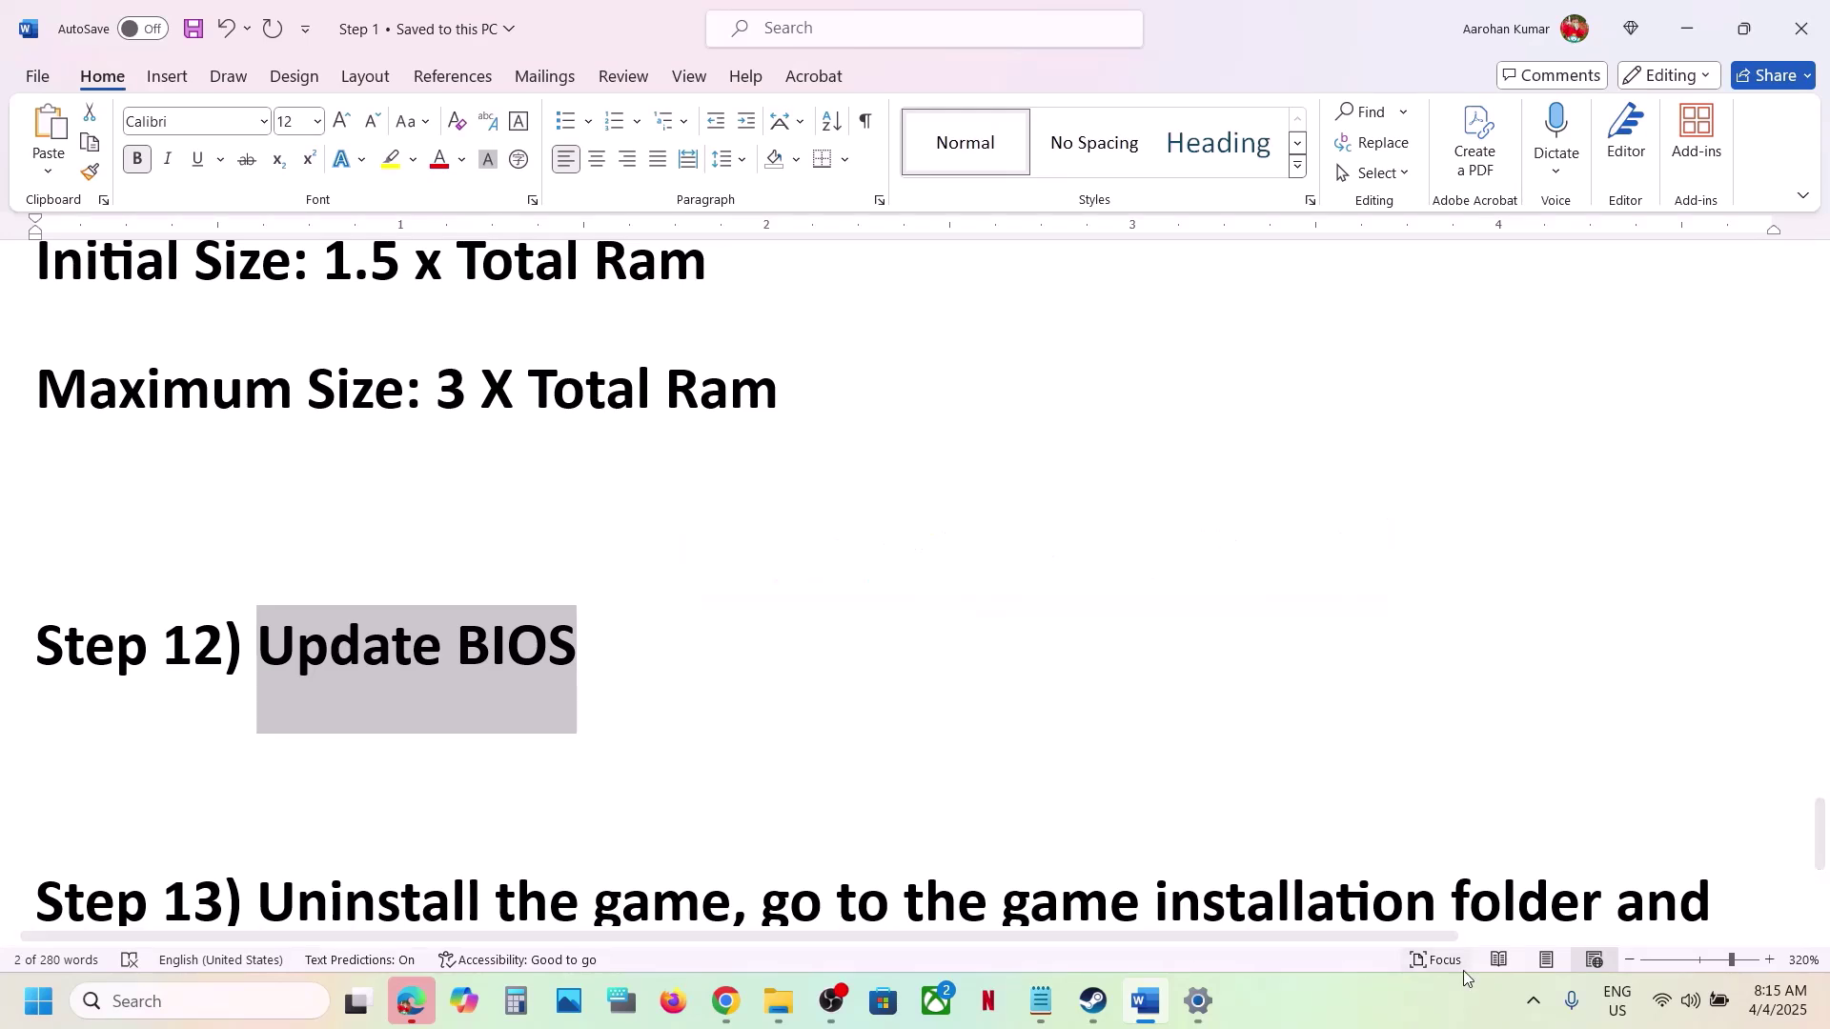
click(1711, 1008)
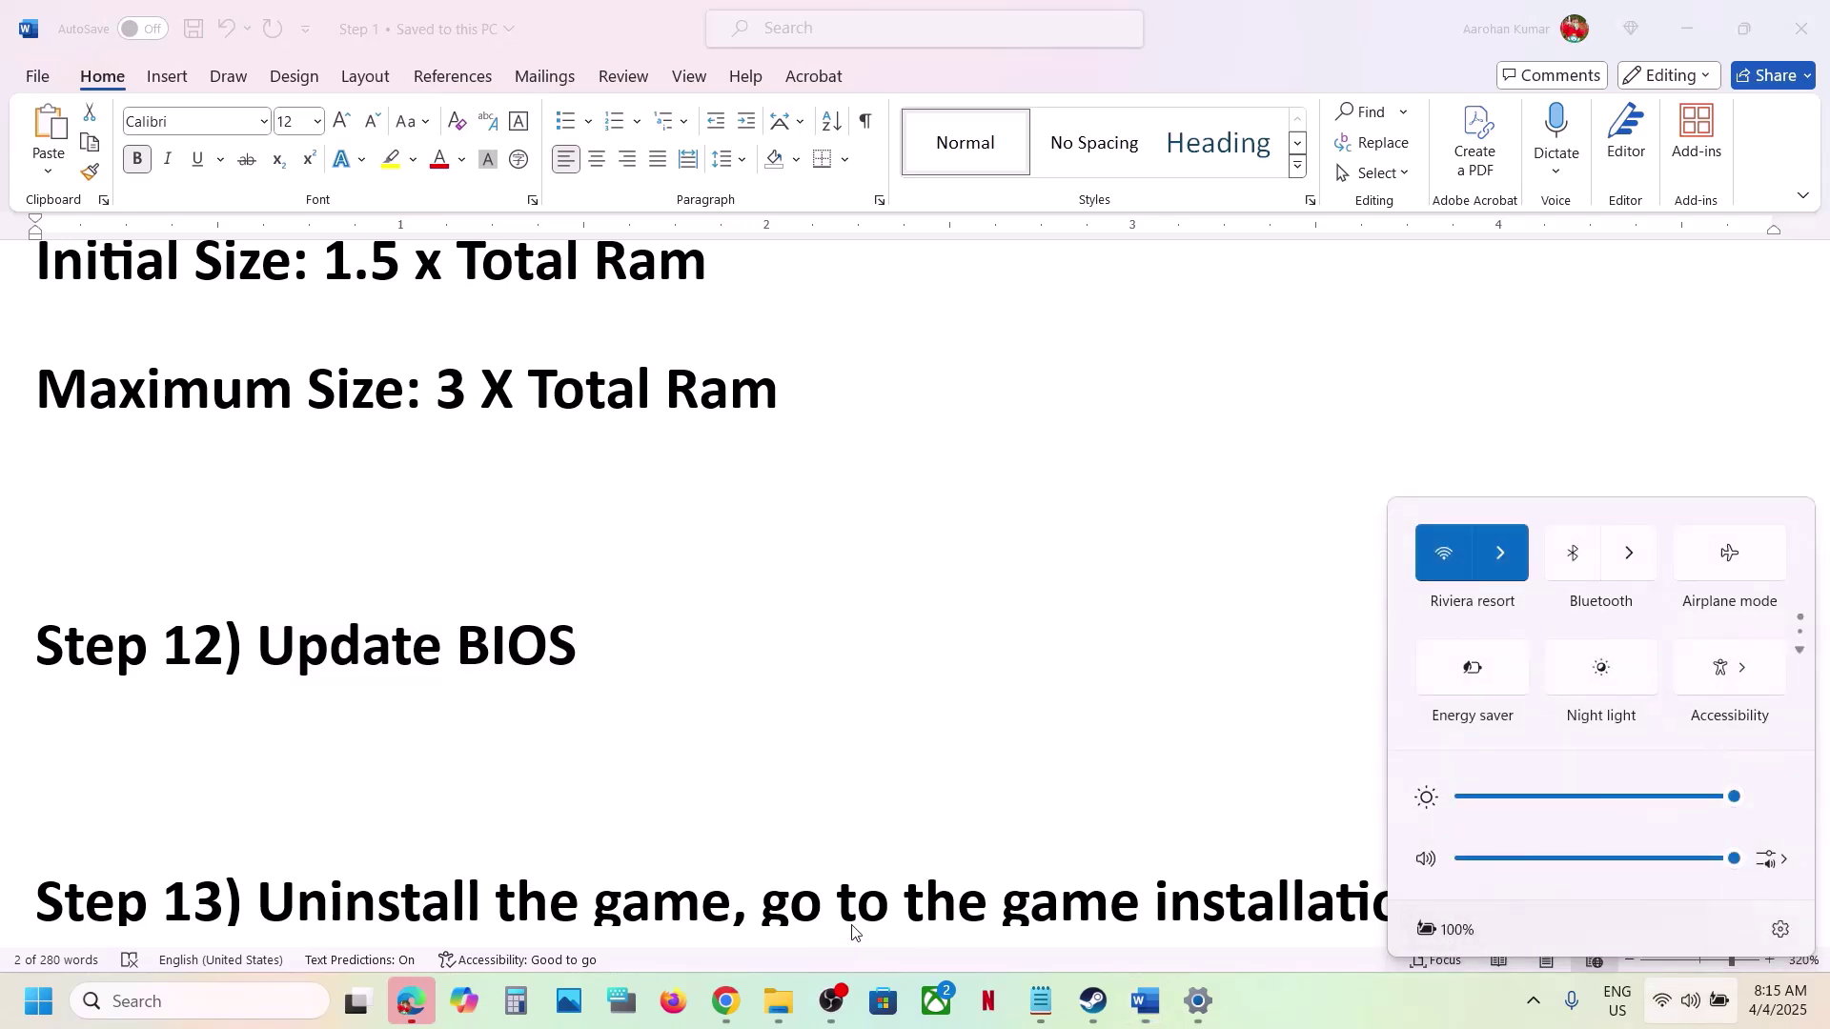
click(829, 719)
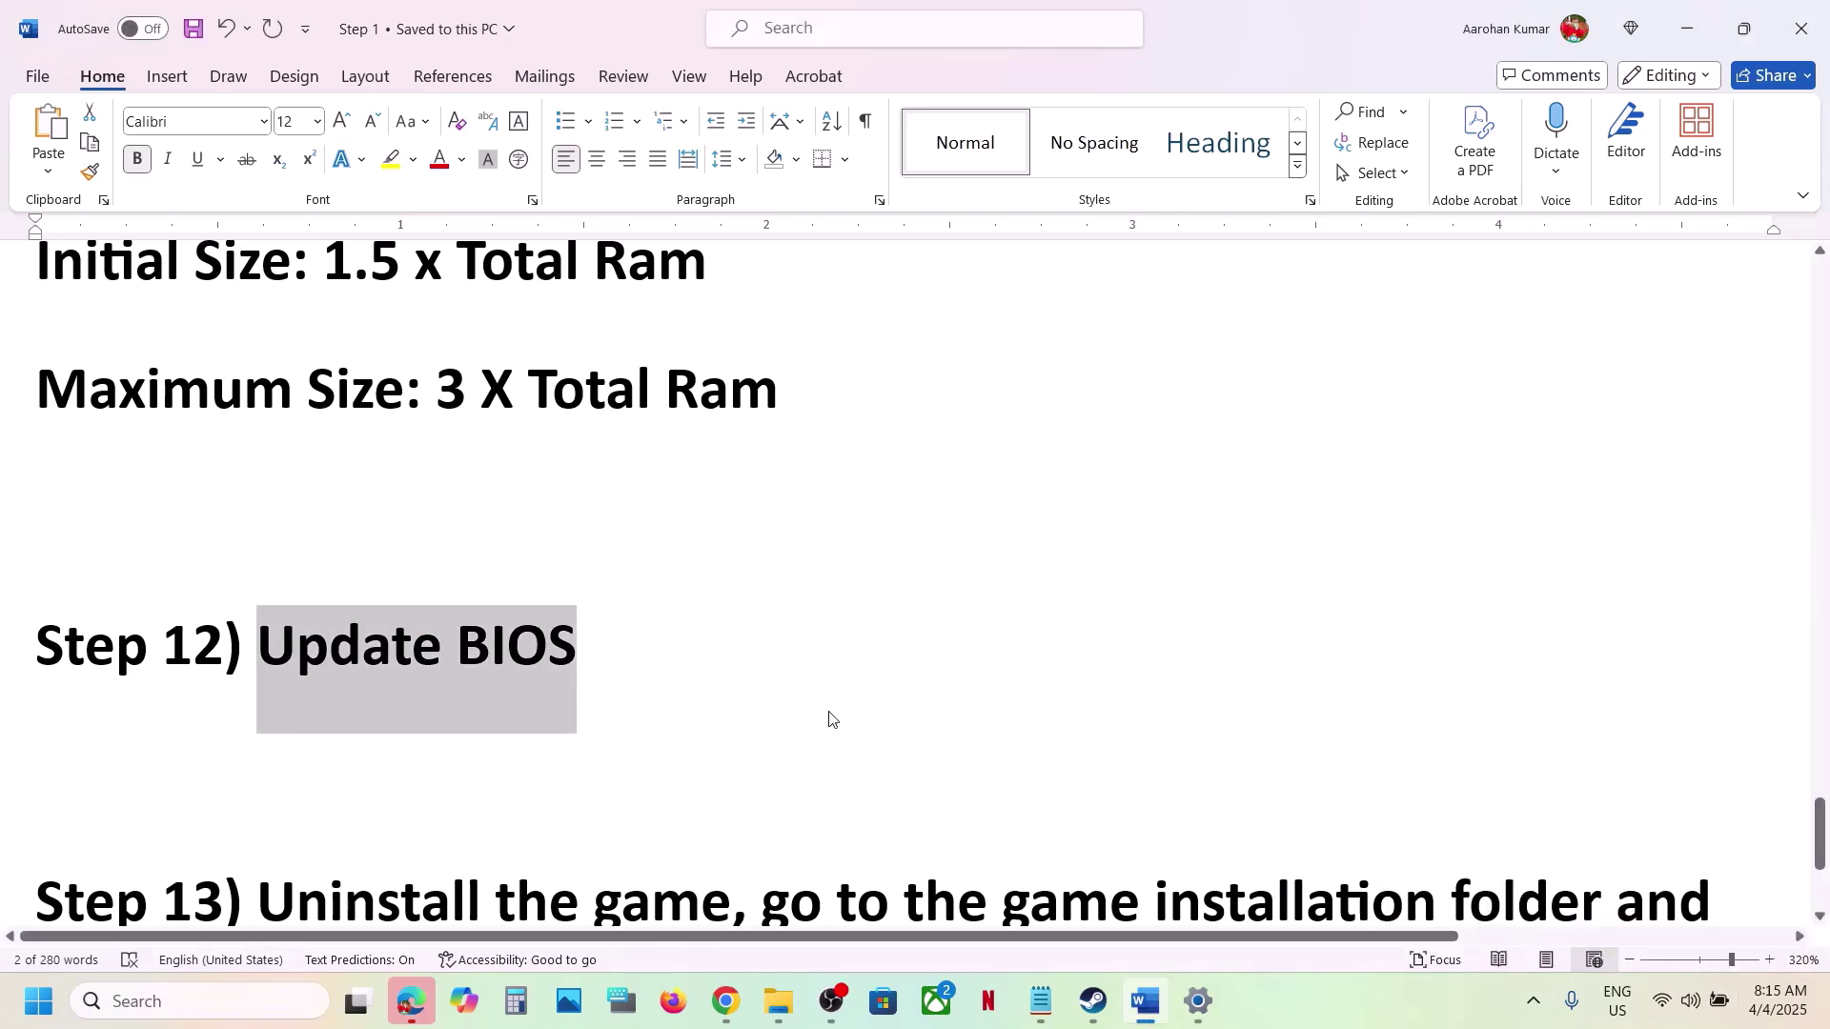
Highlight the uninstall instructions of Step 13, then switch to Steam and view the management options for The Last of Us Part II Remastered
scroll(674, 654, down, 5)
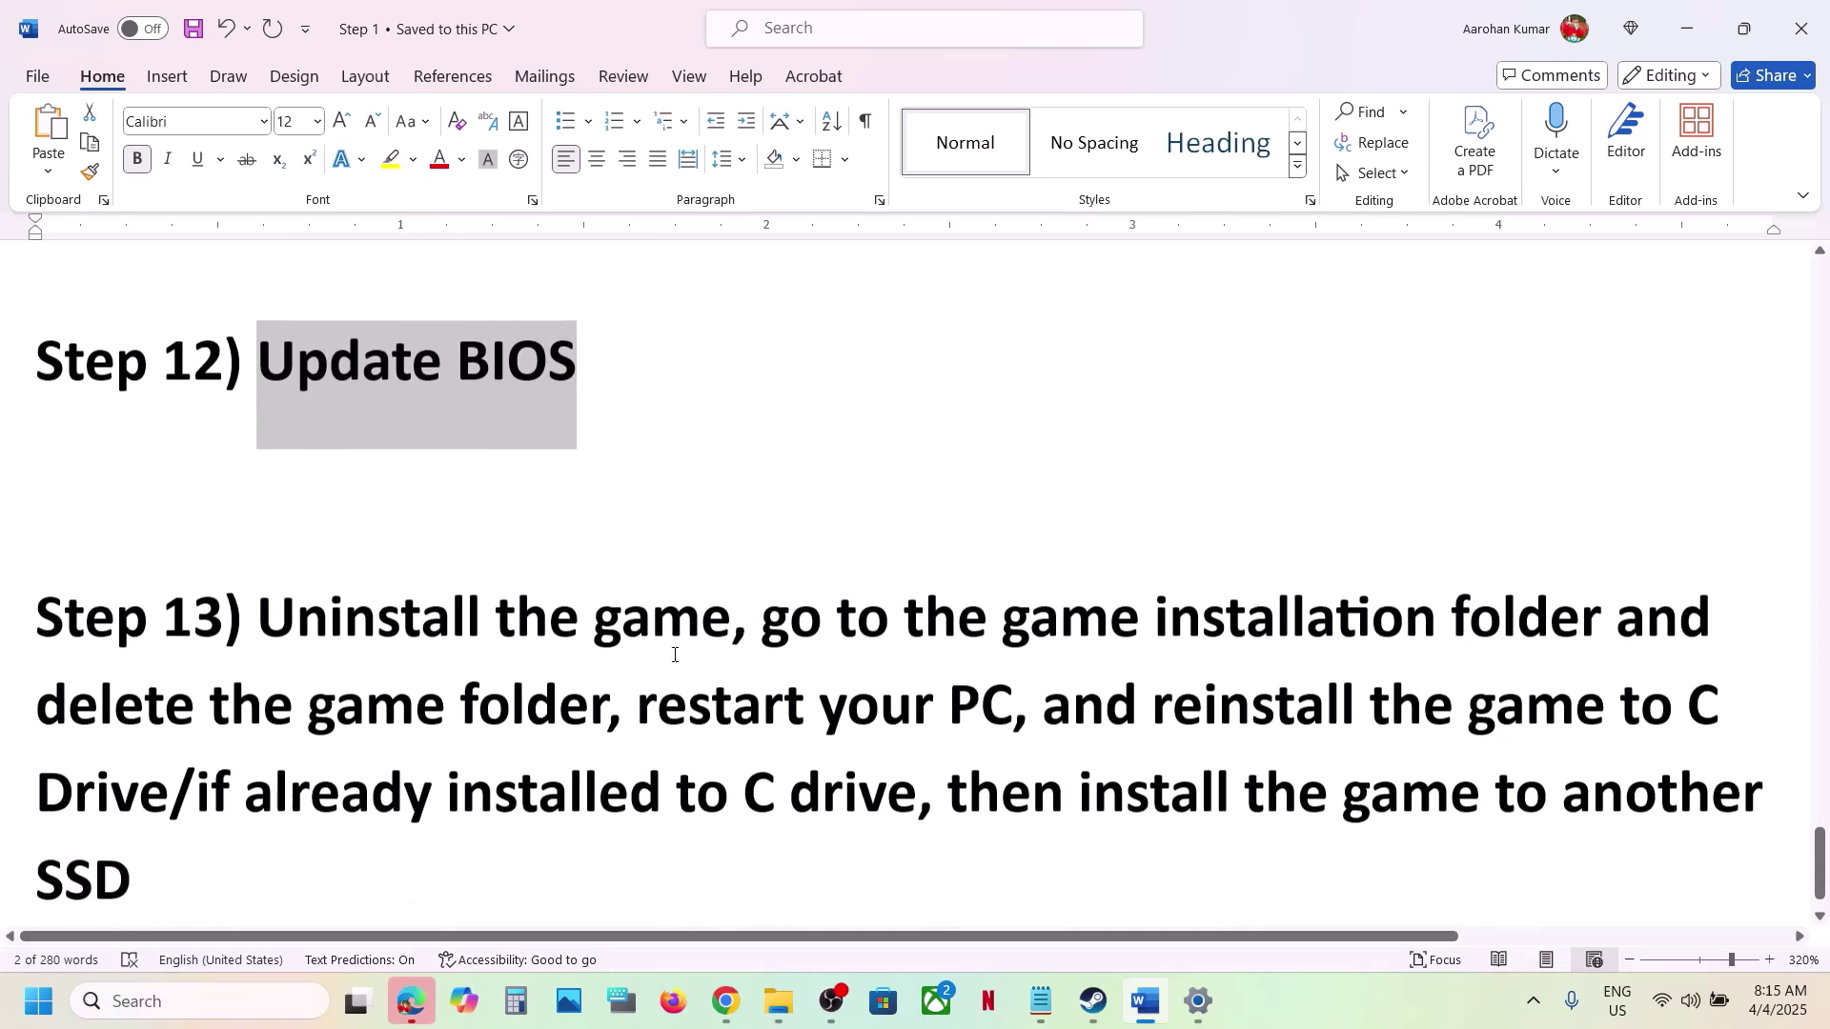
drag(270, 573, 327, 741)
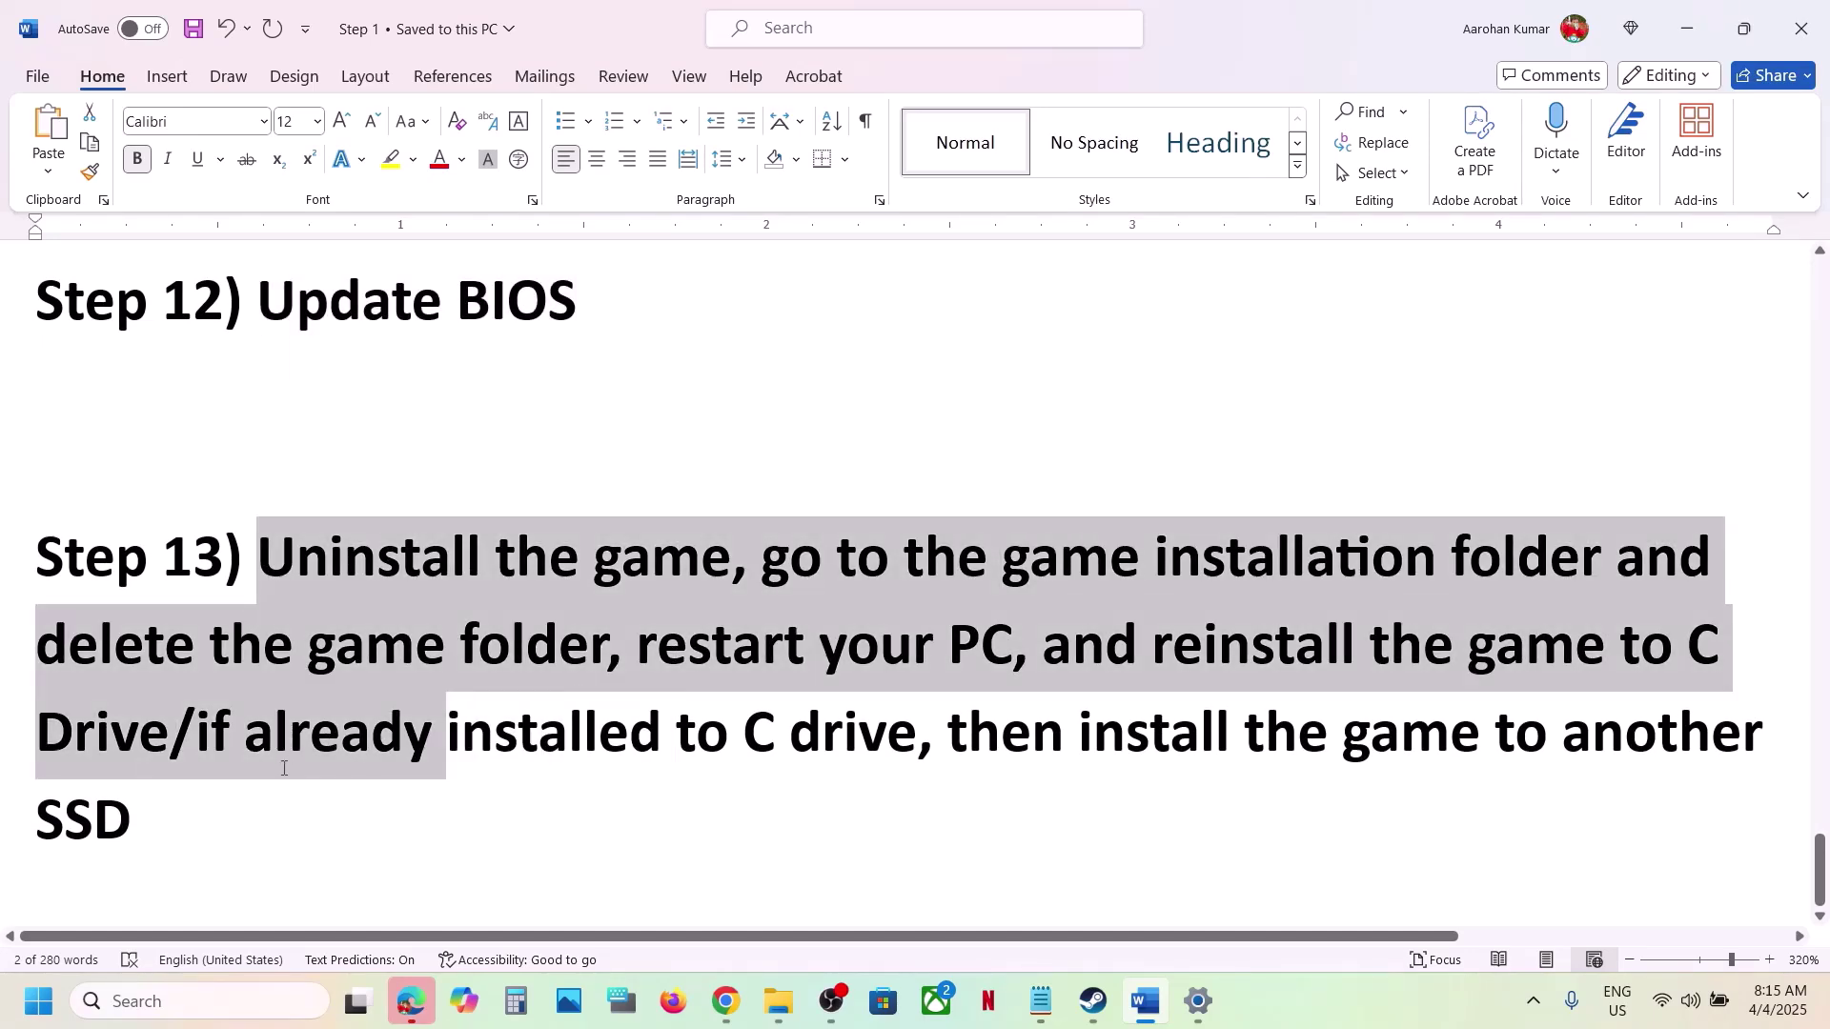
key(alt+Tab)
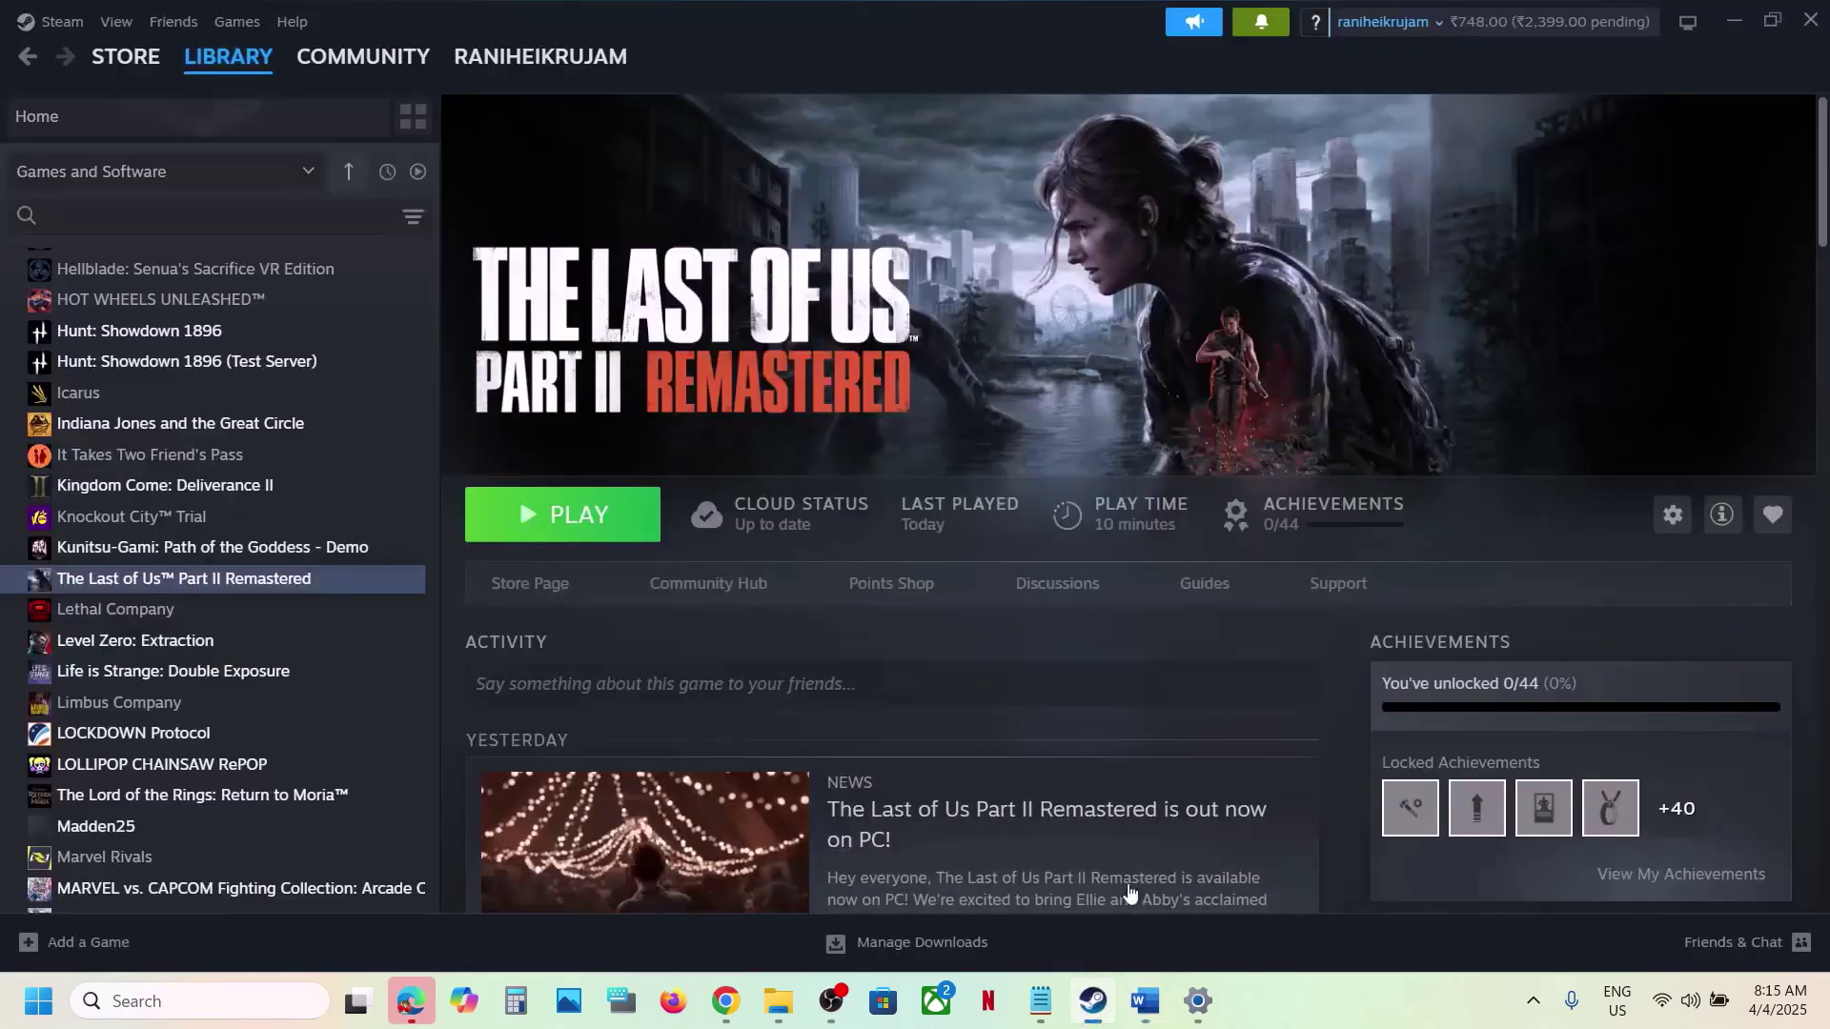
right_click(298, 587)
mouse_move(398, 734)
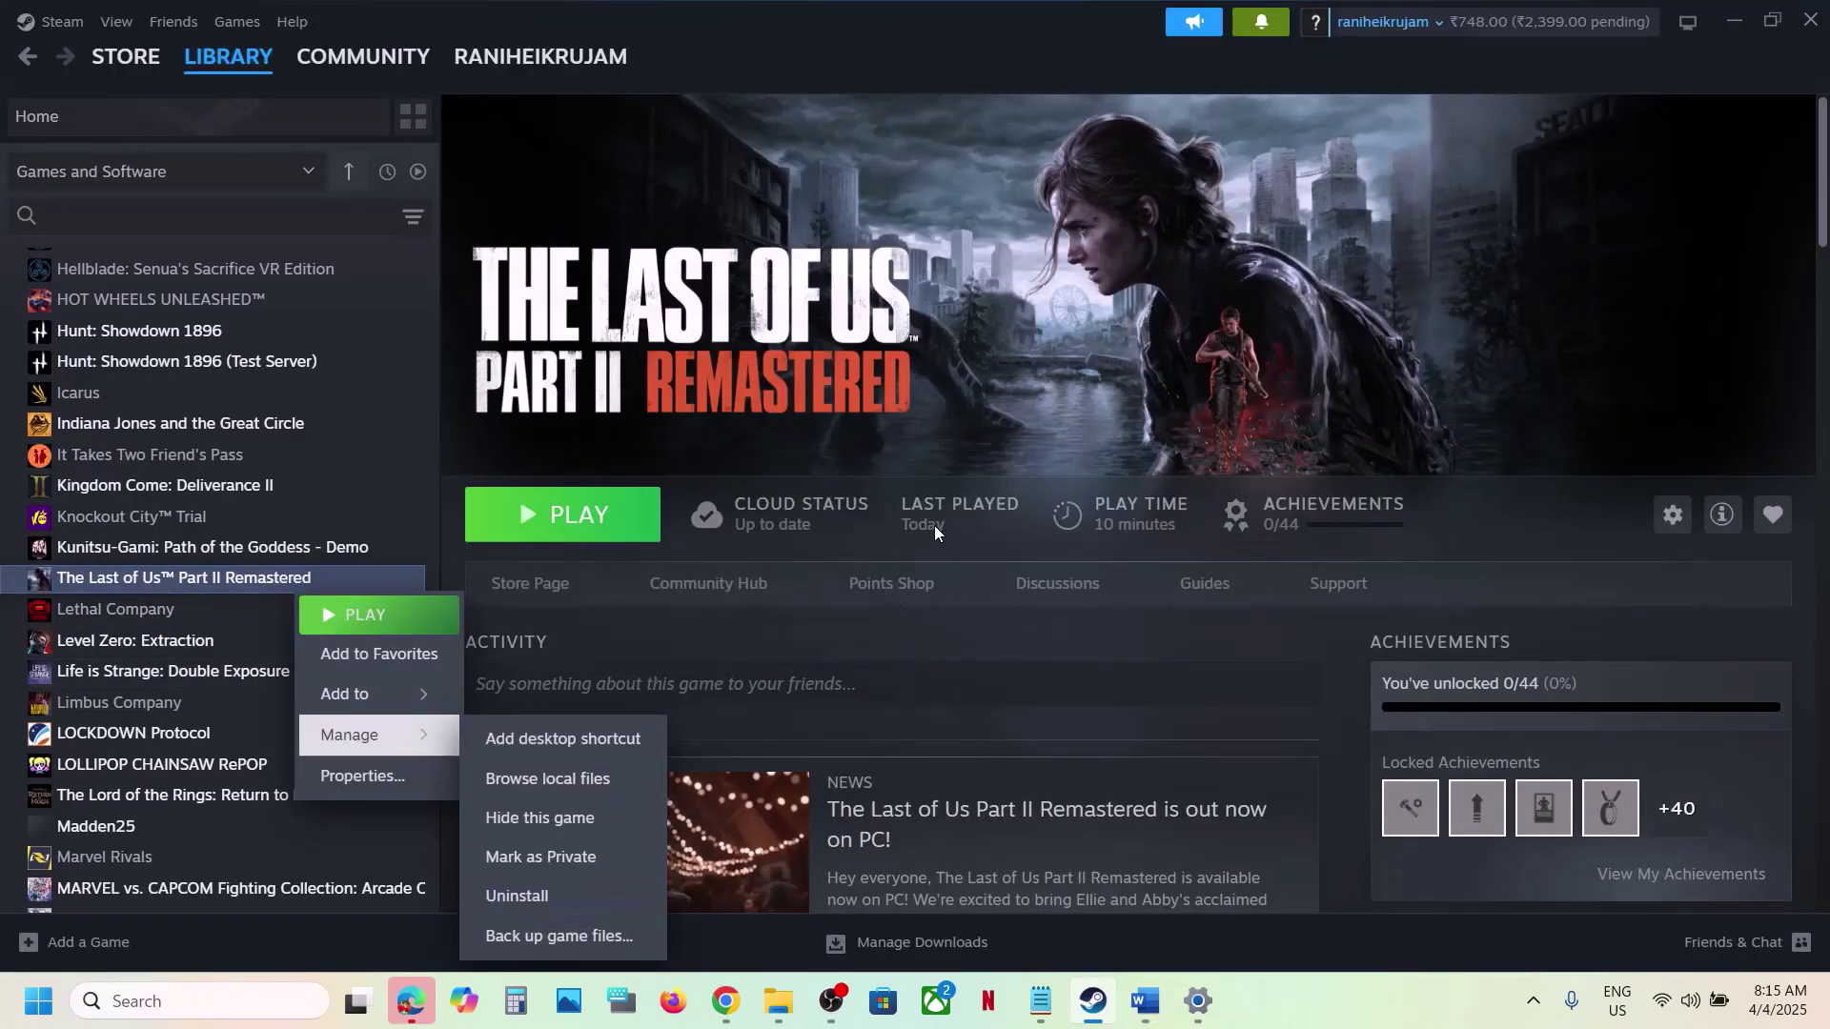
click(1040, 450)
Return to the Word document and highlight Step 13's phrases about reinstalling the game to C Drive and installing it to another SSD
click(1145, 1001)
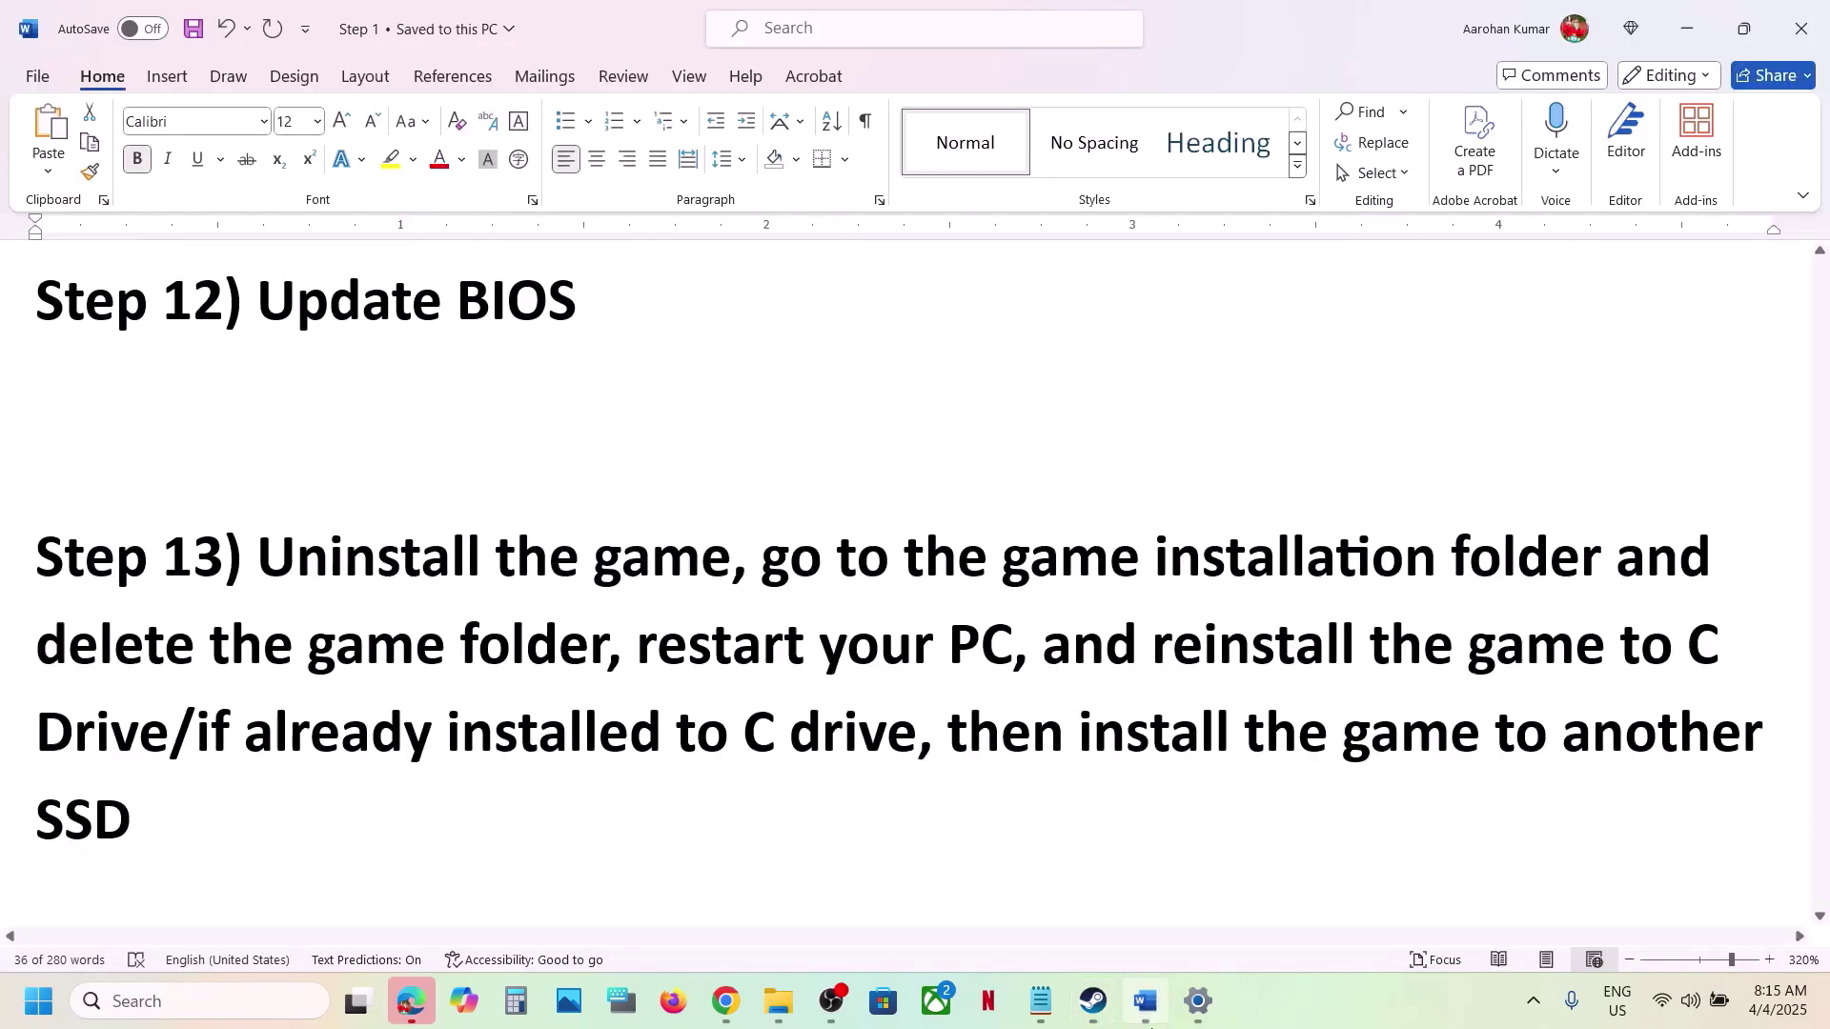
click(232, 702)
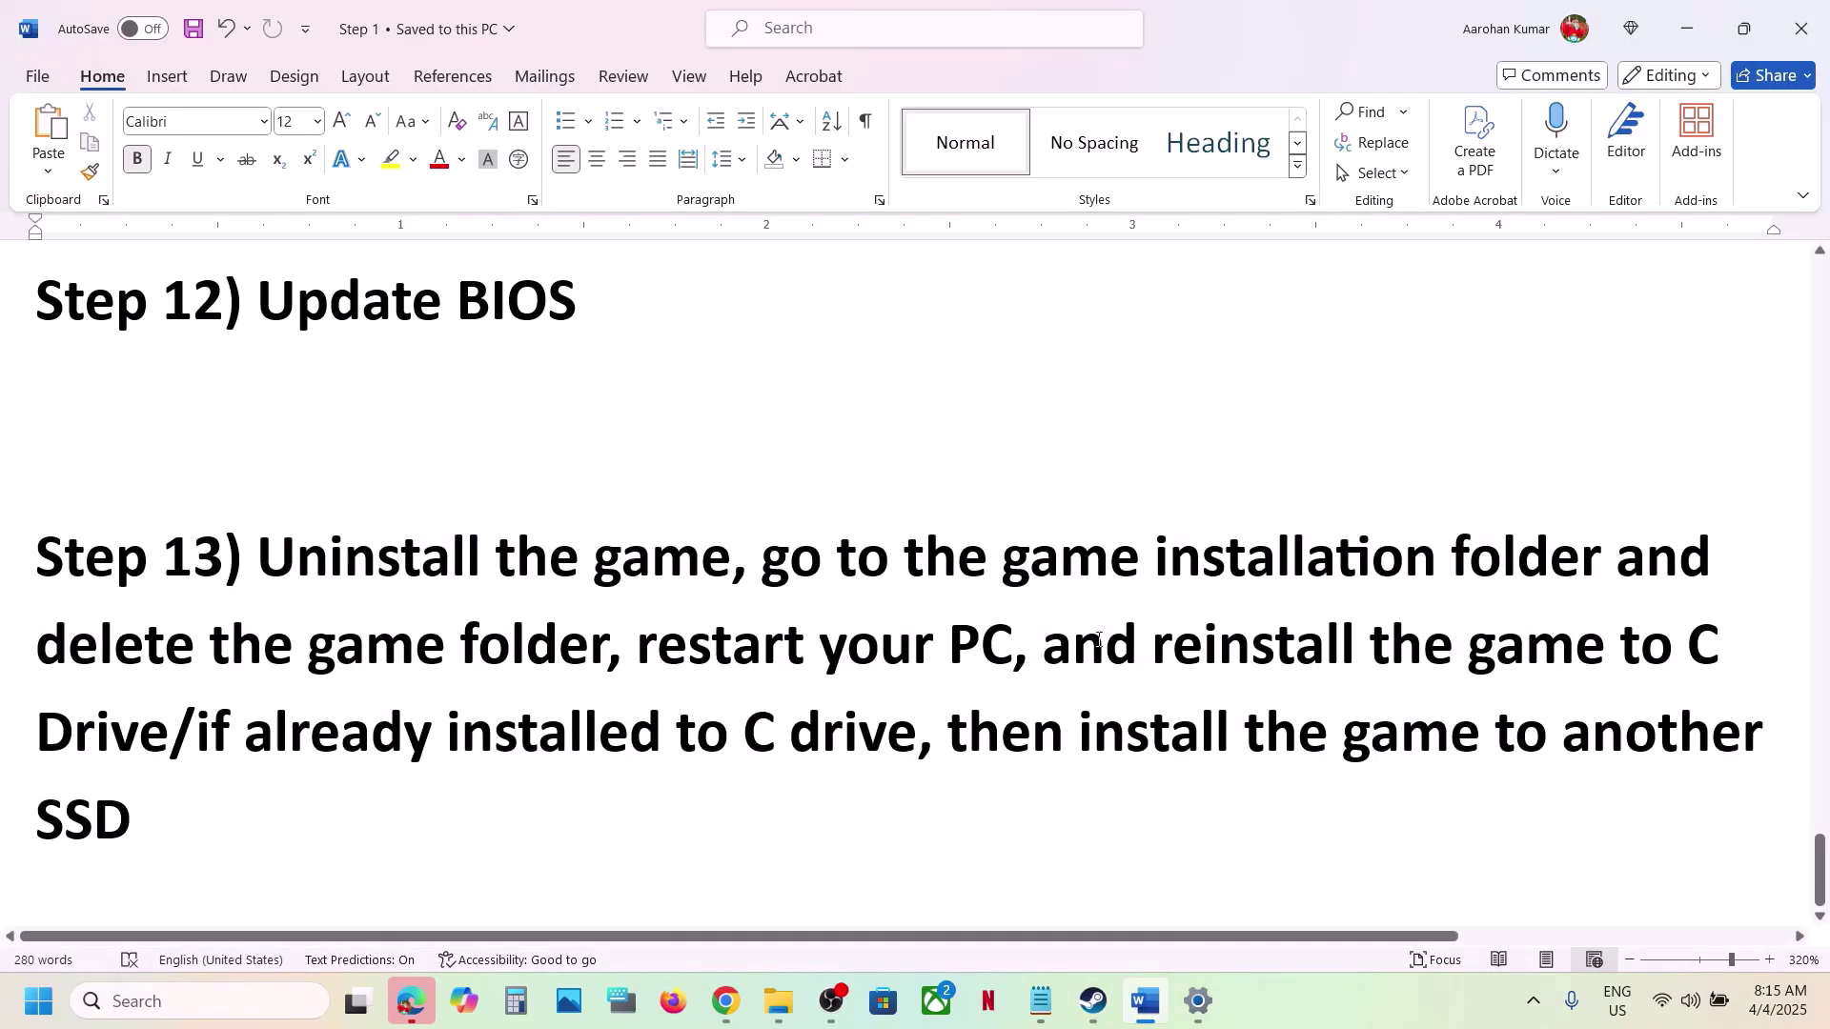
drag(1180, 644, 178, 758)
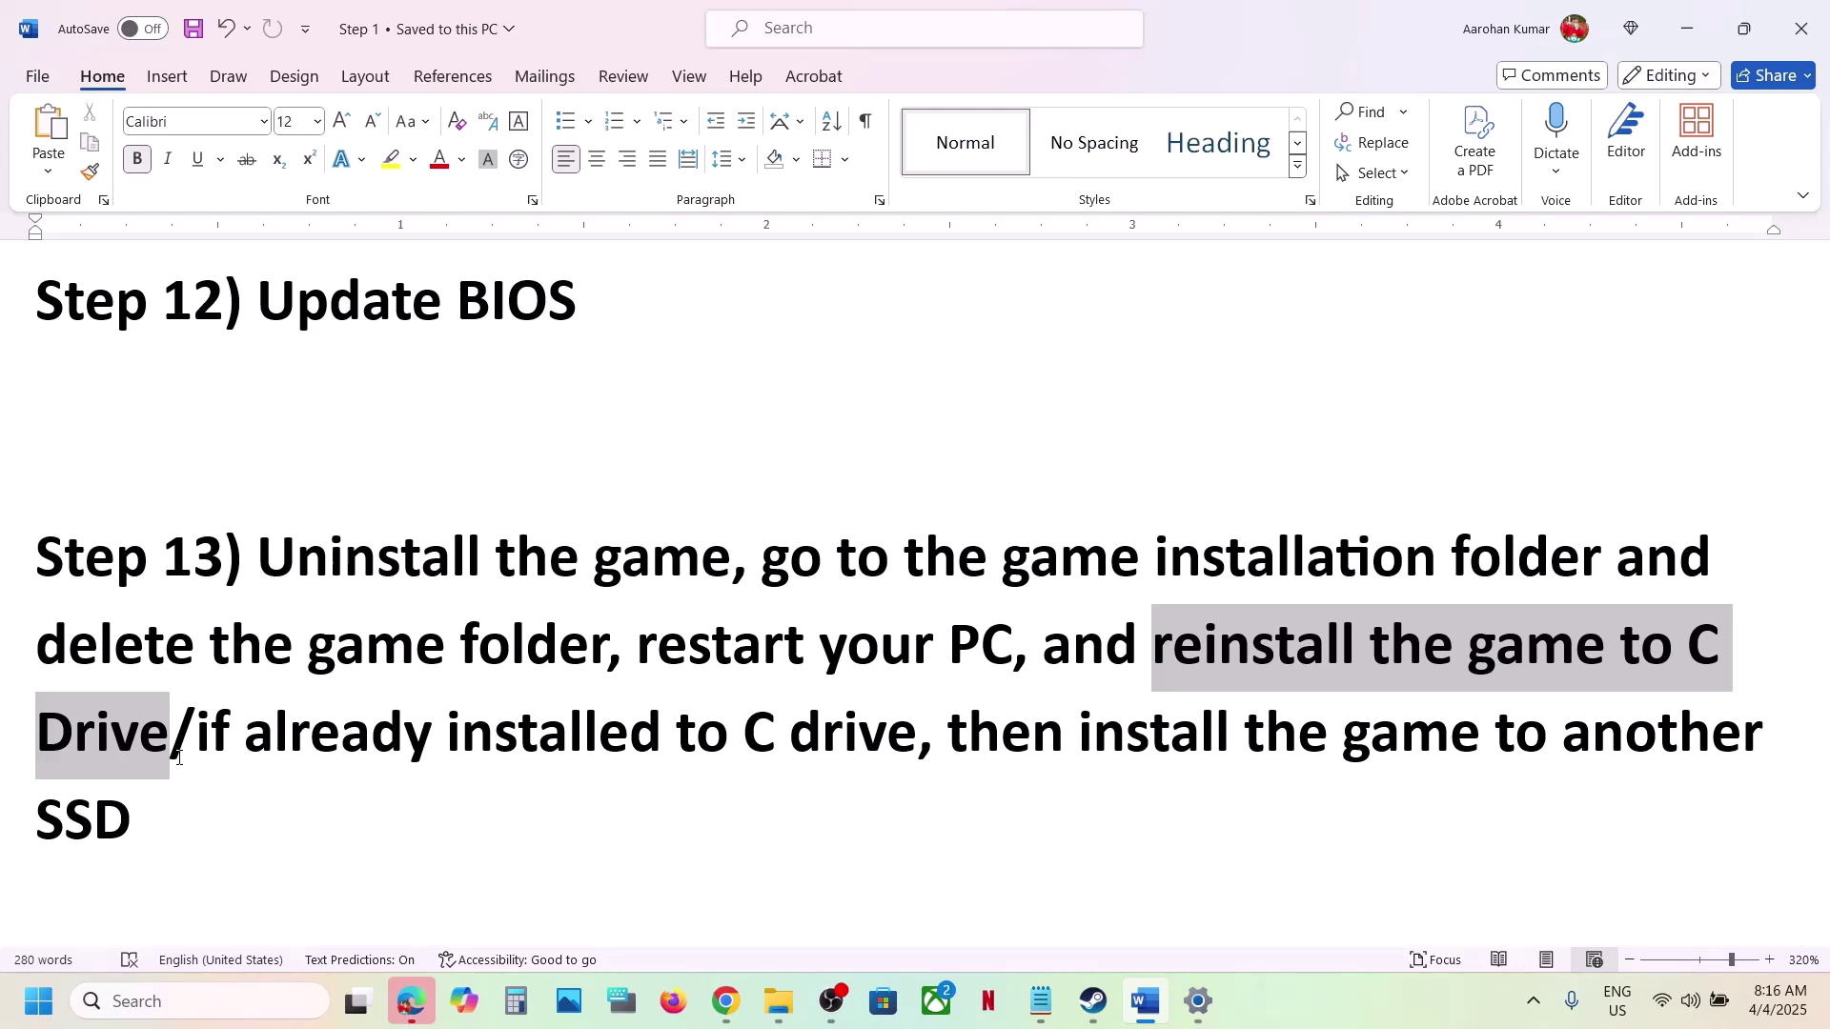
drag(217, 763, 135, 858)
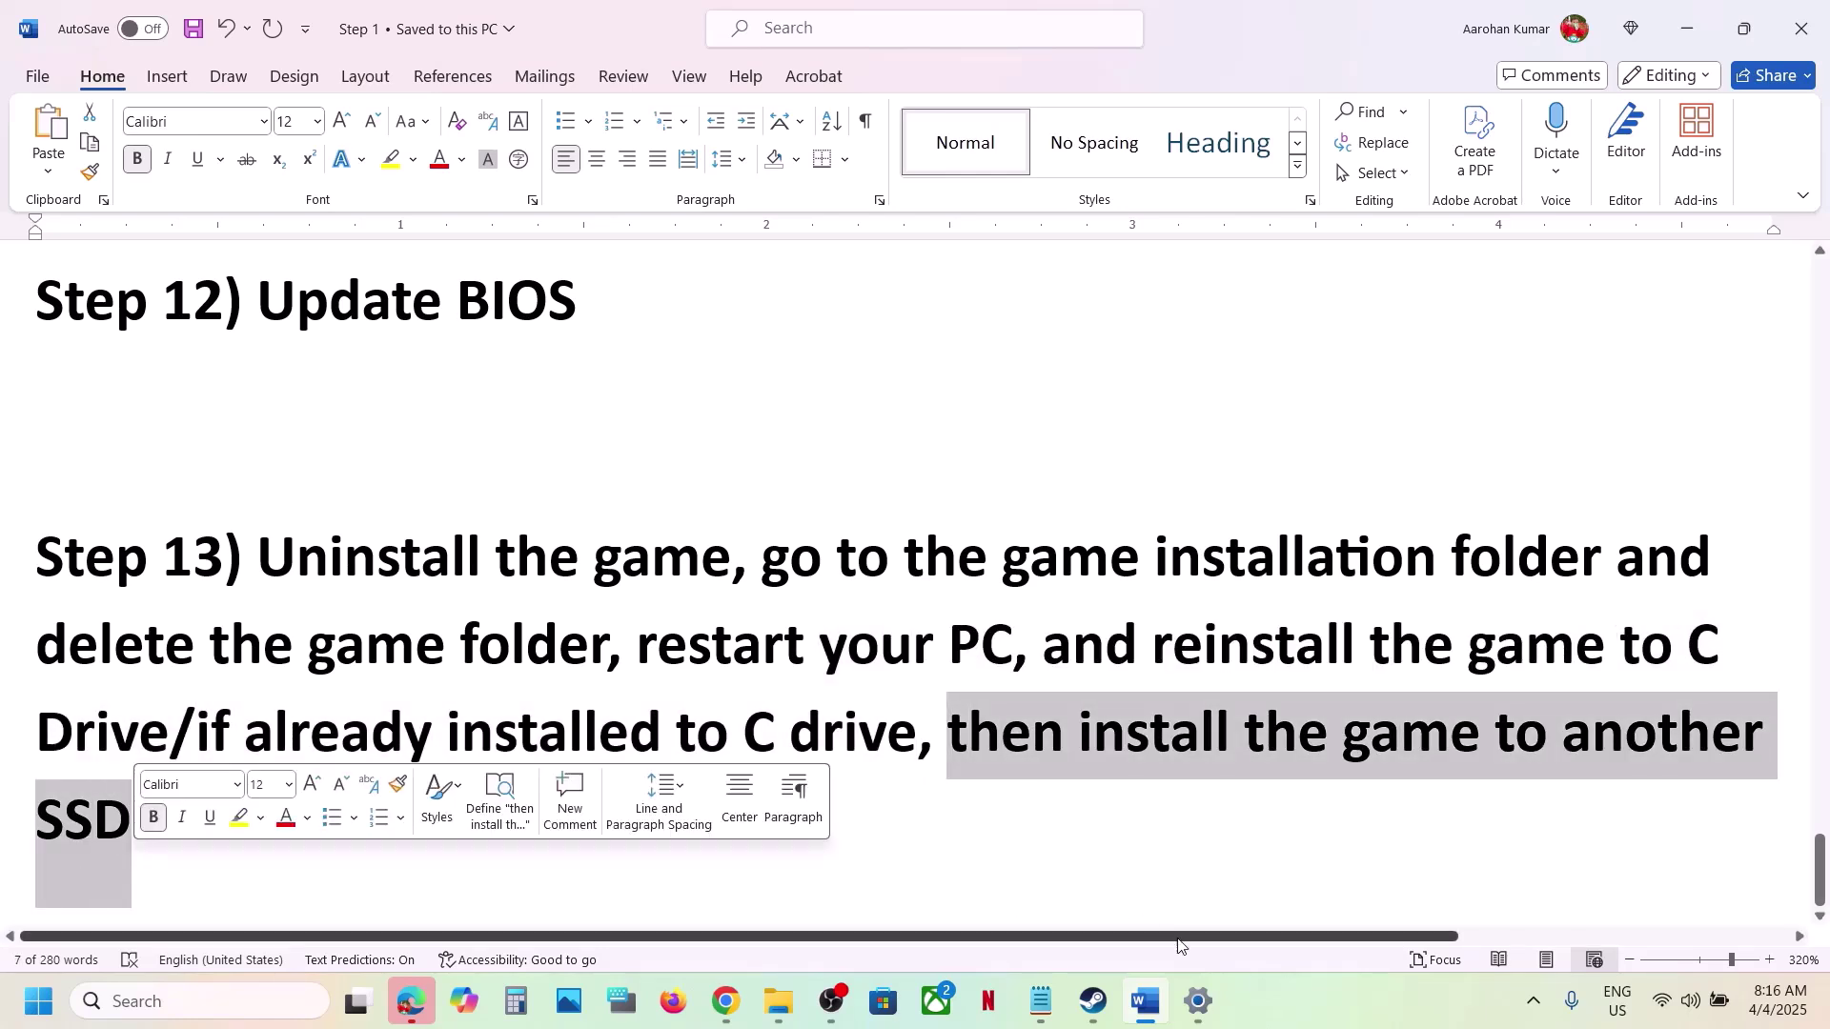